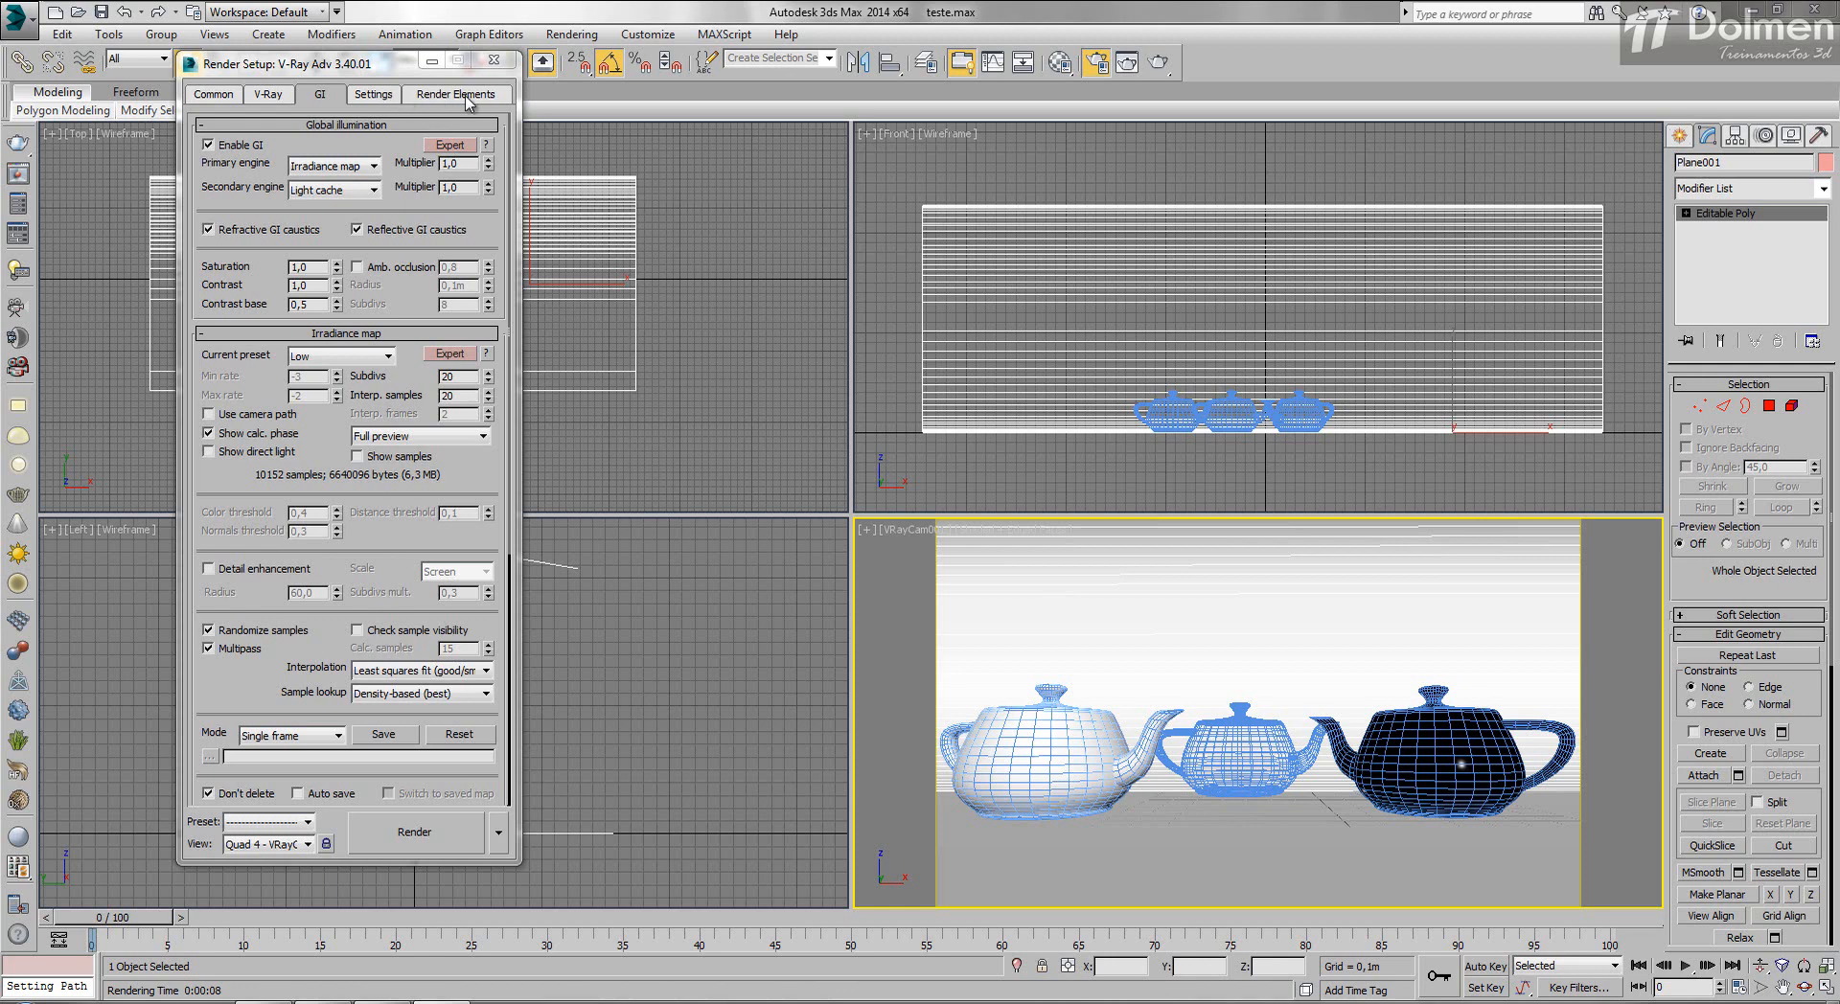
Review the default displacement and system options in the V-Ray render settings, leaving the displacement section collapsed.
left_click(371, 99)
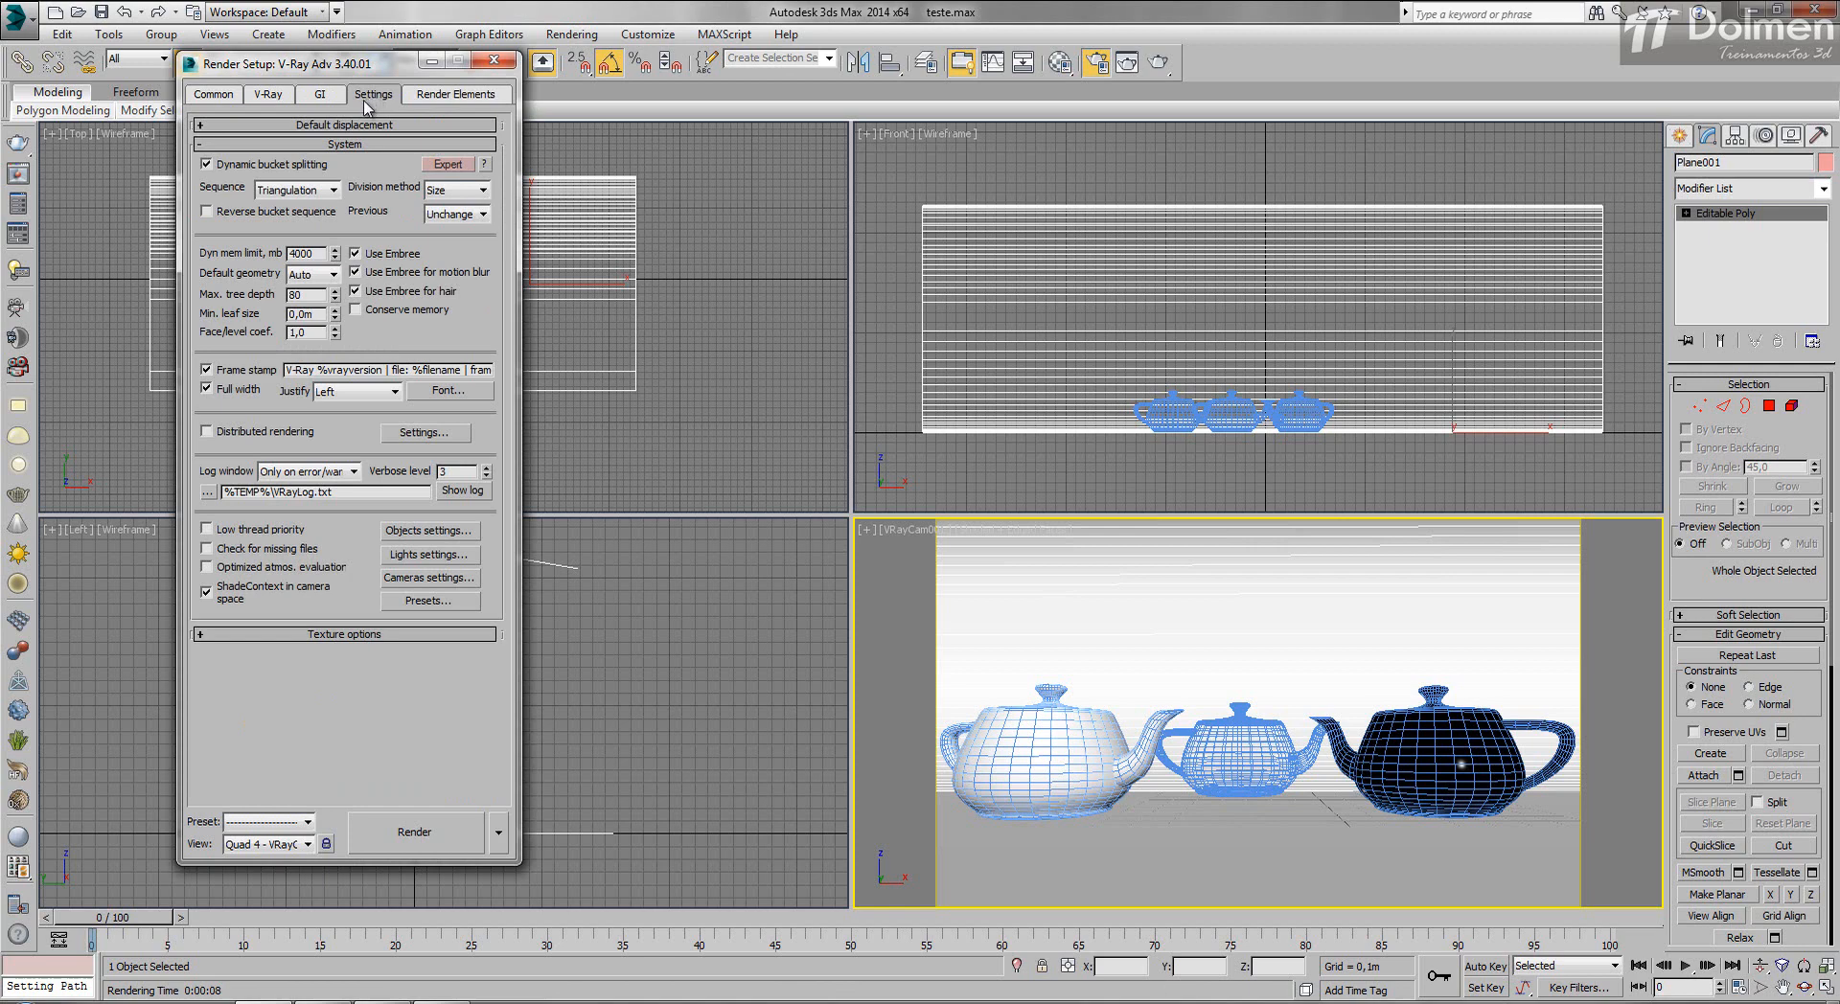
left_click(323, 126)
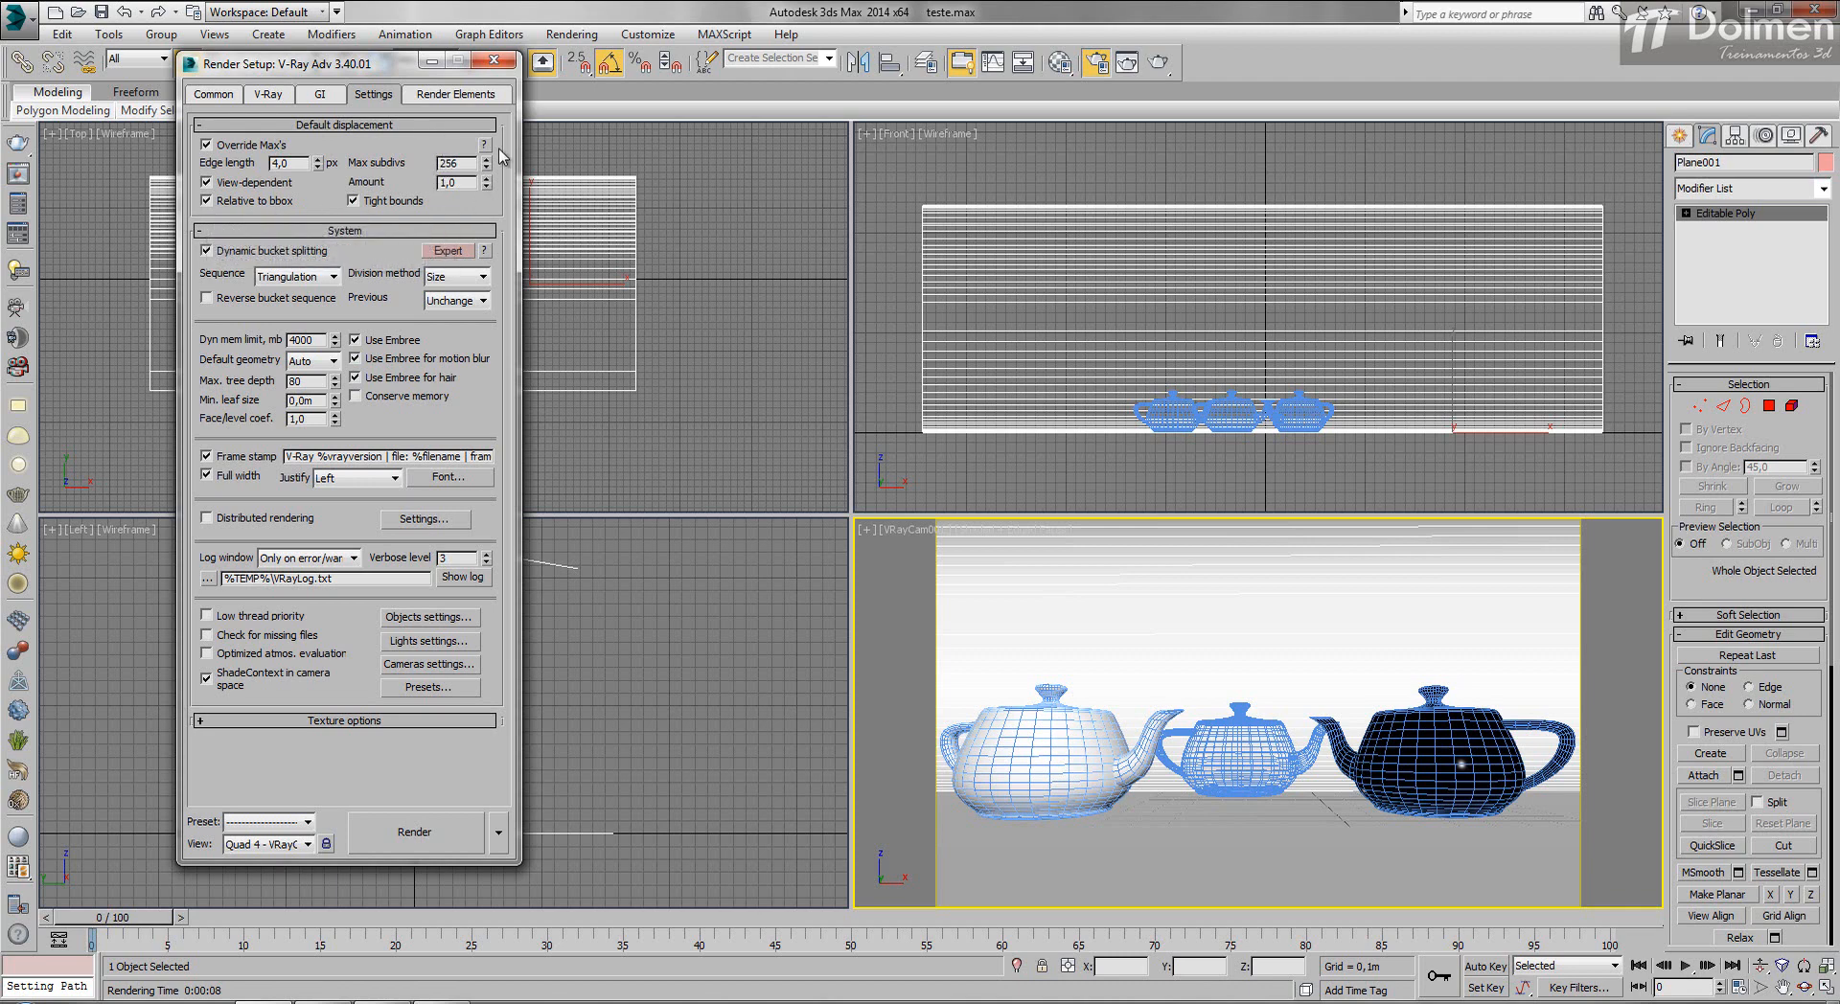
left_click(440, 125)
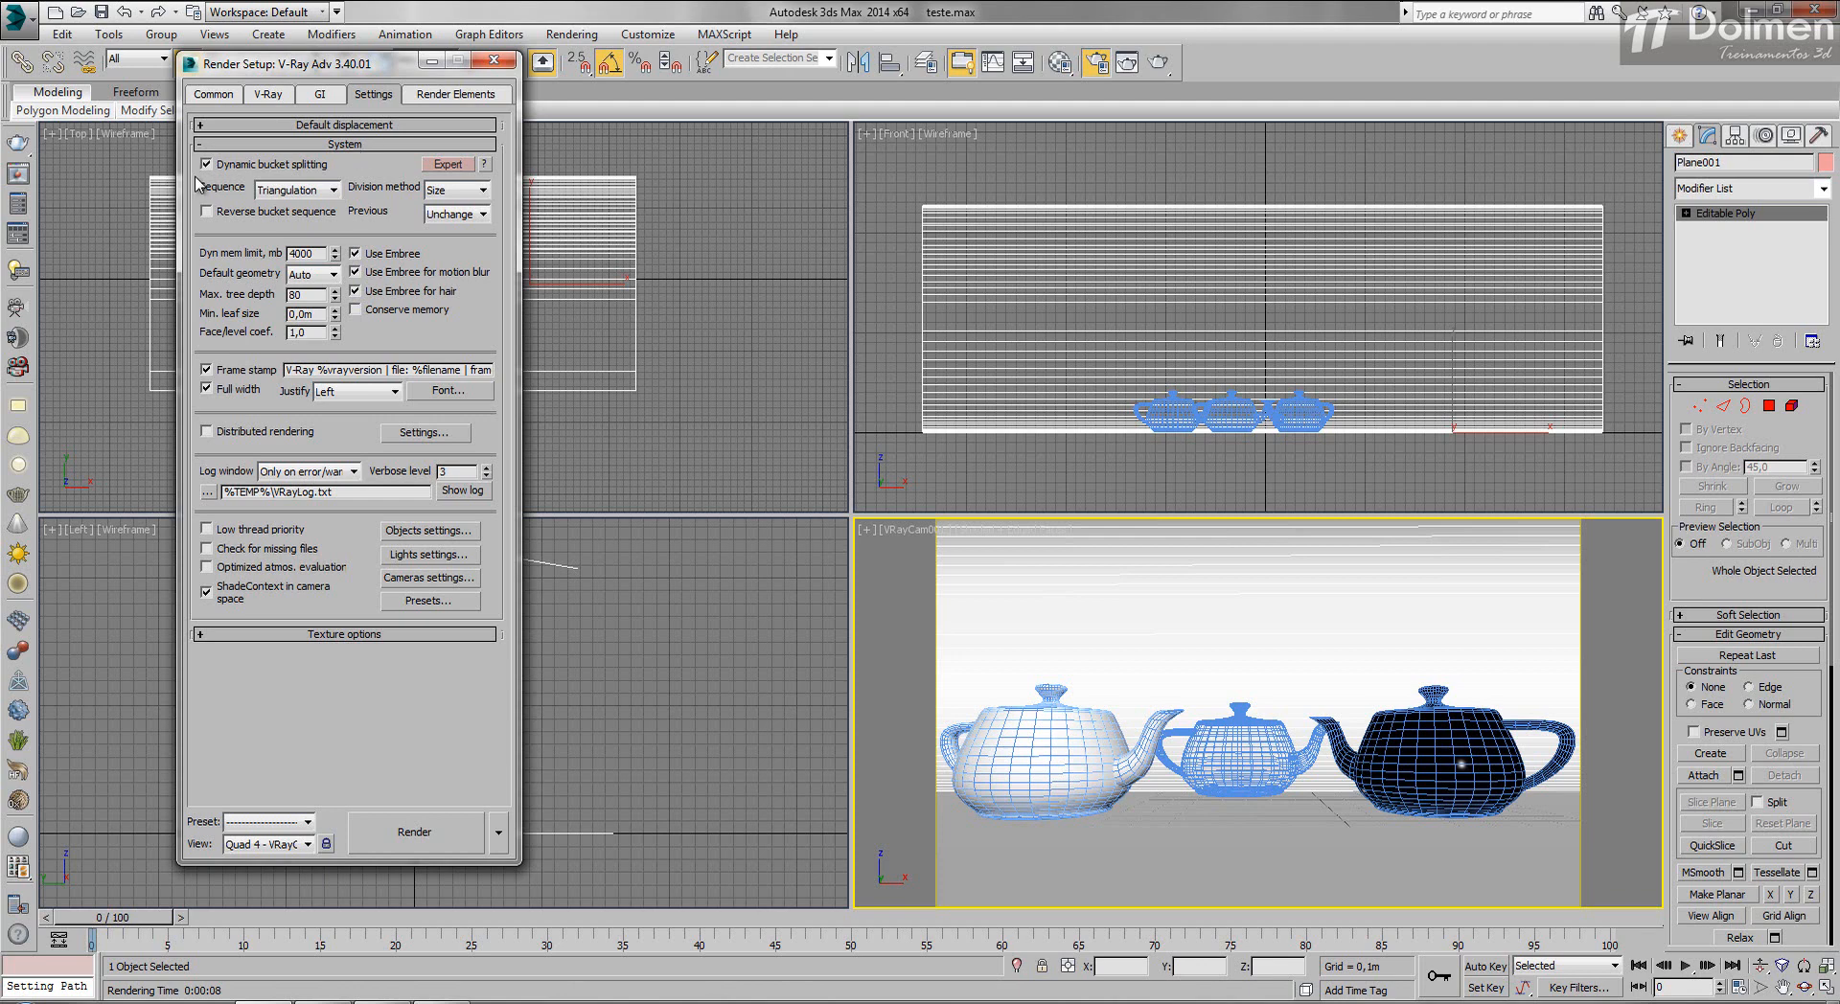
mouse_move(274, 166)
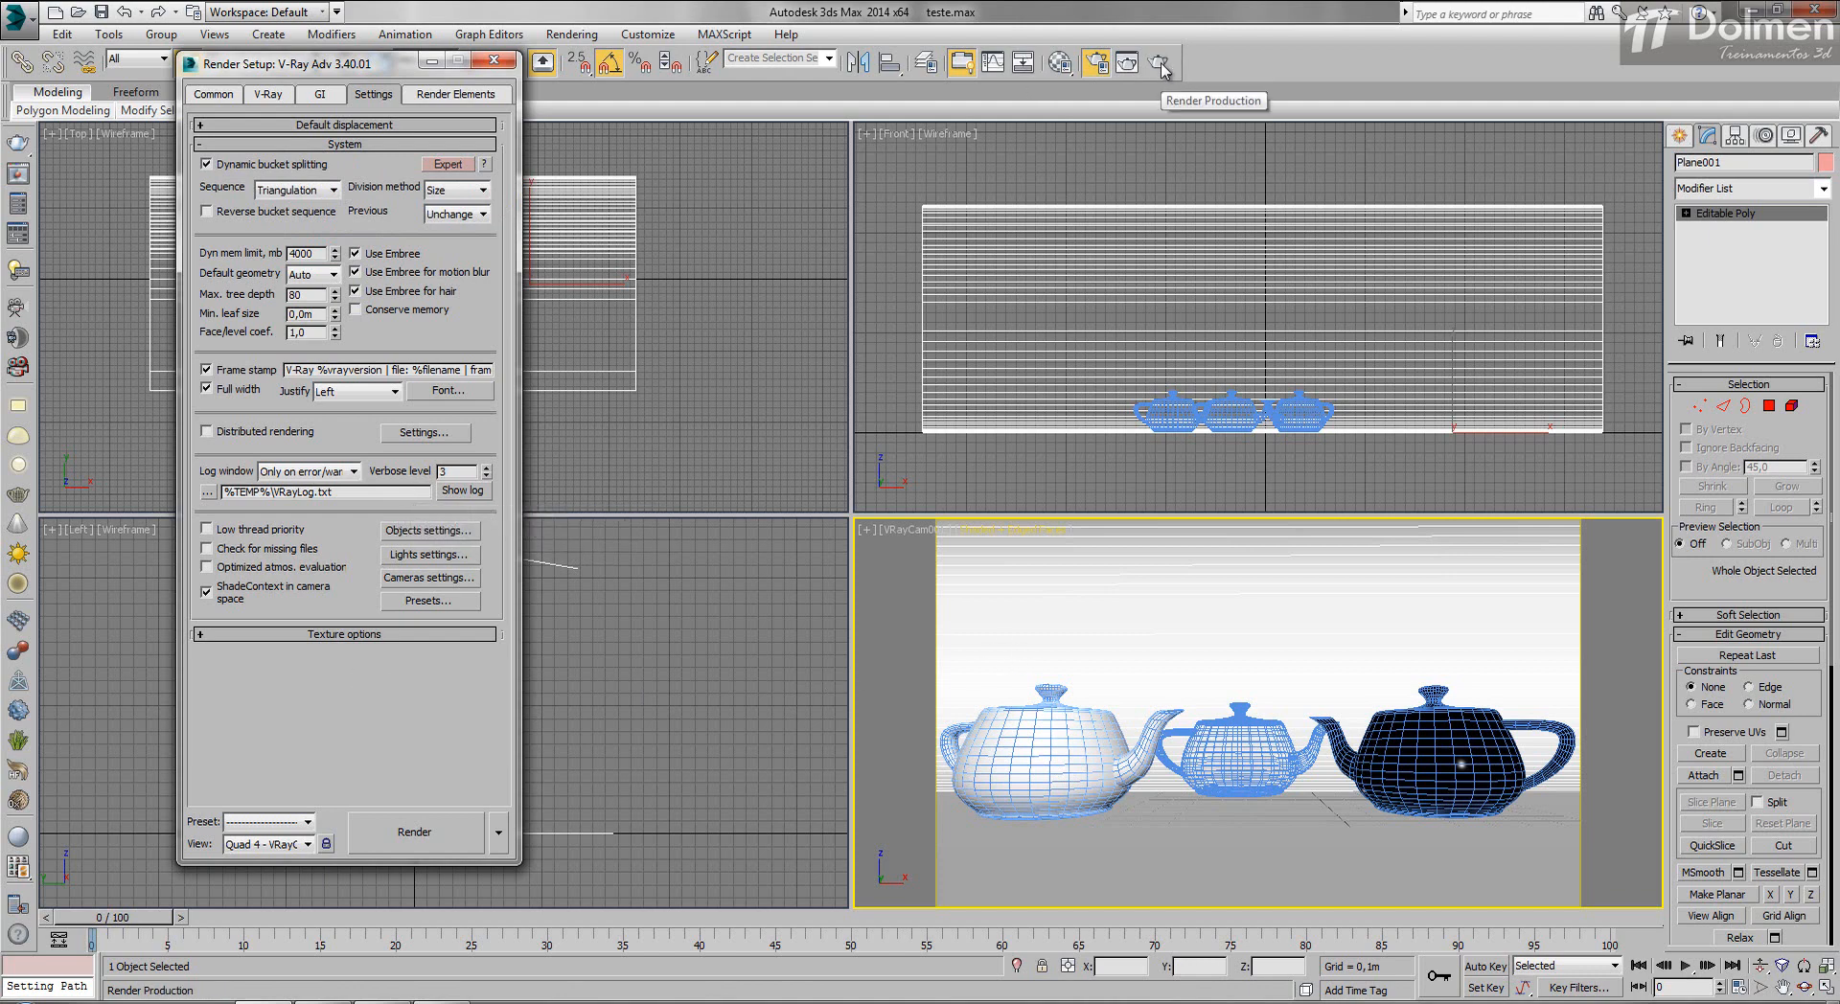
Render the V-Ray camera view of the three teapots.
left_click(1247, 725)
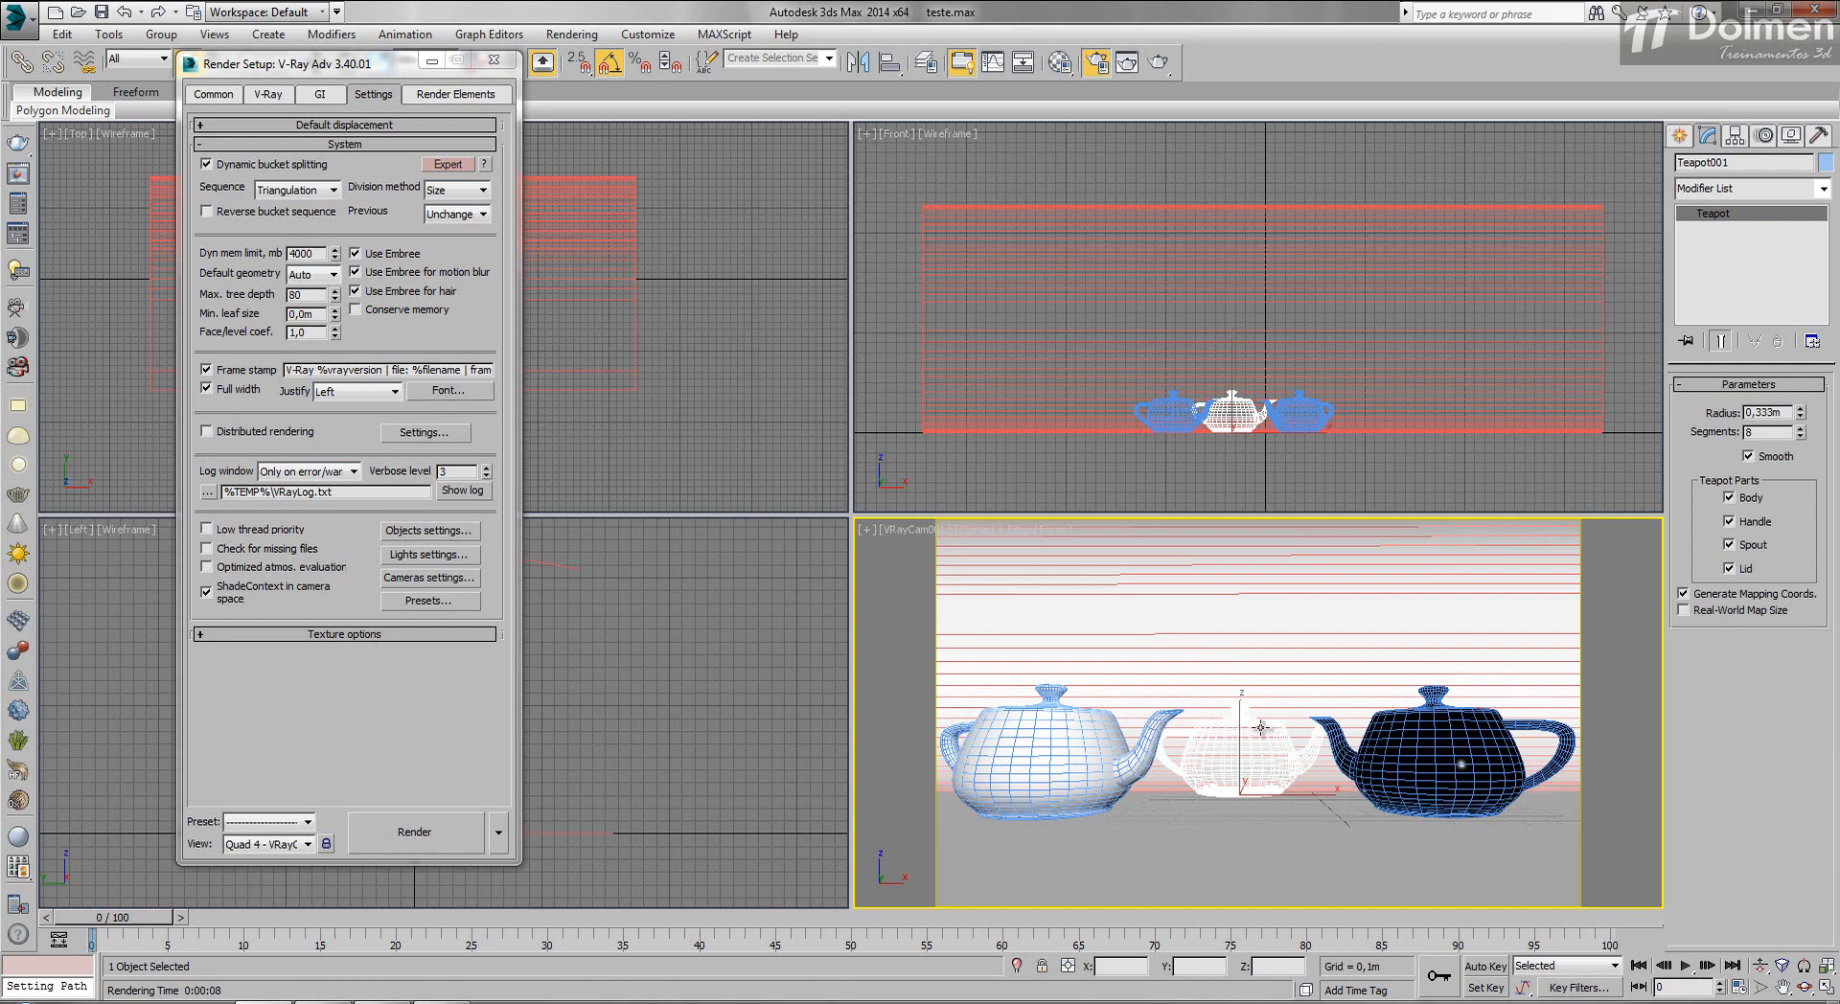
left_click(920, 613)
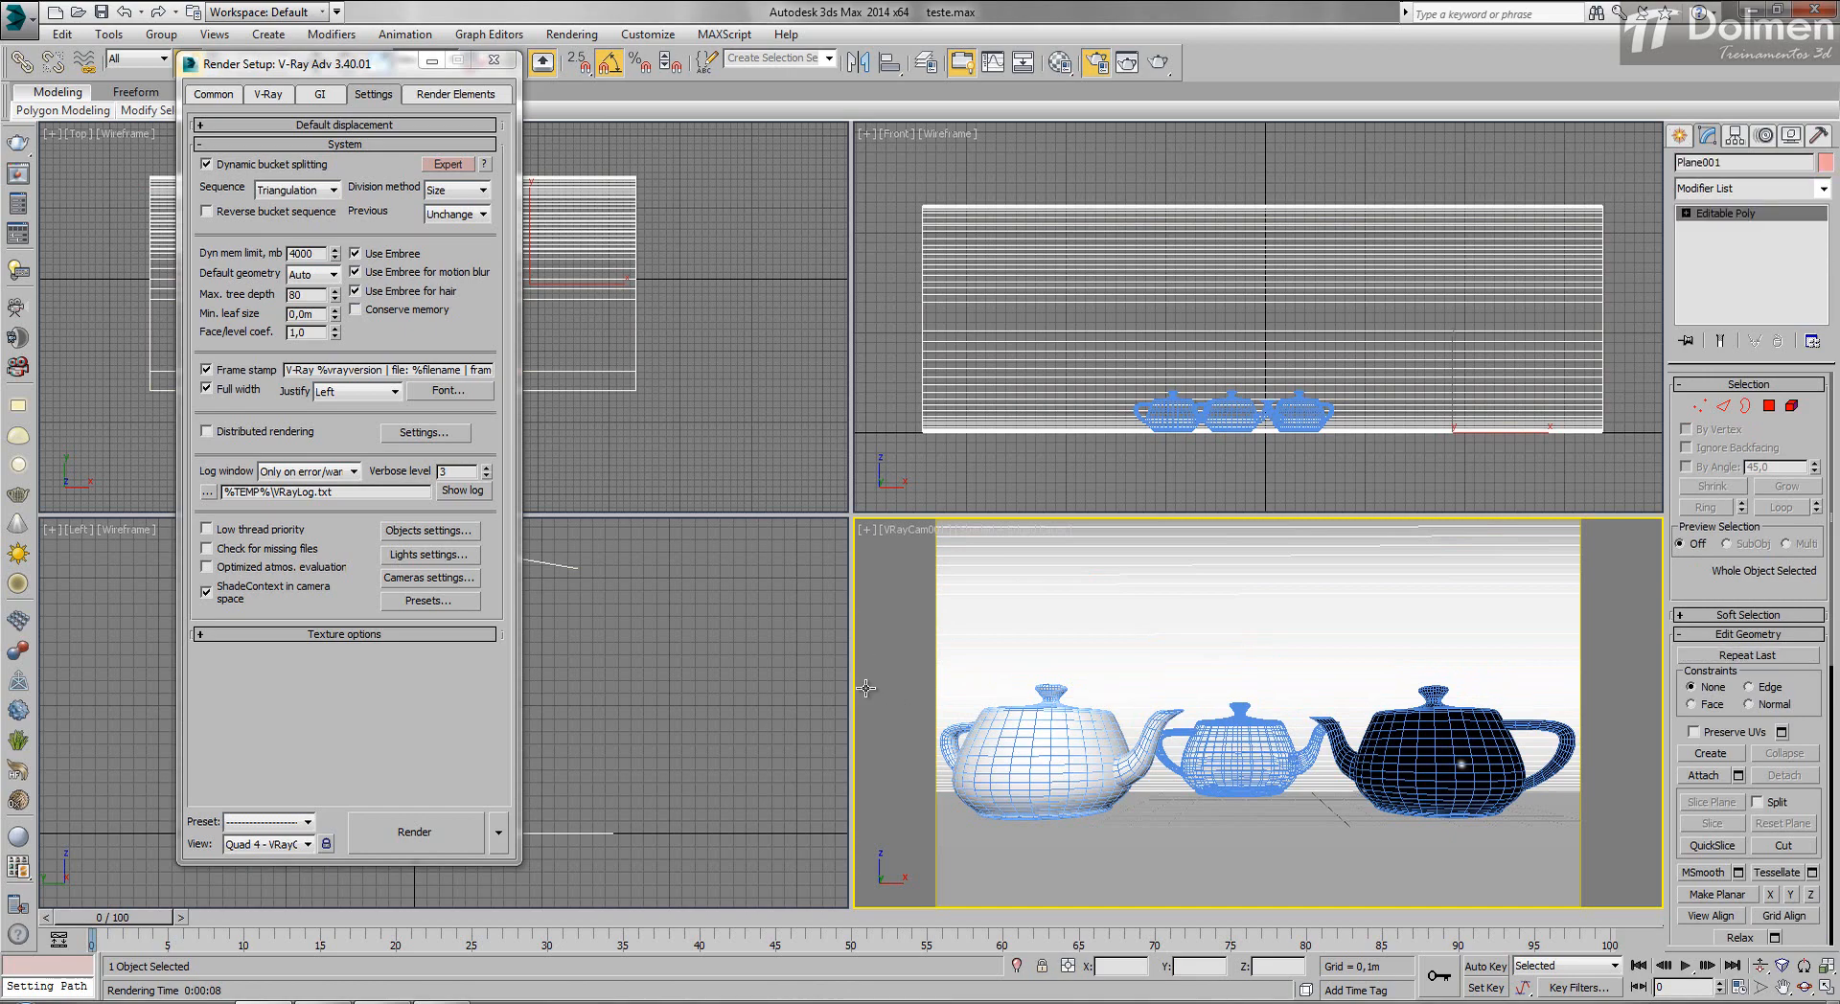
left_click(1157, 63)
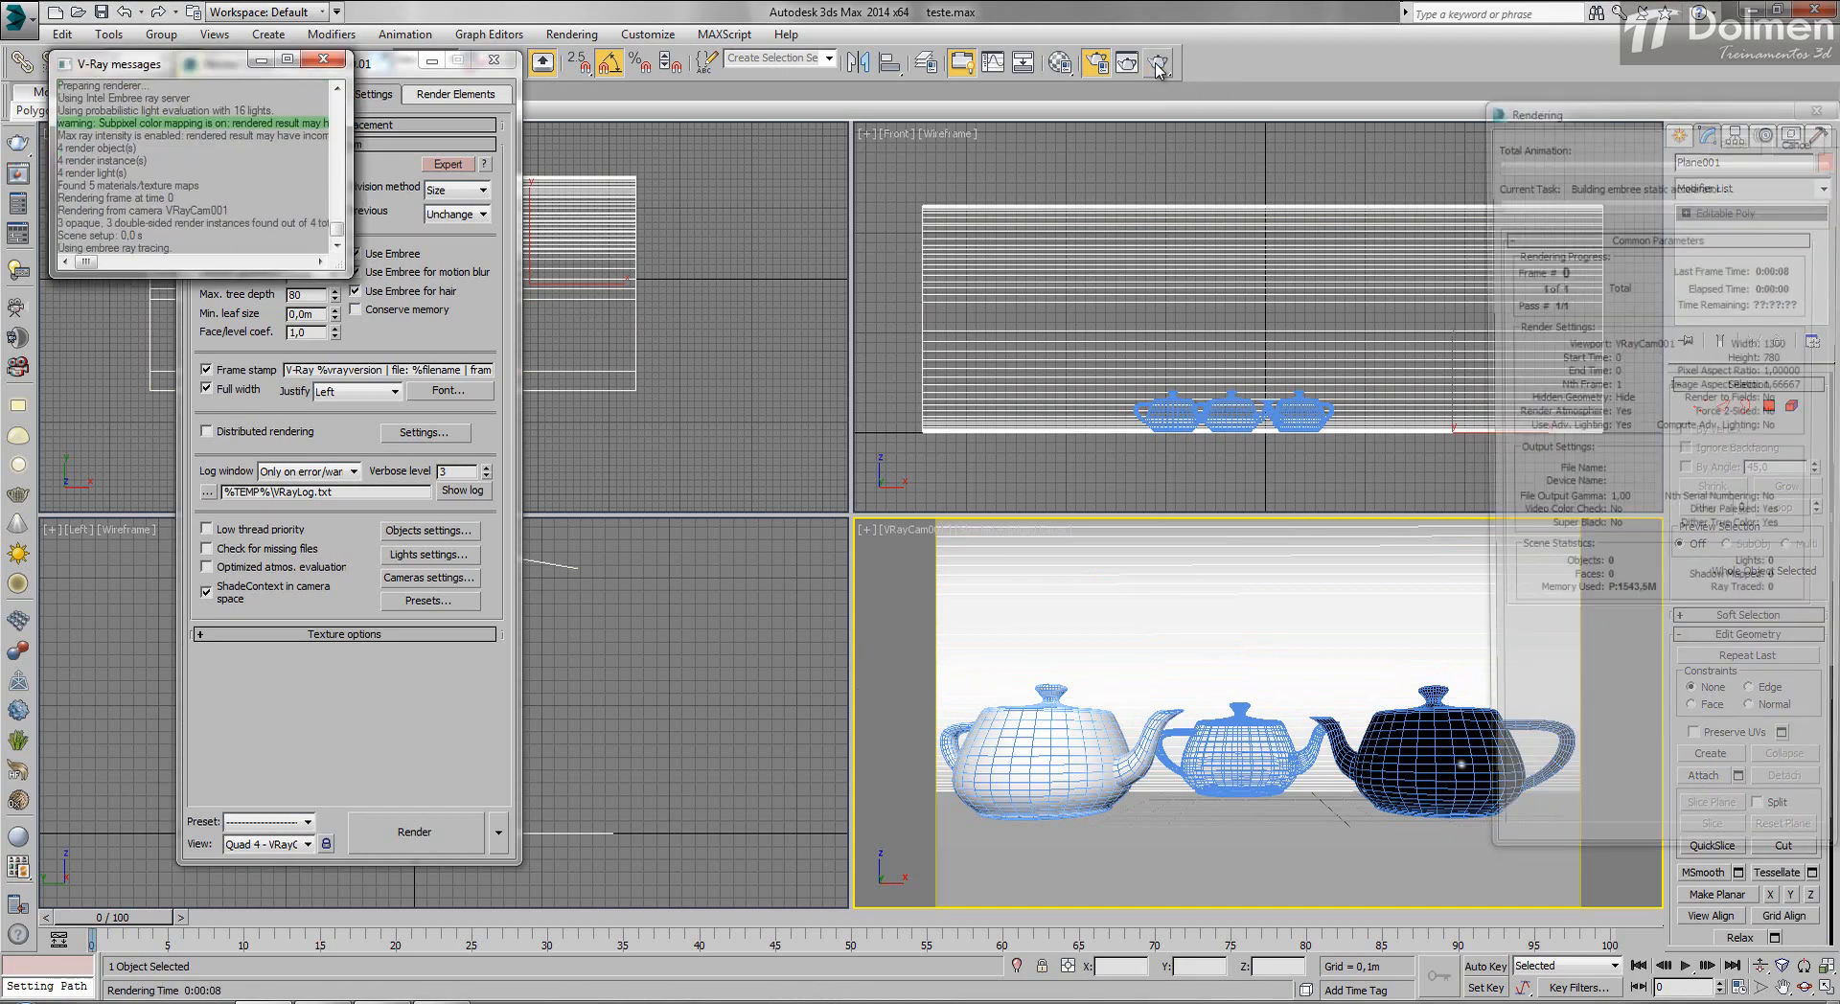
left_click_drag(1173, 96, 938, 60)
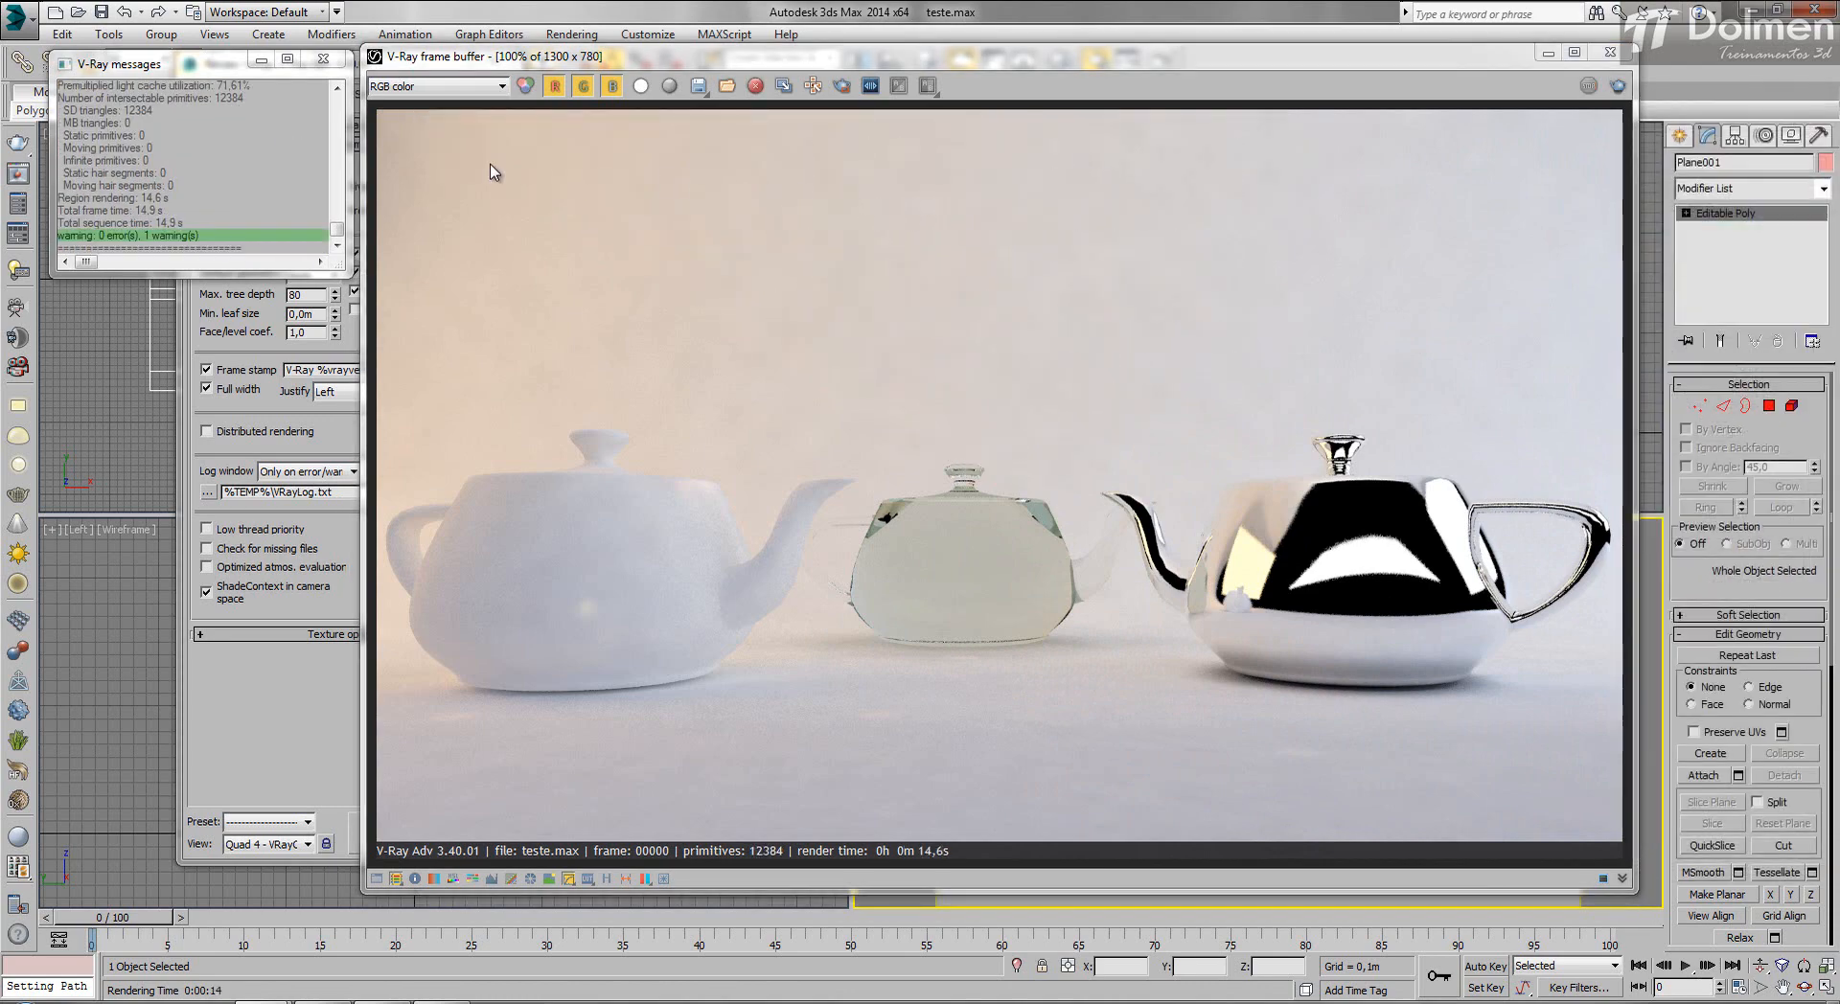
Close the V-Ray messages window and arrange the render setup dialog beside the frame buffer.
left_click(323, 60)
left_click_drag(317, 67, 160, 65)
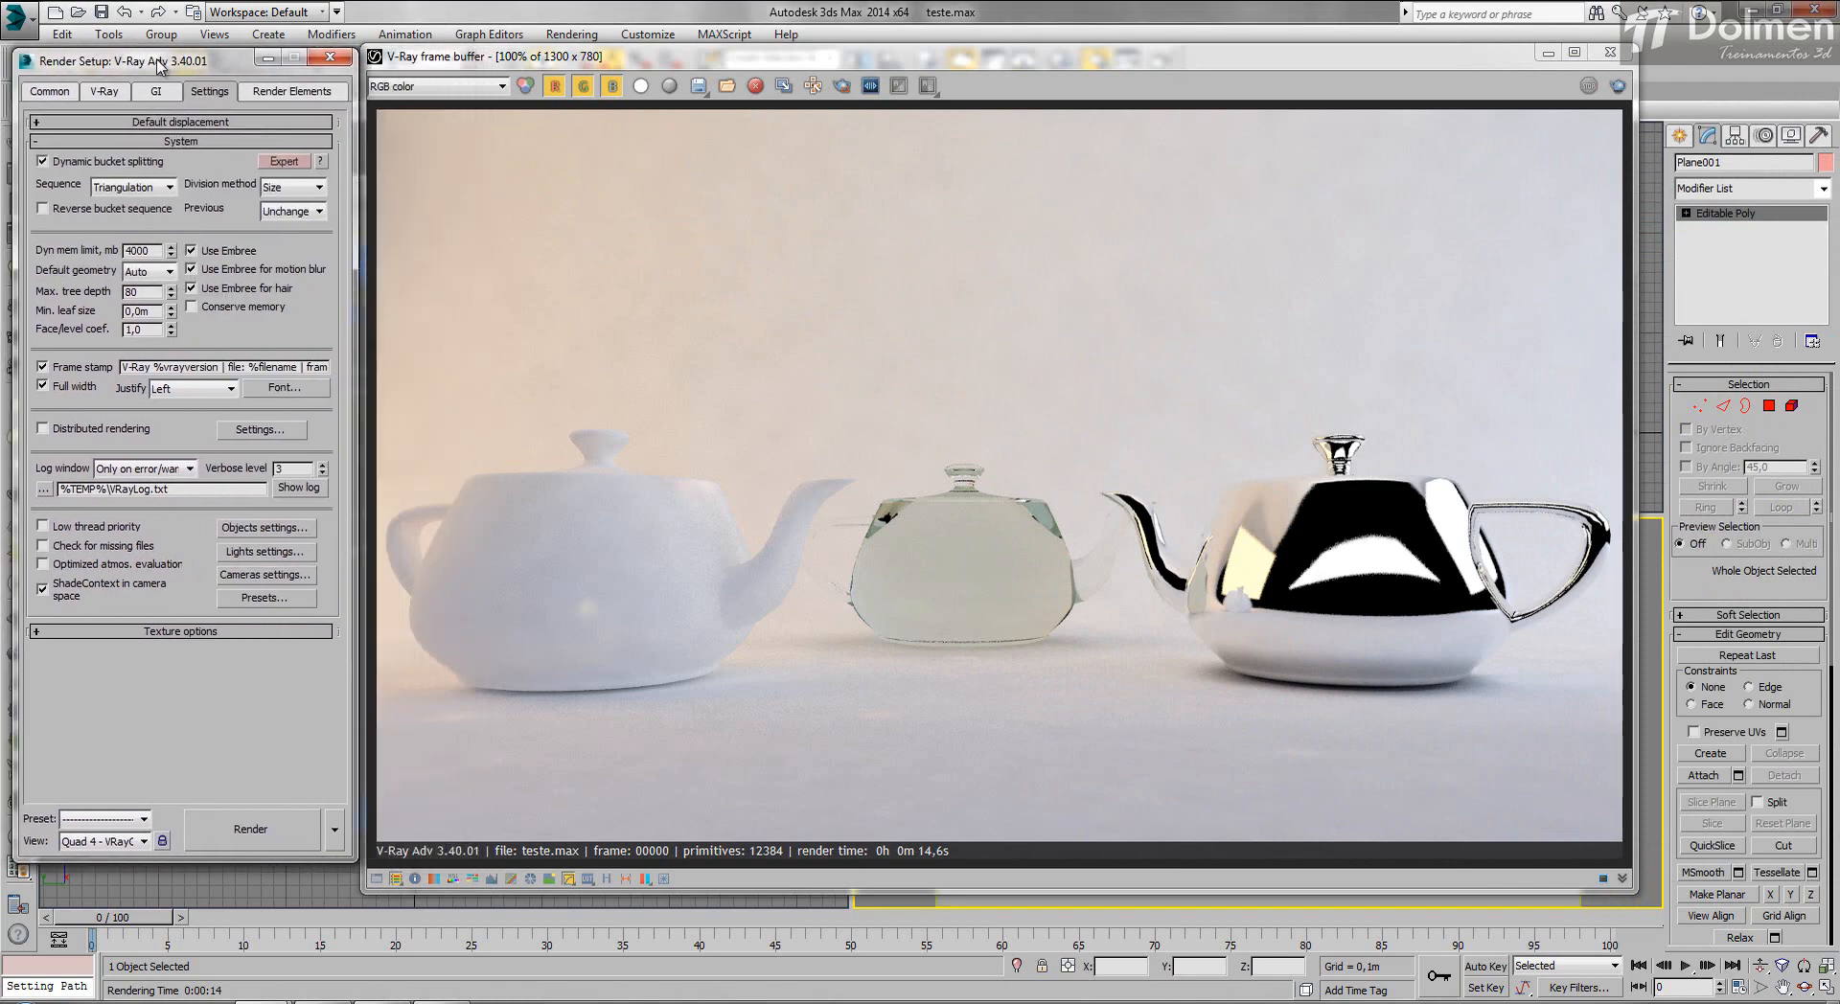
mouse_move(57, 167)
left_click_drag(1161, 61, 1176, 60)
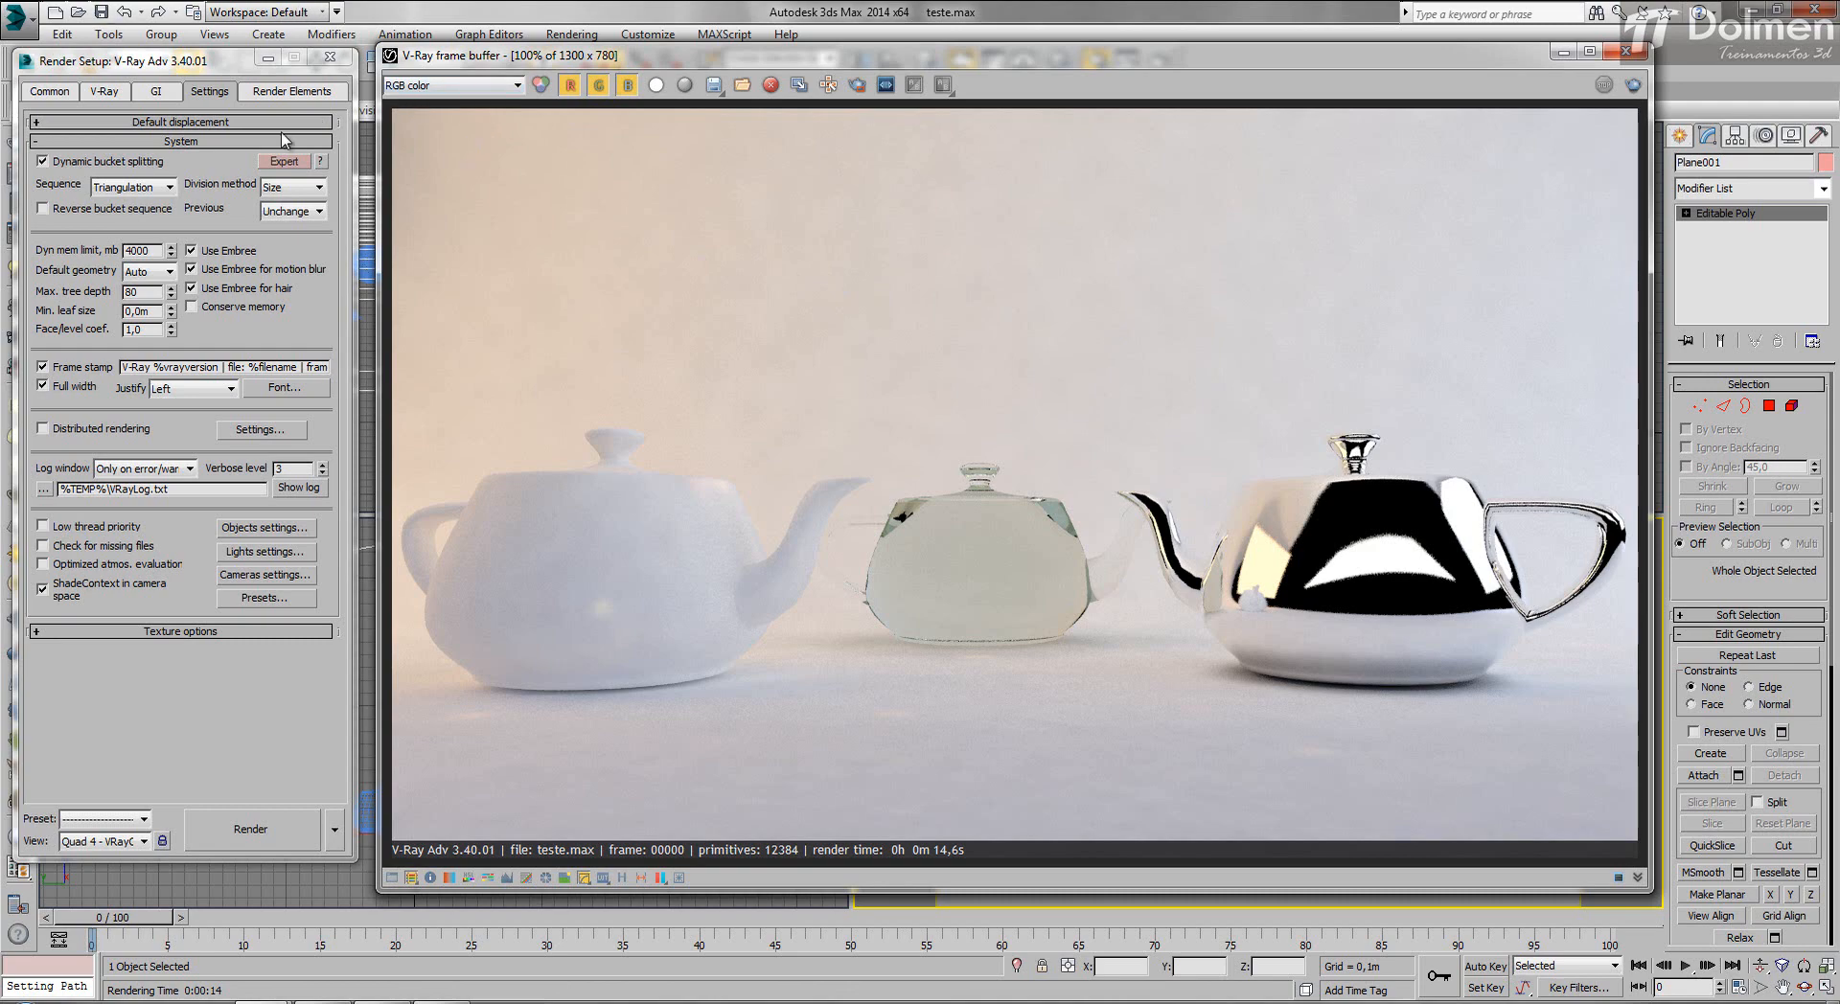
Test-render the scene with the Spiral bucket sequence and set the sequence back to Triangulation.
left_click(169, 188)
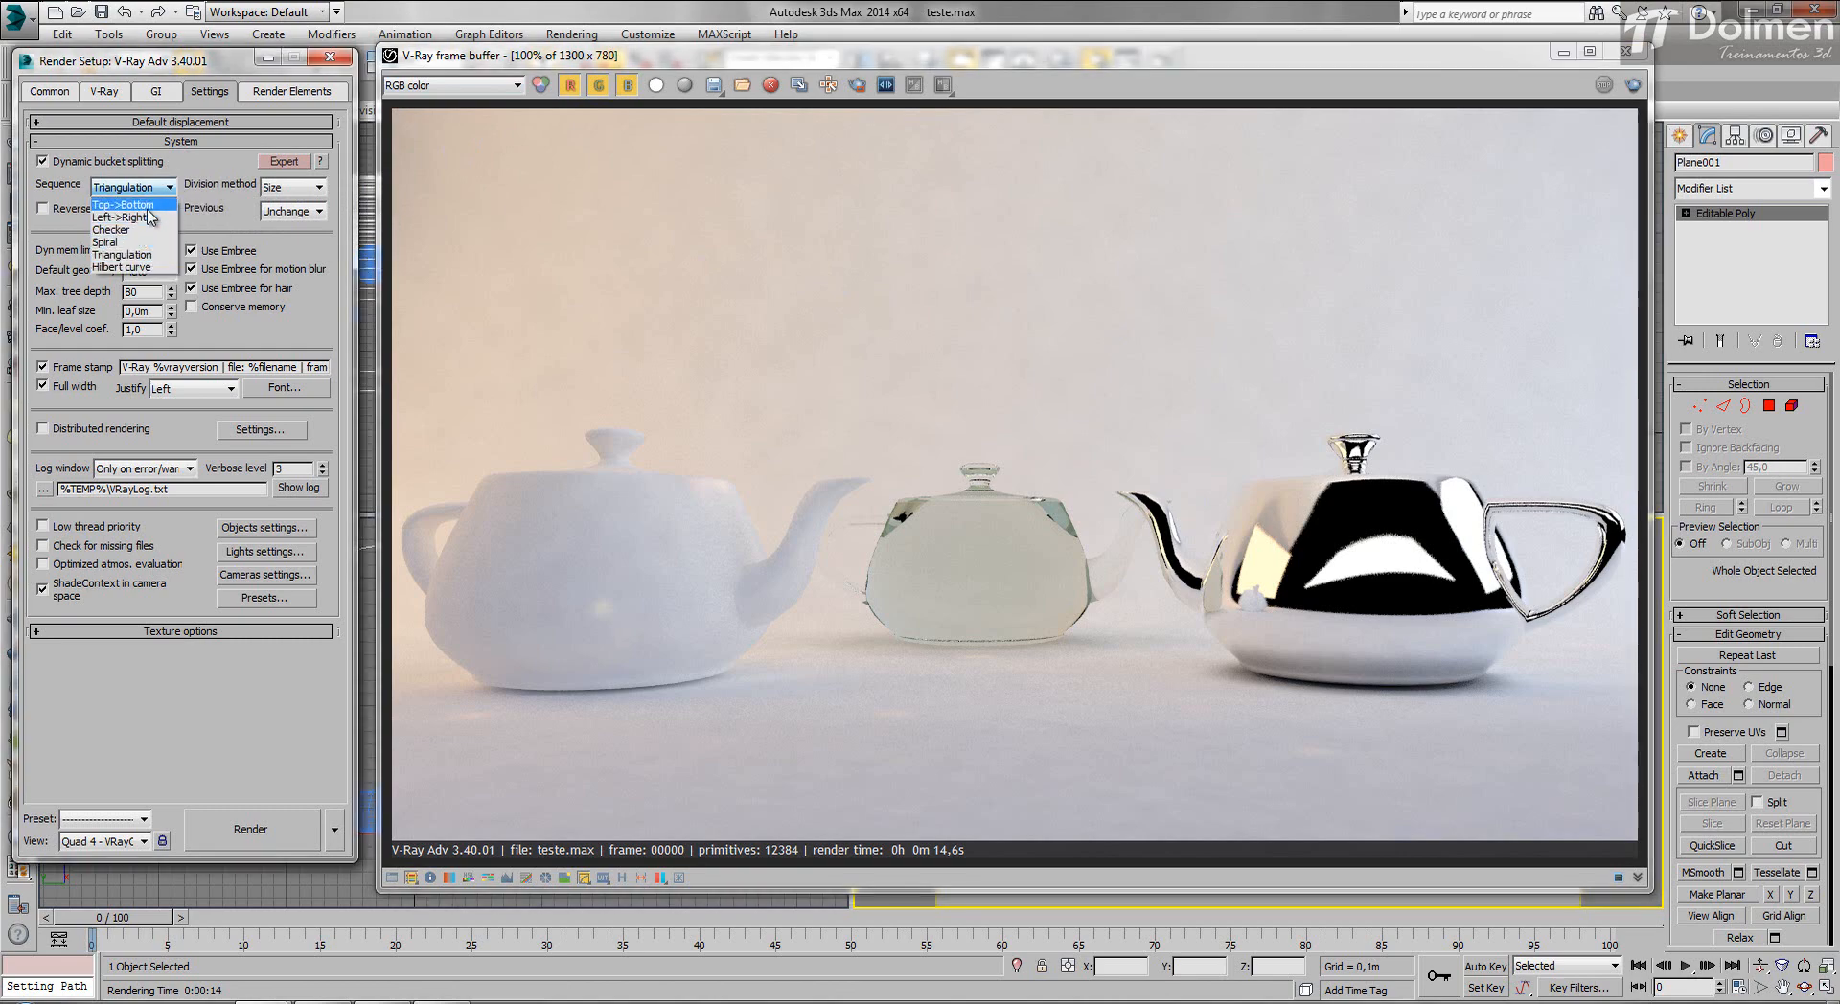
left_click(134, 242)
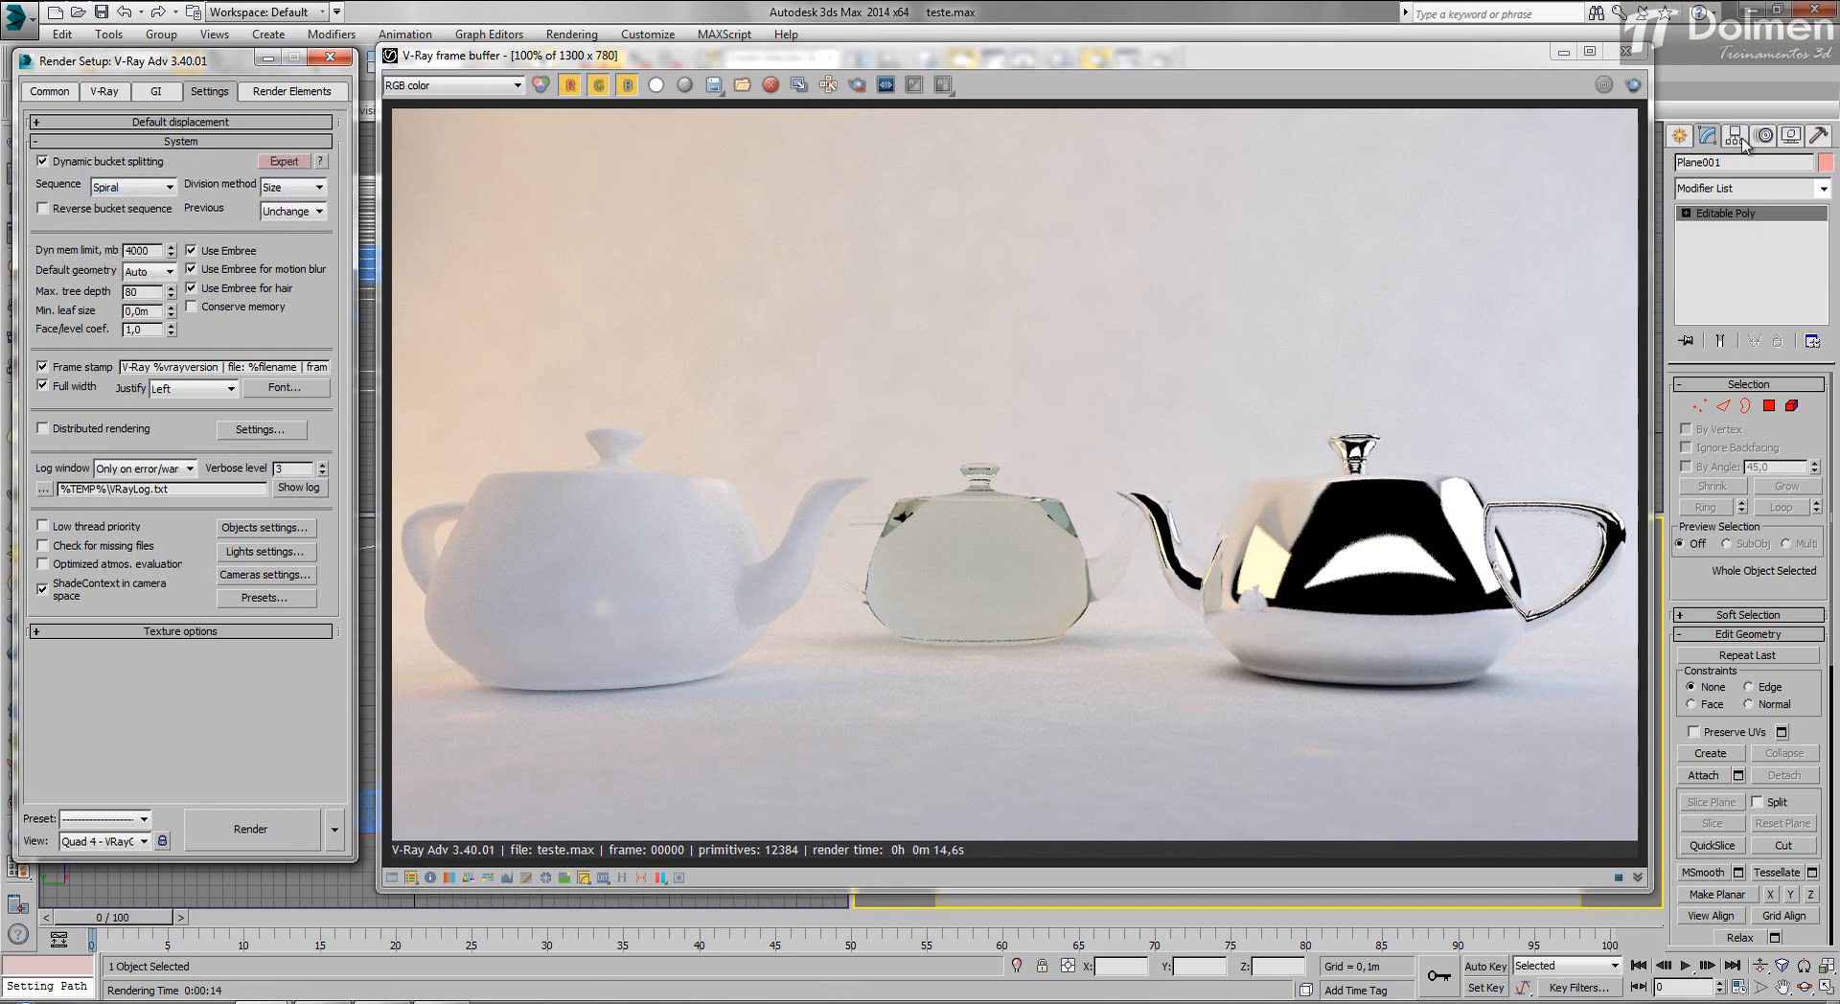
left_click(1631, 85)
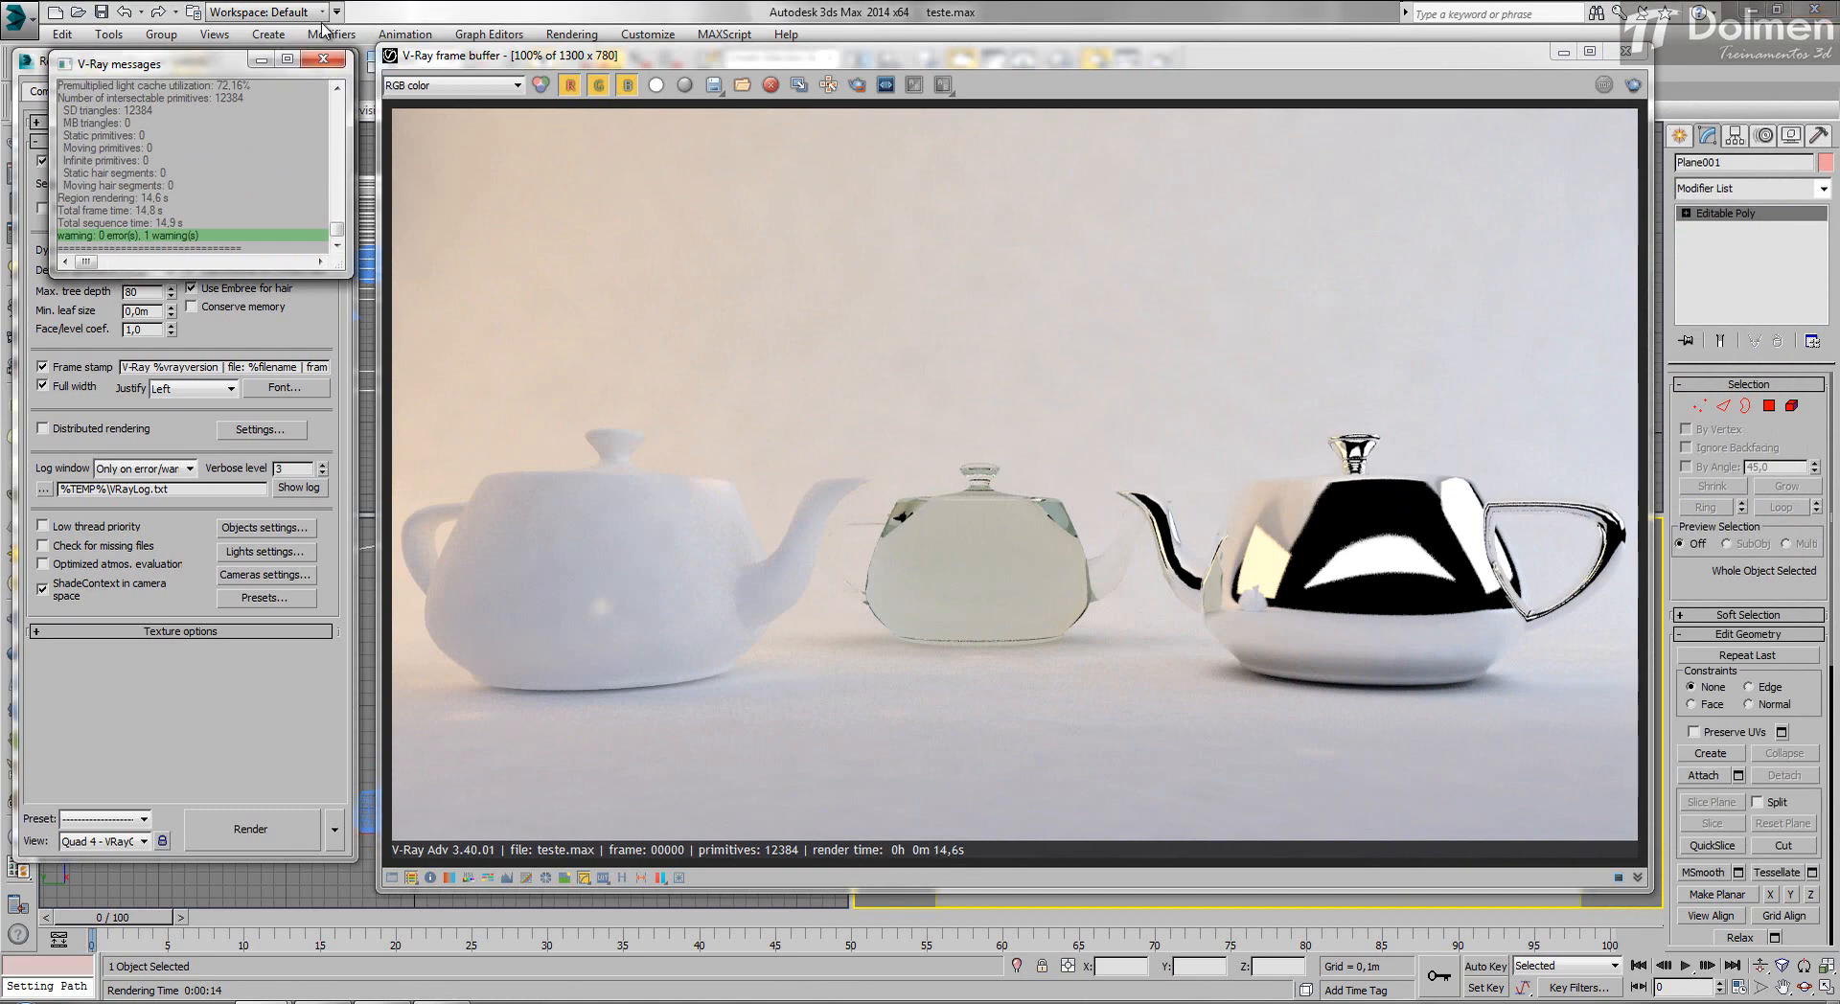
left_click(307, 63)
left_click(129, 188)
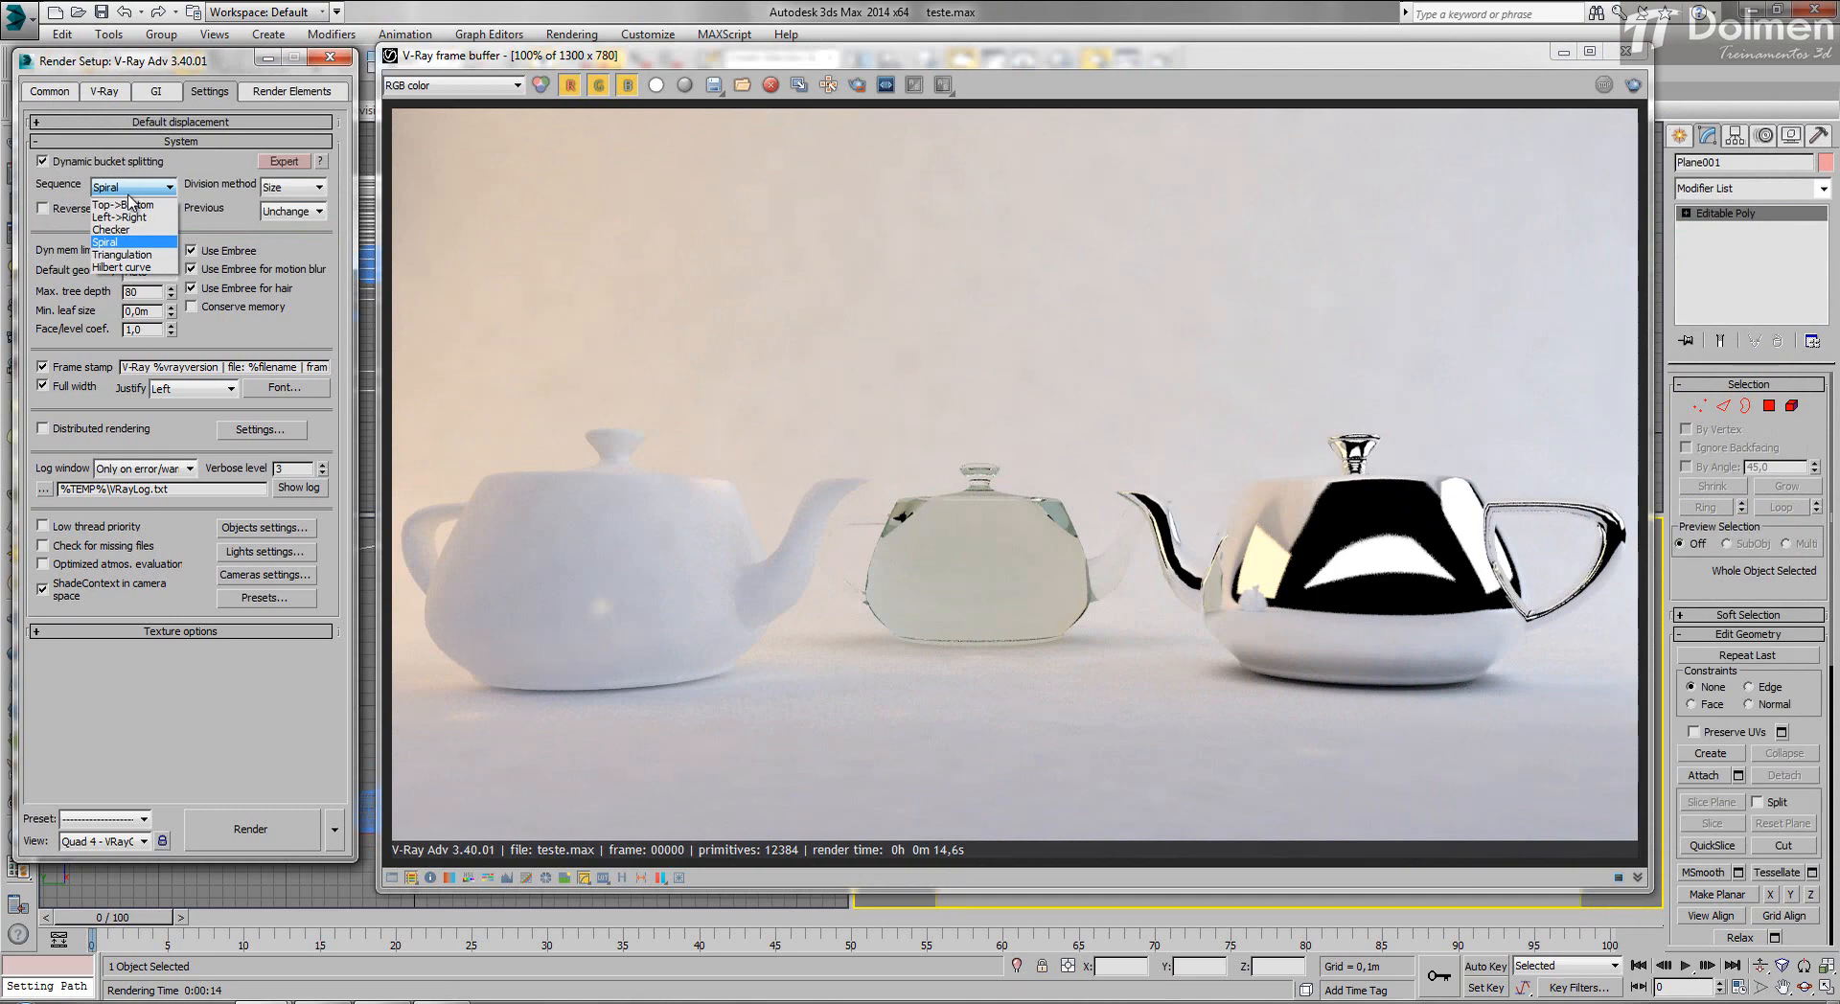
left_click(144, 254)
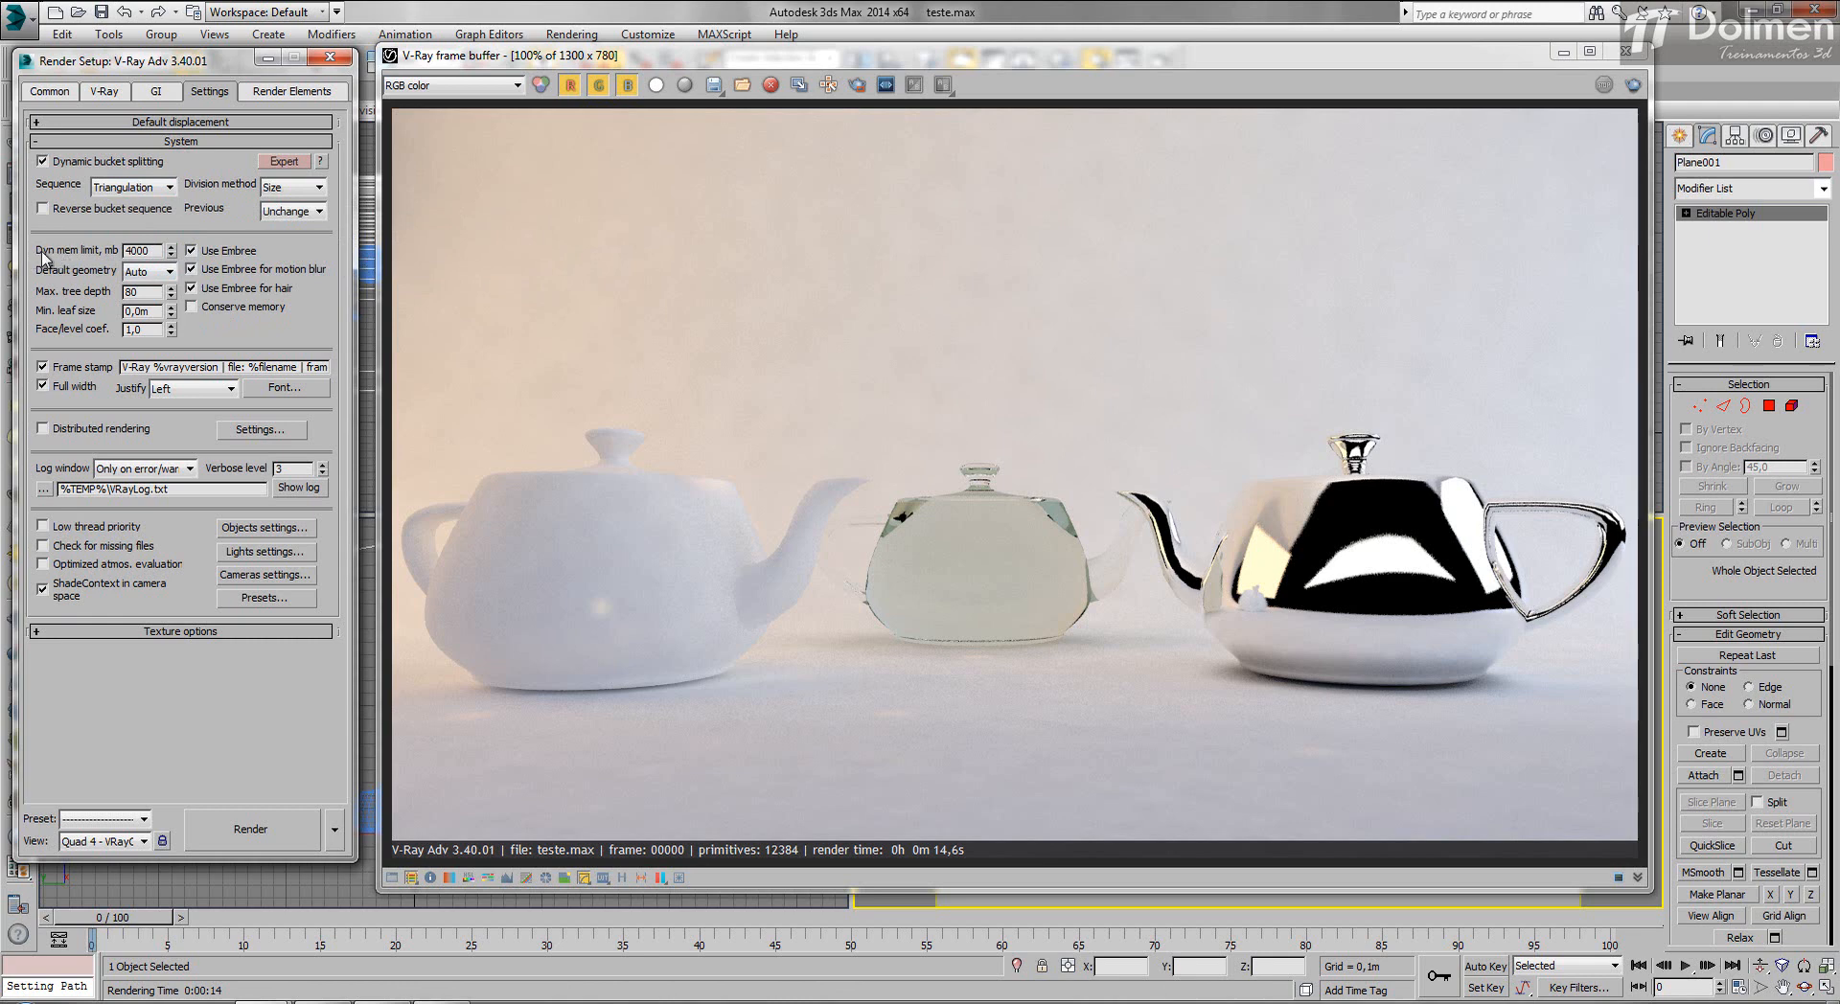
Set V-Ray's dynamic memory limit to 22000 MB.
double_click(135, 250)
mouse_move(126, 252)
type("22000")
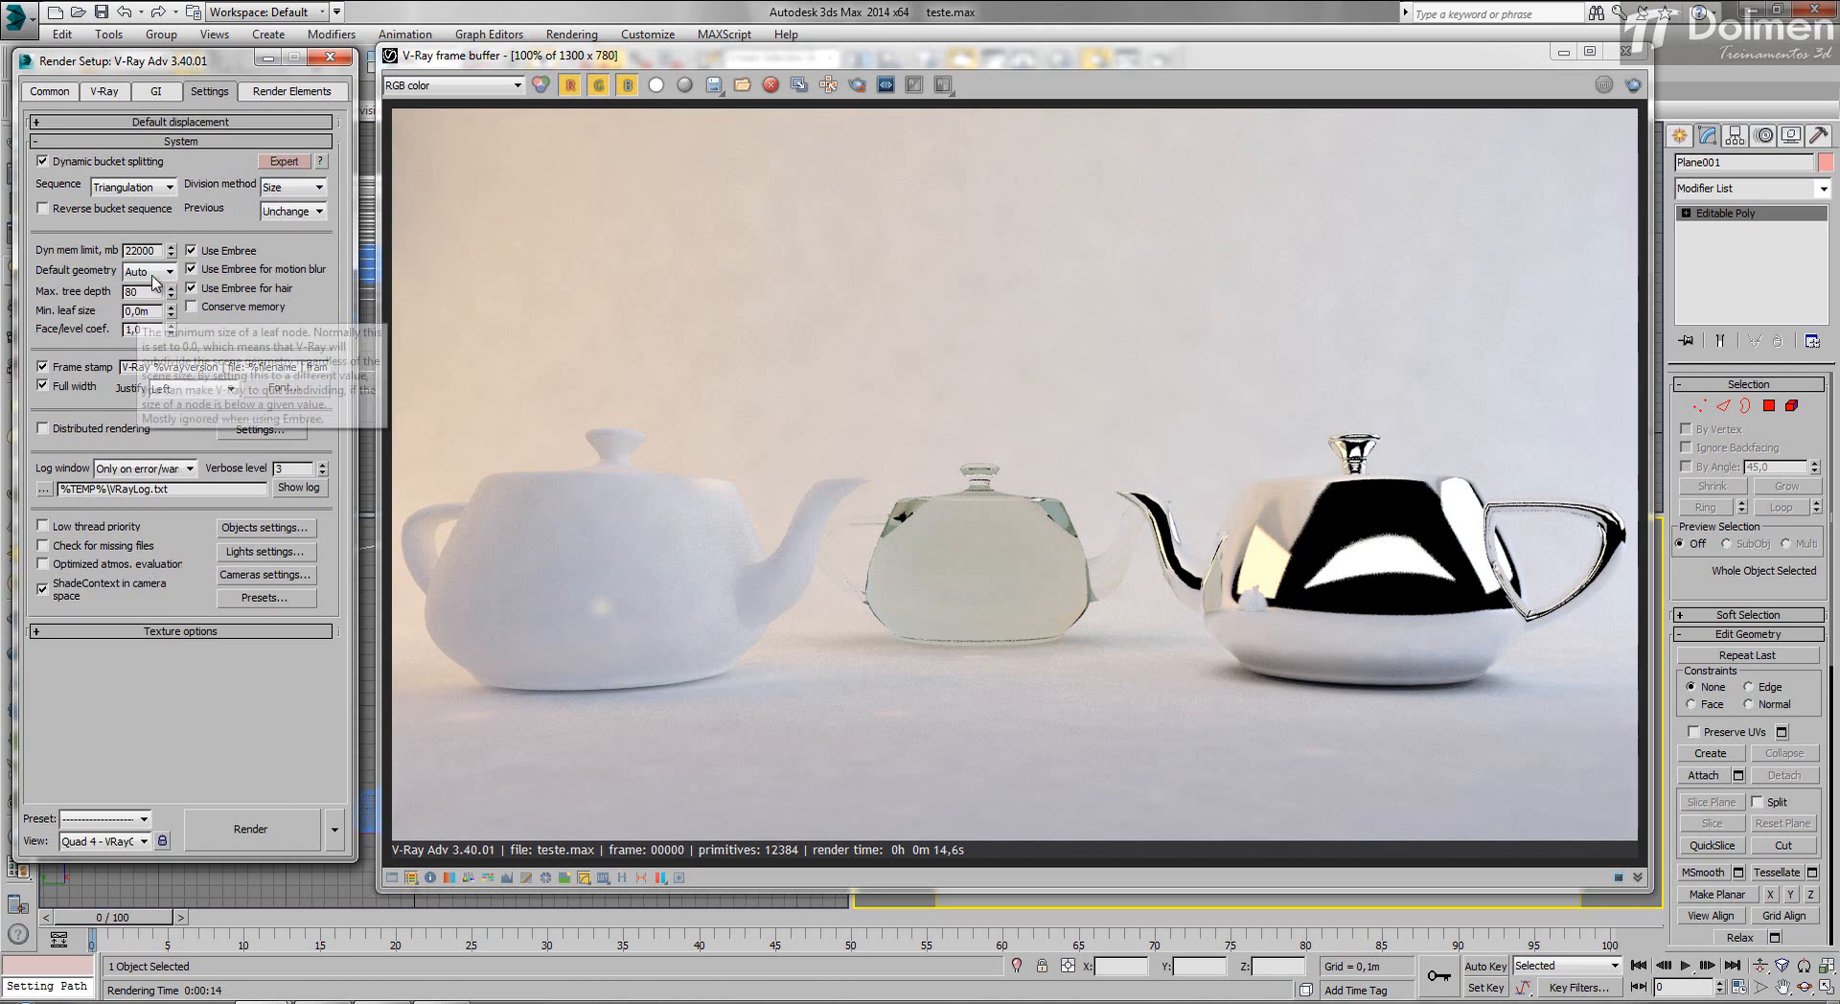
Review the default geometry choices, keeping Auto, and examine the maximum tree depth setting.
left_click(150, 275)
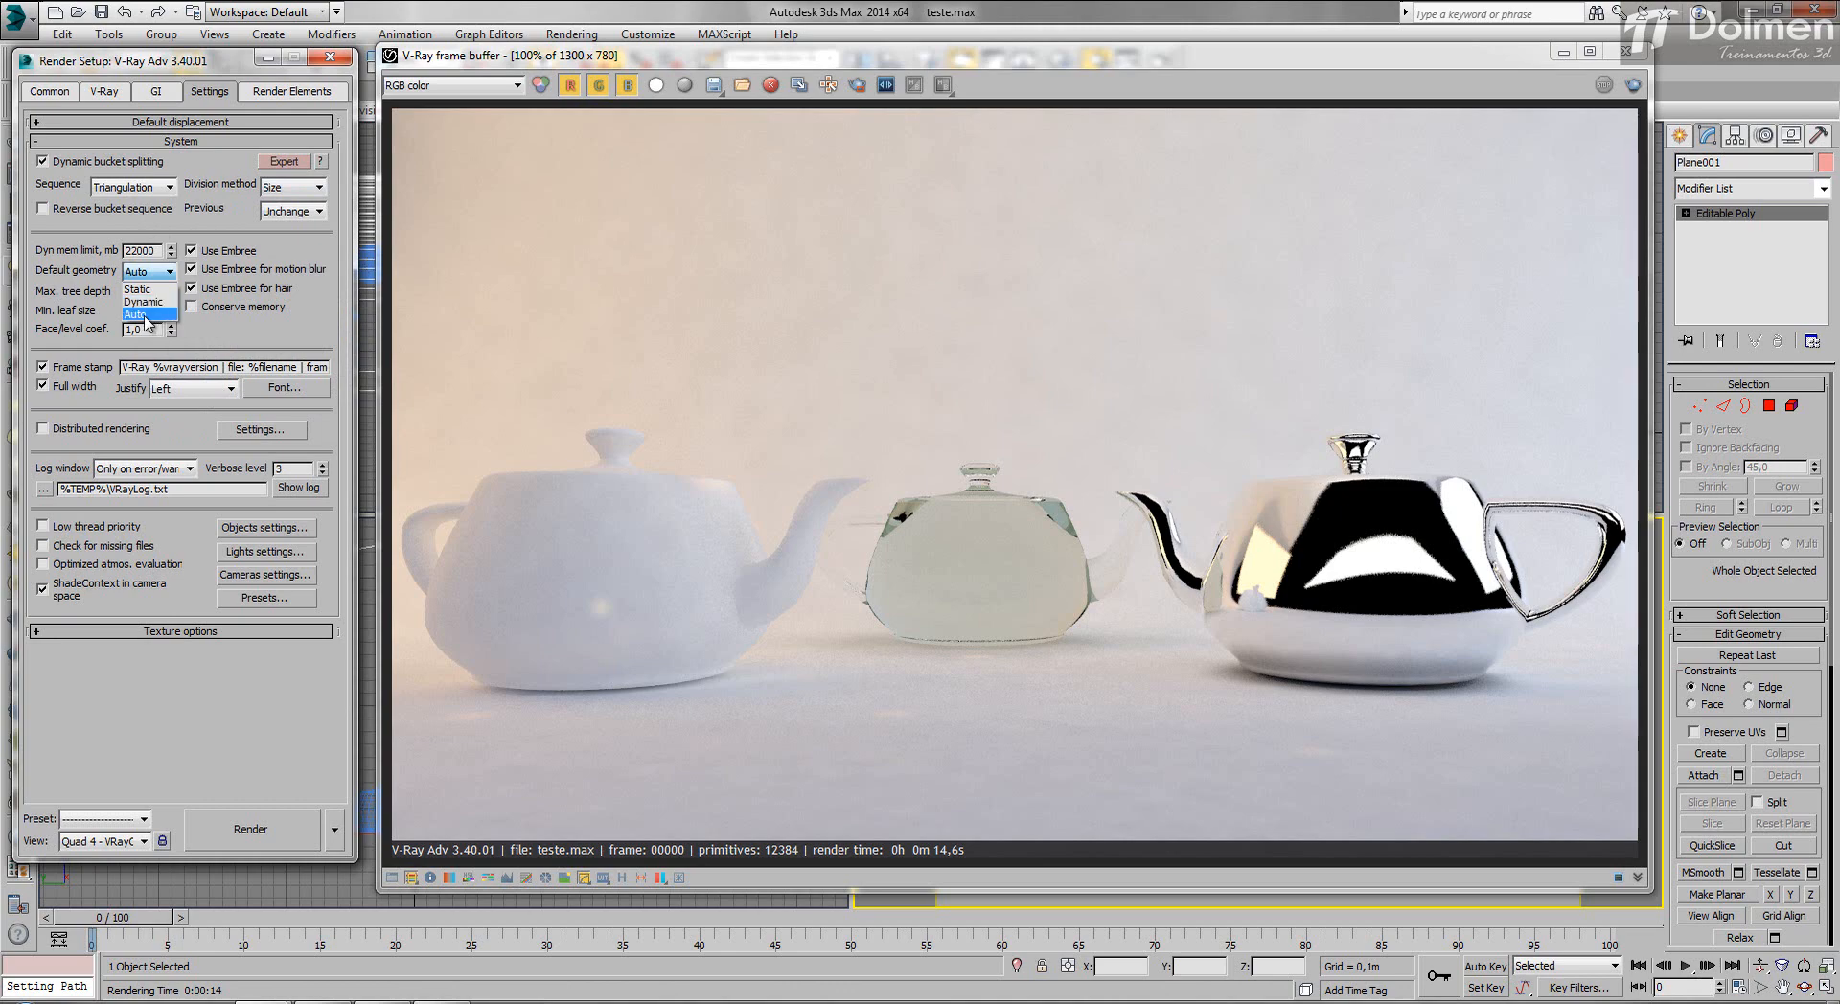
left_click(144, 317)
mouse_move(141, 308)
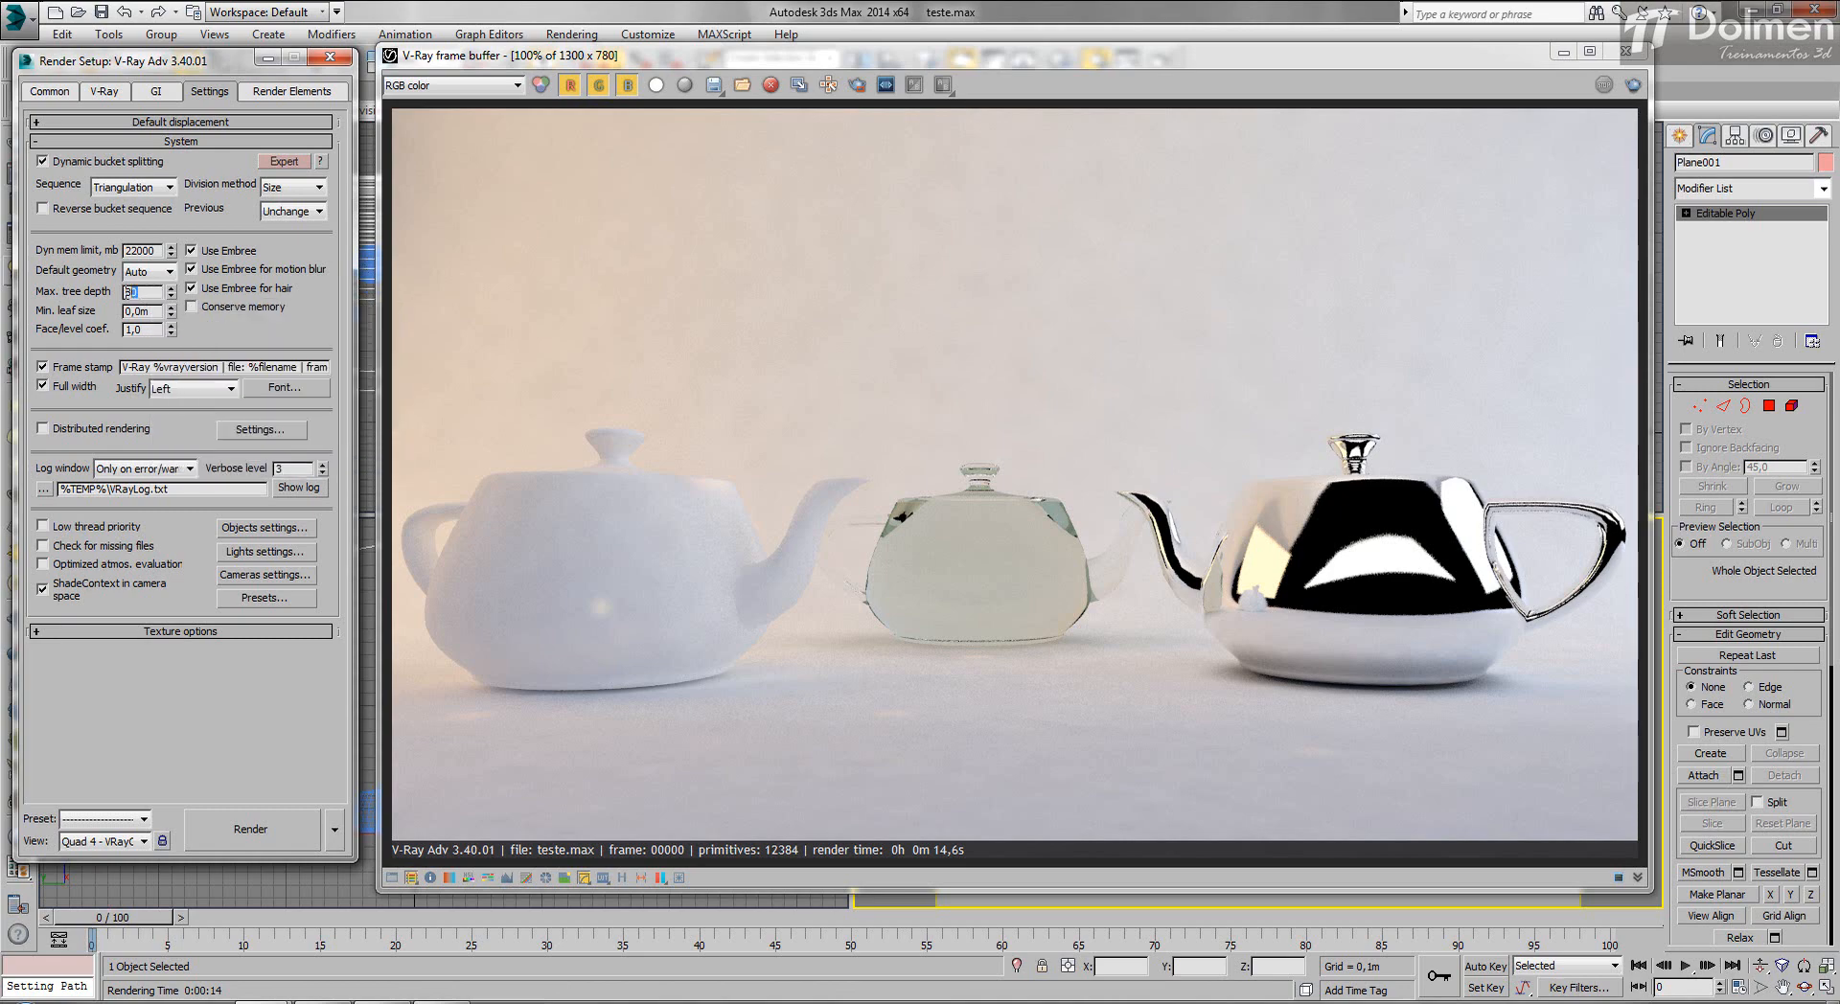
double_click(129, 291)
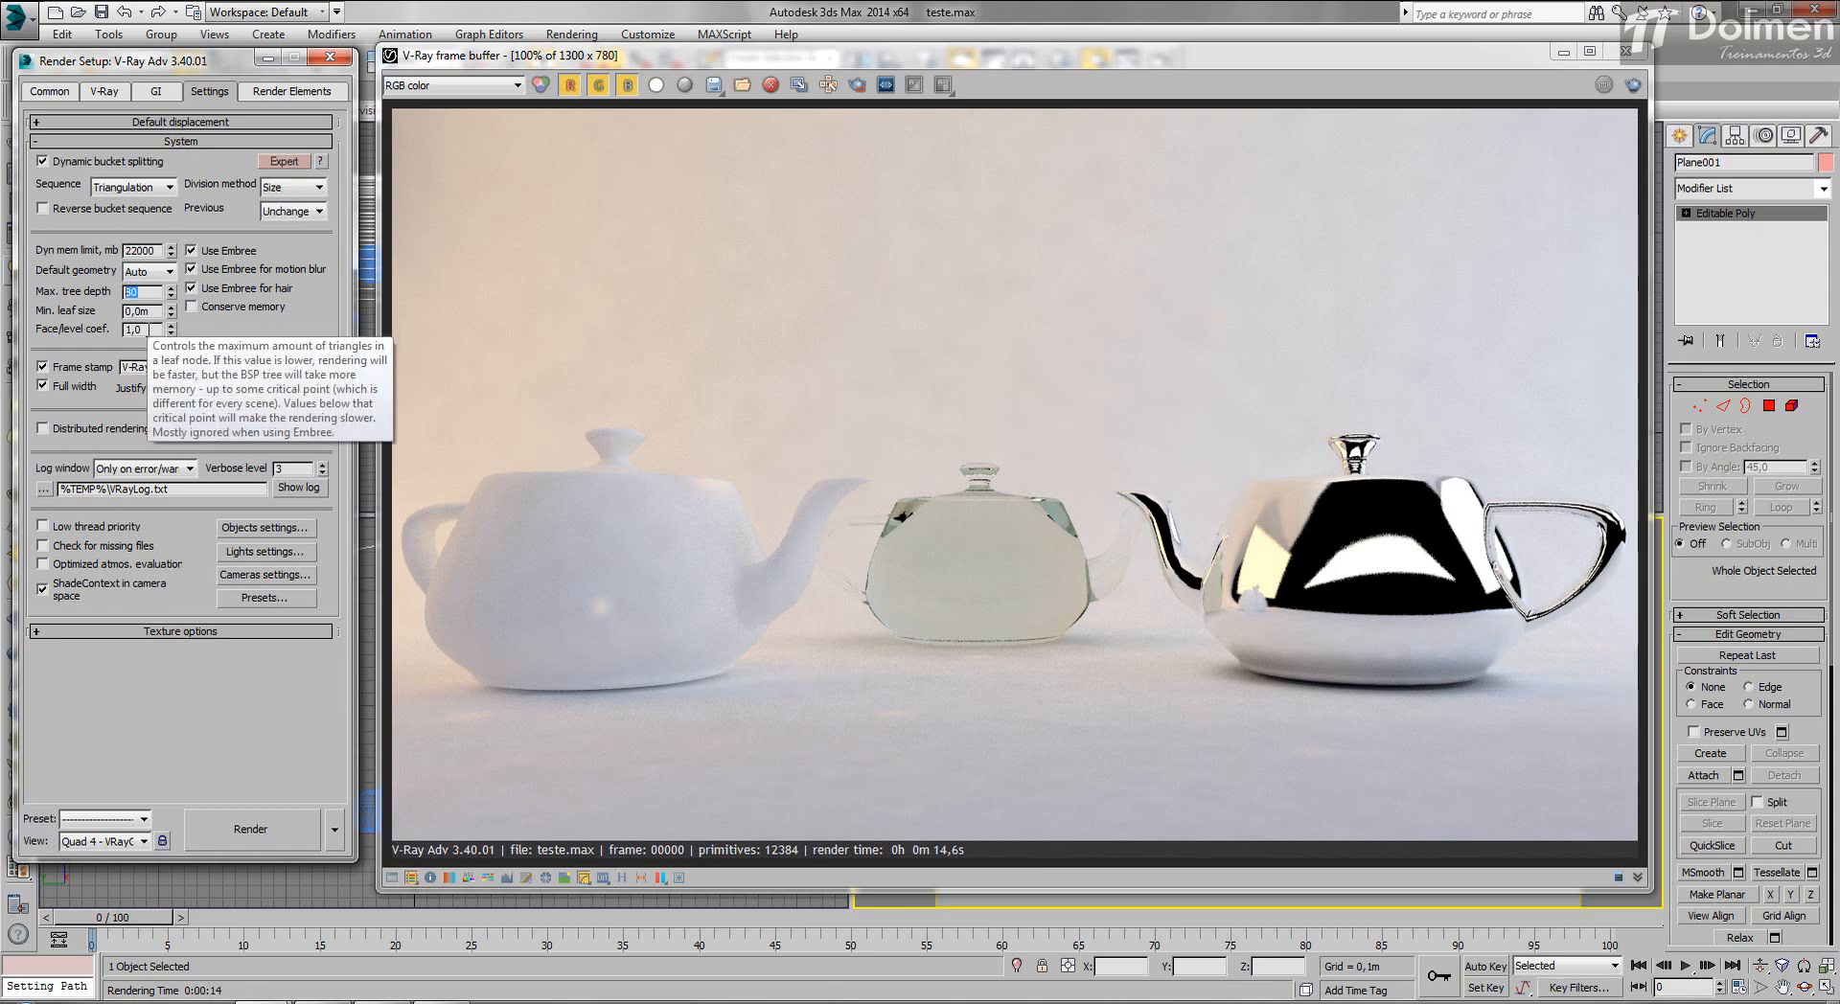
left_click(144, 292)
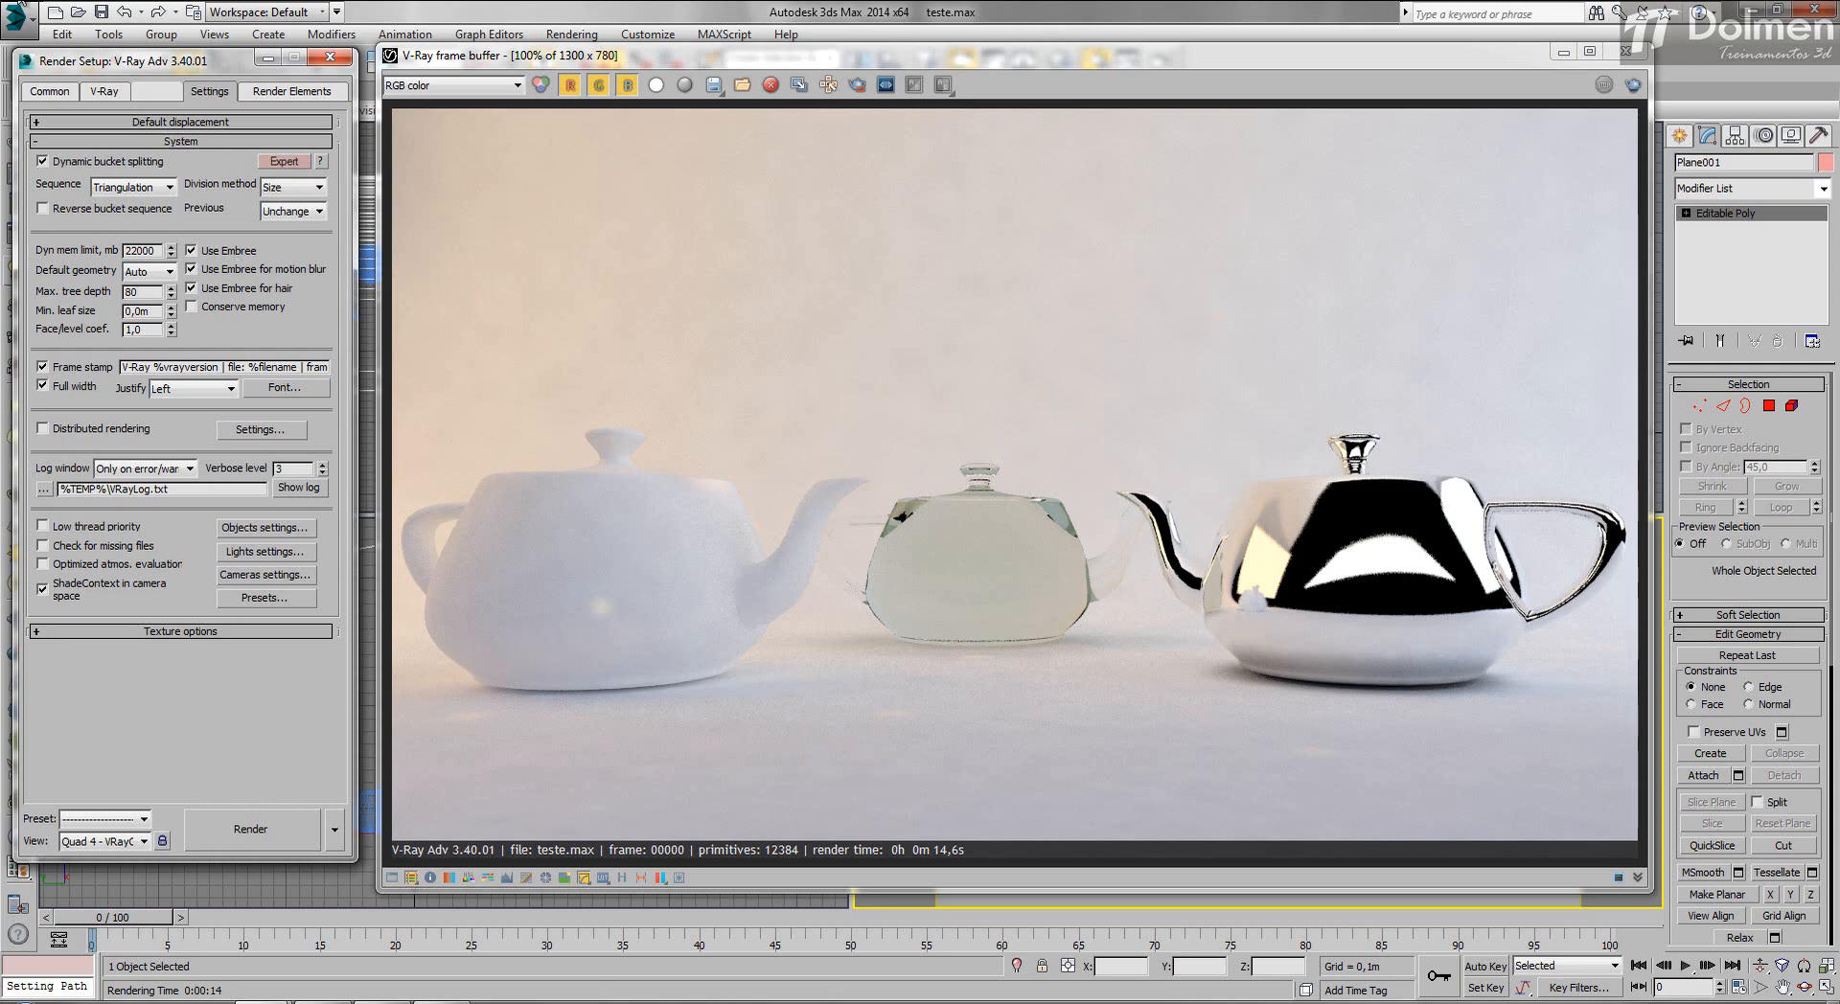
Reposition the frame buffer and the render setup dialog side by side.
left_click_drag(667, 62, 656, 48)
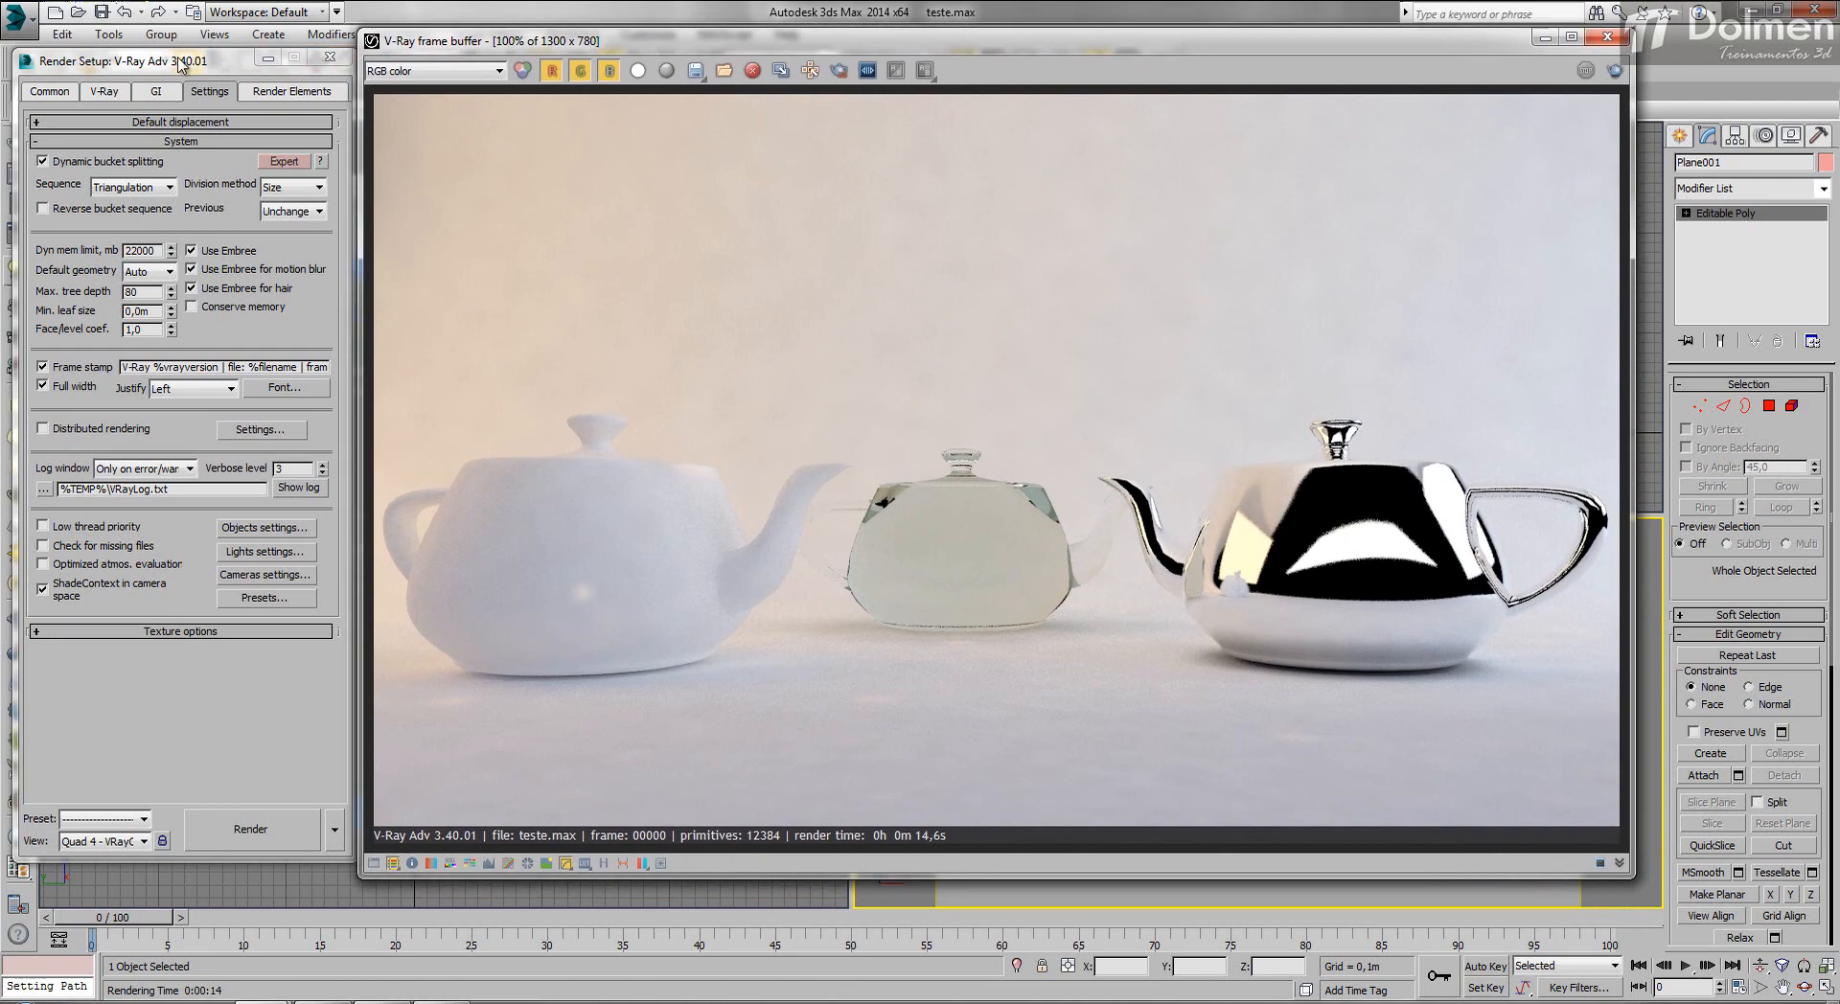
left_click_drag(221, 67, 213, 67)
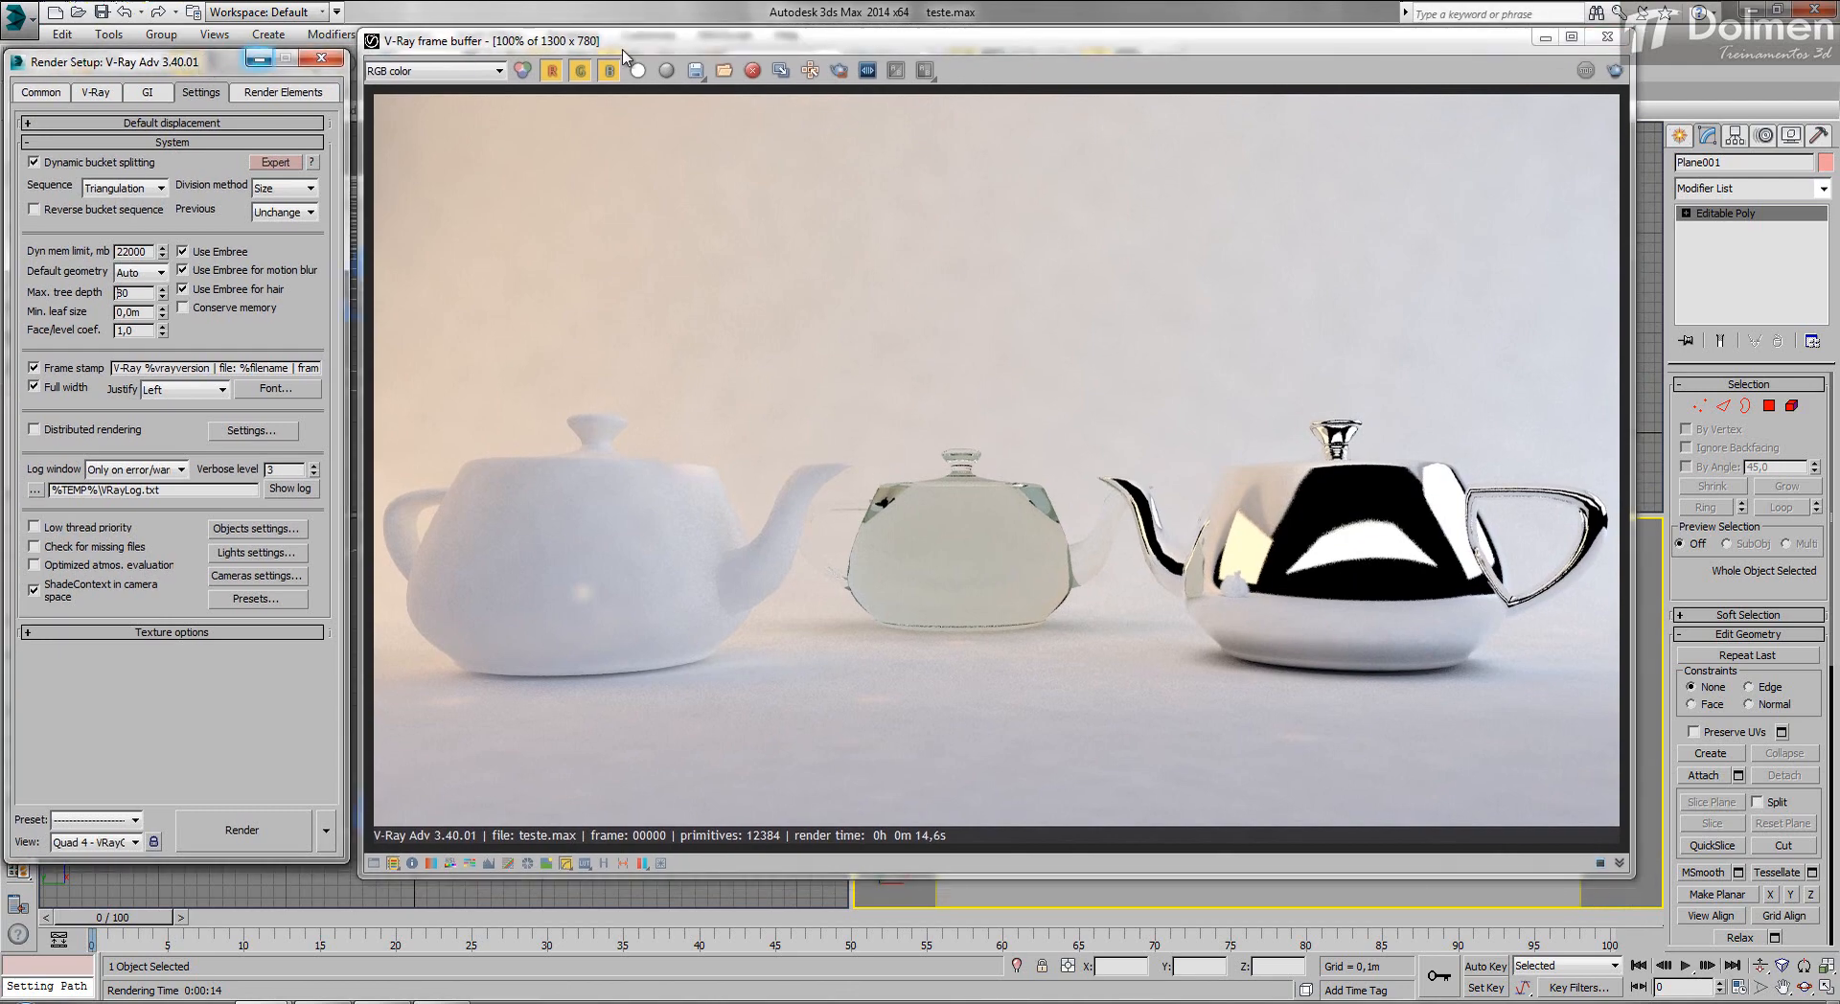
left_click_drag(628, 49, 623, 47)
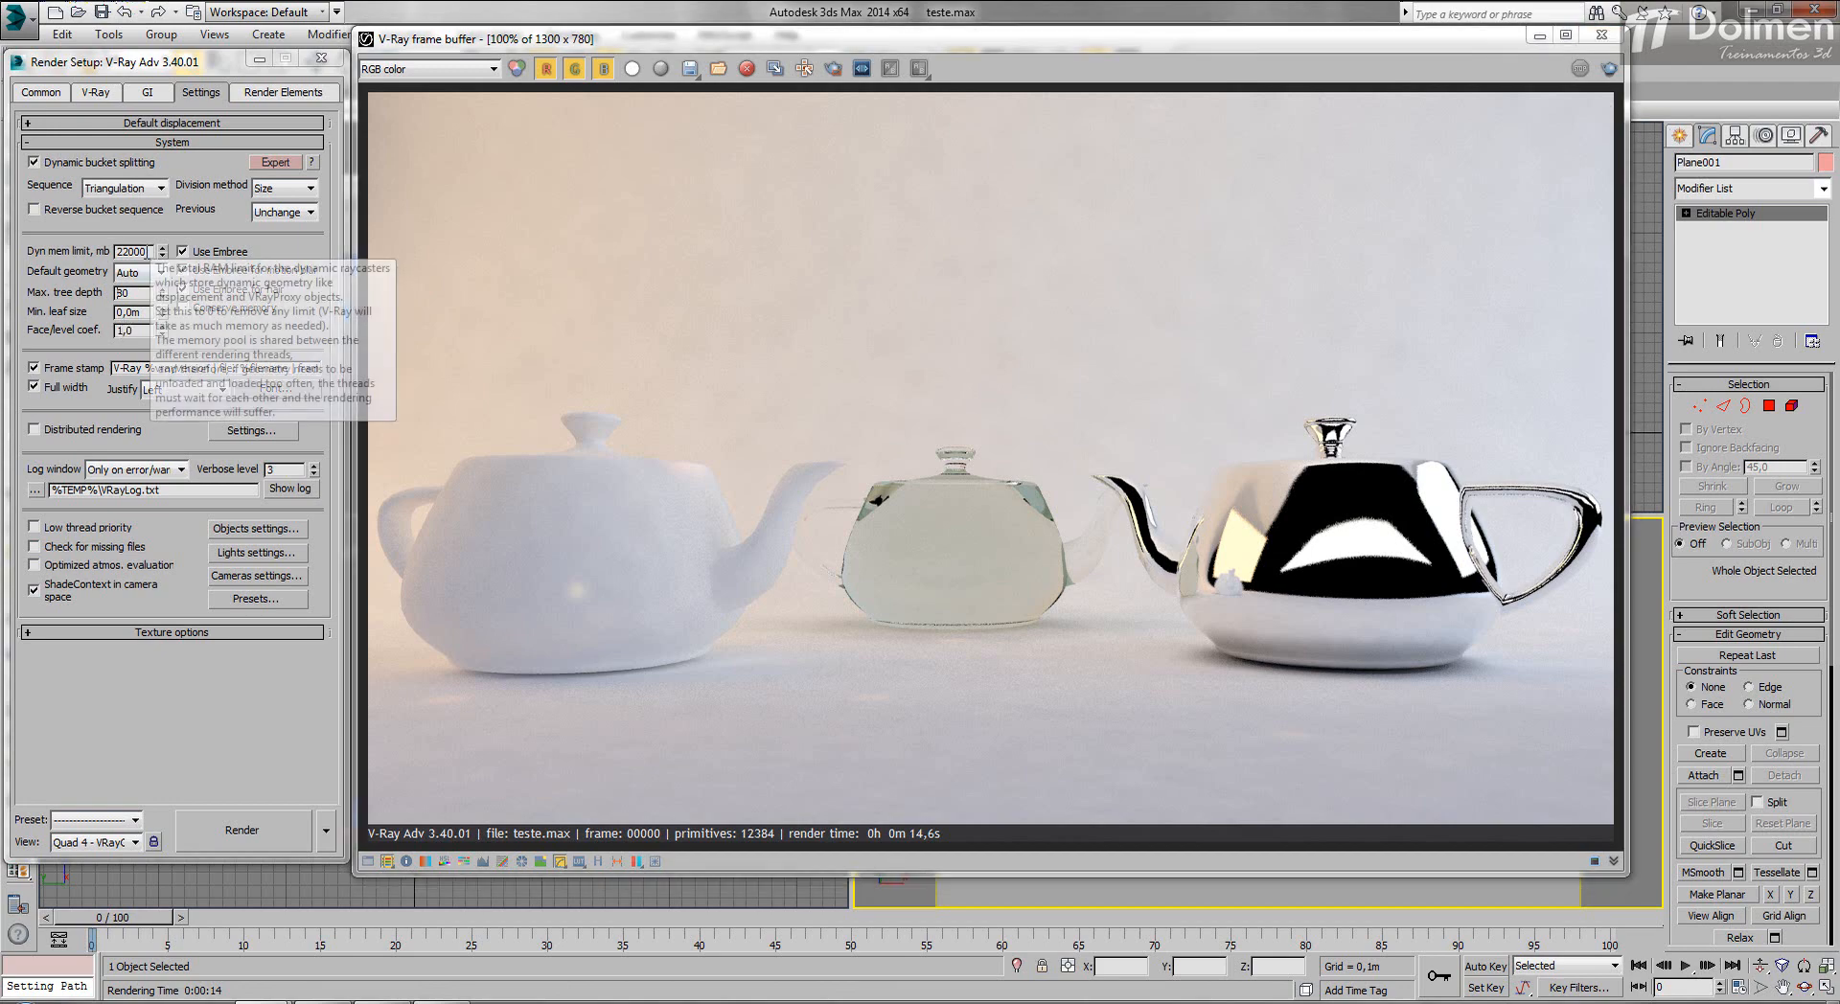
Turn the render's frame stamp off and back on.
double_click(117, 252)
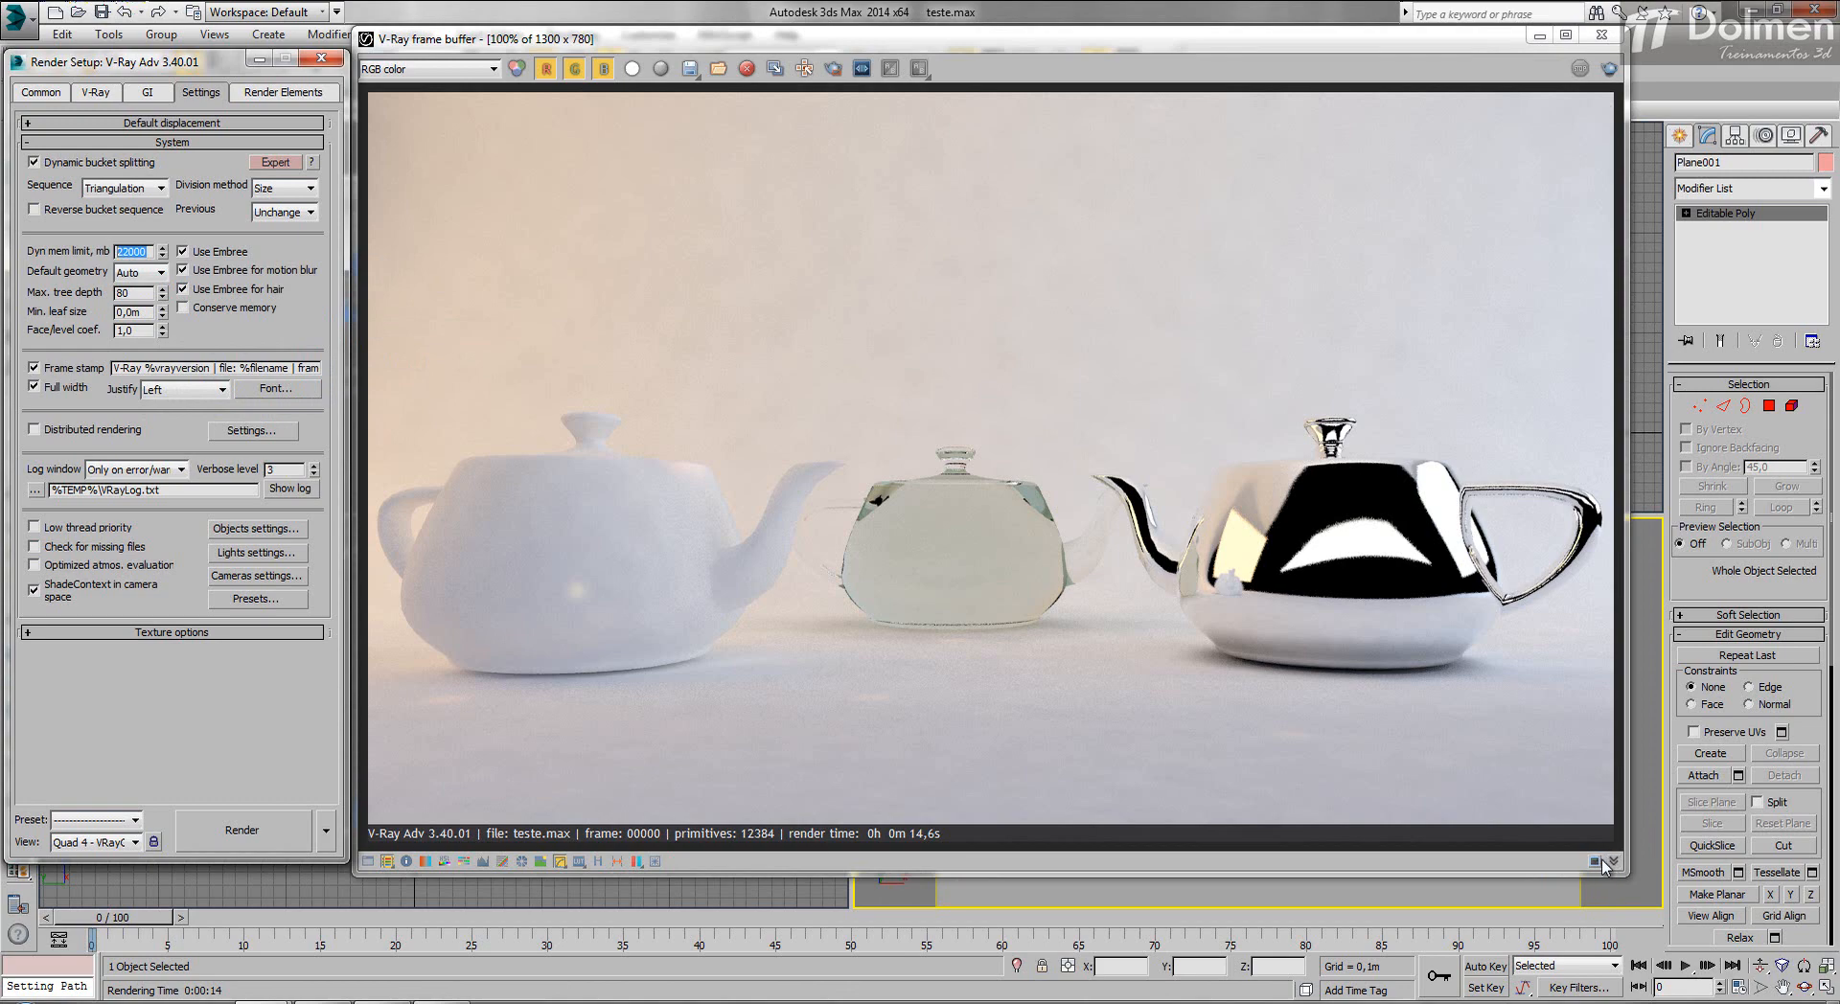
left_click(55, 371)
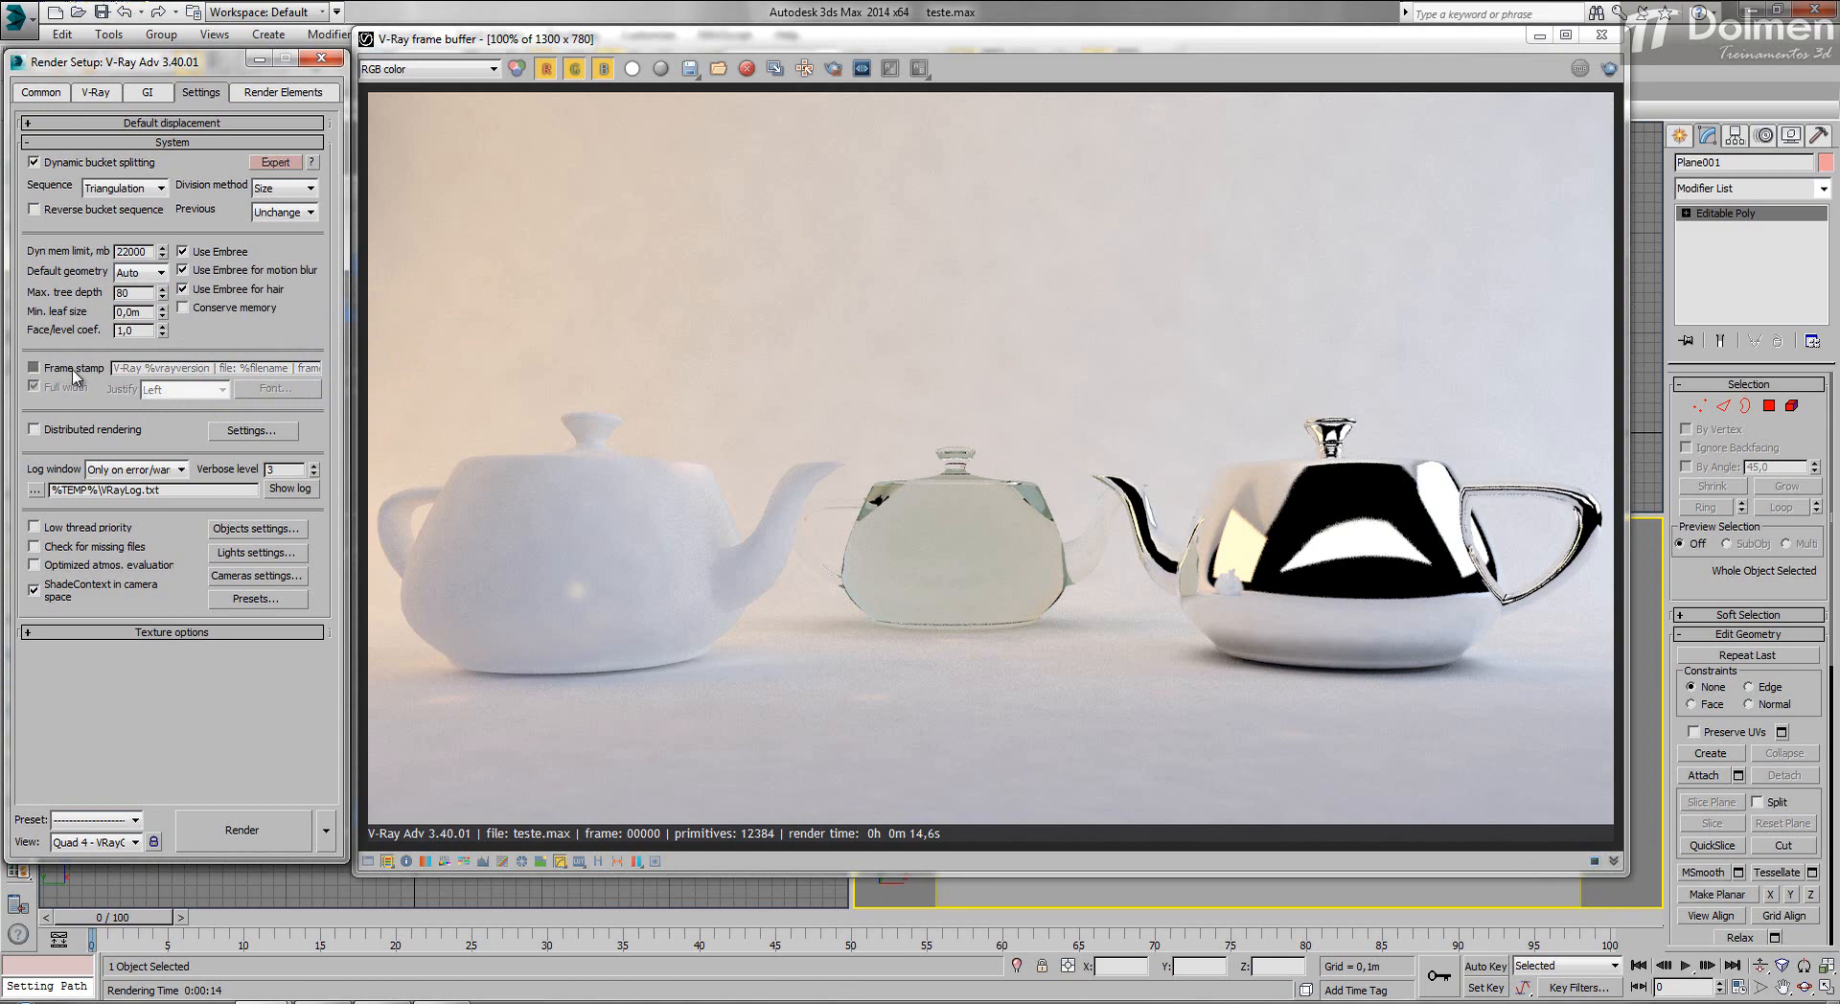
left_click(76, 372)
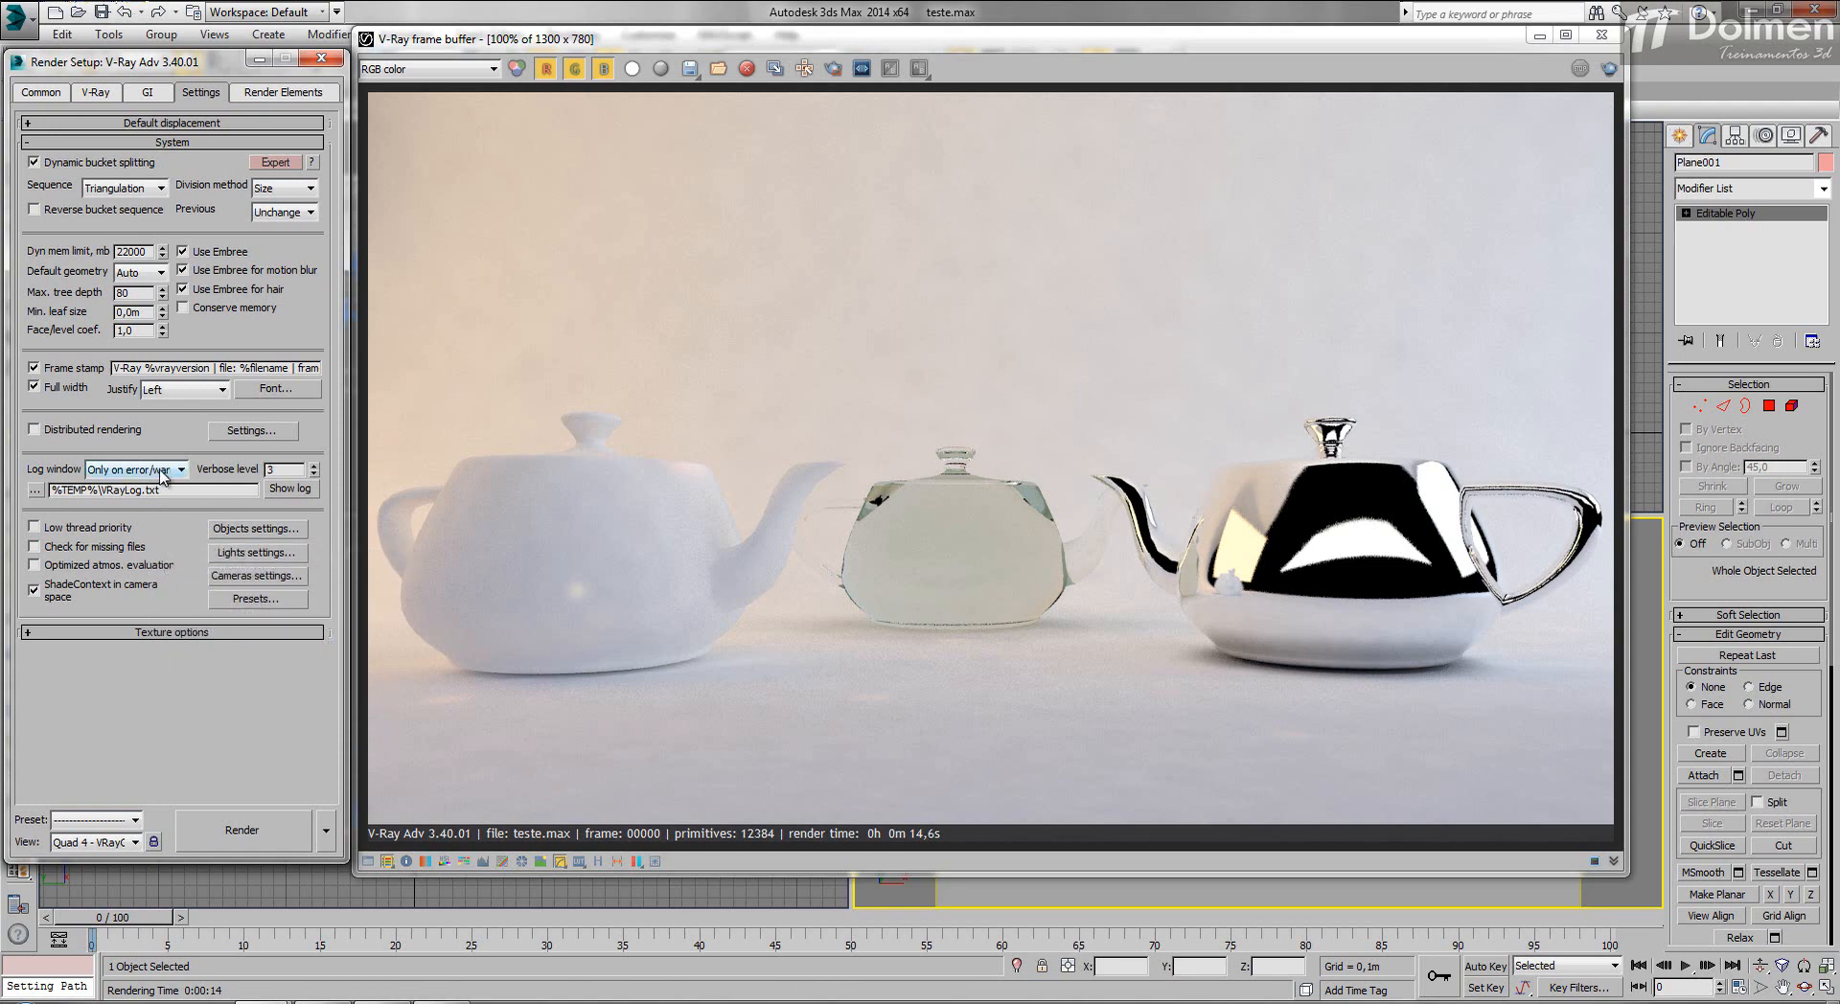
Render the scene again, move the frame buffer aside and bring the render setup dialog to the front.
left_click_drag(206, 62, 670, 92)
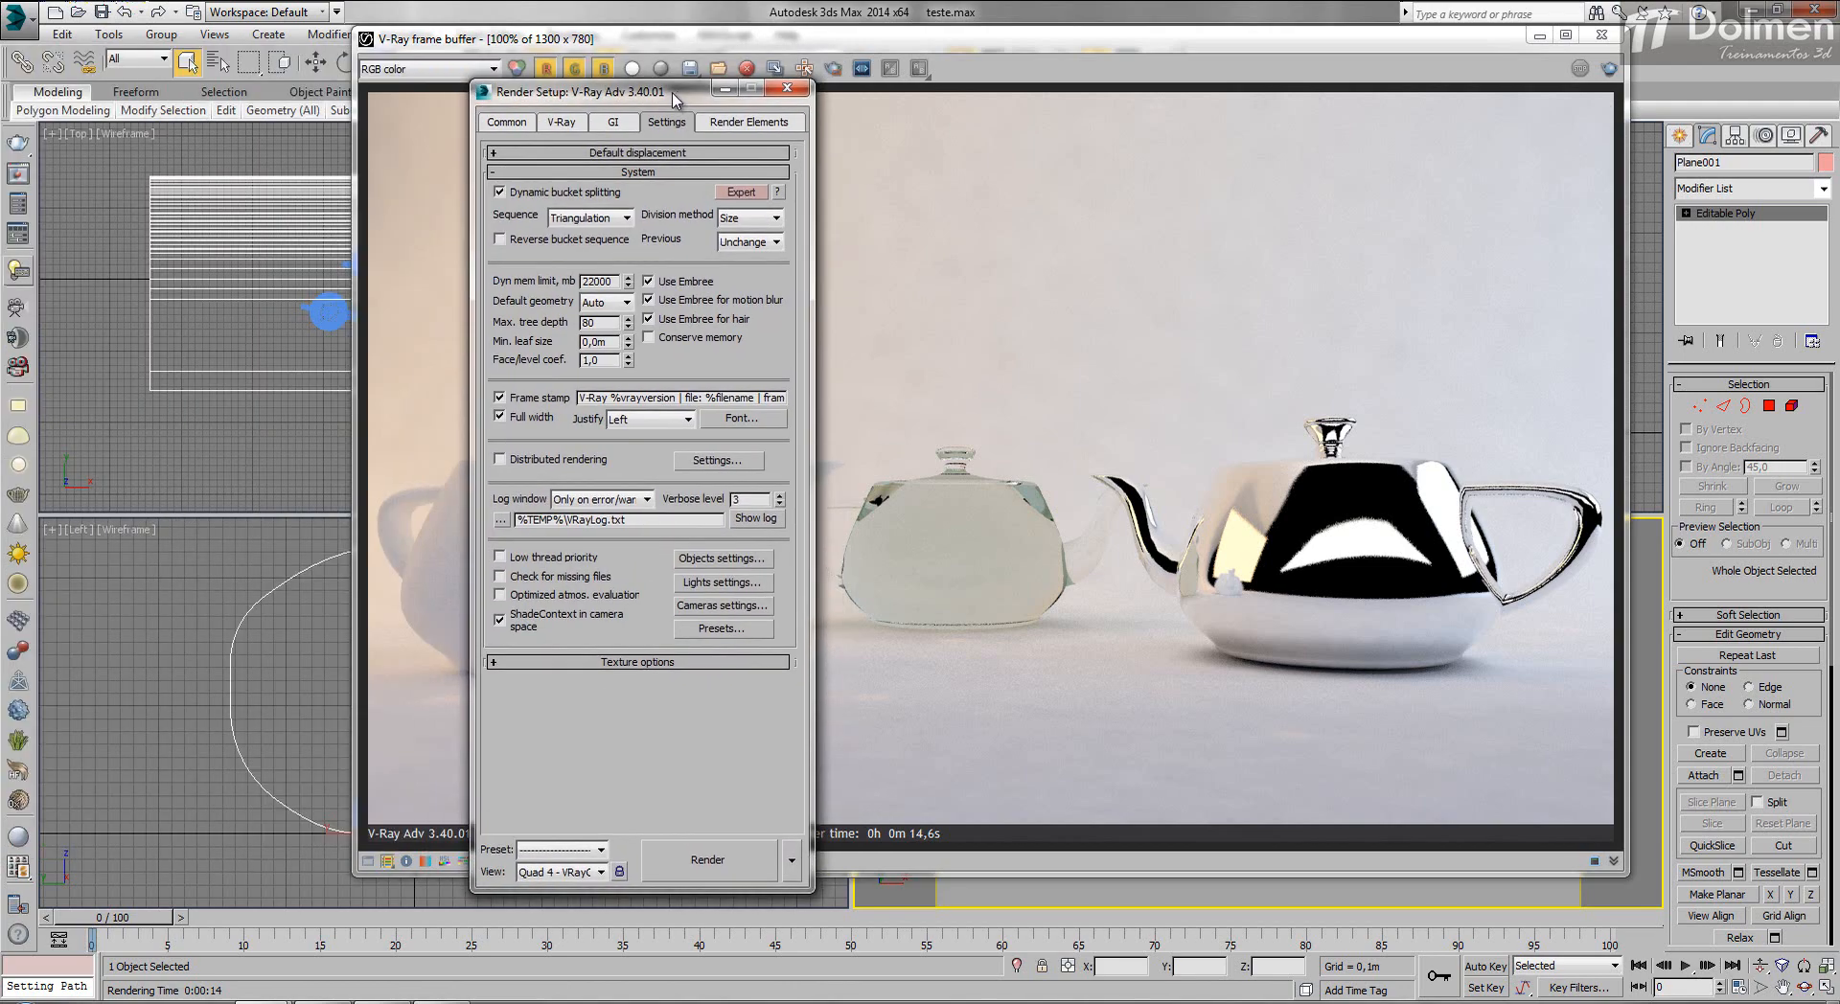
left_click(1609, 68)
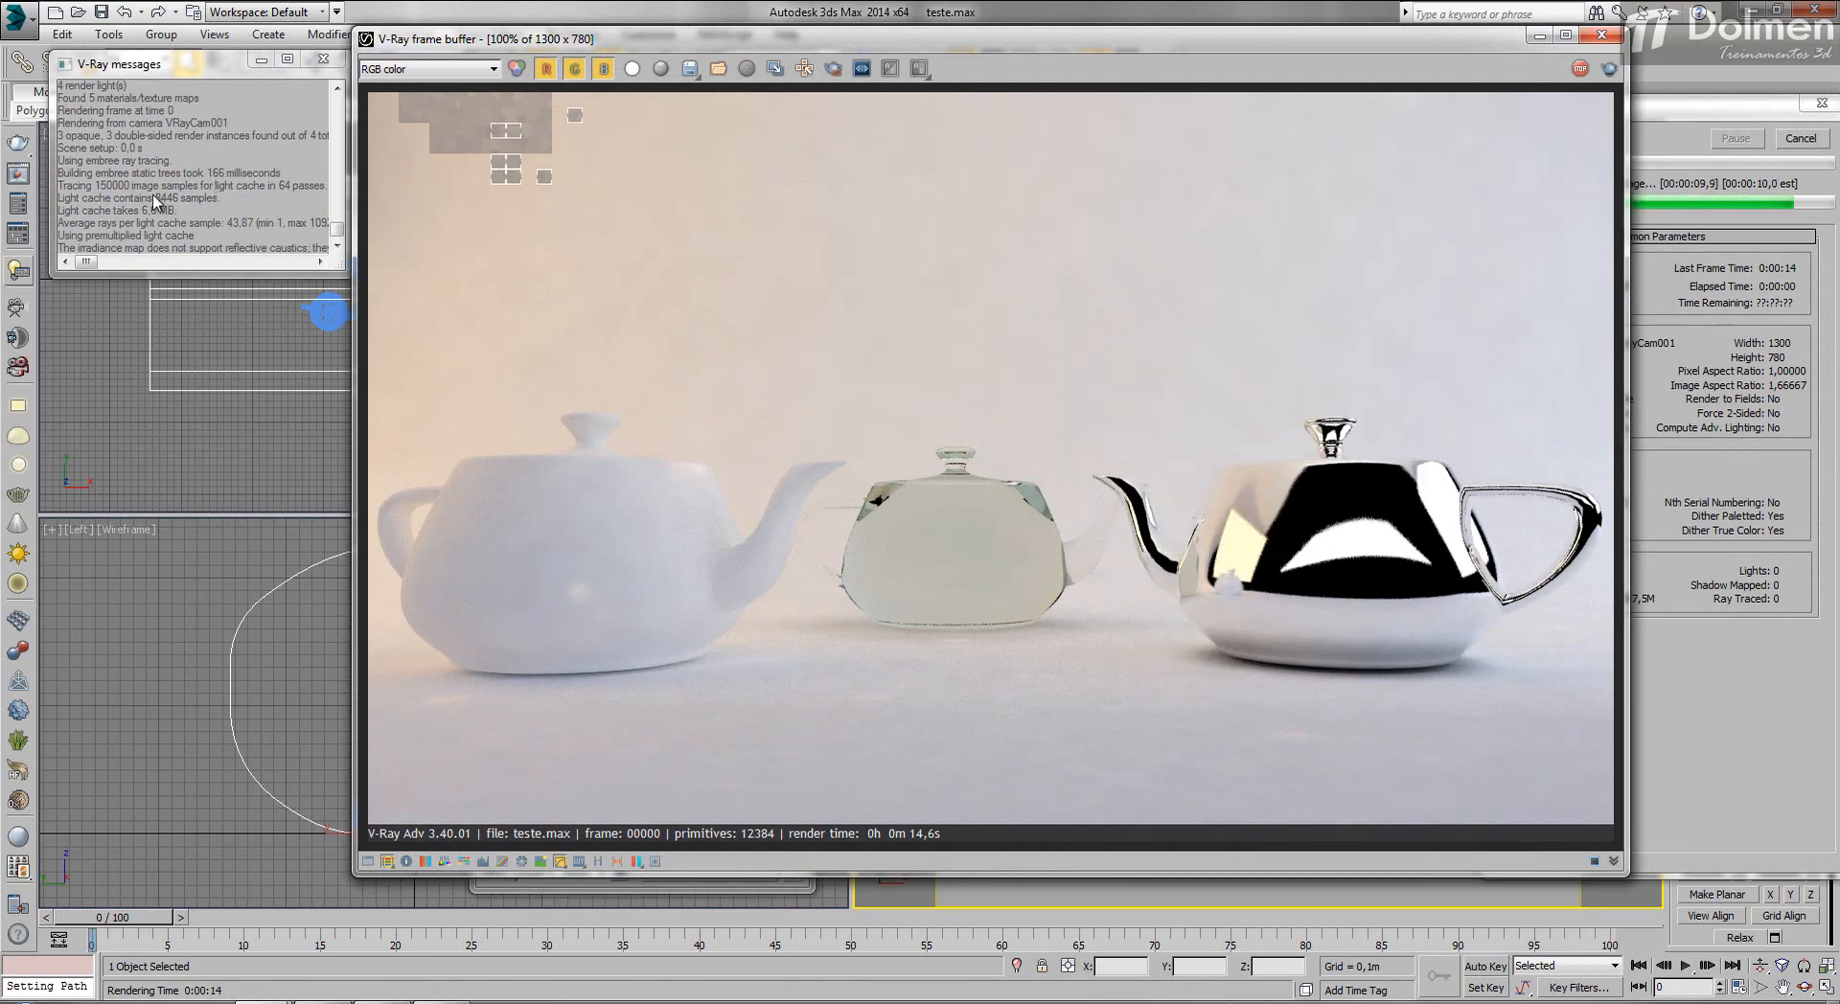
left_click_drag(1426, 38, 1595, 38)
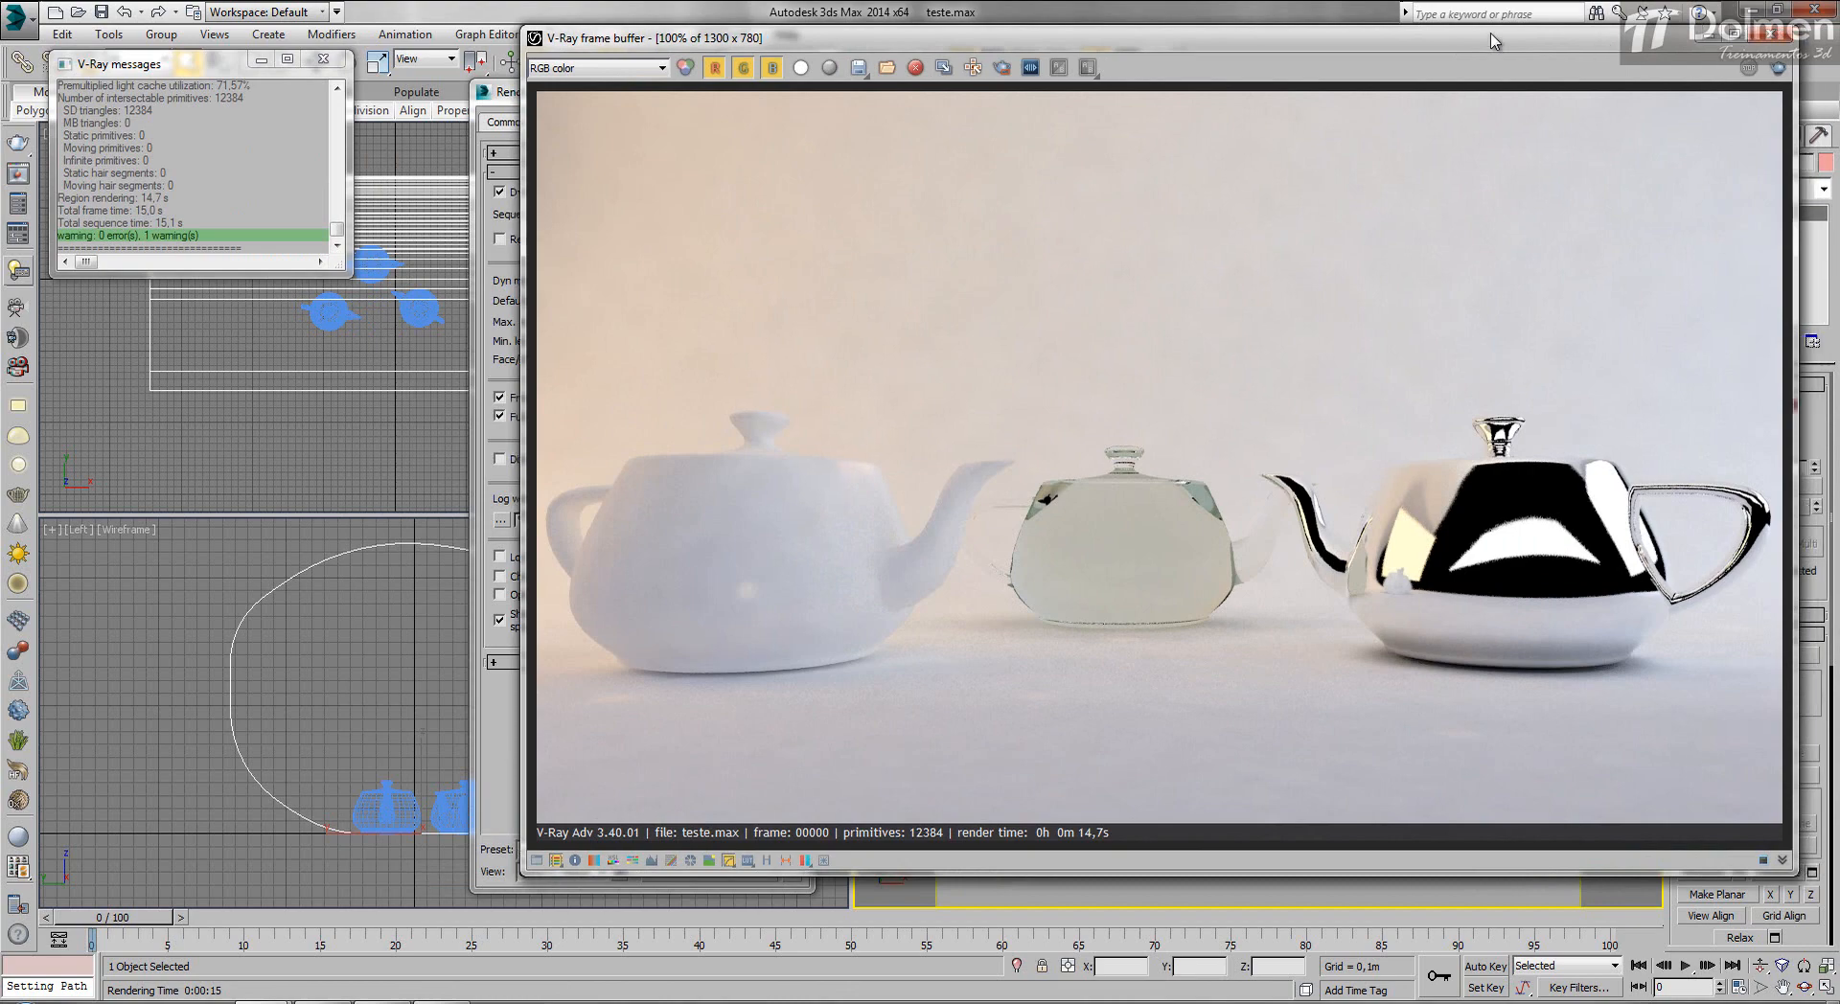
left_click(509, 95)
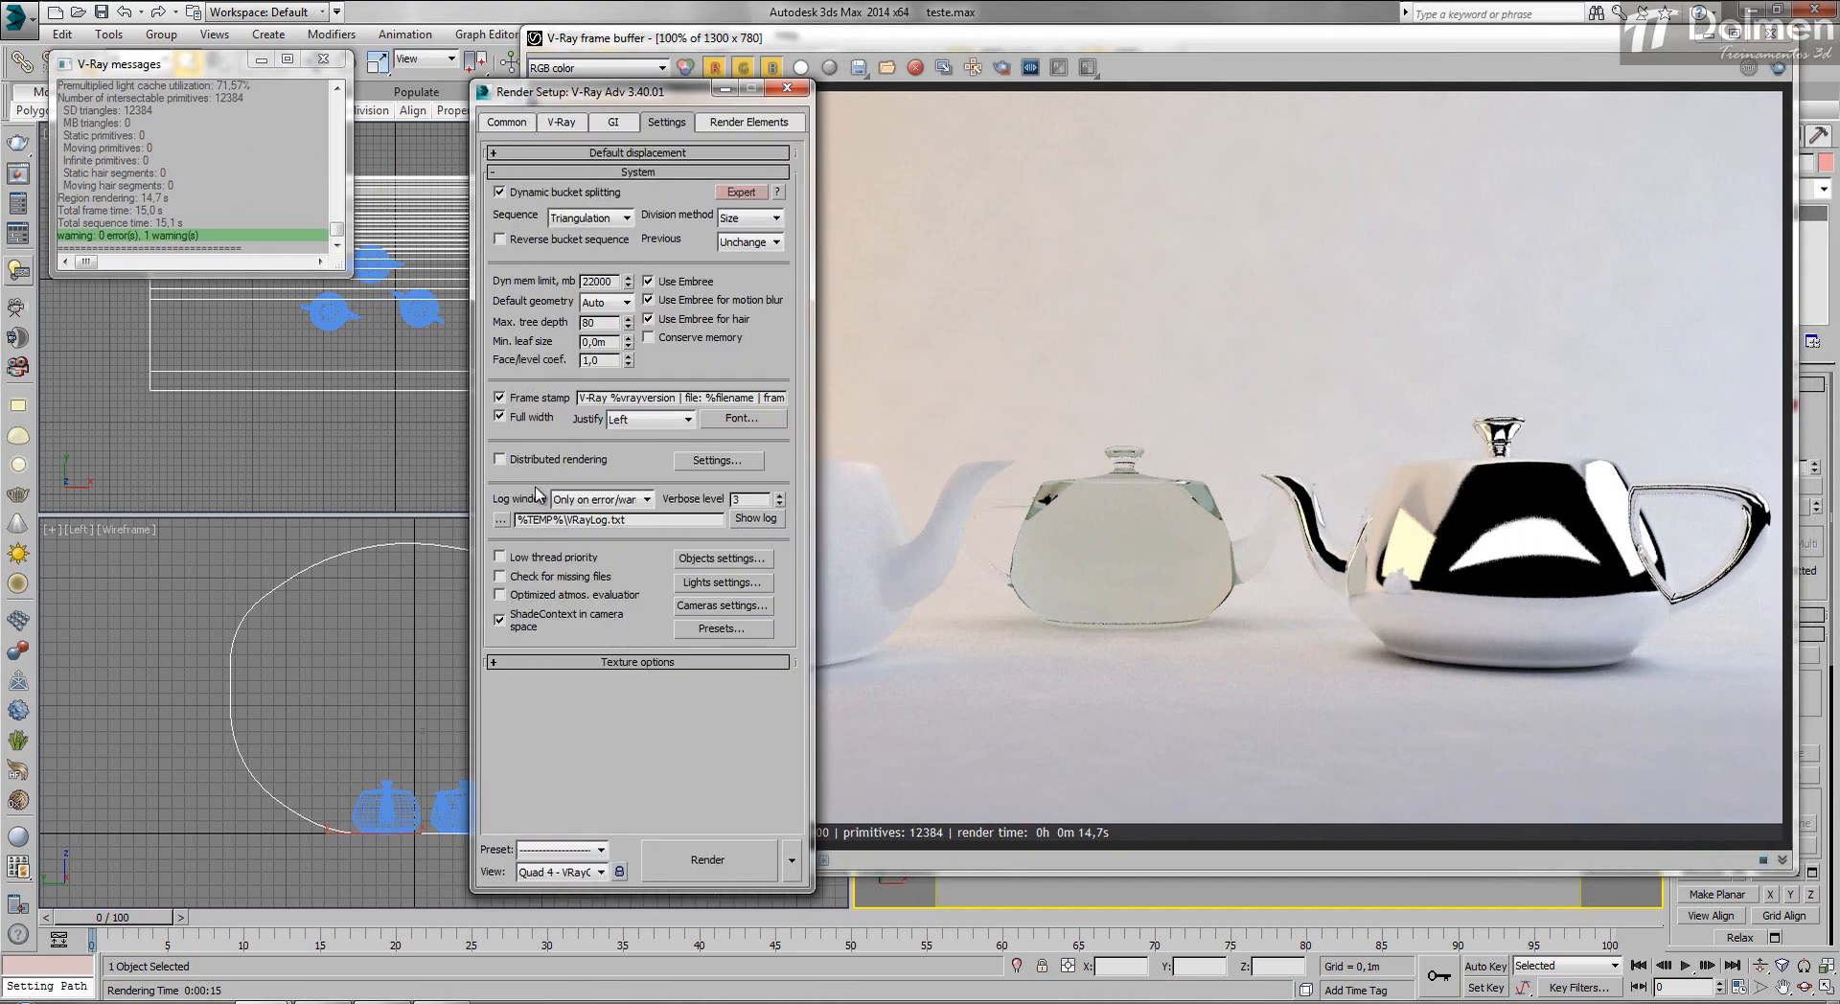
Set the V-Ray log window to Never and close the open messages window.
left_click(646, 500)
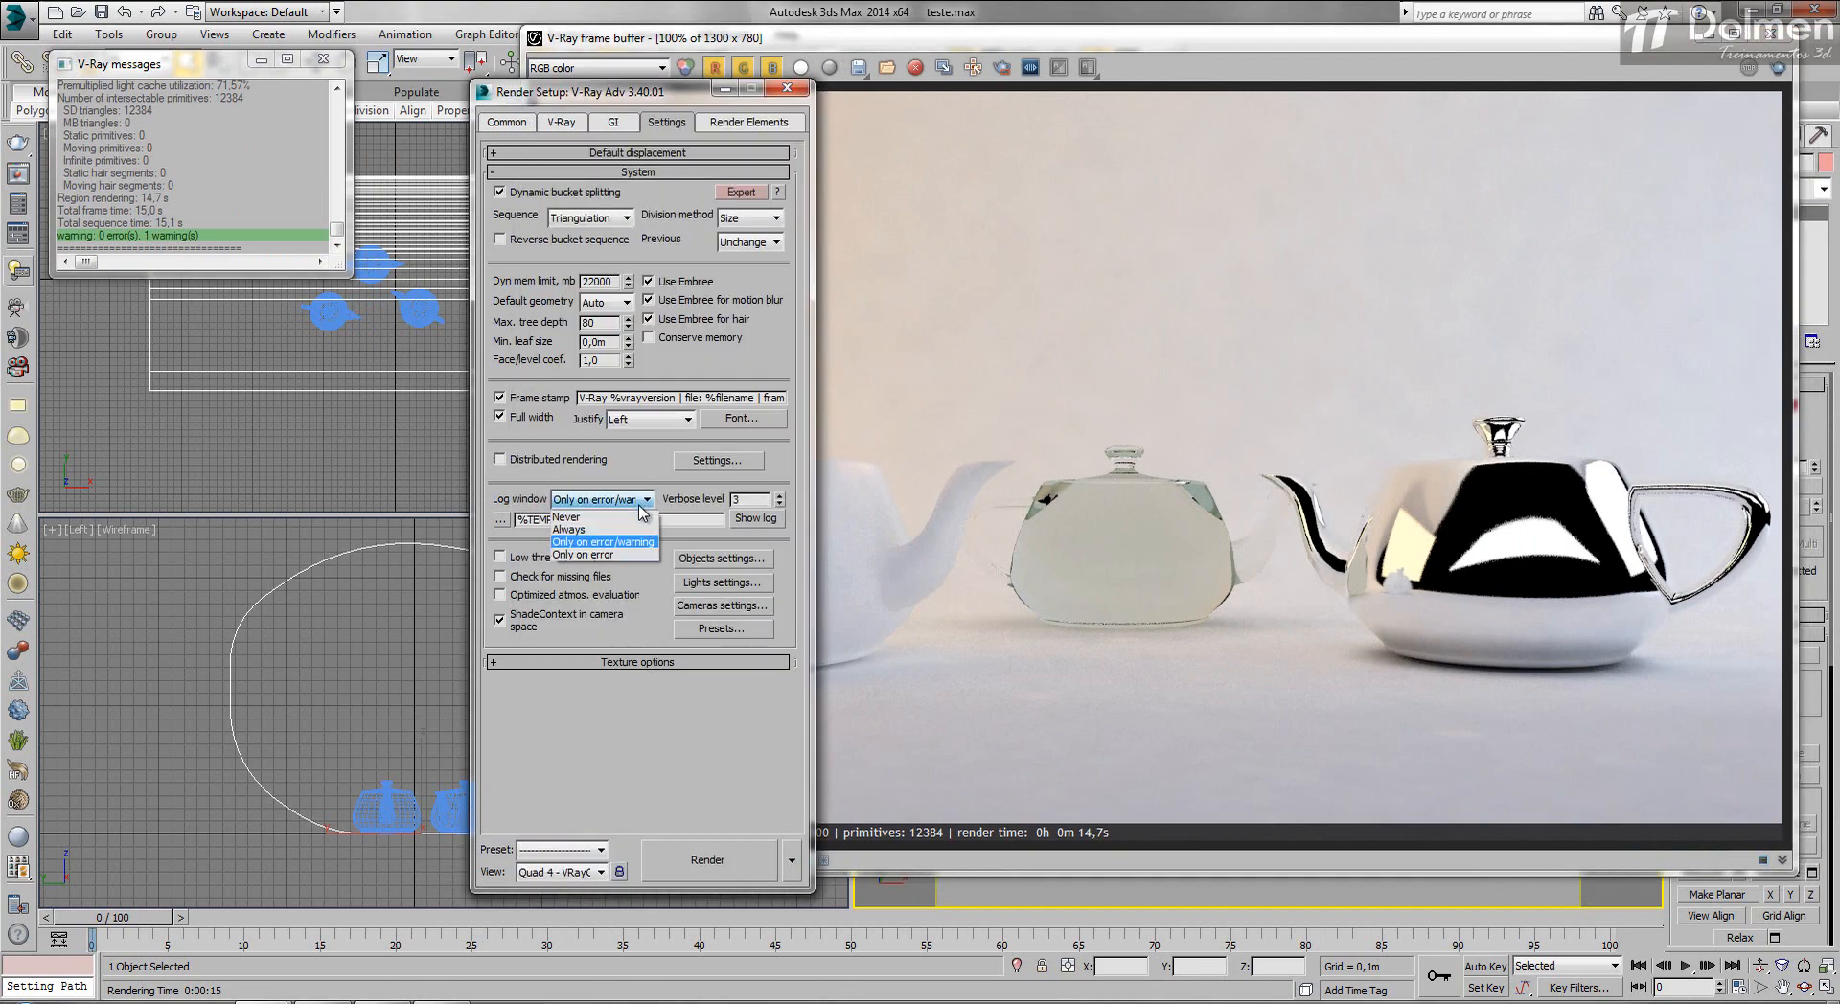
left_click(584, 519)
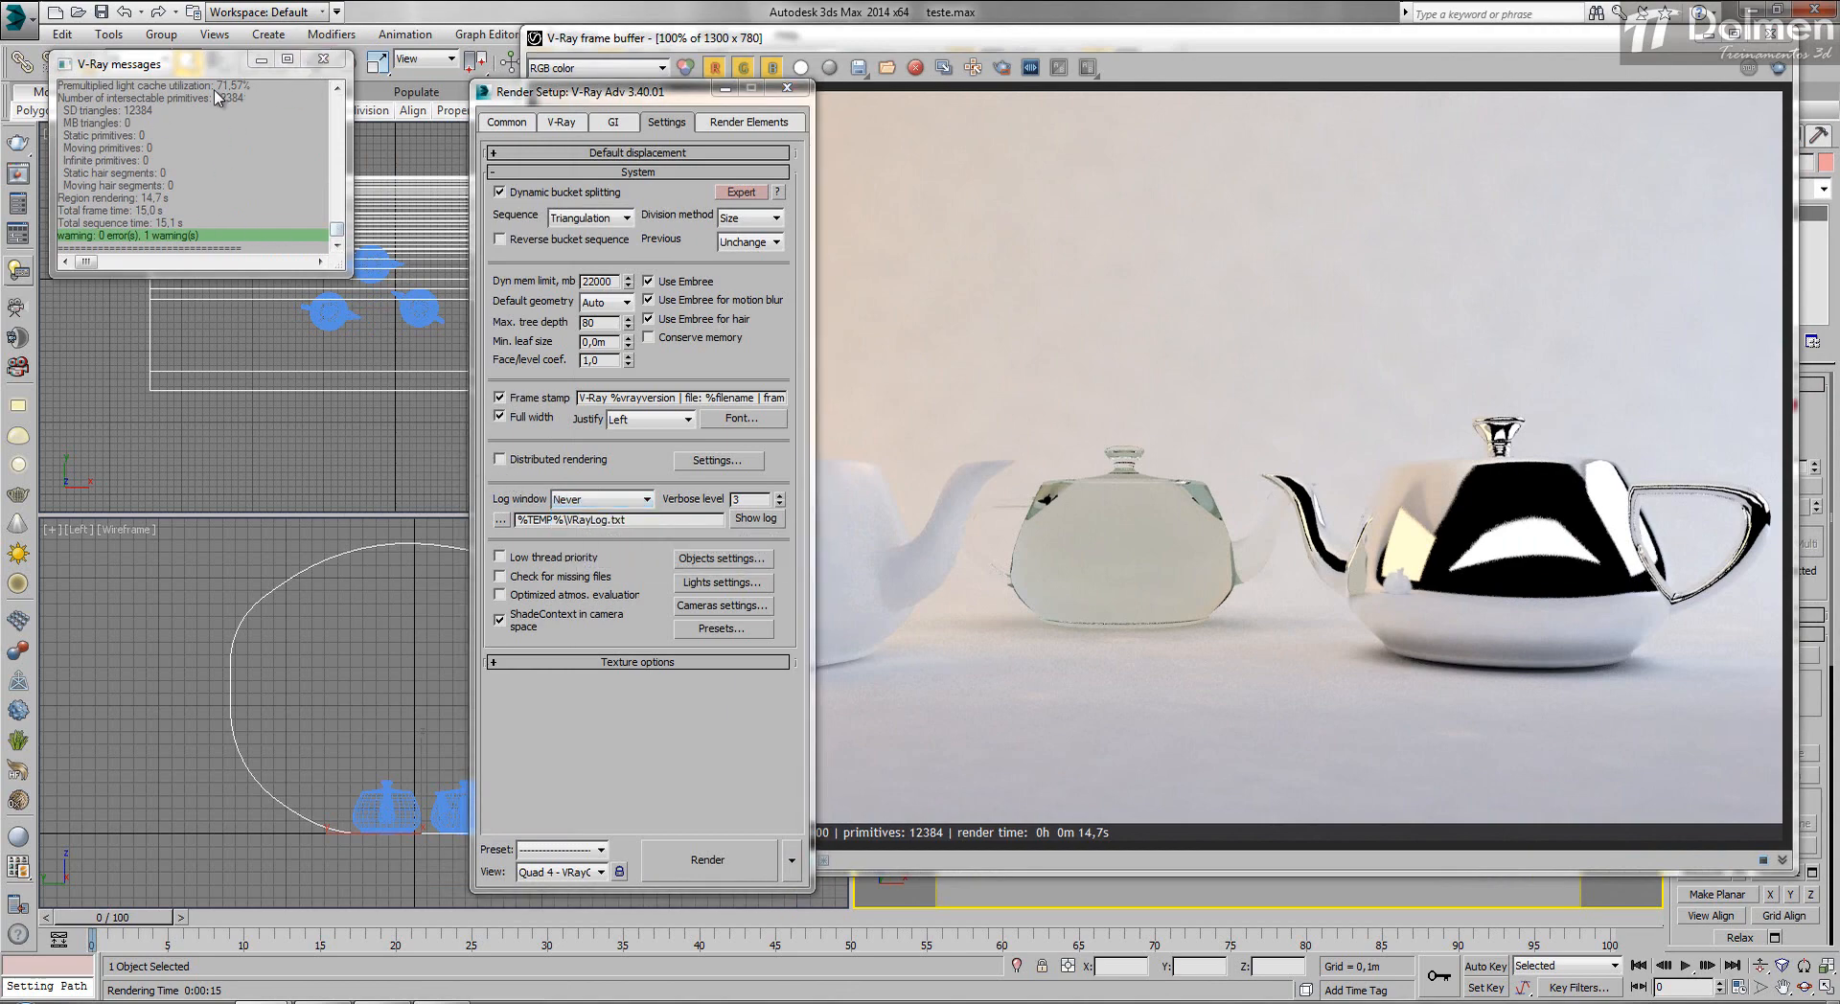
left_click(322, 61)
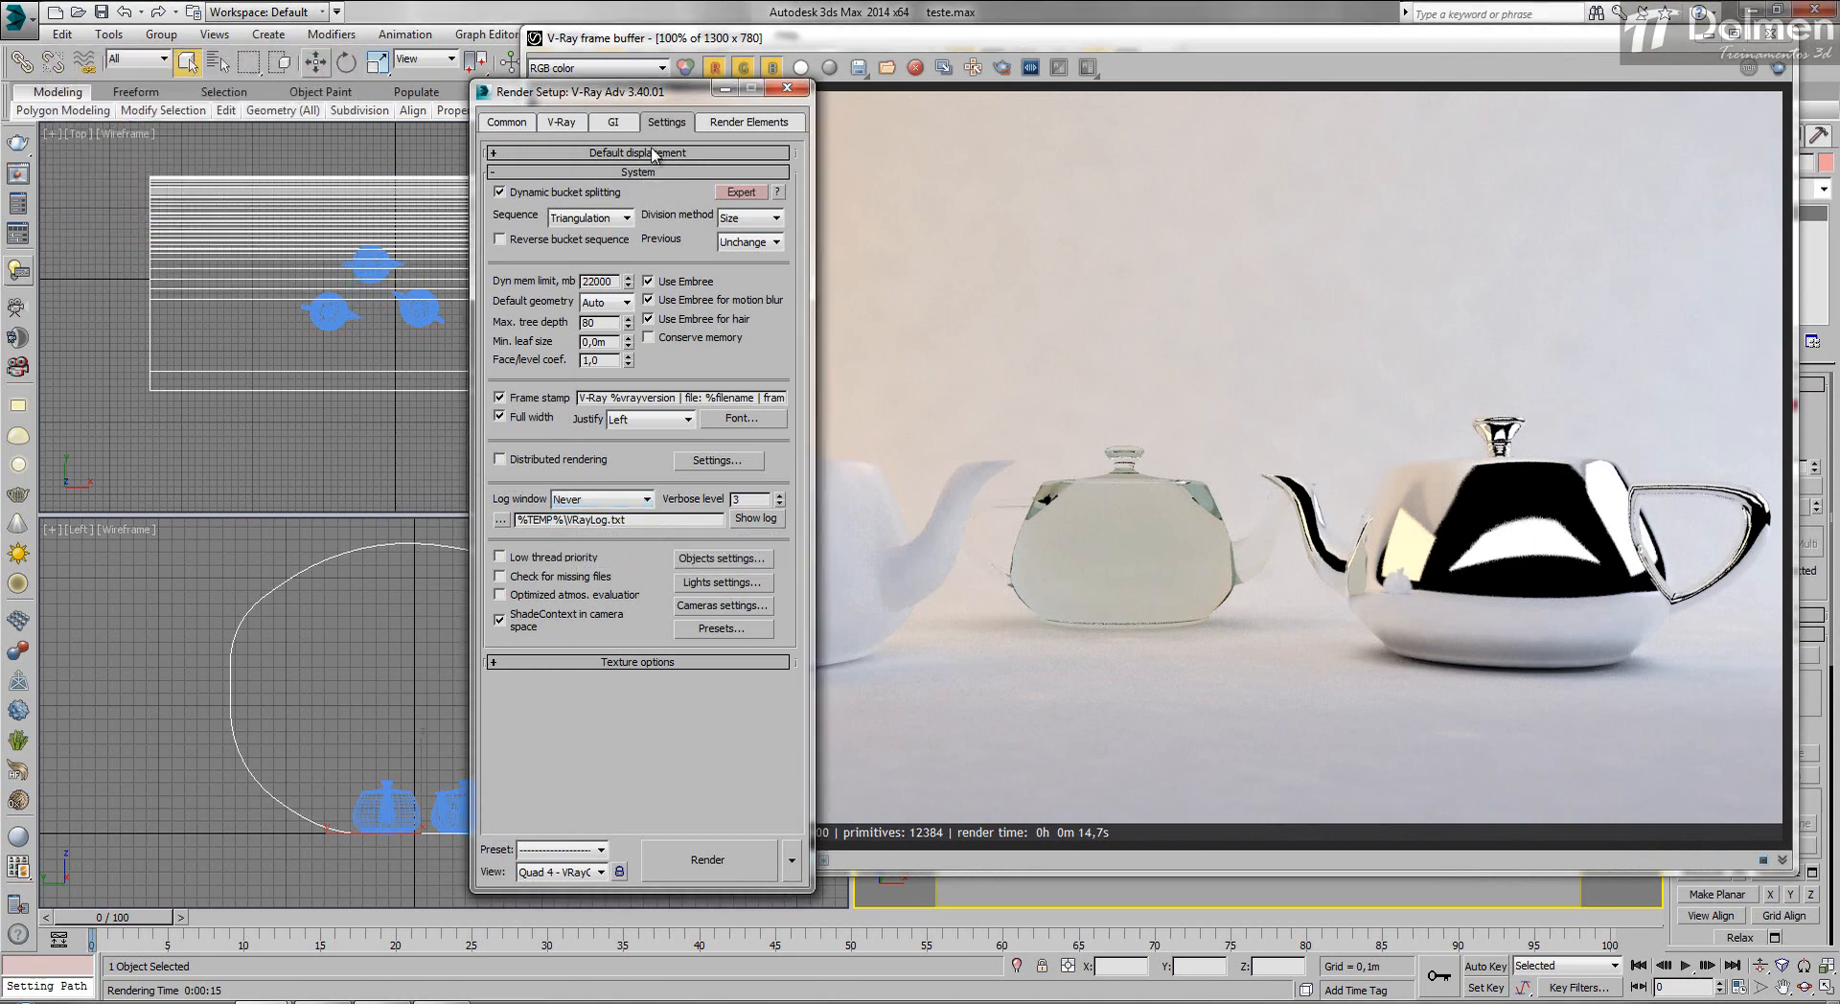
Move the render setup dialog clear of the frame buffer and review the available bucket sequence options.
left_click_drag(597, 91, 208, 81)
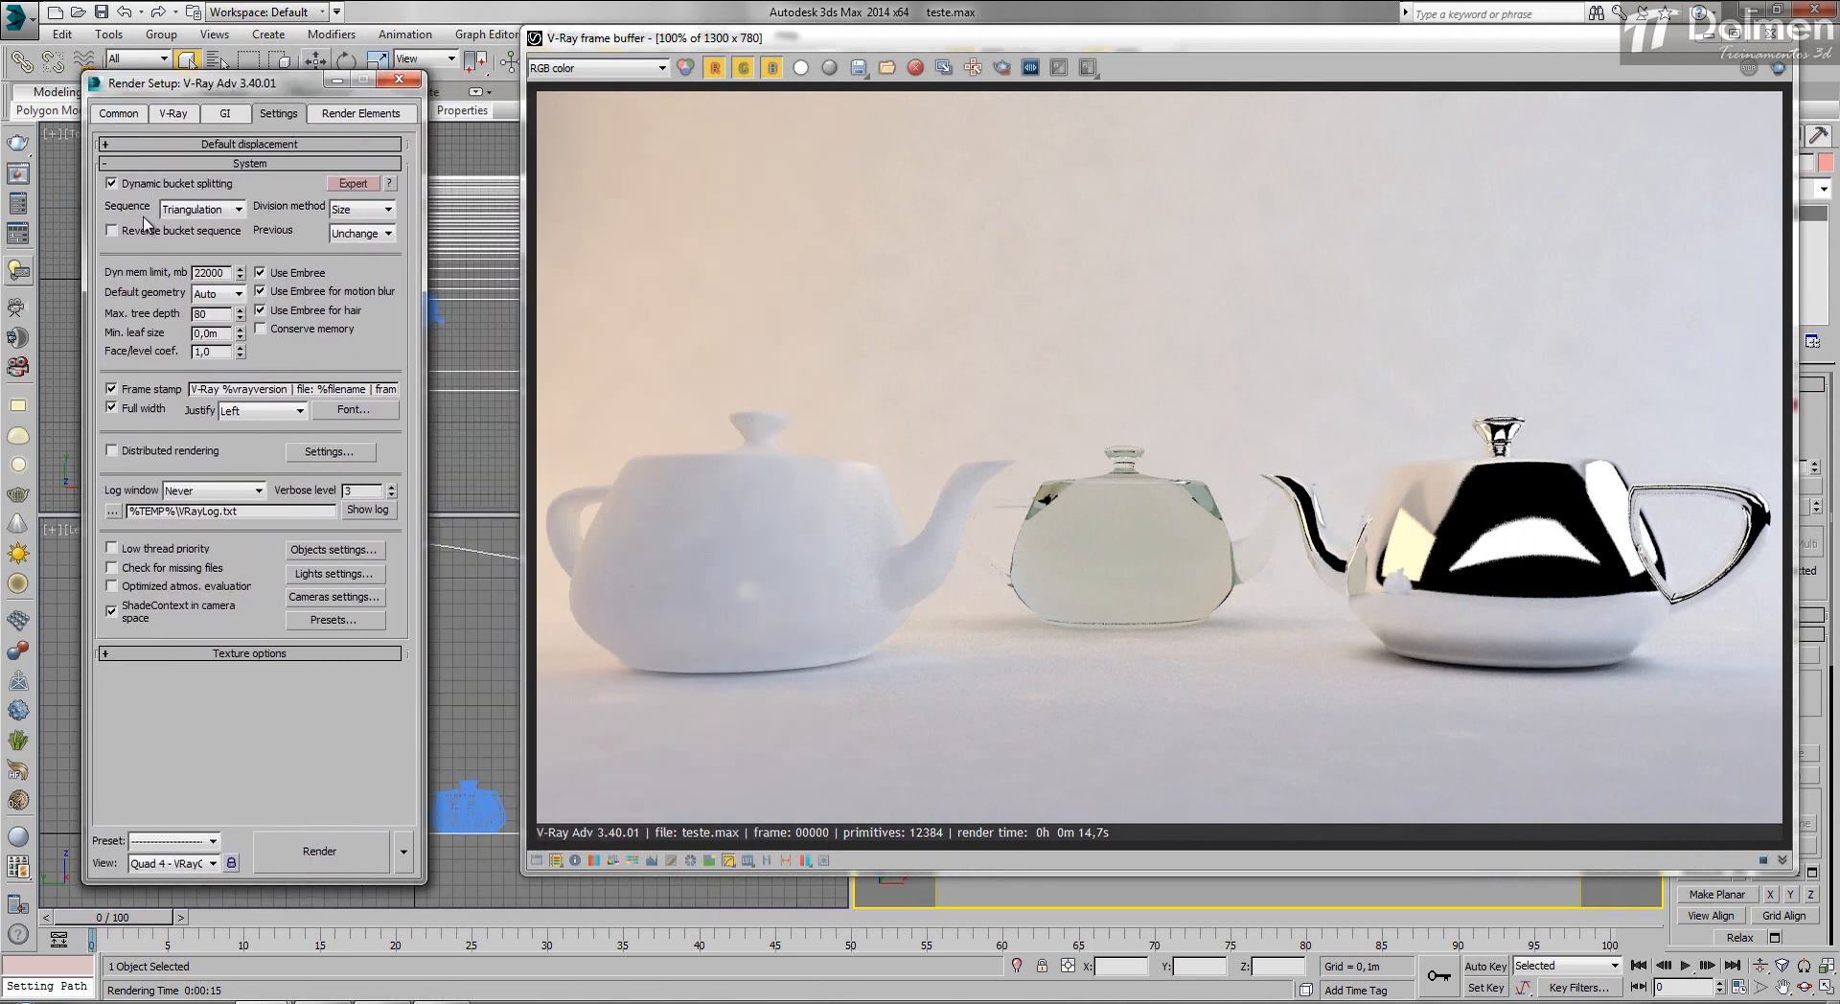
left_click(218, 210)
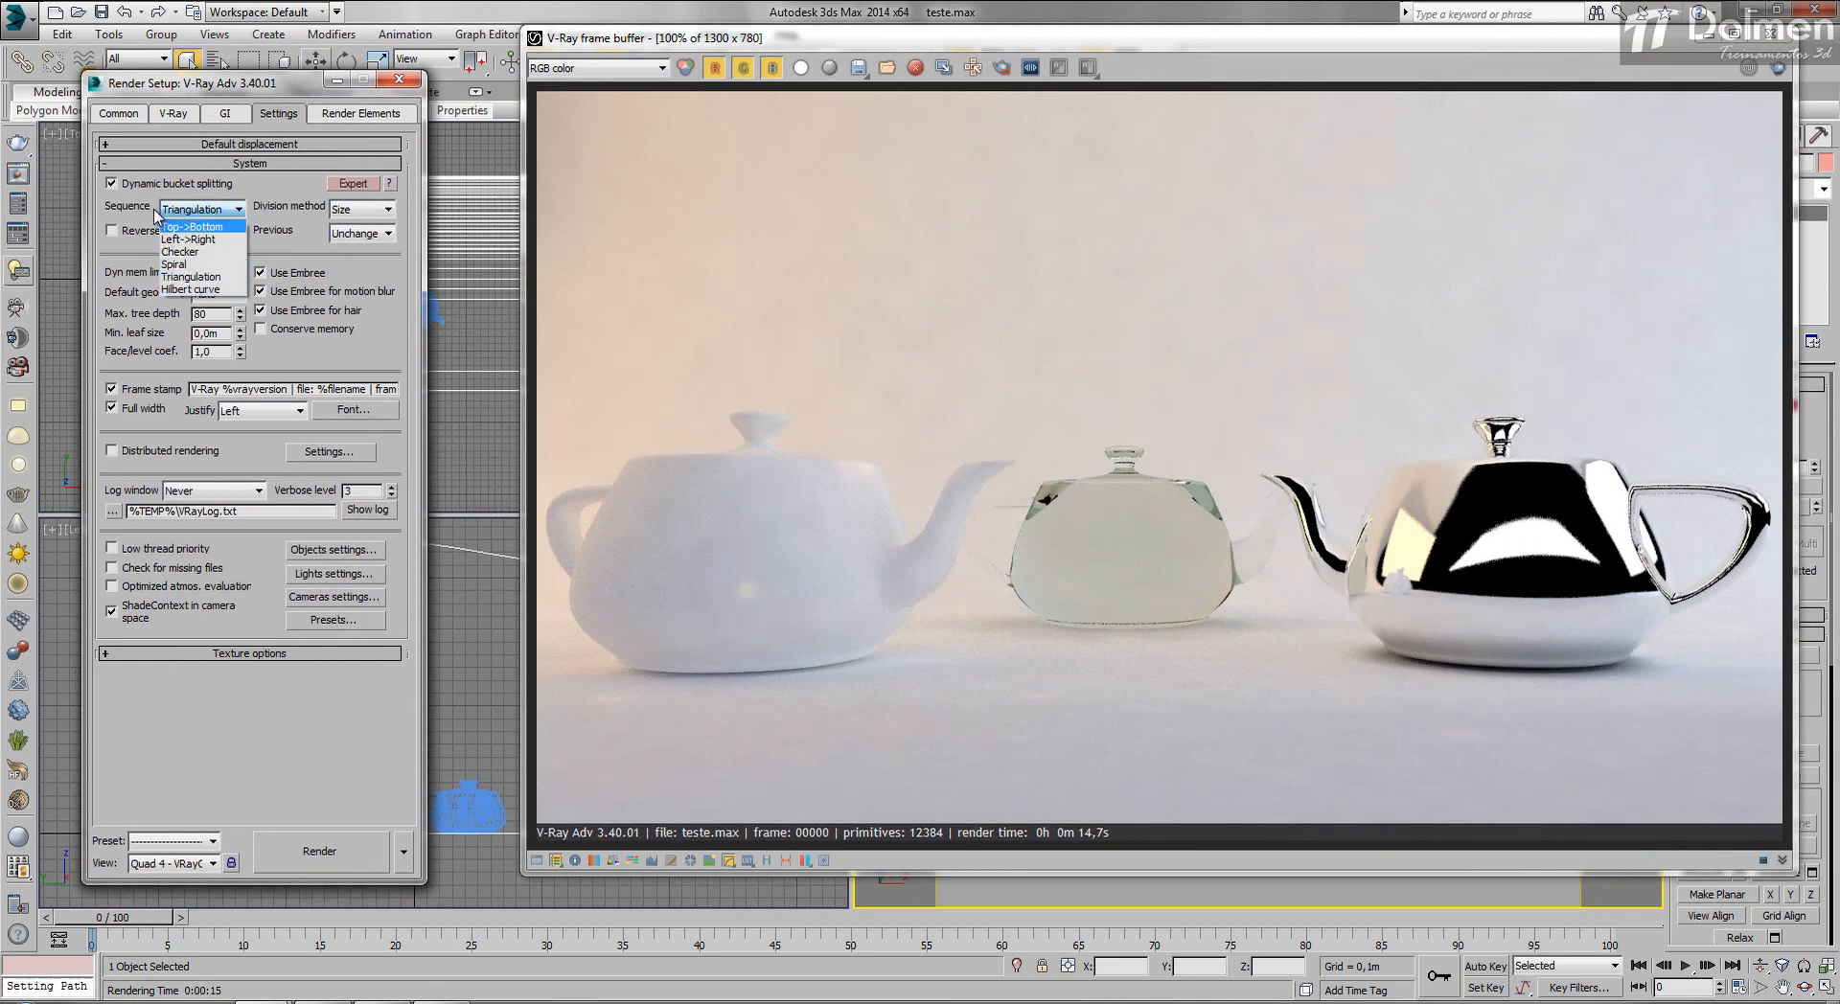
left_click(199, 210)
mouse_move(182, 213)
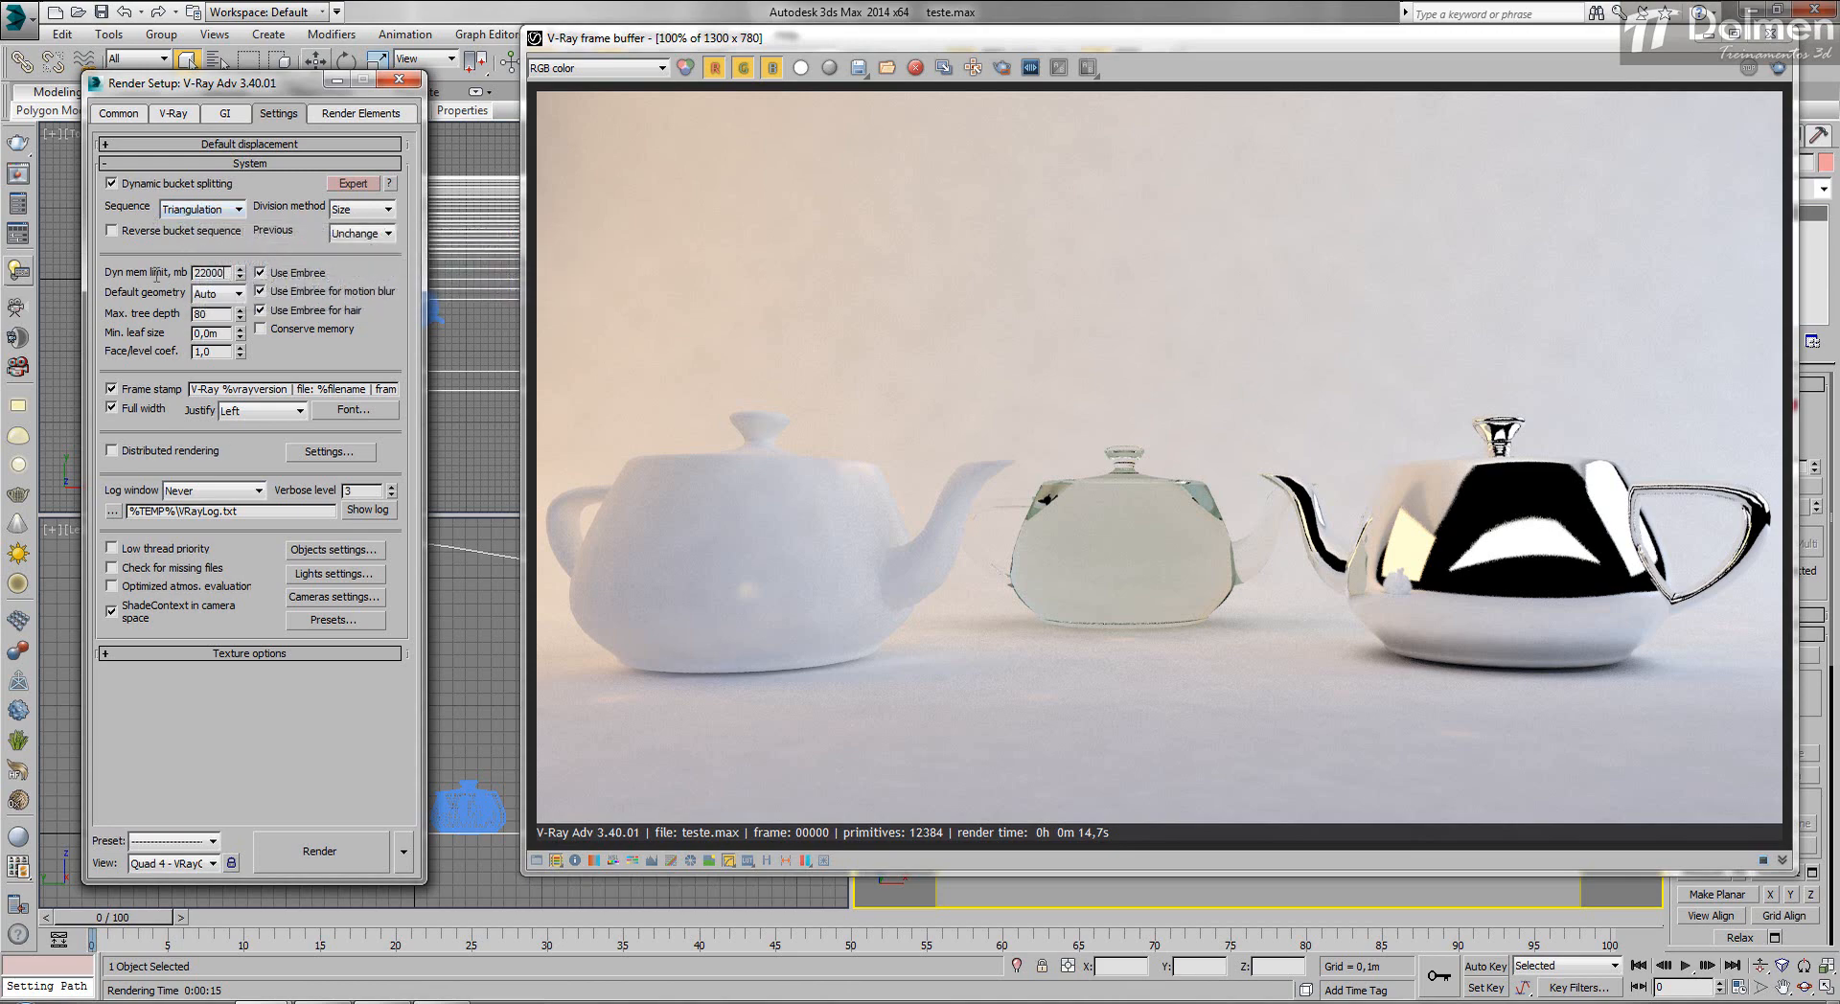
Check the dynamic memory limit field and turn off the frame stamp.
double_click(219, 273)
mouse_move(210, 284)
left_click(151, 393)
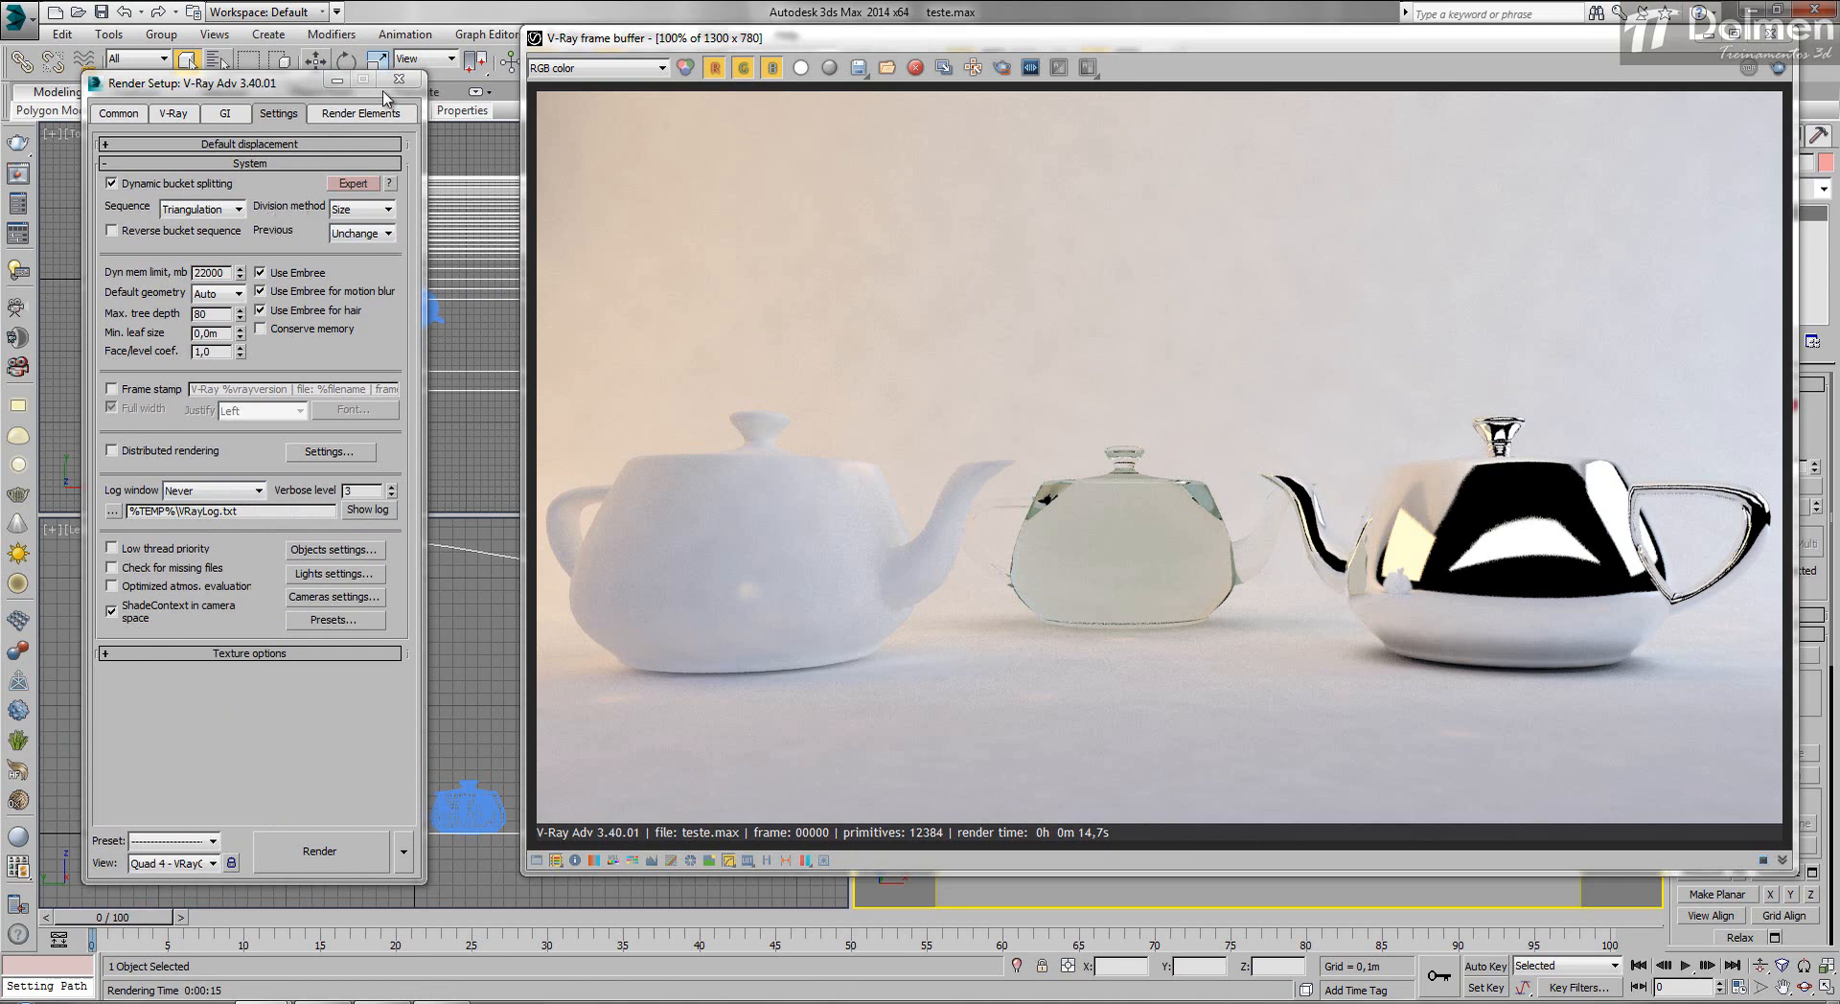
Add every available render element, from MultiMatteElement through VRayZDepth, to the render elements list.
left_click(368, 119)
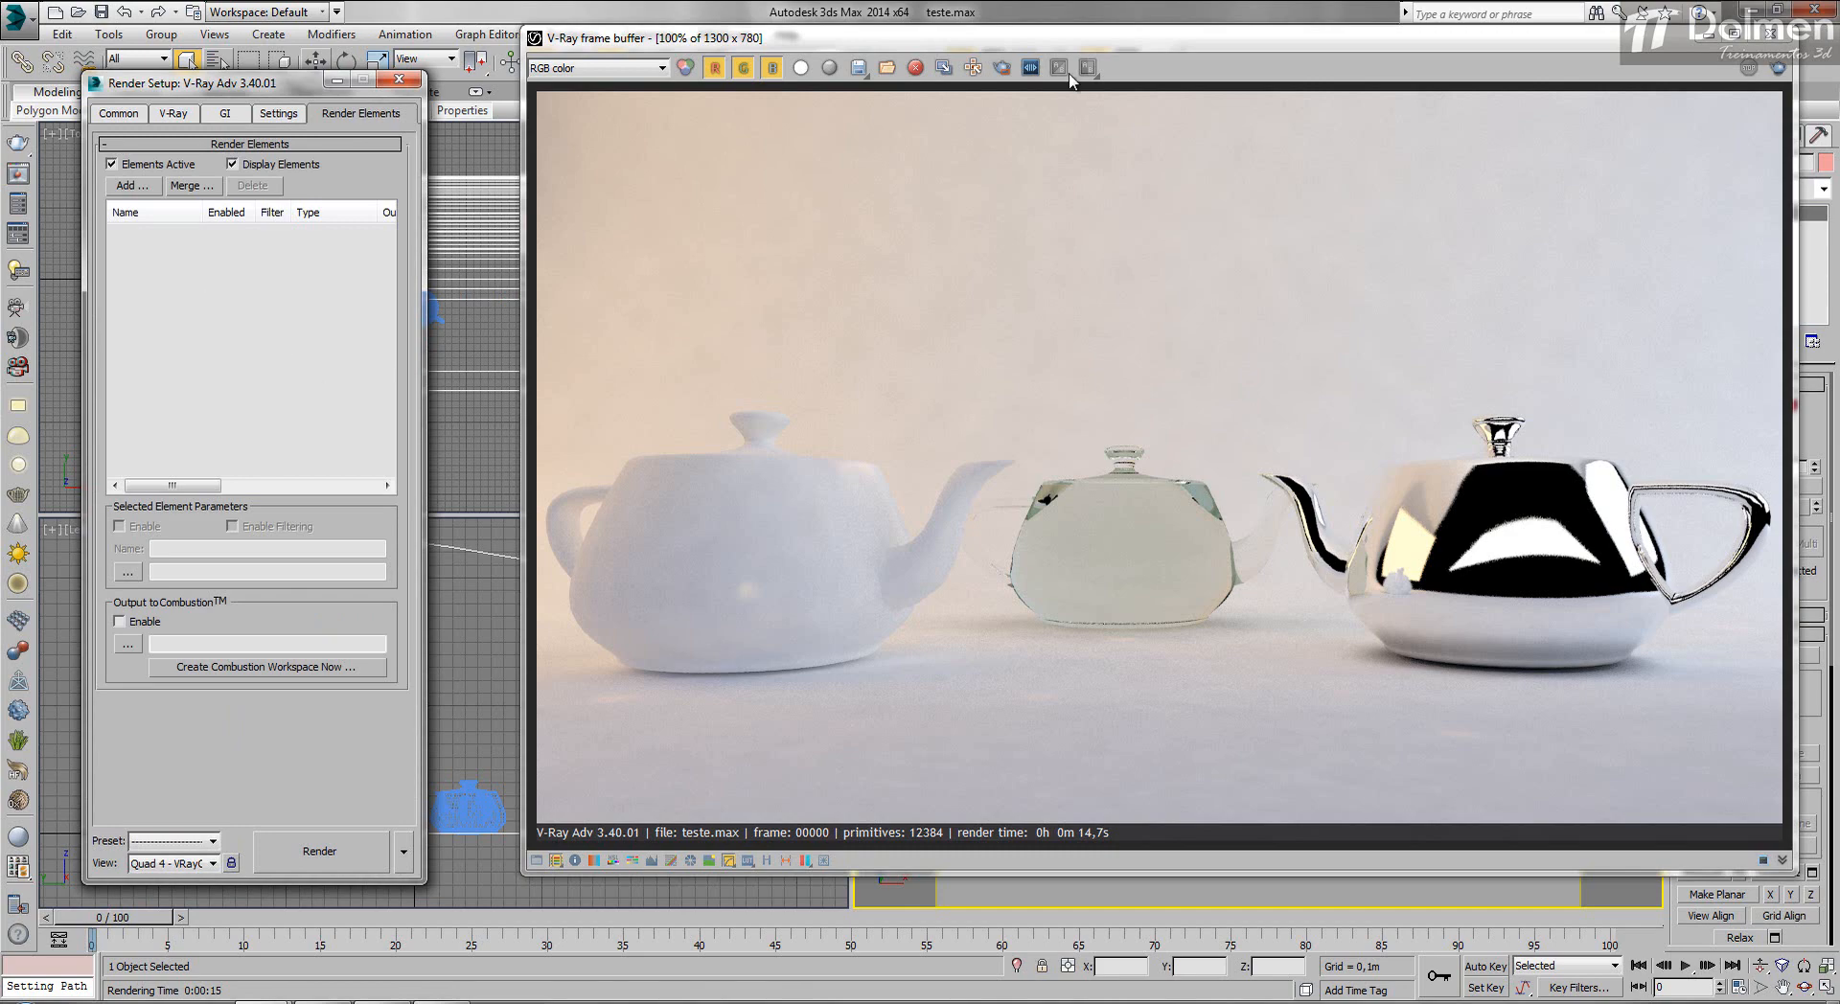
left_click_drag(1101, 42, 1039, 76)
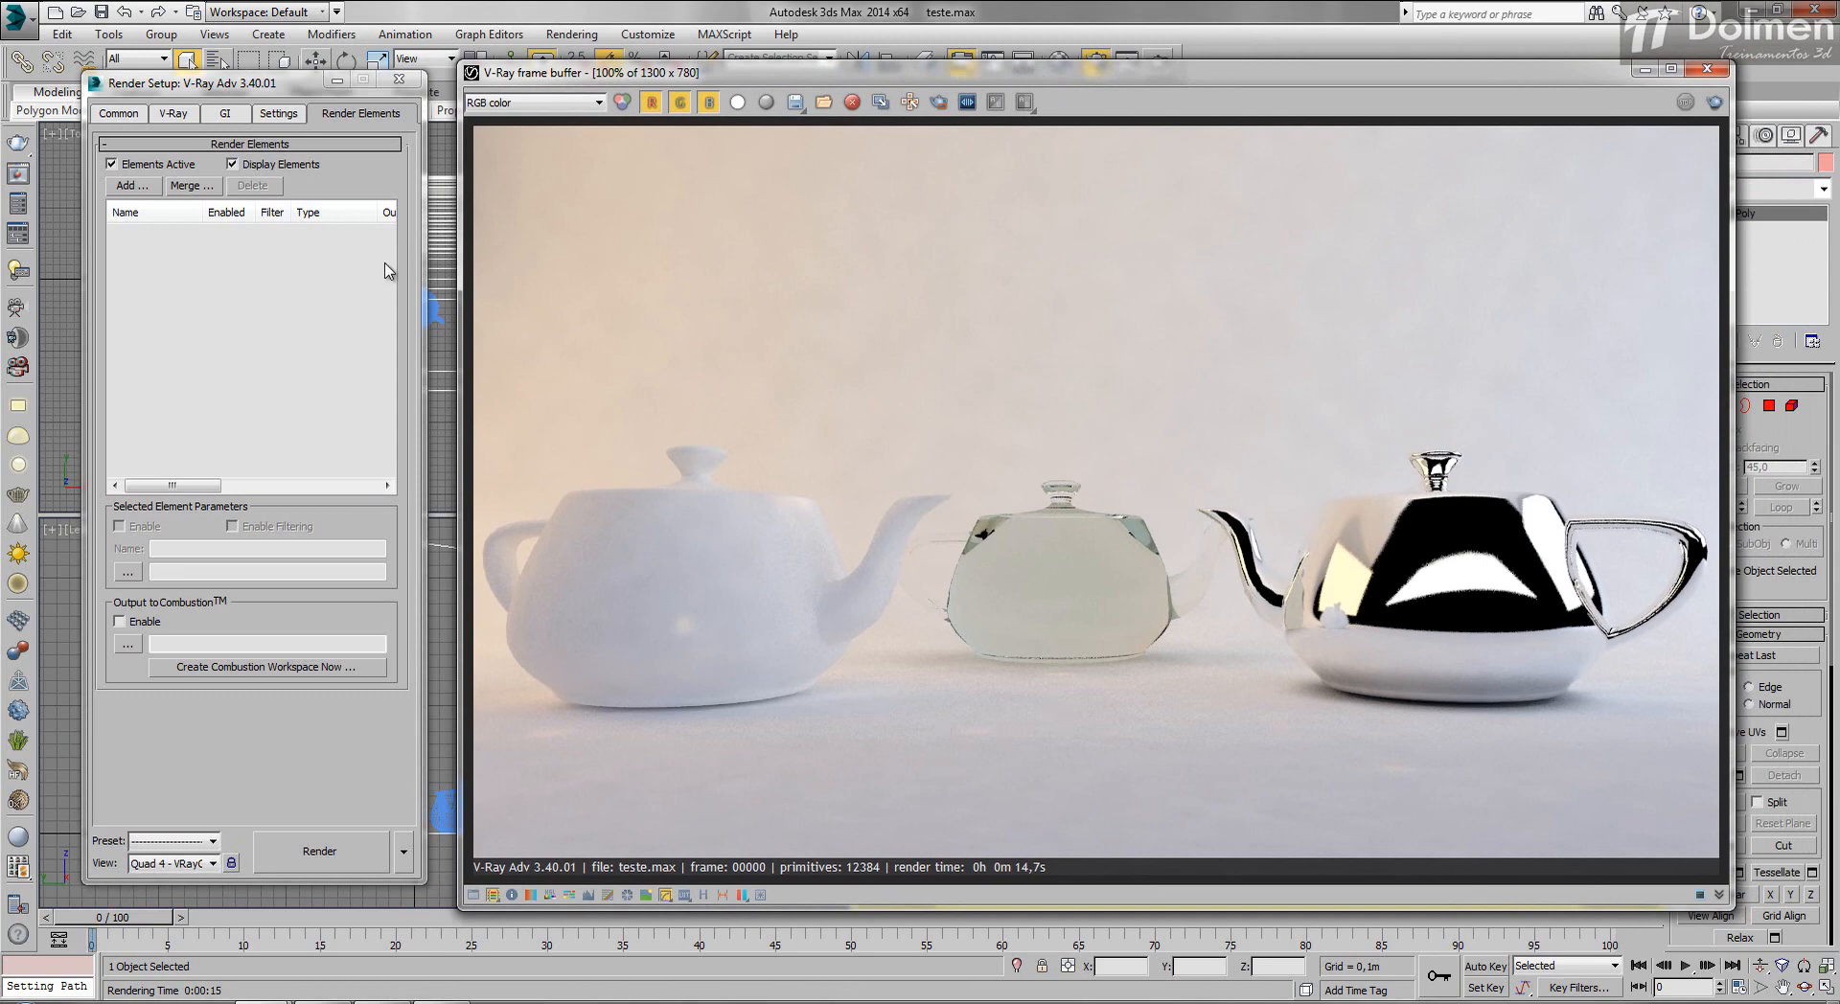
left_click(131, 185)
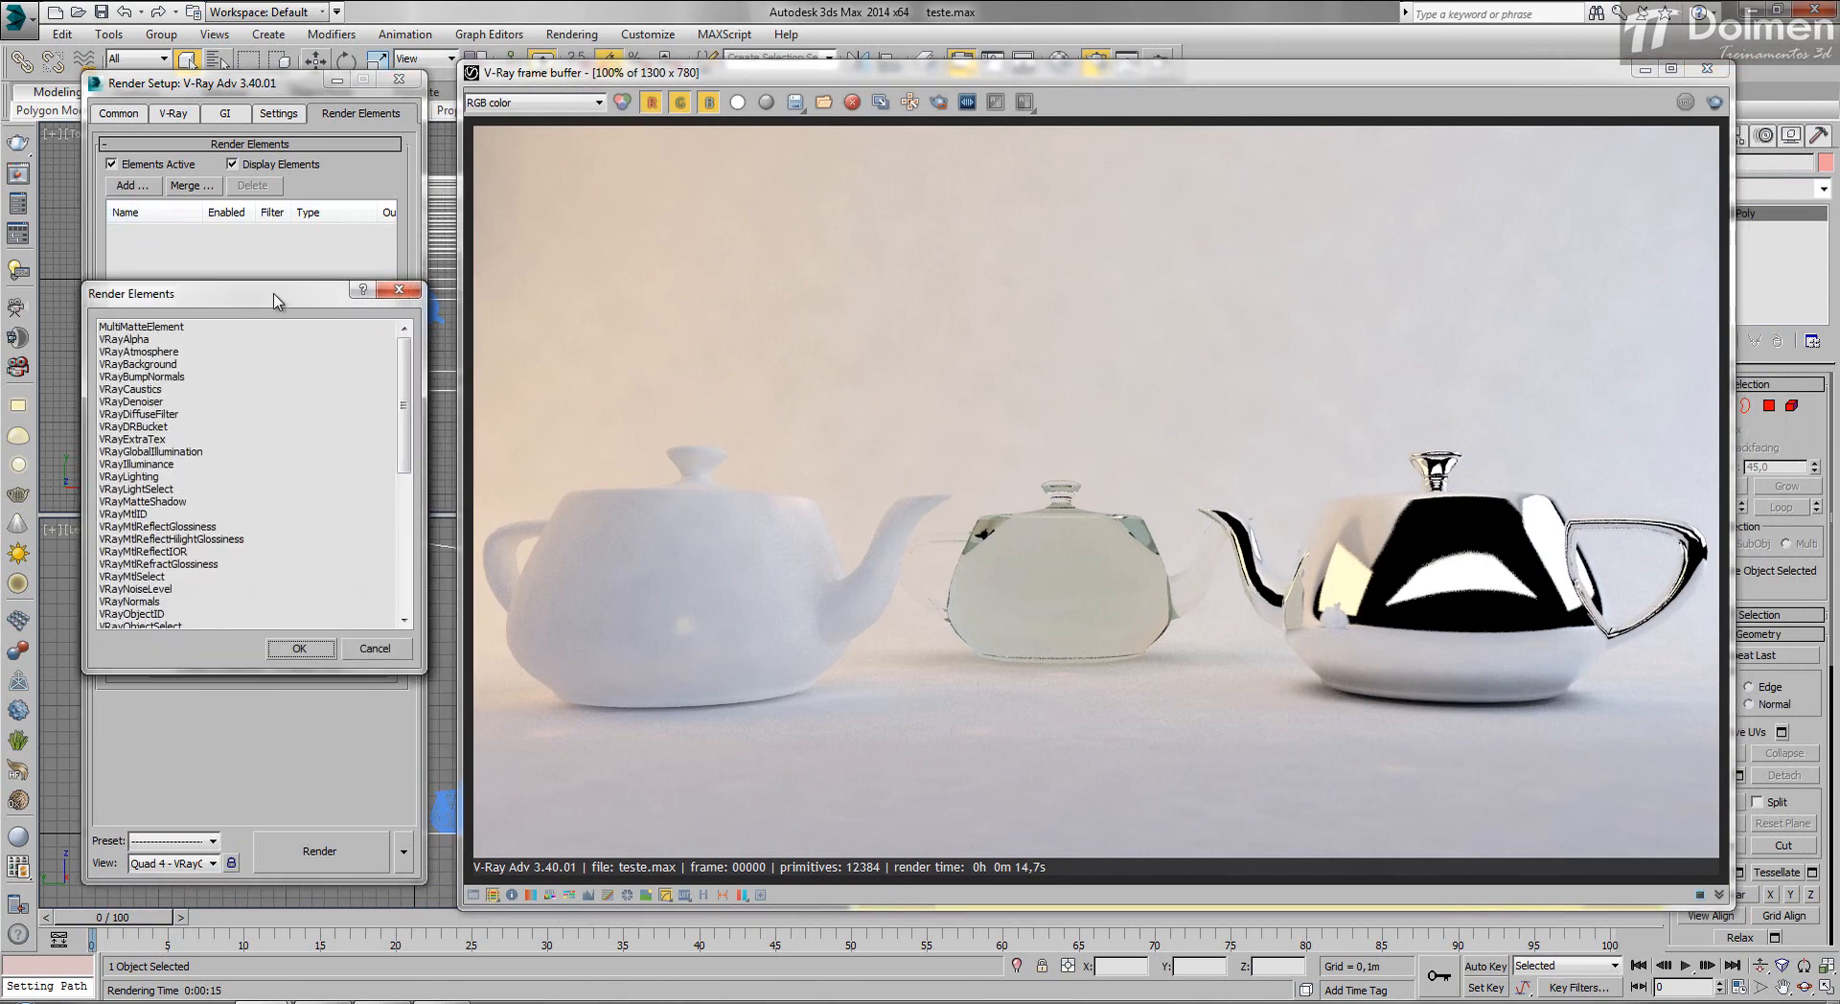
left_click_drag(280, 295, 917, 278)
left_click(863, 304)
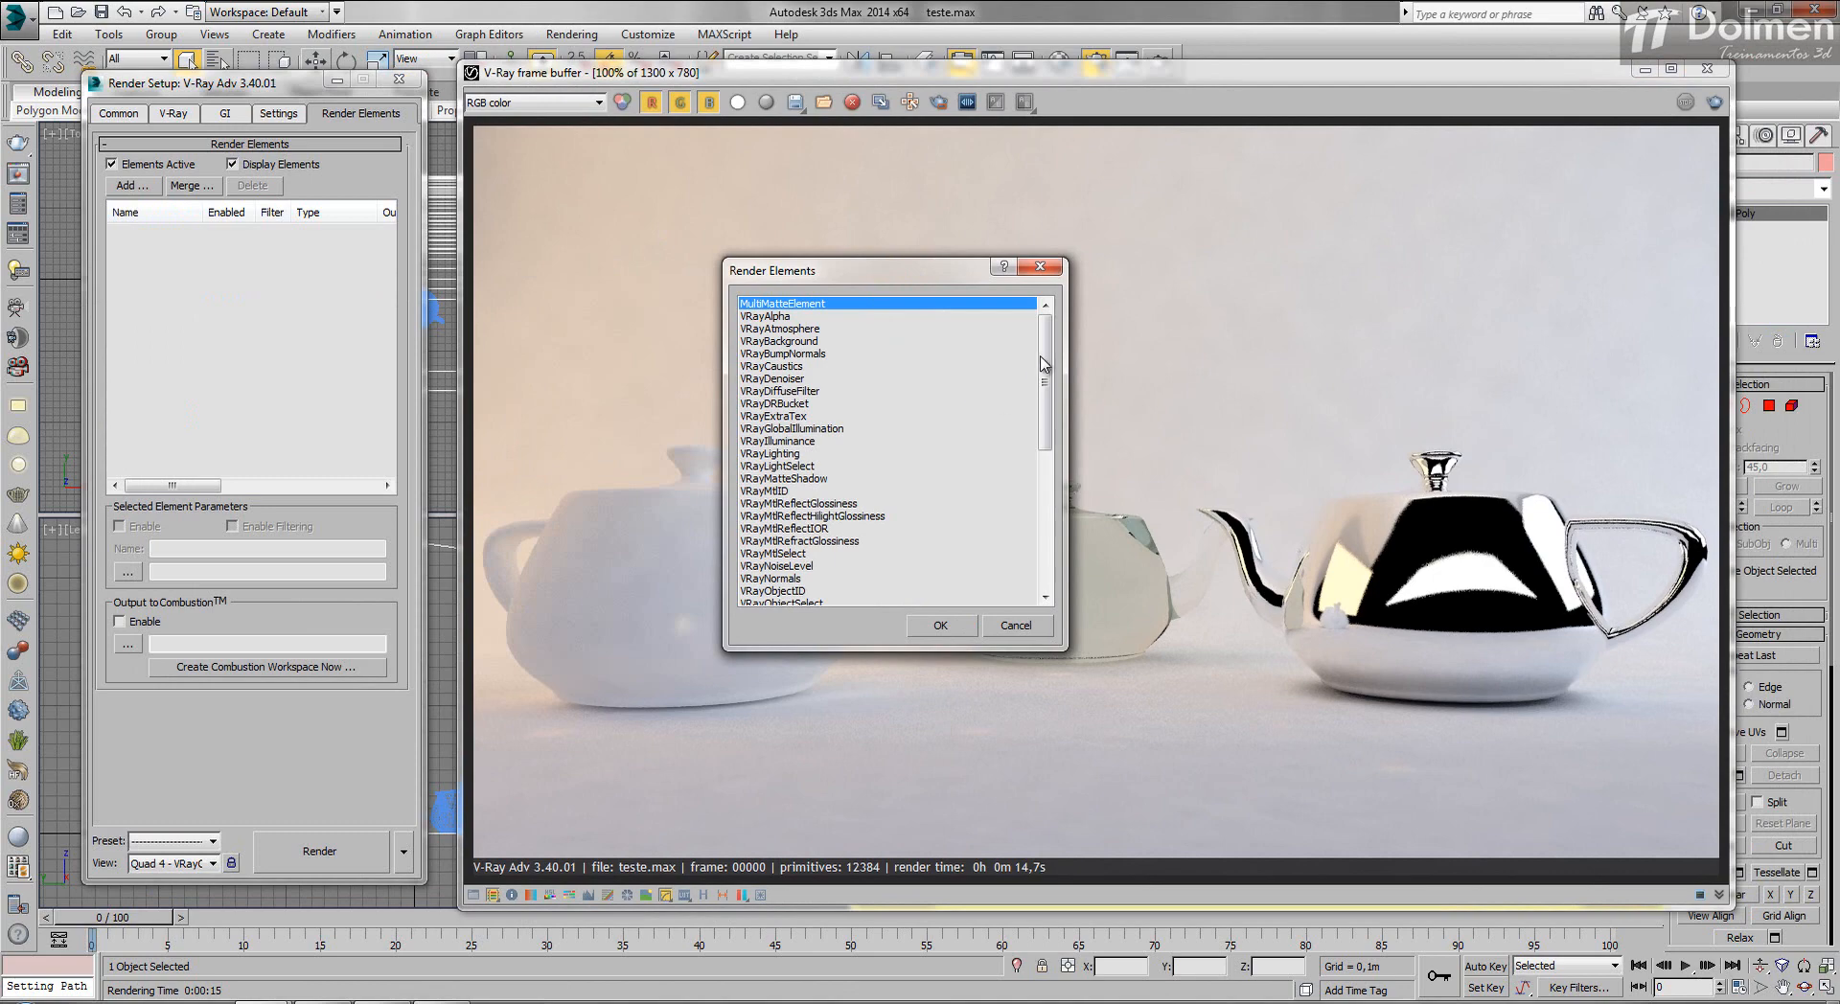
left_click_drag(1045, 364, 1051, 603)
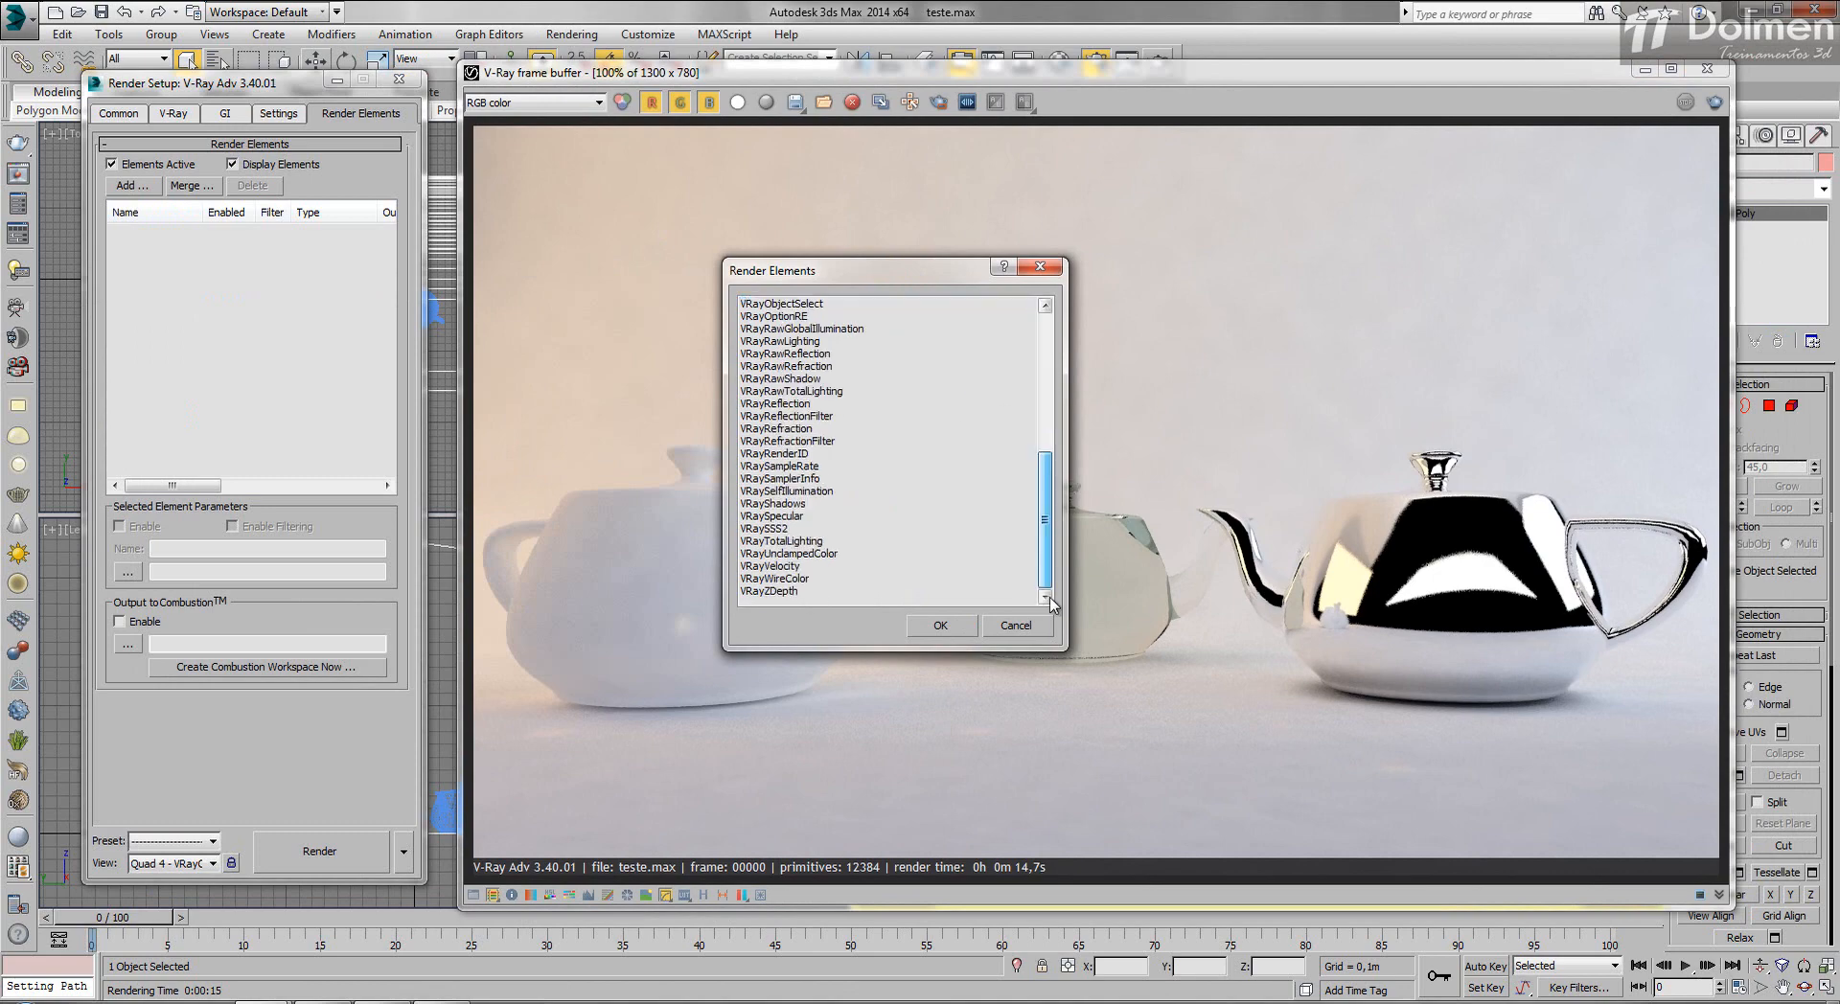
left_click(770, 591, "shift")
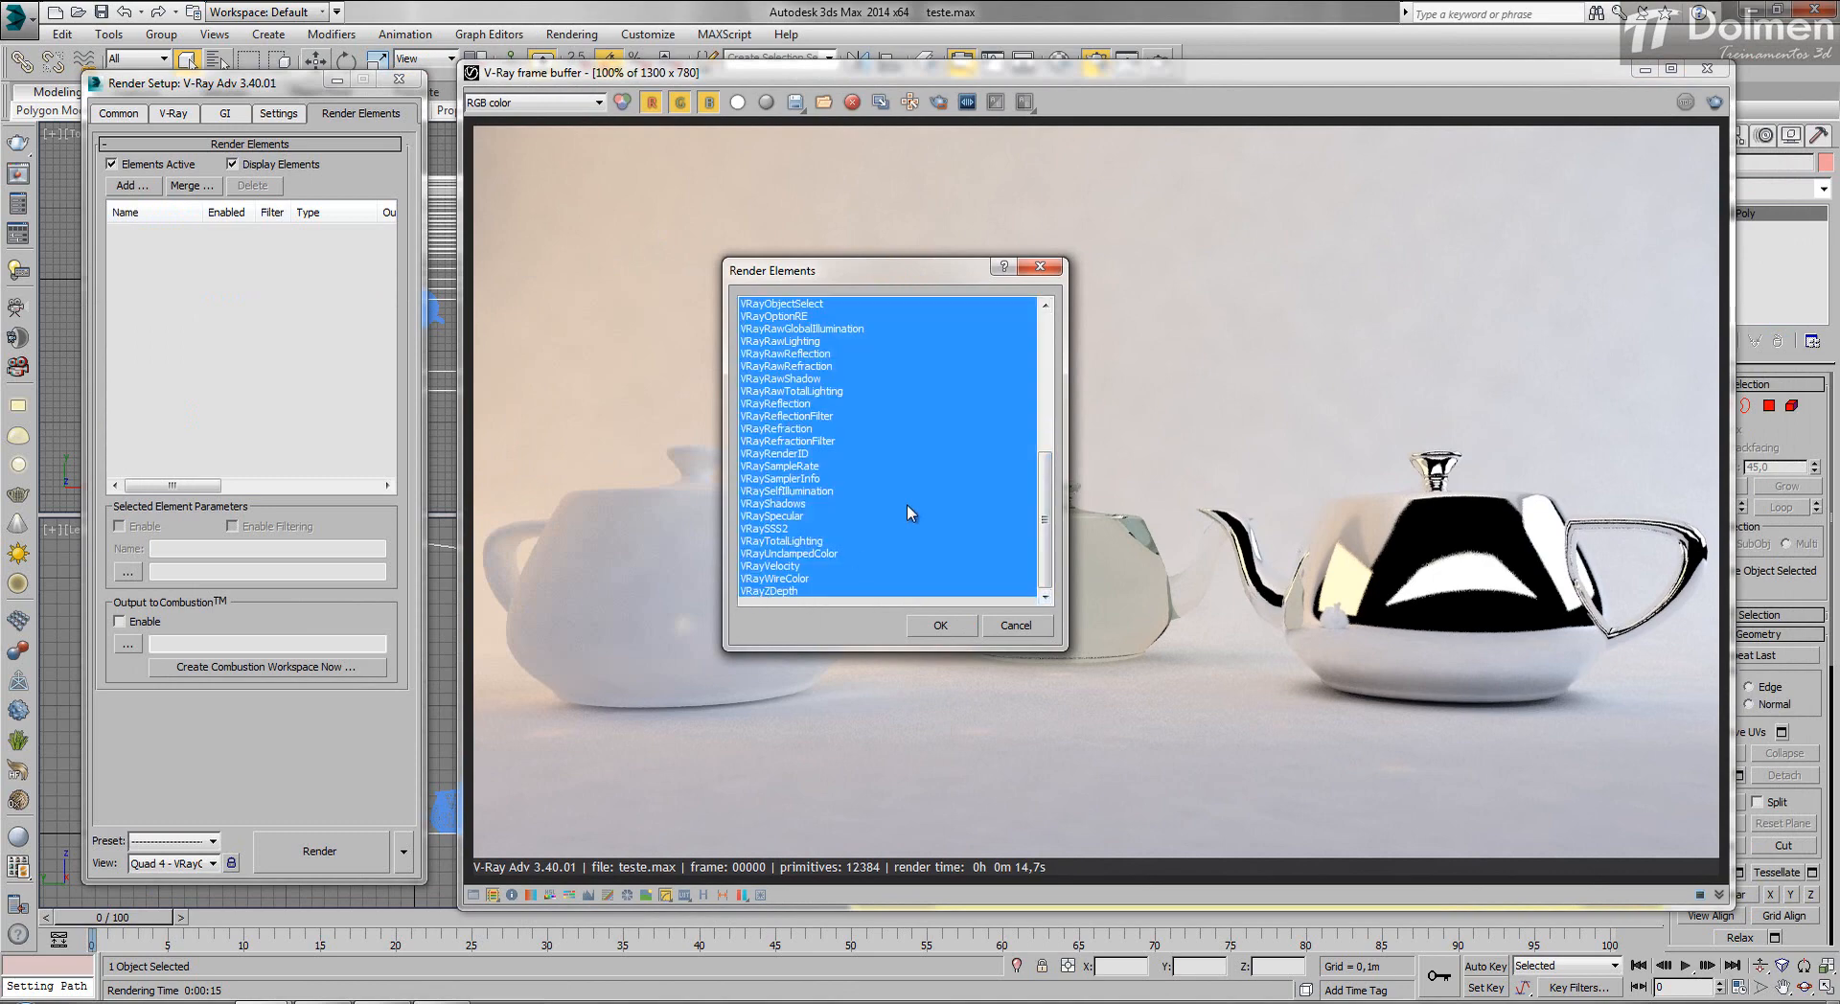
left_click(940, 625)
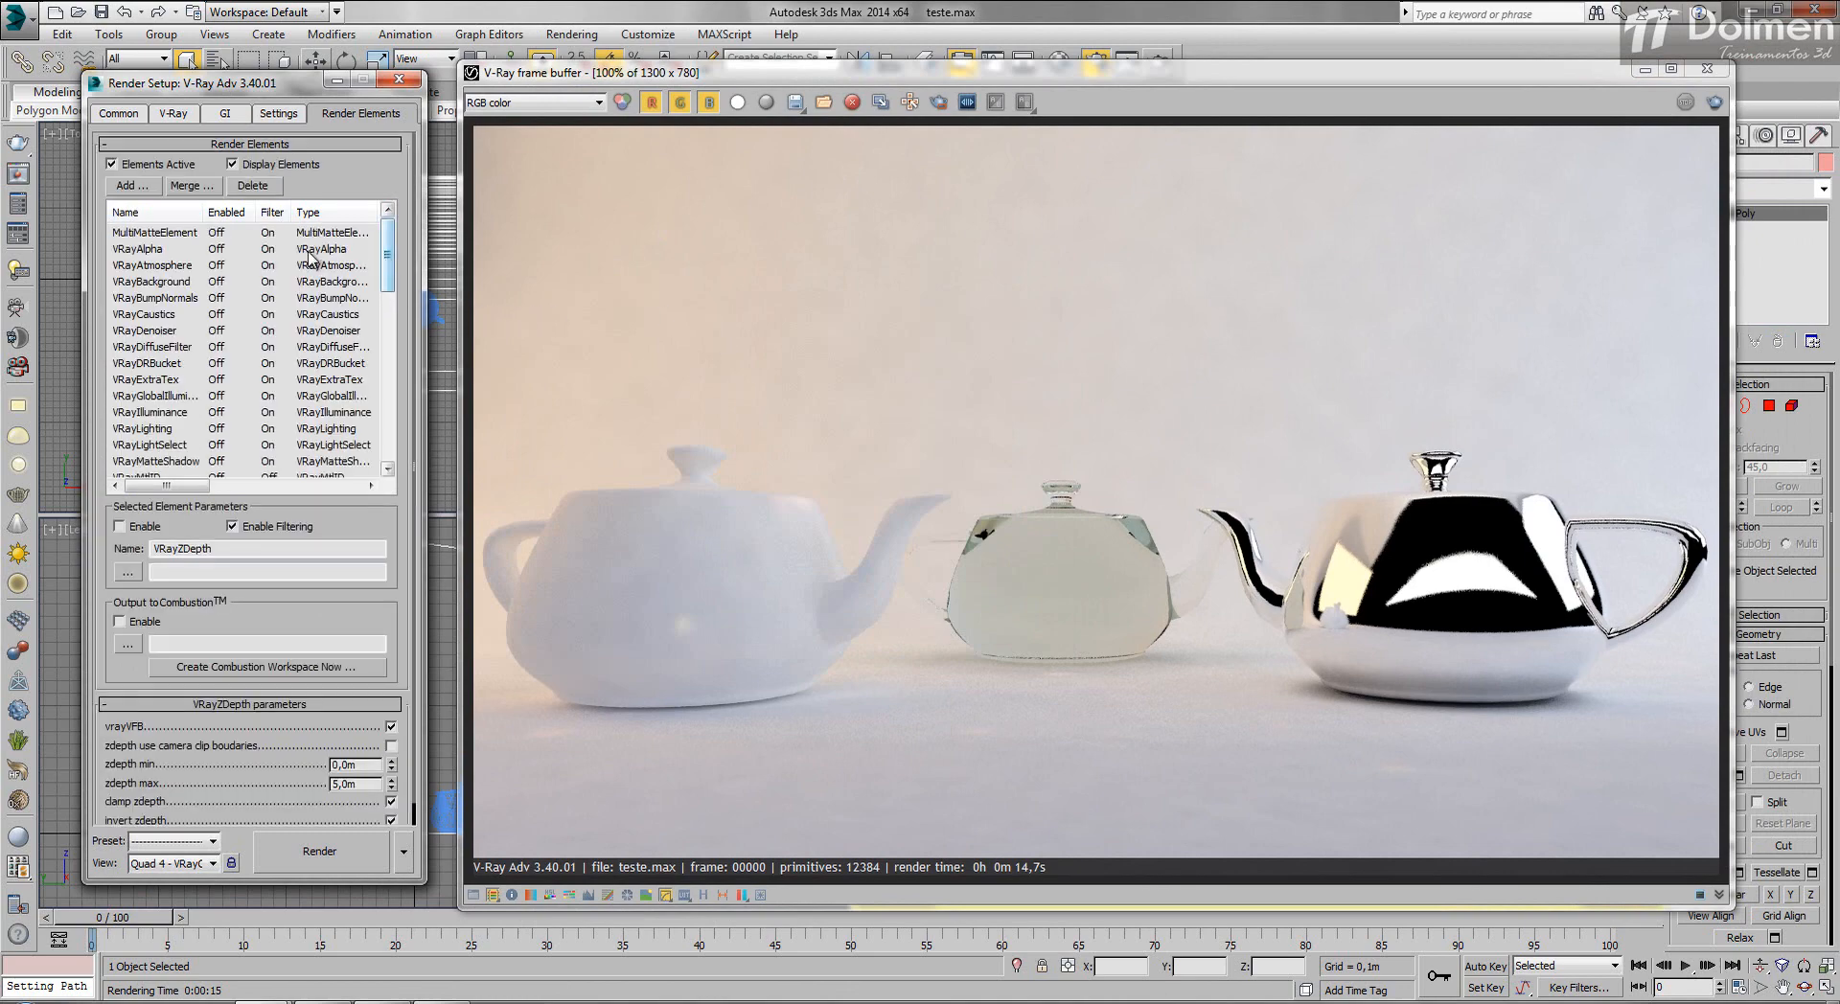
Widen the element list's Name column and inspect the parameters of MultiMatteElement and VRayLightSelect.
left_click_drag(204, 211, 242, 215)
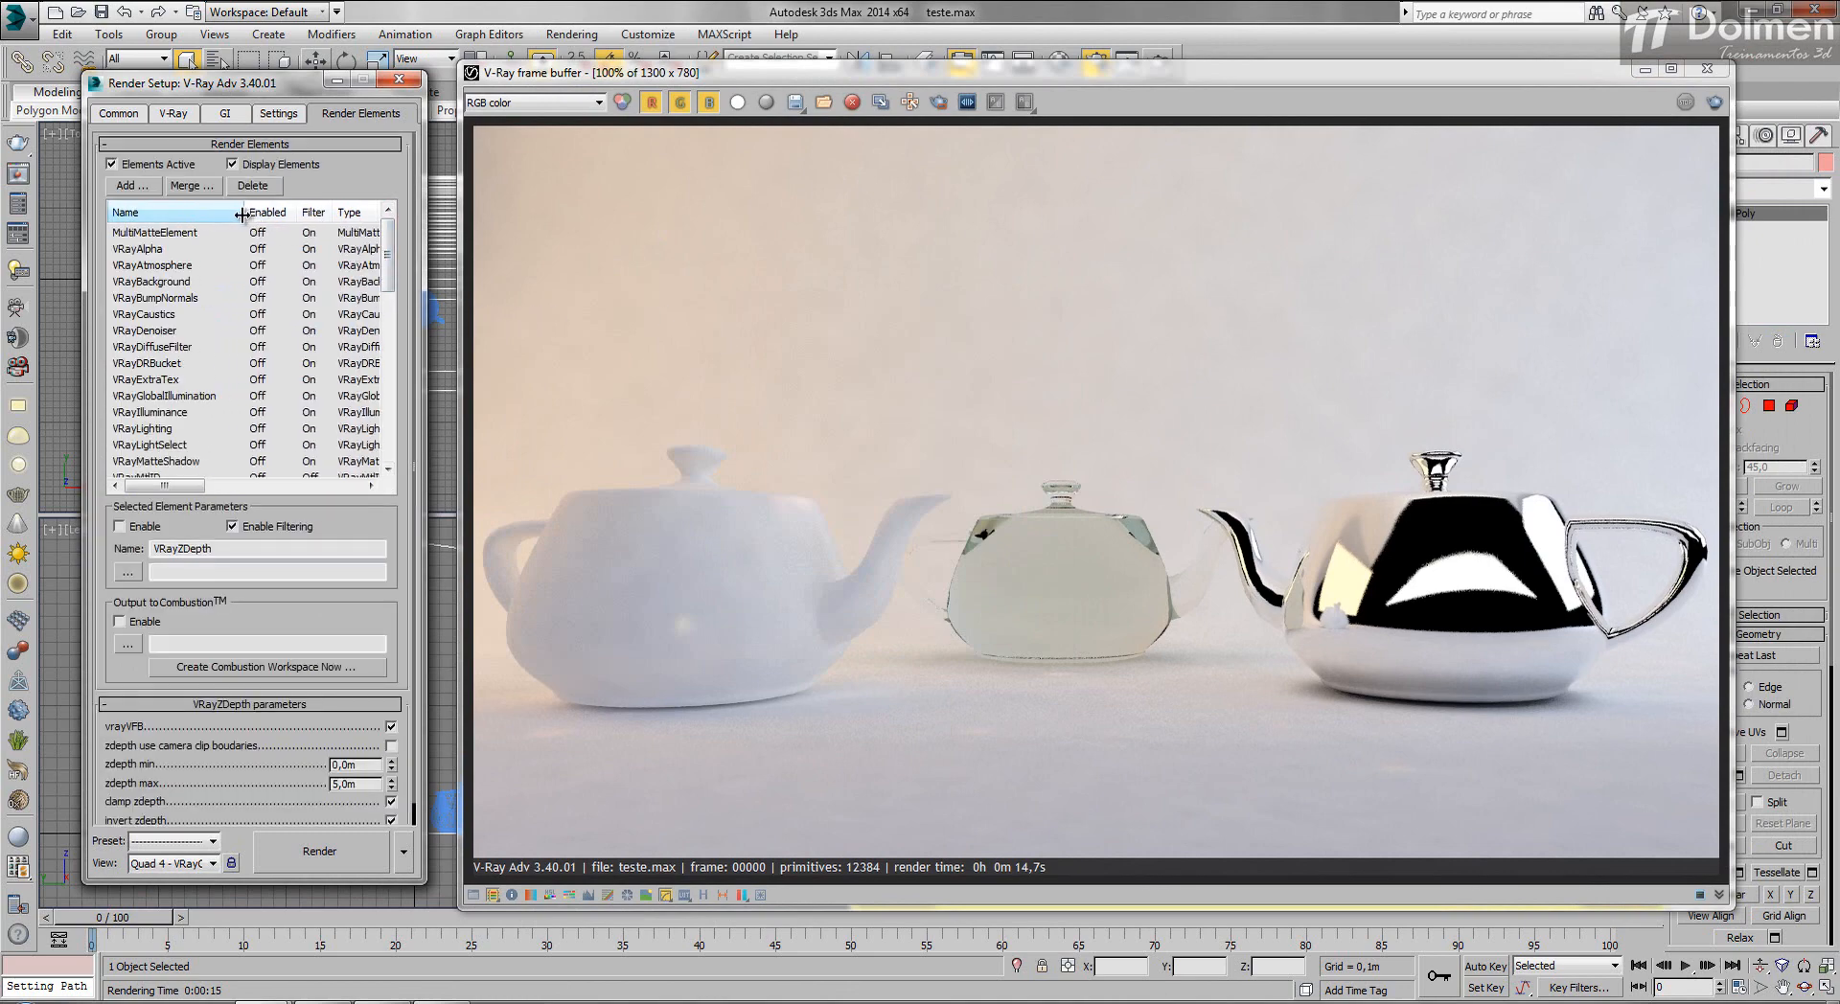
left_click(174, 234)
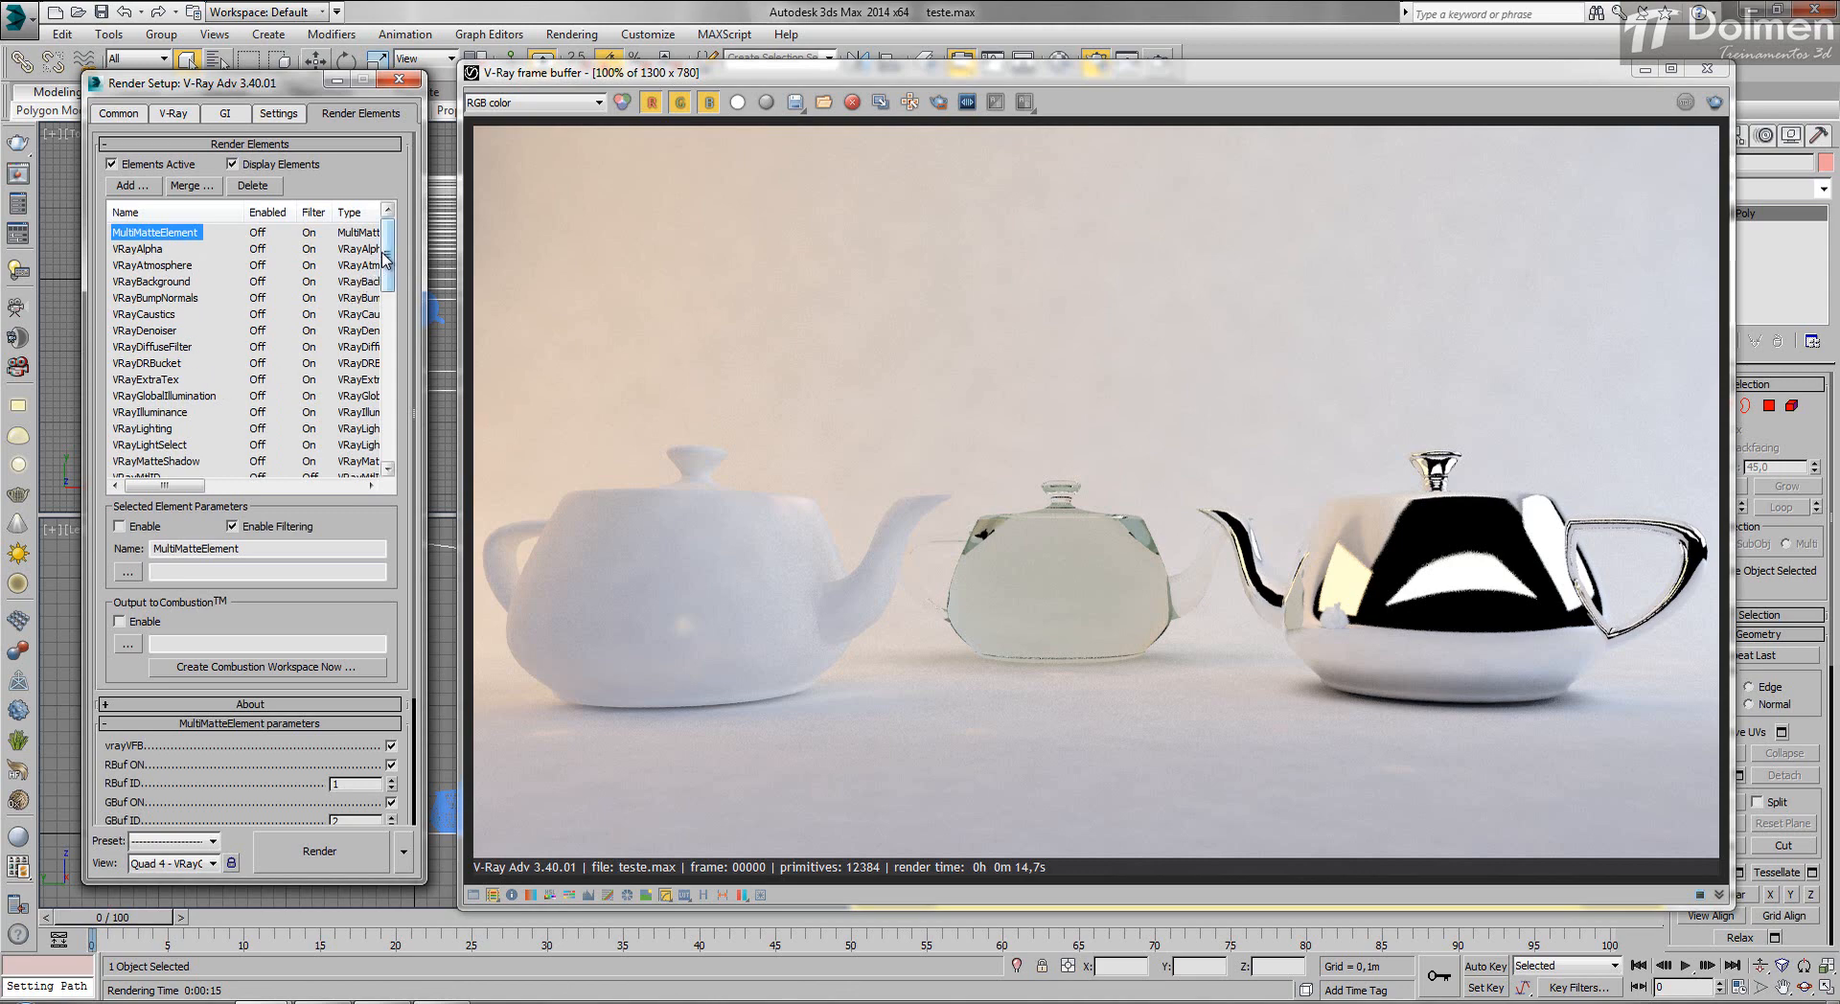
left_click_drag(388, 263, 388, 276)
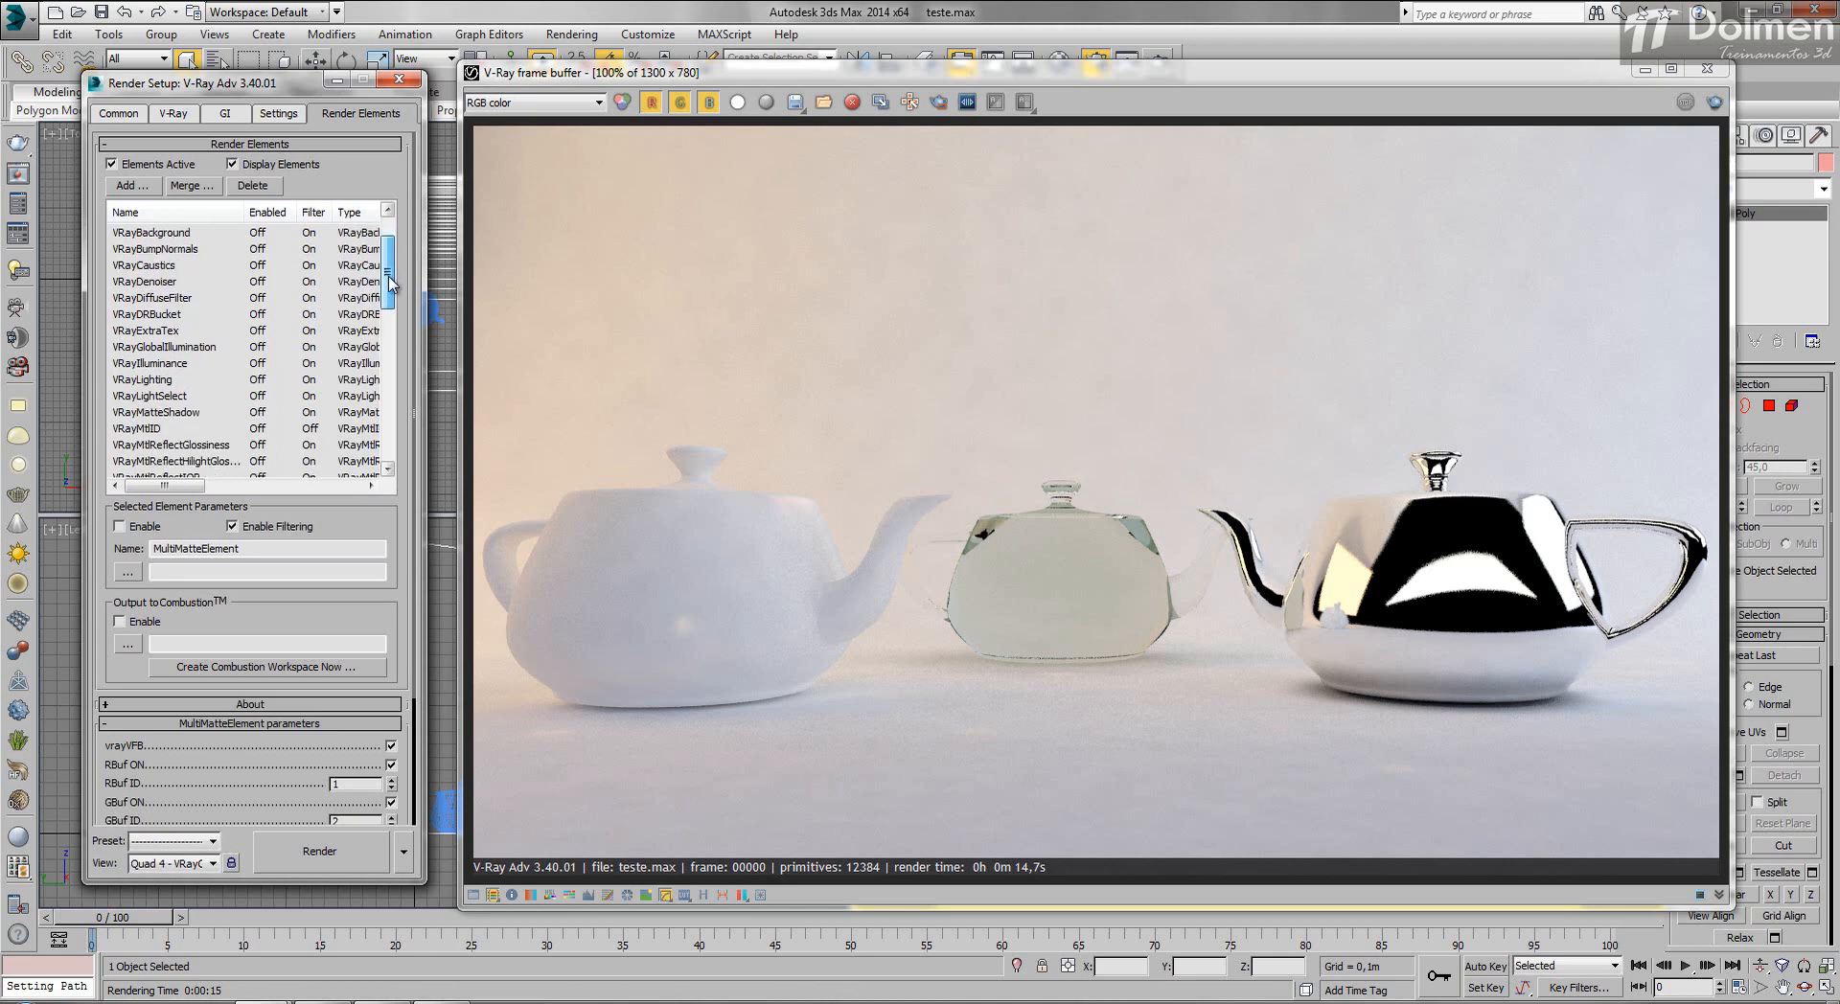
left_click(149, 396)
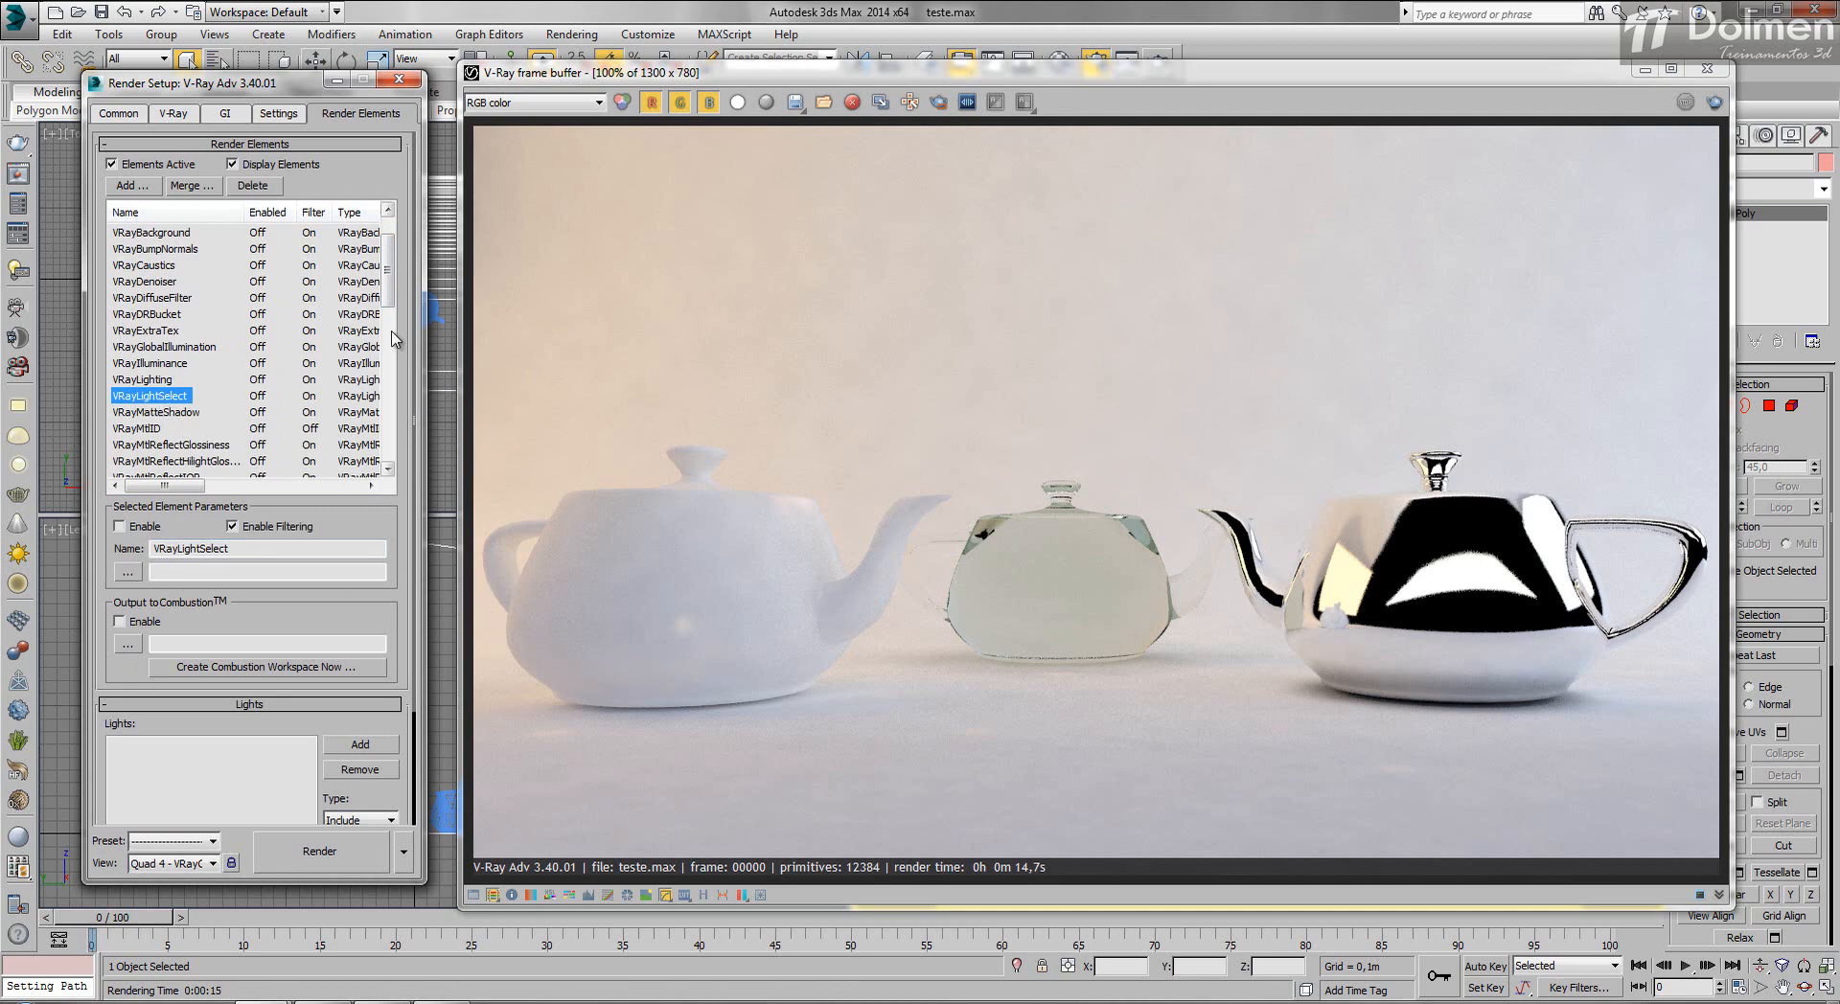
left_click_drag(405, 317, 402, 199)
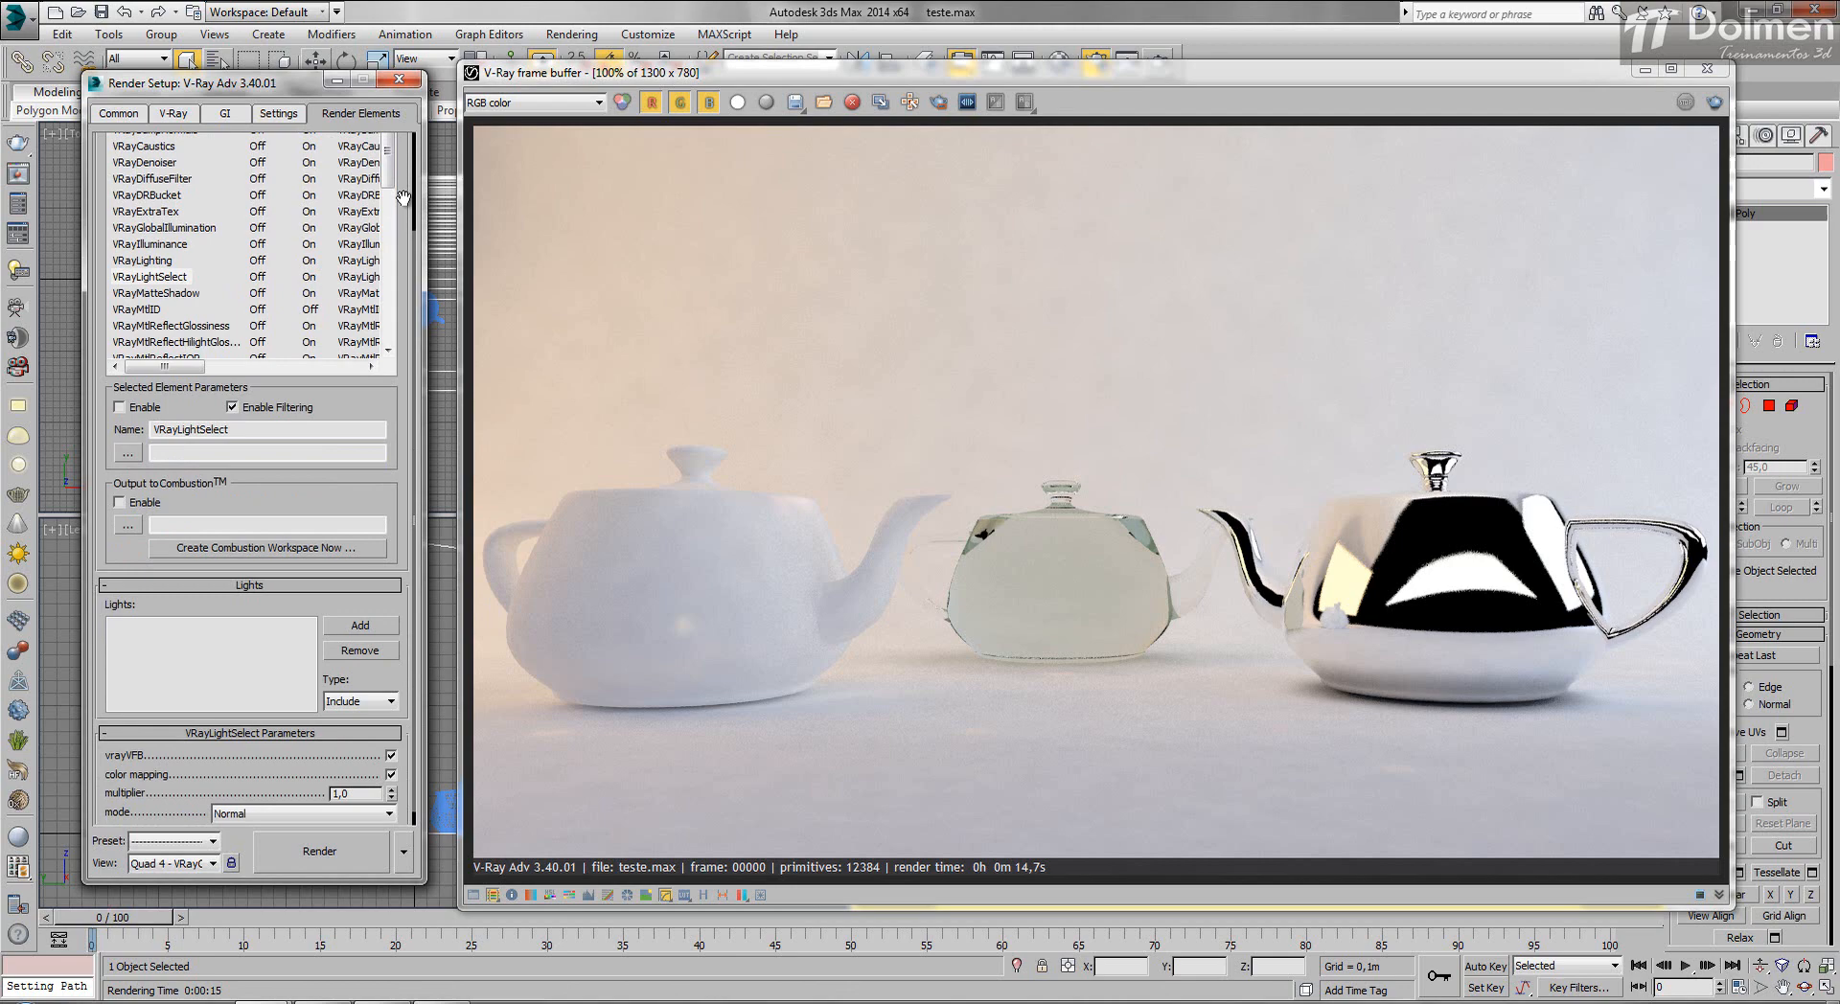
left_click(150, 278)
Close the frame buffer and unhide the scene's lights in the viewports.
left_click(356, 626)
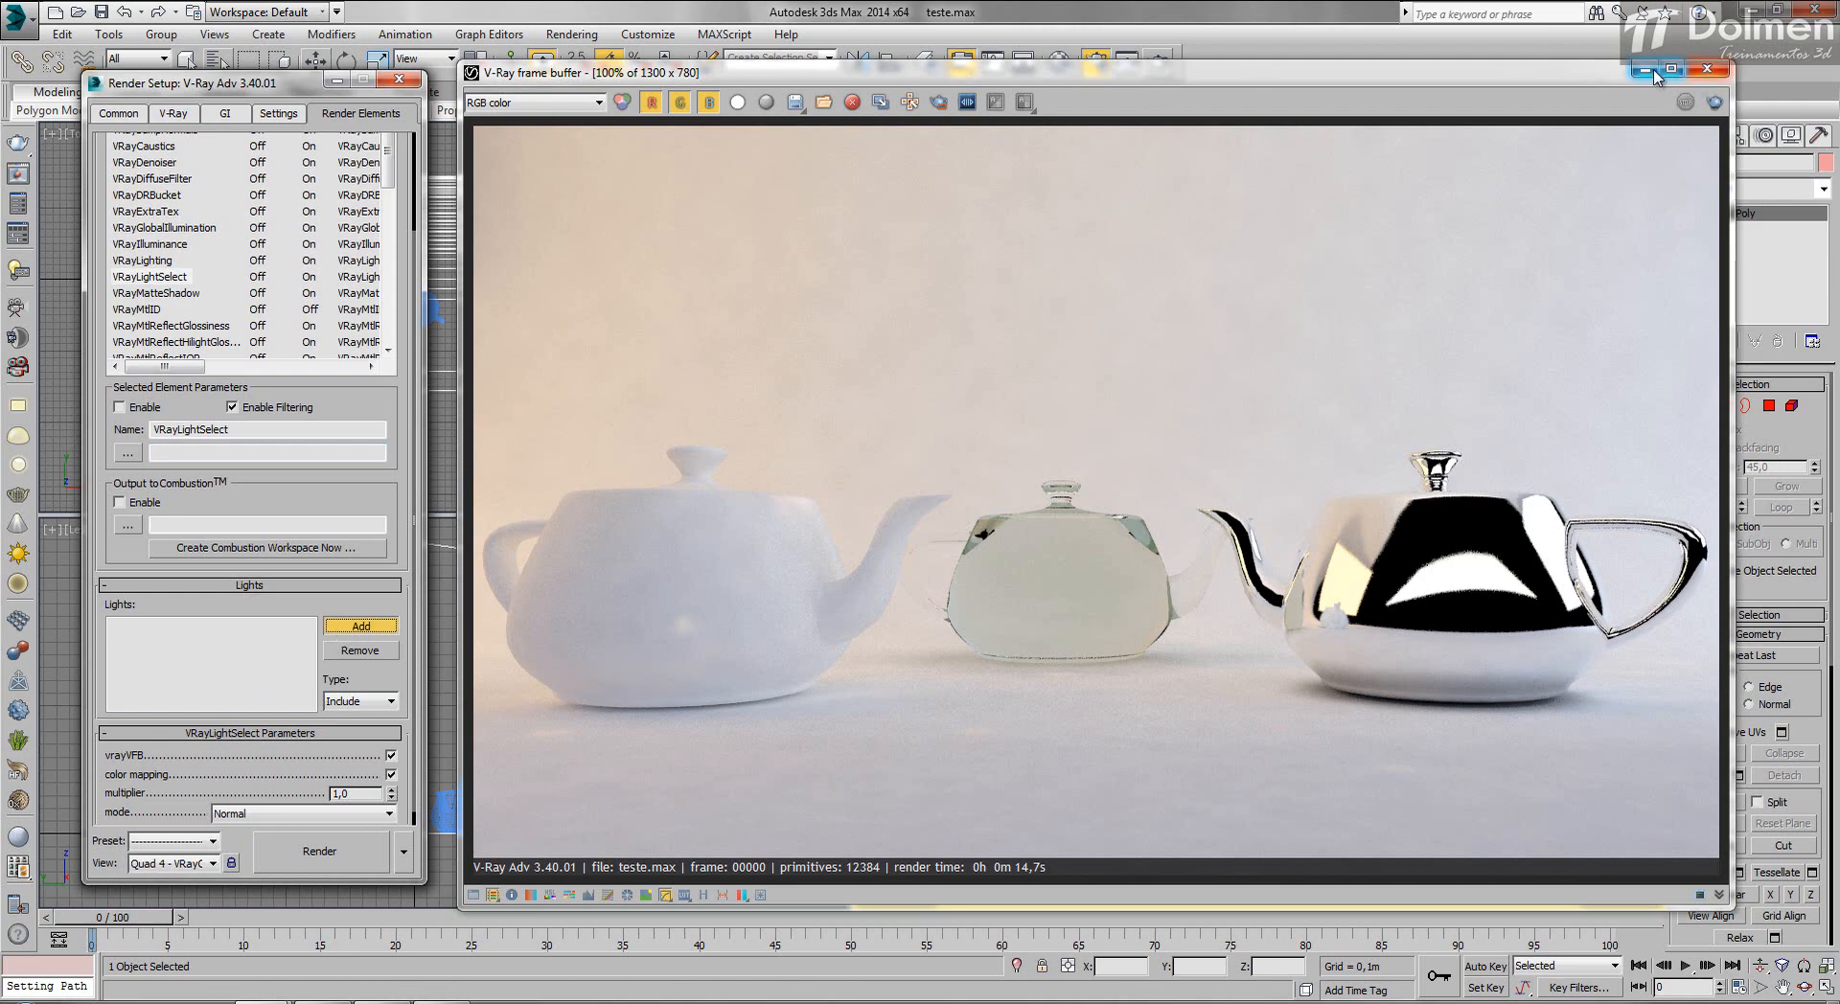
left_click(1706, 68)
left_click(1790, 135)
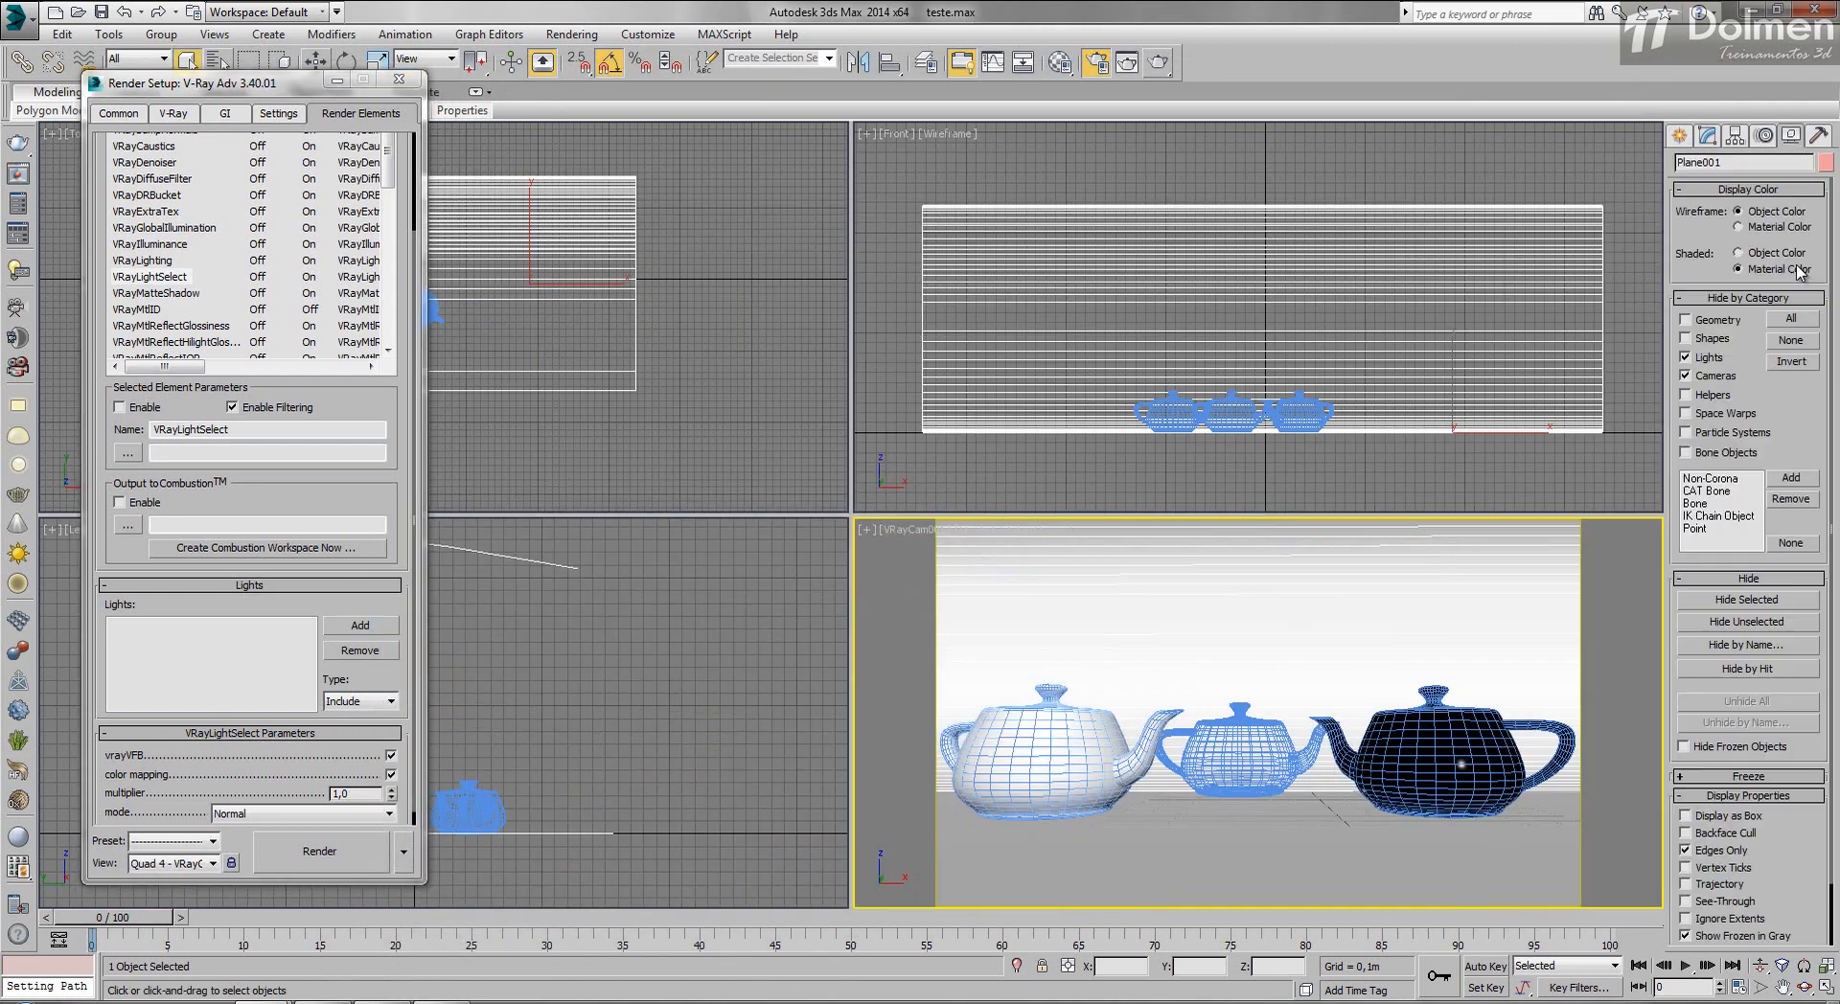
left_click(1706, 358)
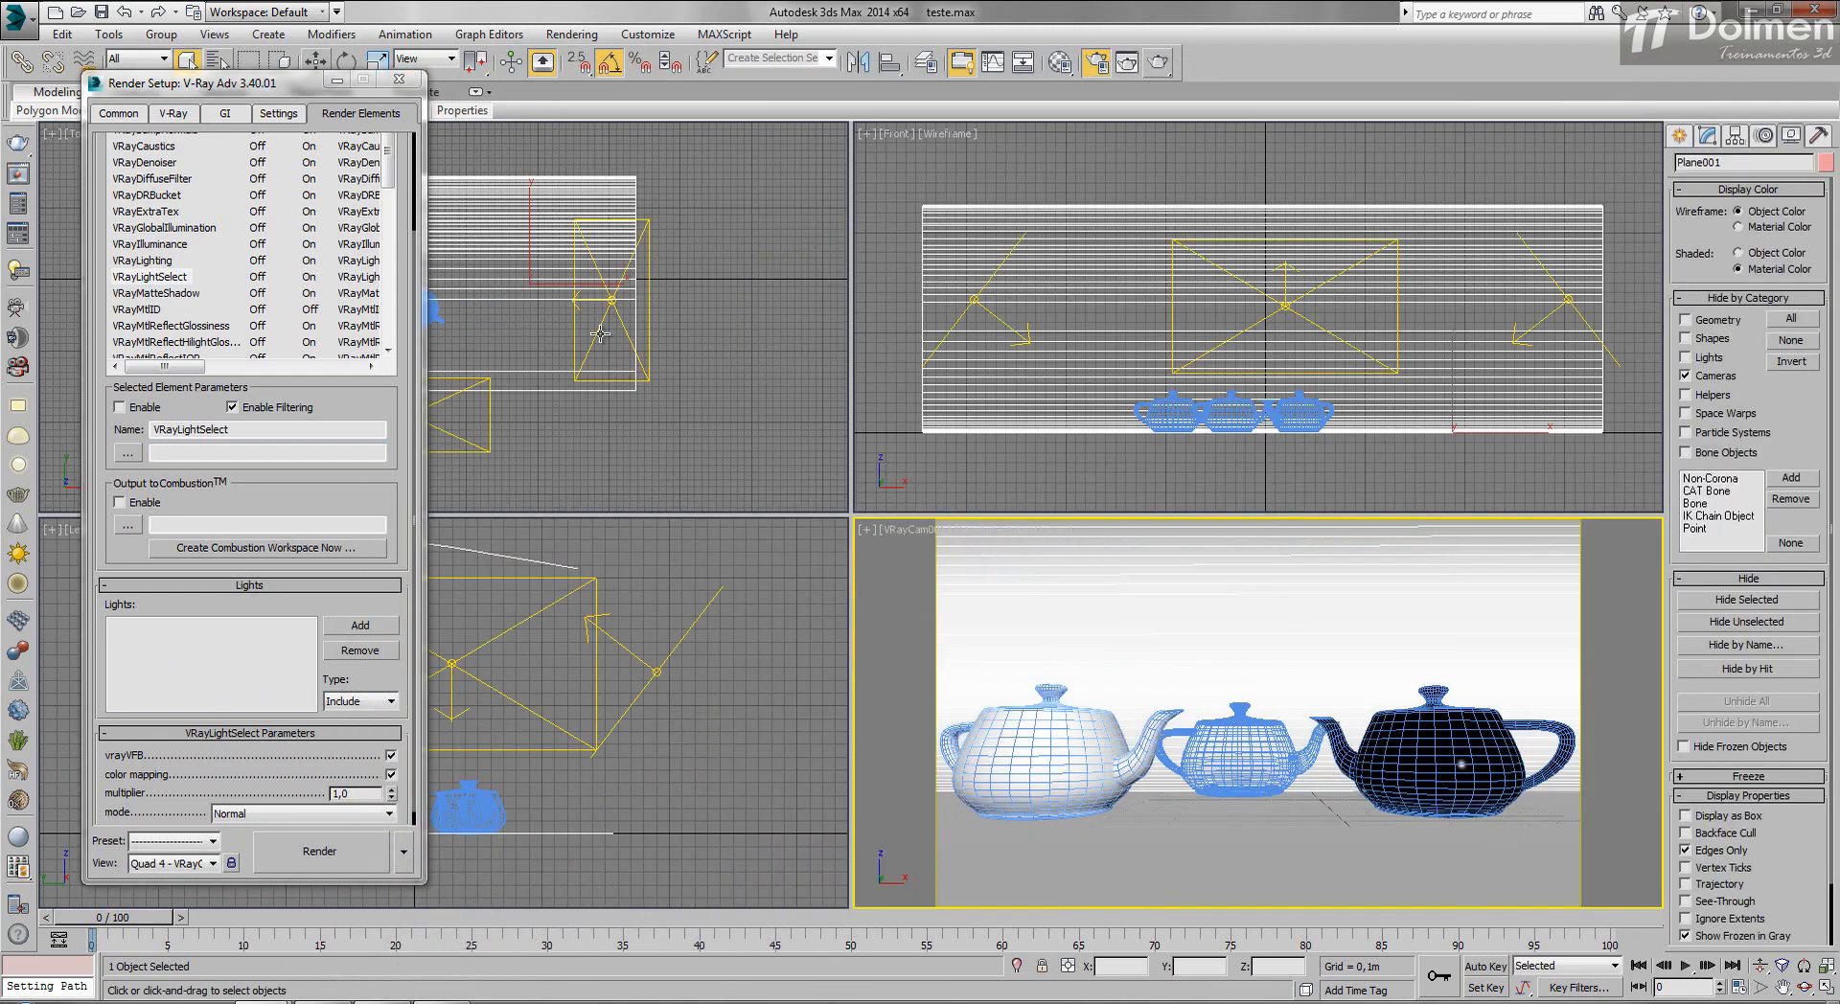
Include VRayLight002 in the VRayLightSelect element's list of lights.
left_click(650, 307)
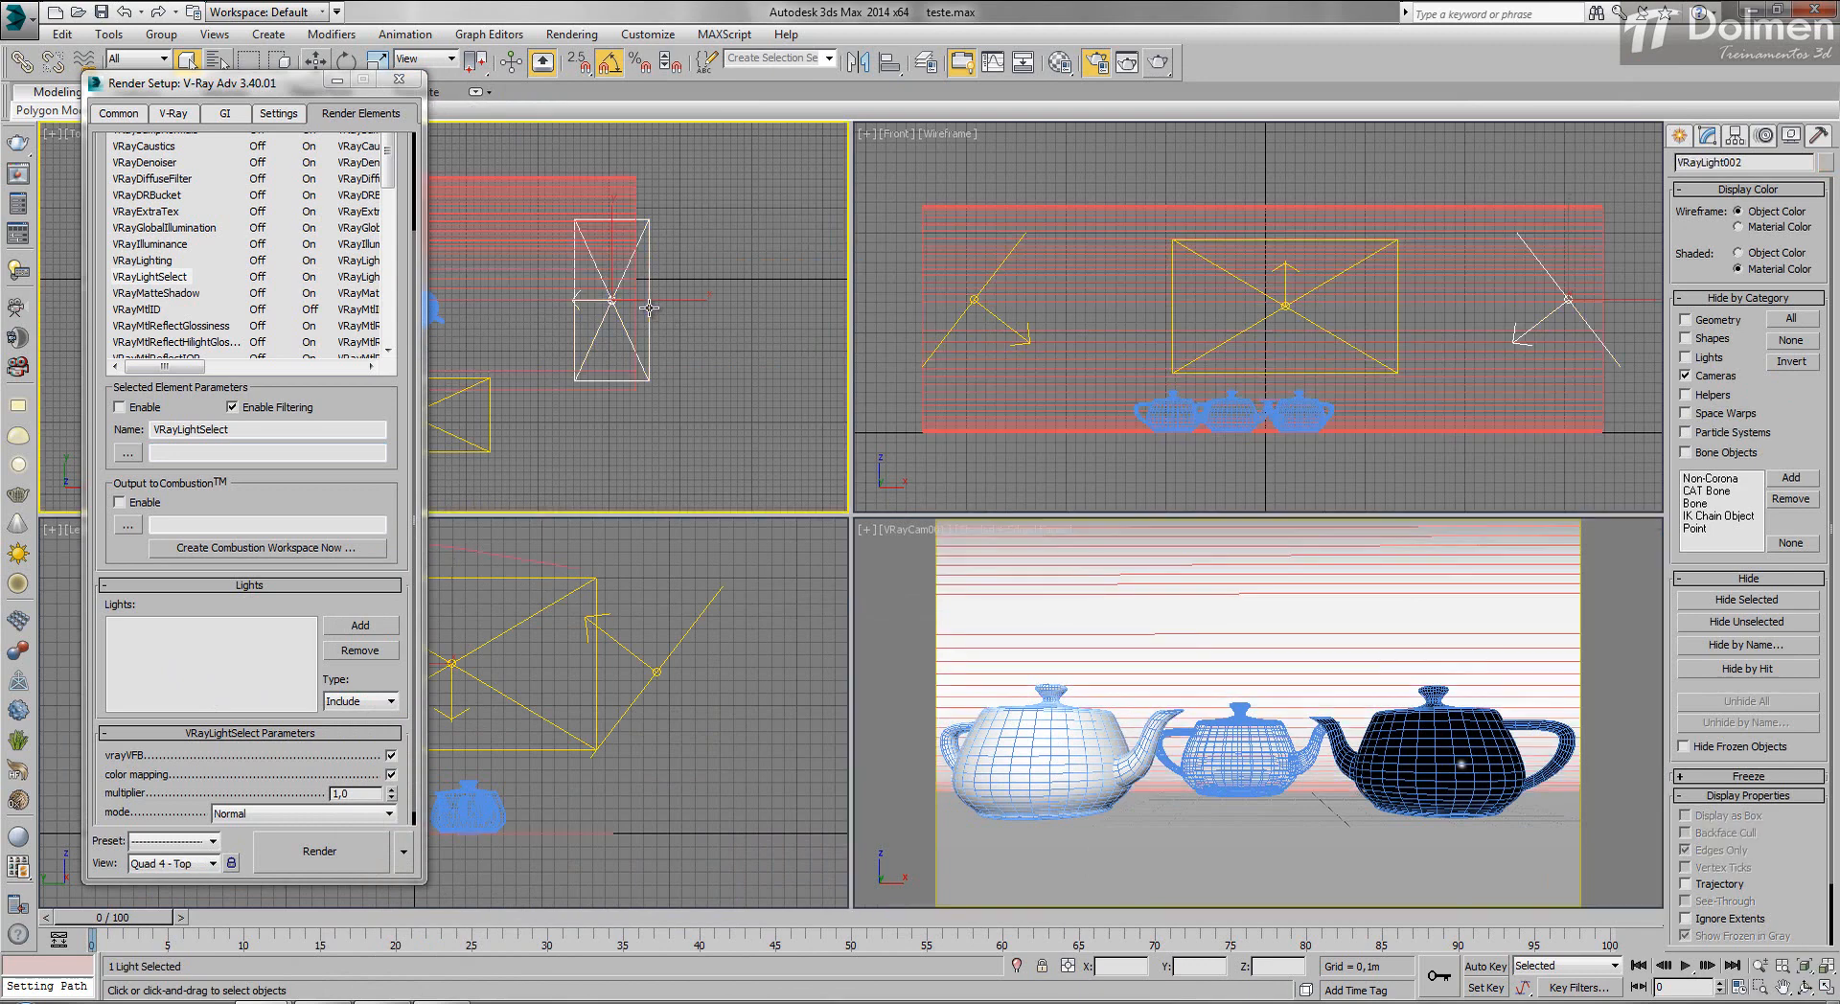
left_click(362, 627)
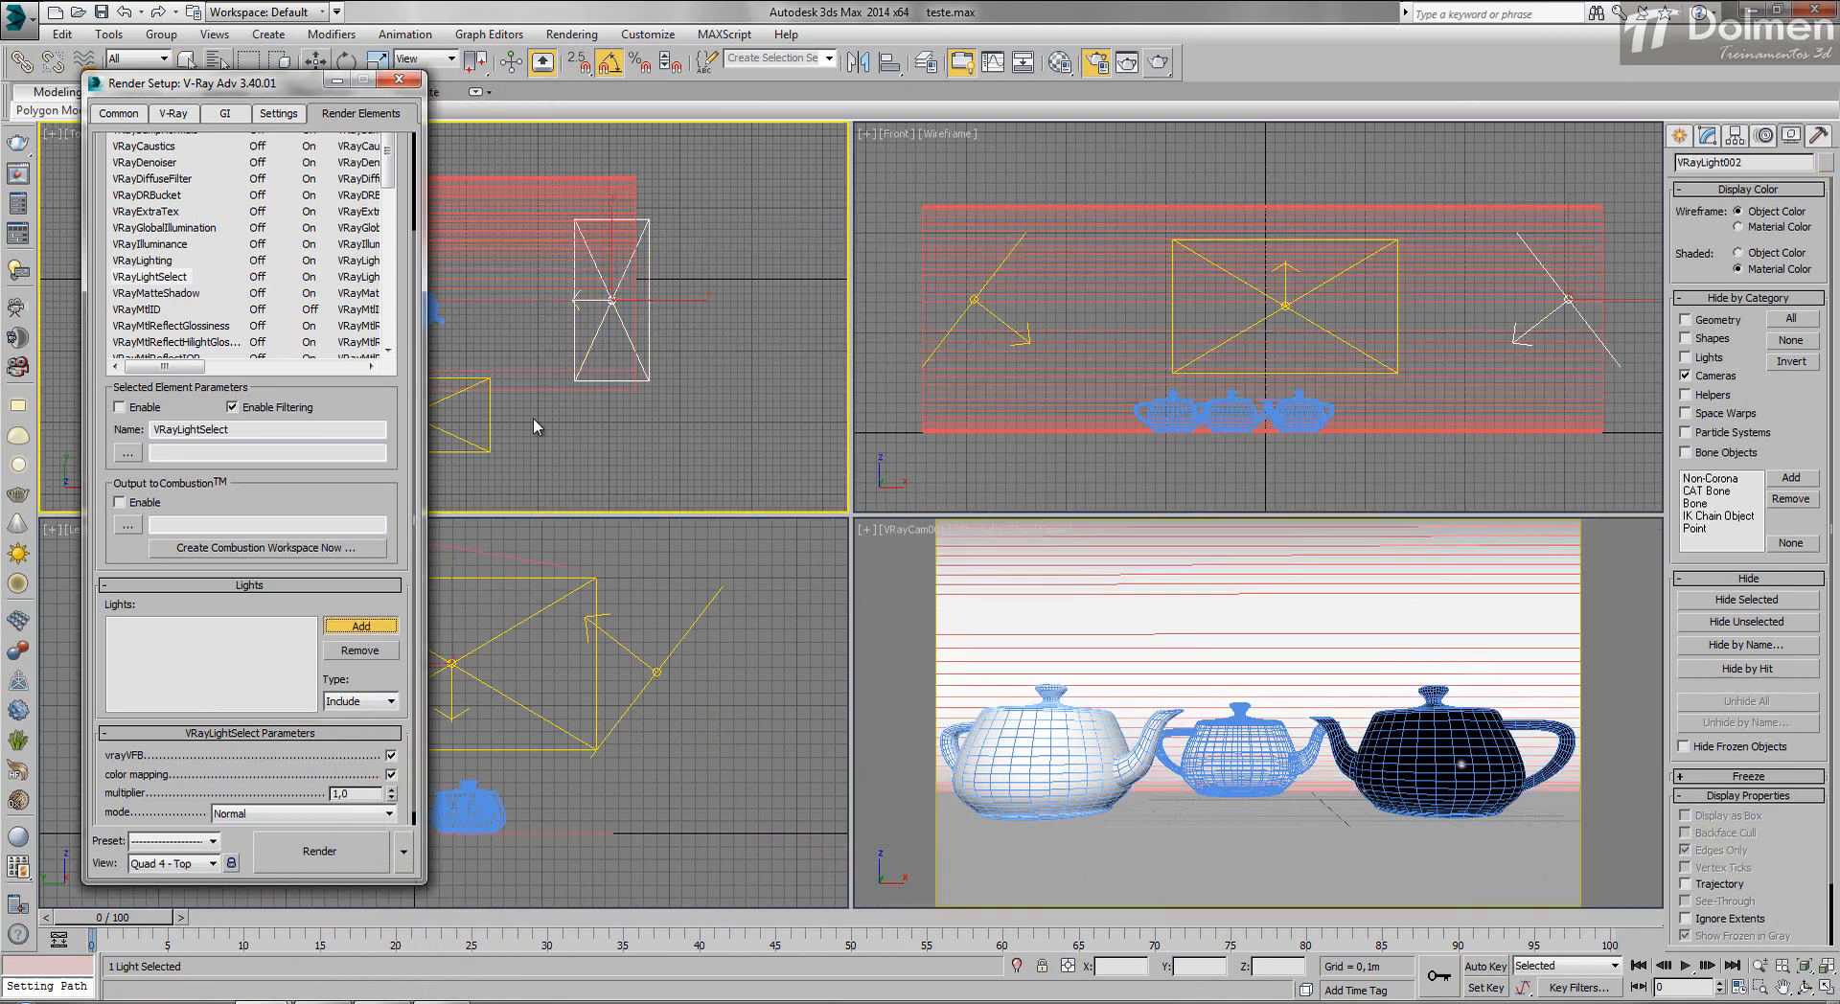
left_click(650, 340)
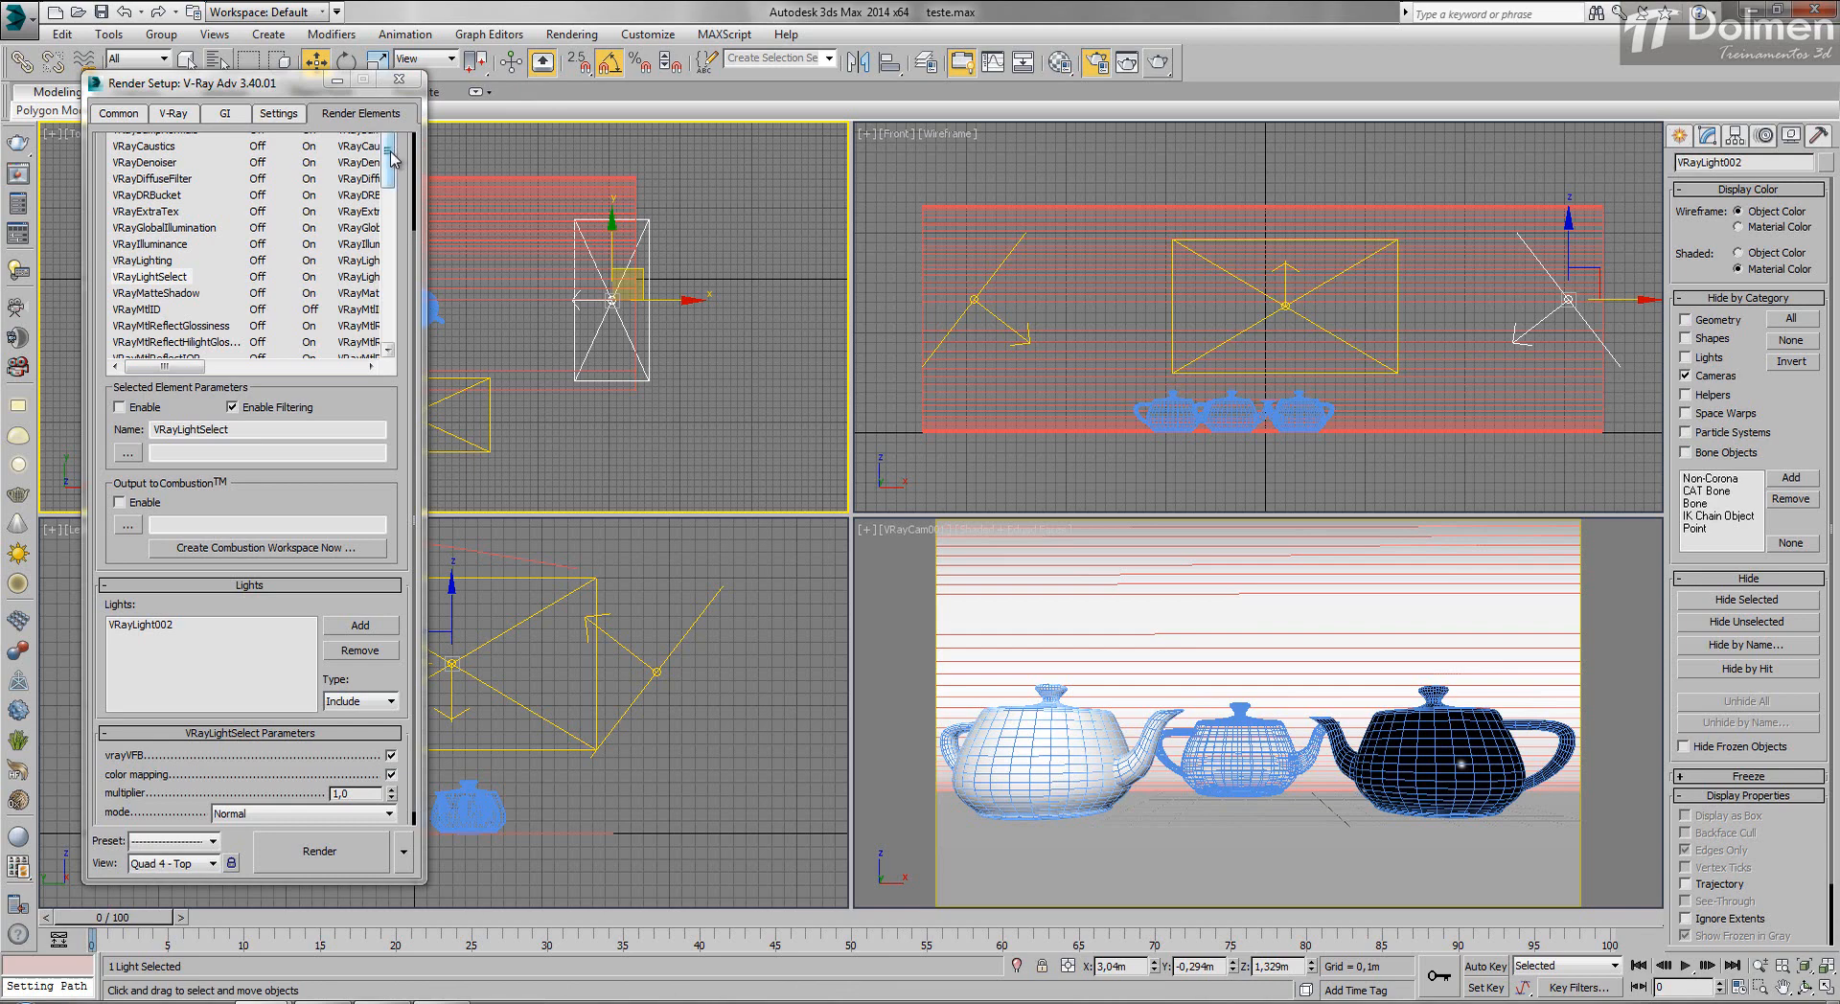
Display the VRayZDepth element's parameters and move the render setup dialog away from the Top and Left views.
left_click_drag(391, 154, 391, 332)
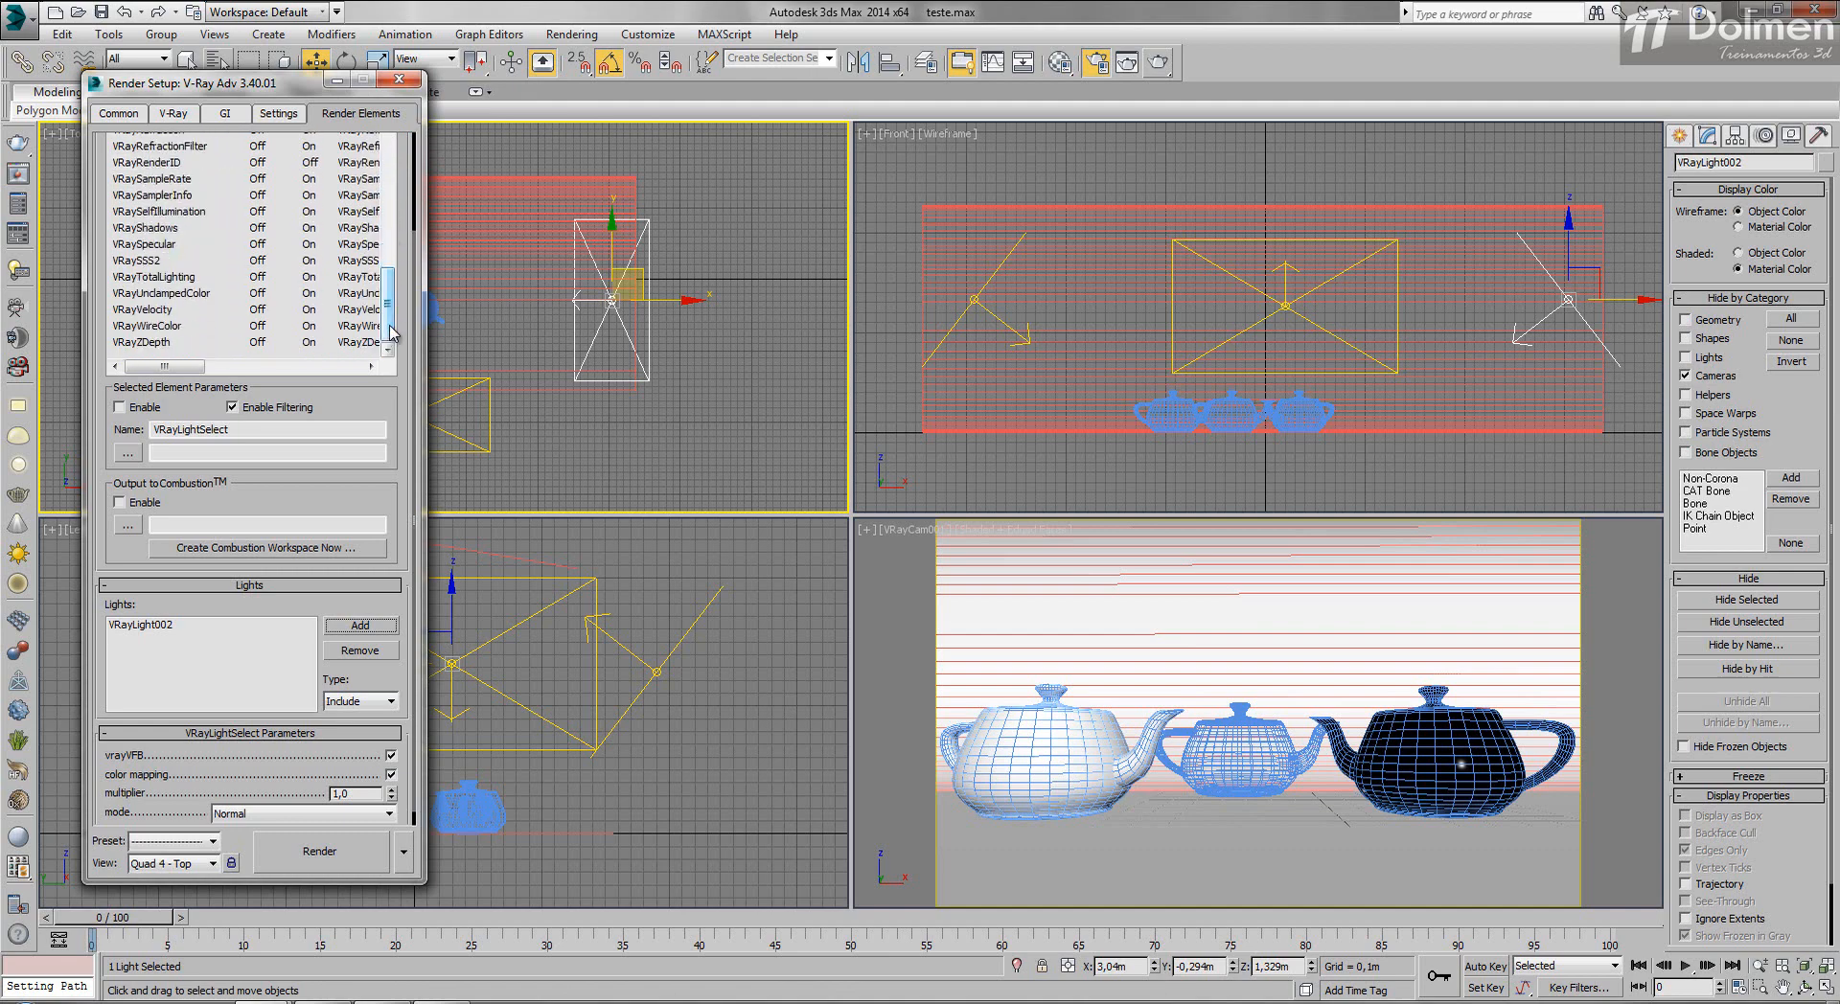
left_click(159, 343)
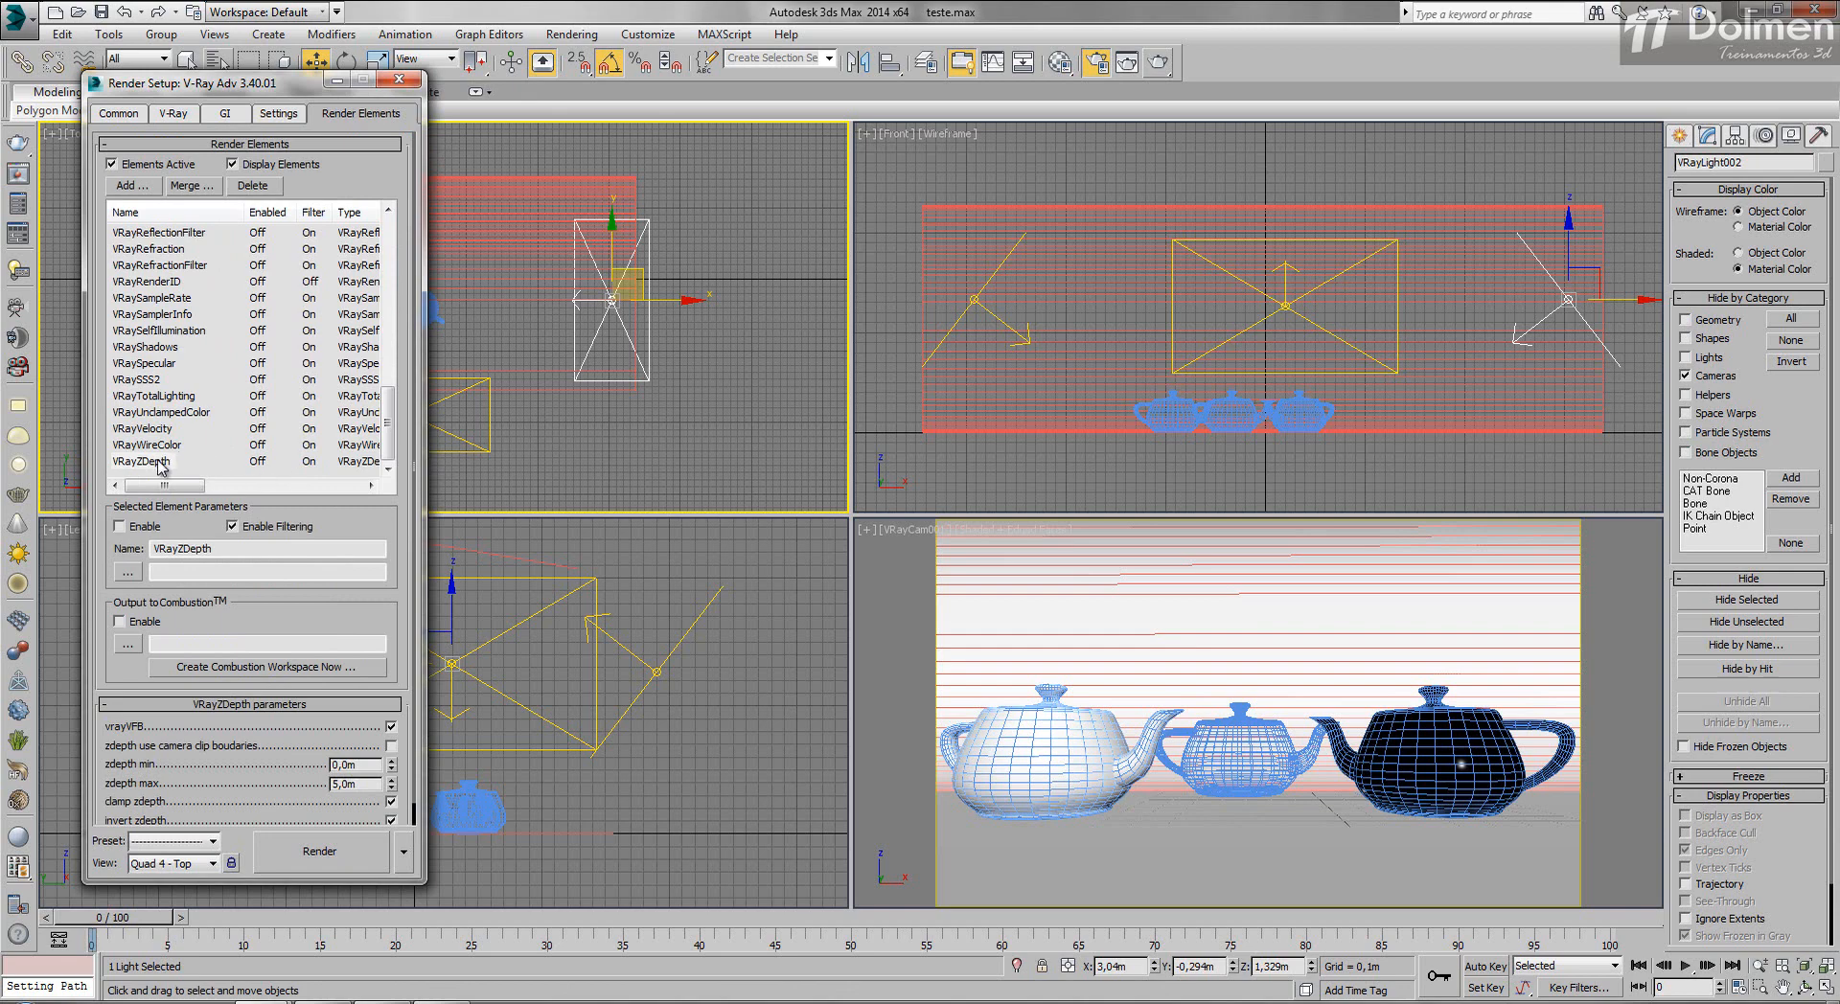
left_click_drag(278, 91, 800, 83)
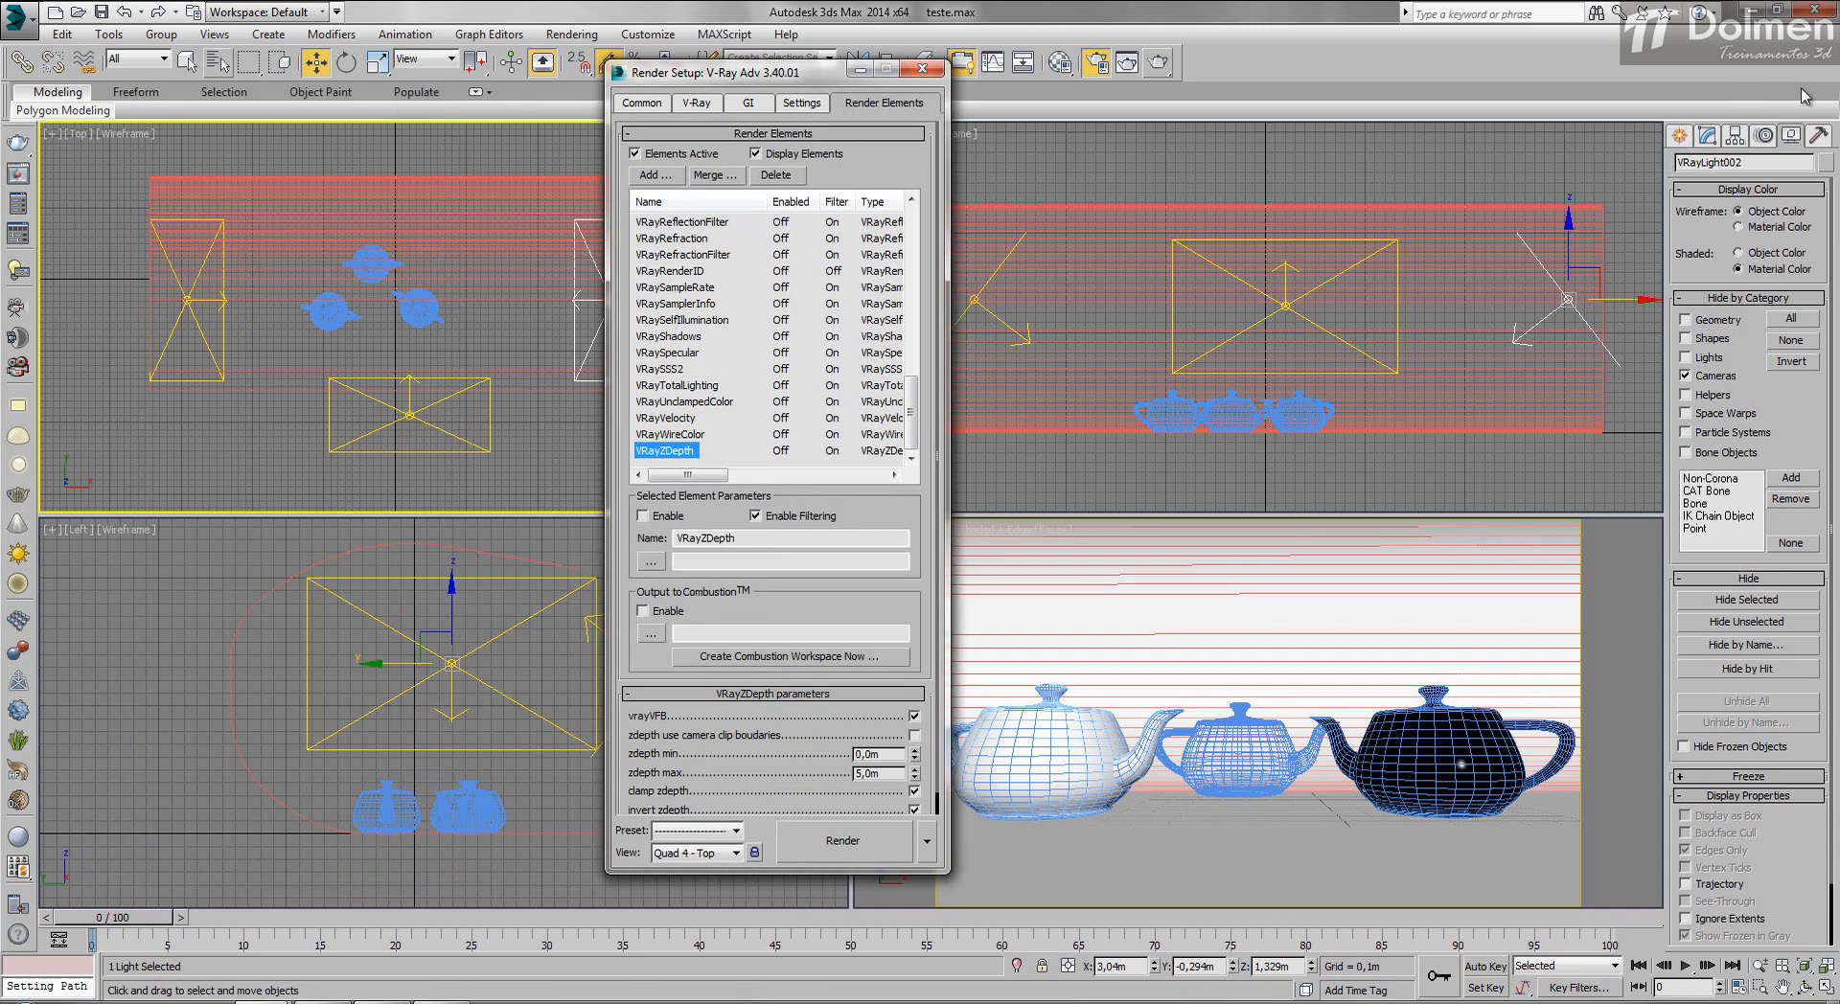
Unhide the cameras and hide the lights in the viewports, and bring the full VRayZDepth parameters into view.
left_click(1677, 139)
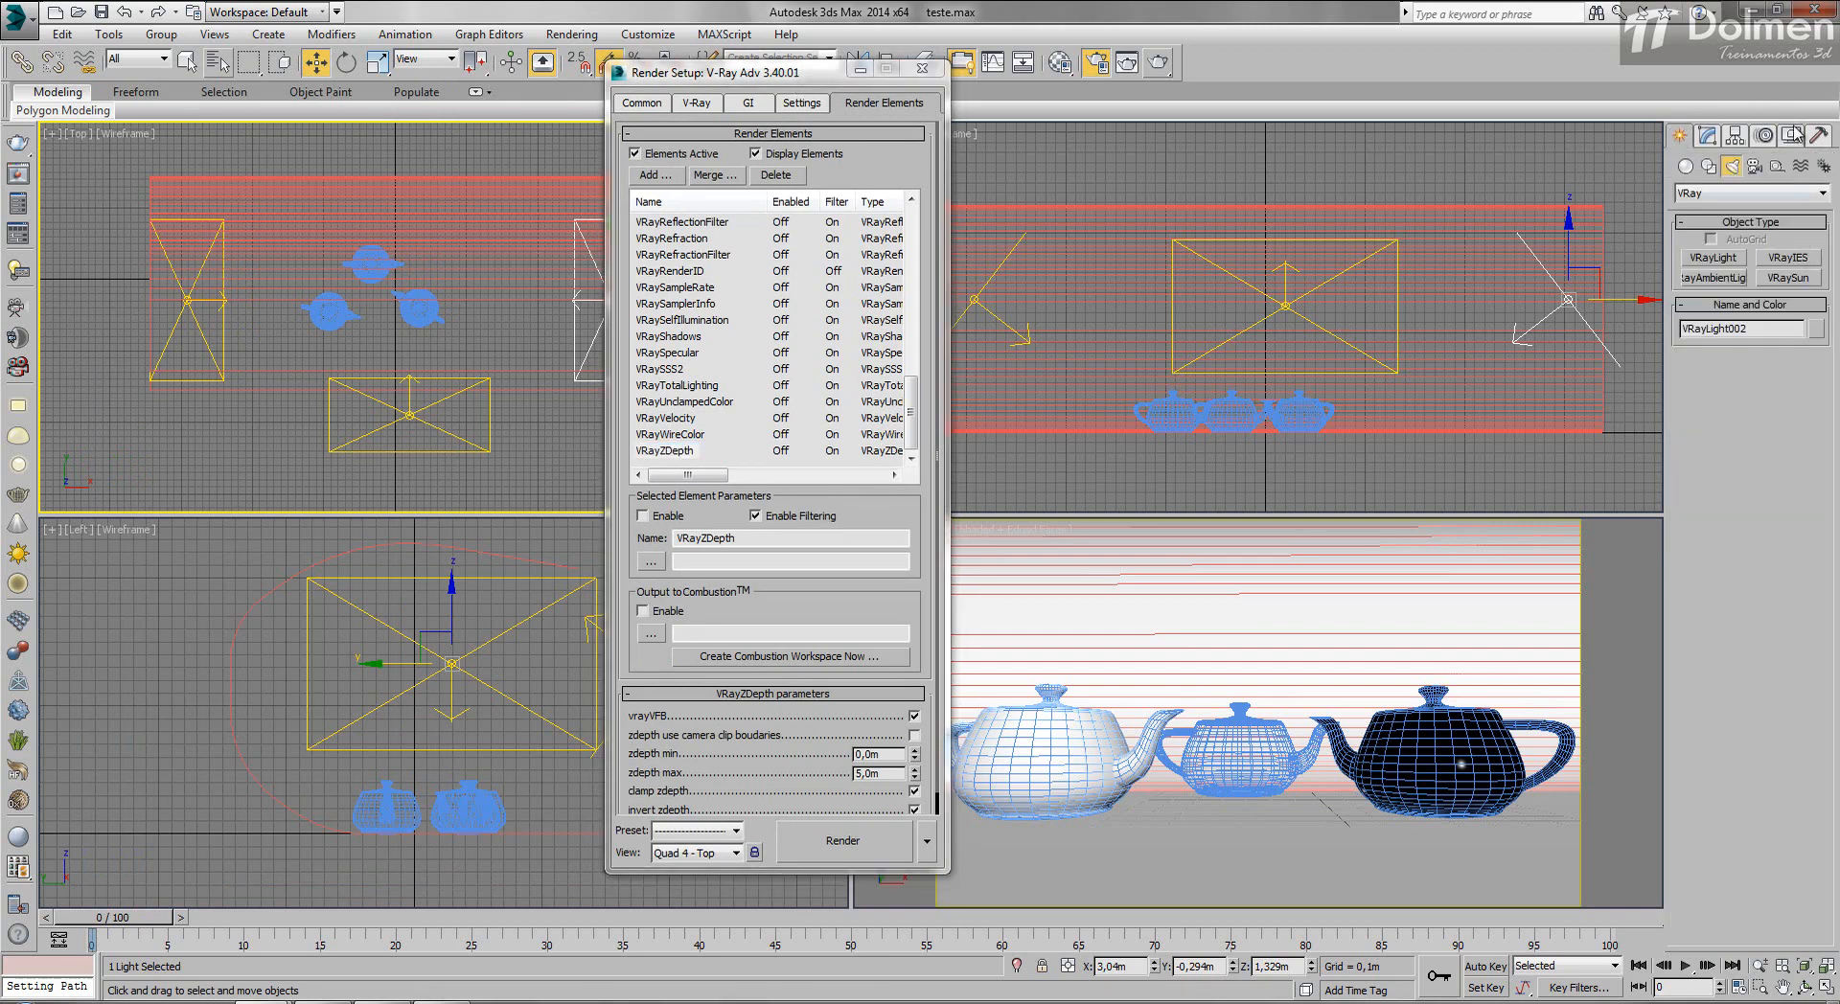
left_click(1789, 135)
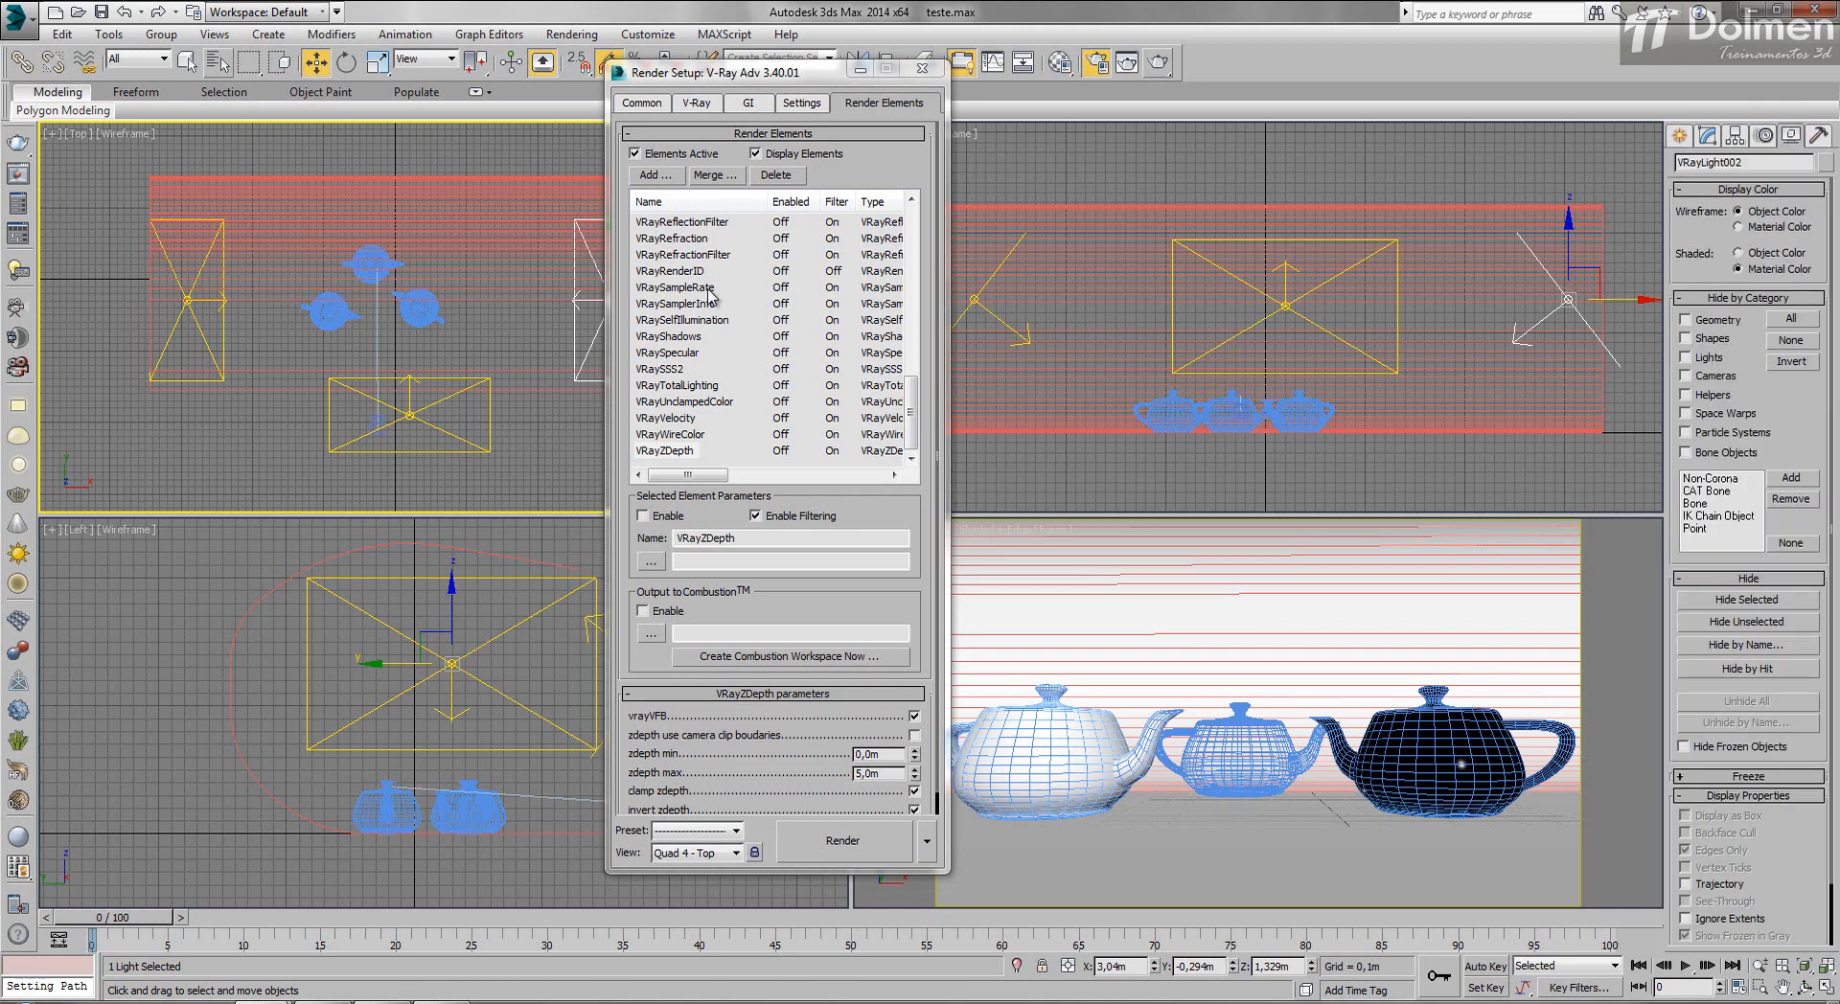
left_click(1703, 361)
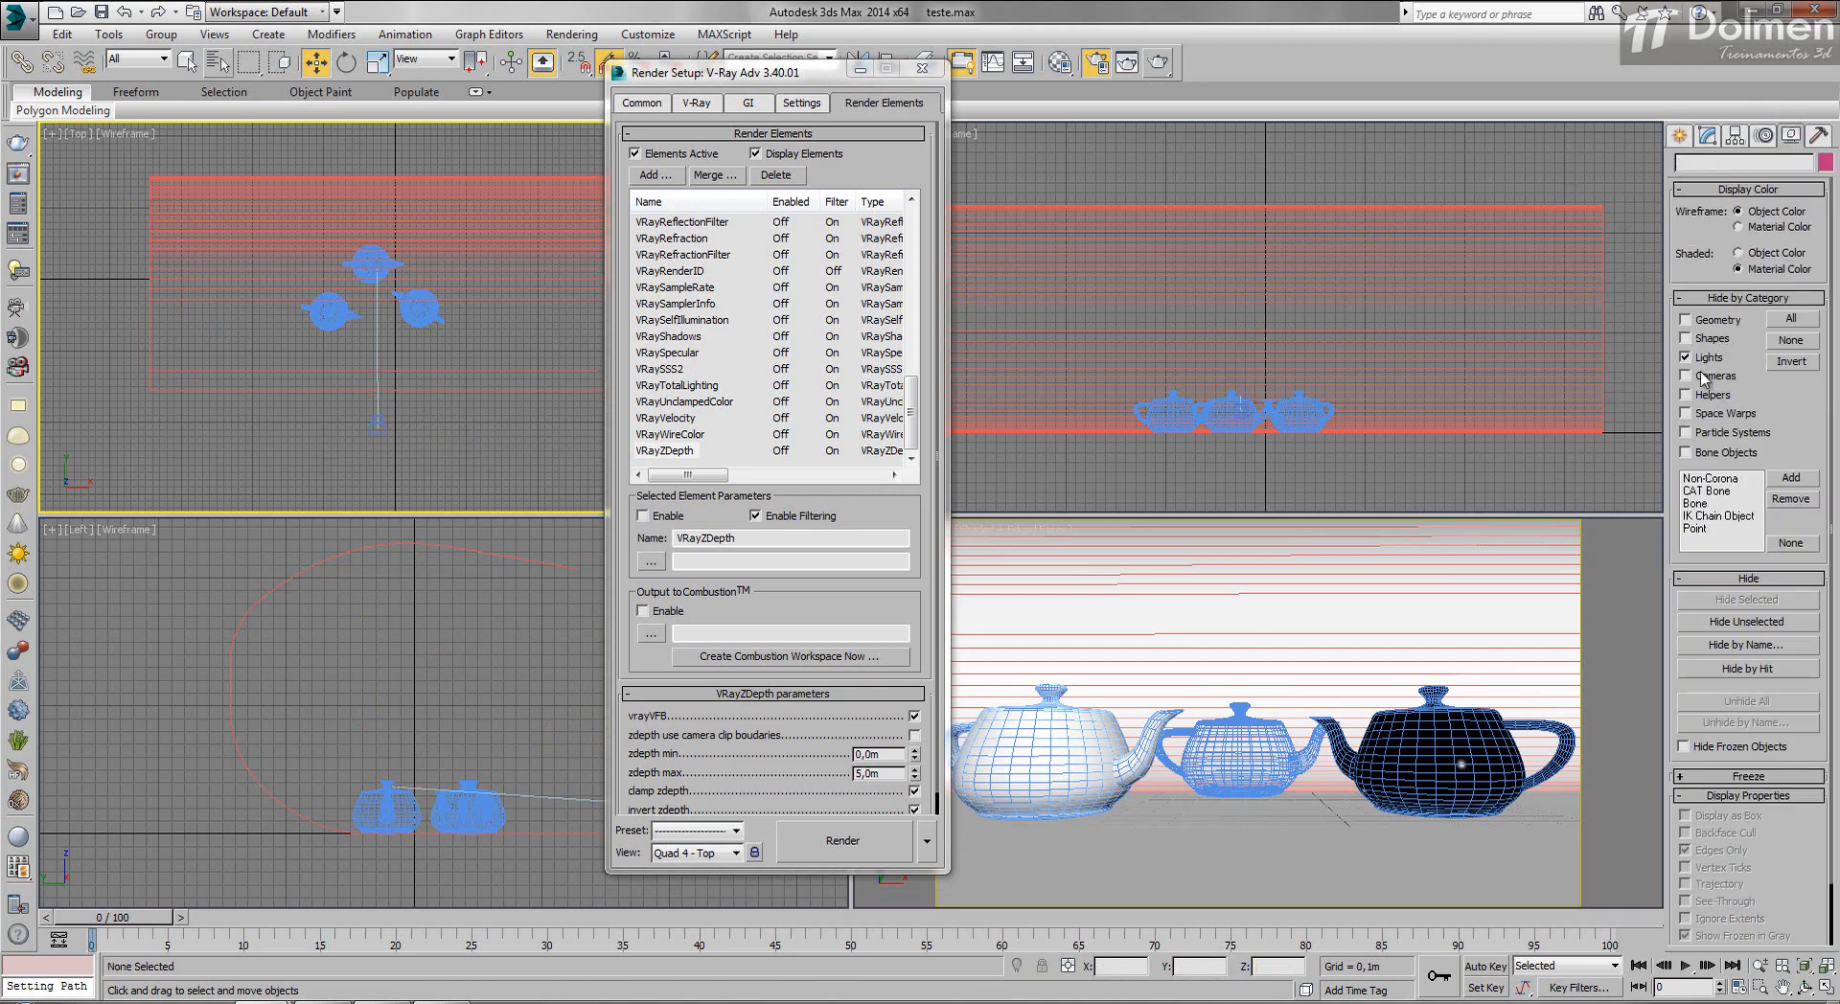
left_click(698, 446)
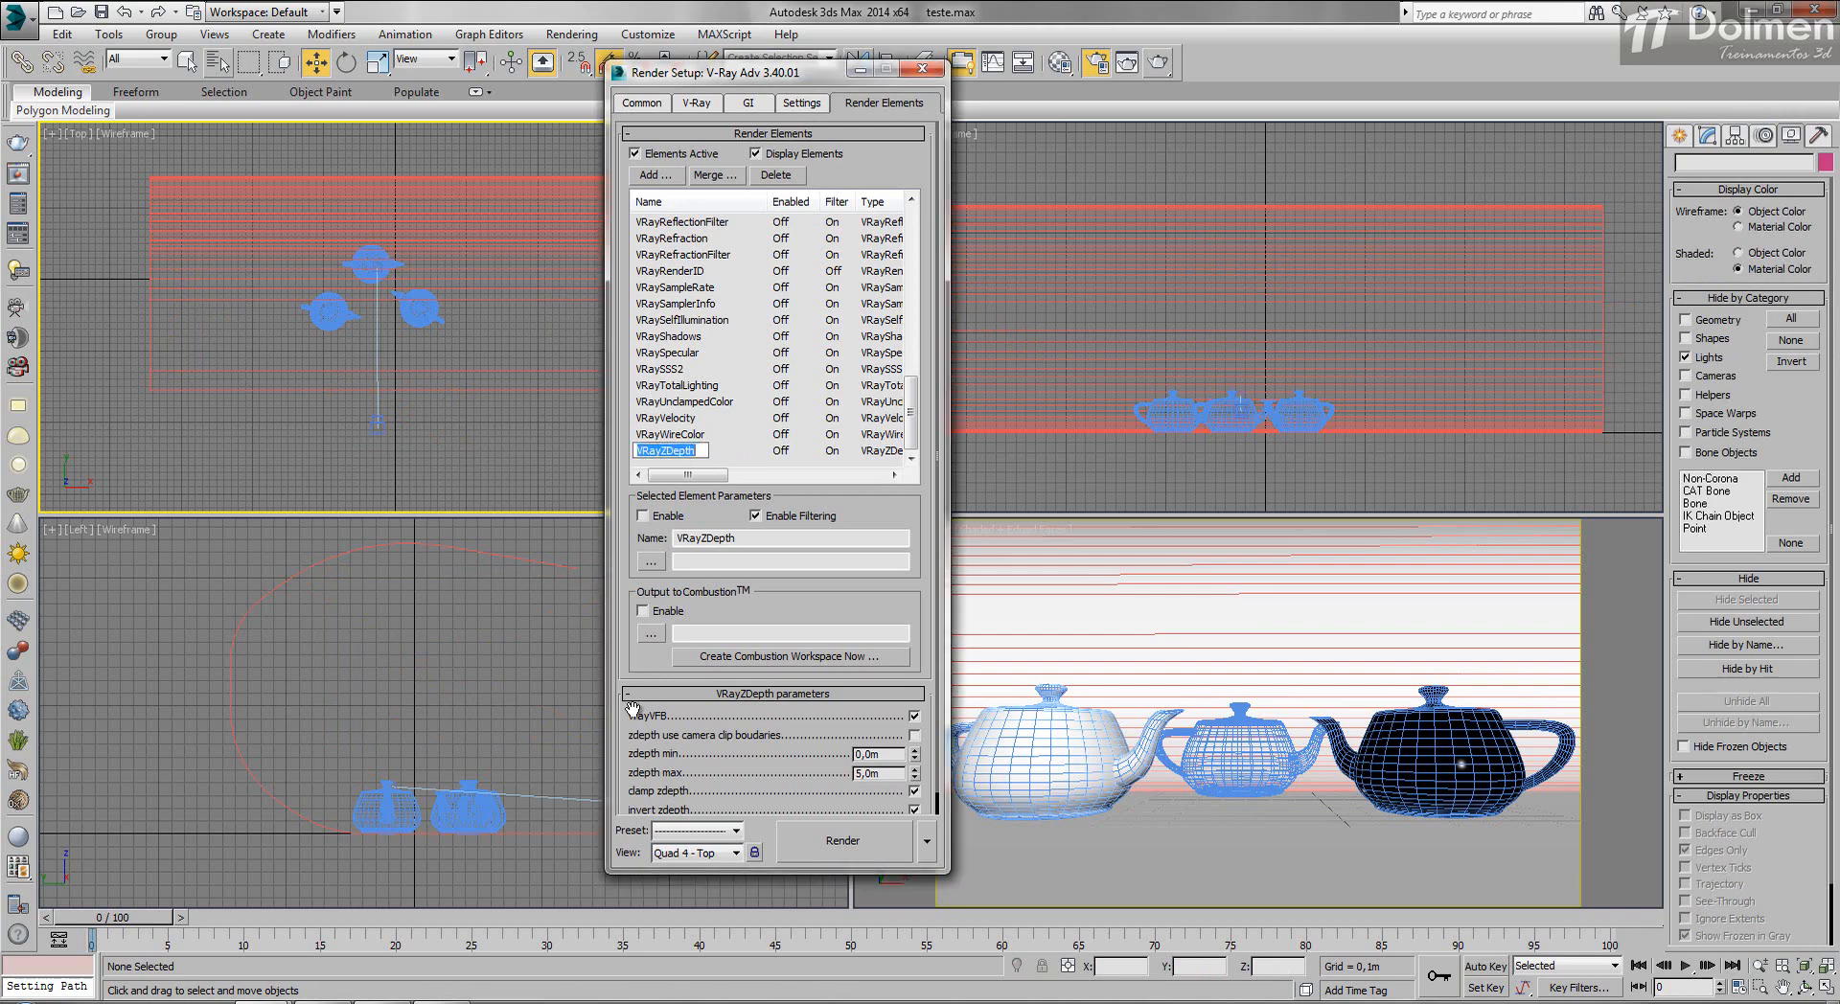
scroll(651, 671, "down", 1)
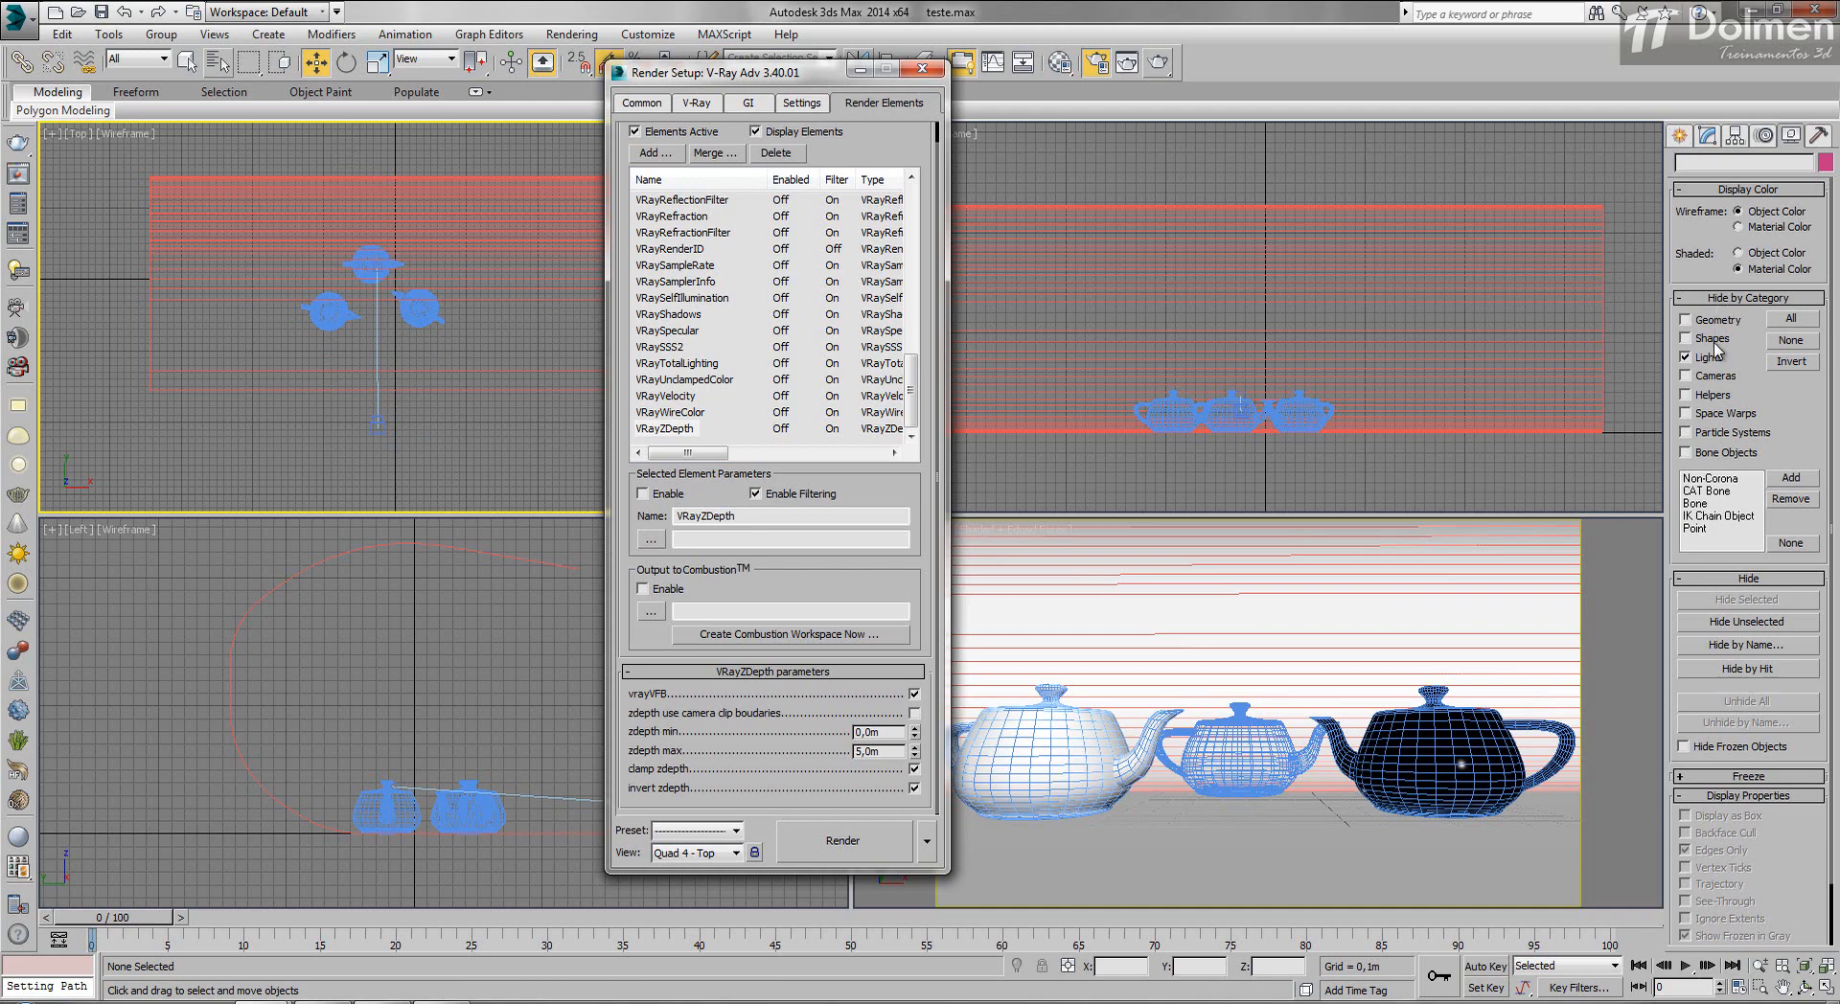
Create a thin box about 3.2 m long and 0.12 m wide in the Top view, running from the camera past the teapots.
left_click(1679, 137)
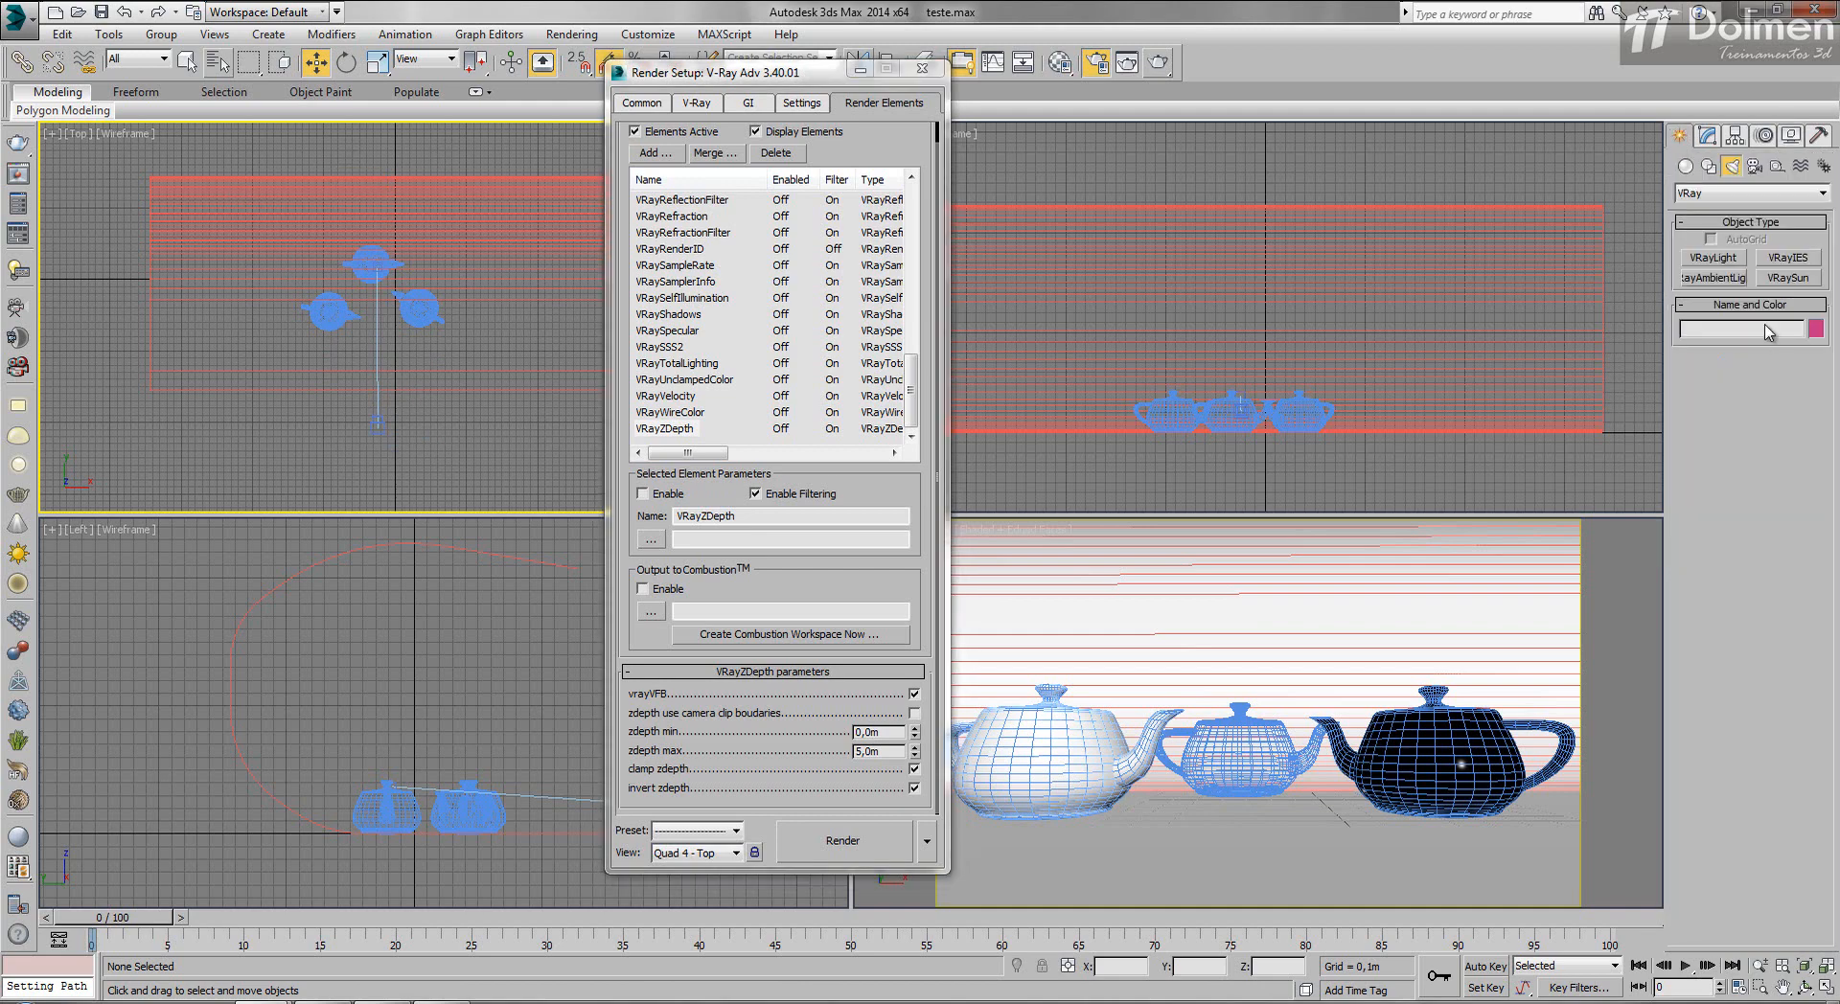
left_click(1684, 165)
left_click(1715, 259)
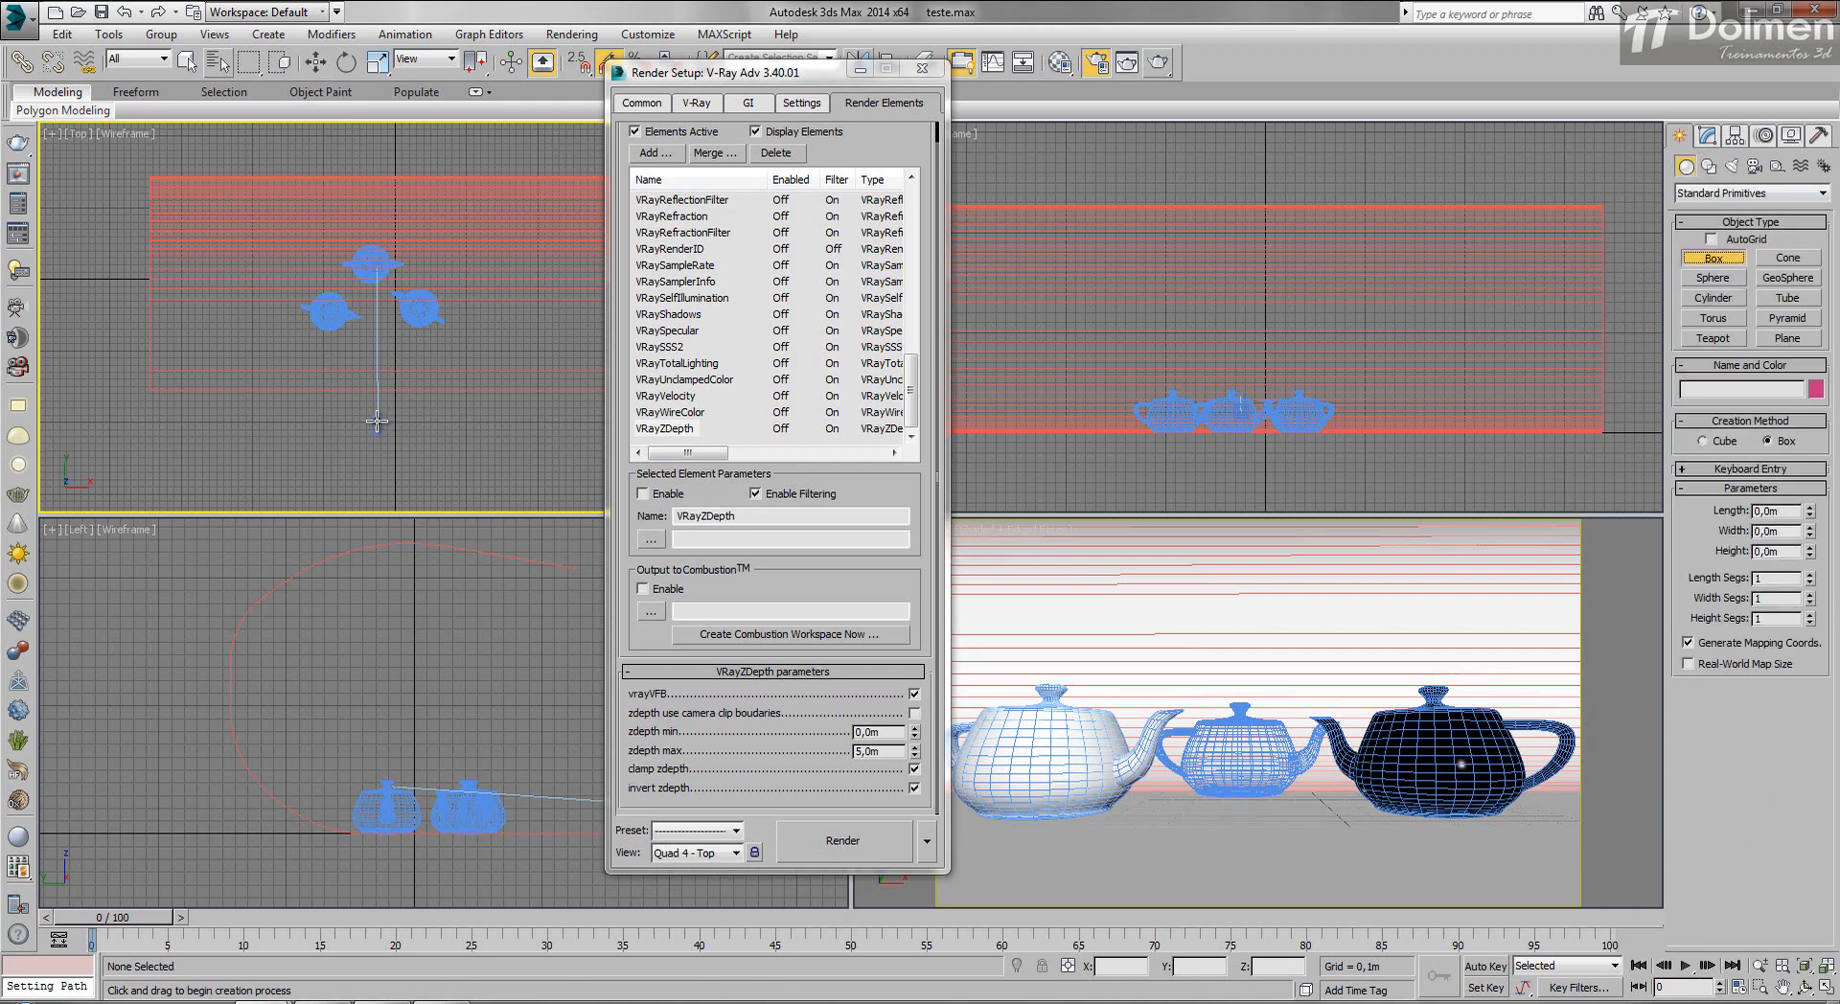
left_click_drag(373, 421, 382, 192)
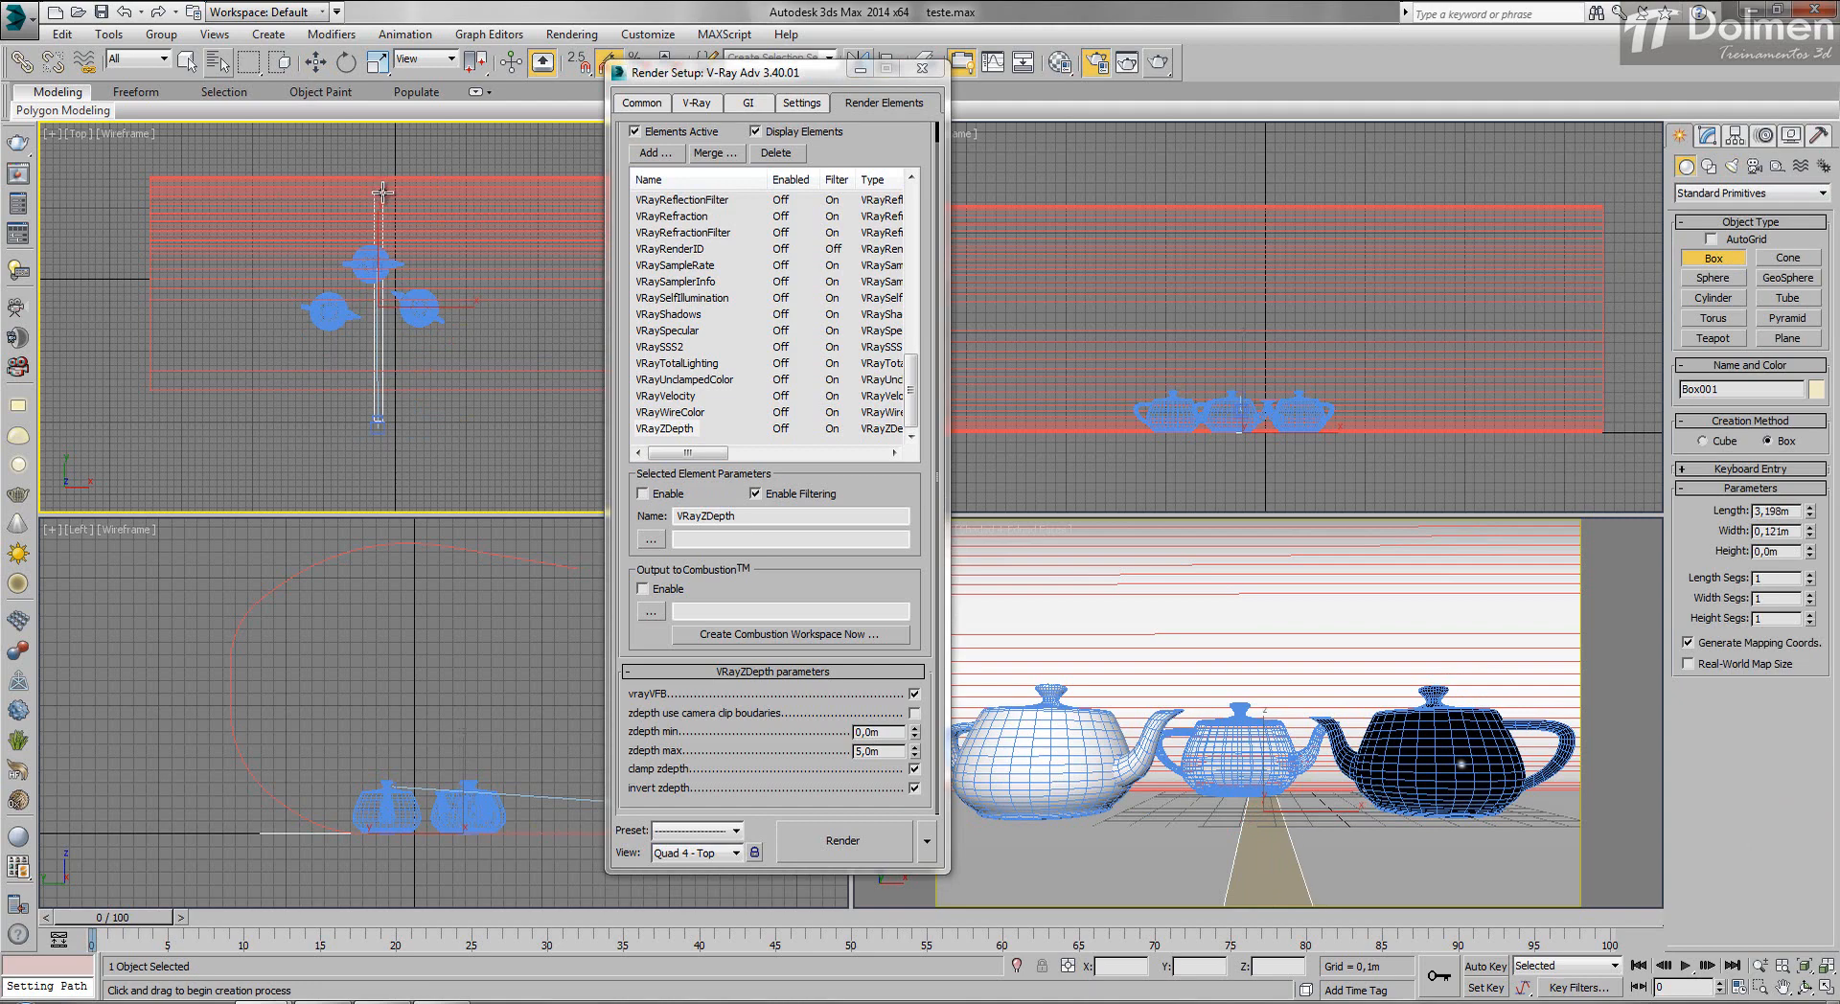
left_click(382, 190)
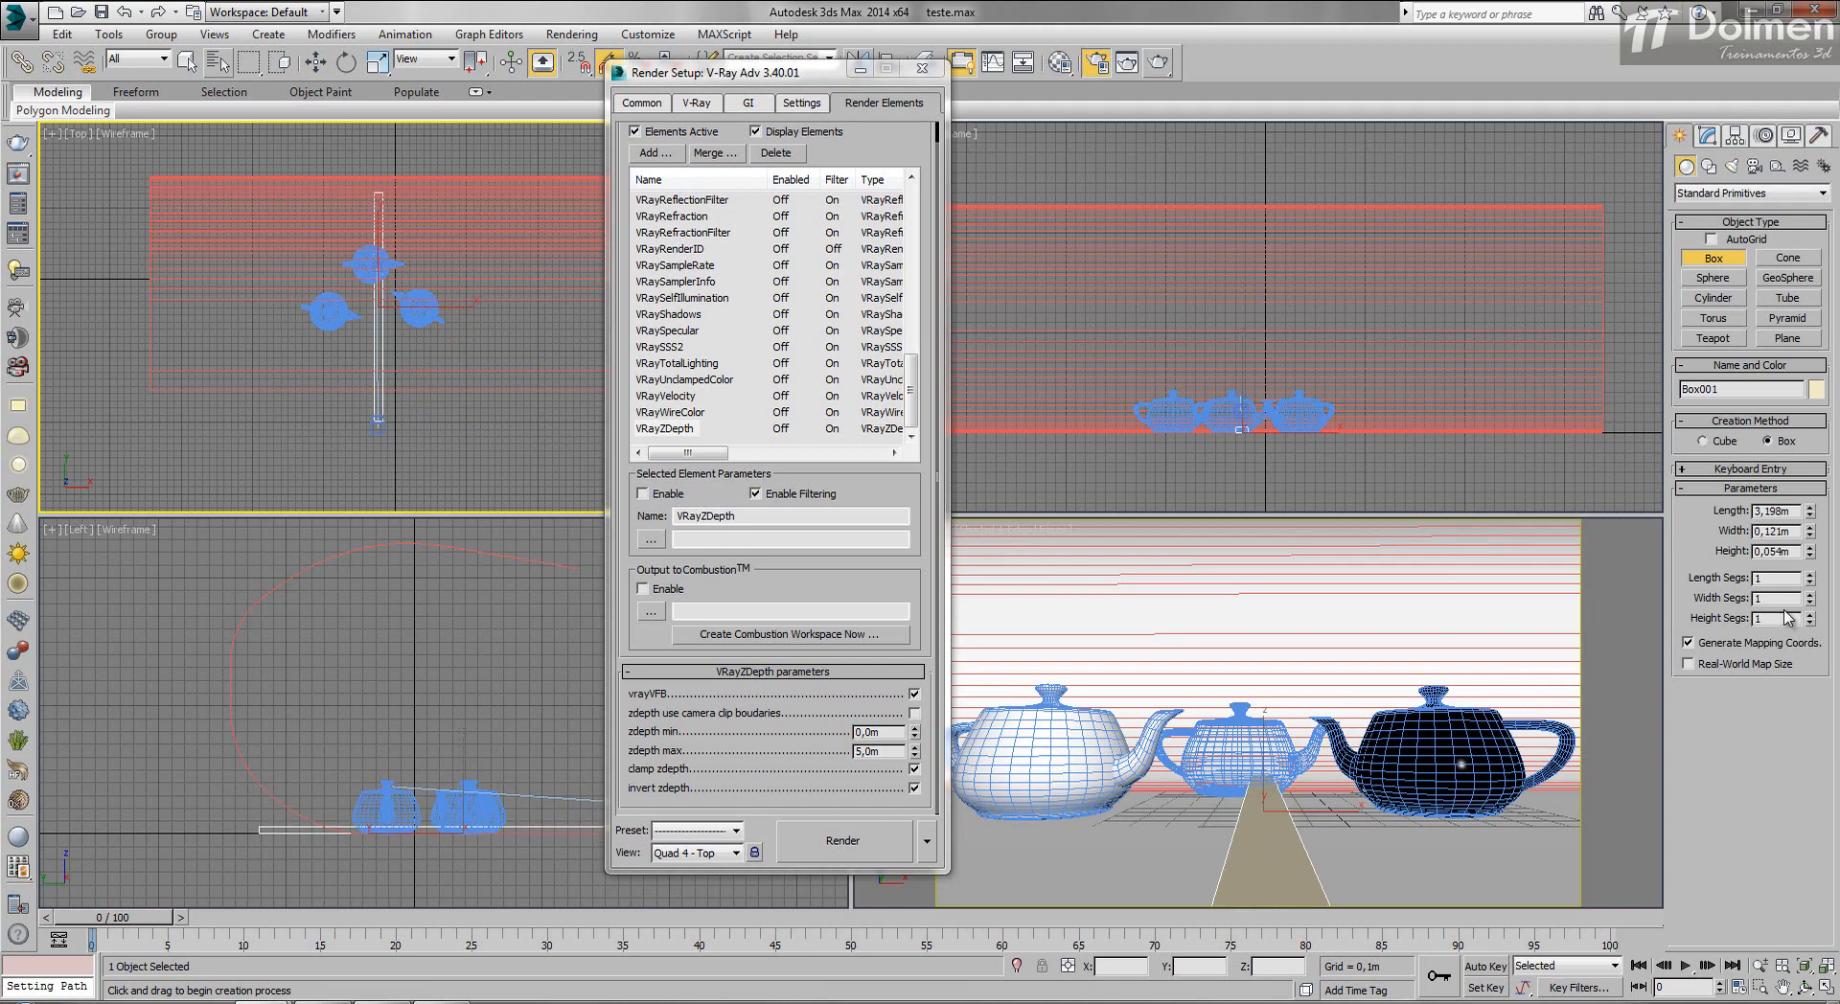
Set the VRayZDepth element's maximum depth to 3,0 m and delete the measuring box from the scene.
double_click(1797, 510)
double_click(859, 752)
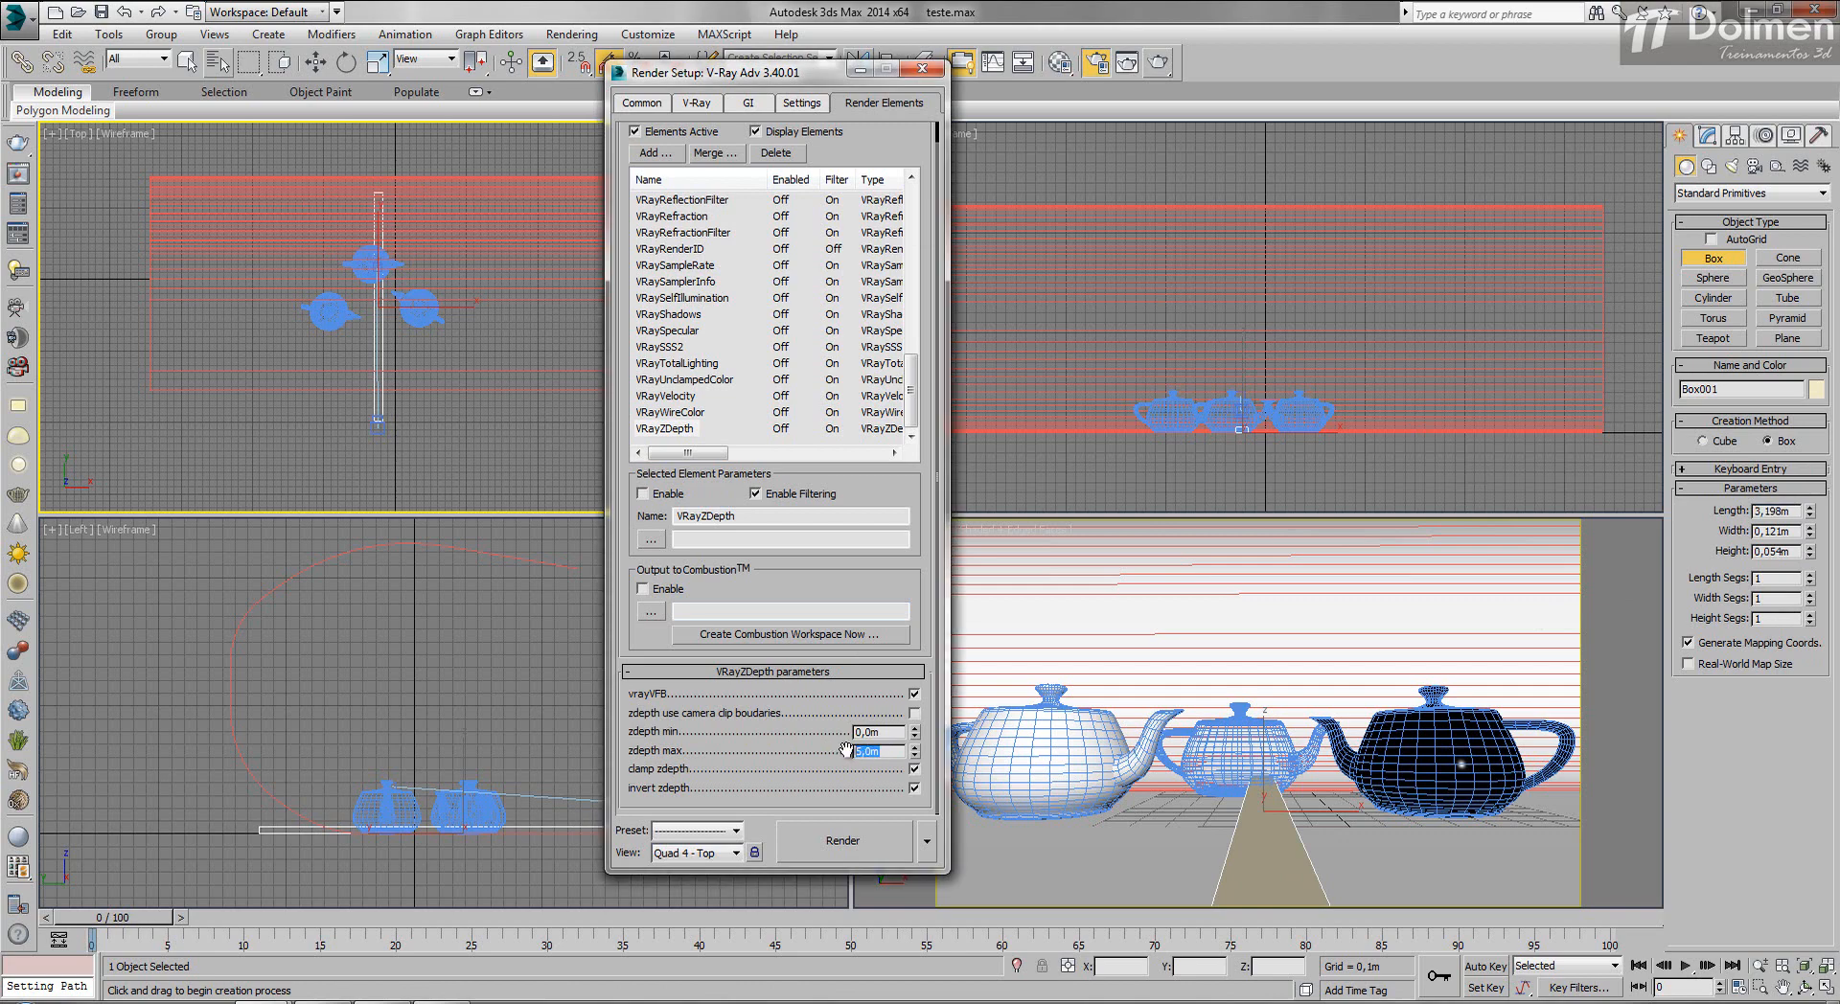
key("Return")
right_click(455, 373)
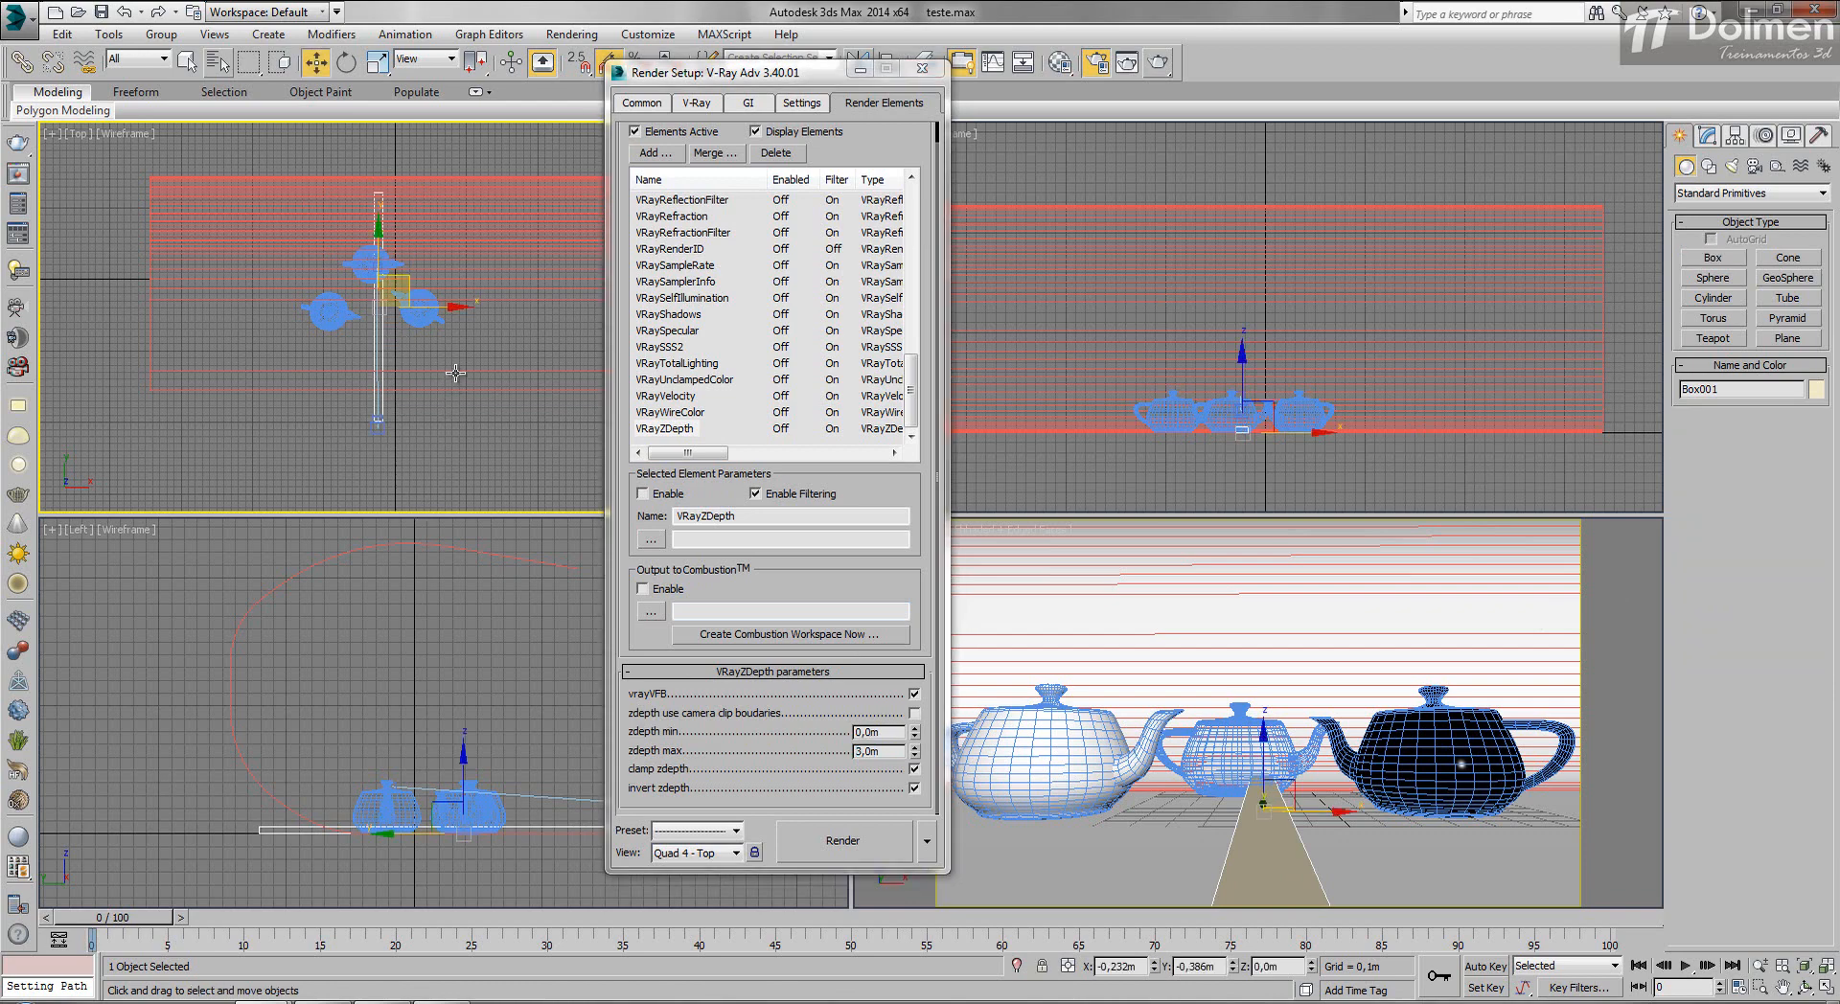
left_click(455, 373)
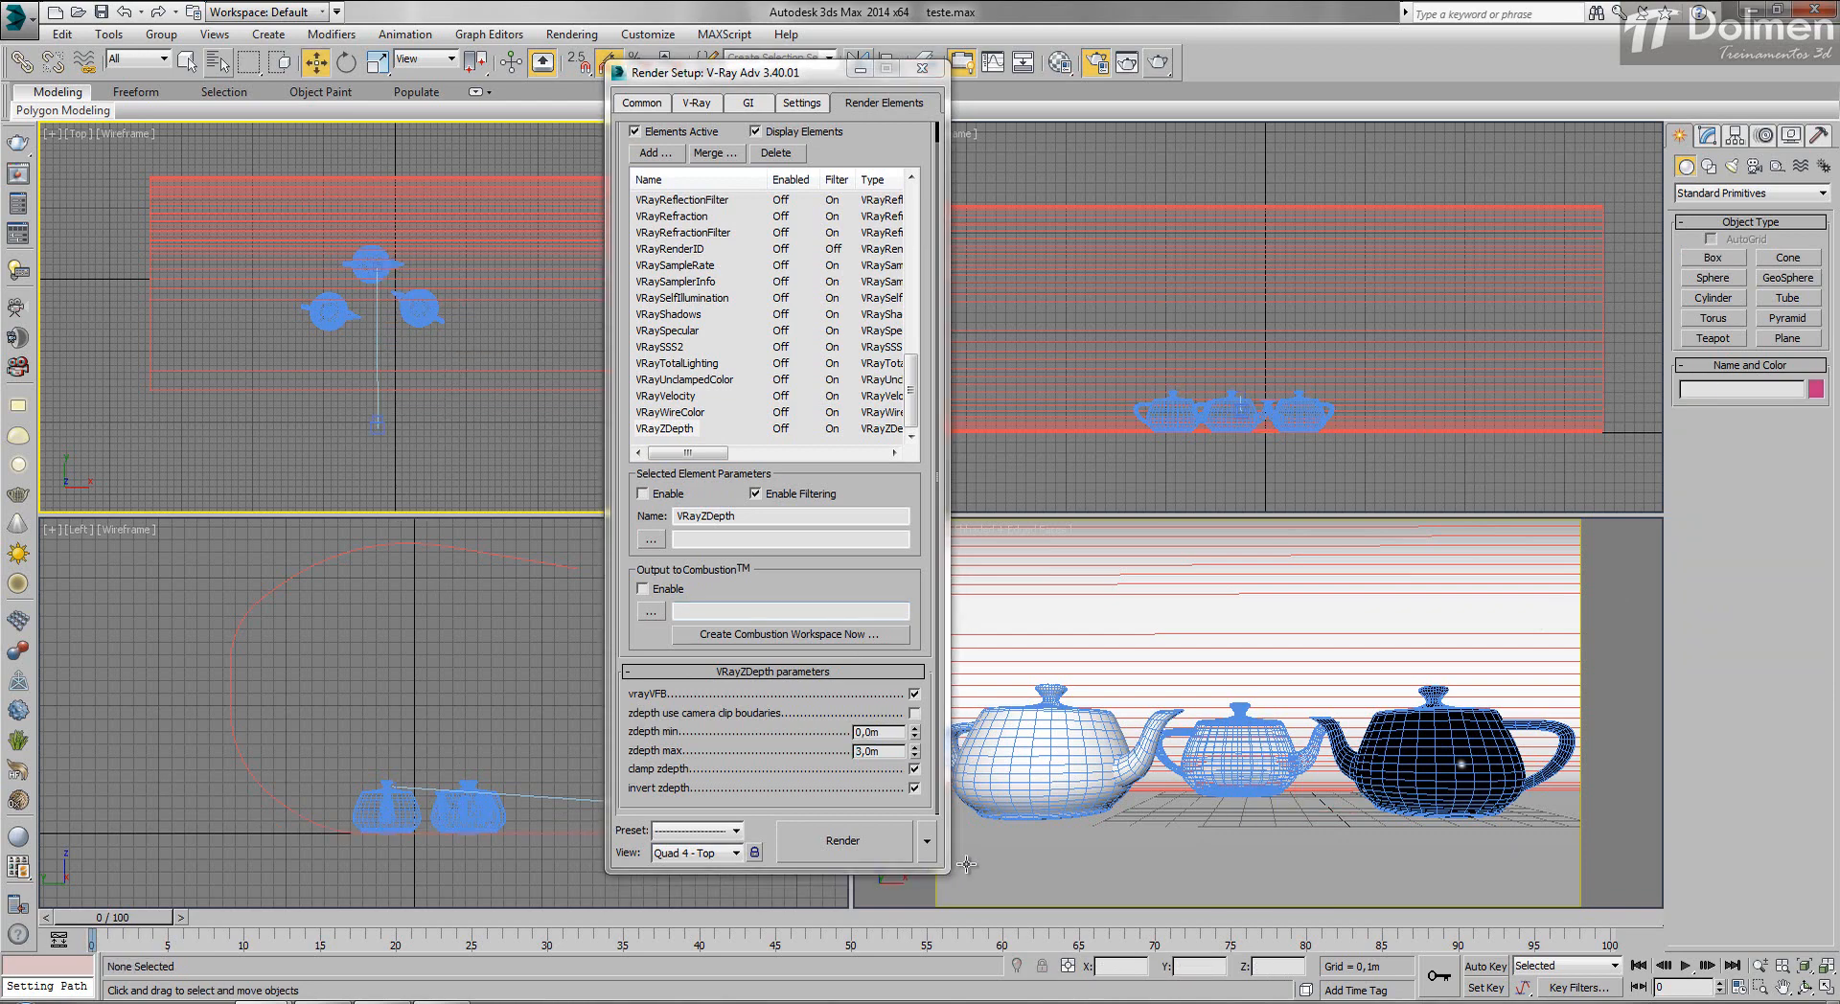
Render the VRayCam001 camera view with the render elements and place the V-Ray frame buffer clear of the side panels.
left_click(697, 429)
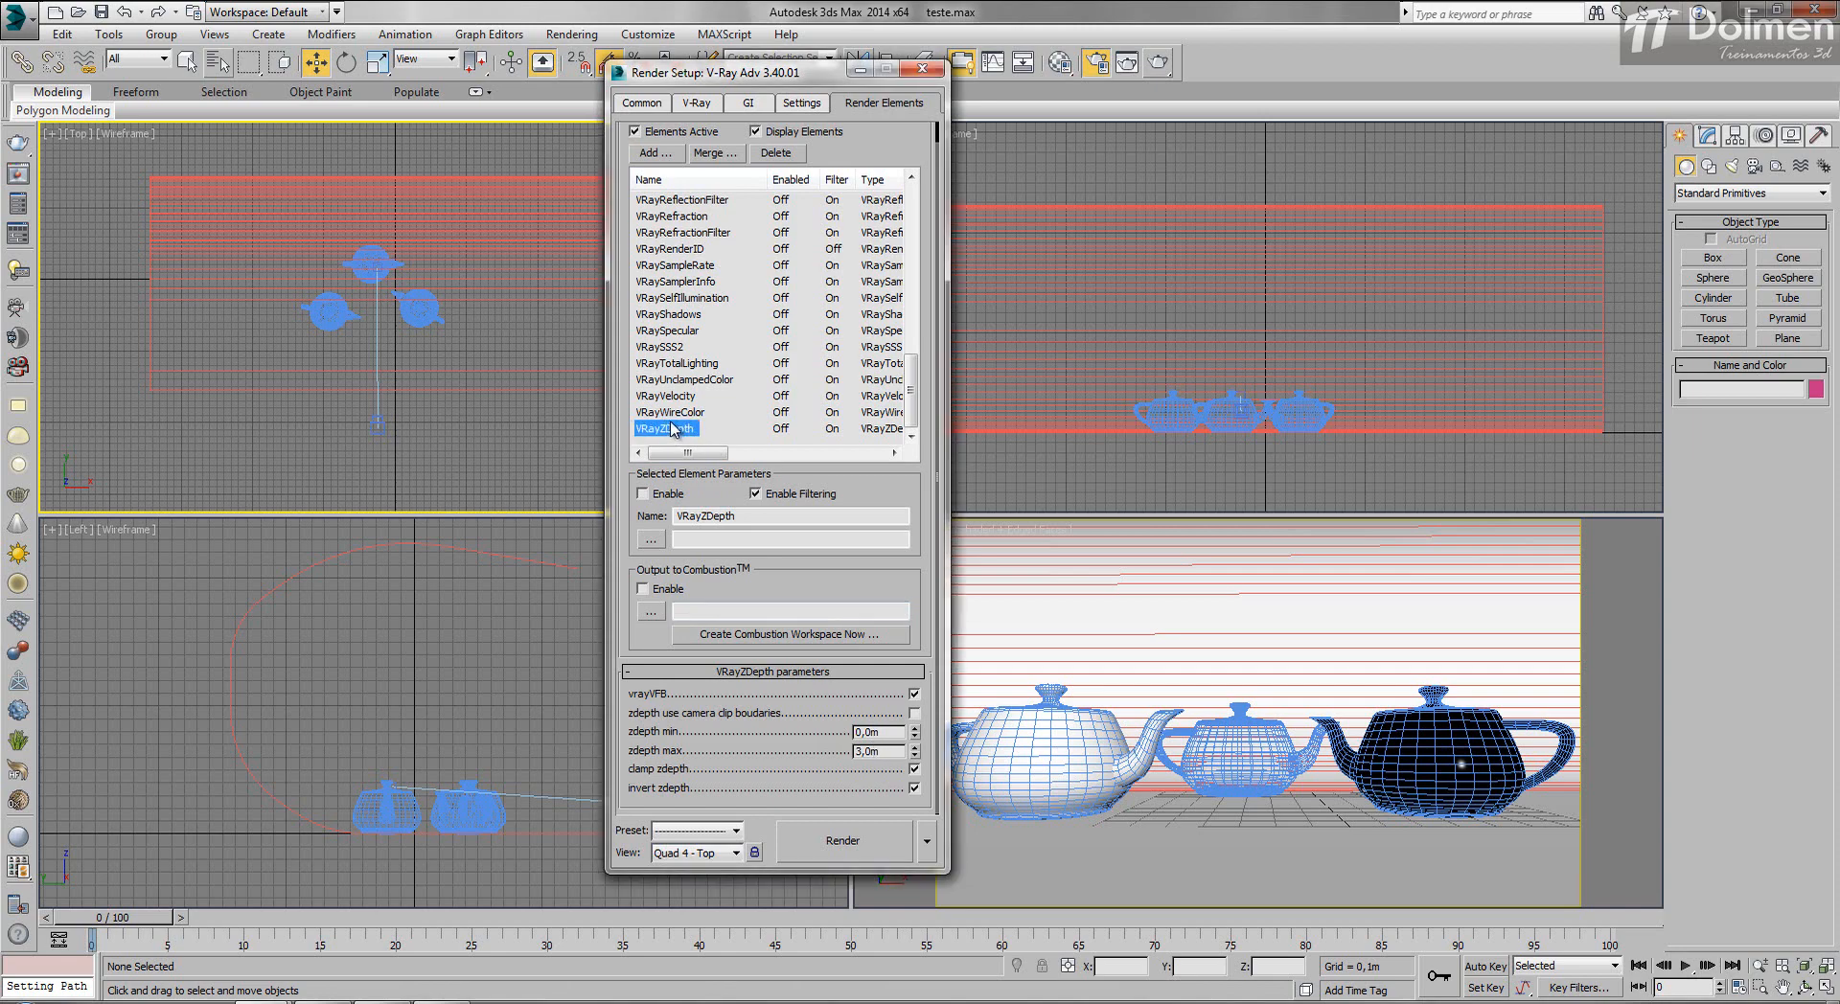
left_click_drag(911, 398, 912, 210)
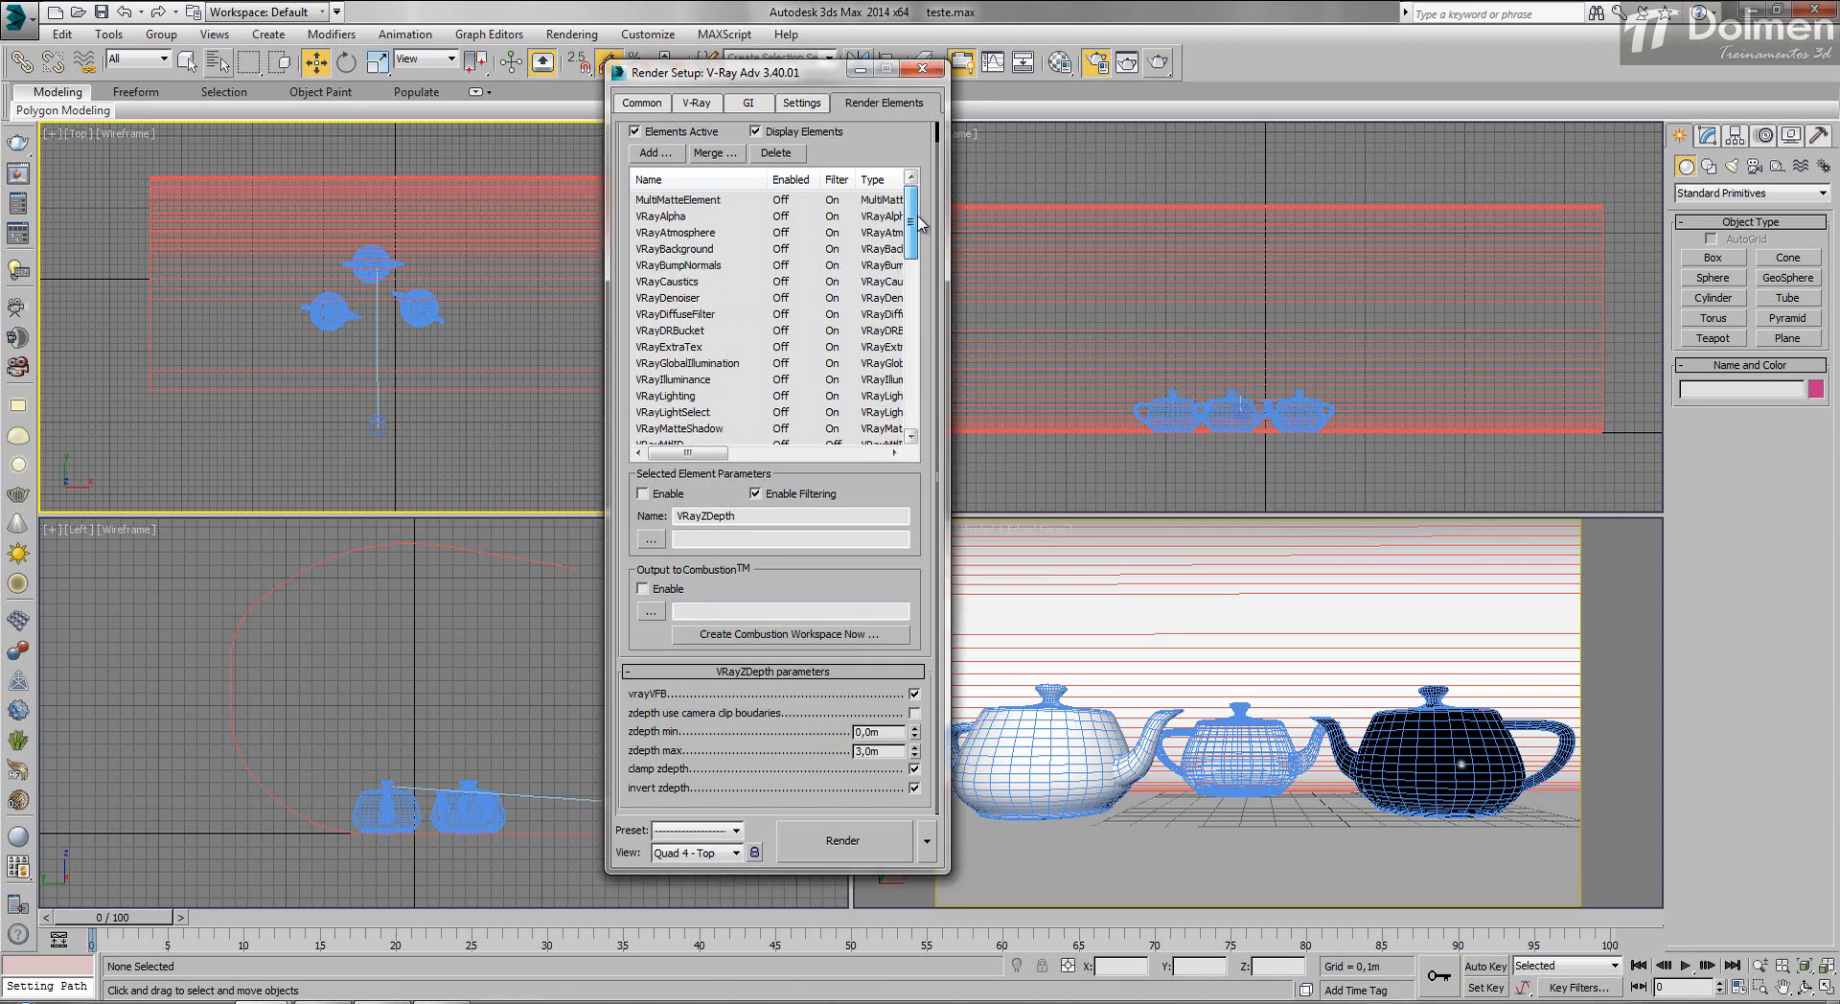
left_click(1220, 615)
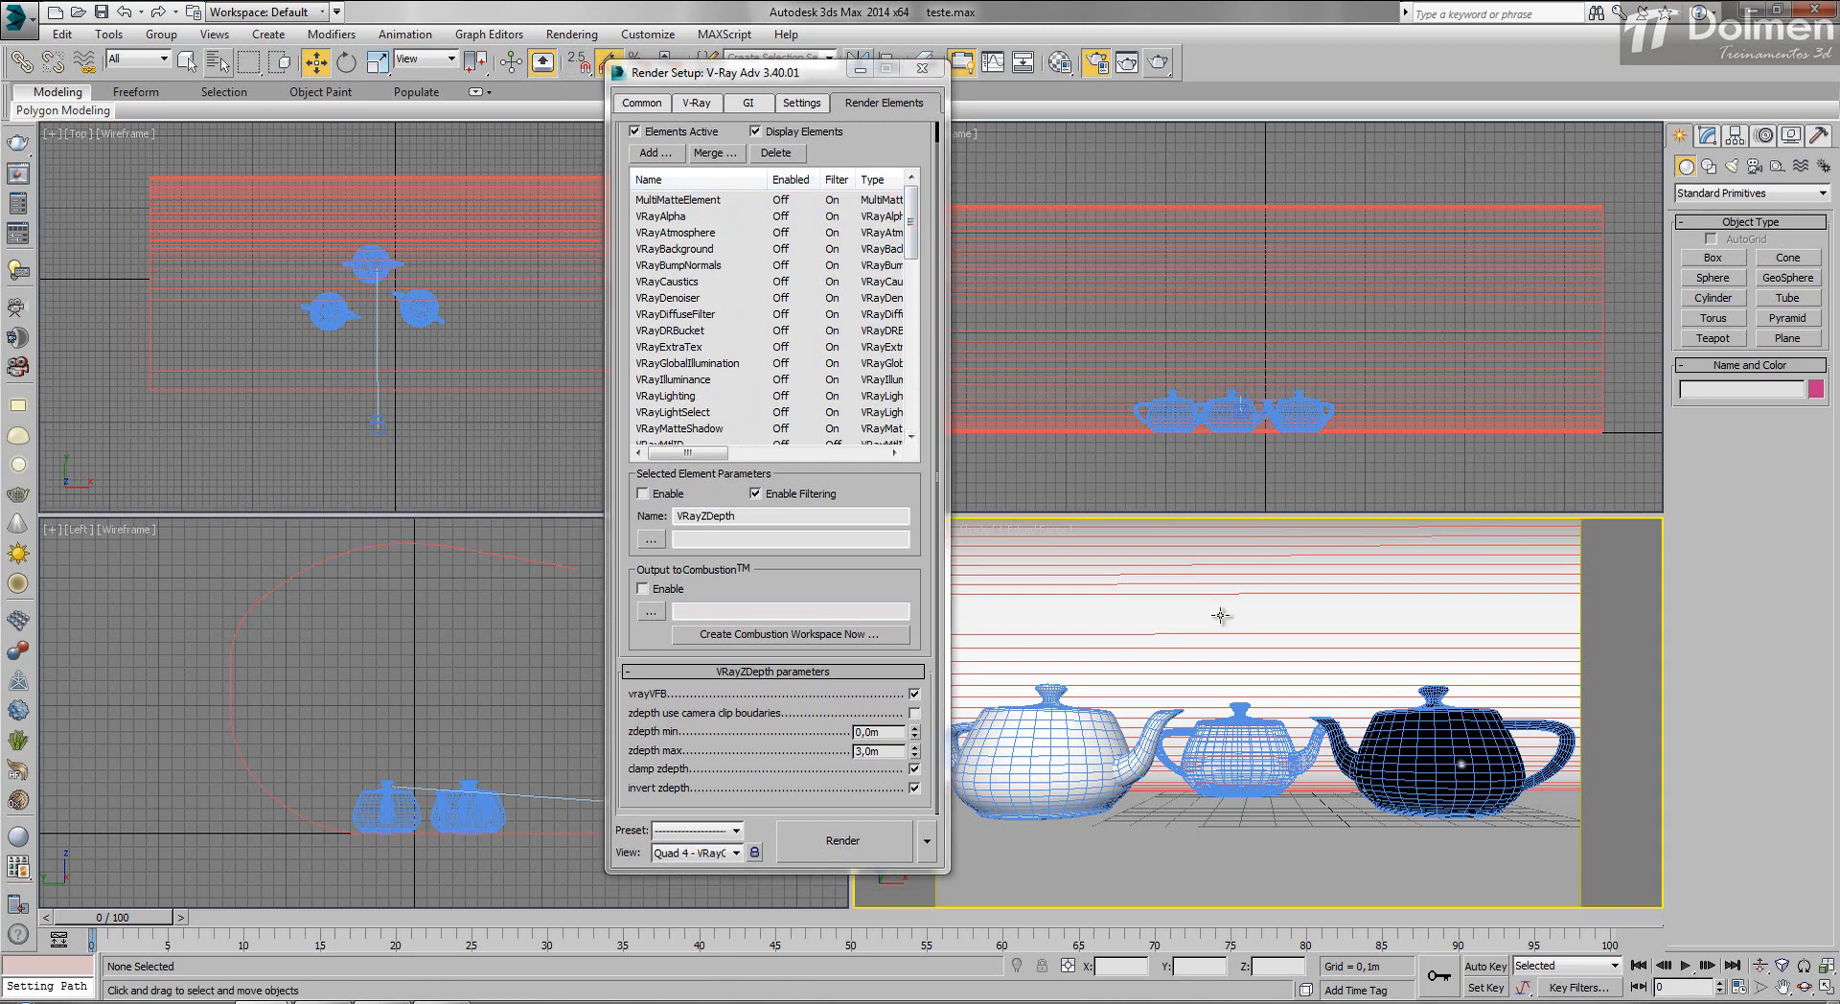
left_click(843, 841)
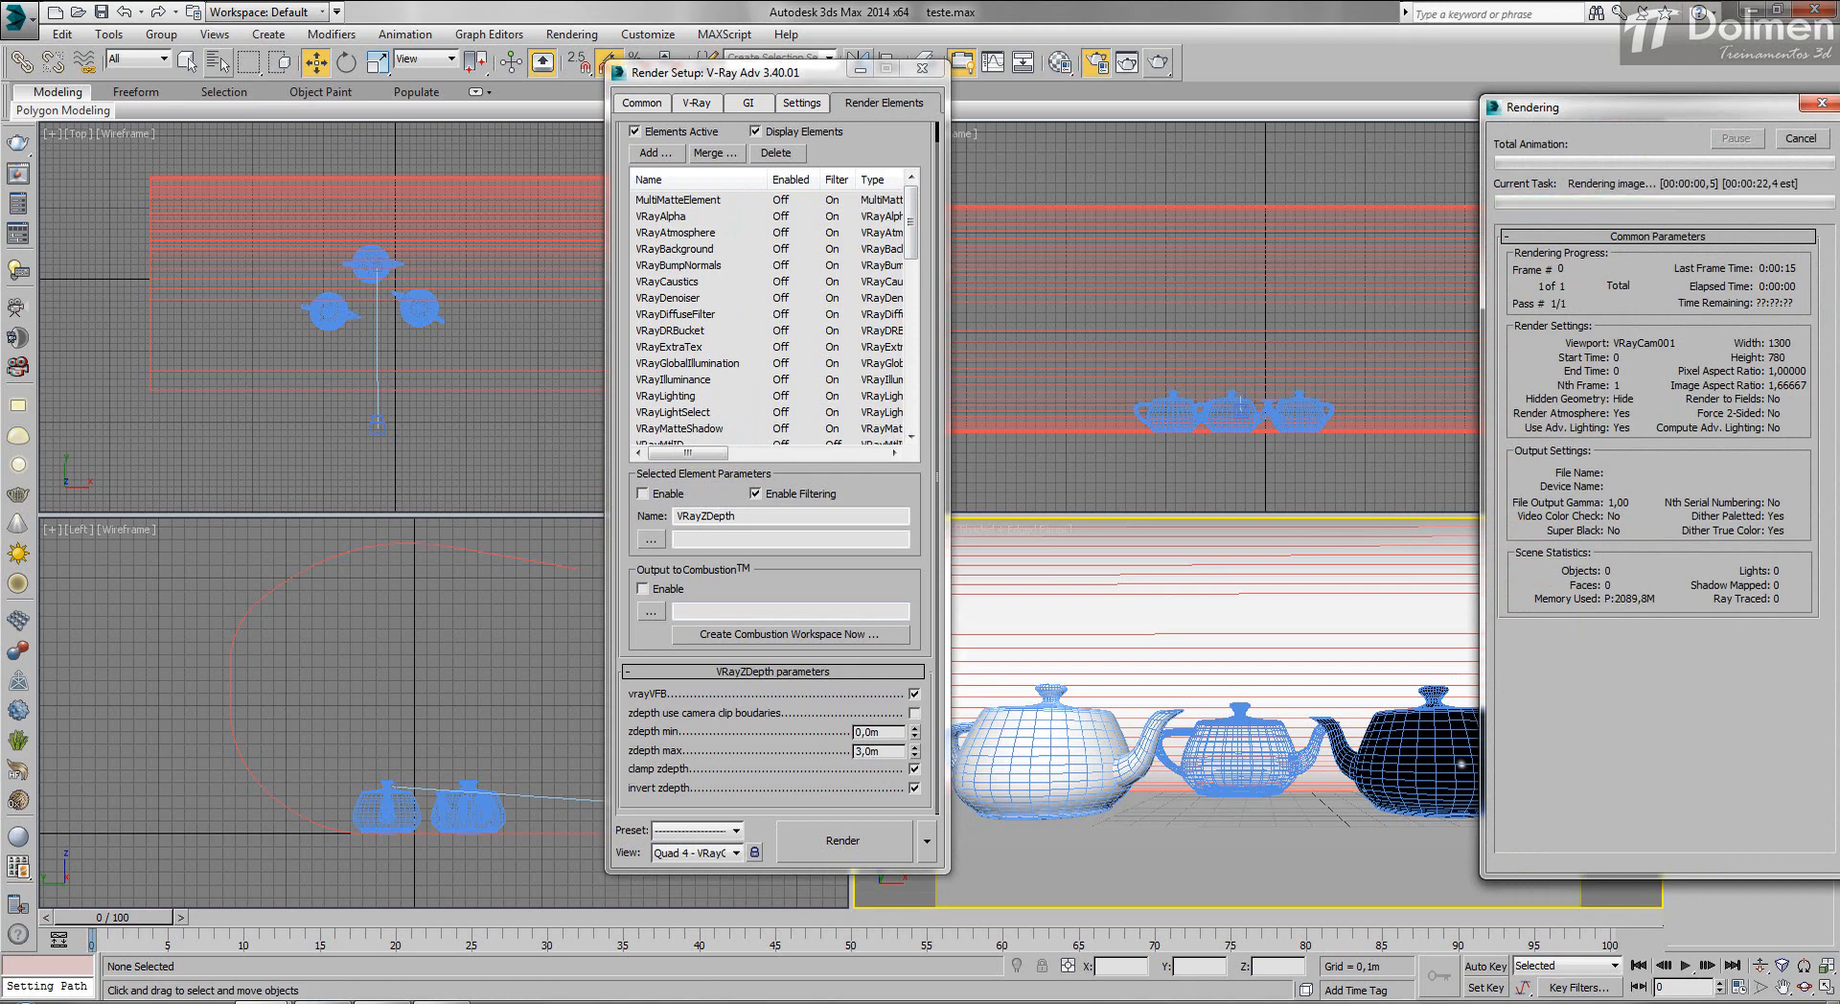
mouse_move(266, 1002)
left_click(343, 946)
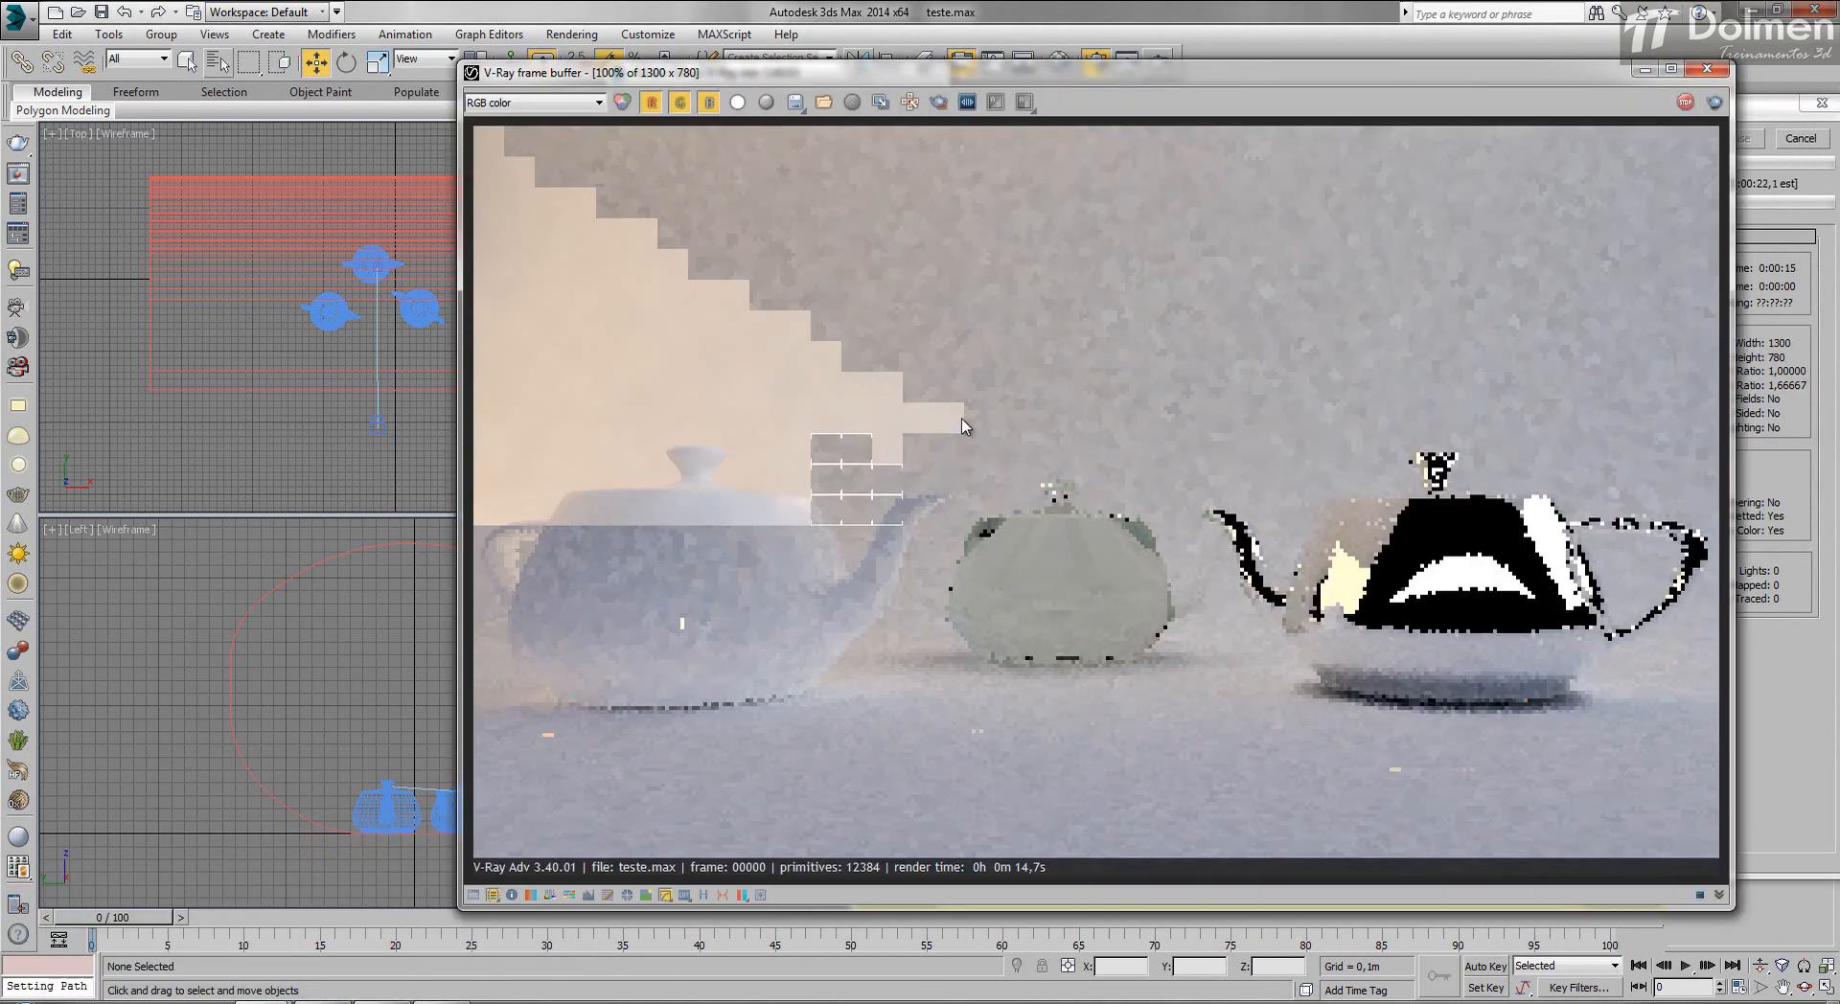
left_click_drag(1055, 79, 945, 68)
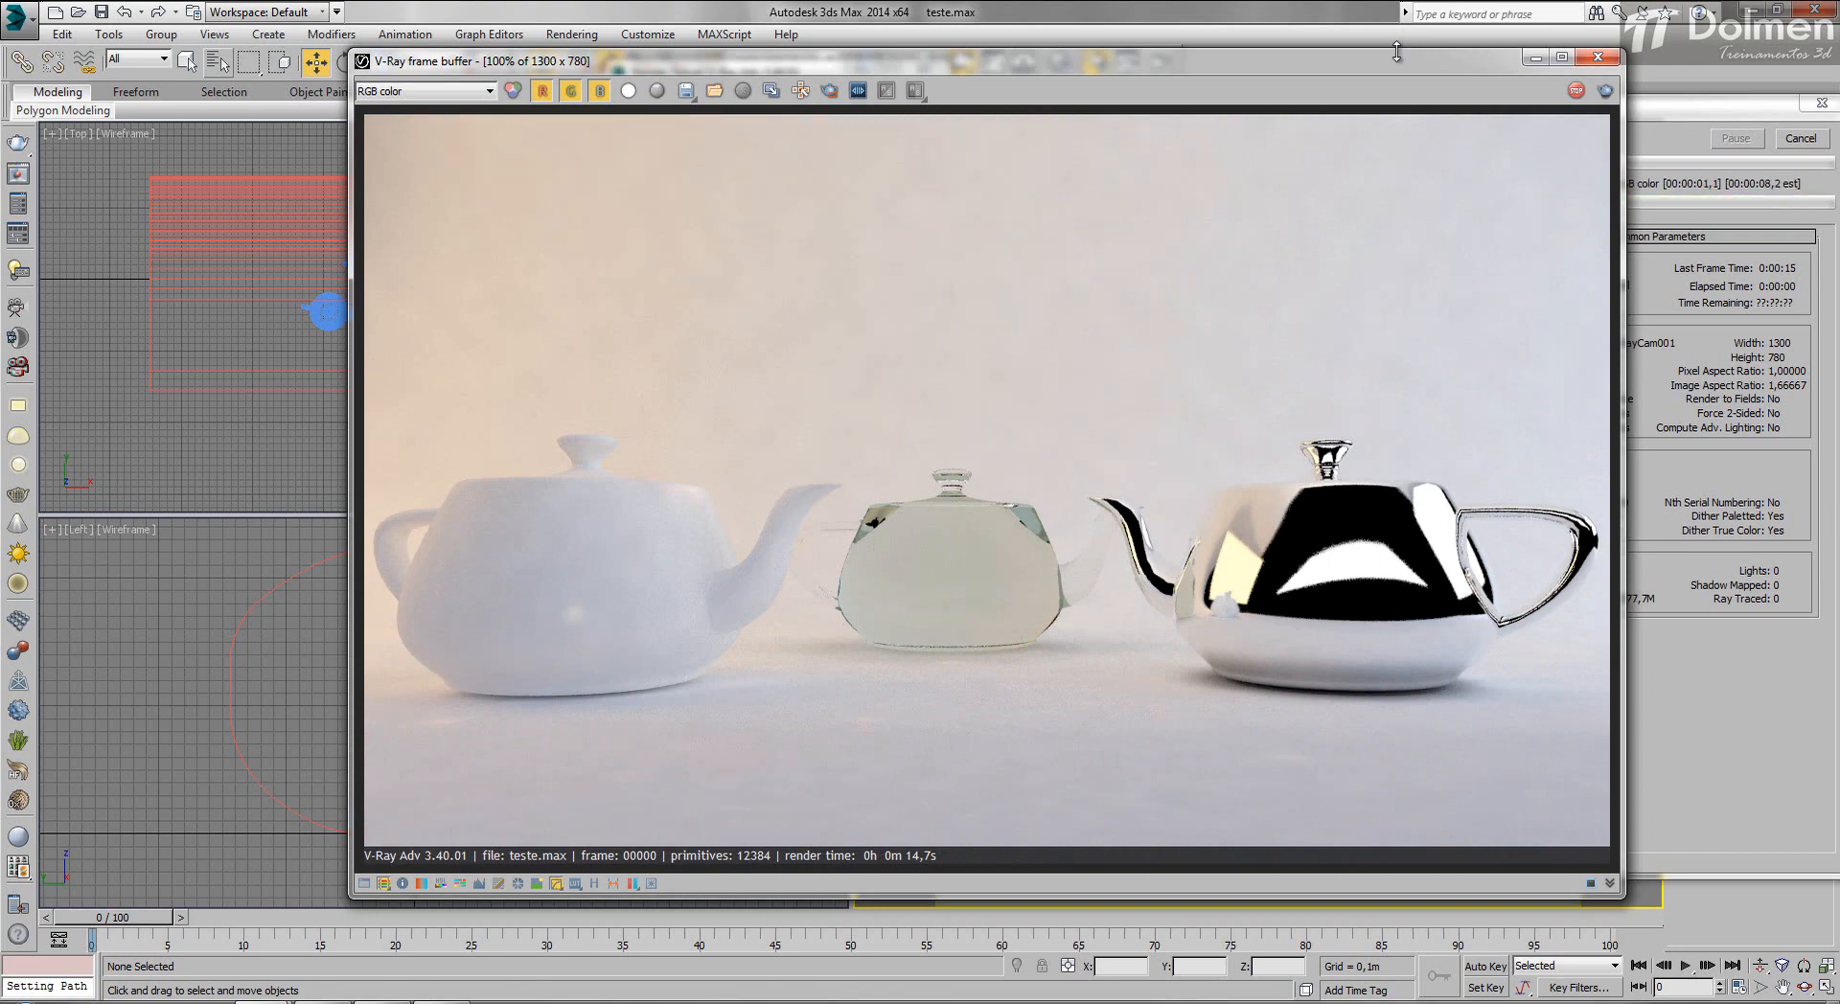
left_click(1729, 120)
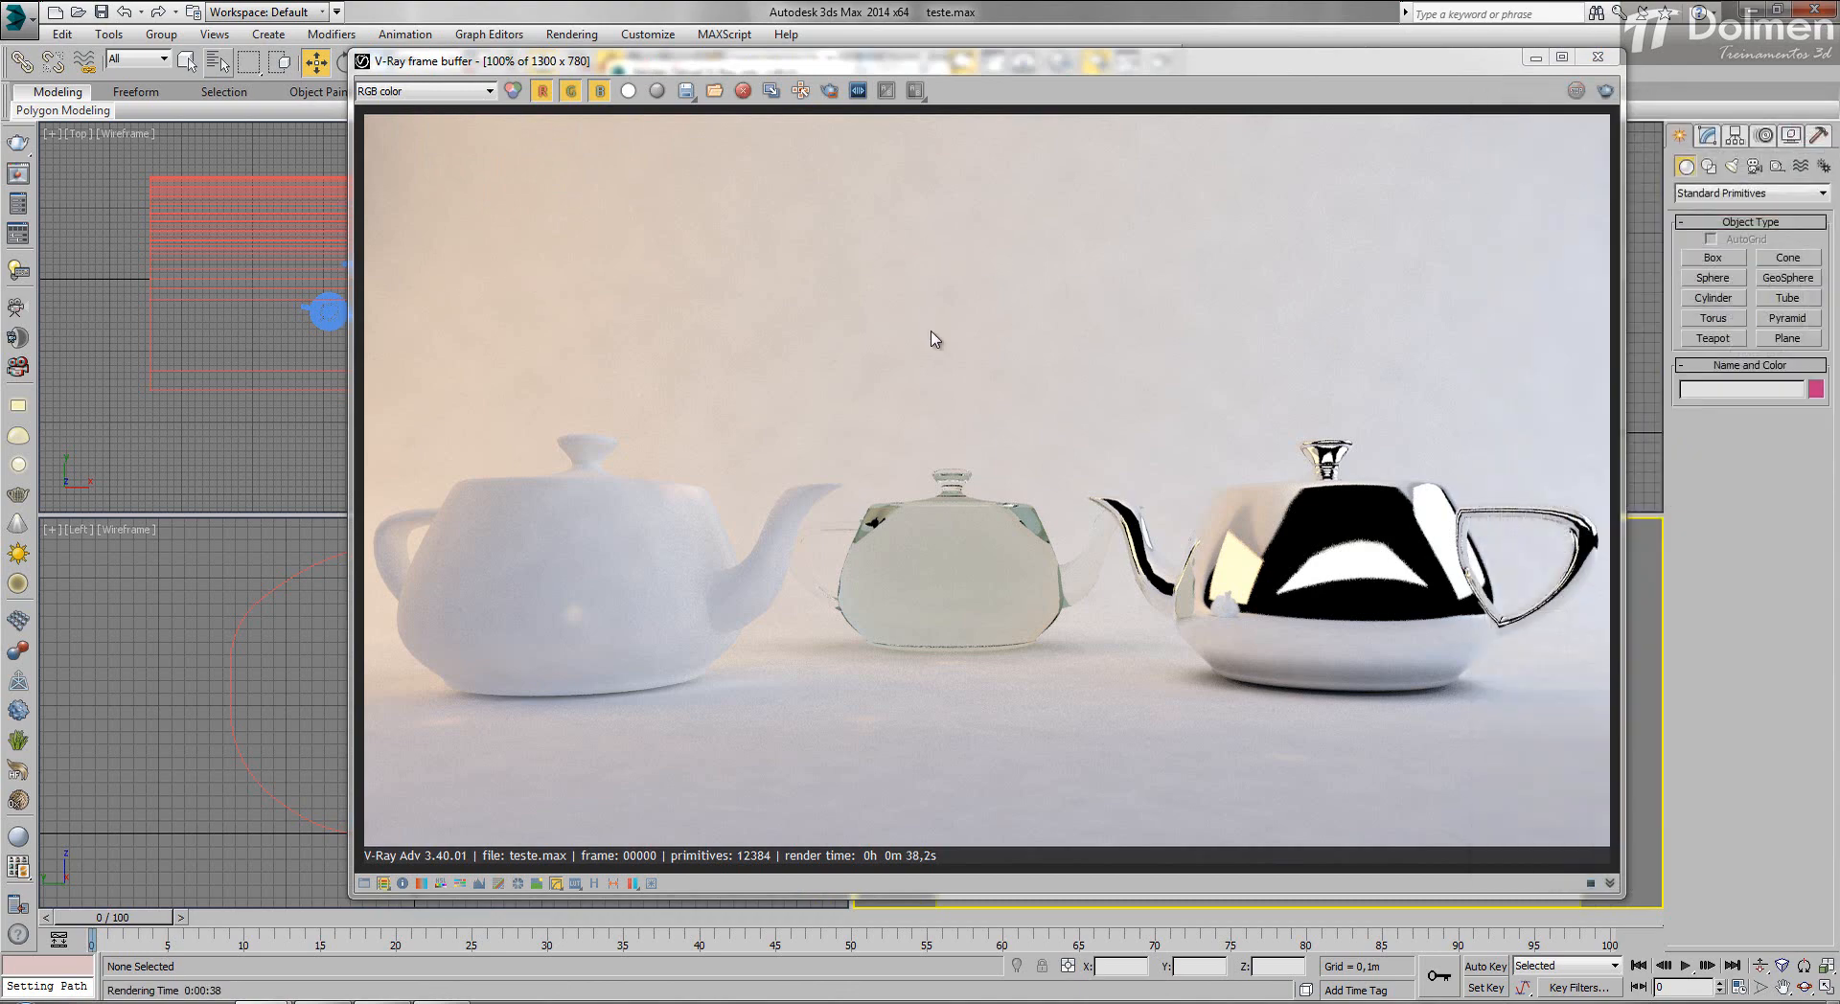
left_click_drag(1156, 65, 978, 112)
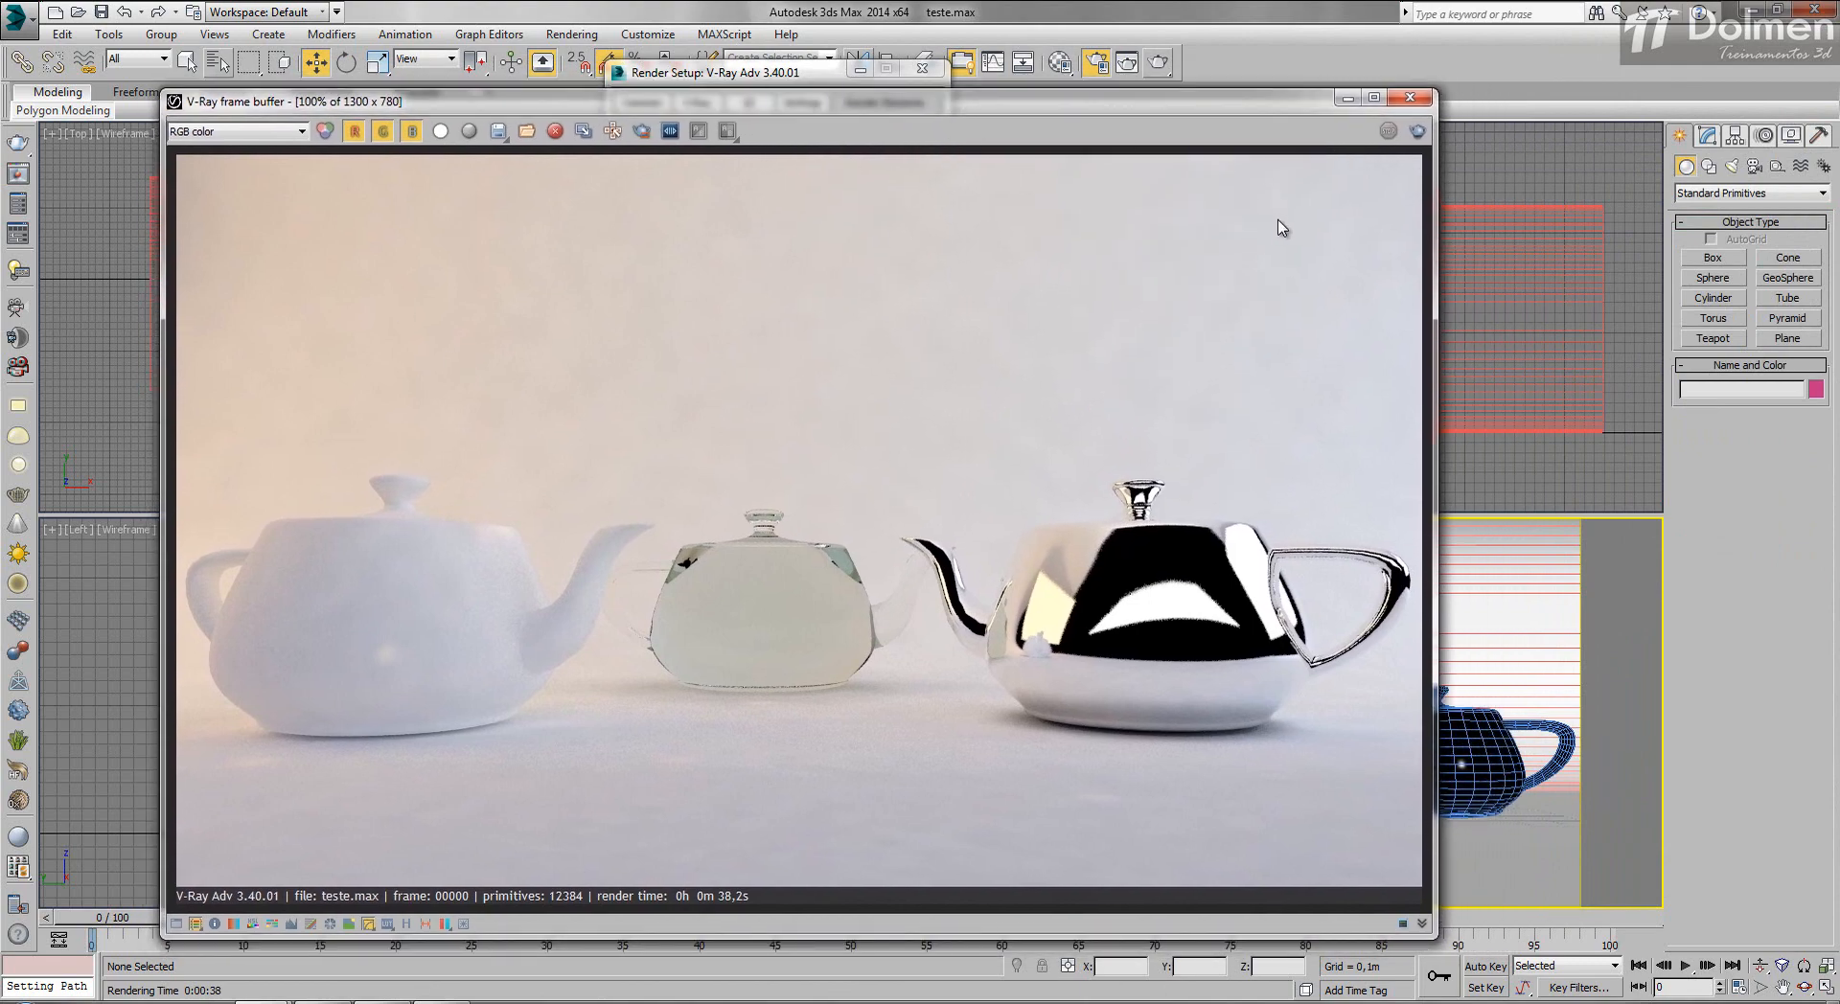
Examine the rendered passes one by one in the frame buffer, from Alpha and MultiMatteElement through VRayDenoiser.
left_click(284, 133)
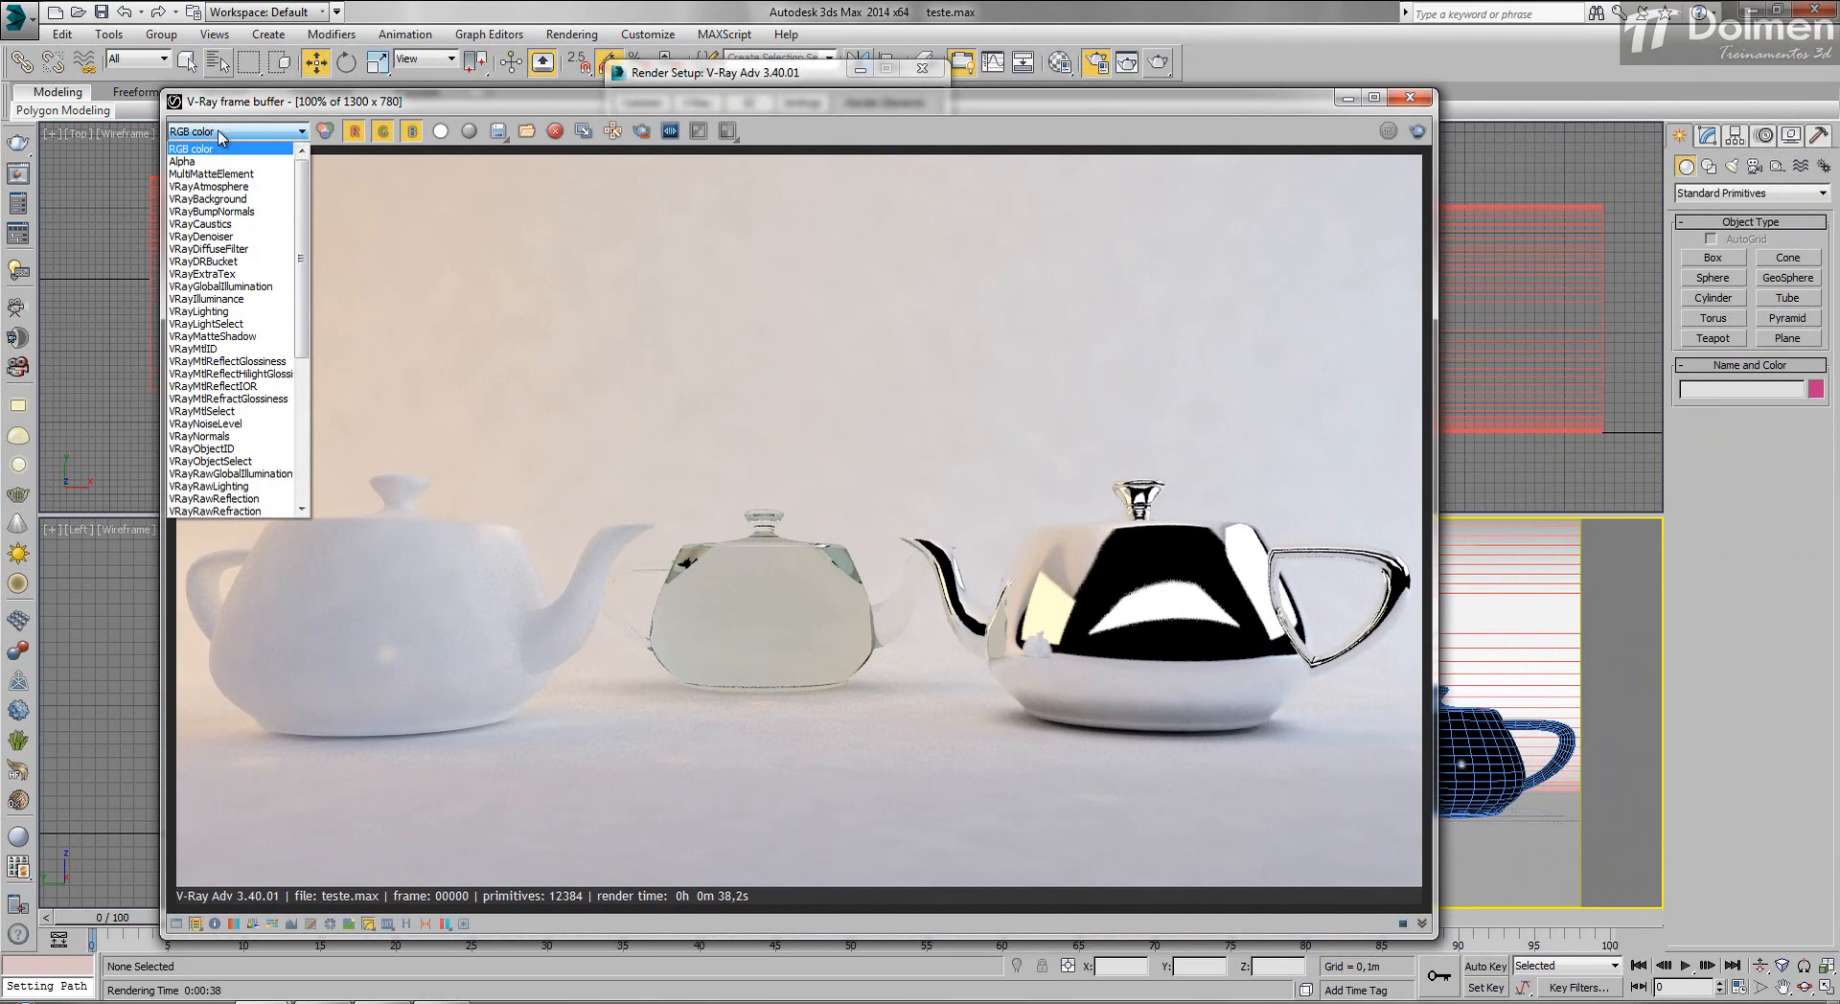
mouse_move(303, 188)
left_mouse_down()
mouse_move(301, 271)
mouse_move(304, 167)
left_mouse_up()
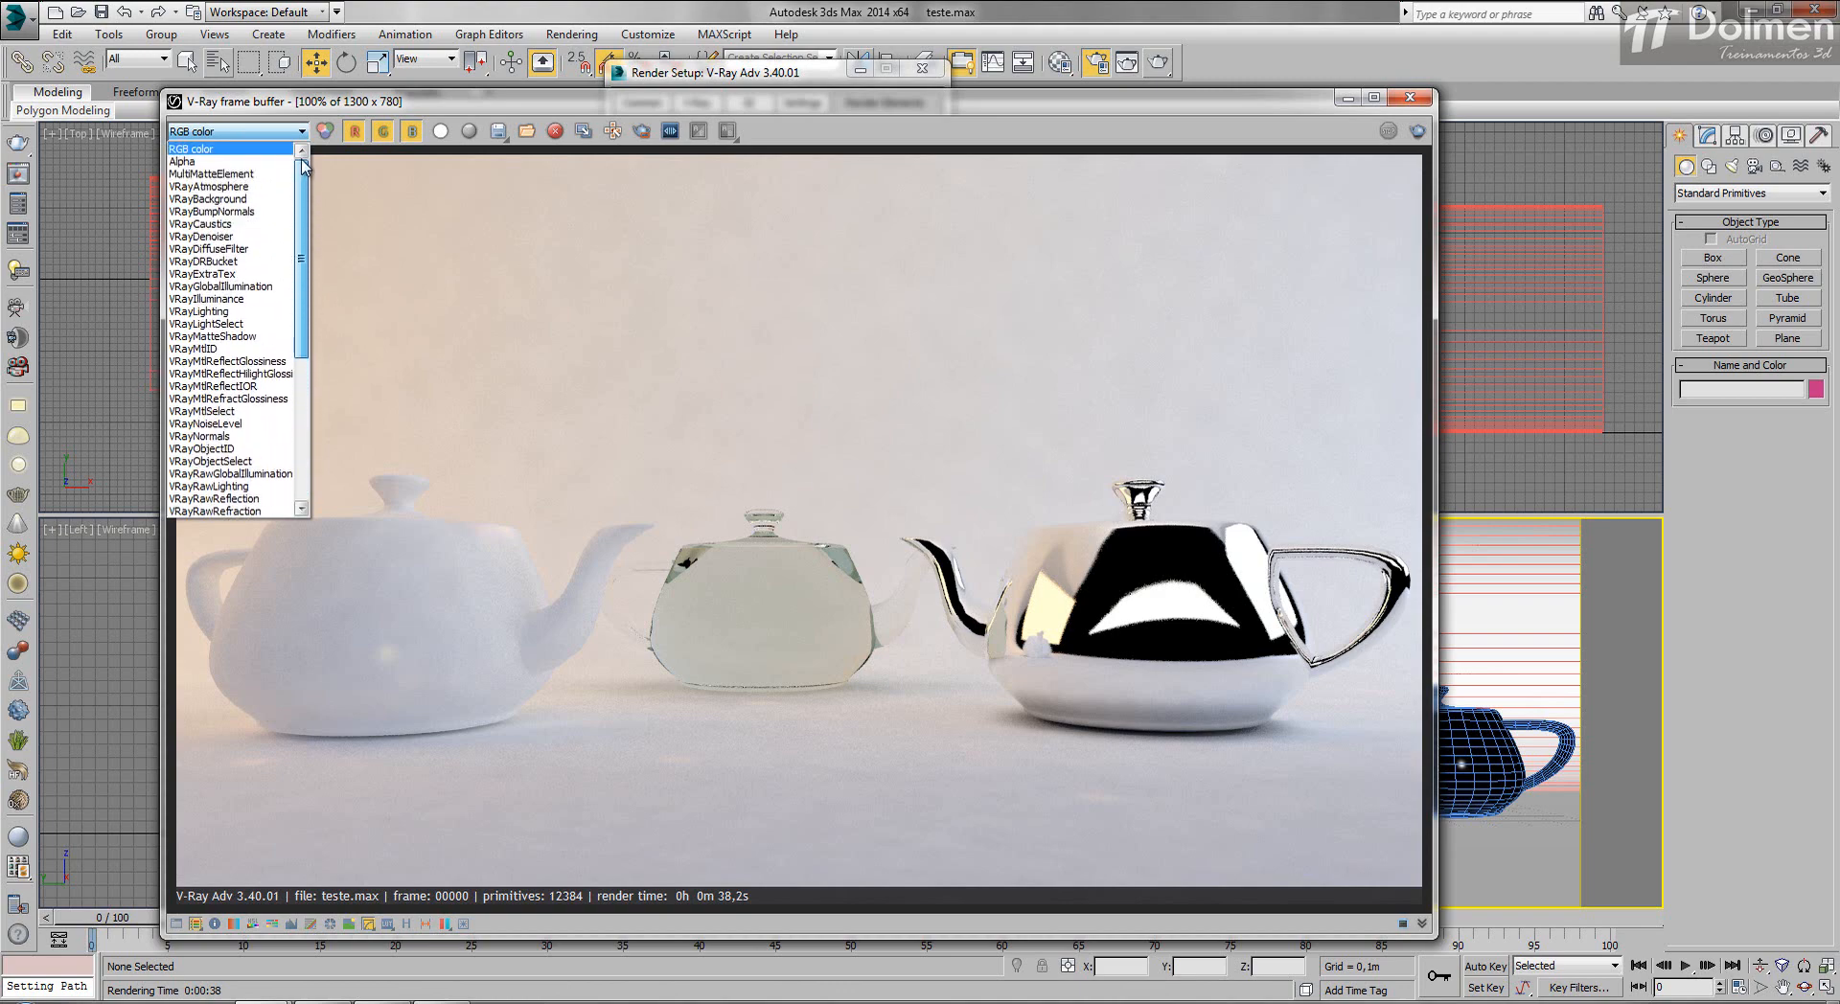
left_click(270, 162)
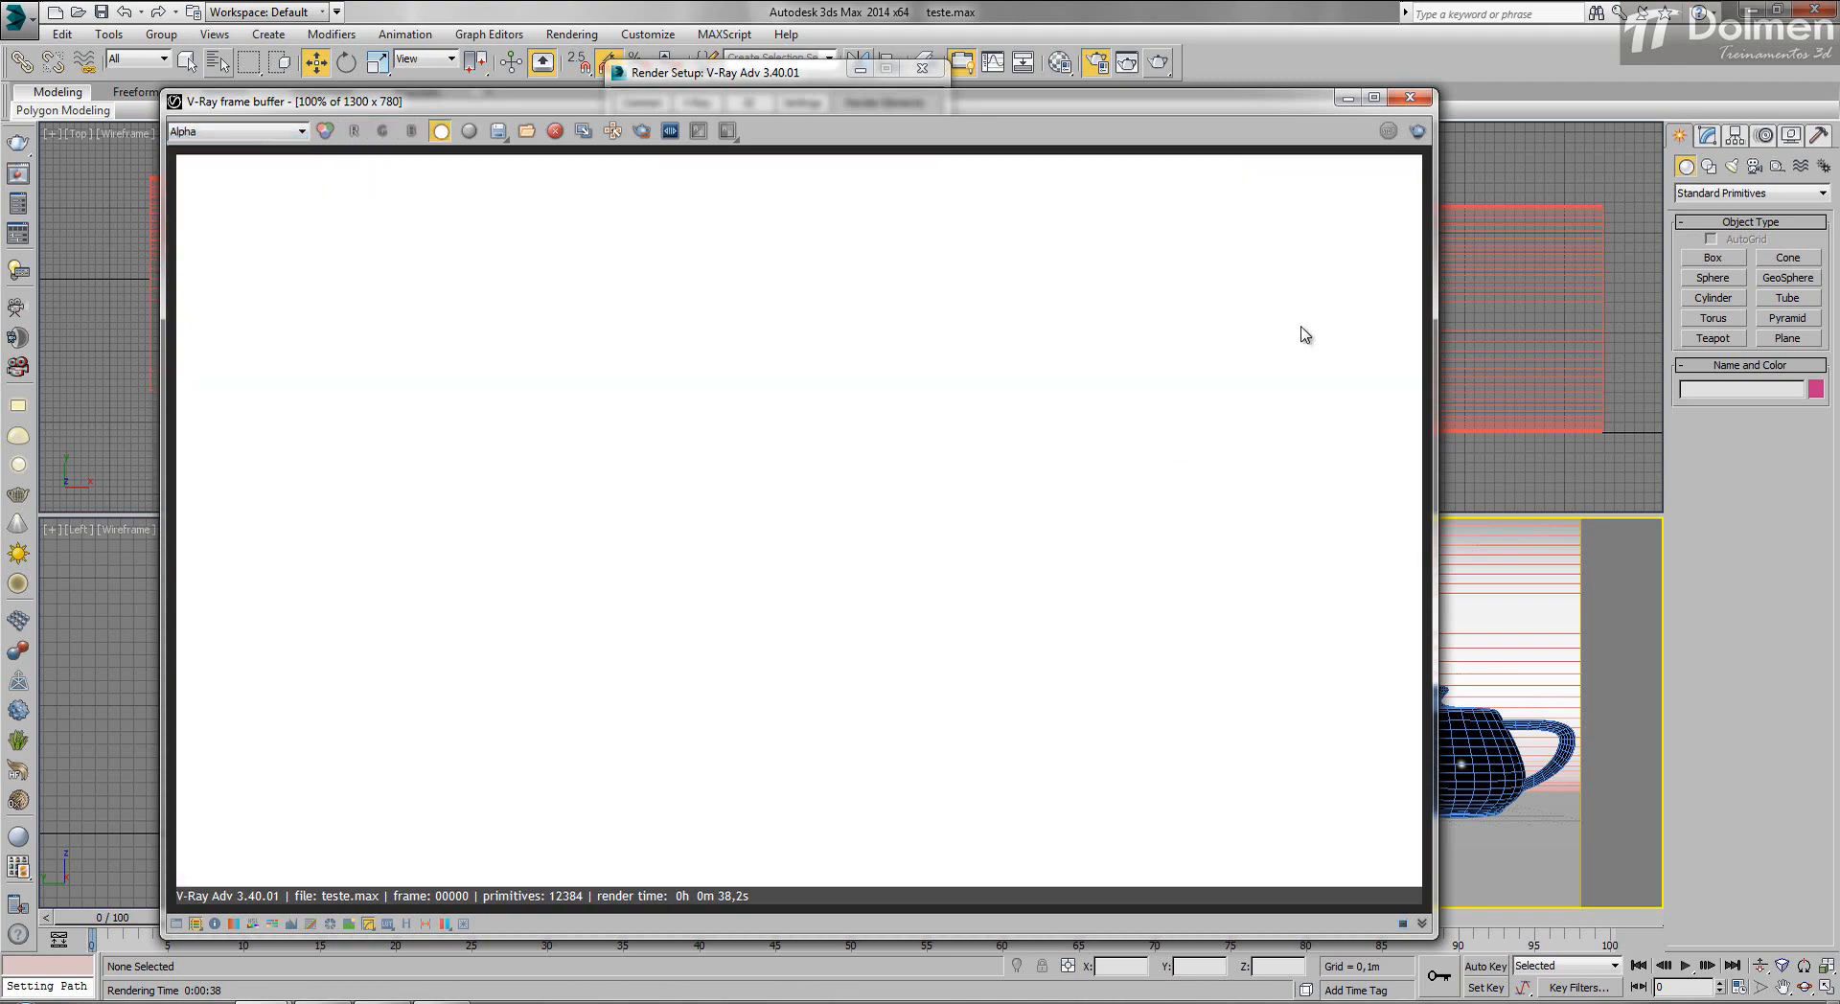
key("Down")
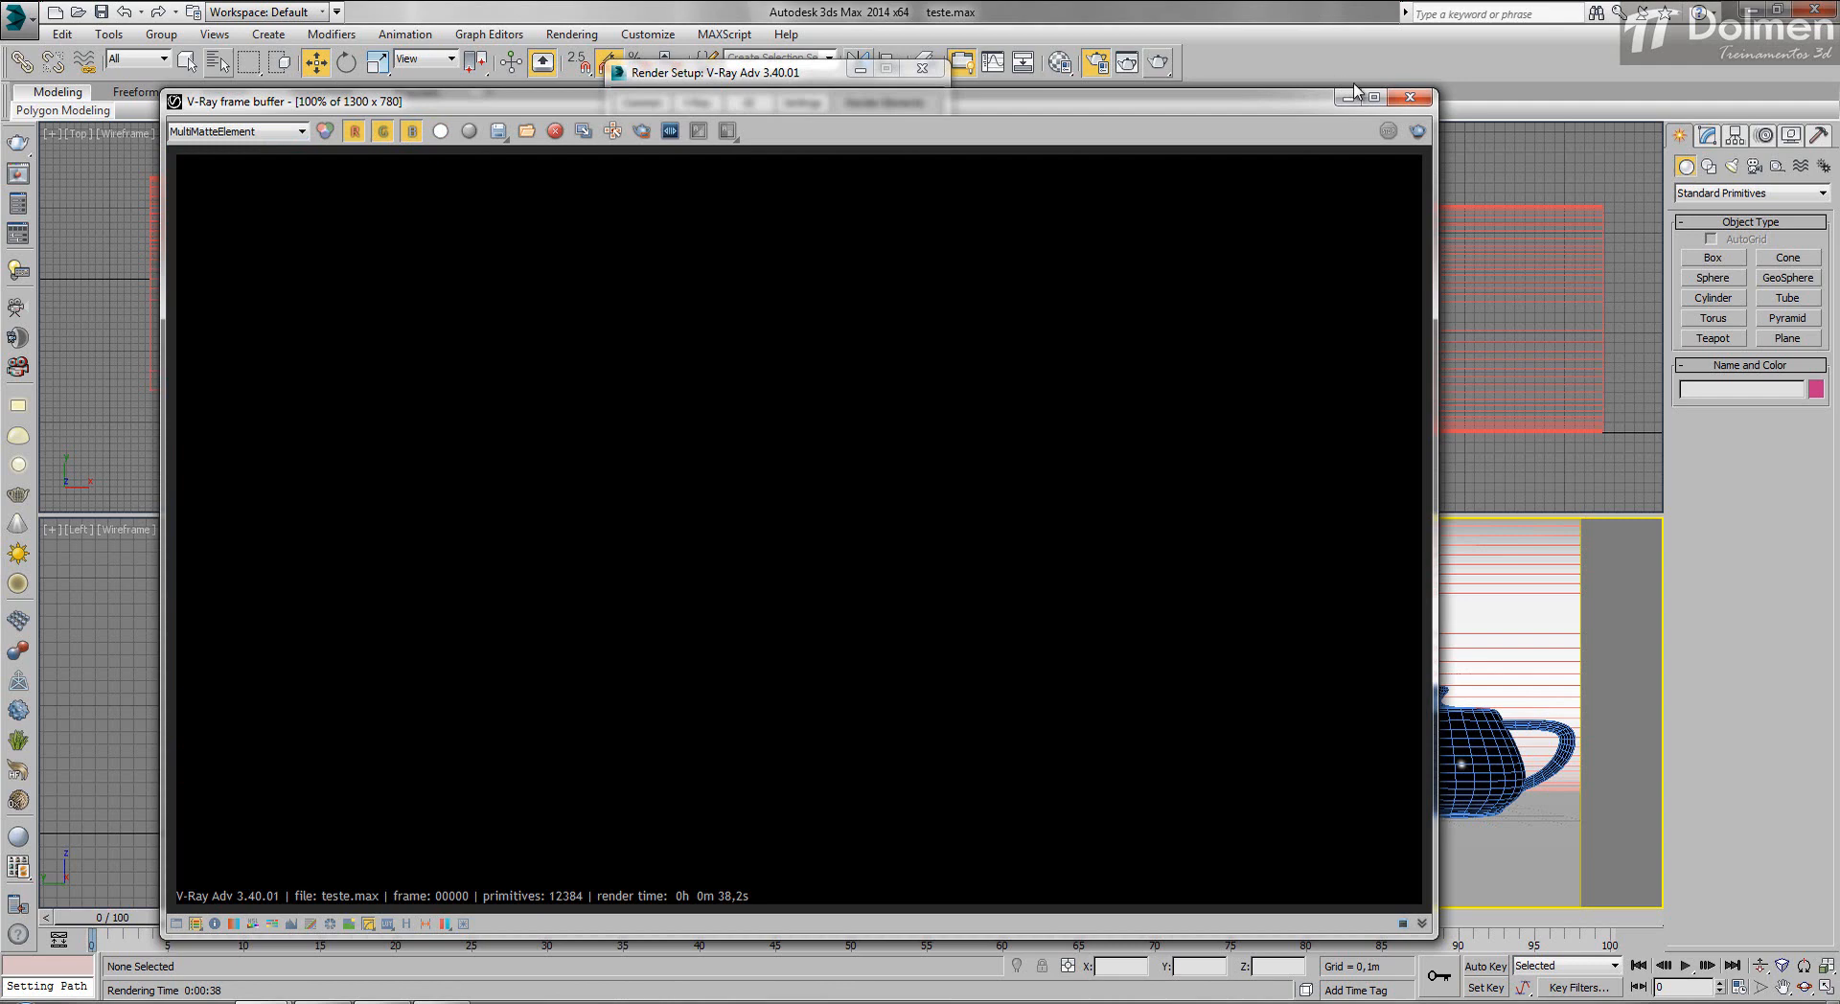
key("Down")
key("Down")
key("Down")
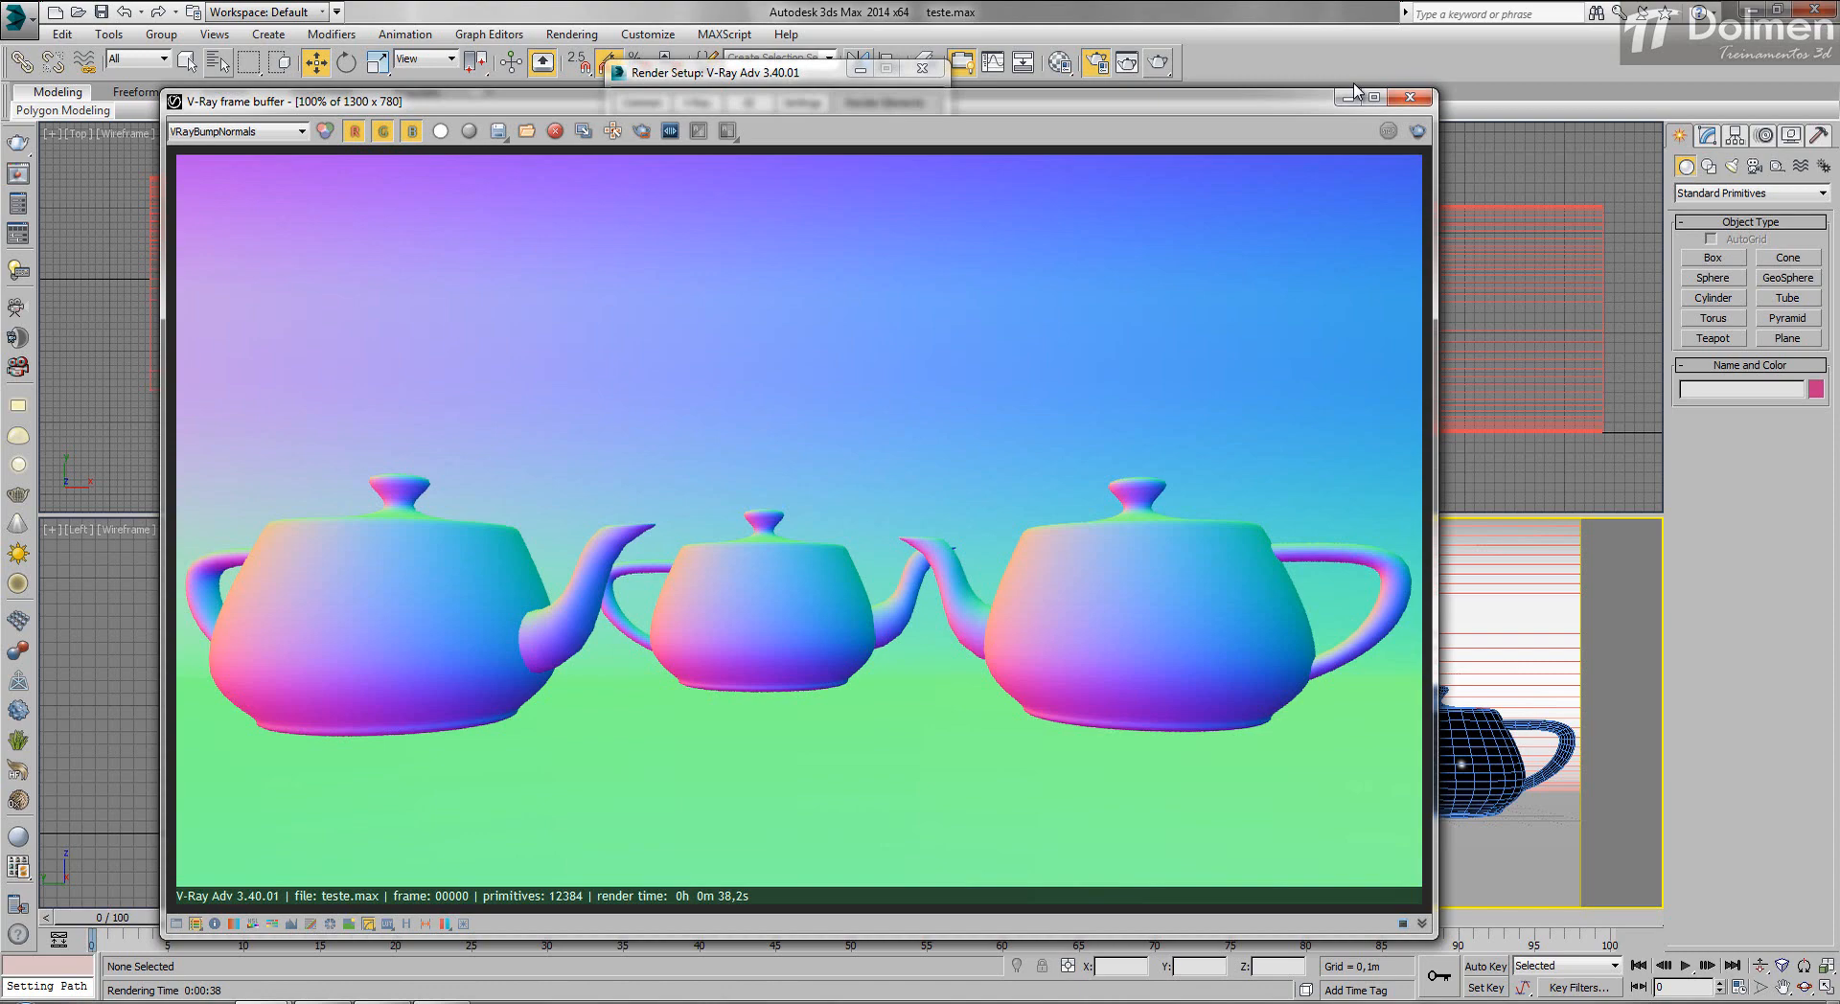
key("Down")
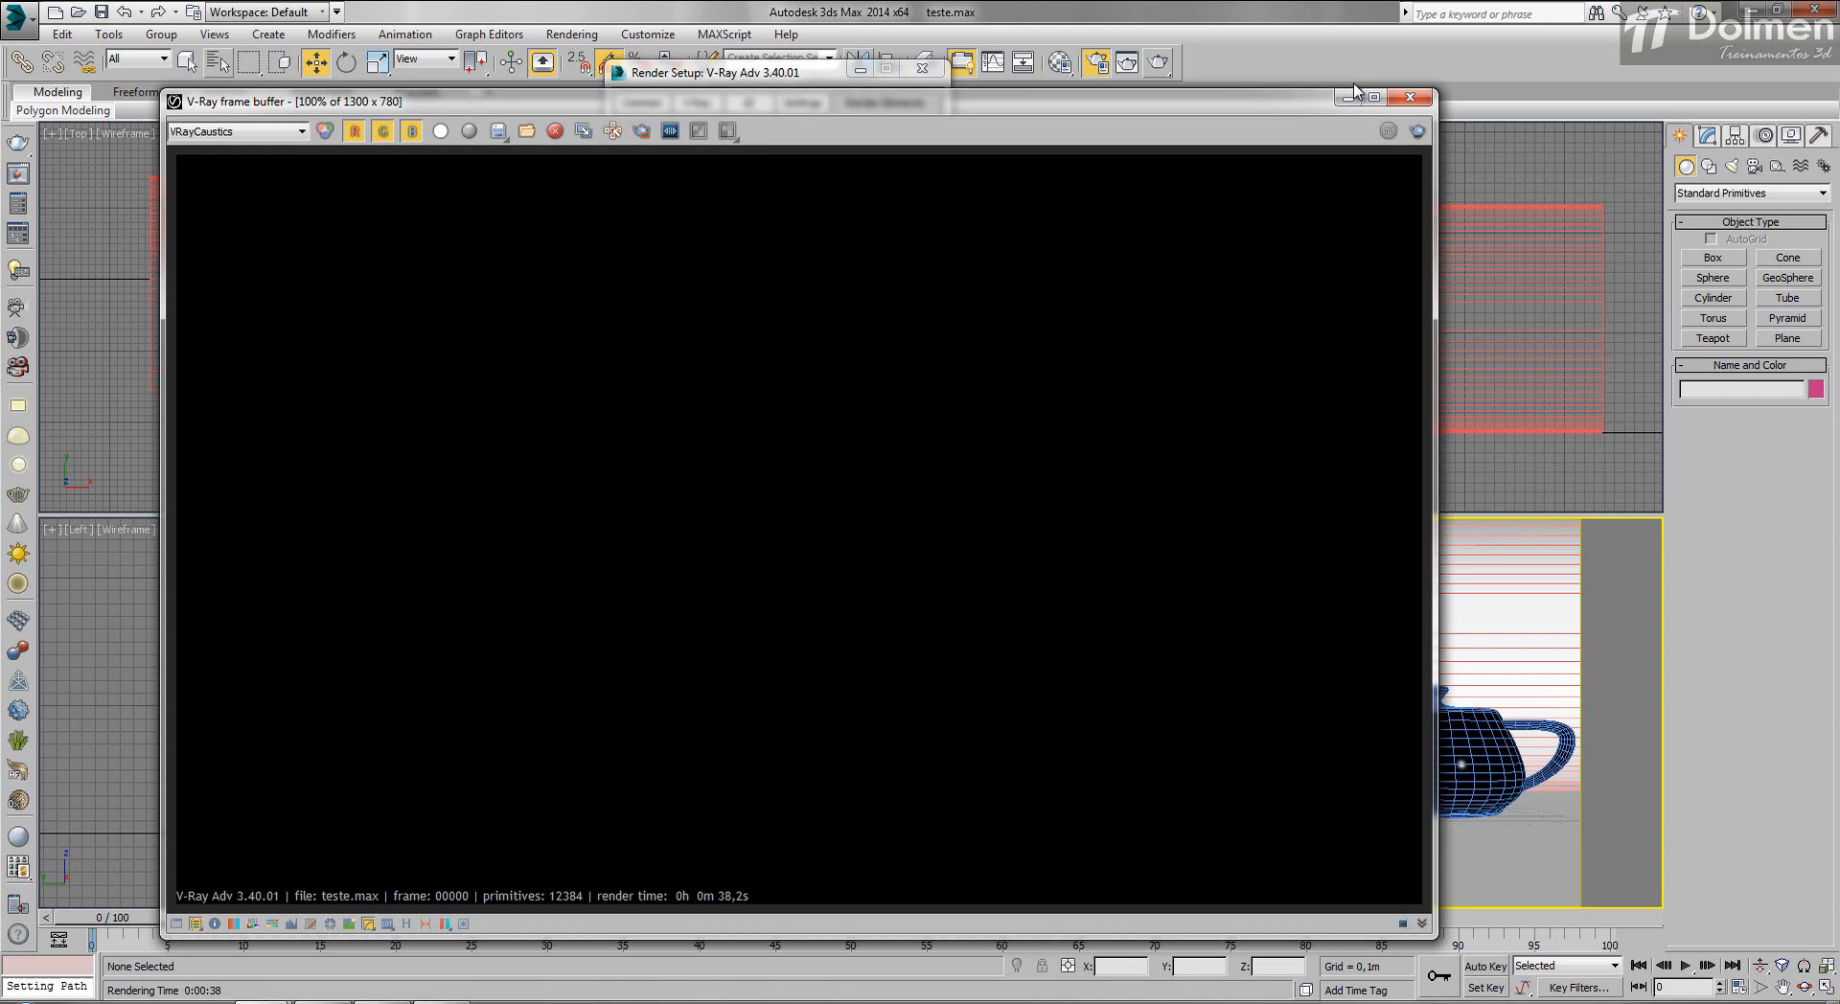
key("Down")
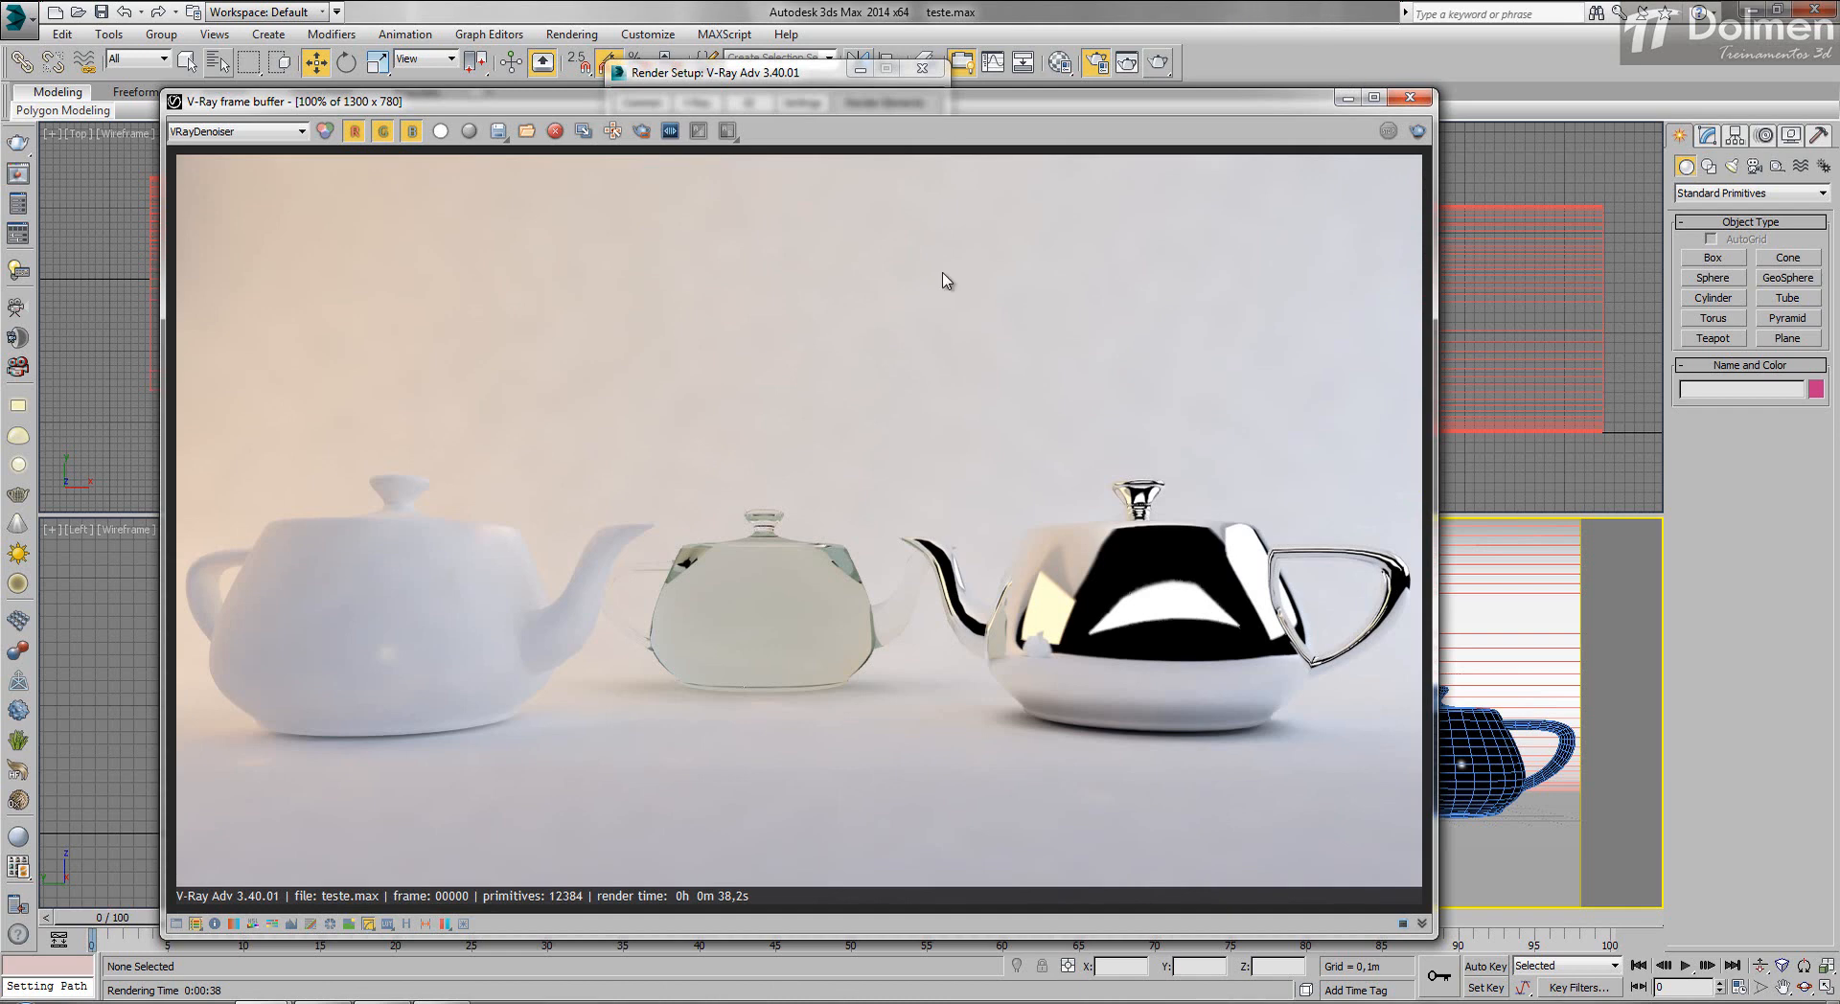
Compare the RGB color image with the VRayDenoiser pass at 200% zoom, and return the frame buffer to 100%.
left_click(236, 134)
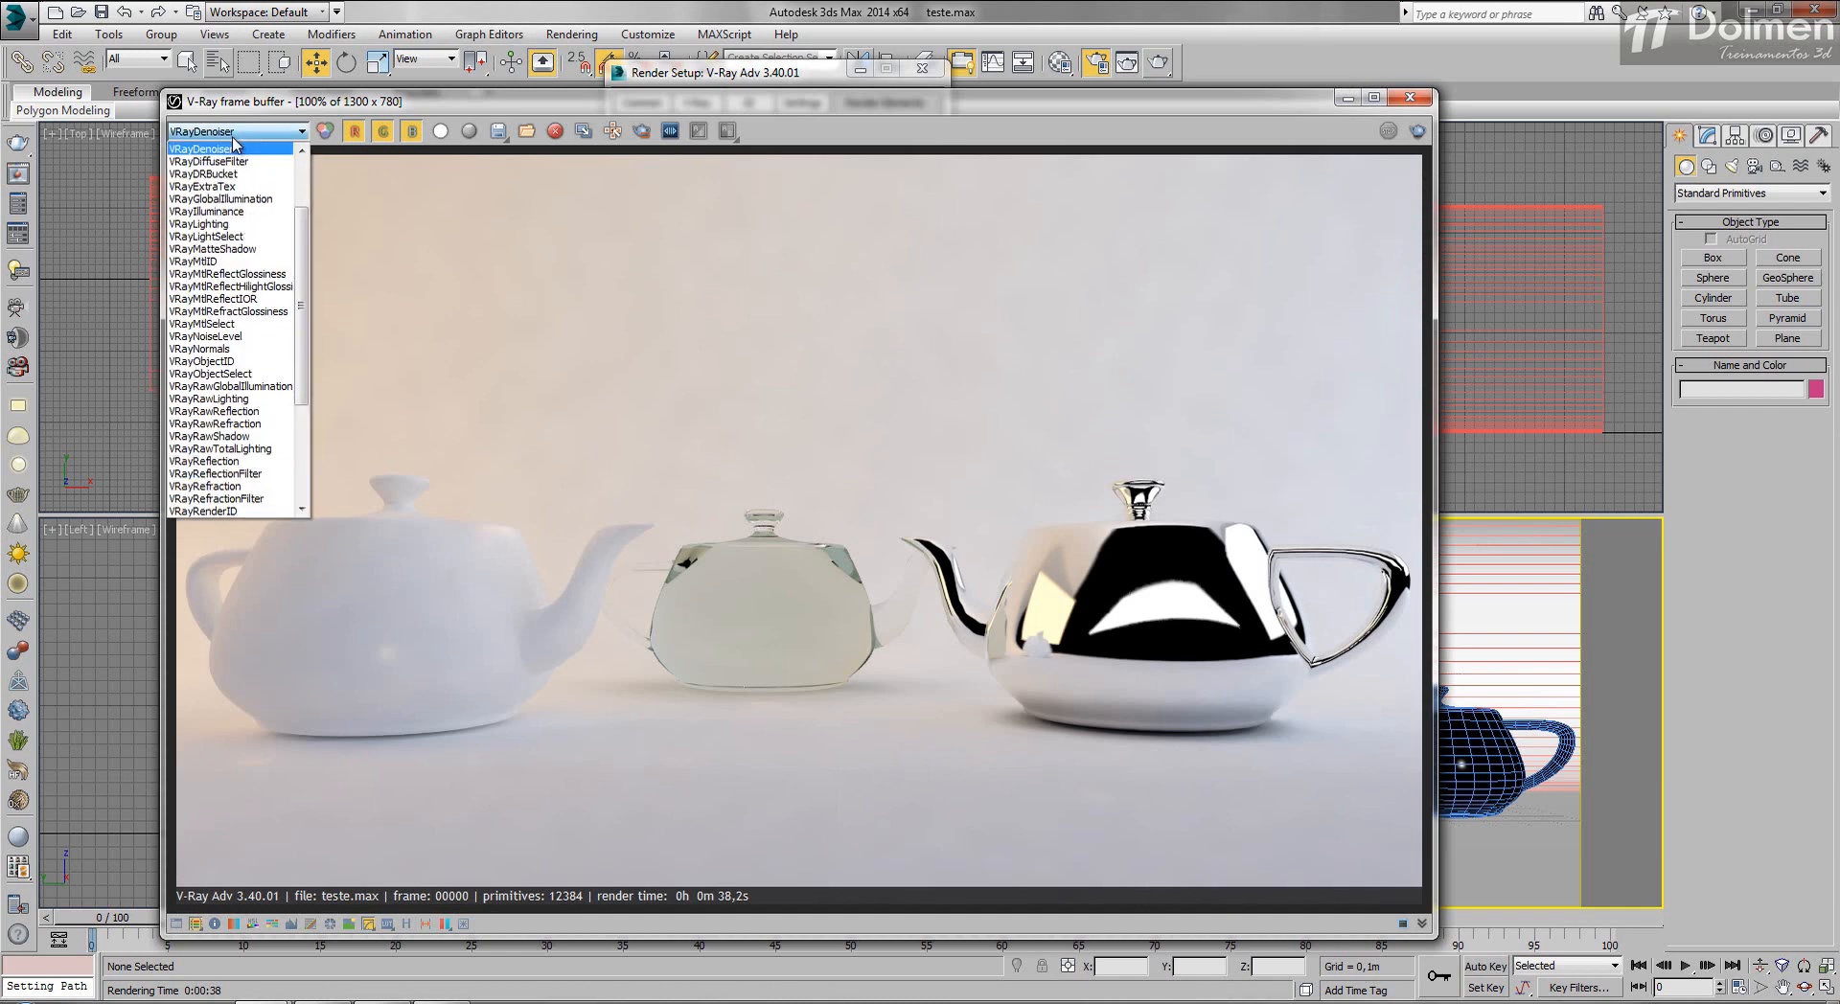
left_click_drag(300, 230, 300, 172)
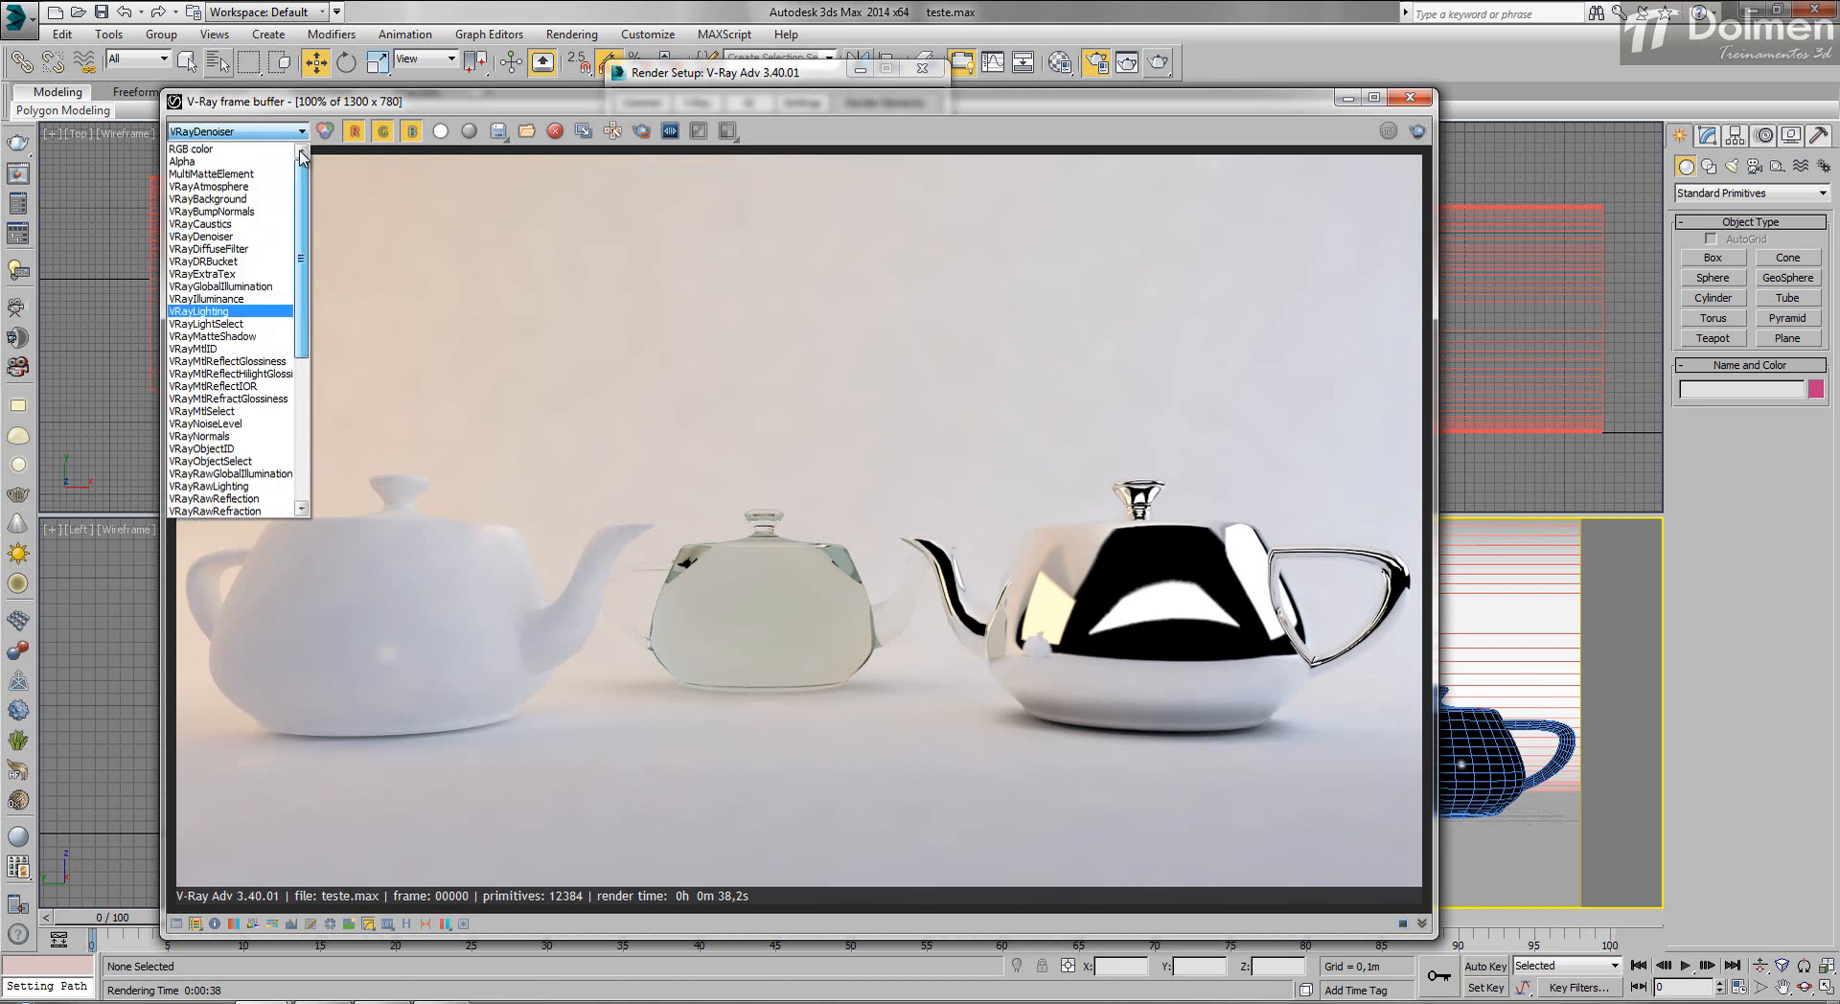
left_click(219, 150)
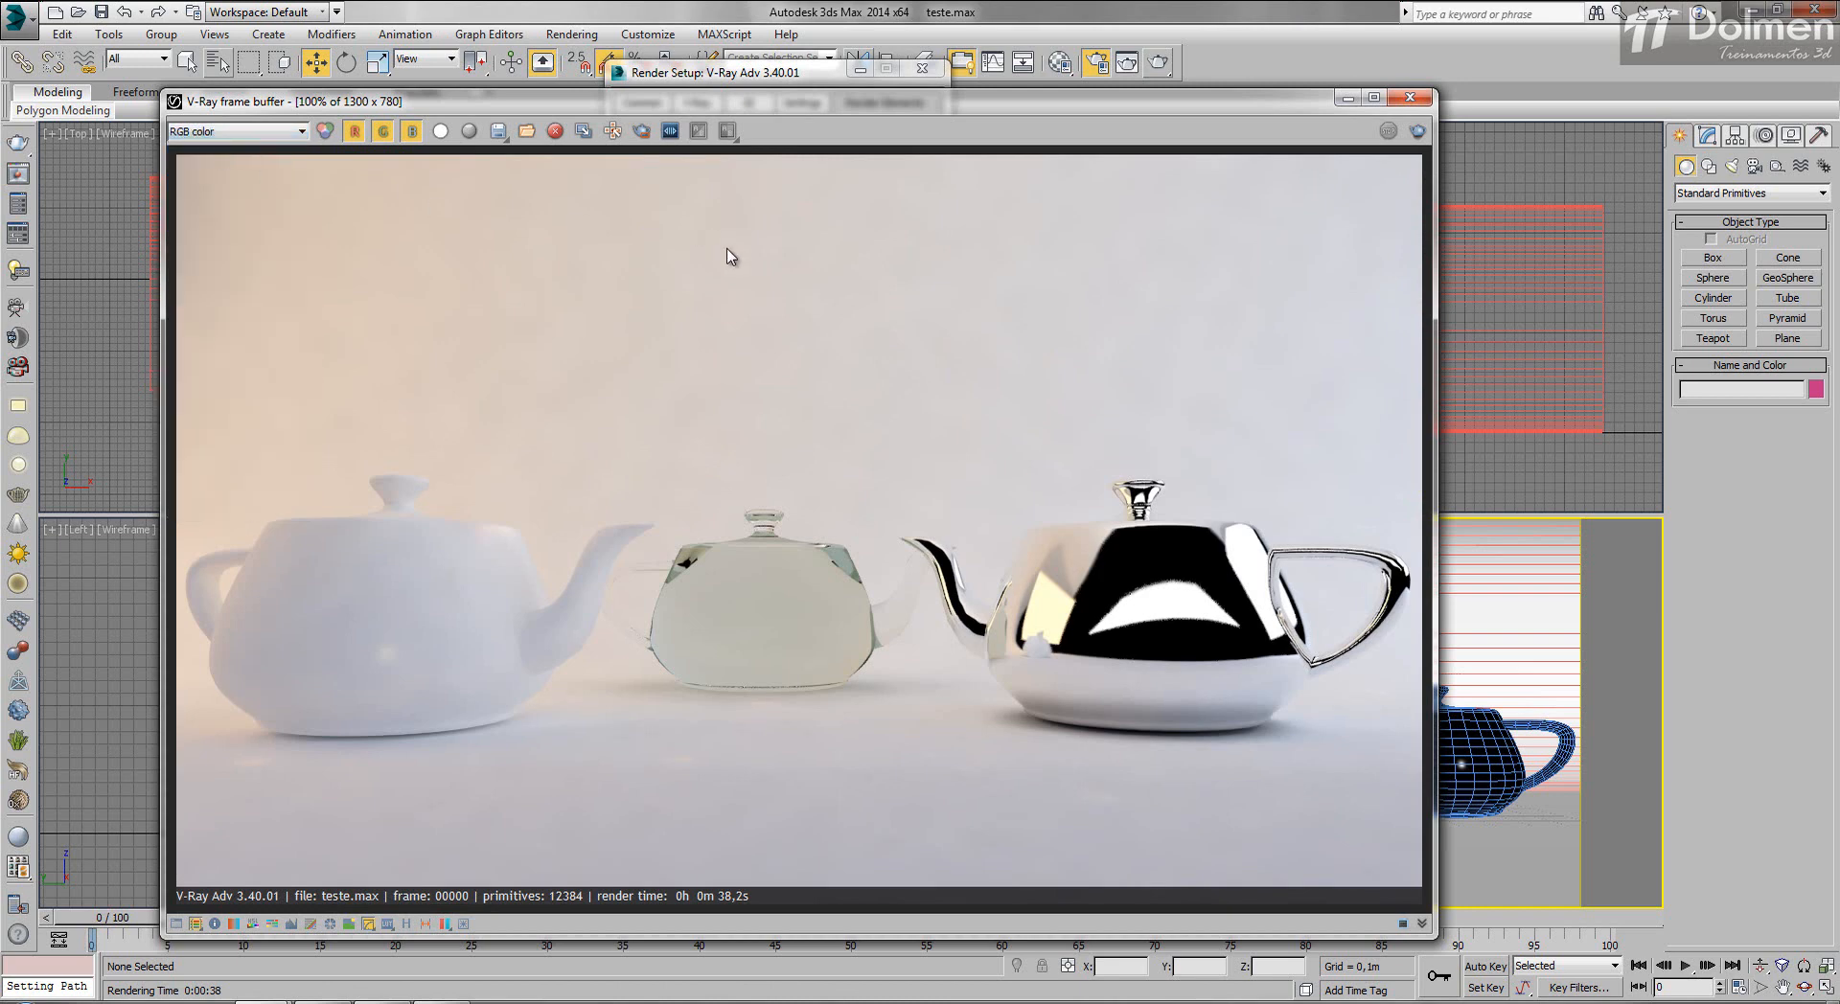
scroll(757, 393, "up", 1)
left_click(297, 133)
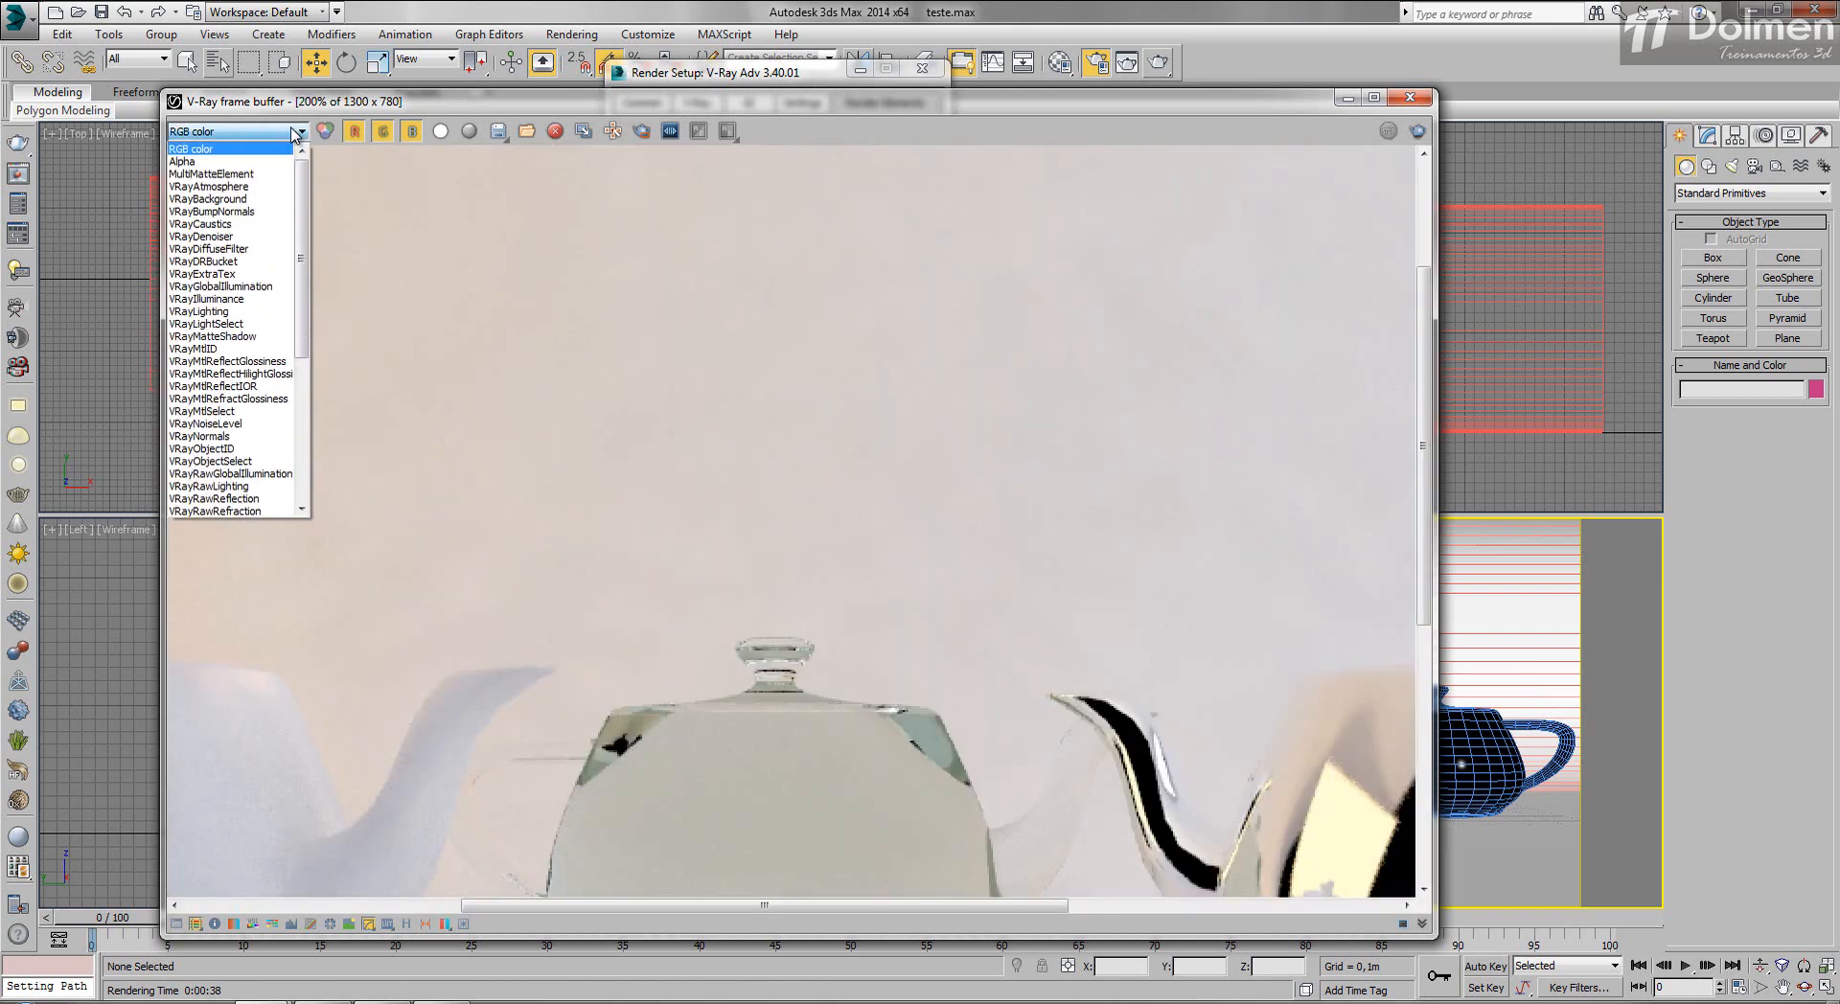
left_click(269, 236)
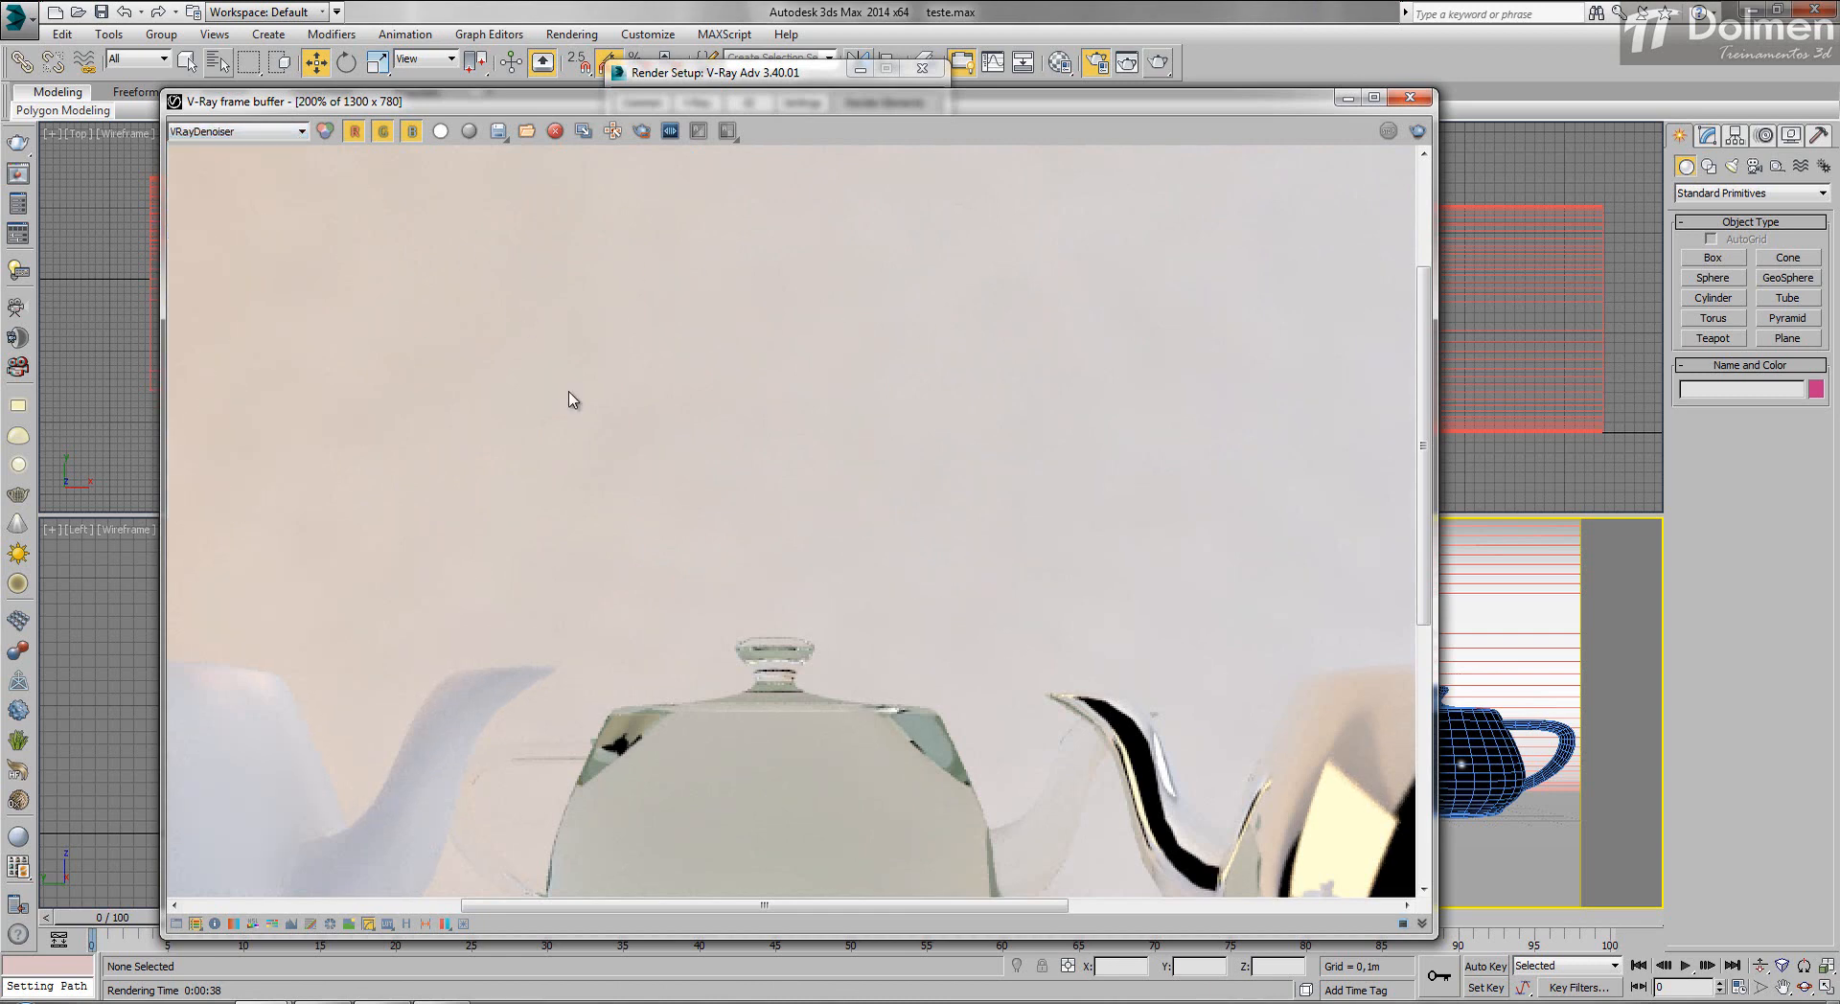
double_click(764, 397)
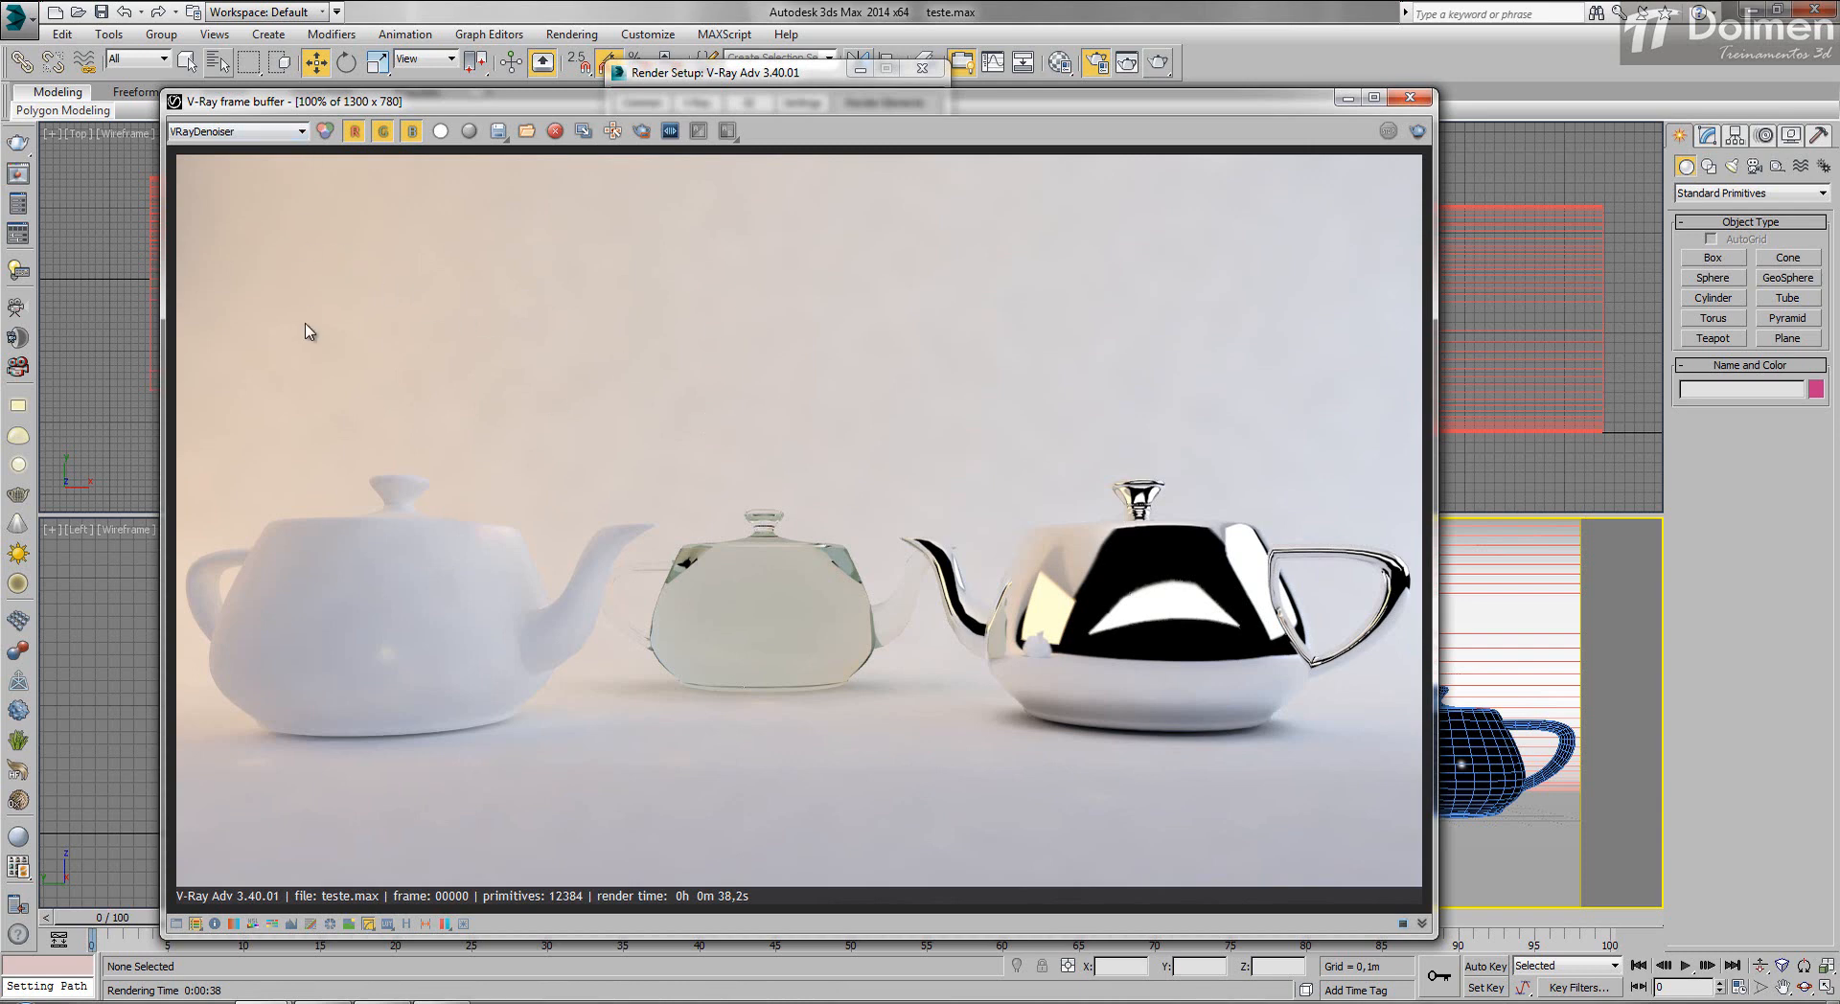
Examine the passes from VRayDiffuseFilter through VRayGlobalIllumination and VRayIlluminance to VRayLightSelect in the frame buffer.
left_click(297, 134)
left_click(297, 137)
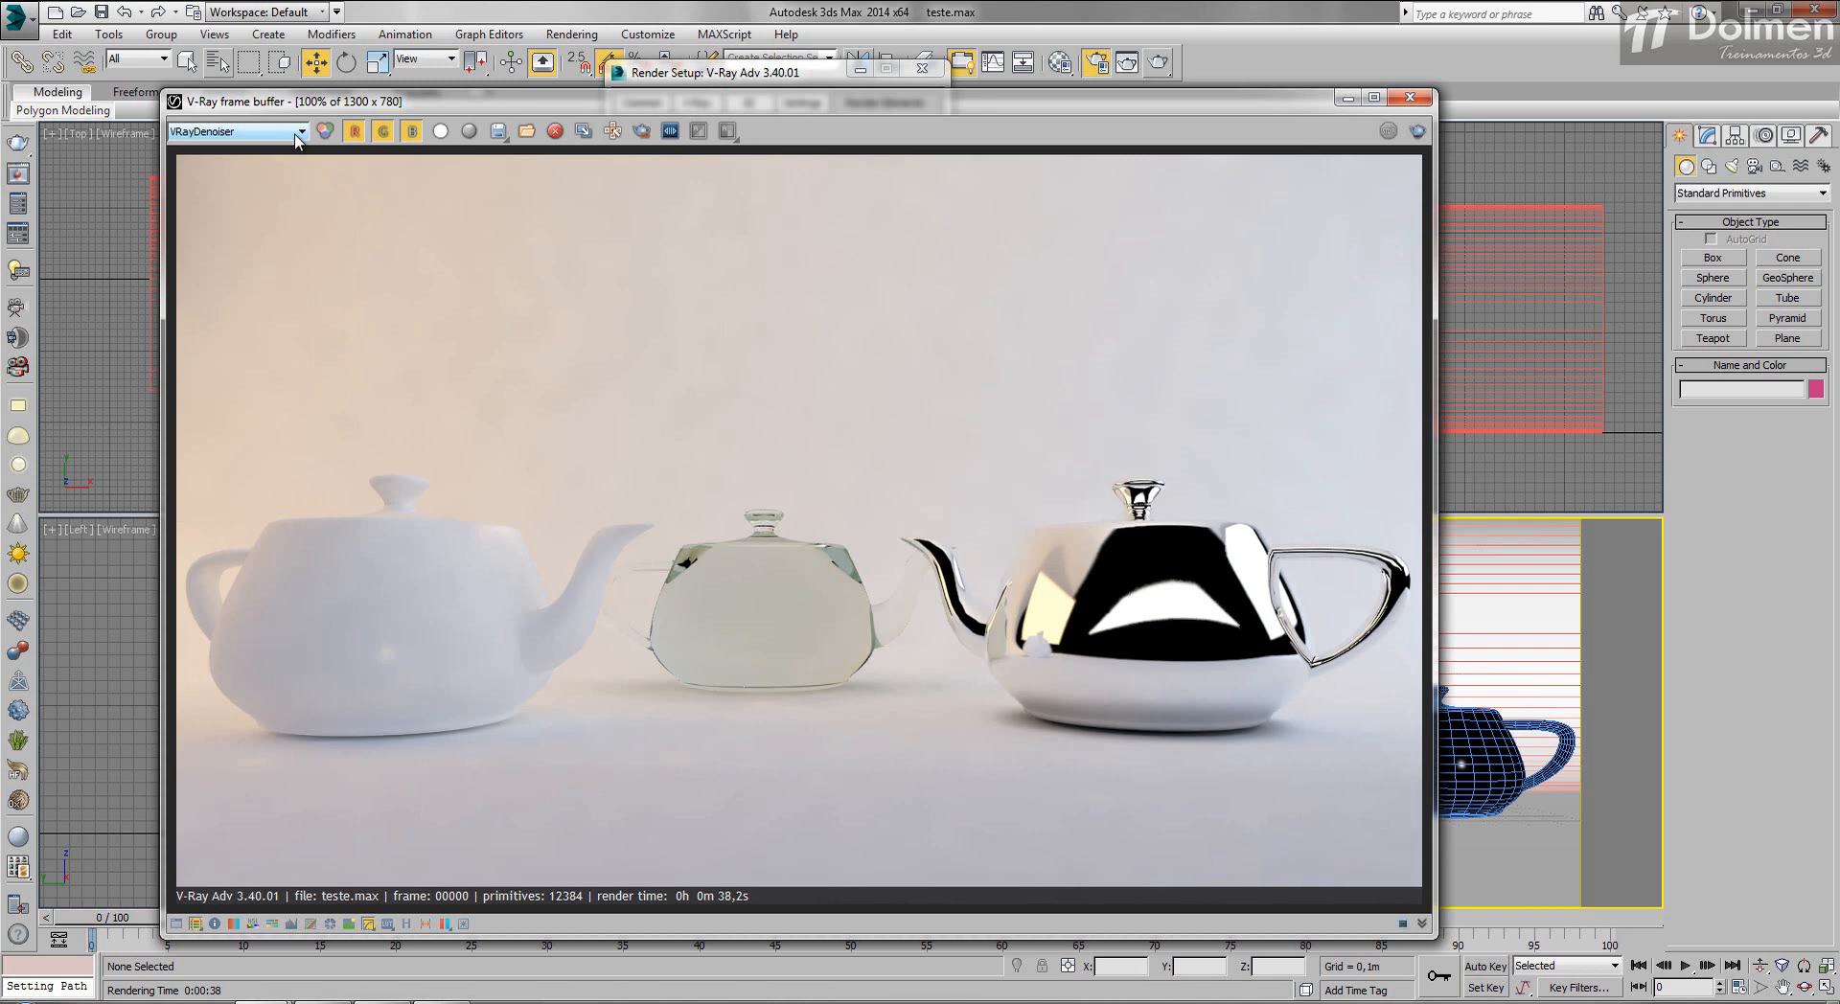
scroll(295, 141, "down", 1)
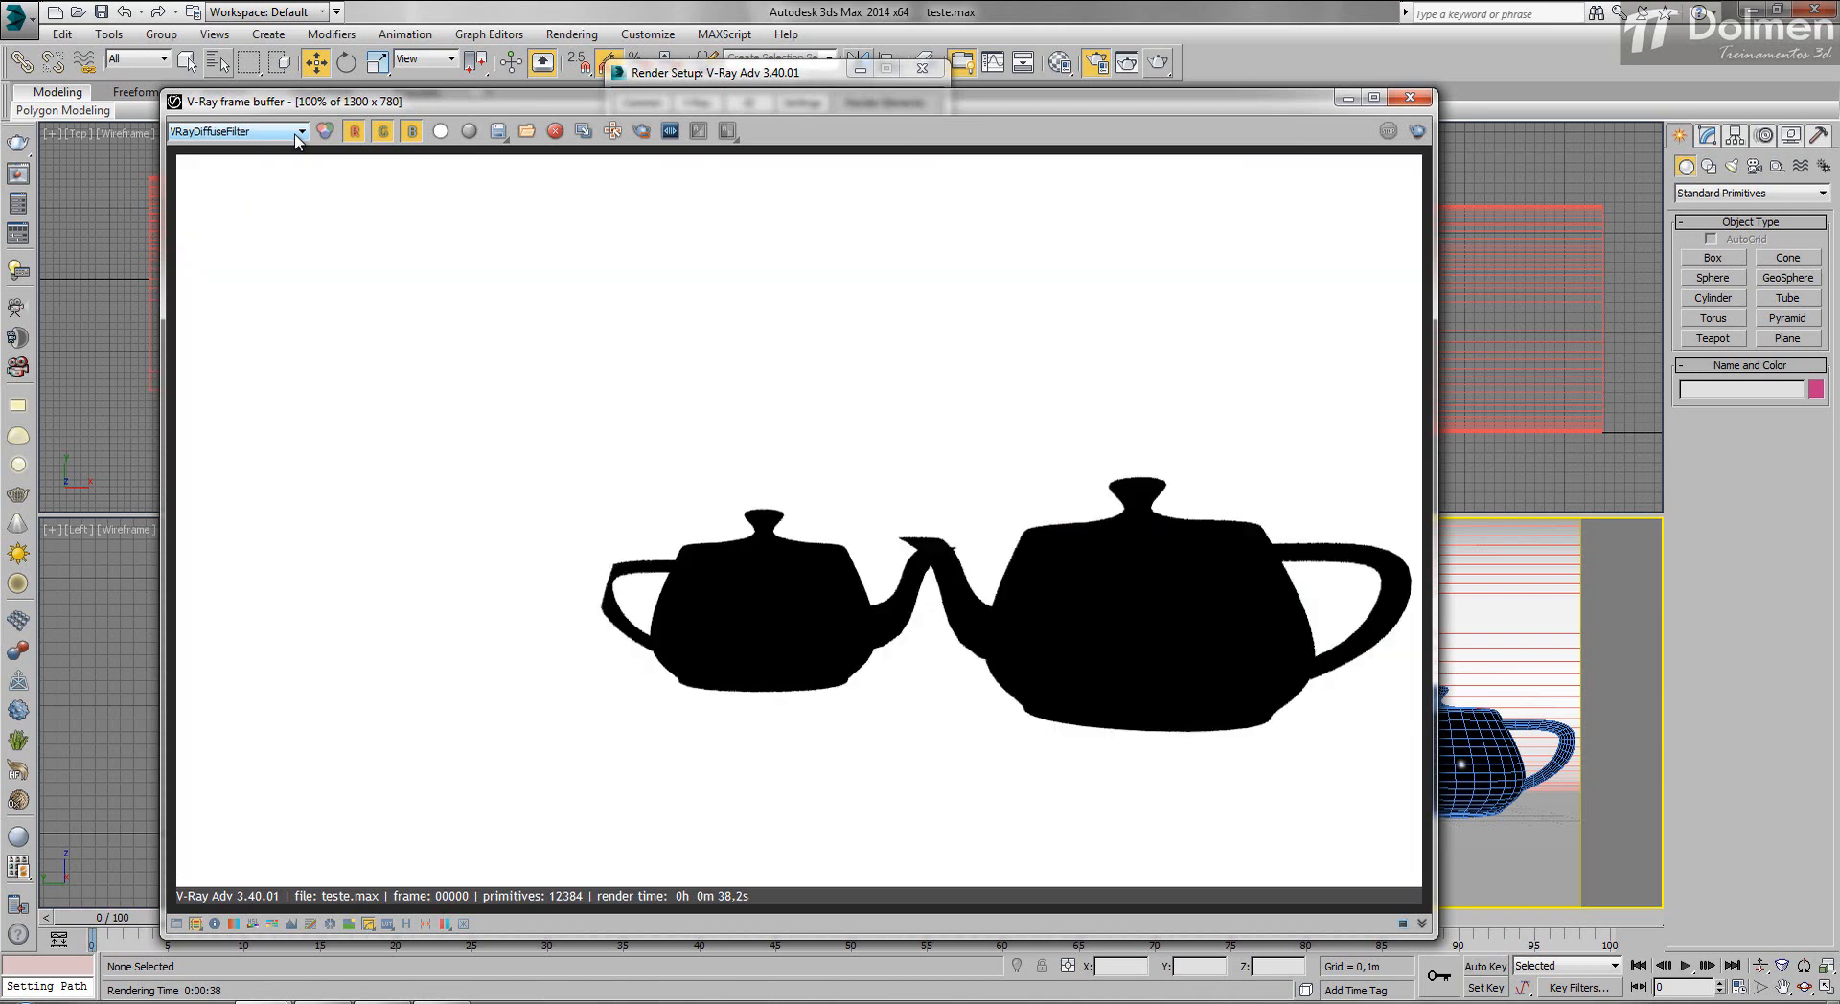
scroll(297, 140, "down", 1)
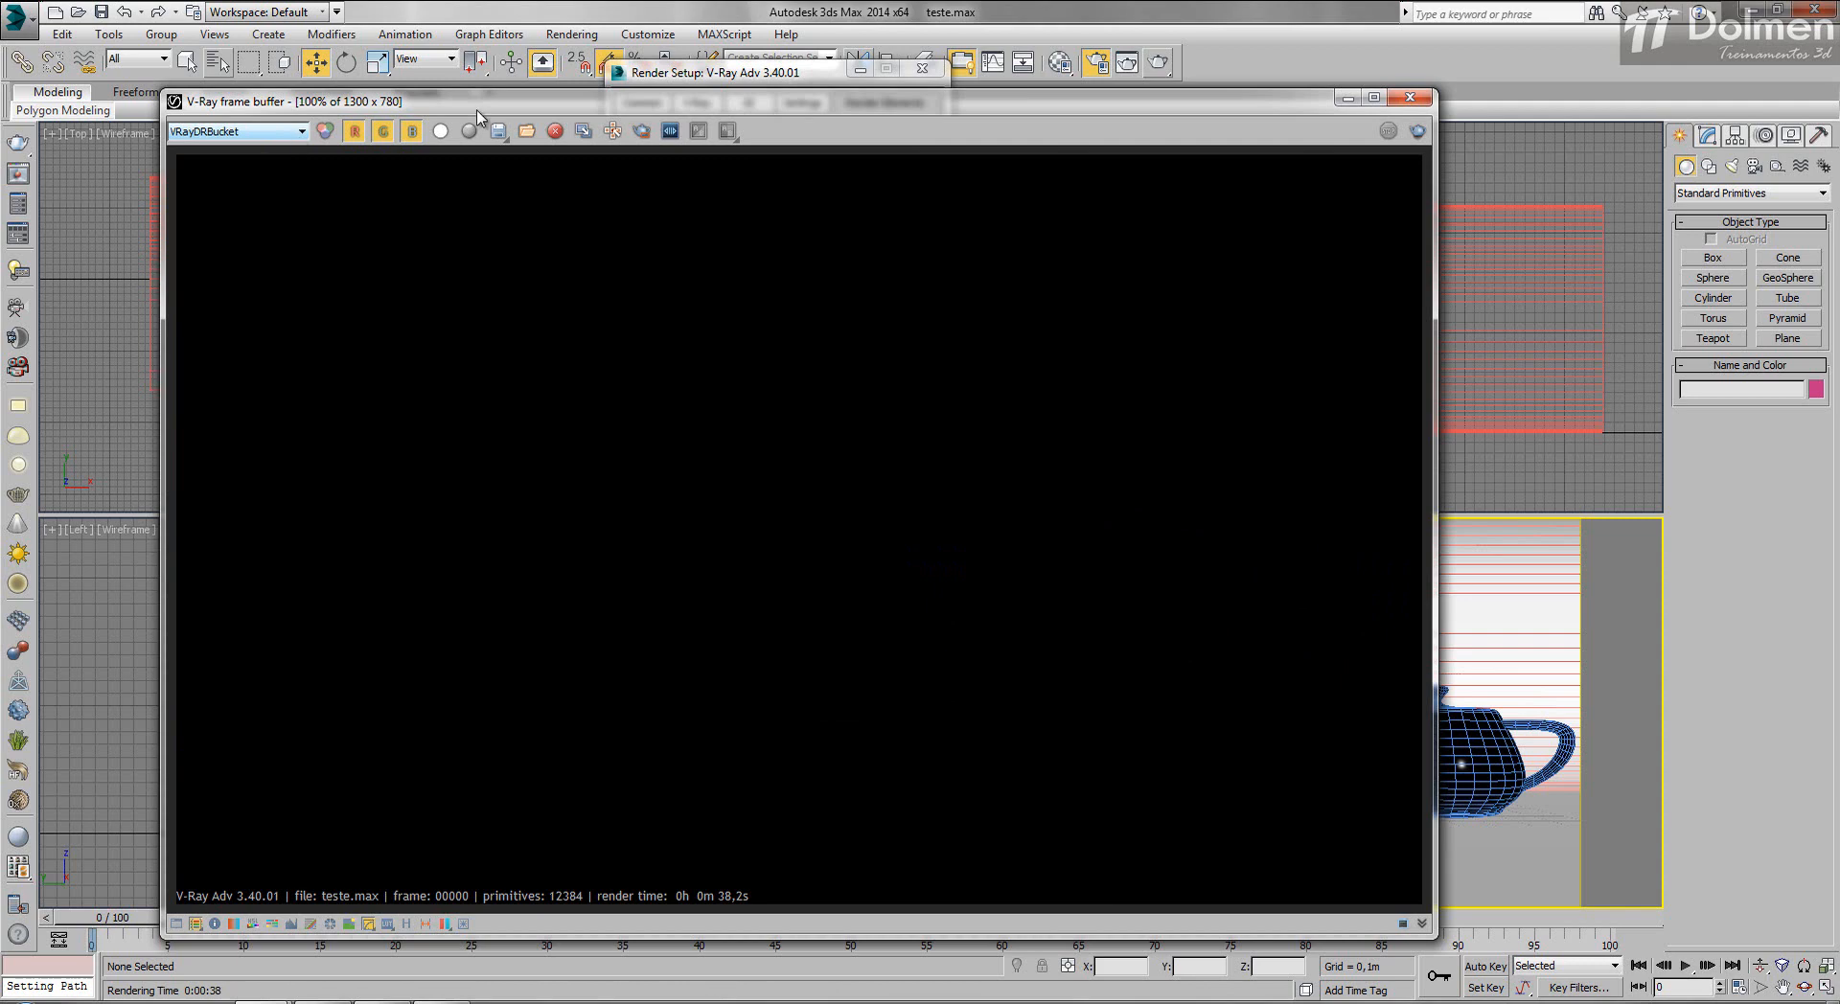
scroll(1254, 106, "down", 1)
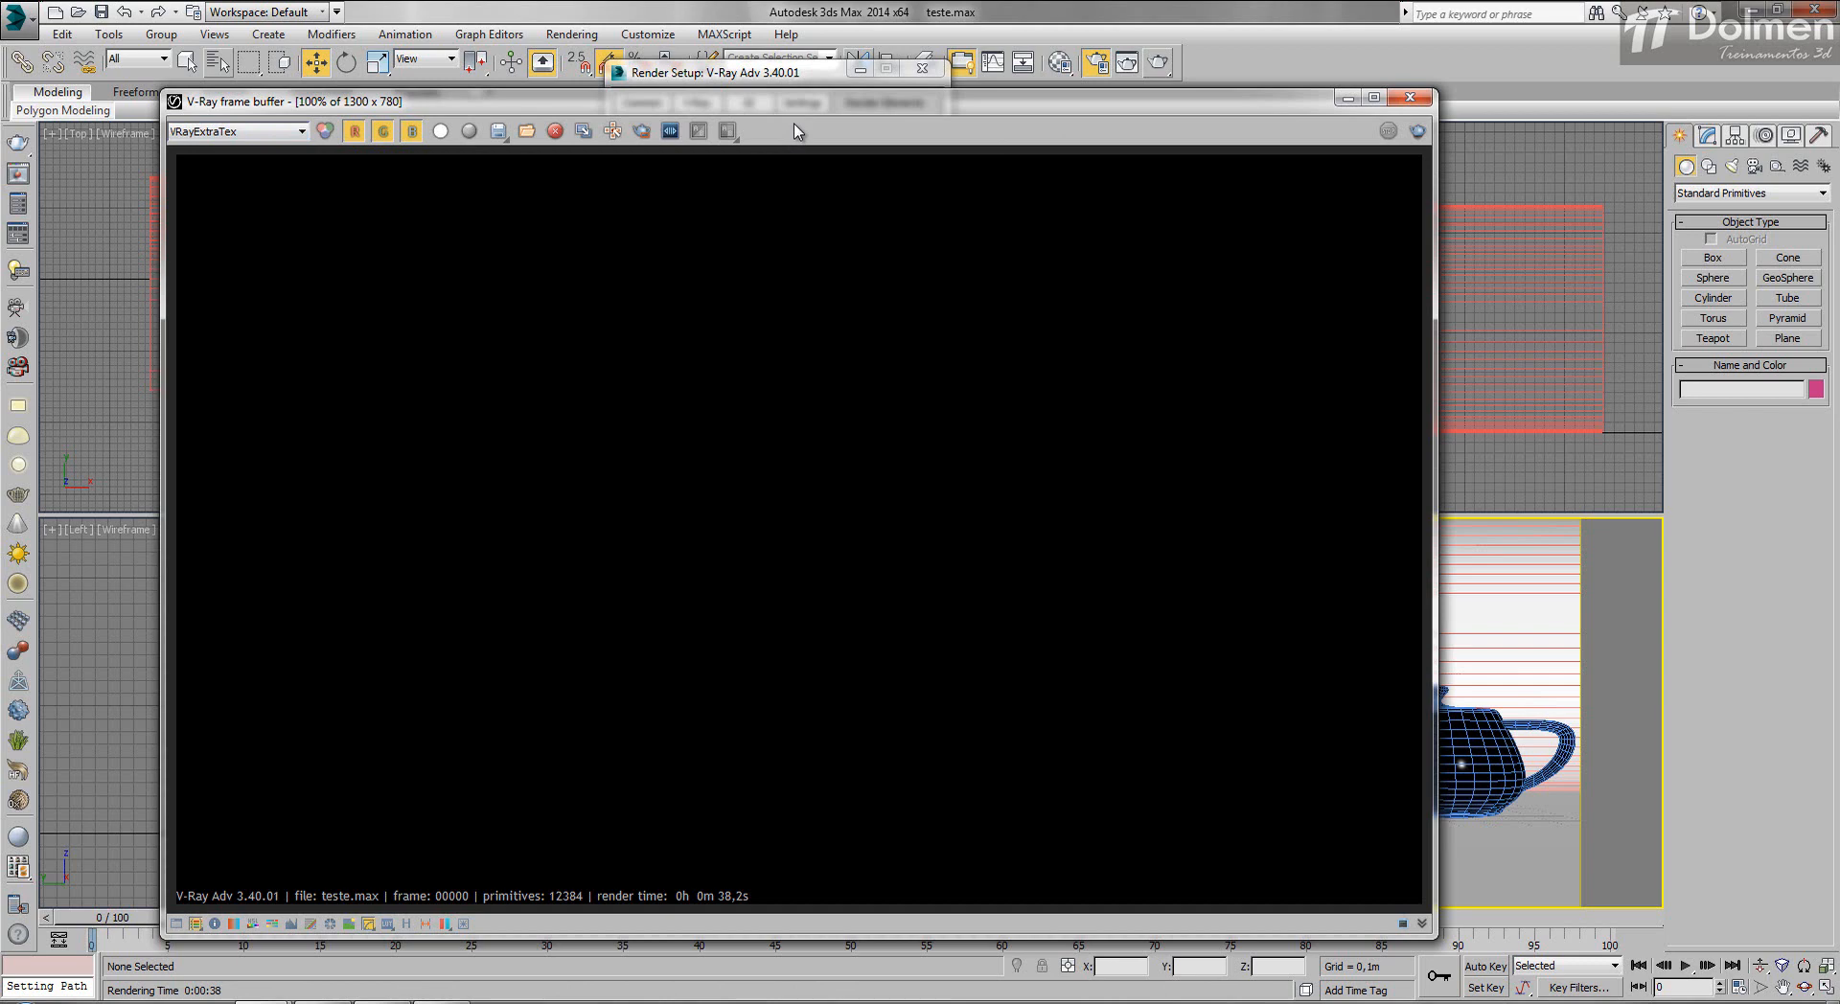
key("Down")
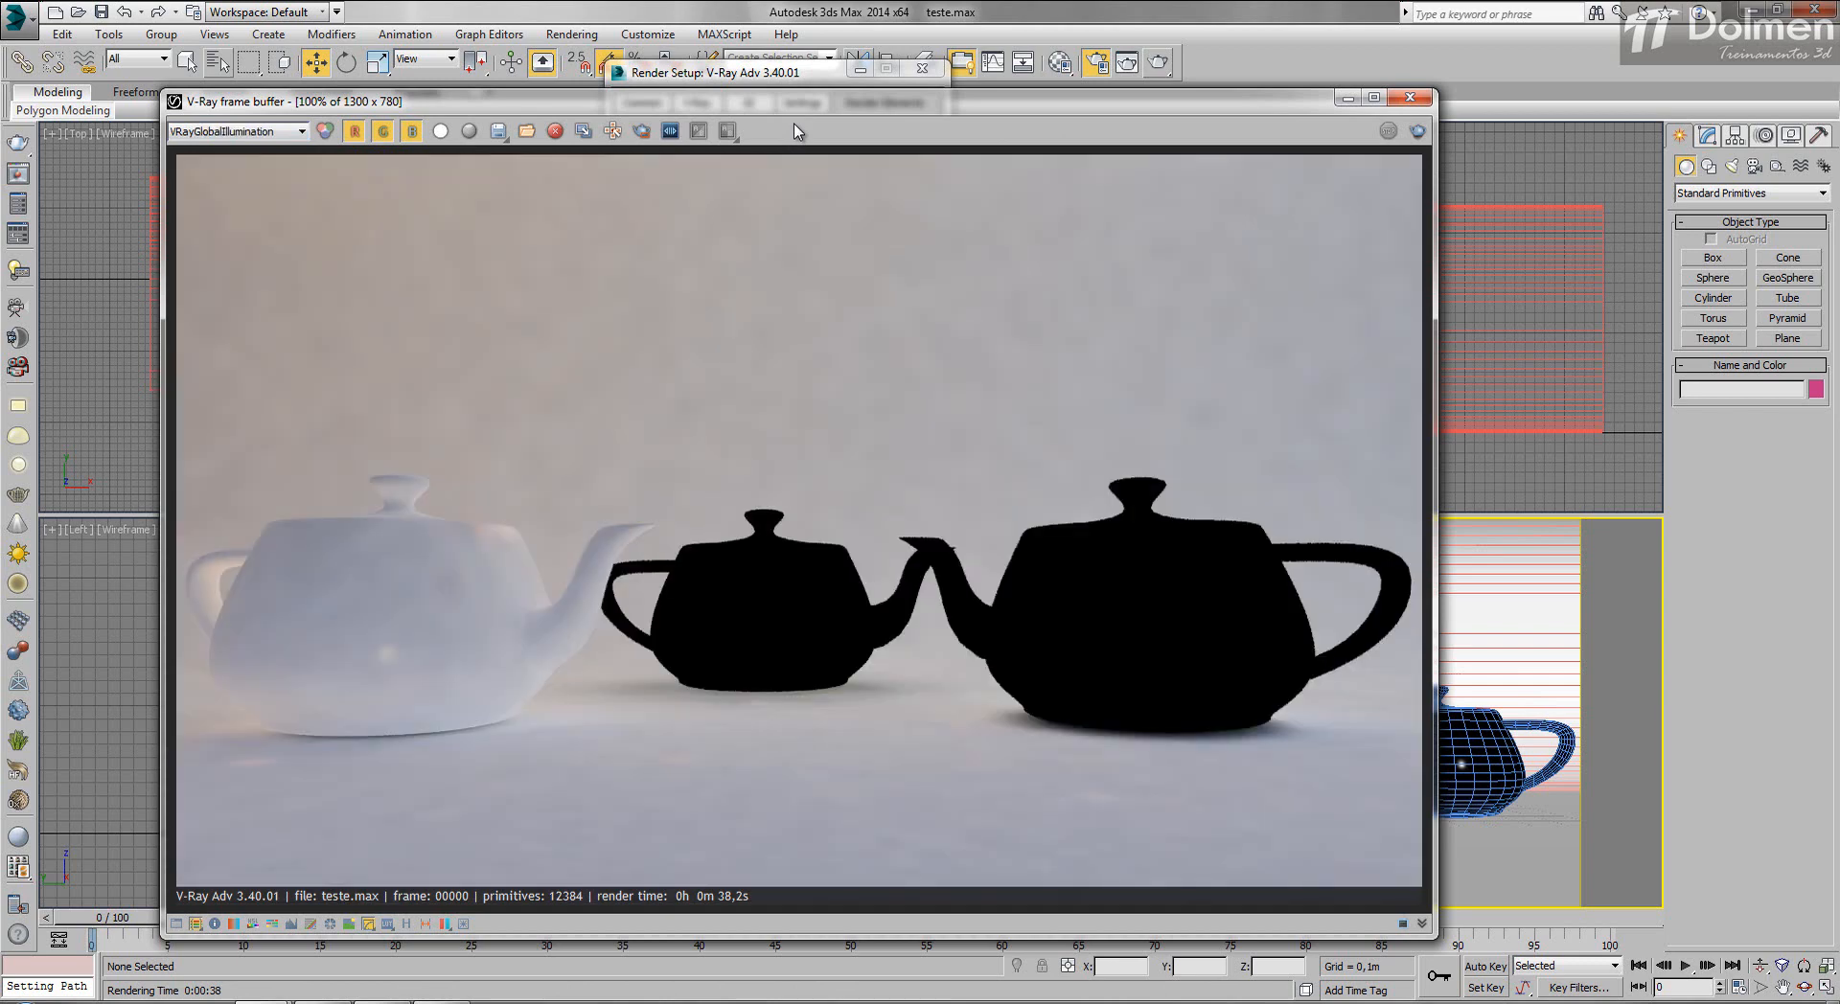
key("Down")
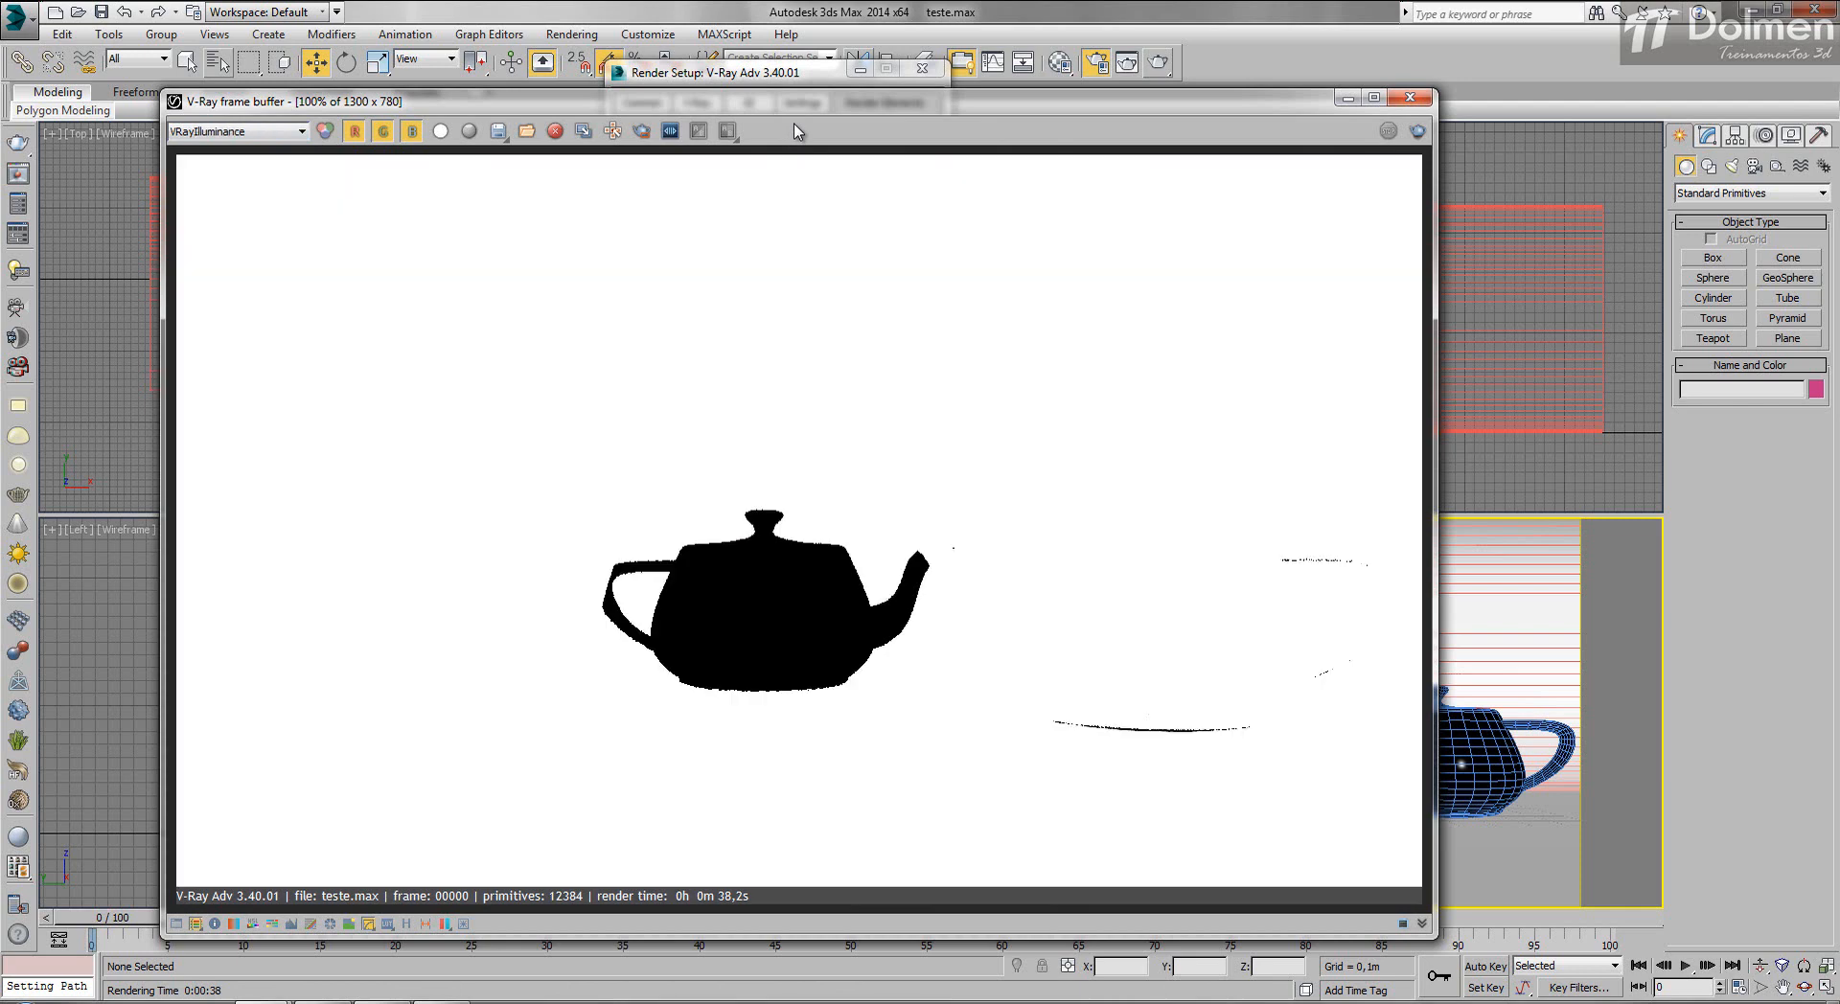
key("Down")
key("Down")
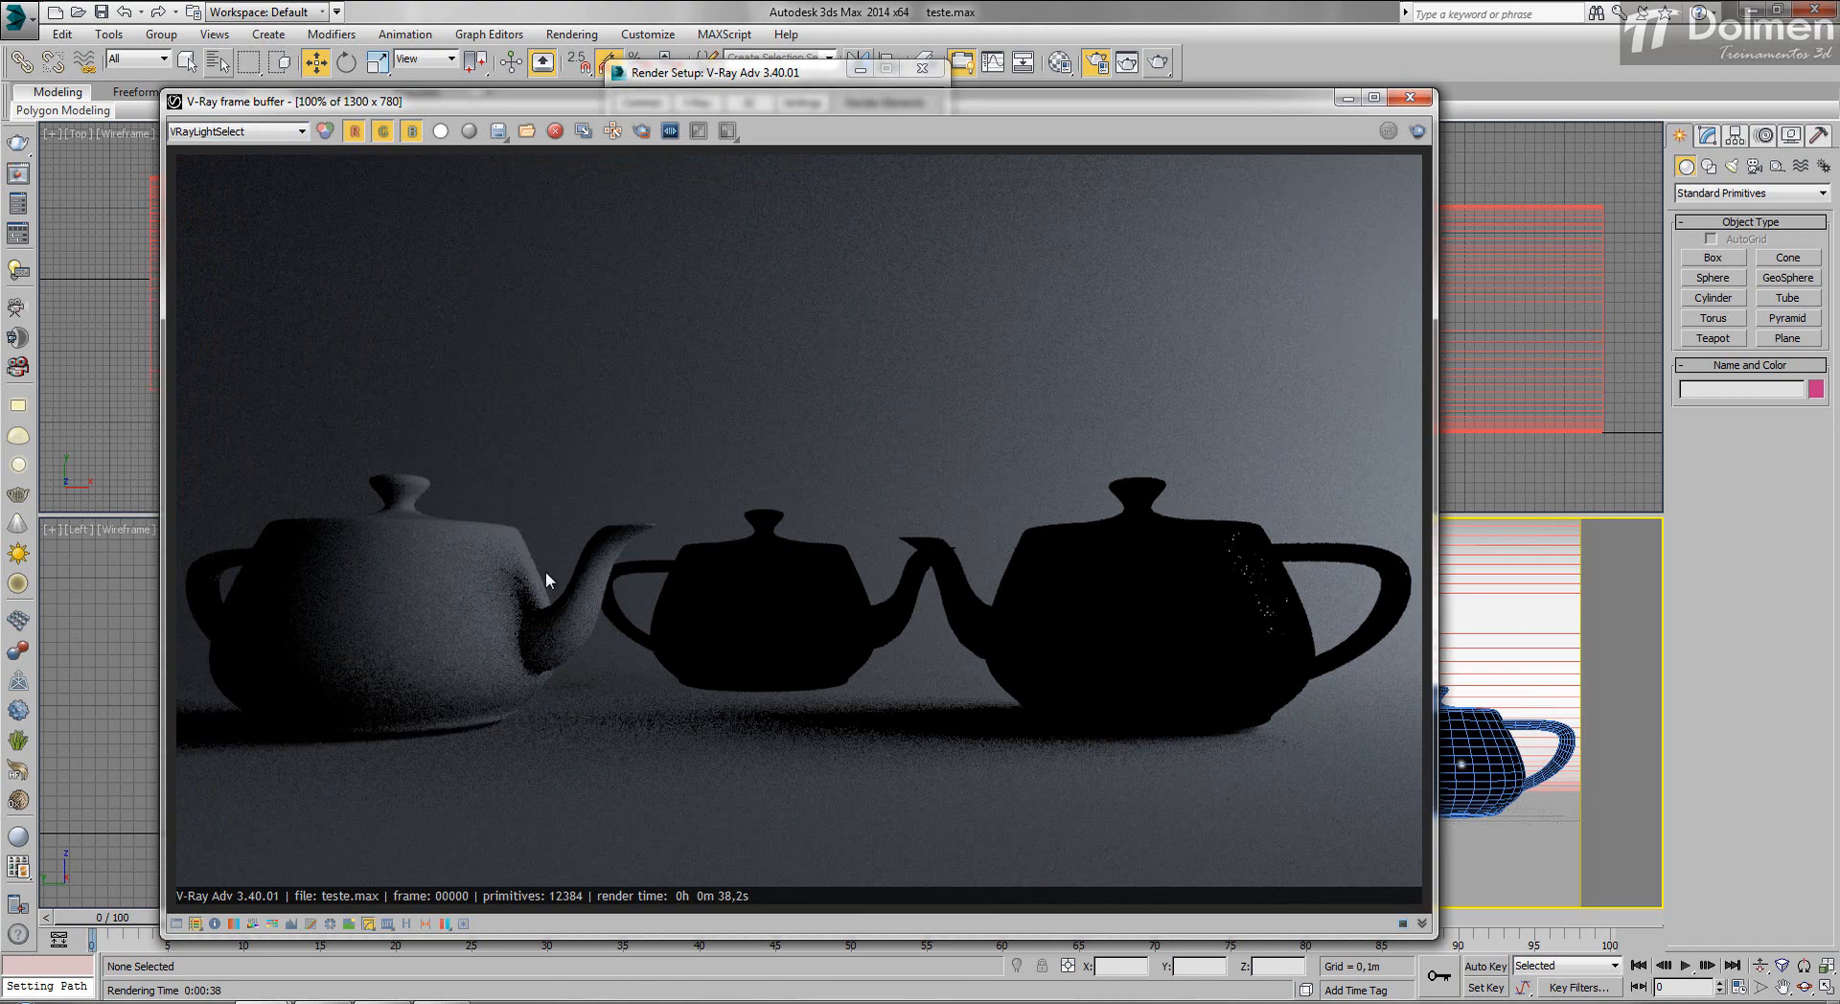
Examine the passes from VRayMatteShadow through the material and VRayNoiseLevel passes to VRayObjectID in the frame buffer.
key("Down")
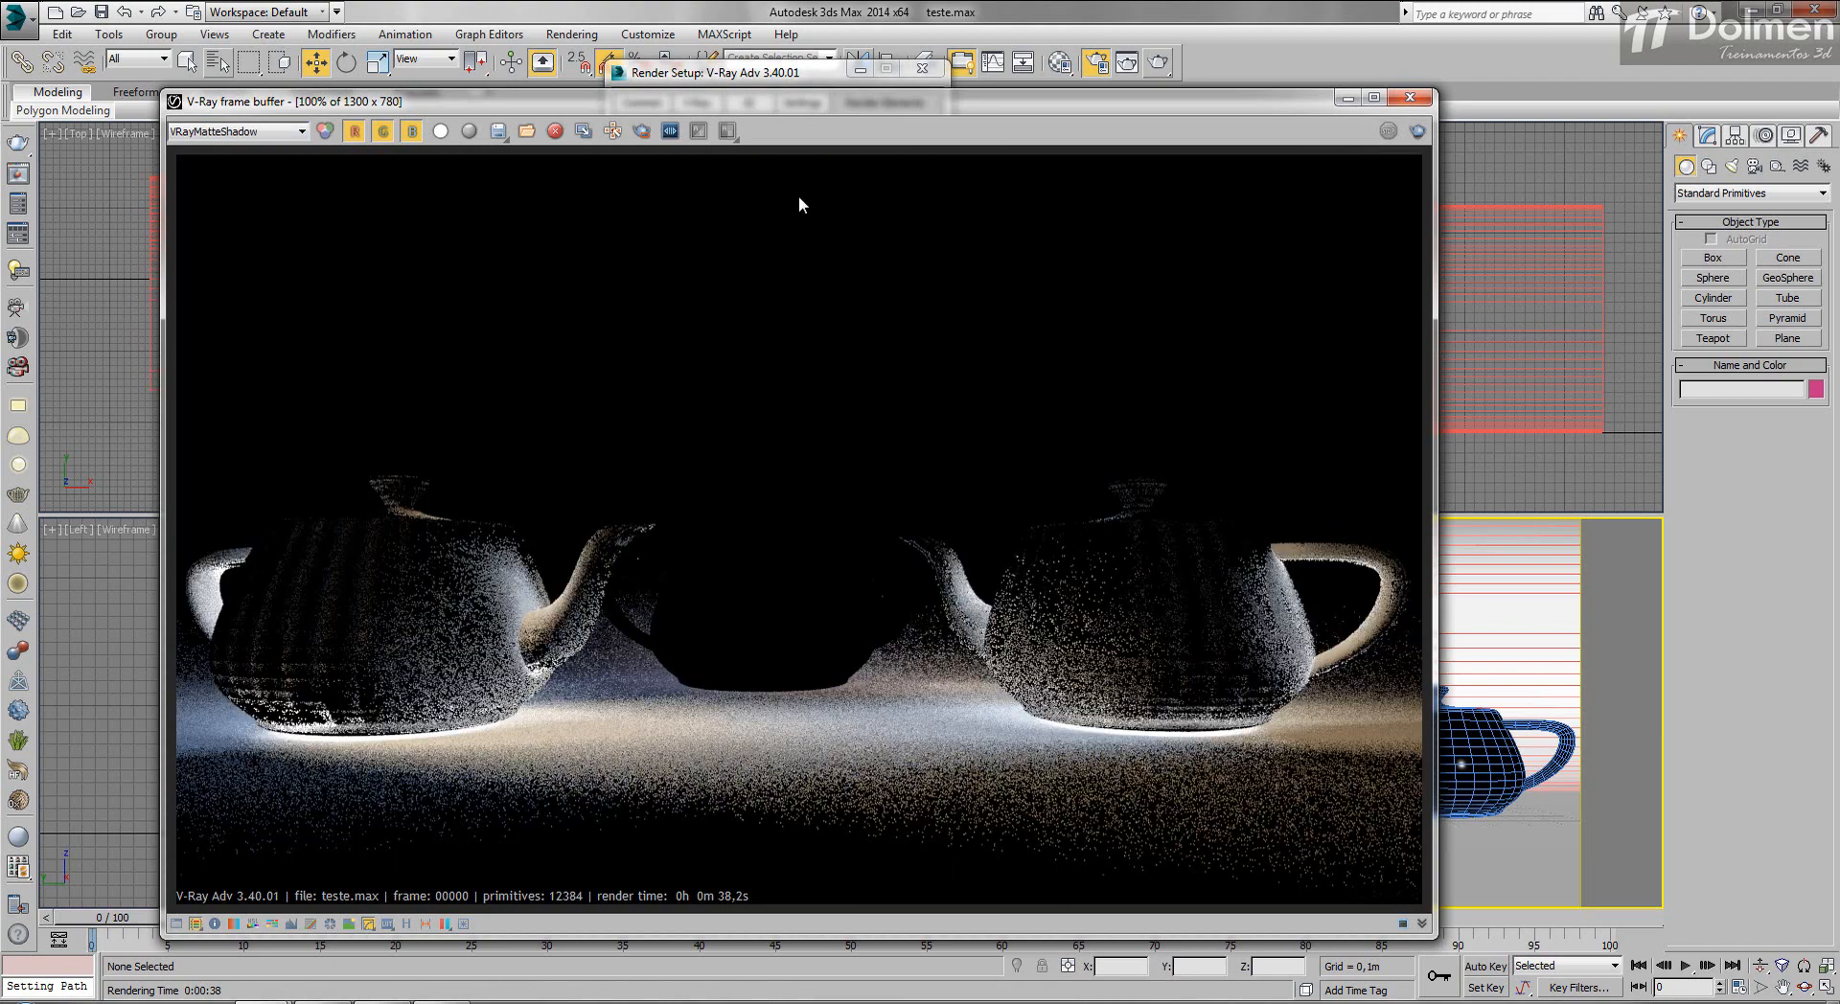
key("Down")
key("Down")
key("Down")
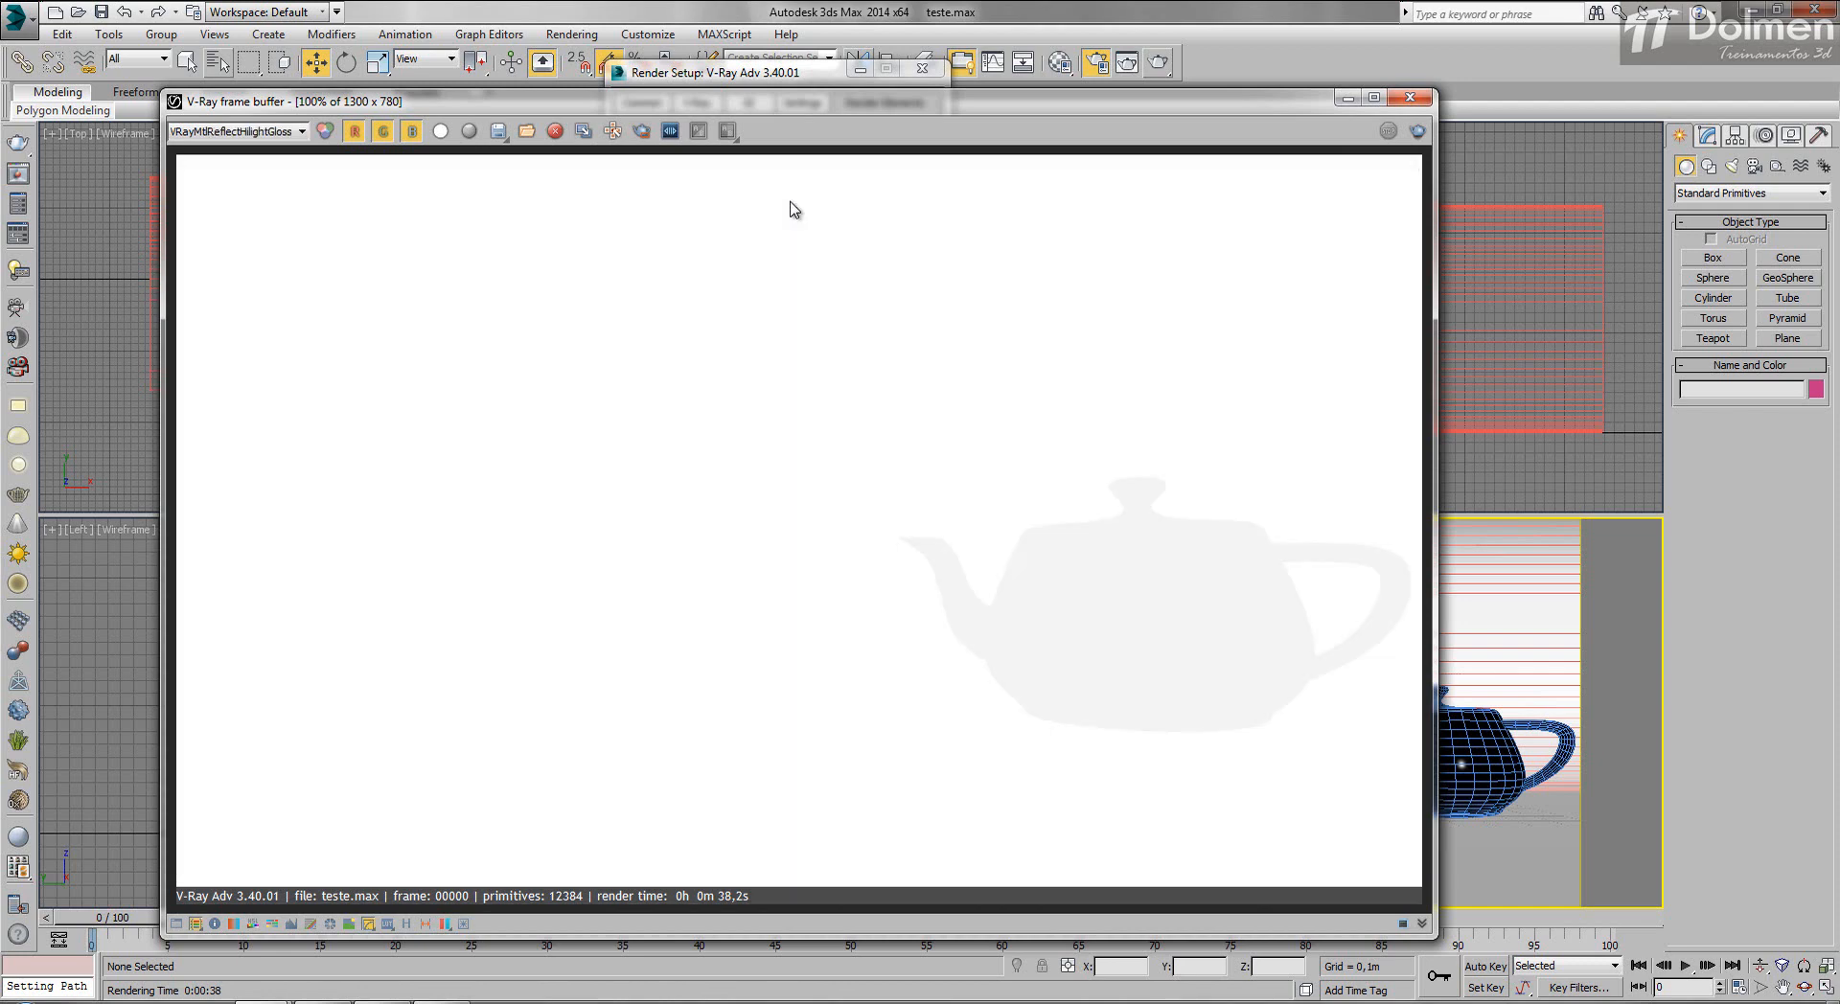
key("Down")
key("Down")
key("Down")
key("Down")
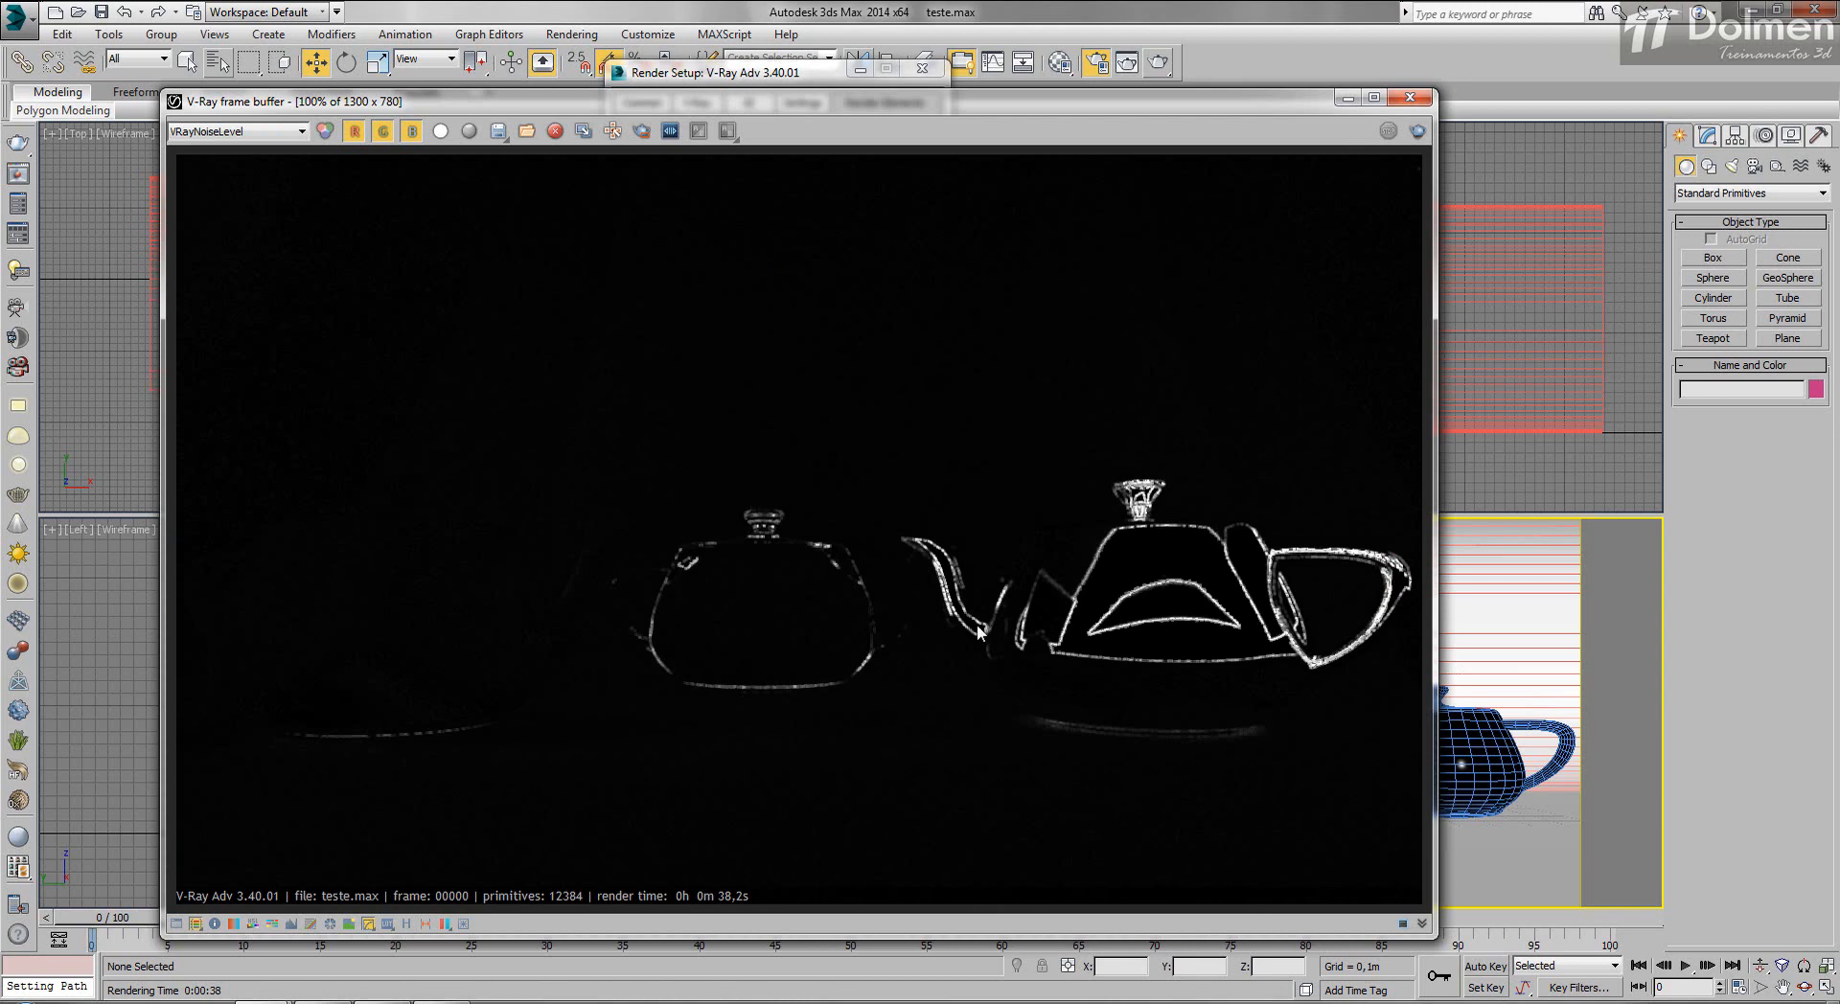
key("Down")
key("Down")
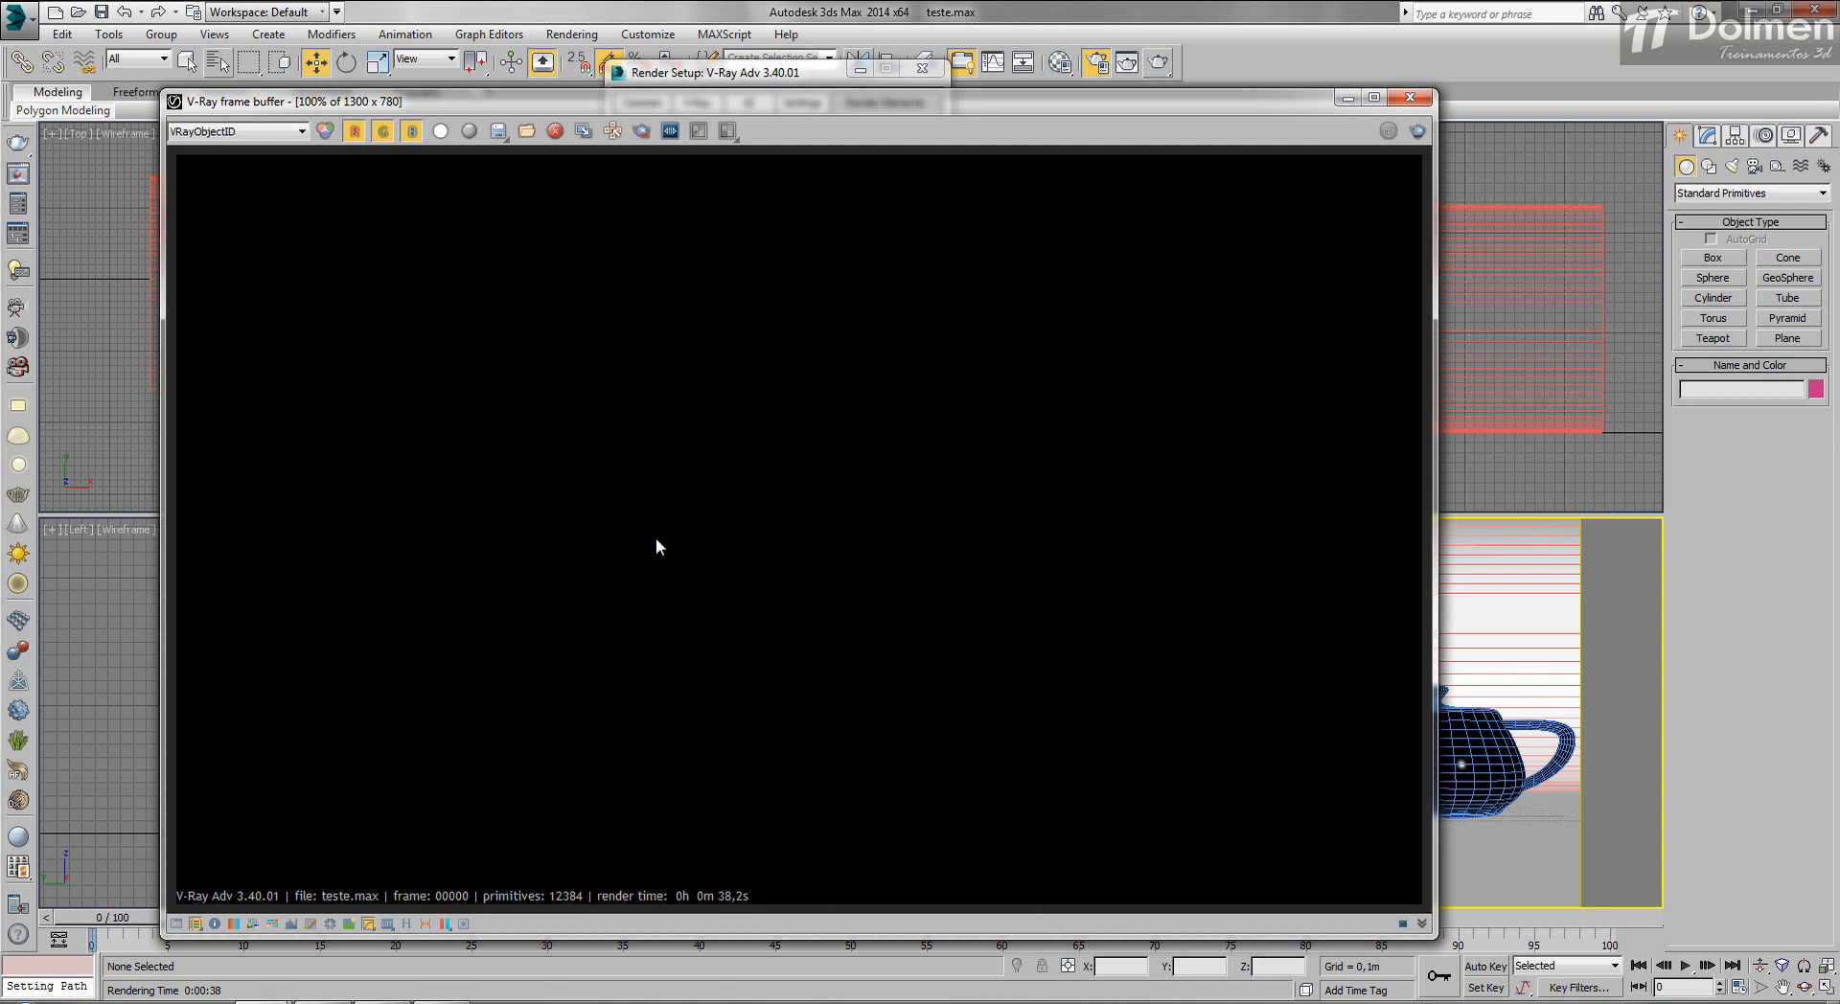
Examine the raw, reflection and refraction passes through to VRayRenderID in the frame buffer.
key("Down")
key("Down")
key("Down")
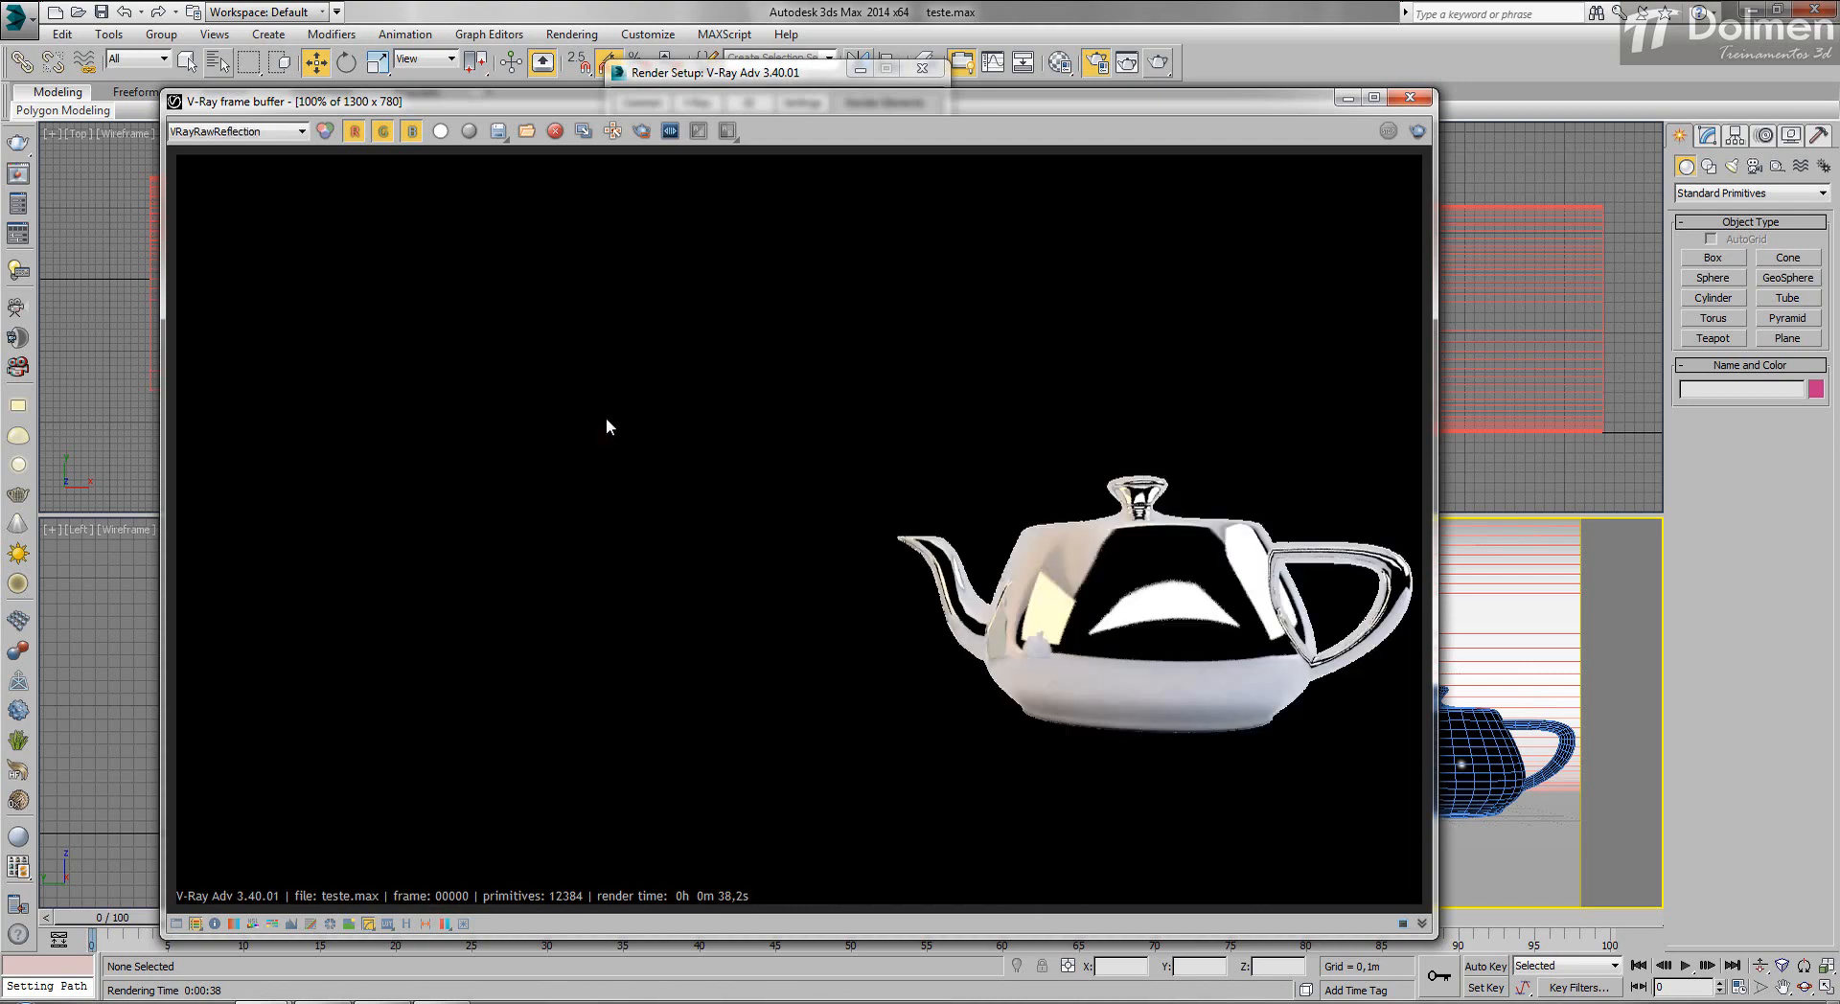
key("Down")
key("Down")
key("Down")
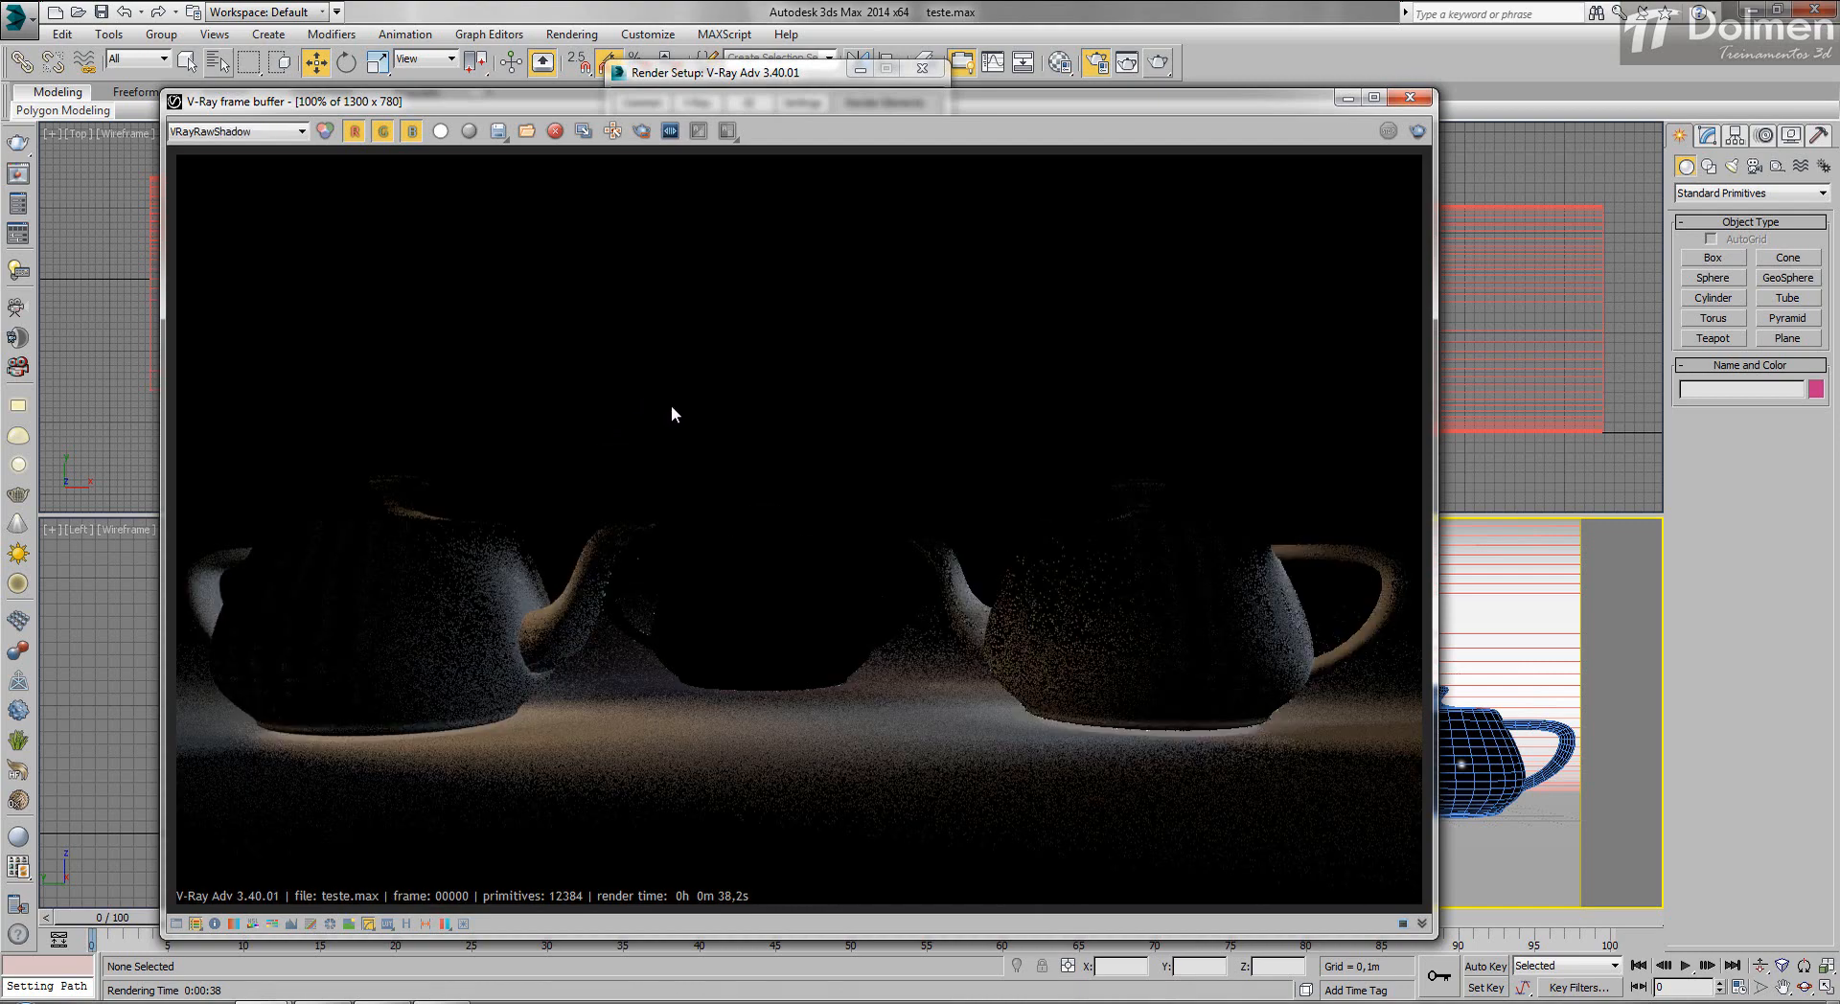
key("Down")
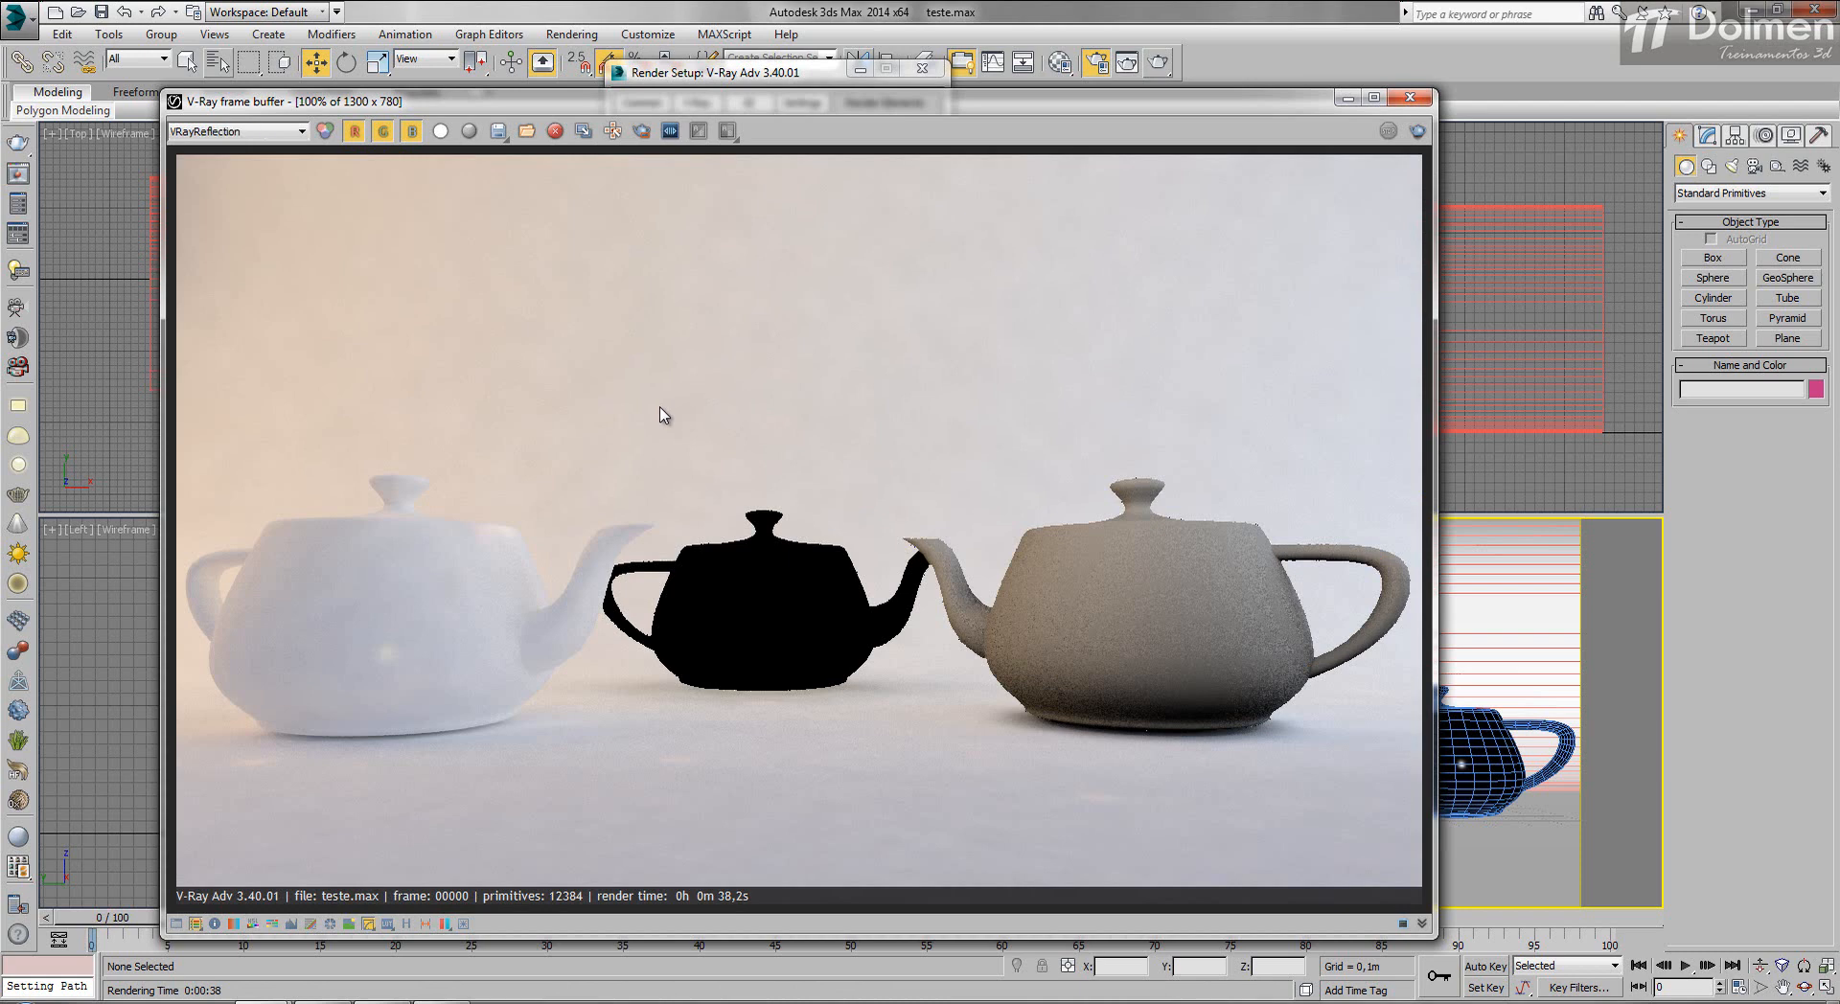
key("Down")
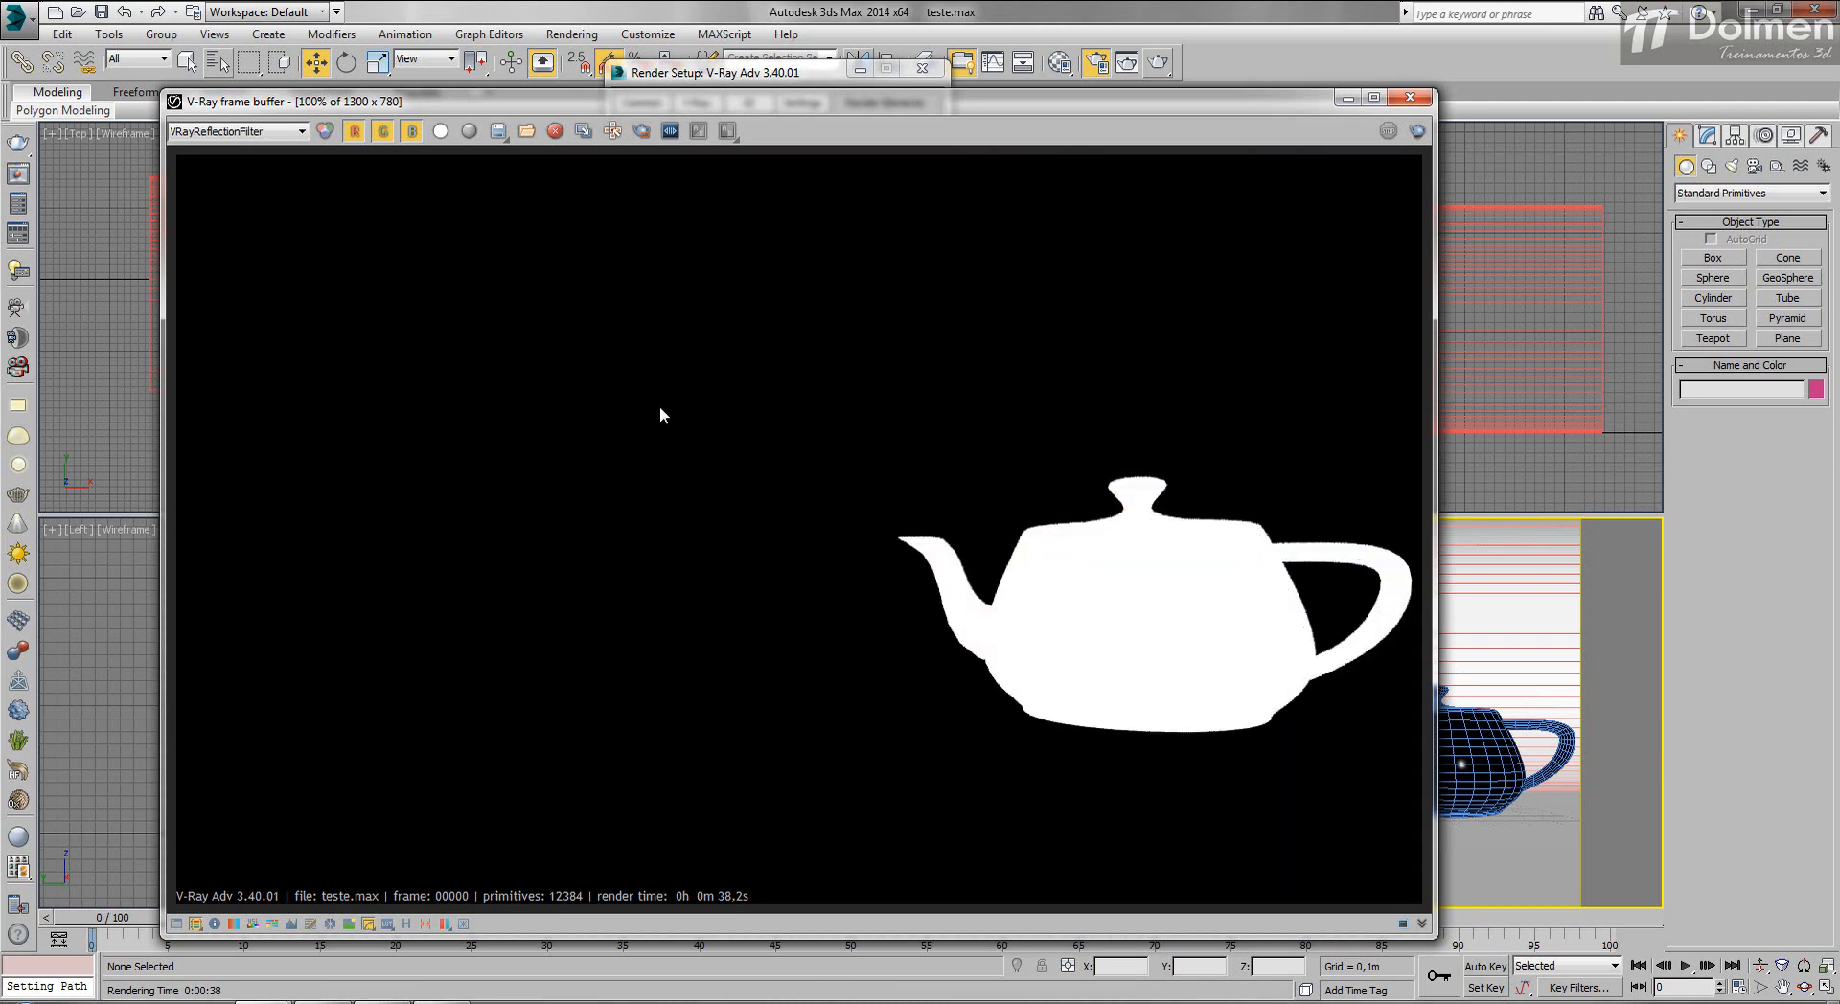
key("Down")
key("Down")
key("Down")
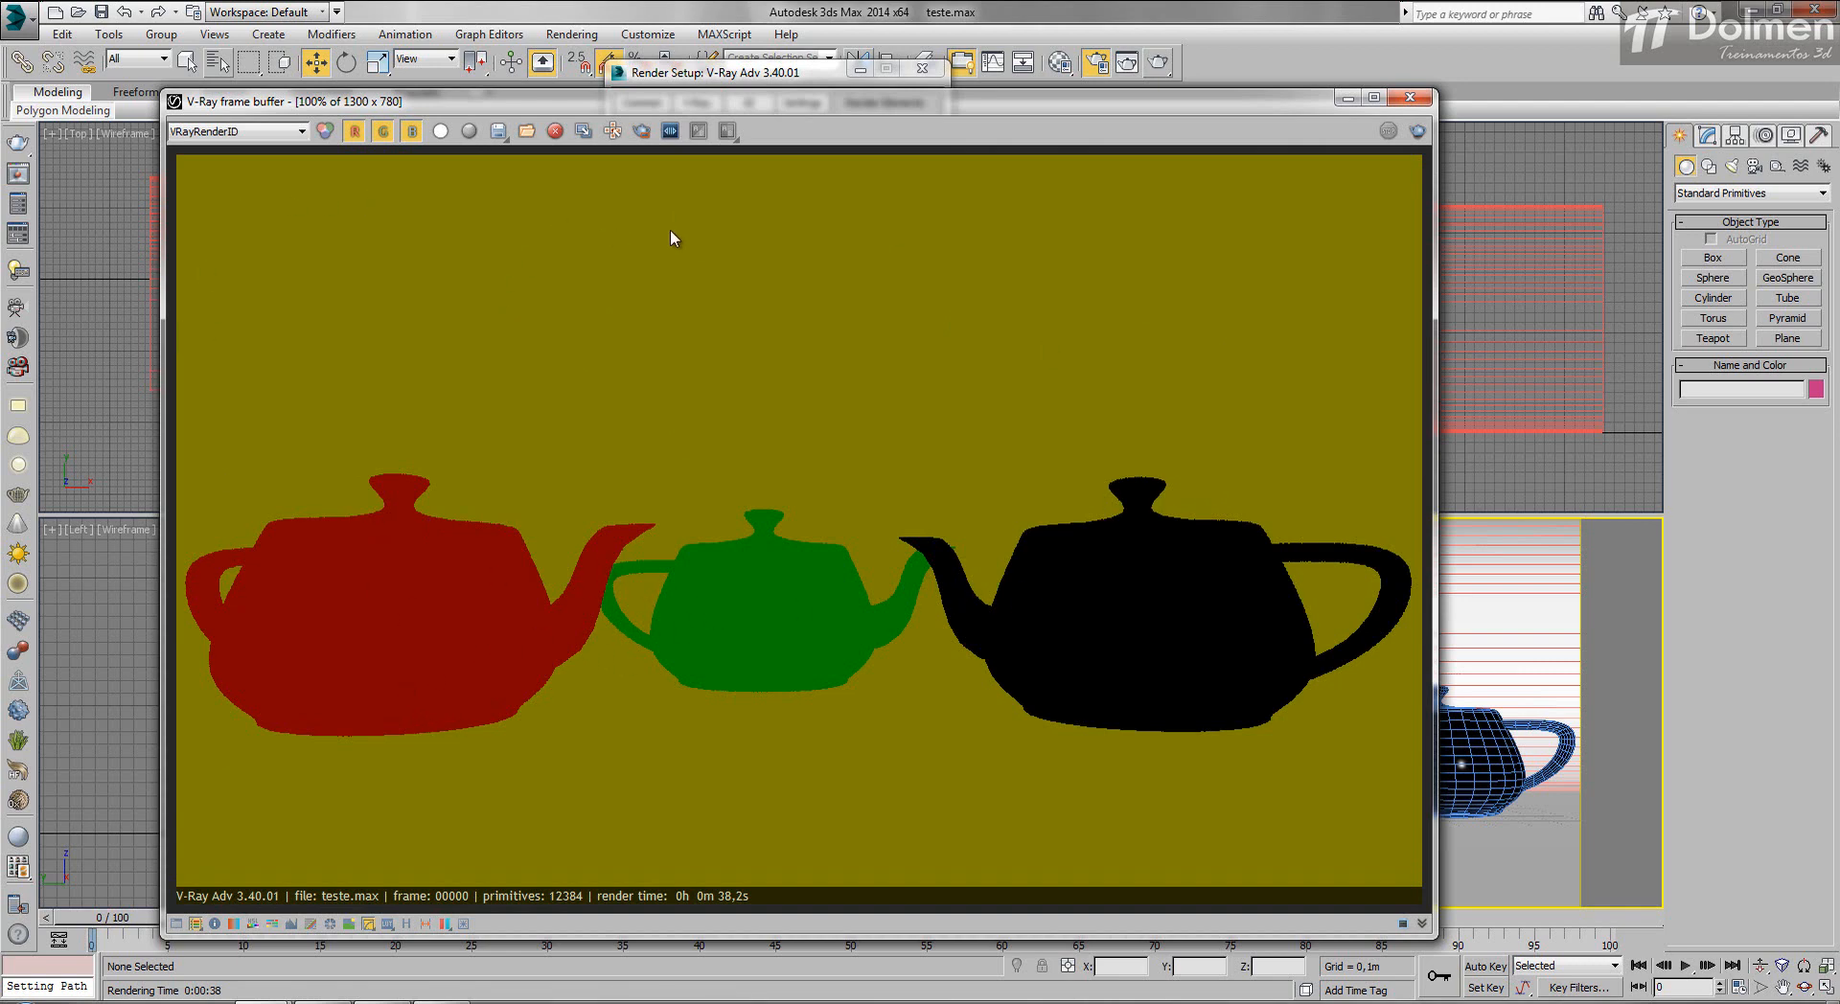
Examine the passes from VRaySamplerInfo through VRayTotalLighting and VRayWireColor to VRayZDepth, and close the frame buffer.
key("Down")
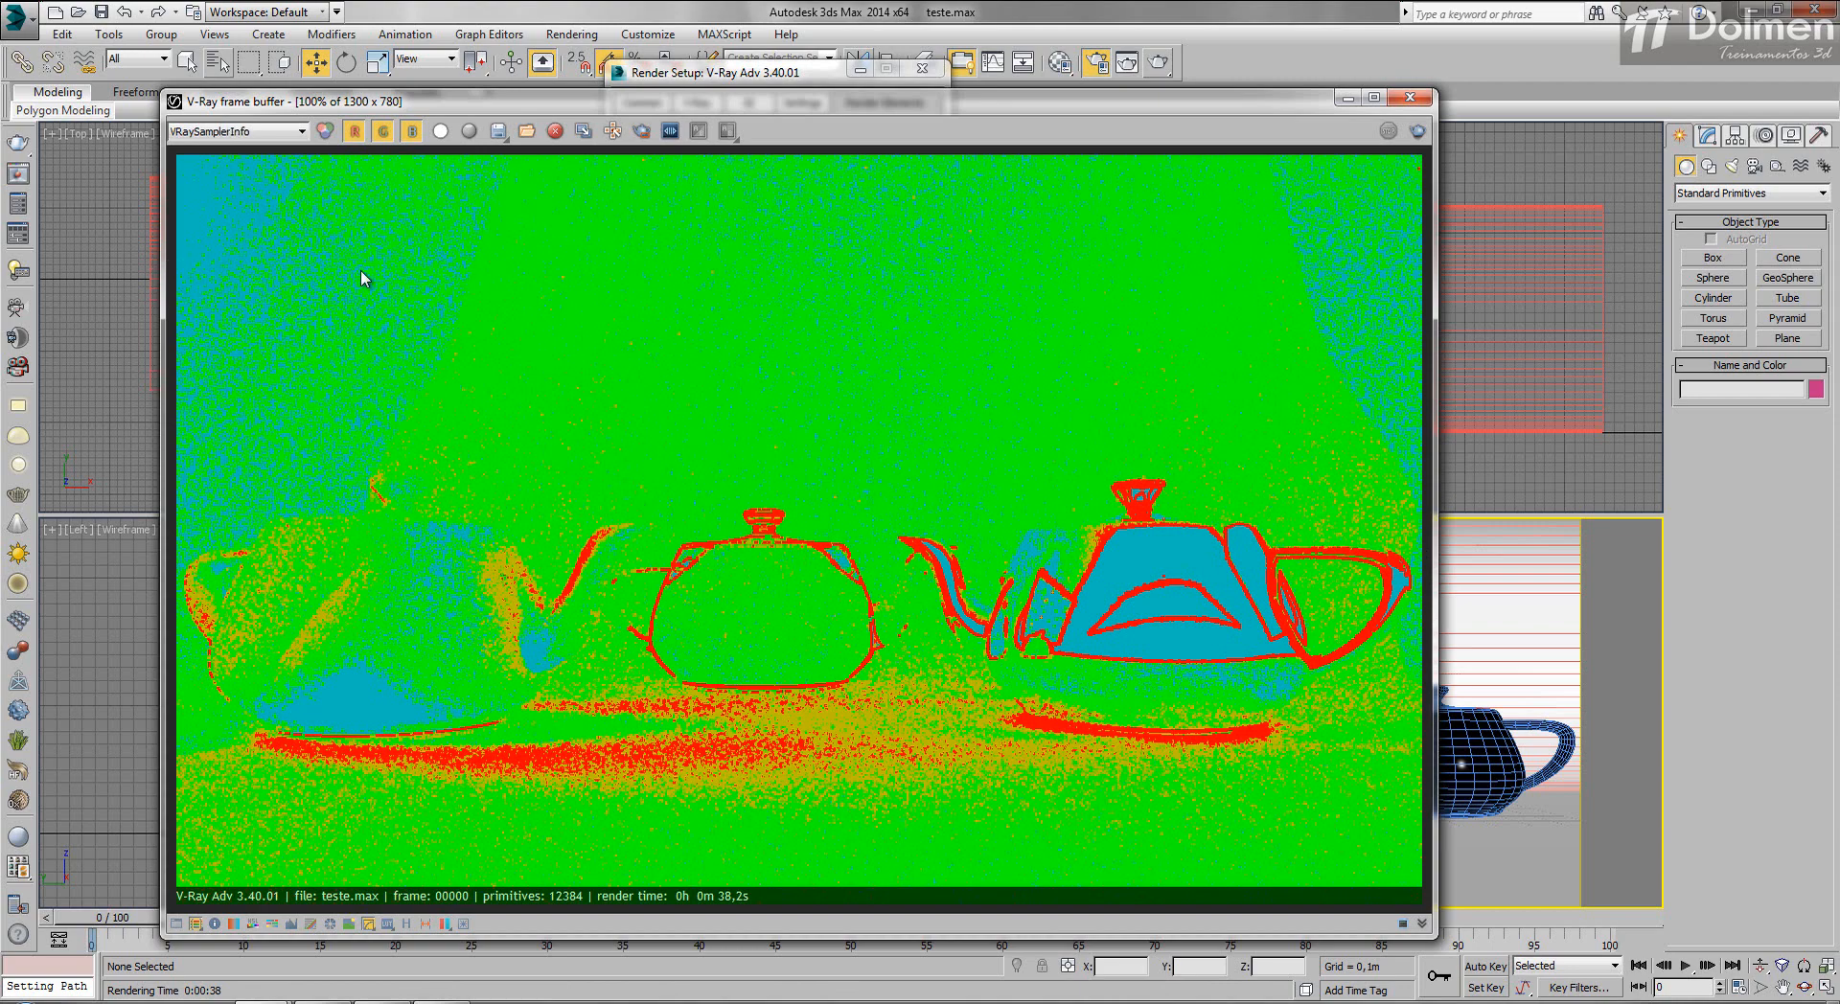
key("Down")
key("Down")
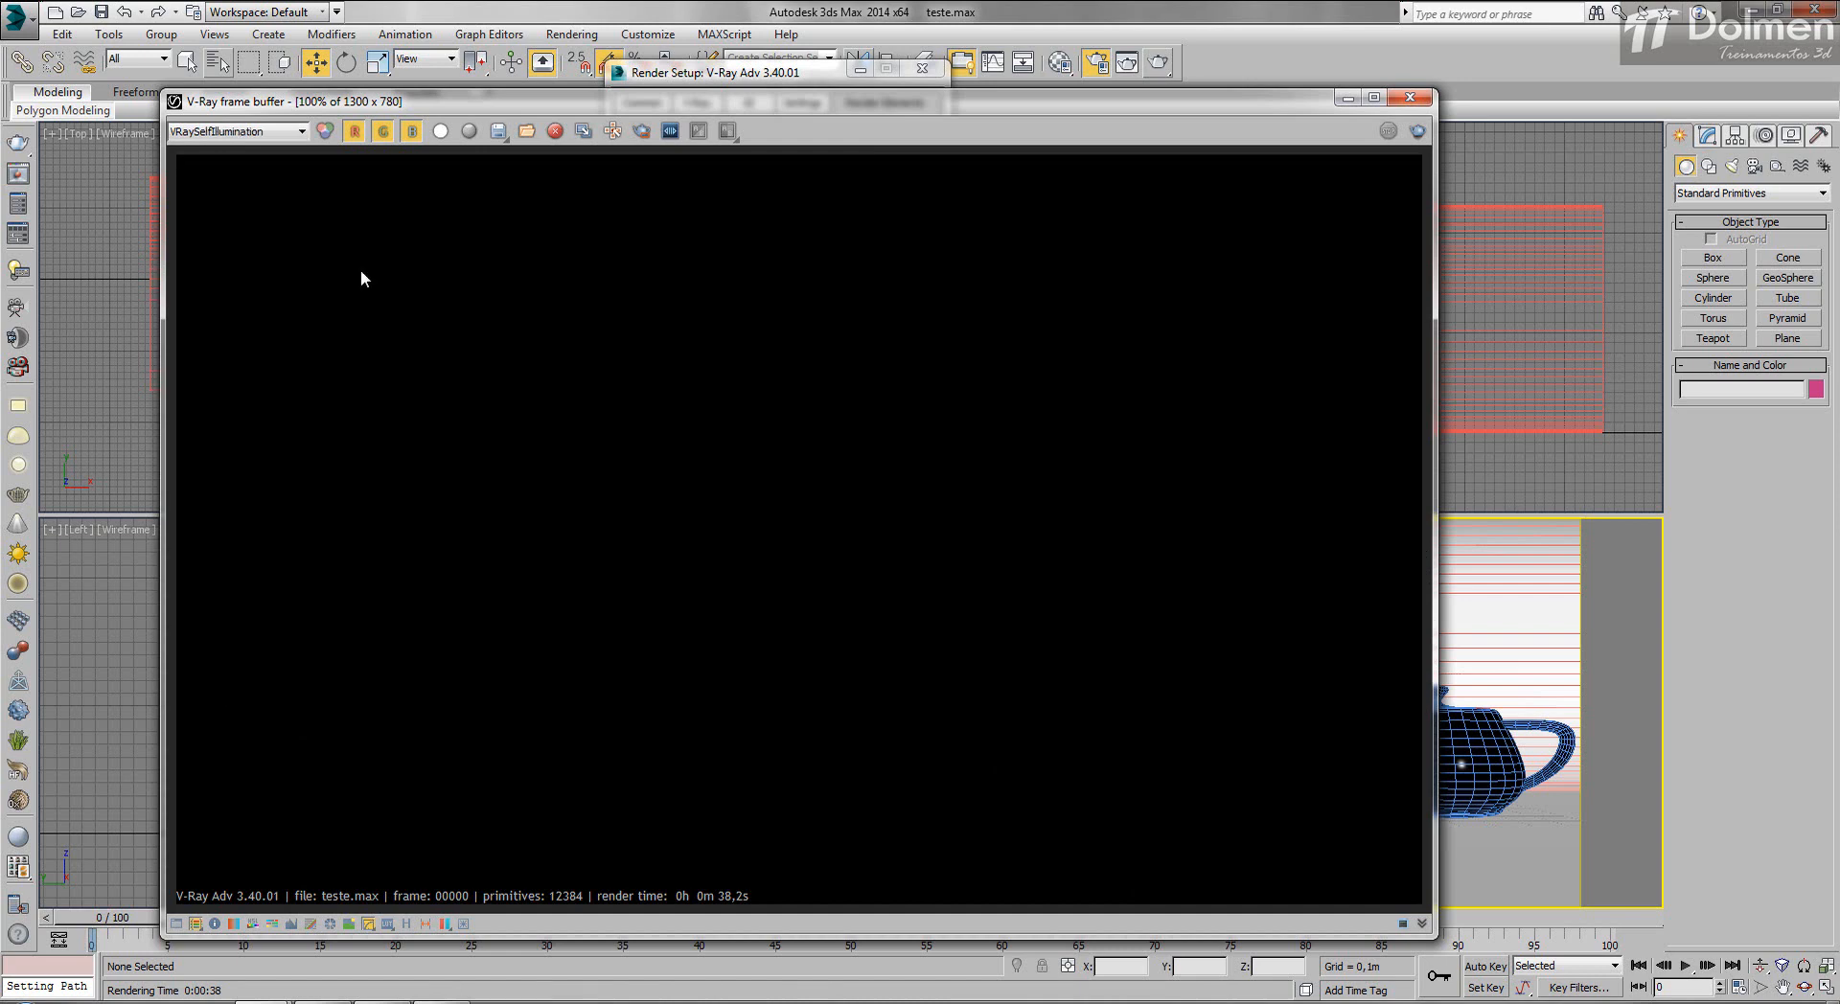
key("Down")
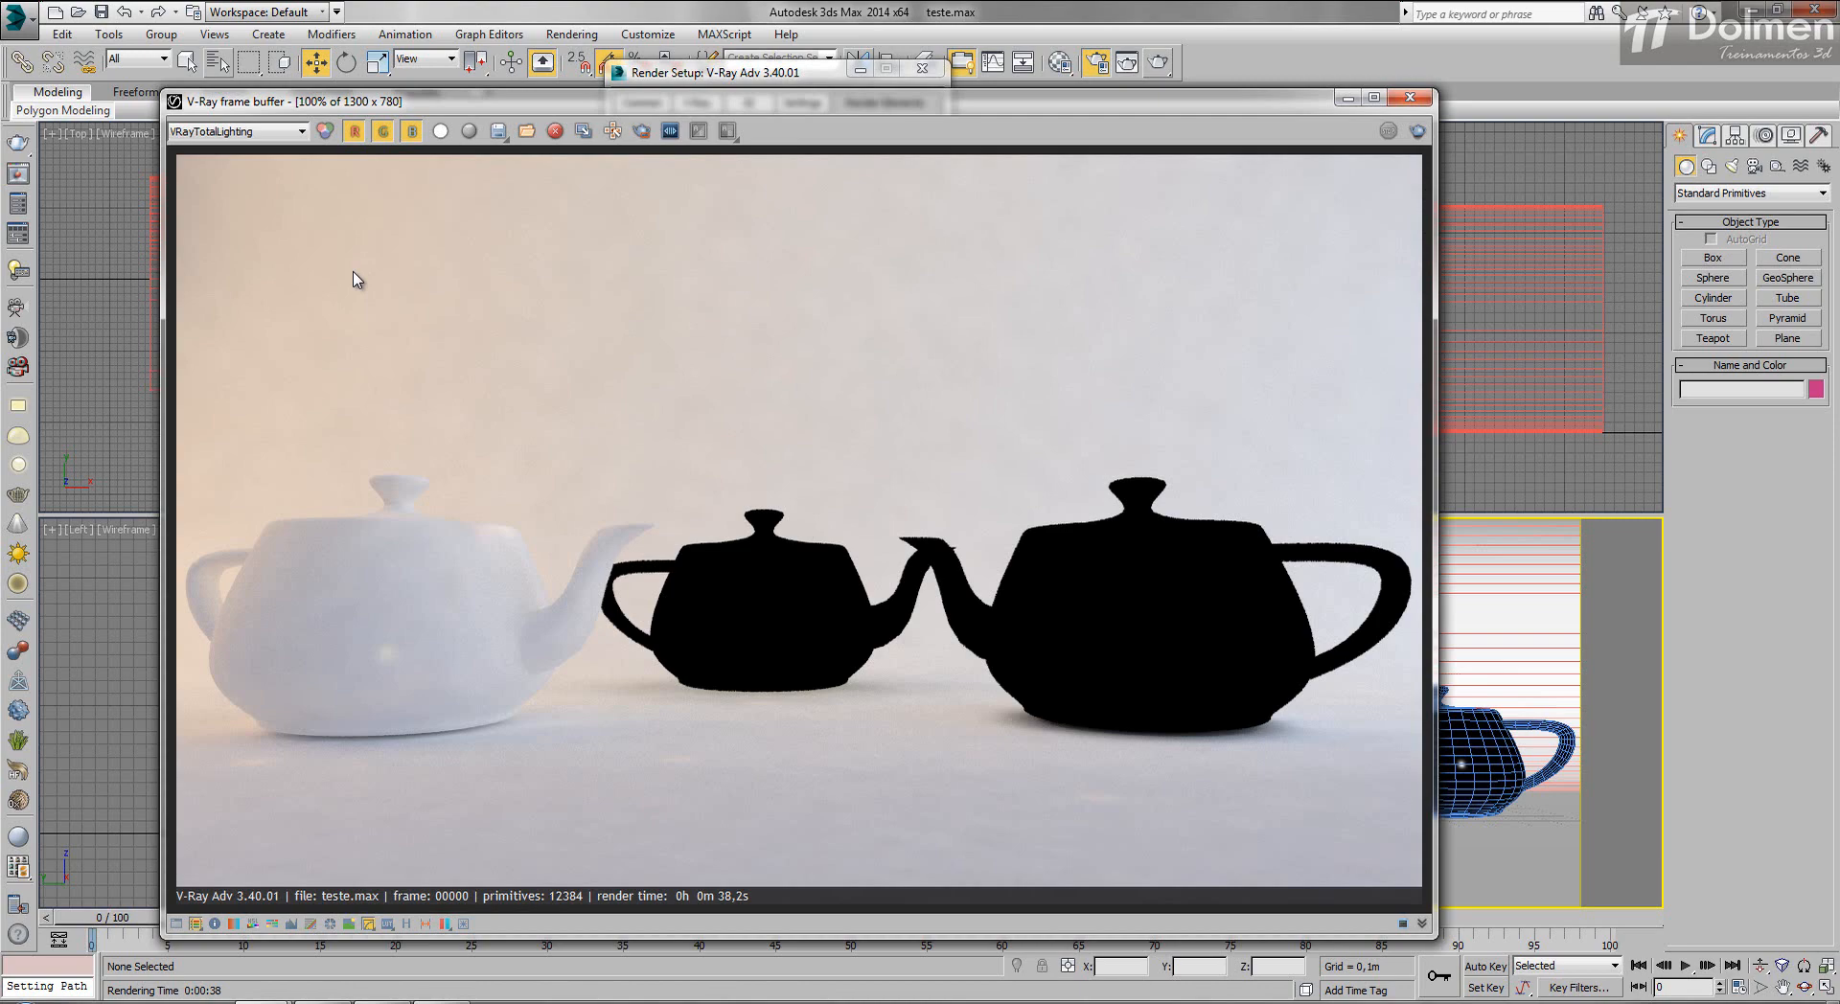
key("Down")
key("Down")
key("Down")
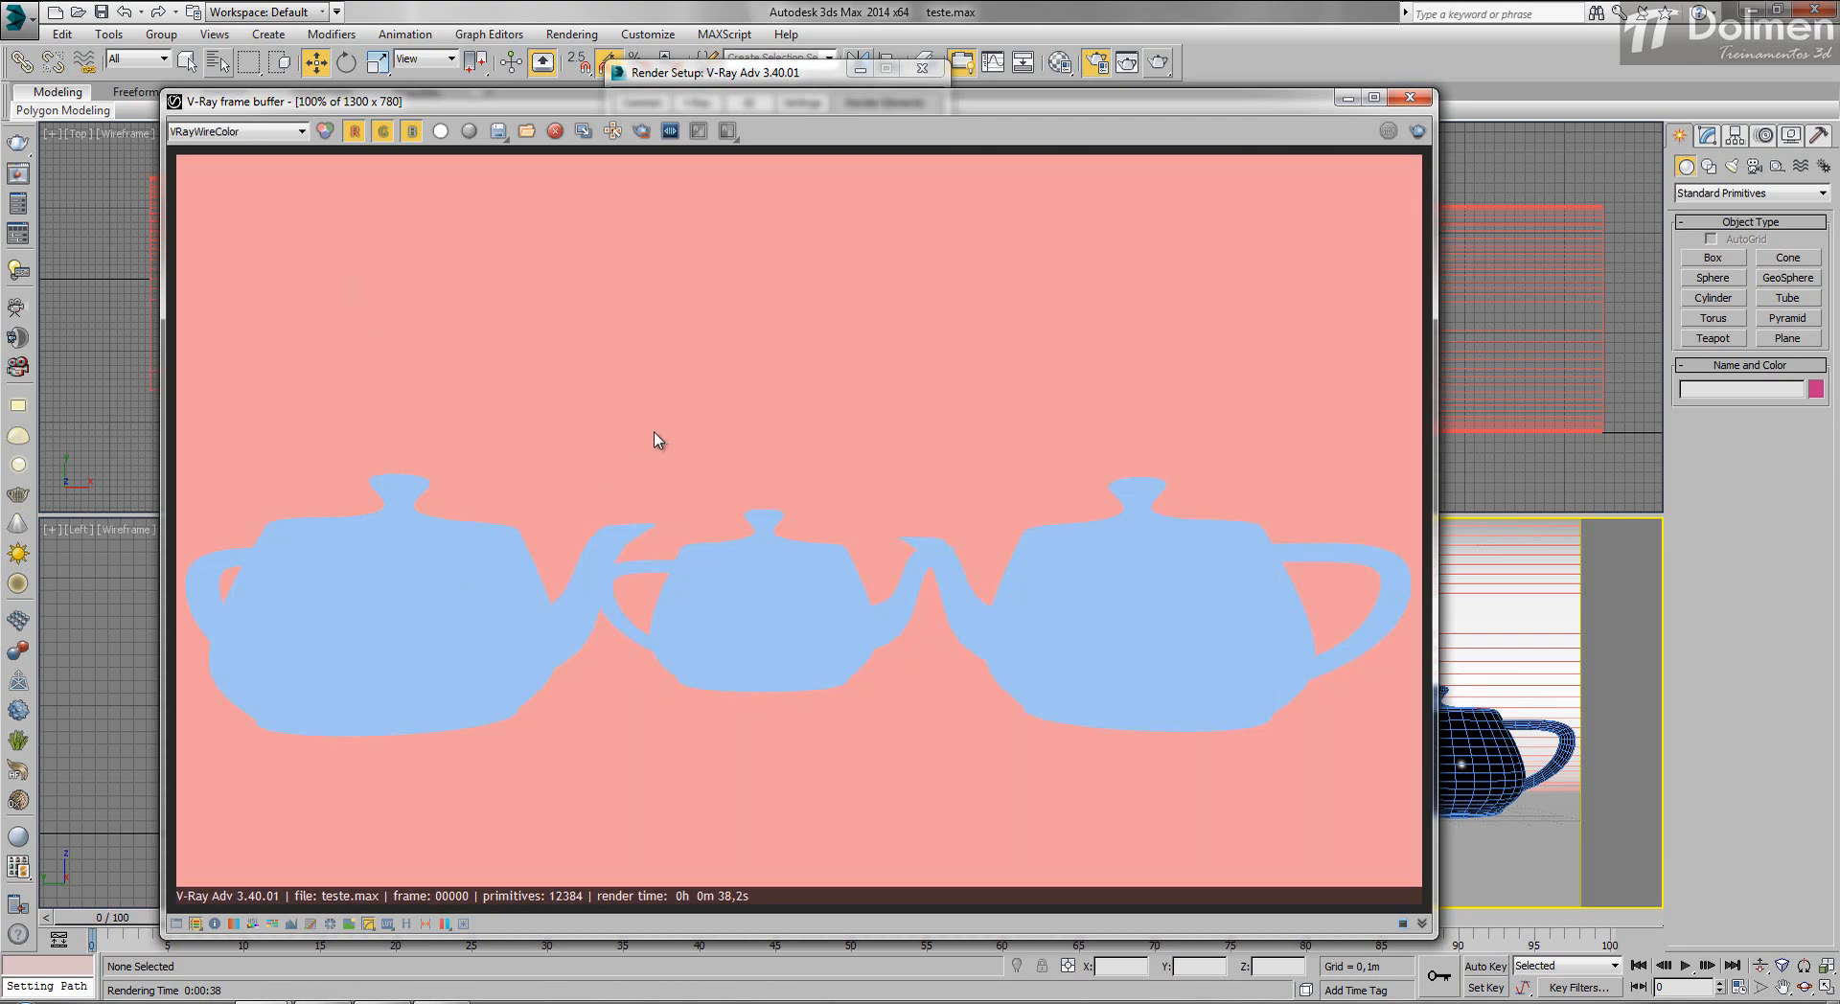
key("Down")
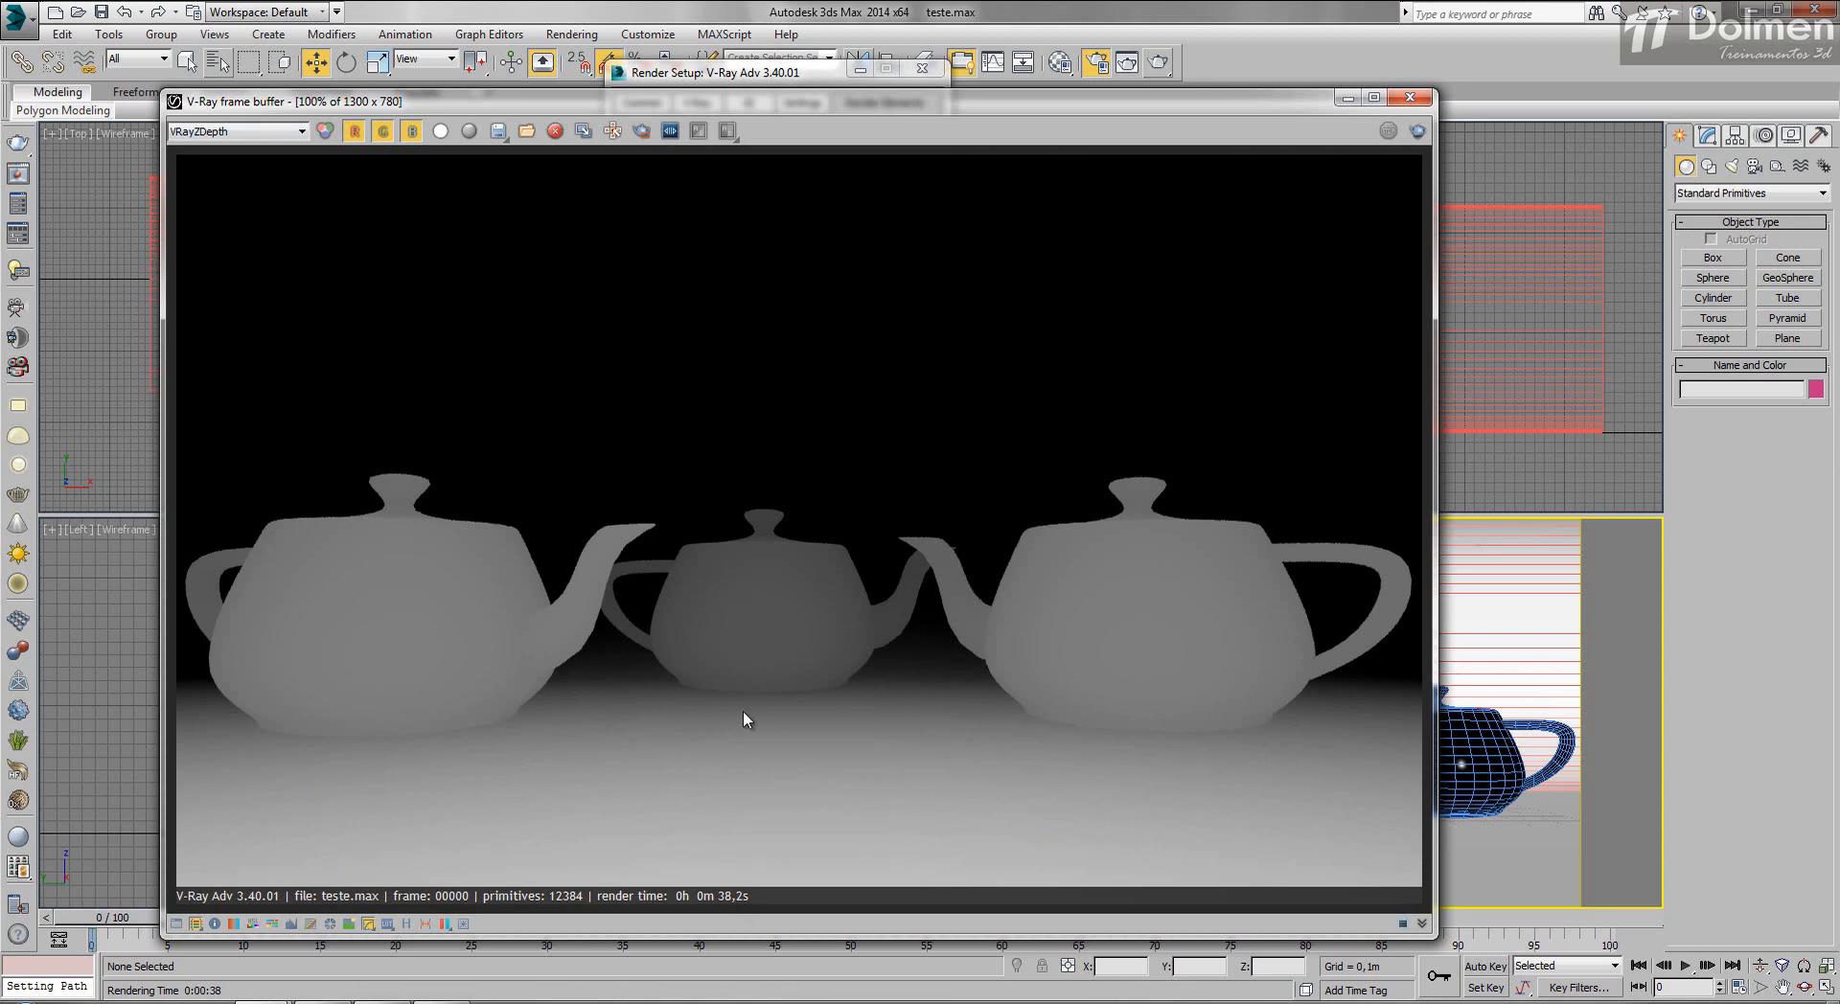
key("Down")
key("Up")
left_click(1410, 101)
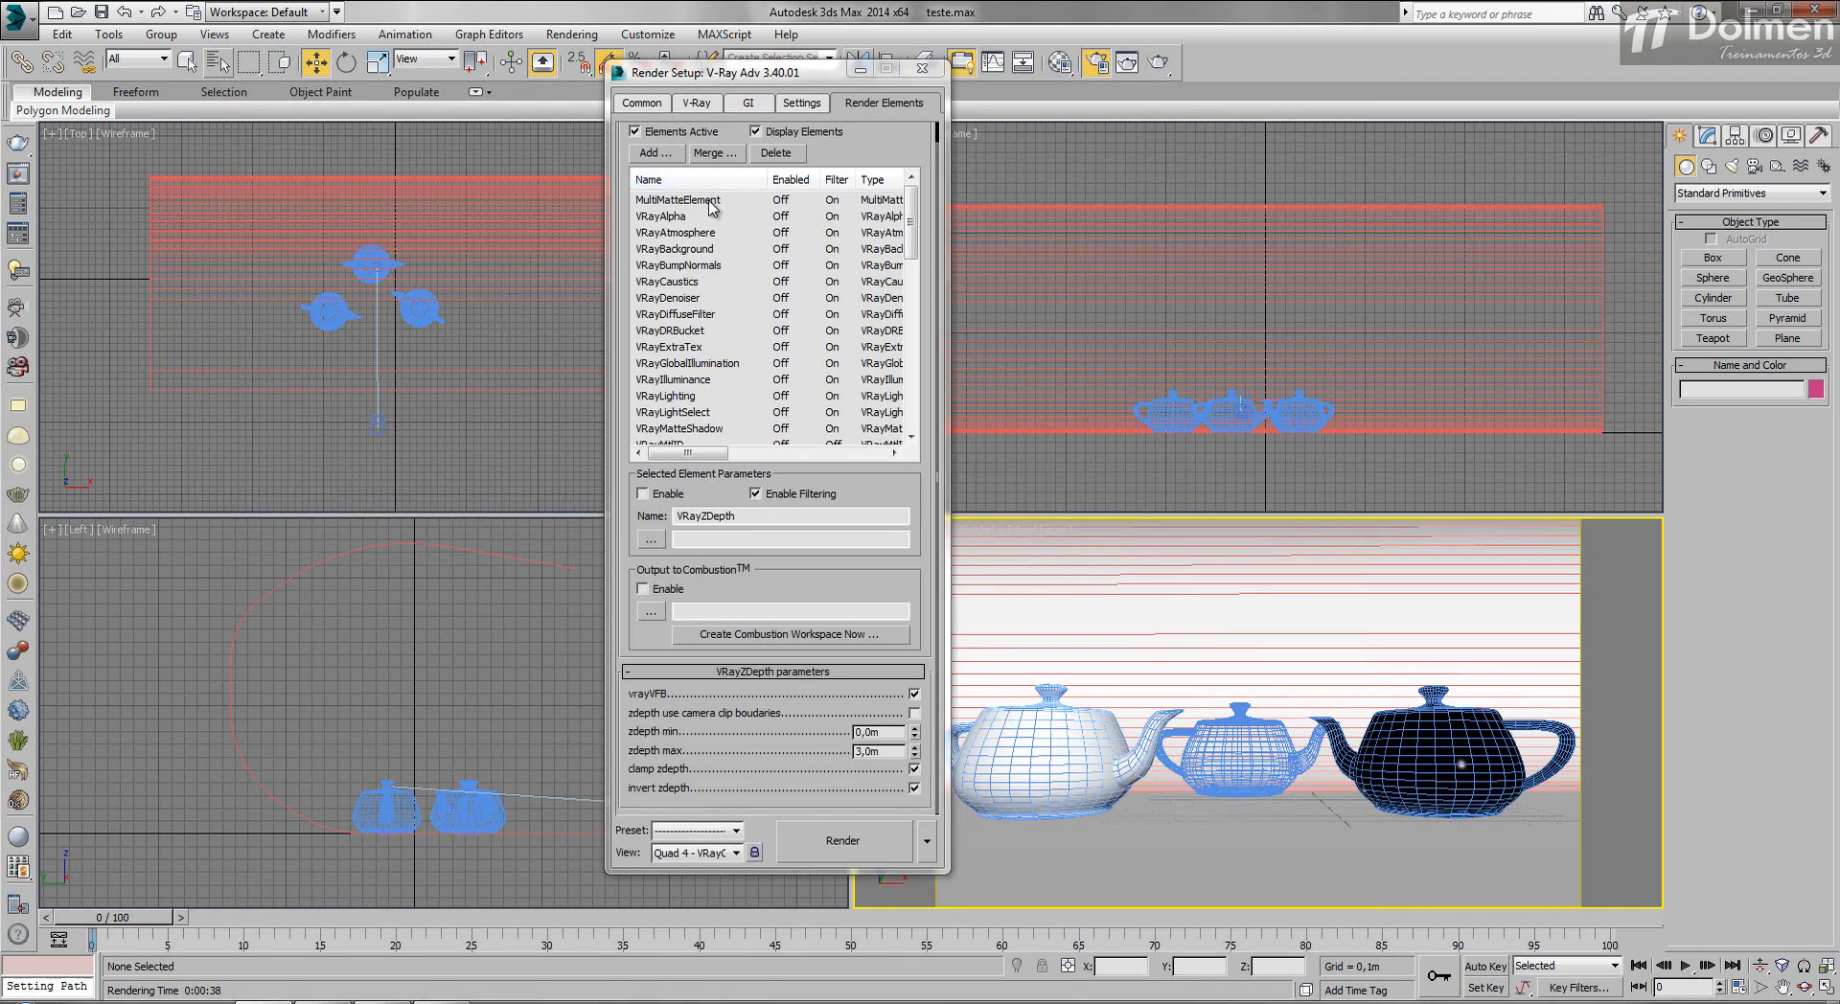
Delete all render elements from MultiMatteElement to VRayZDepth in the render setup.
left_click(714, 203)
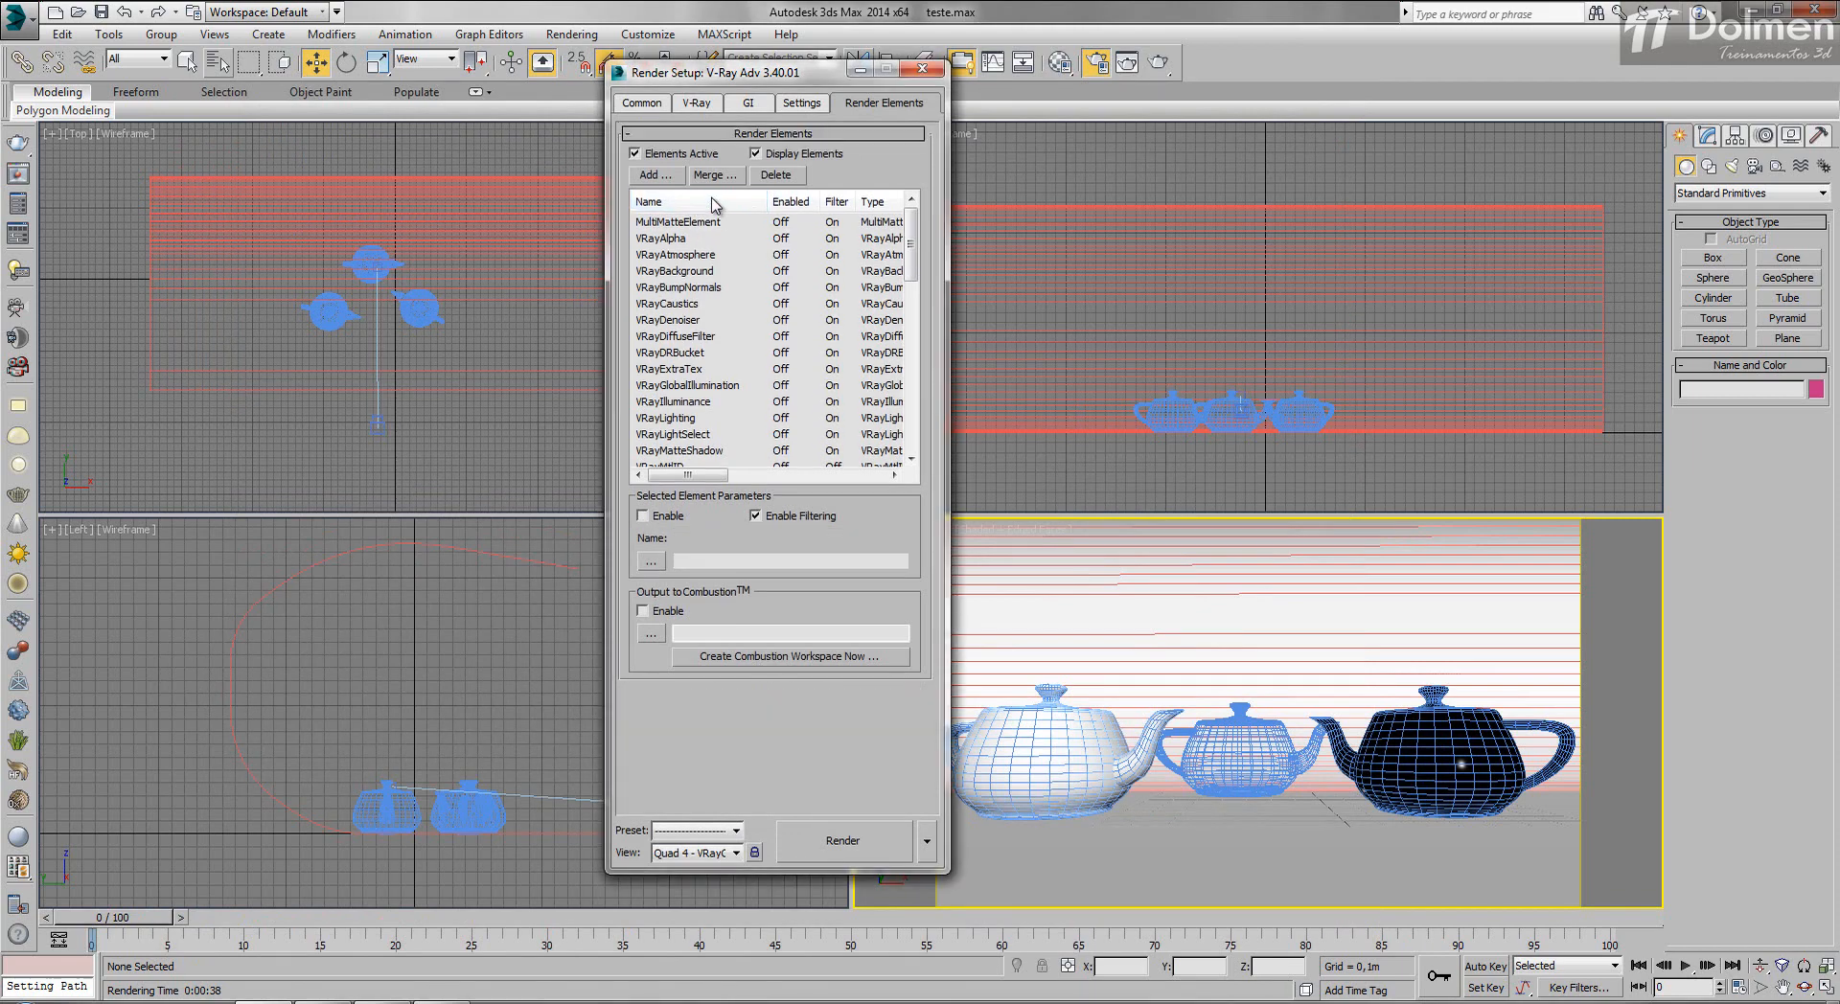
left_click_drag(911, 247, 915, 431)
left_click(668, 450, "shift")
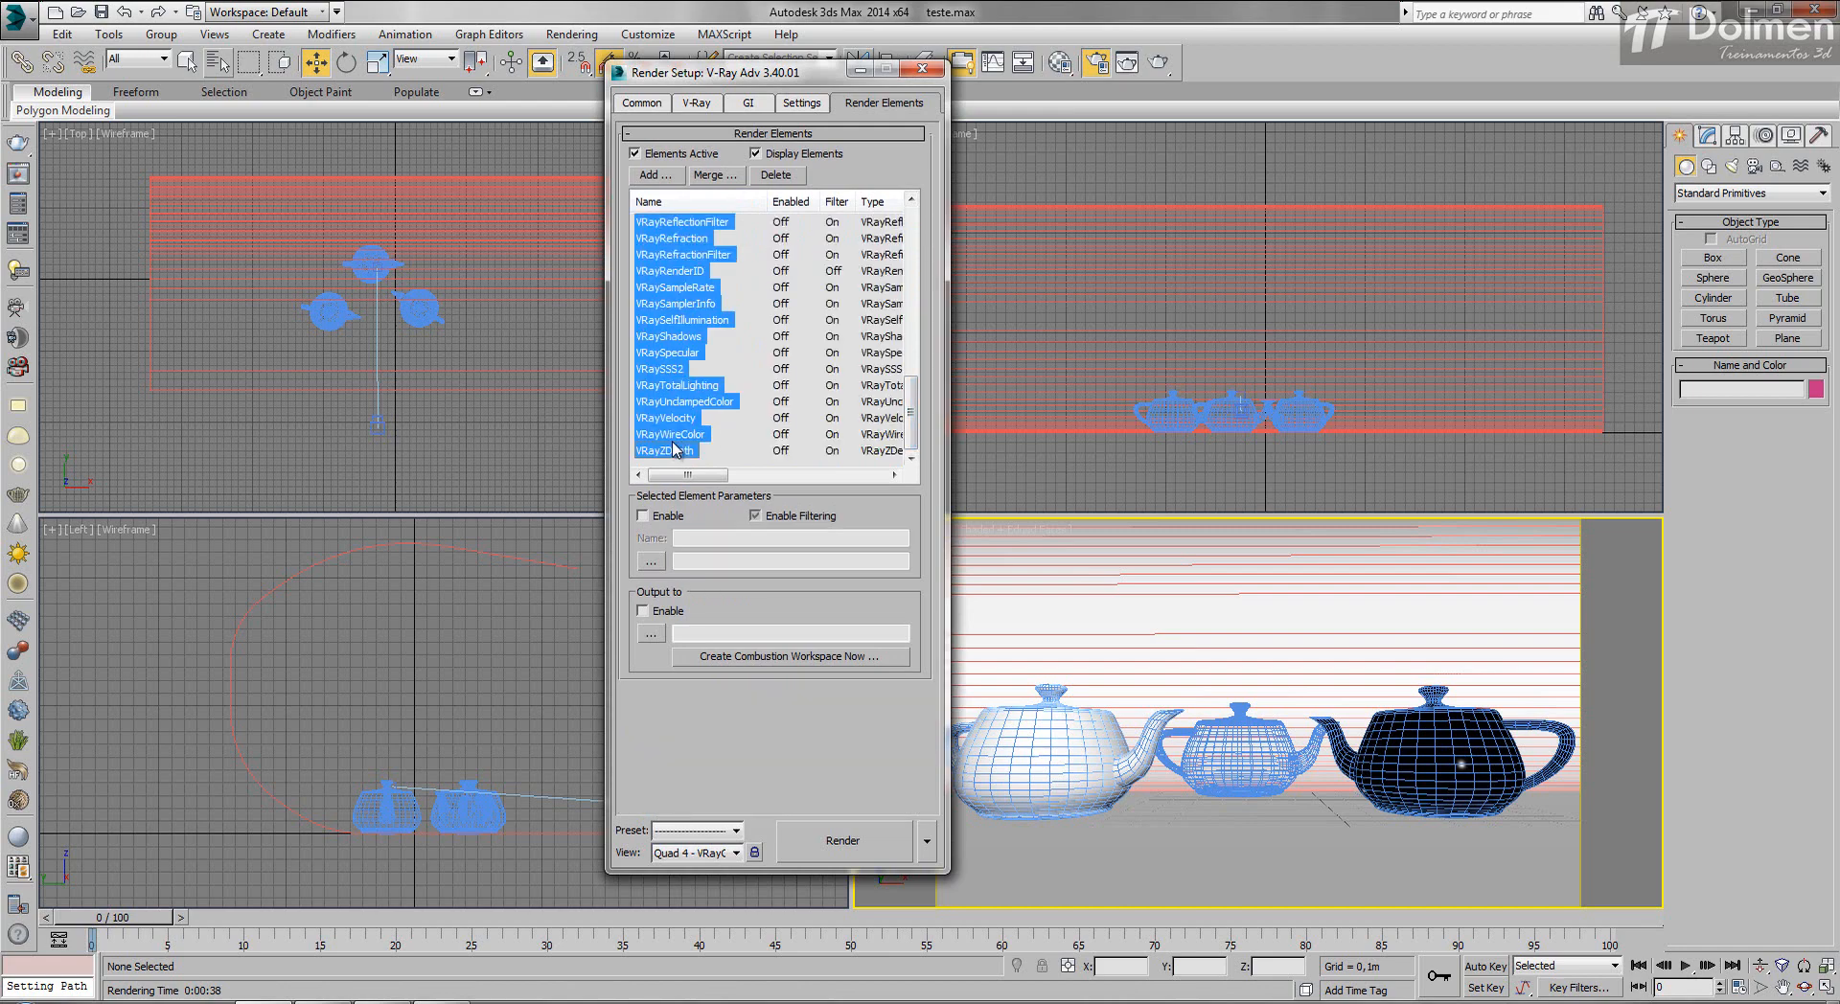
left_click(774, 175)
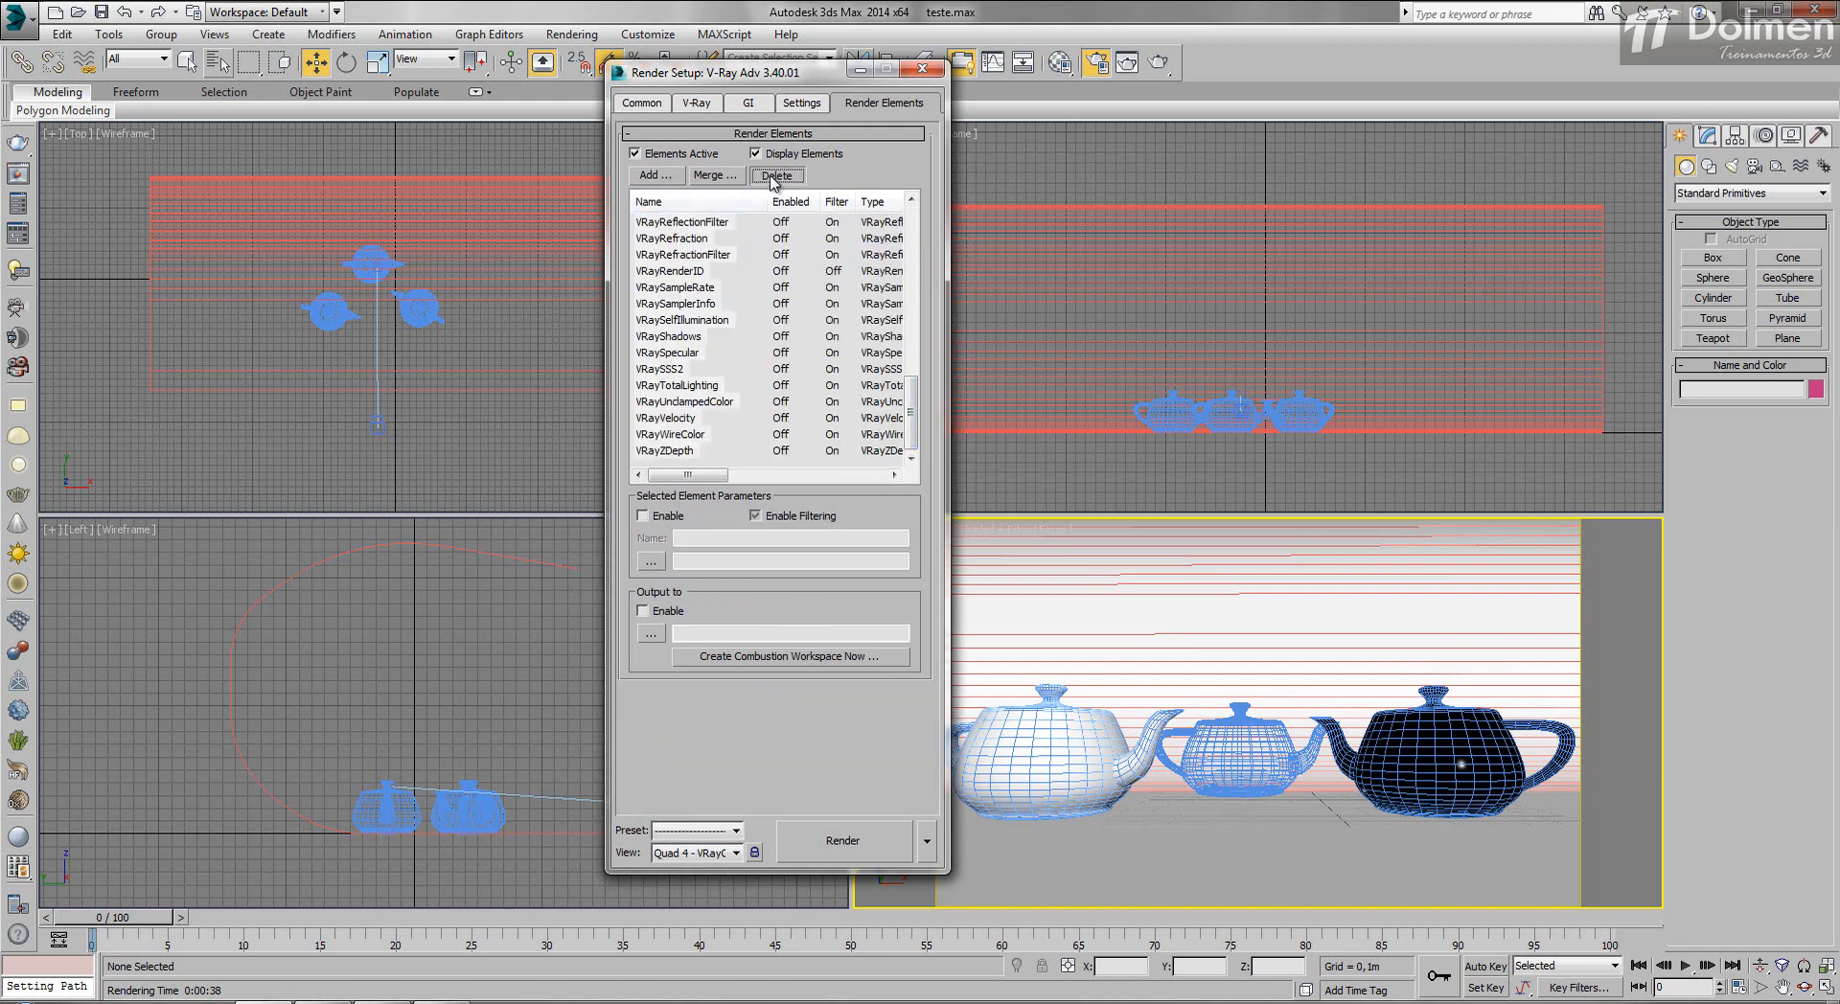
Add the render elements VRayDenoiser, VRayExtraTex, VRayReflection, VRayRefraction, VRayRenderID, VRaySpecular and VRayZDepth together.
left_click(651, 176)
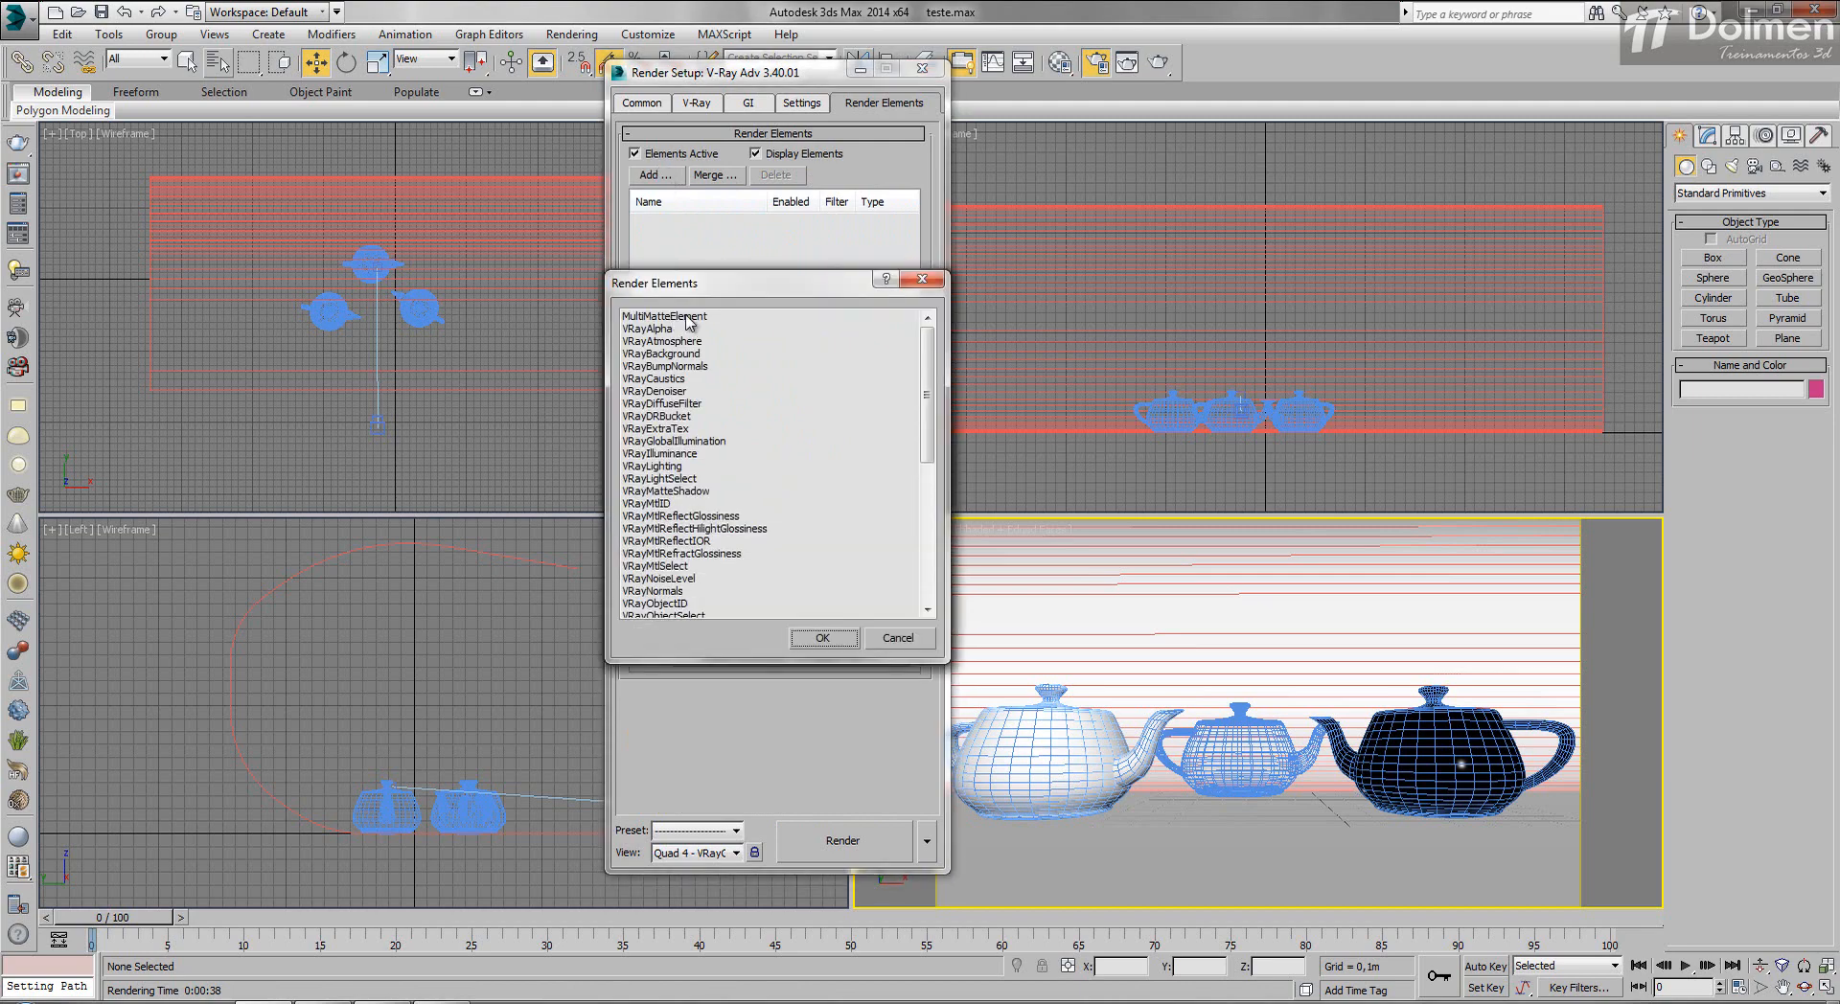
left_click(653, 391)
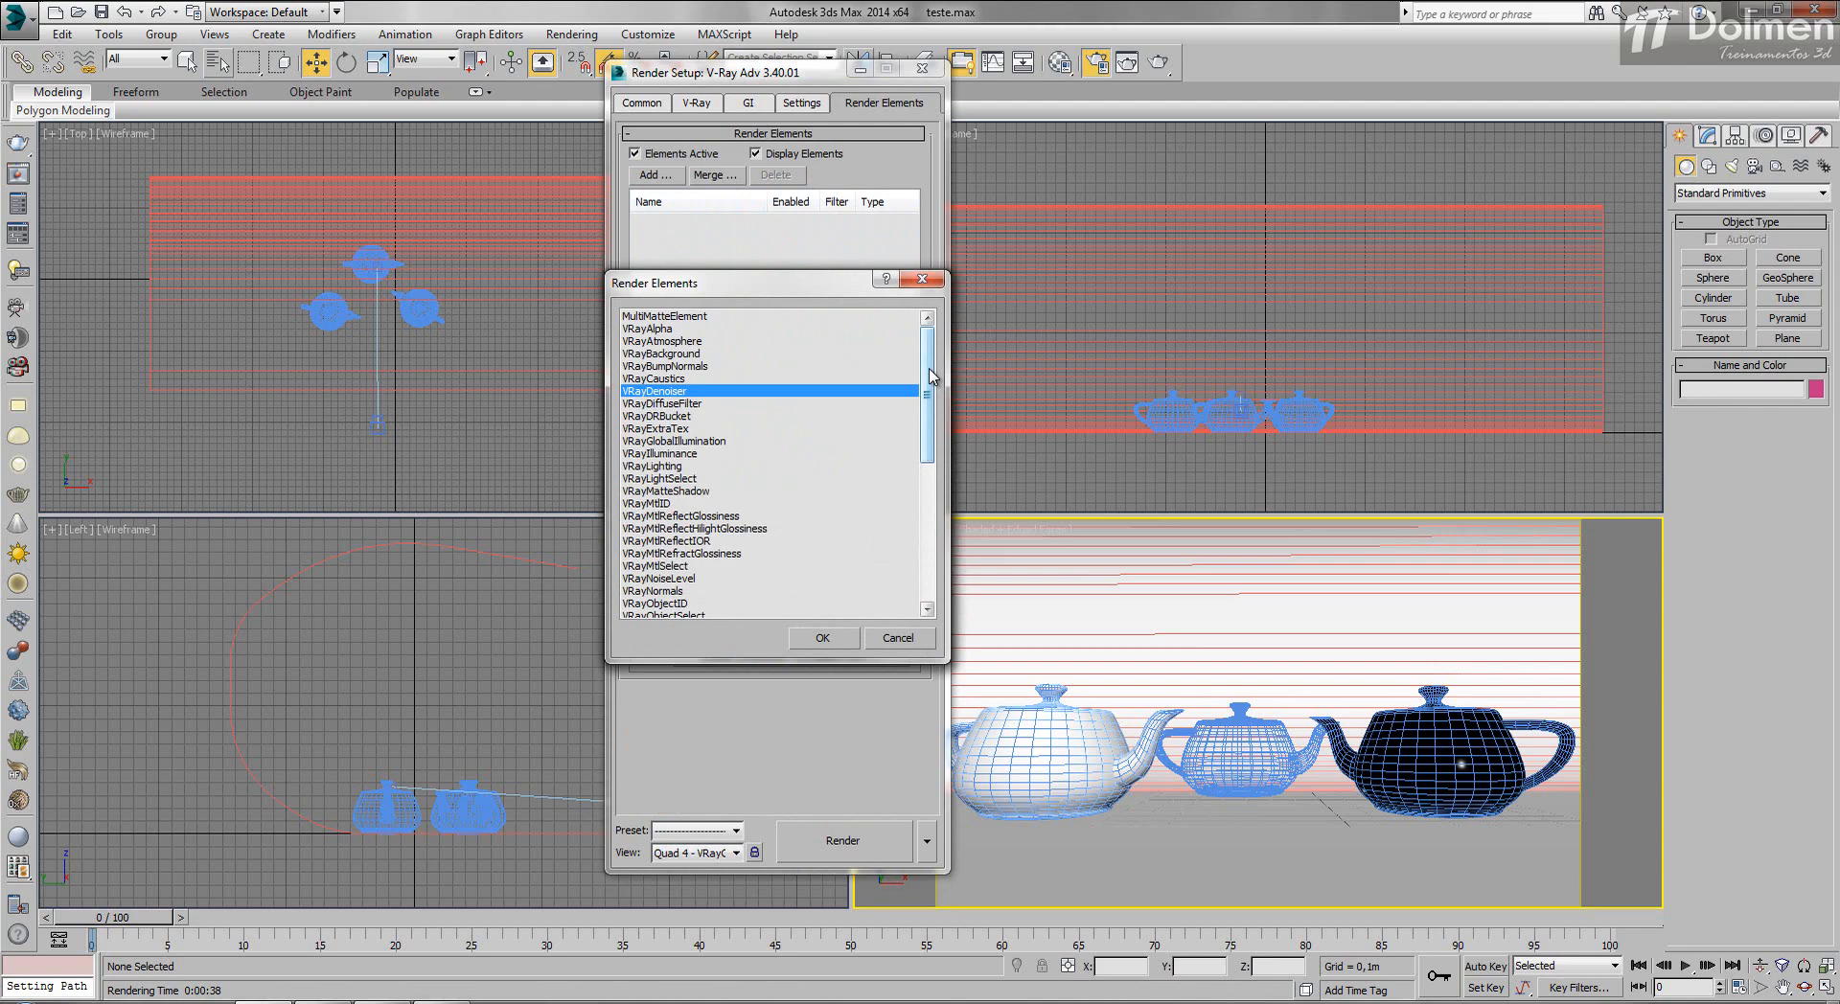
left_click(670, 430, "ctrl")
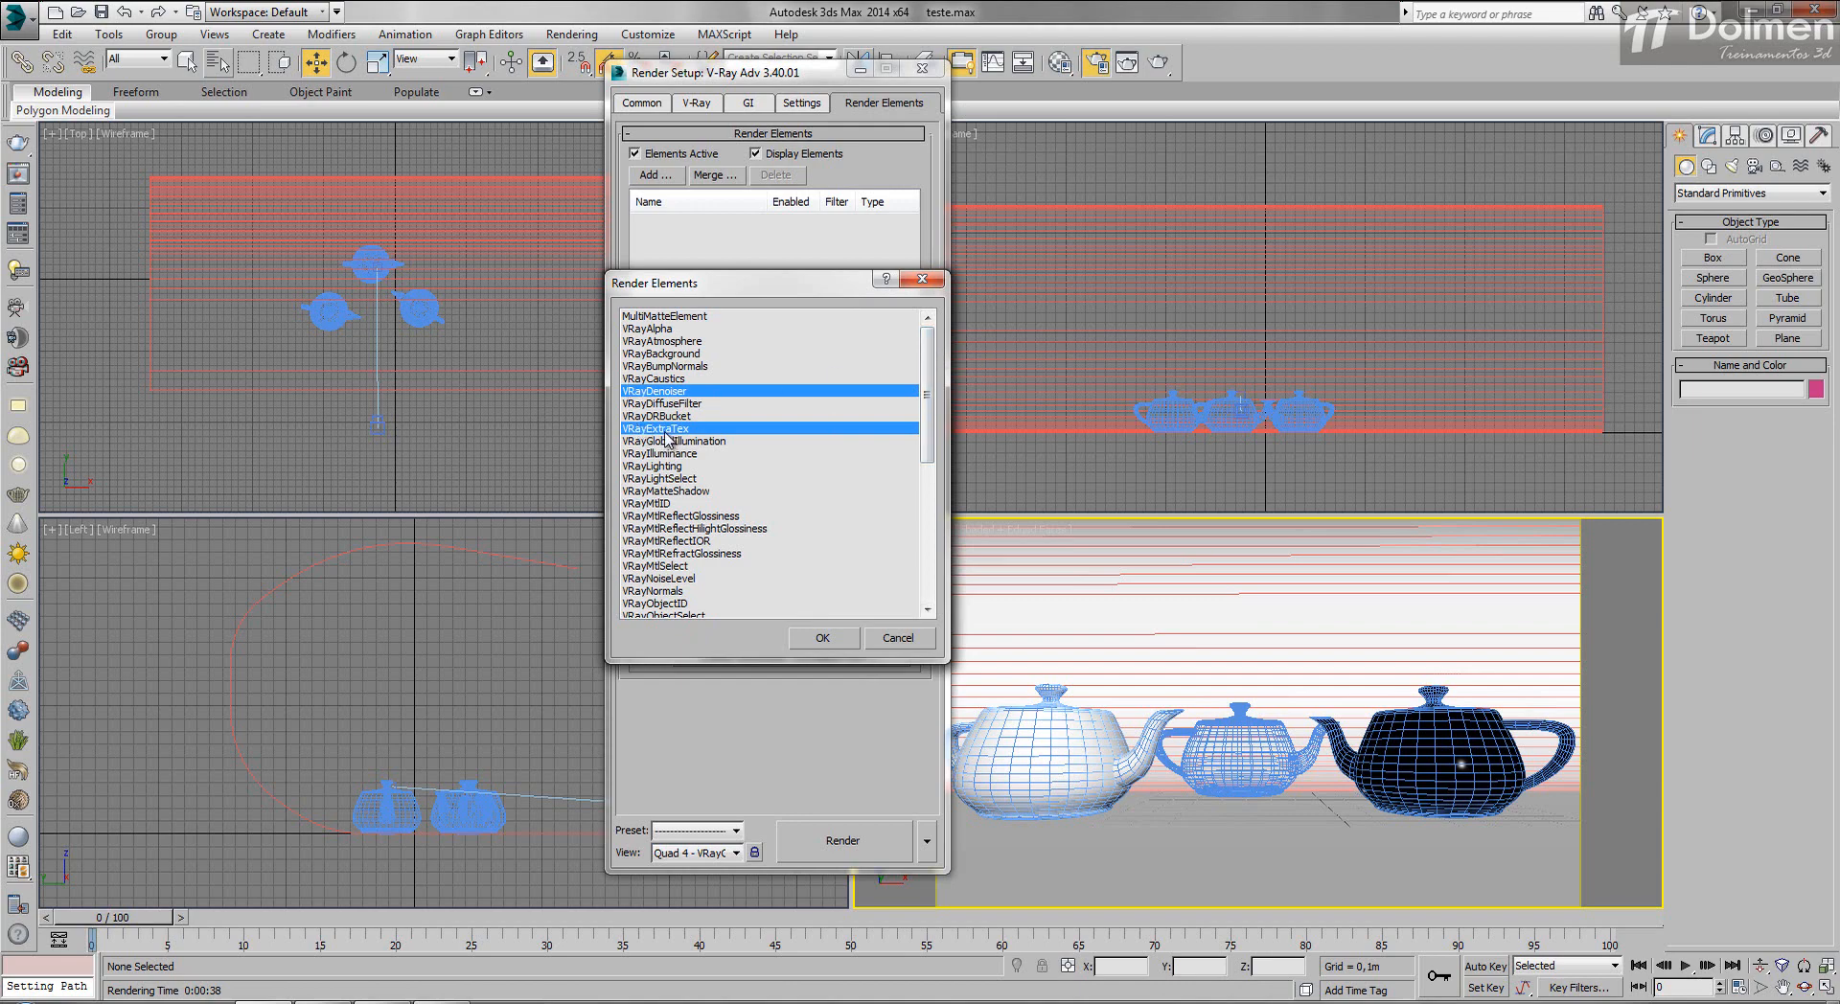
left_click_drag(926, 347, 676, 474)
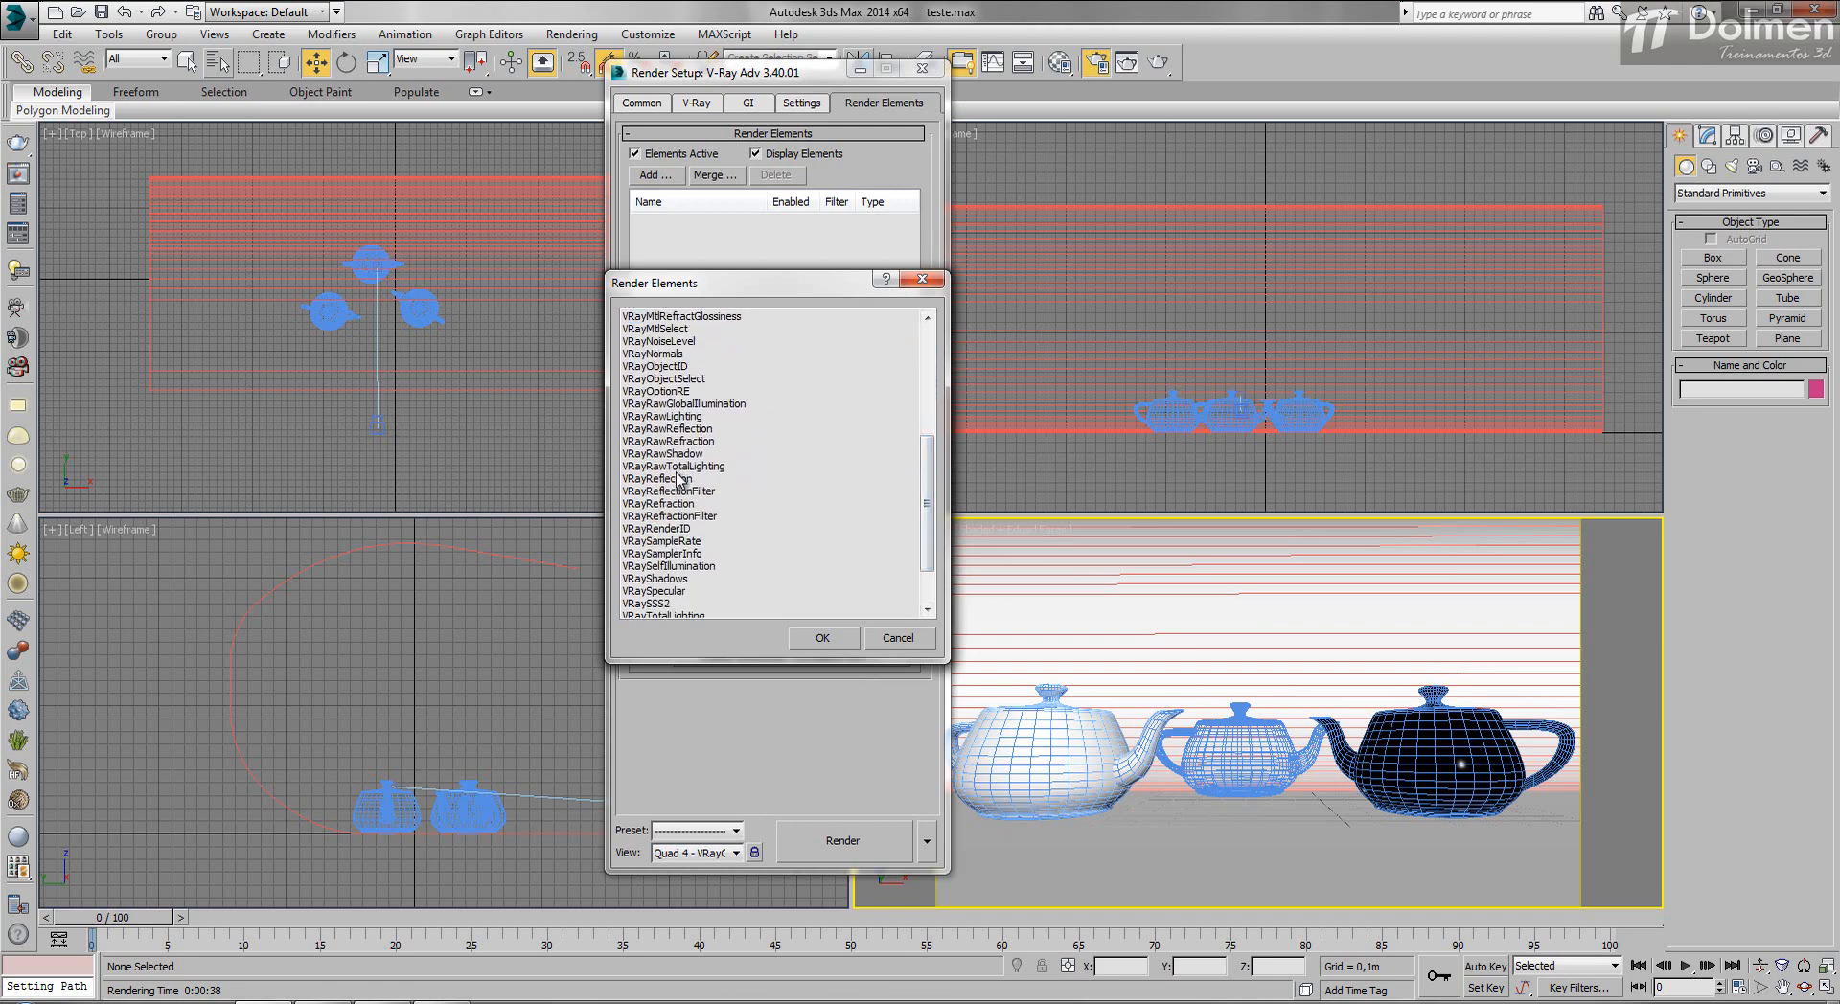
left_click(682, 479)
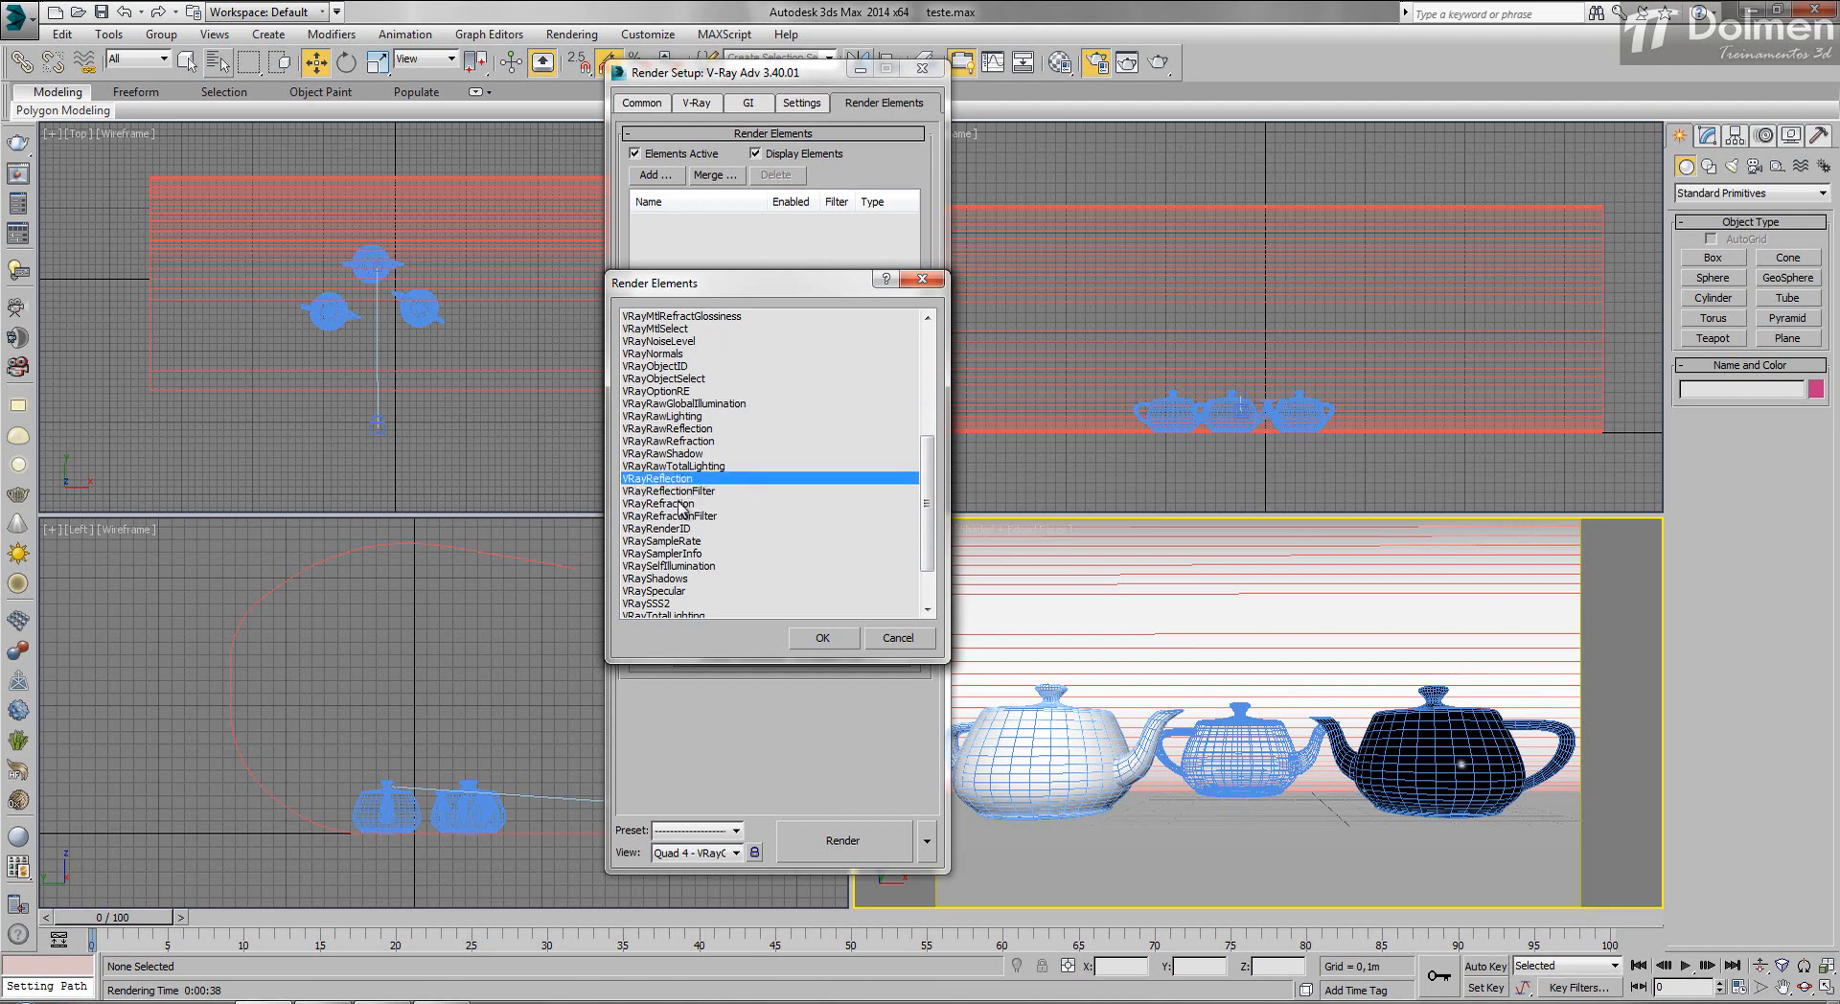
left_click(684, 504, "ctrl")
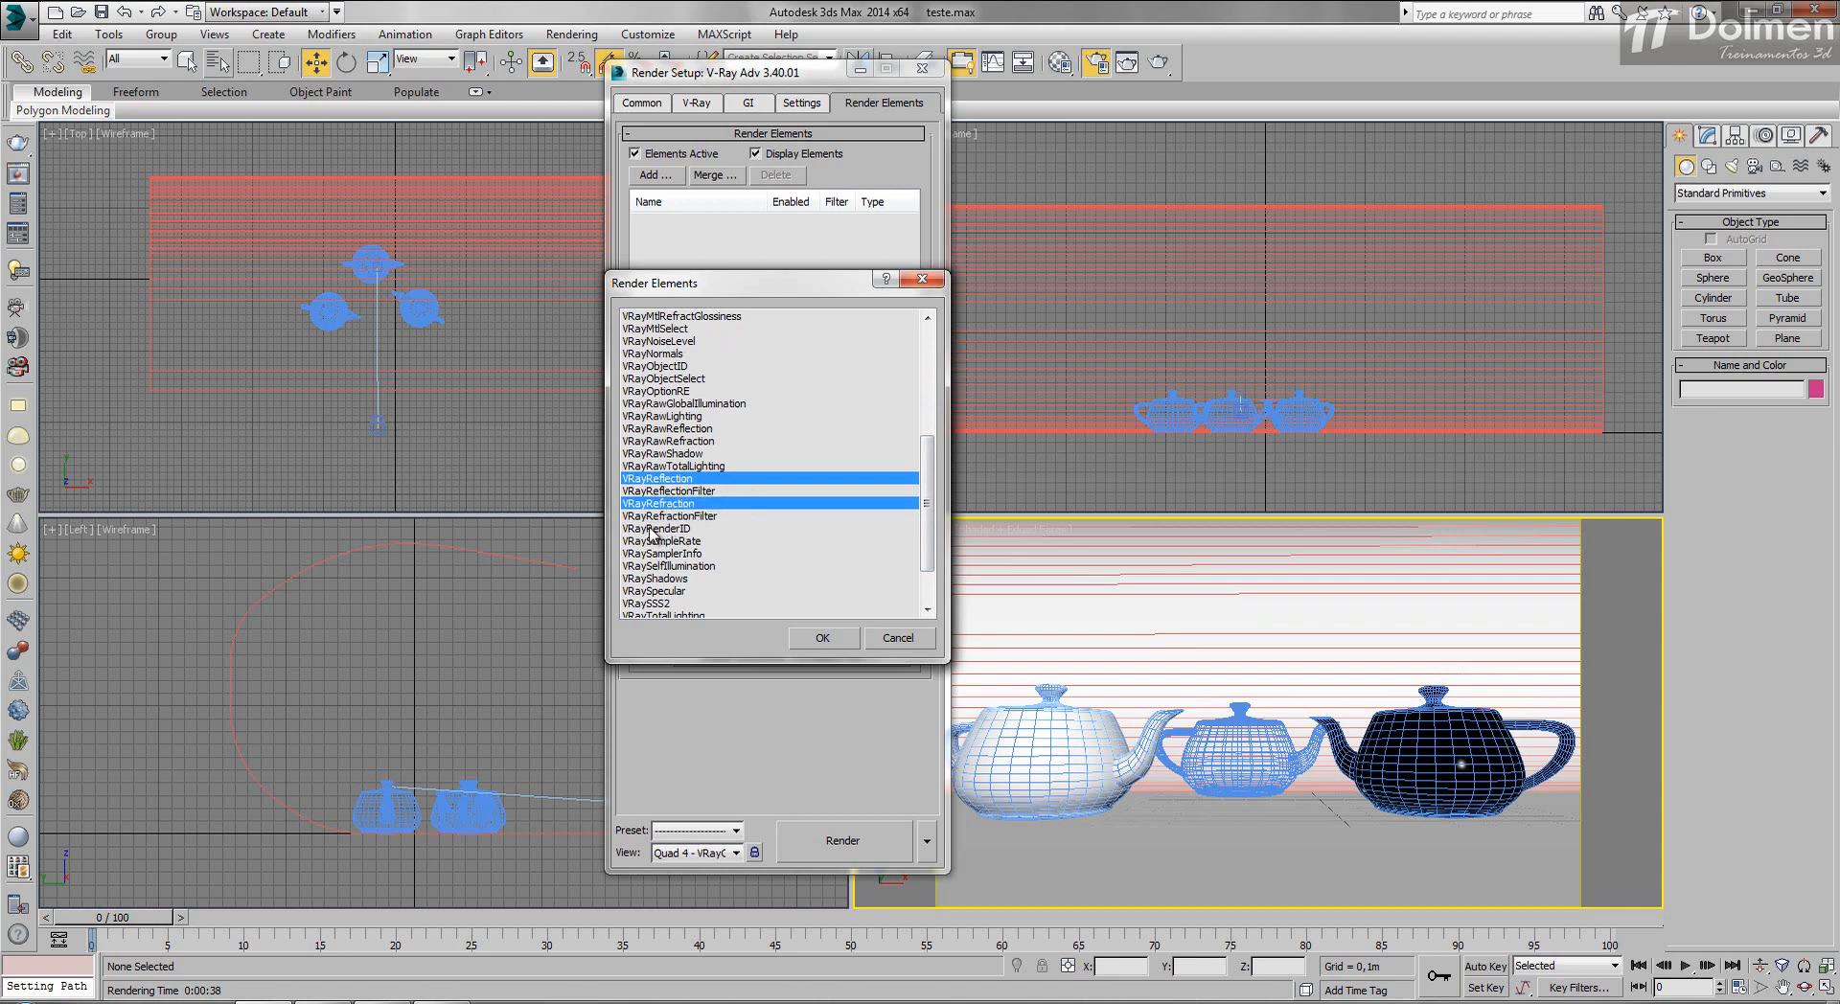
left_click(652, 528, "ctrl")
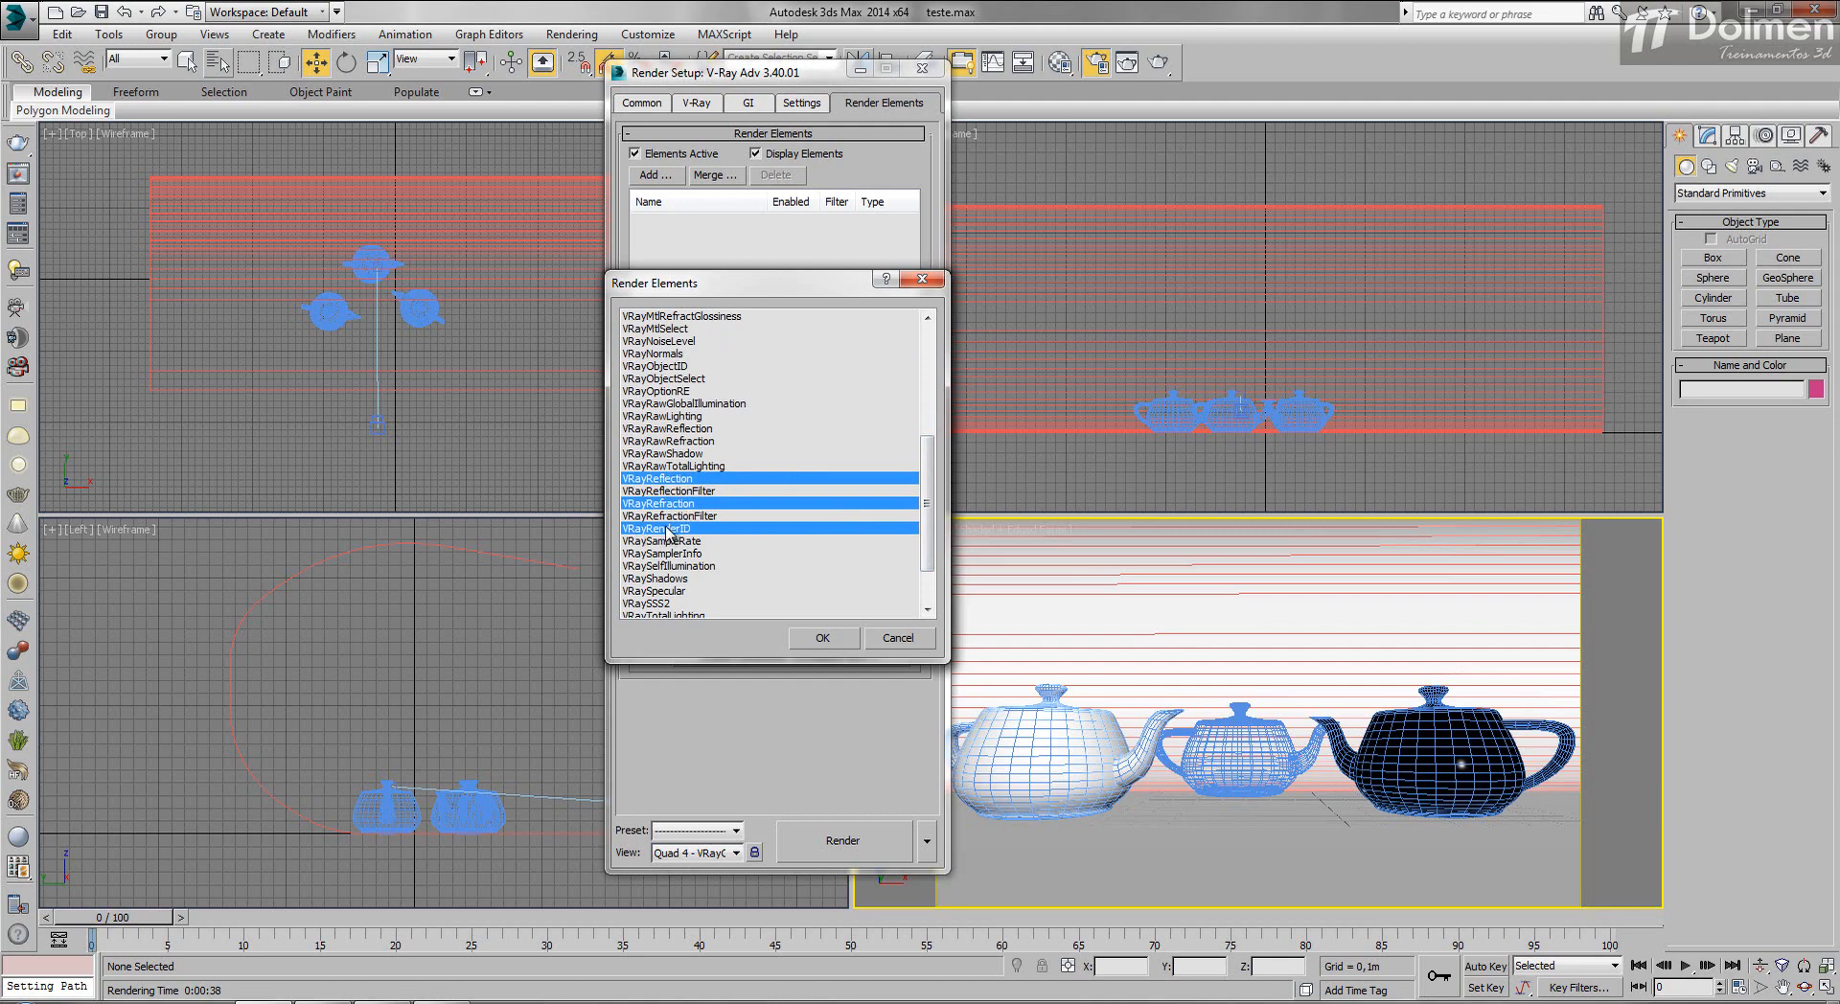
scroll(930, 522, "down", 2)
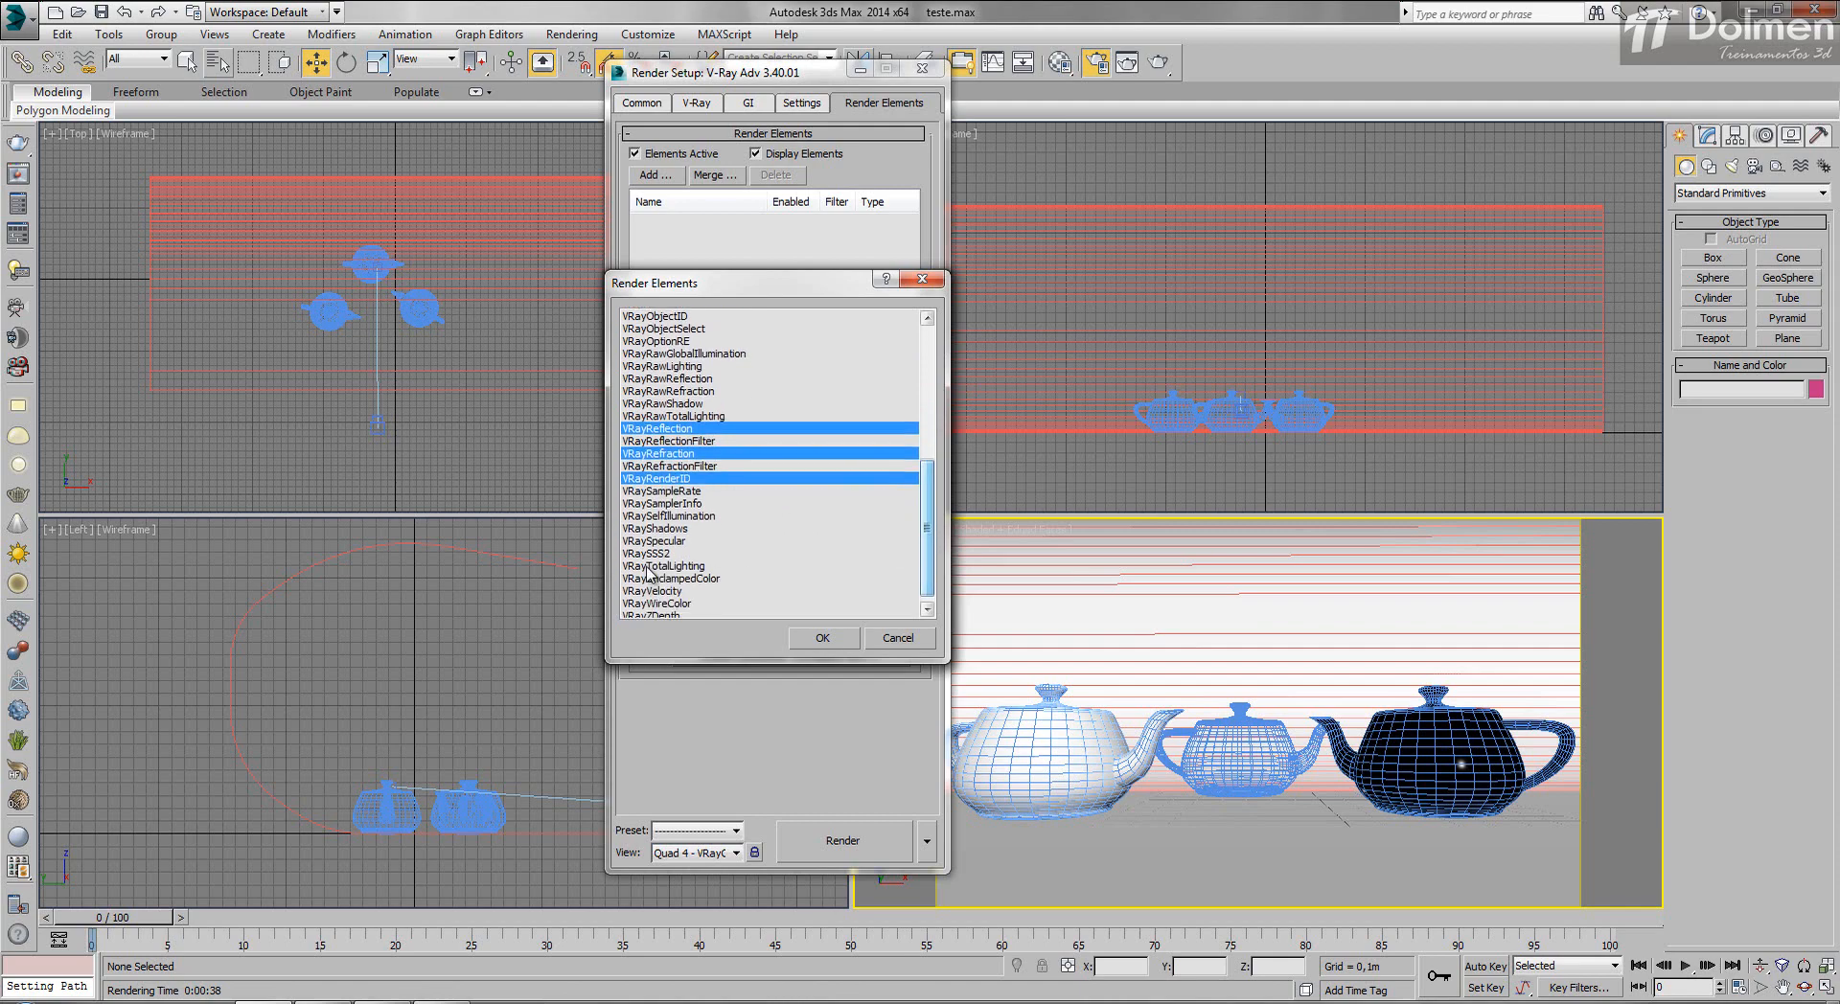
left_click(654, 542, "ctrl")
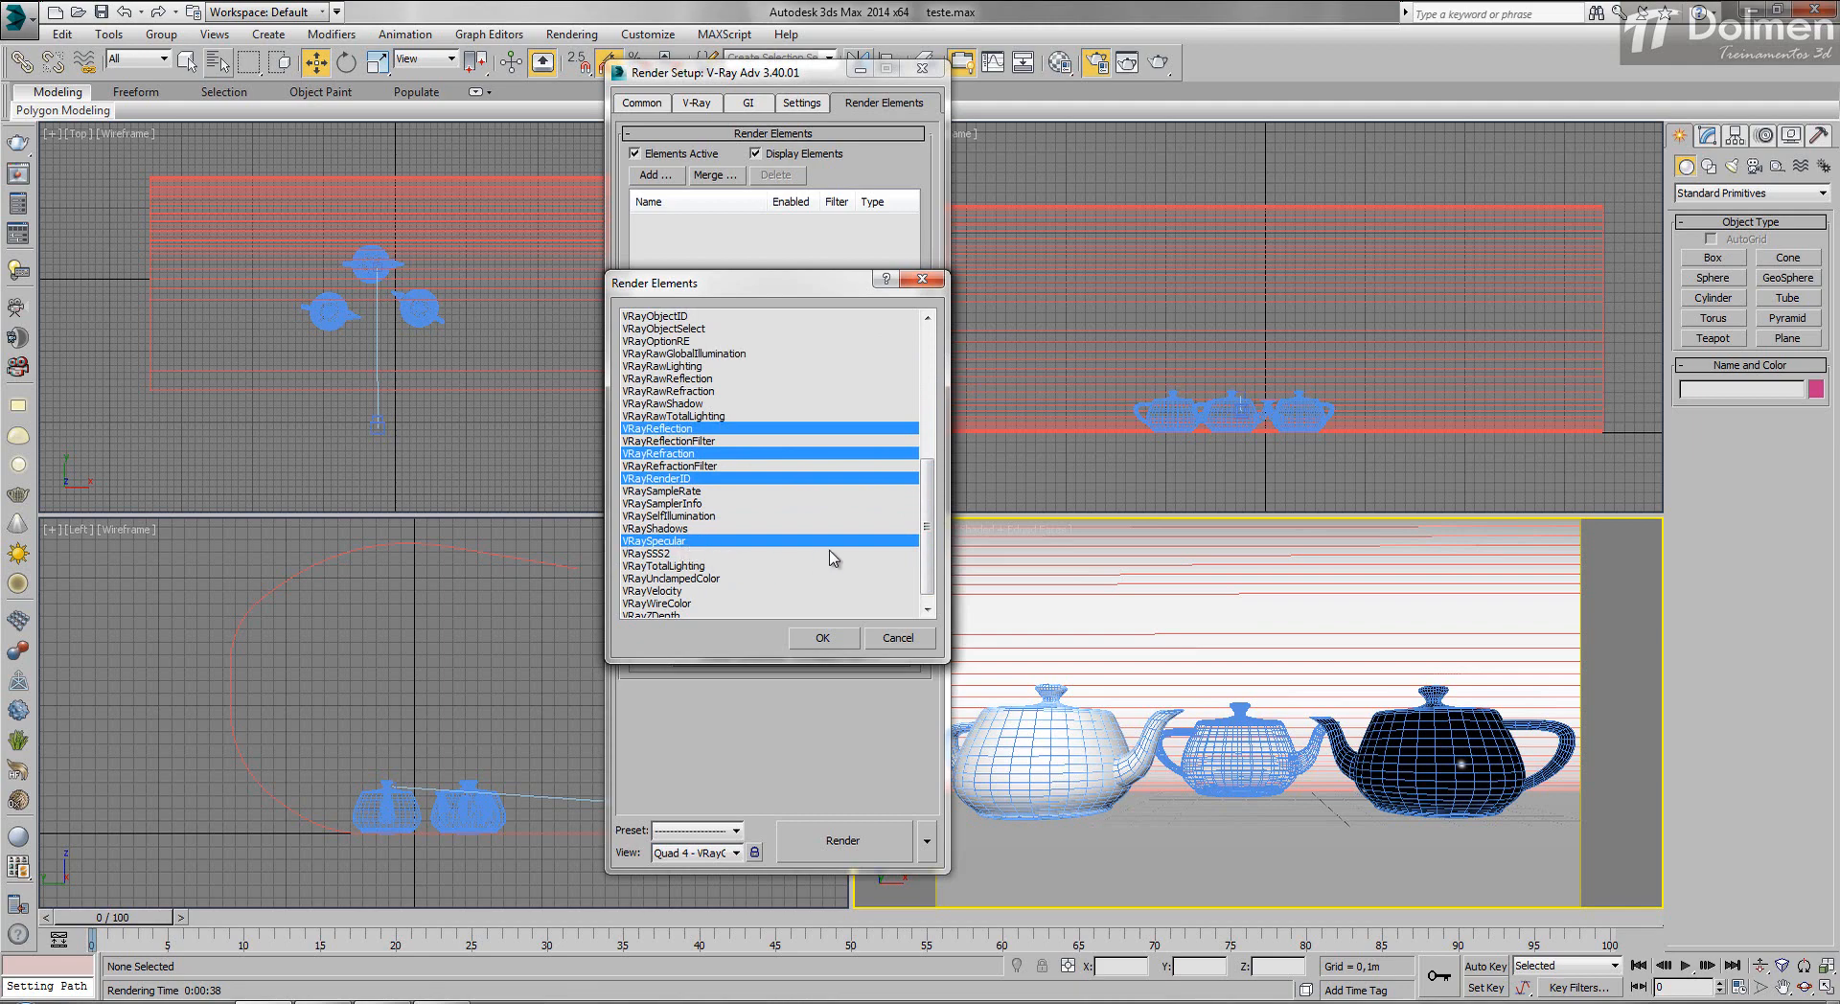
scroll(931, 553, "down", 1)
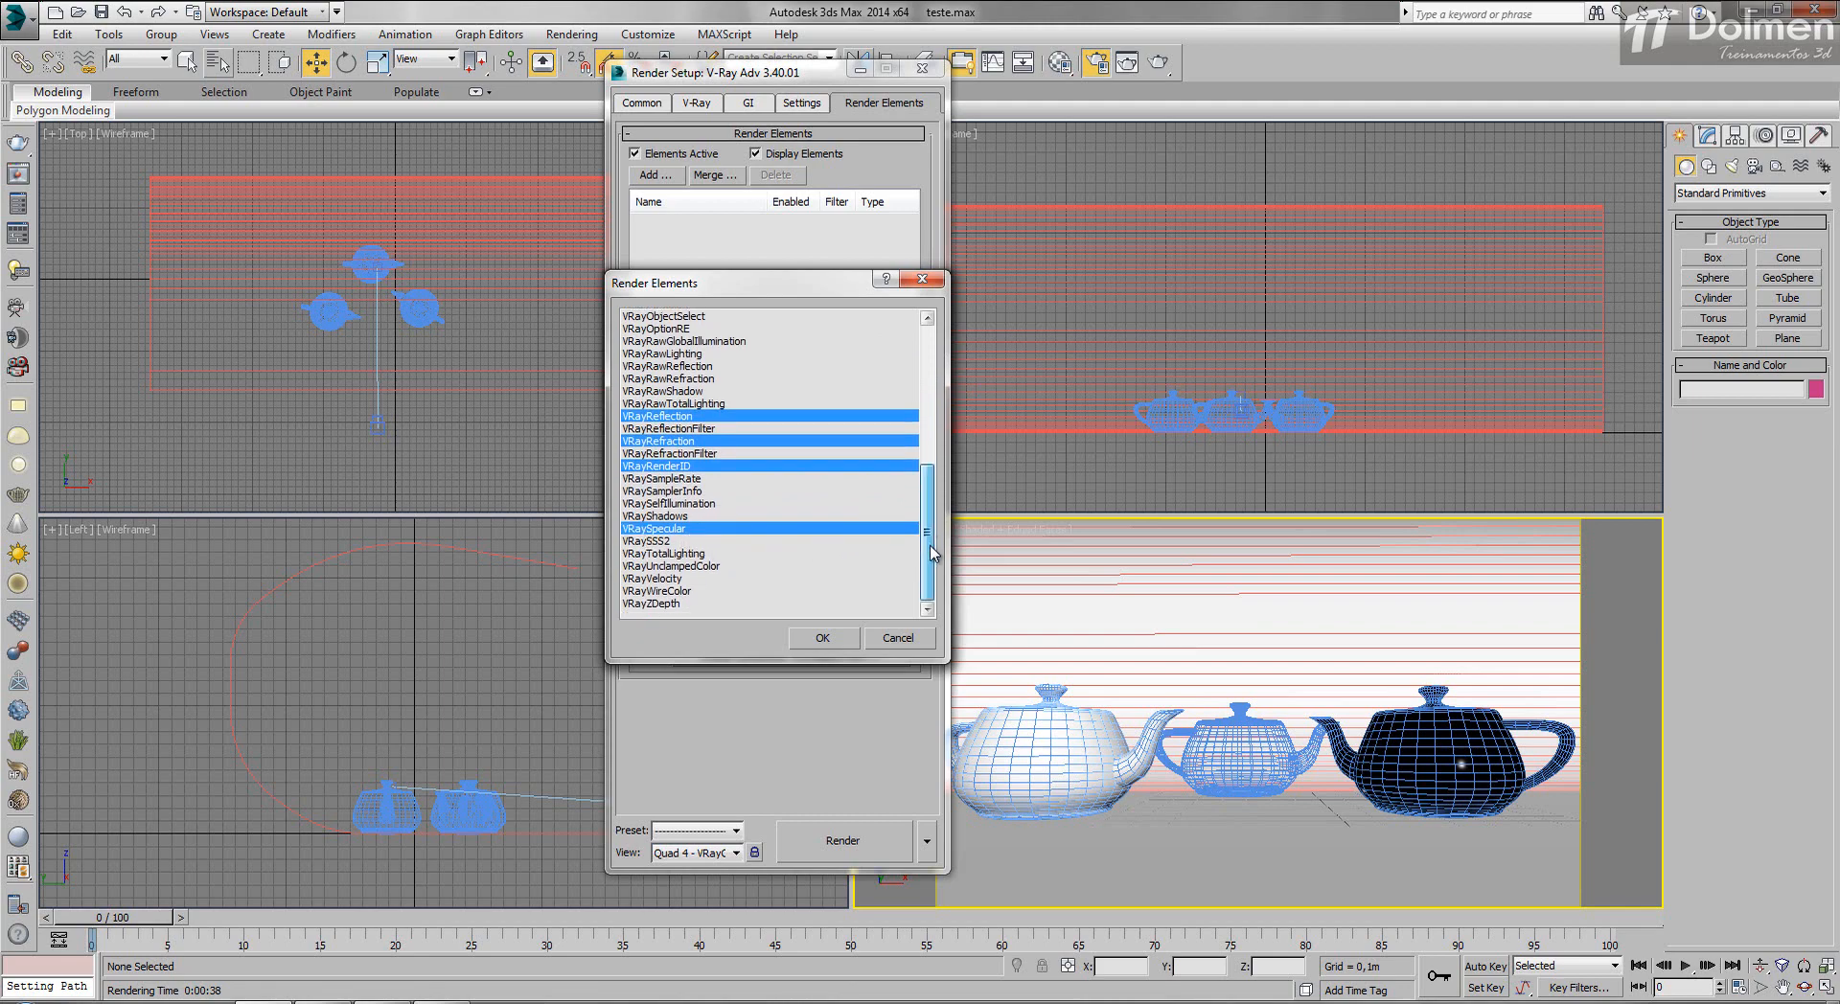
left_click(678, 606, "ctrl")
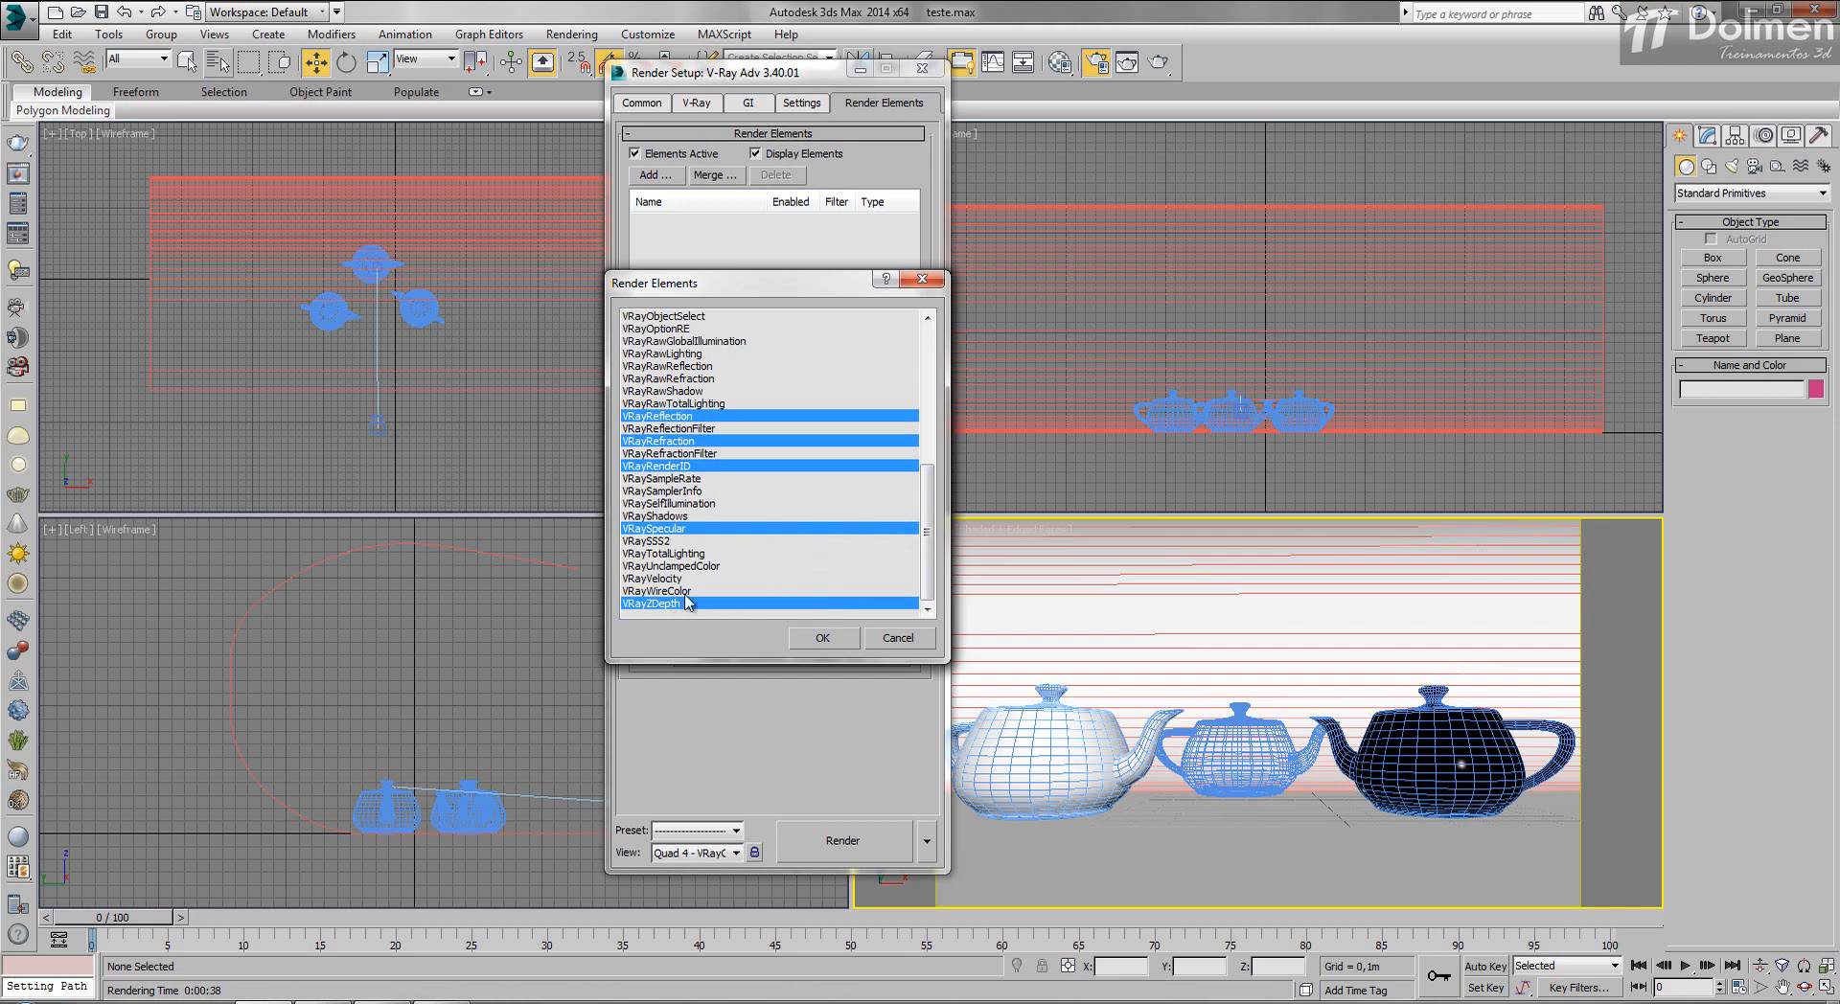
left_click_drag(926, 503, 937, 362)
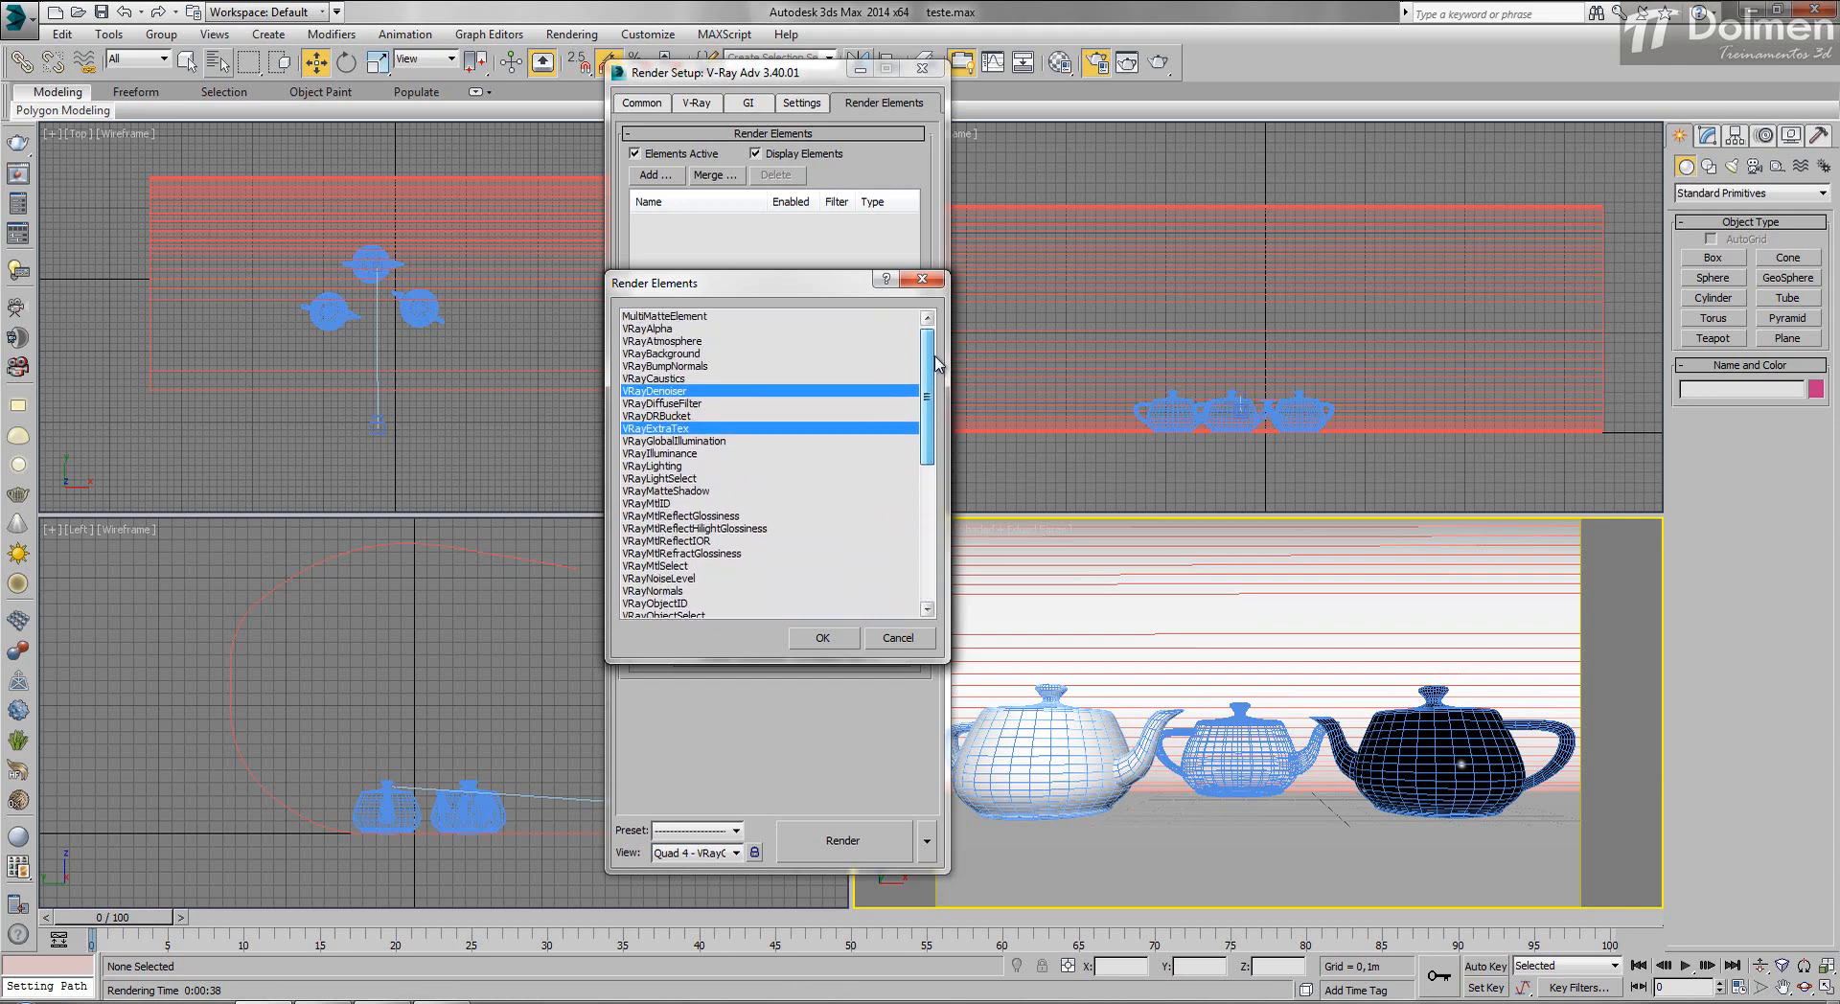
left_click(822, 637)
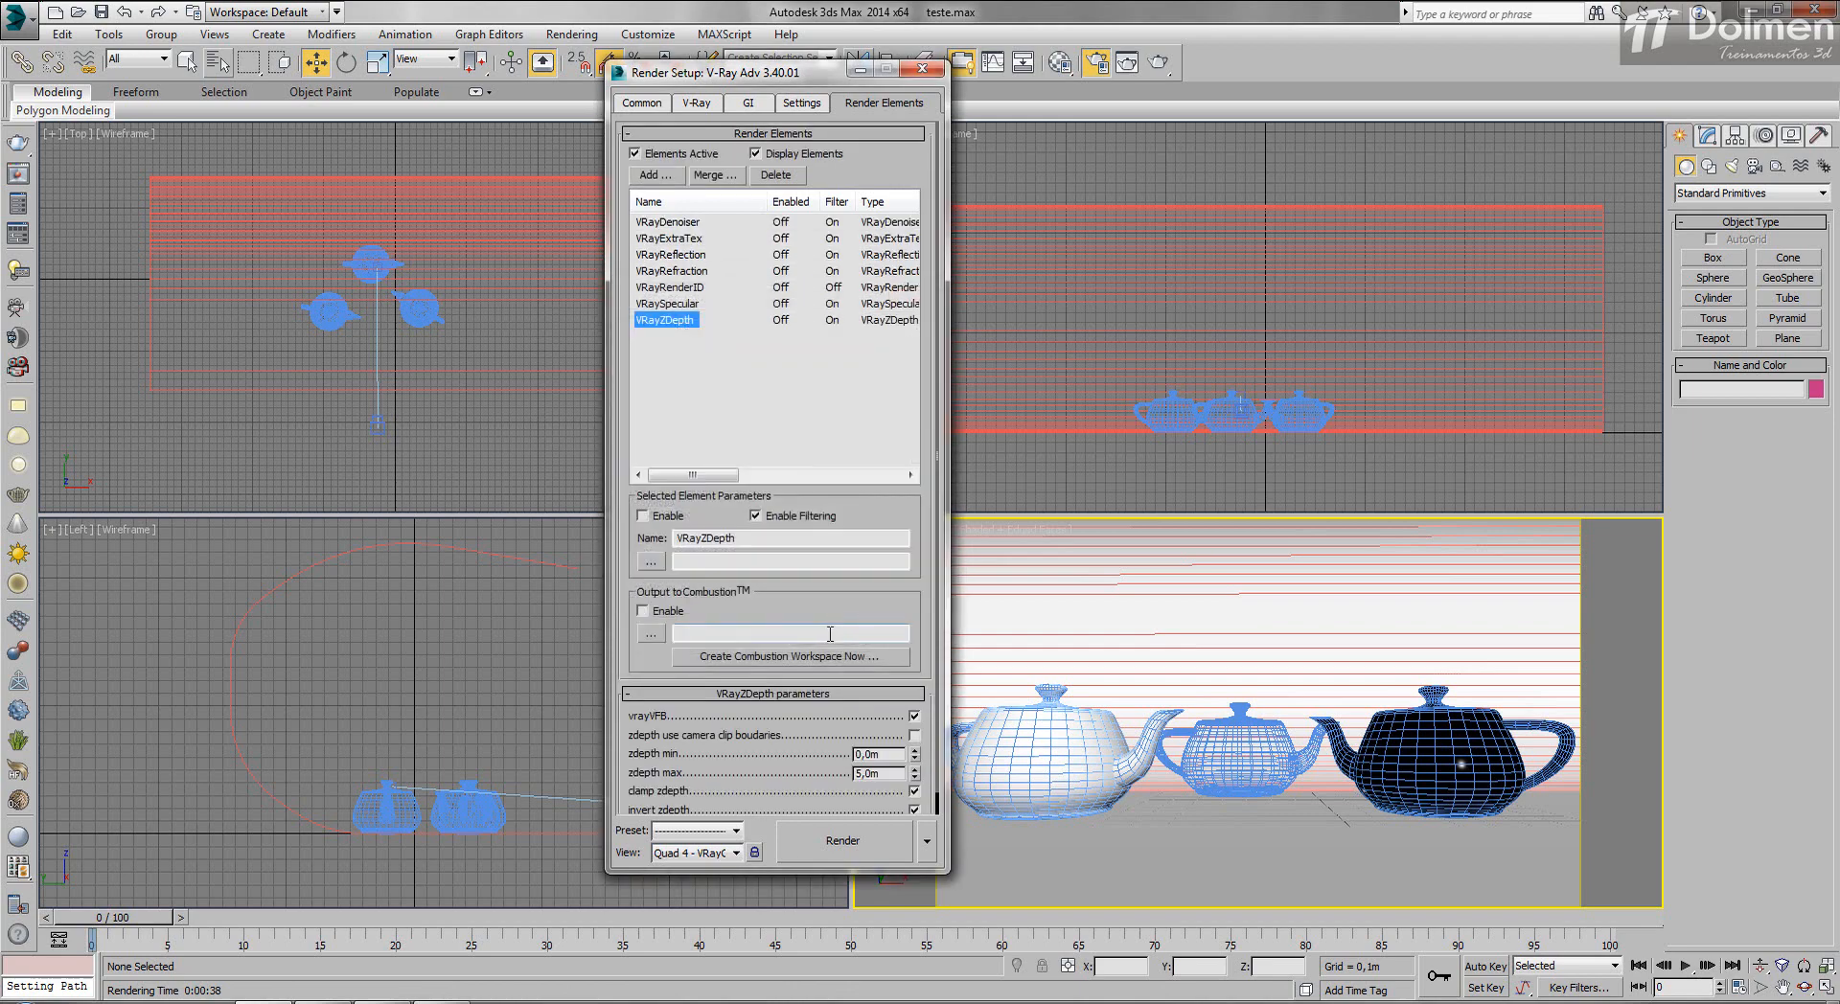
Assign a VRayDirt map as the texture of the VRayExtraTex render element.
left_click(694, 238)
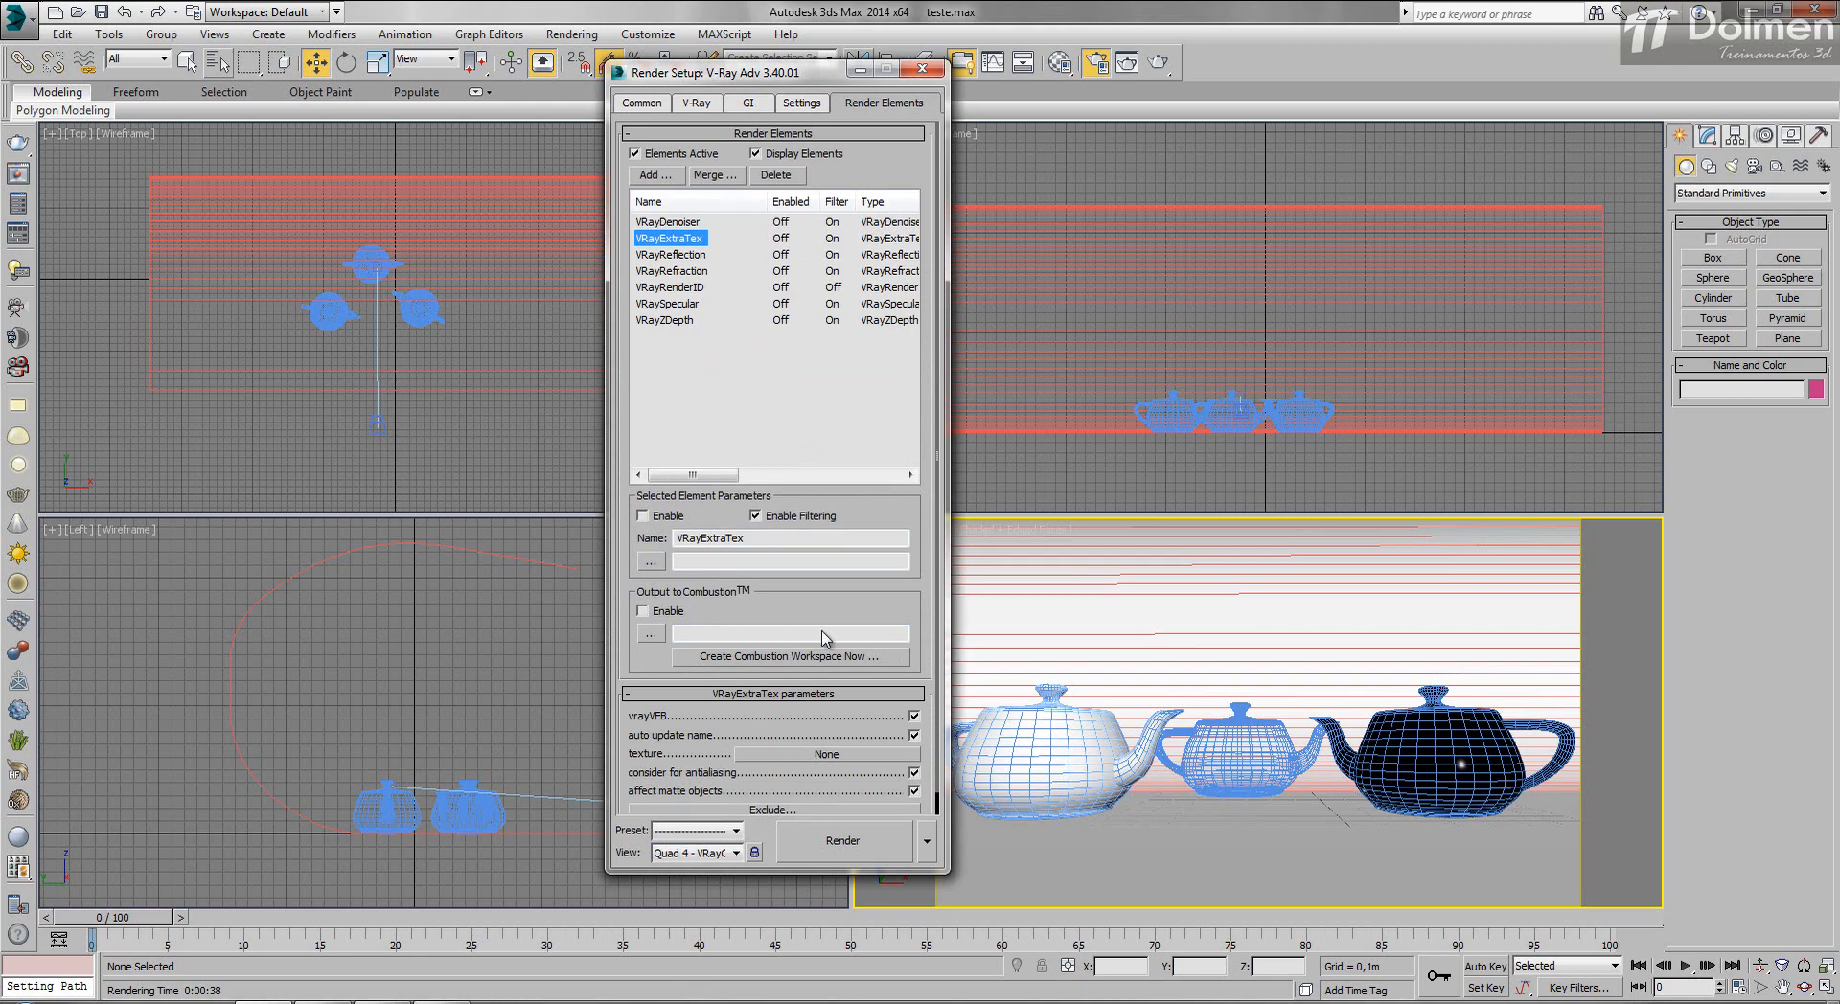
left_click_drag(820, 73, 487, 29)
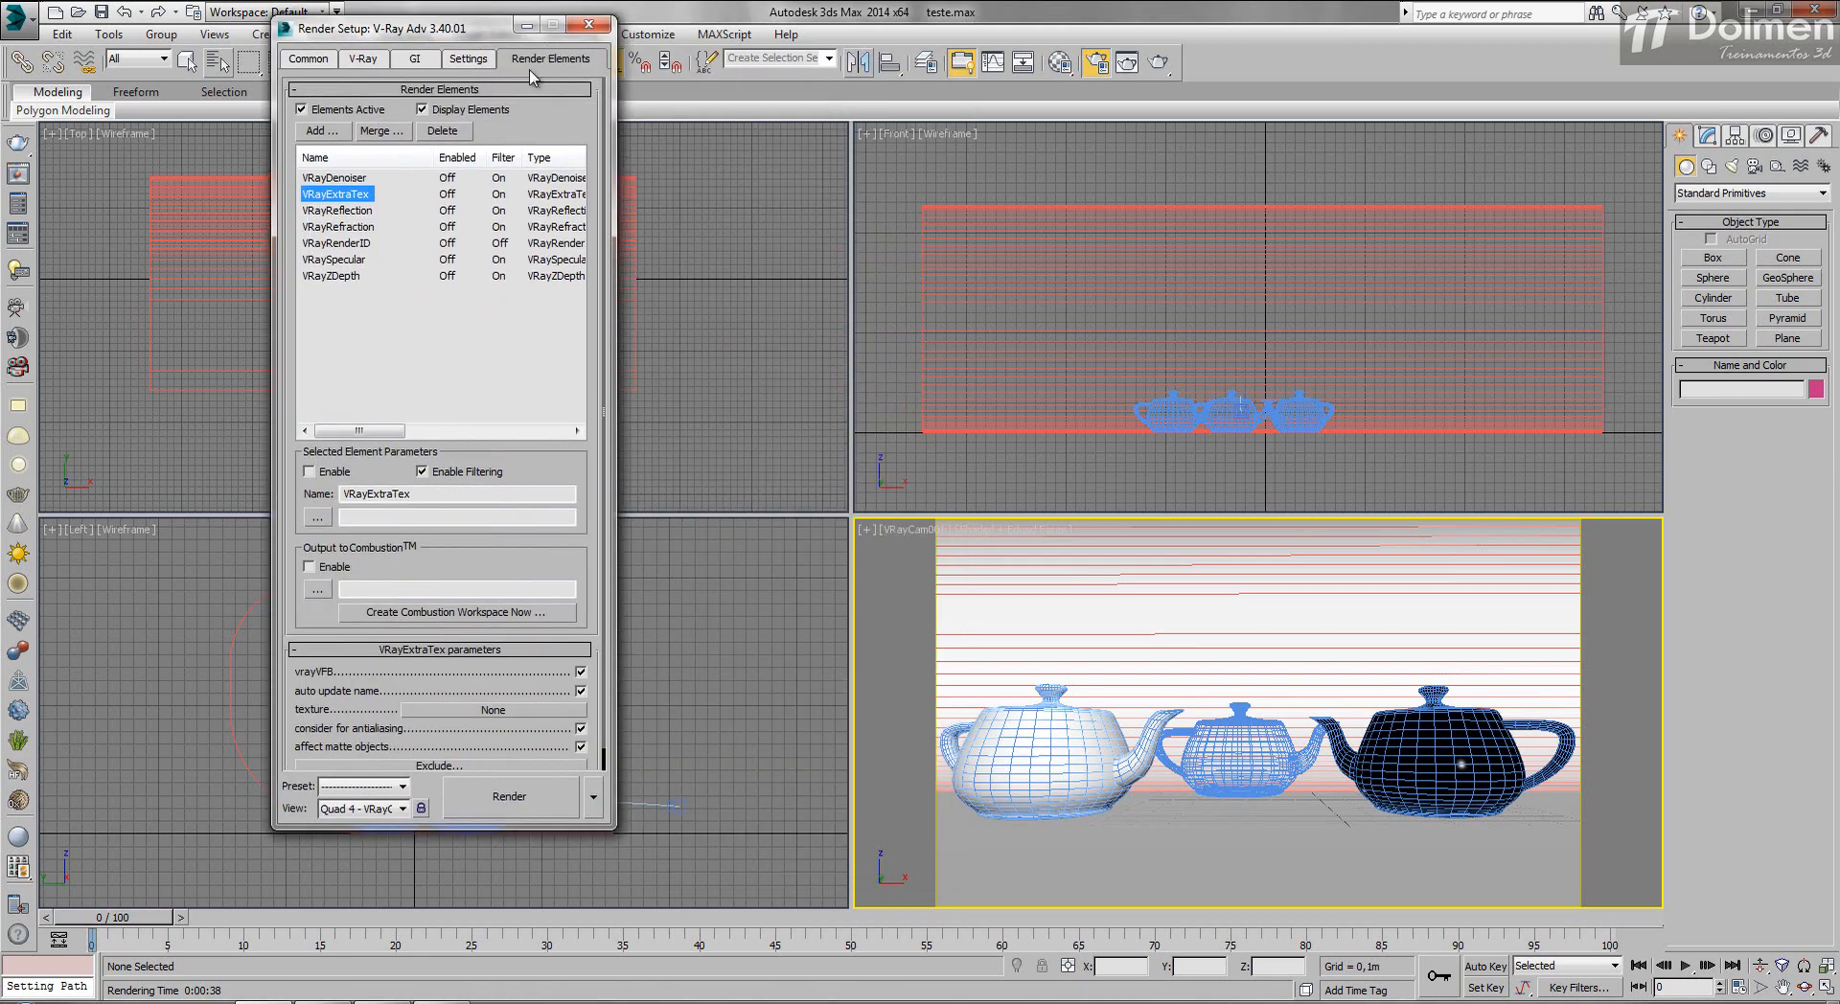
left_click(517, 714)
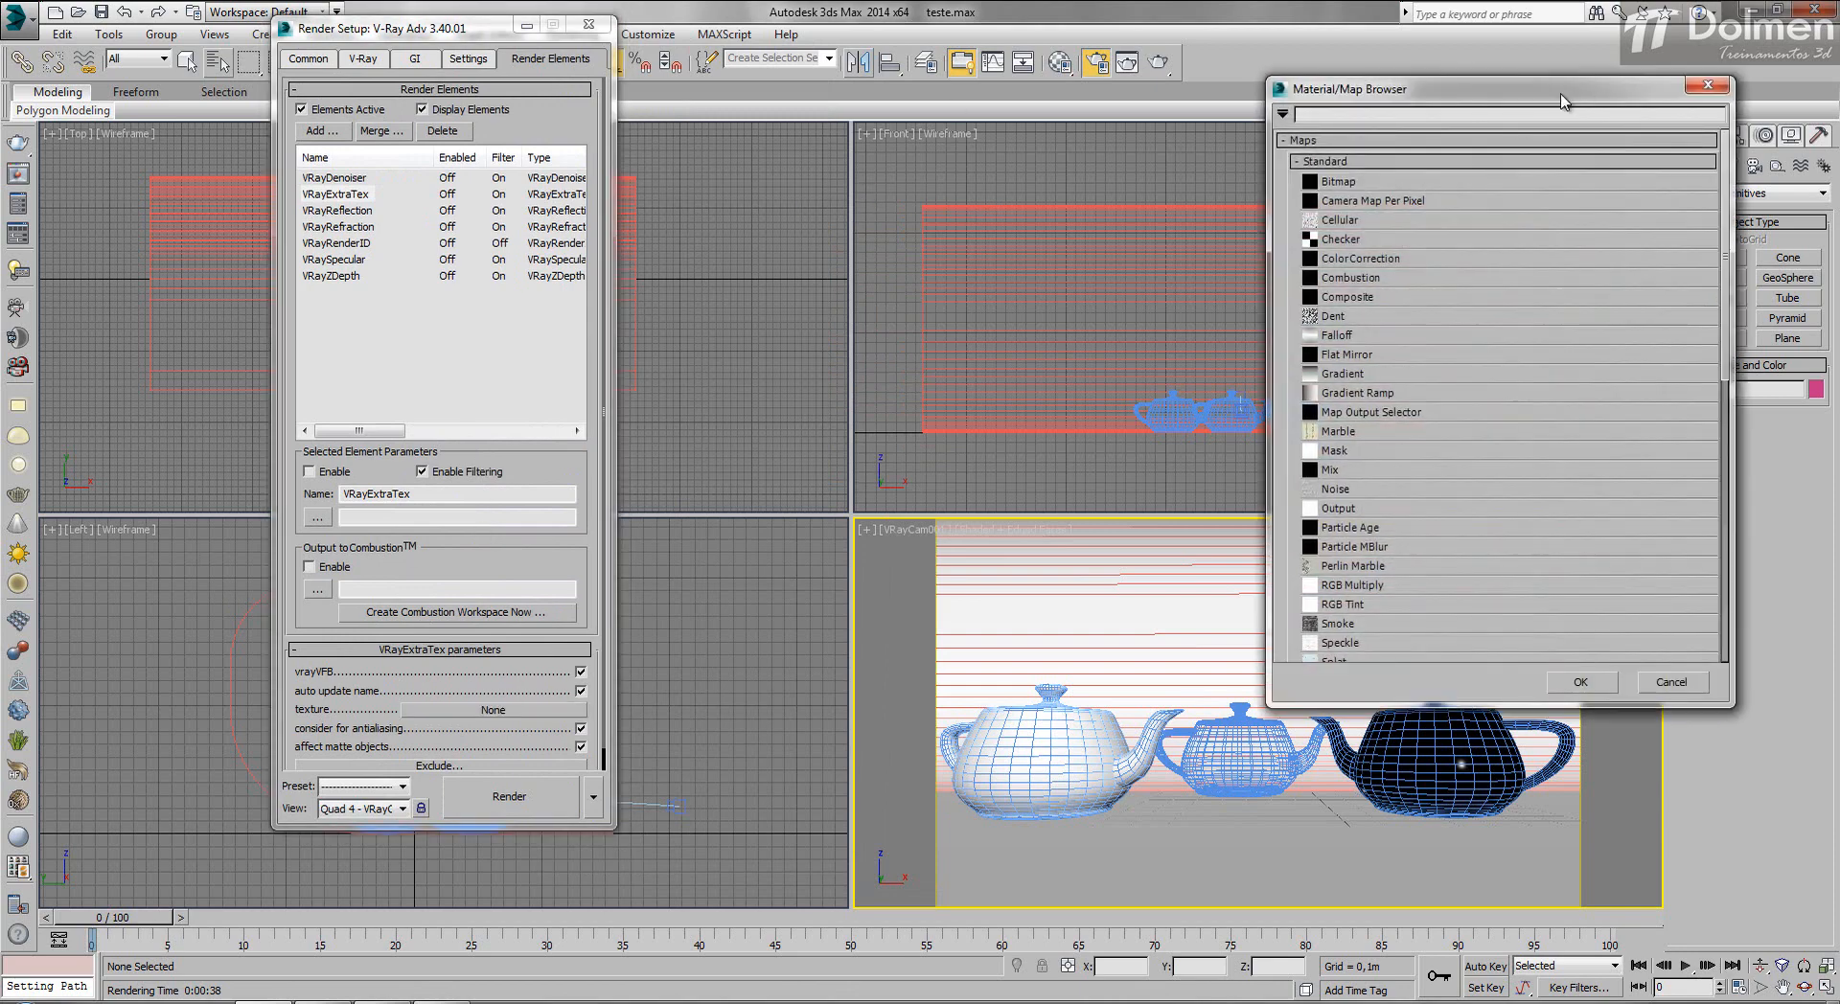
left_click_drag(1562, 101, 1116, 120)
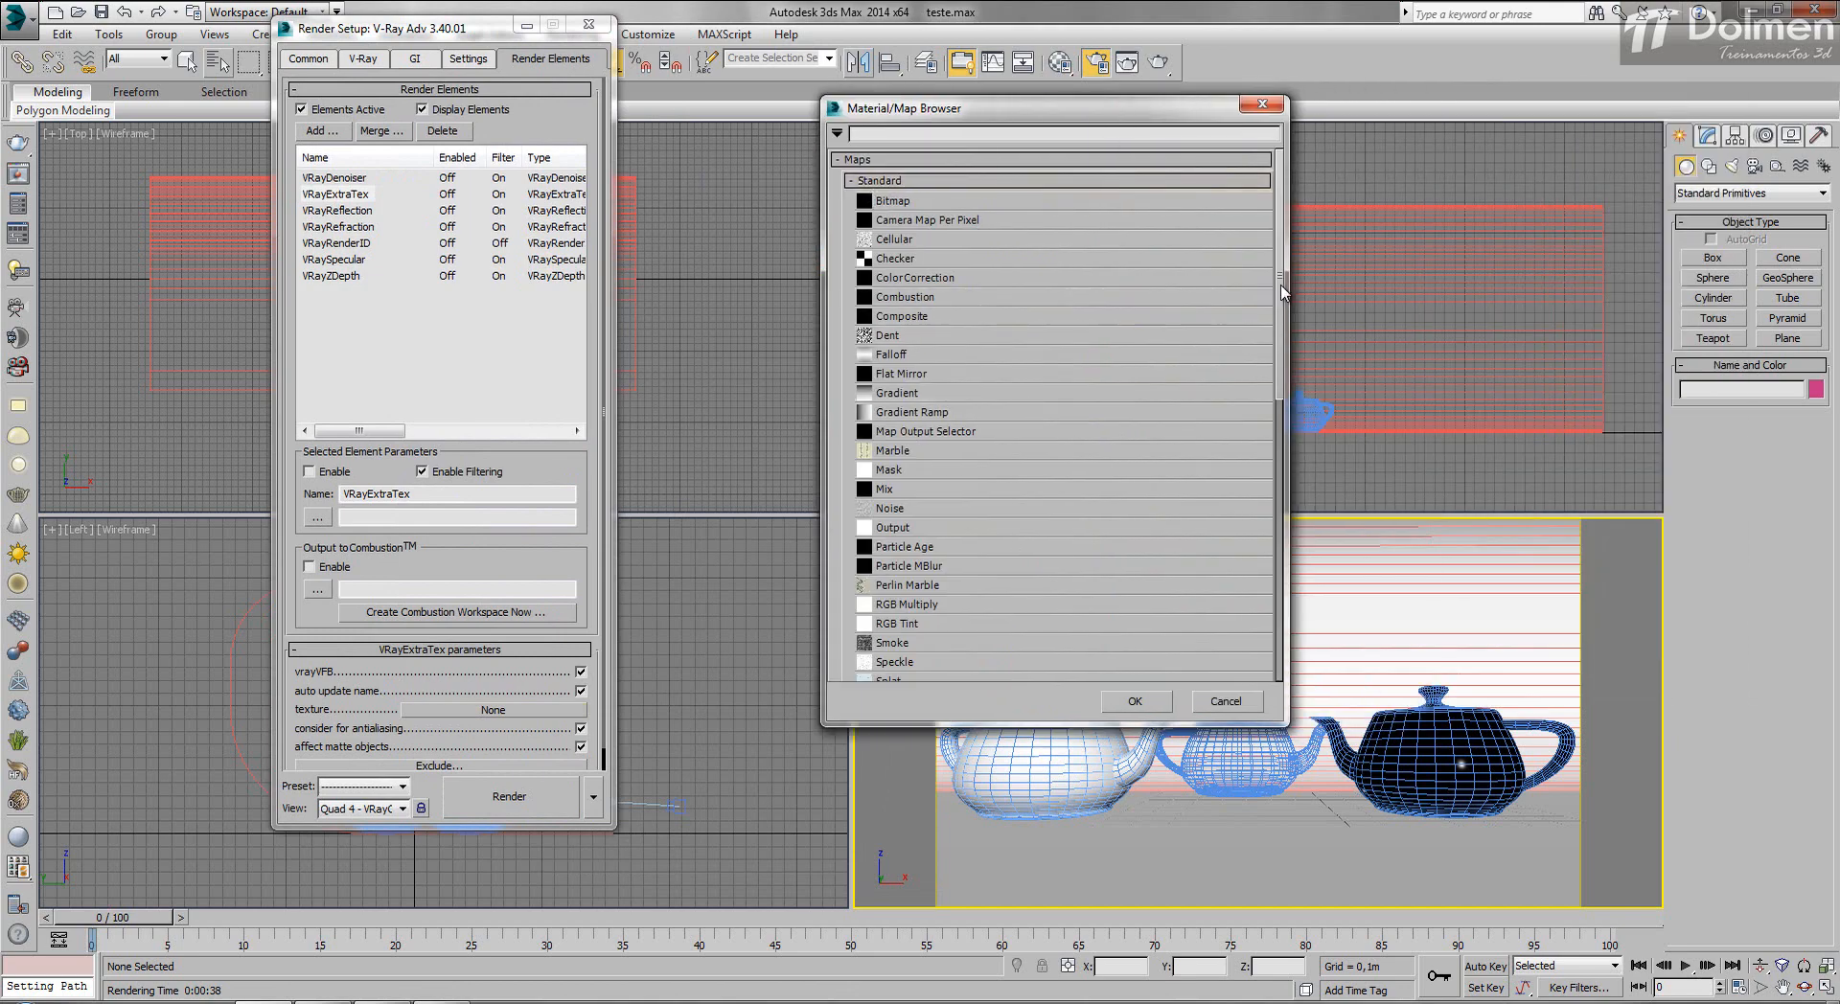
left_click_drag(1282, 292, 1282, 496)
left_click(848, 492)
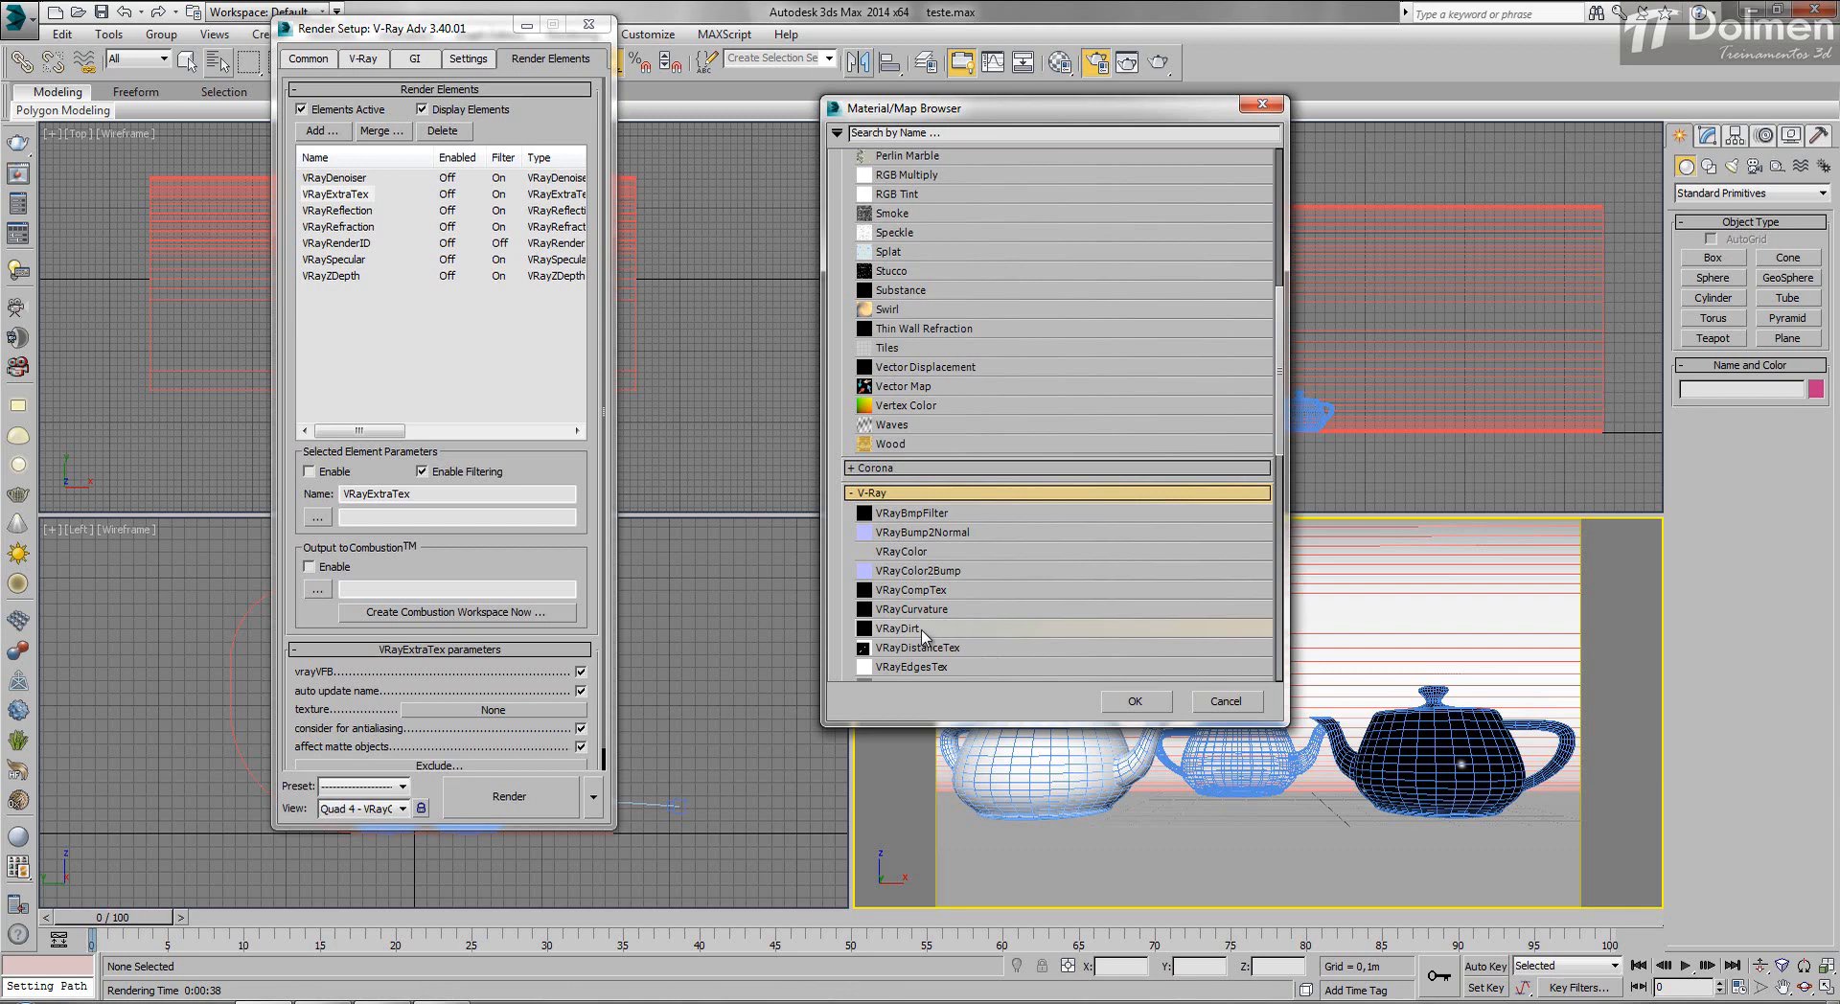
double_click(958, 629)
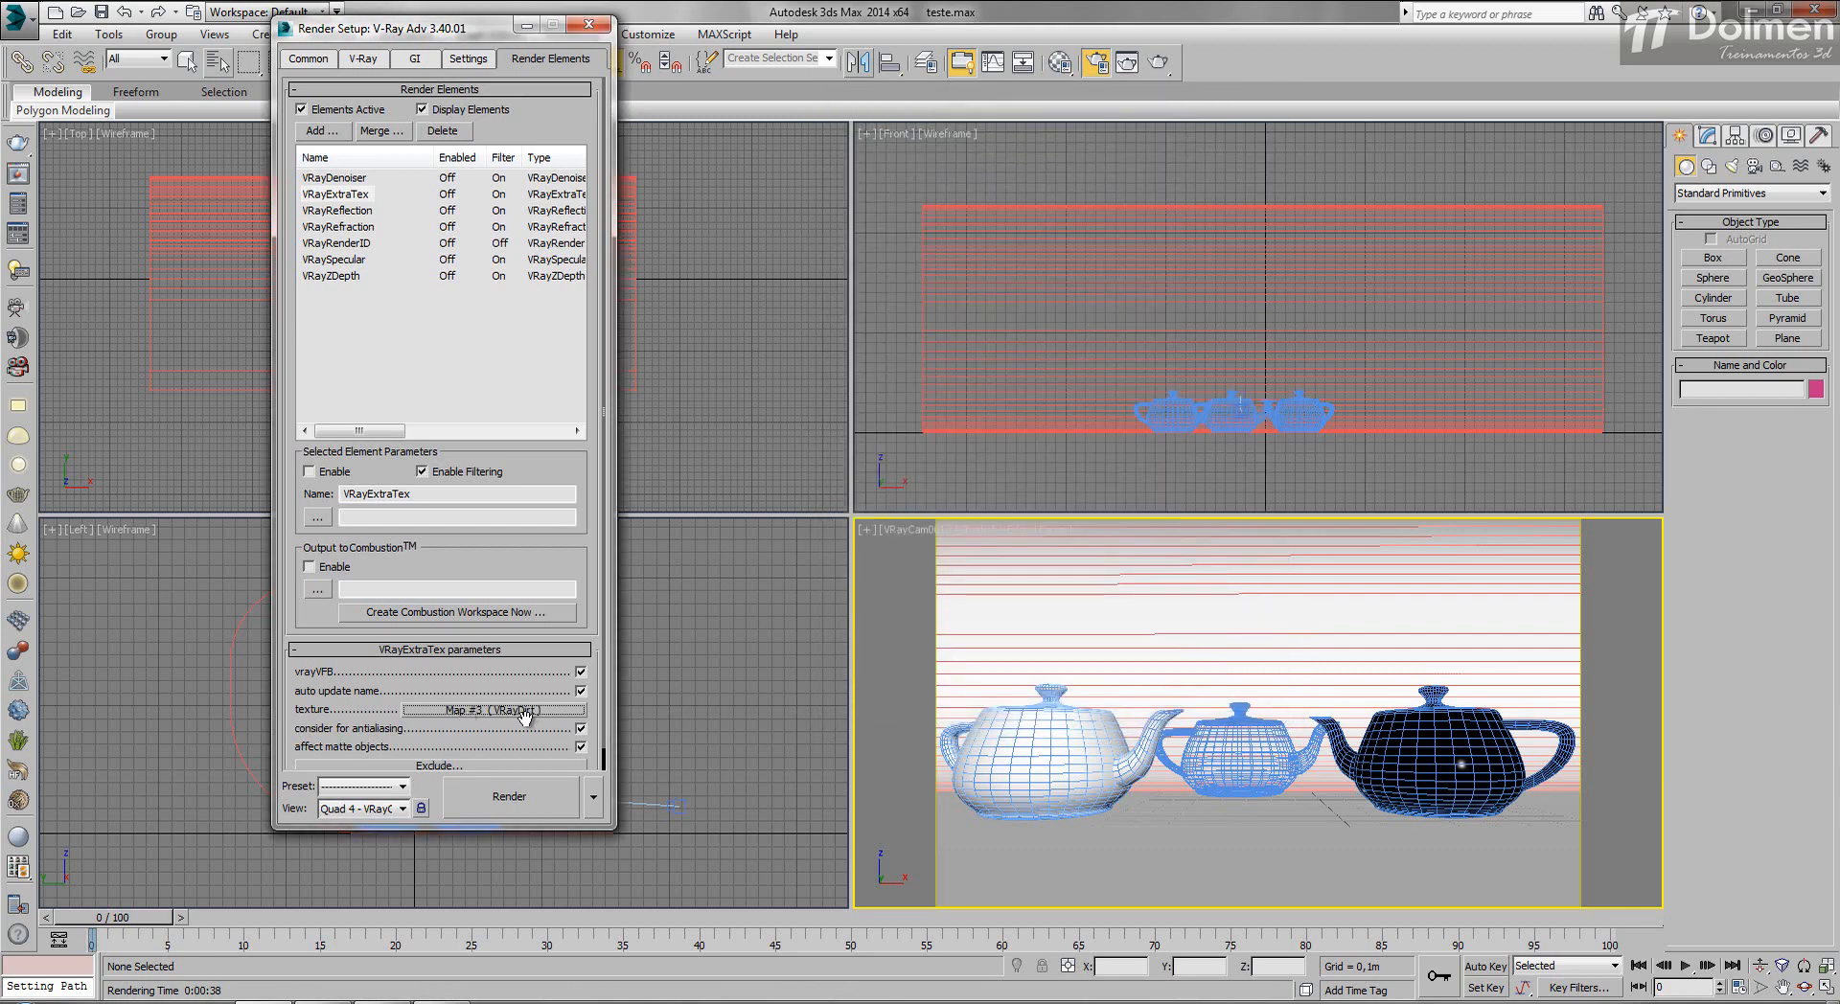
Place the VRayExtraTex element's VRayDirt map in a sample slot of the Material Editor as an instance.
left_click(1058, 61)
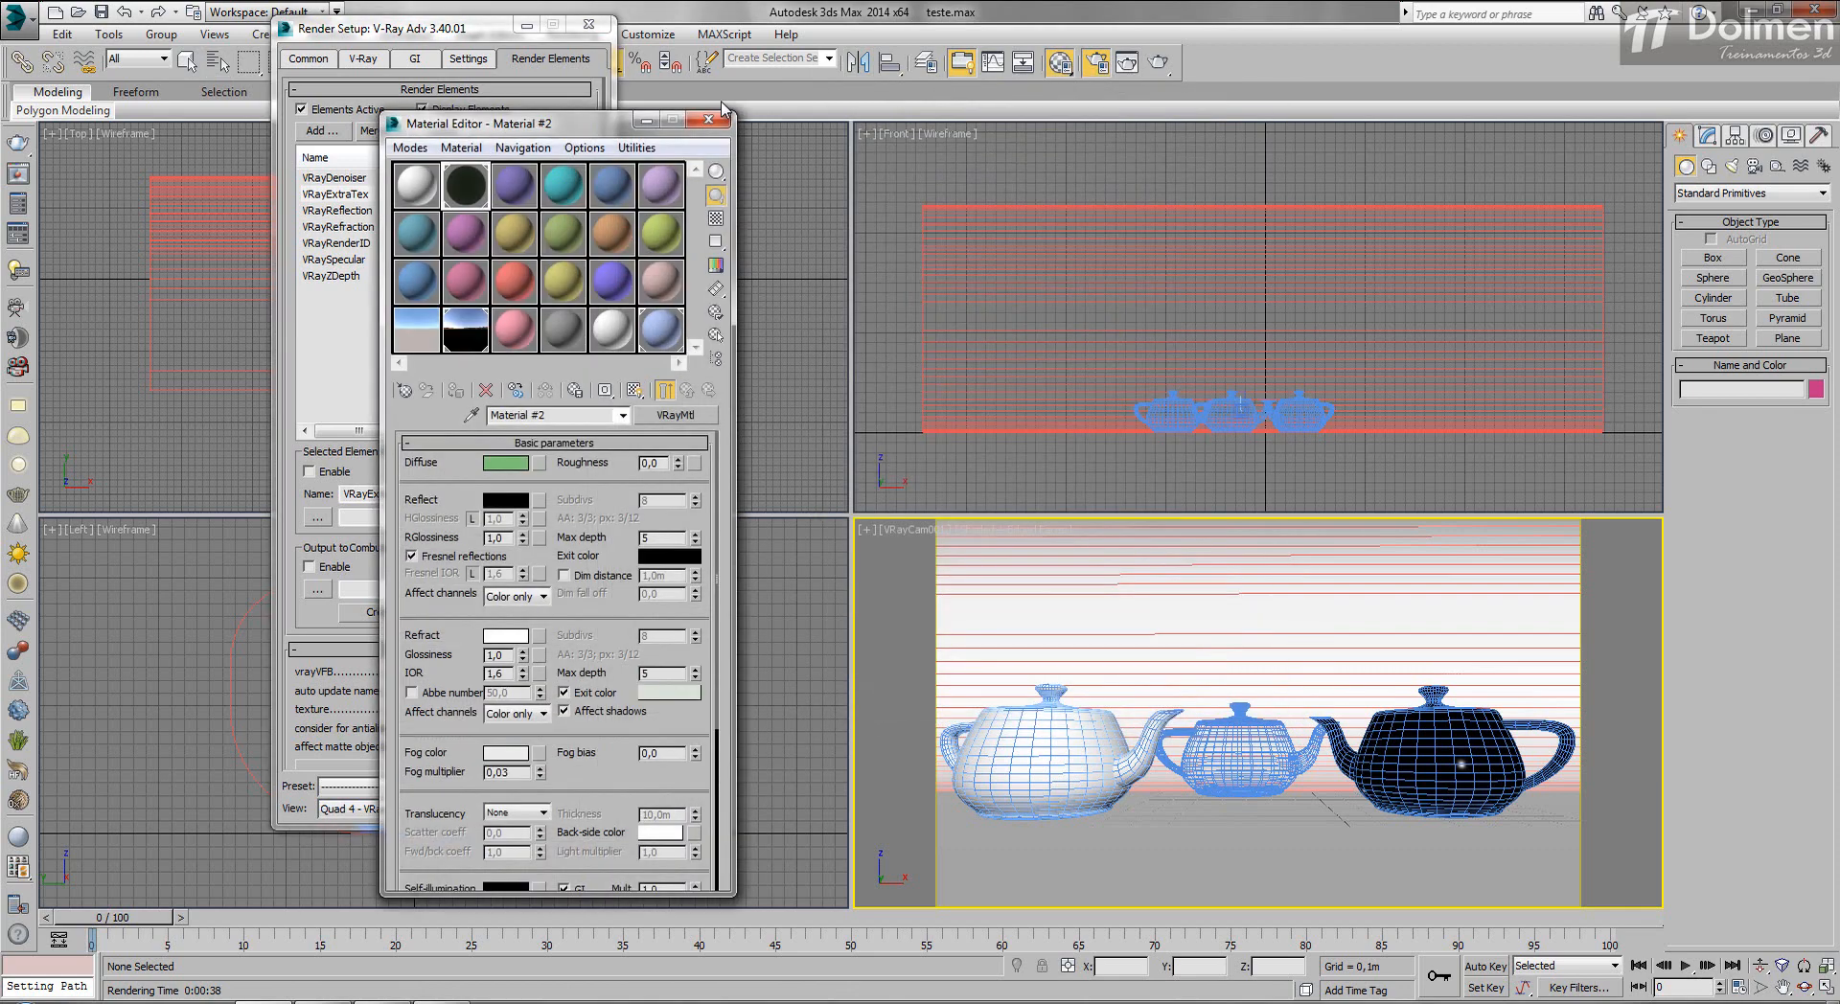
left_click_drag(560, 125, 908, 115)
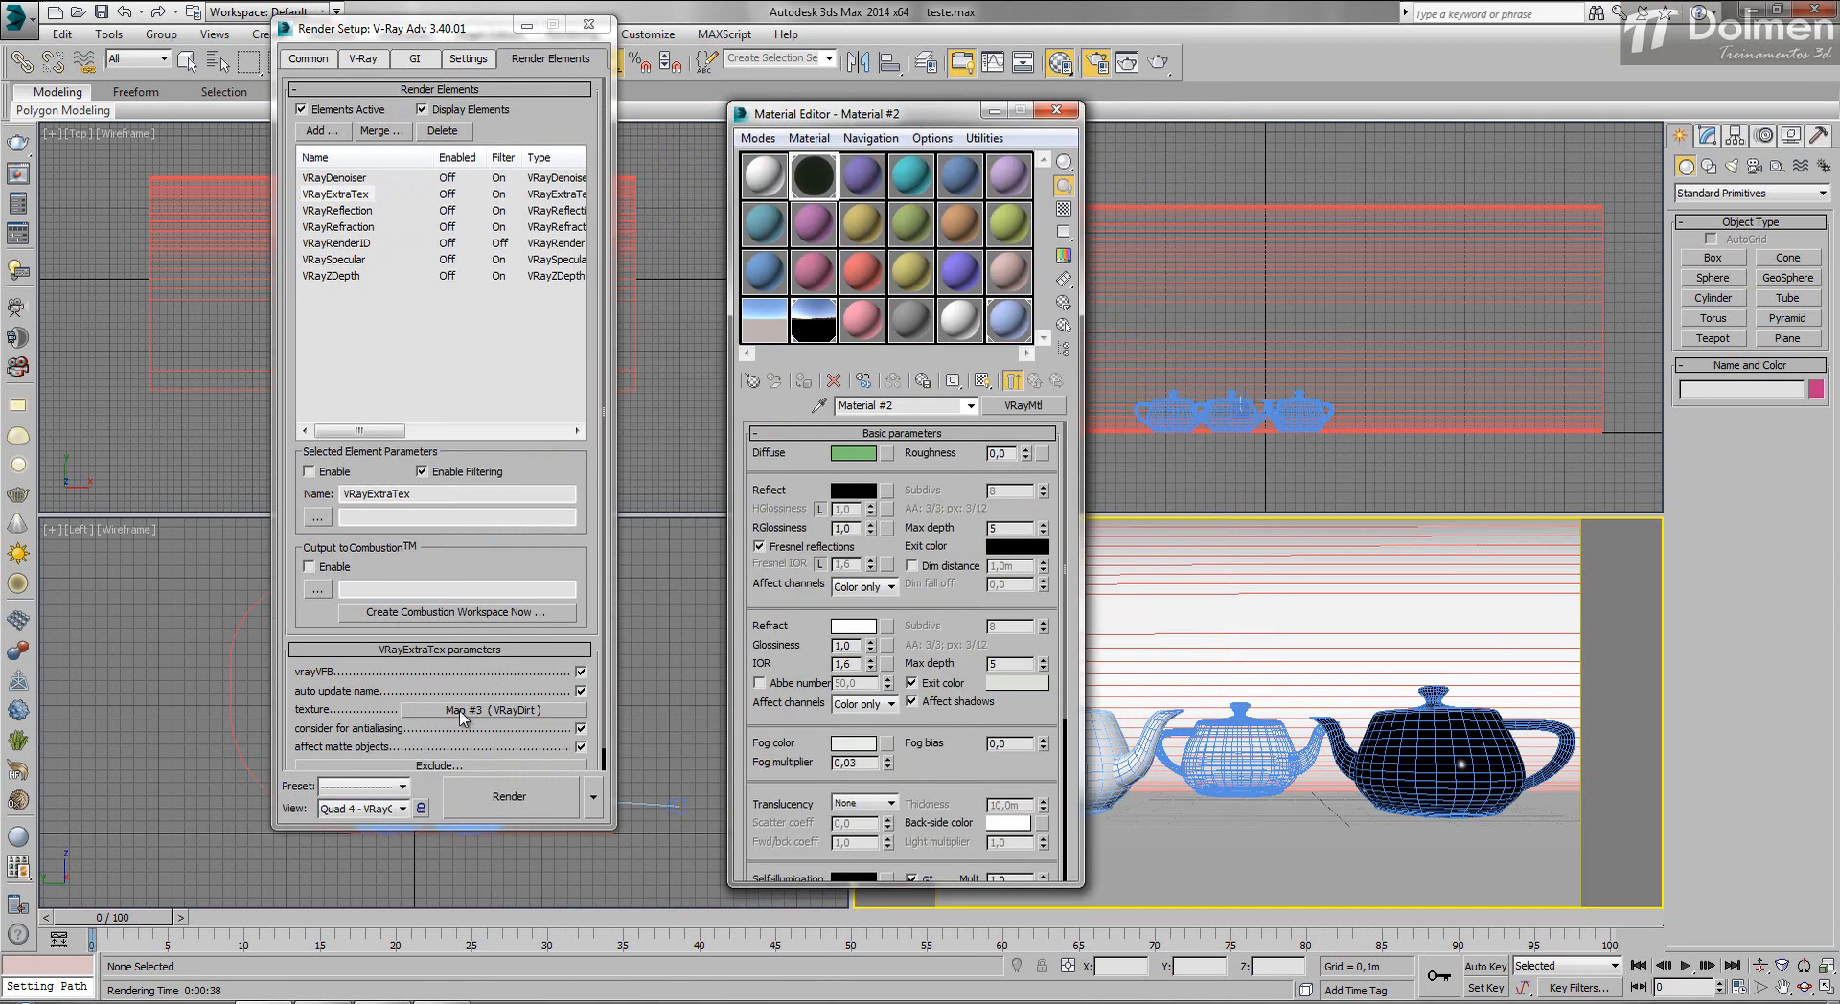
left_click_drag(489, 714, 872, 223)
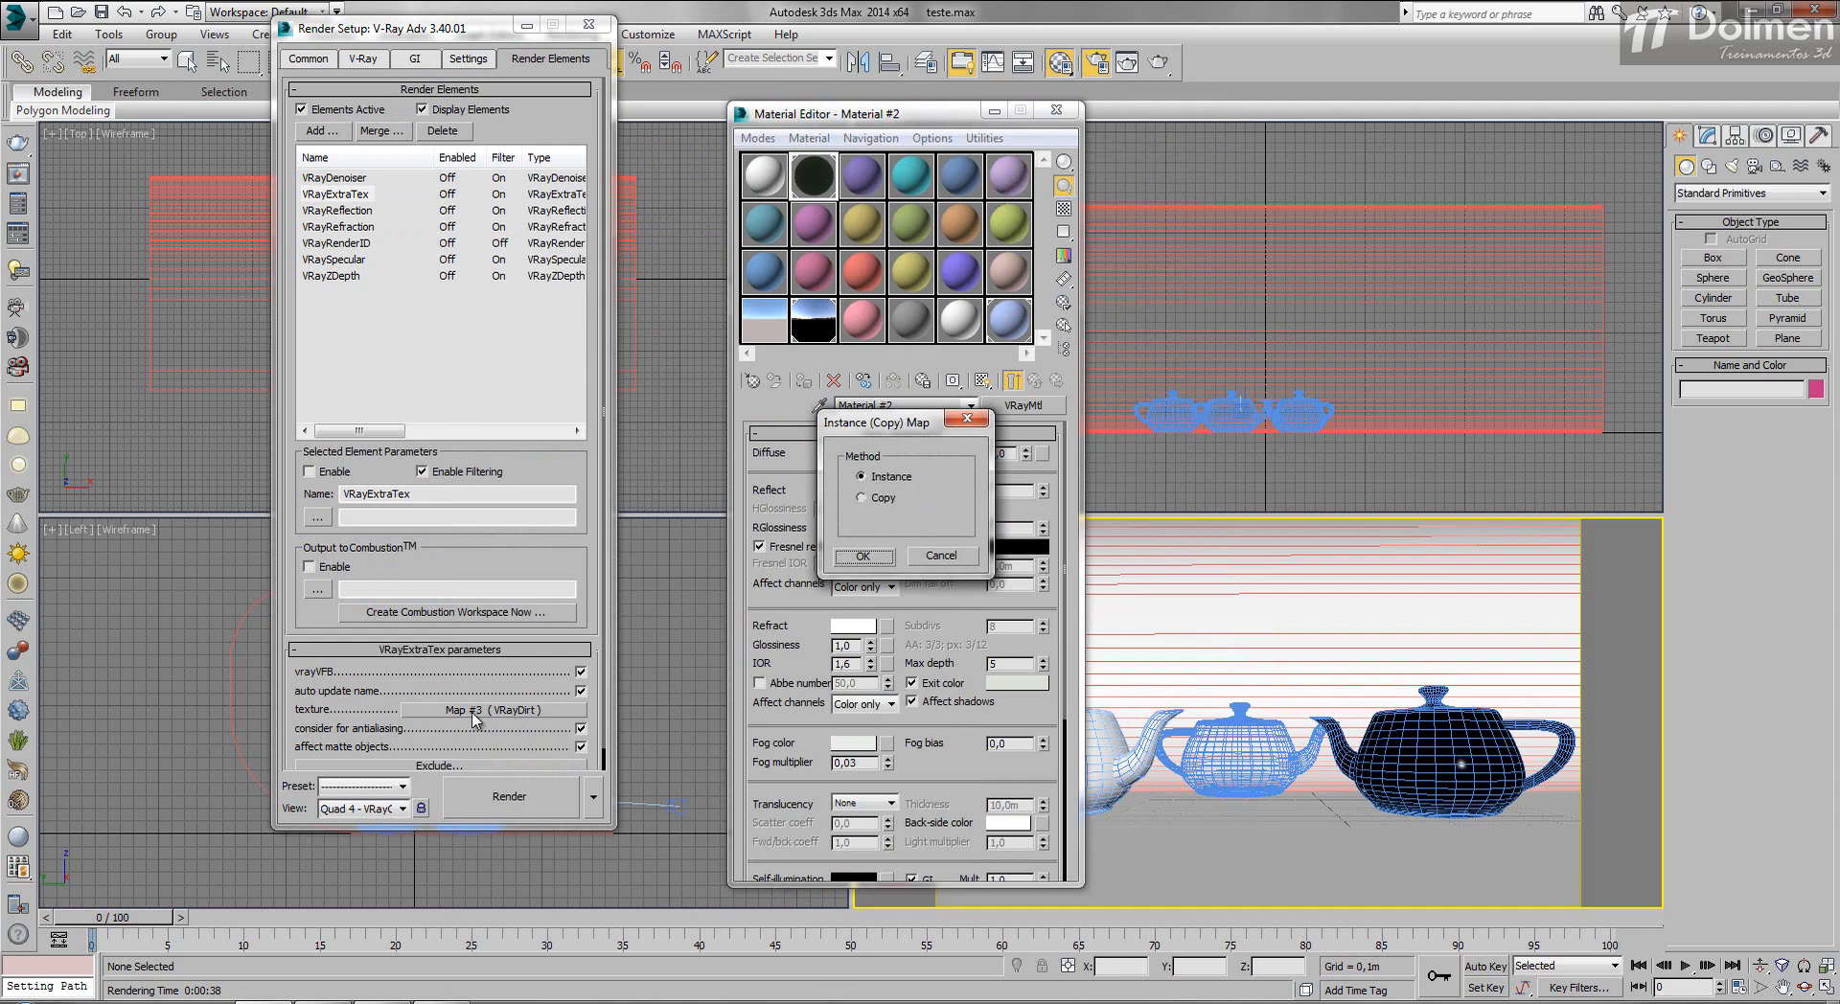
left_click(863, 556)
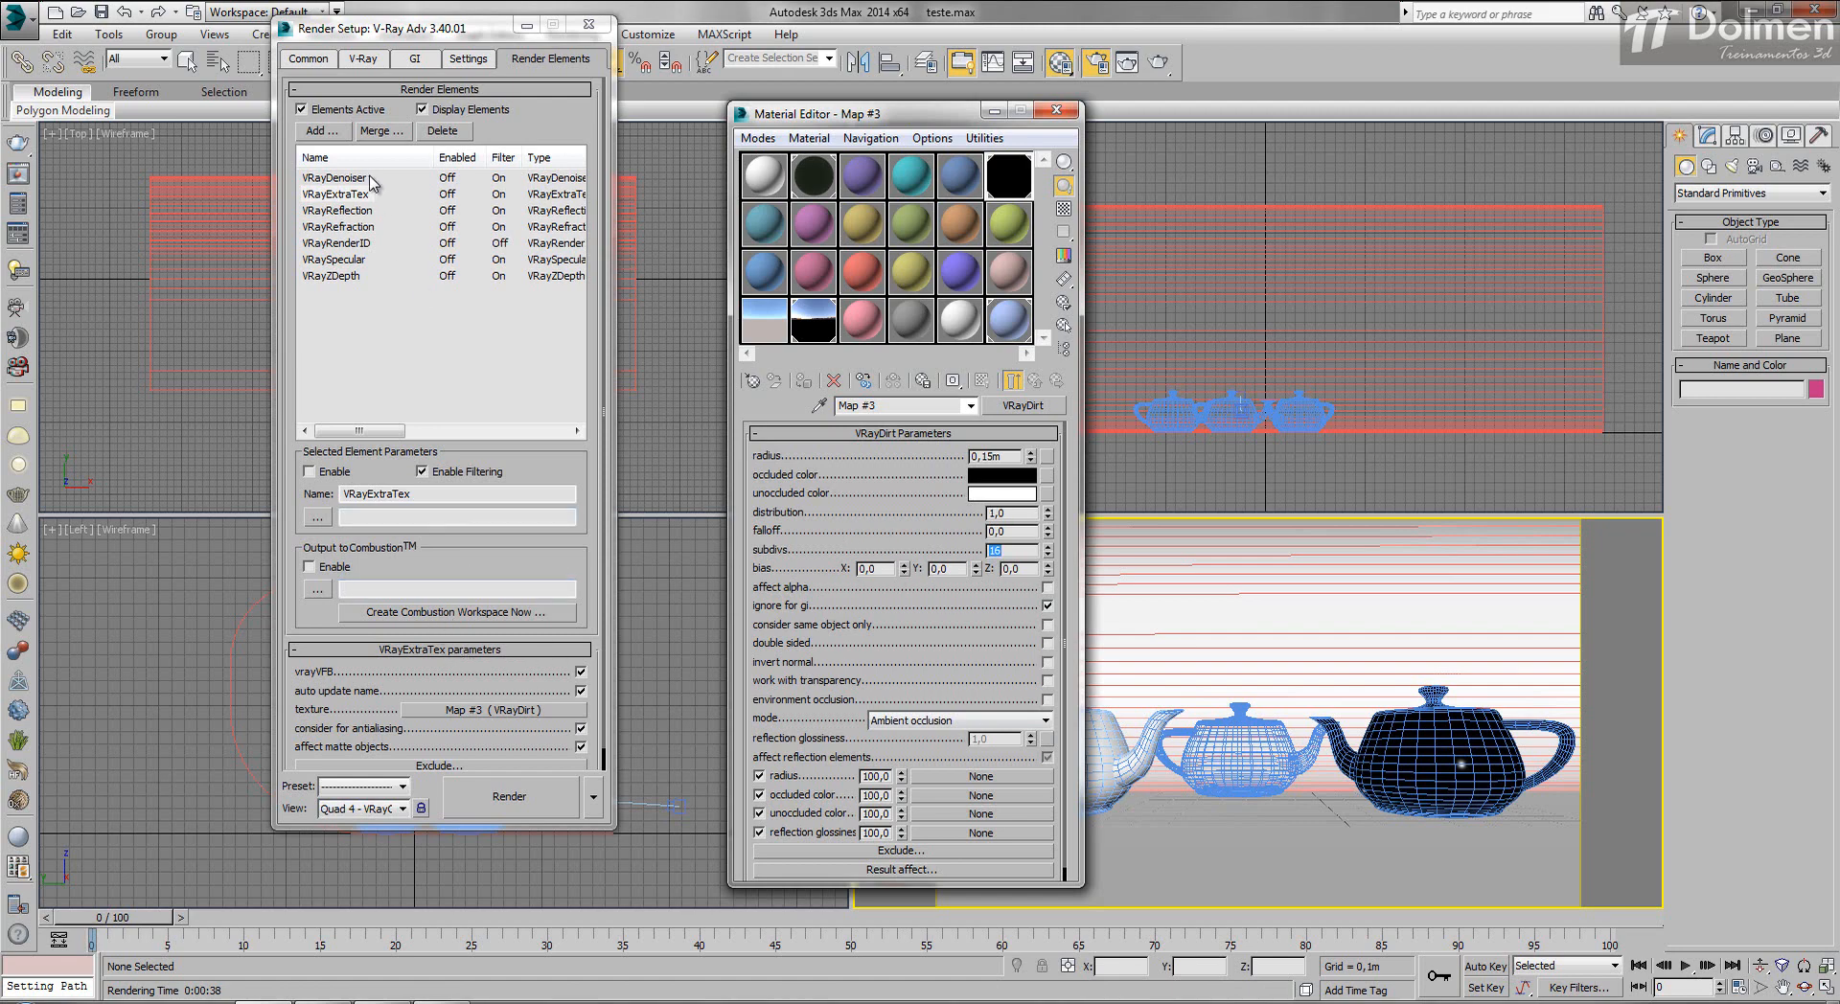
Open the VRayZDepth element's zdepth max value for editing and render the camera view.
left_click(335, 276)
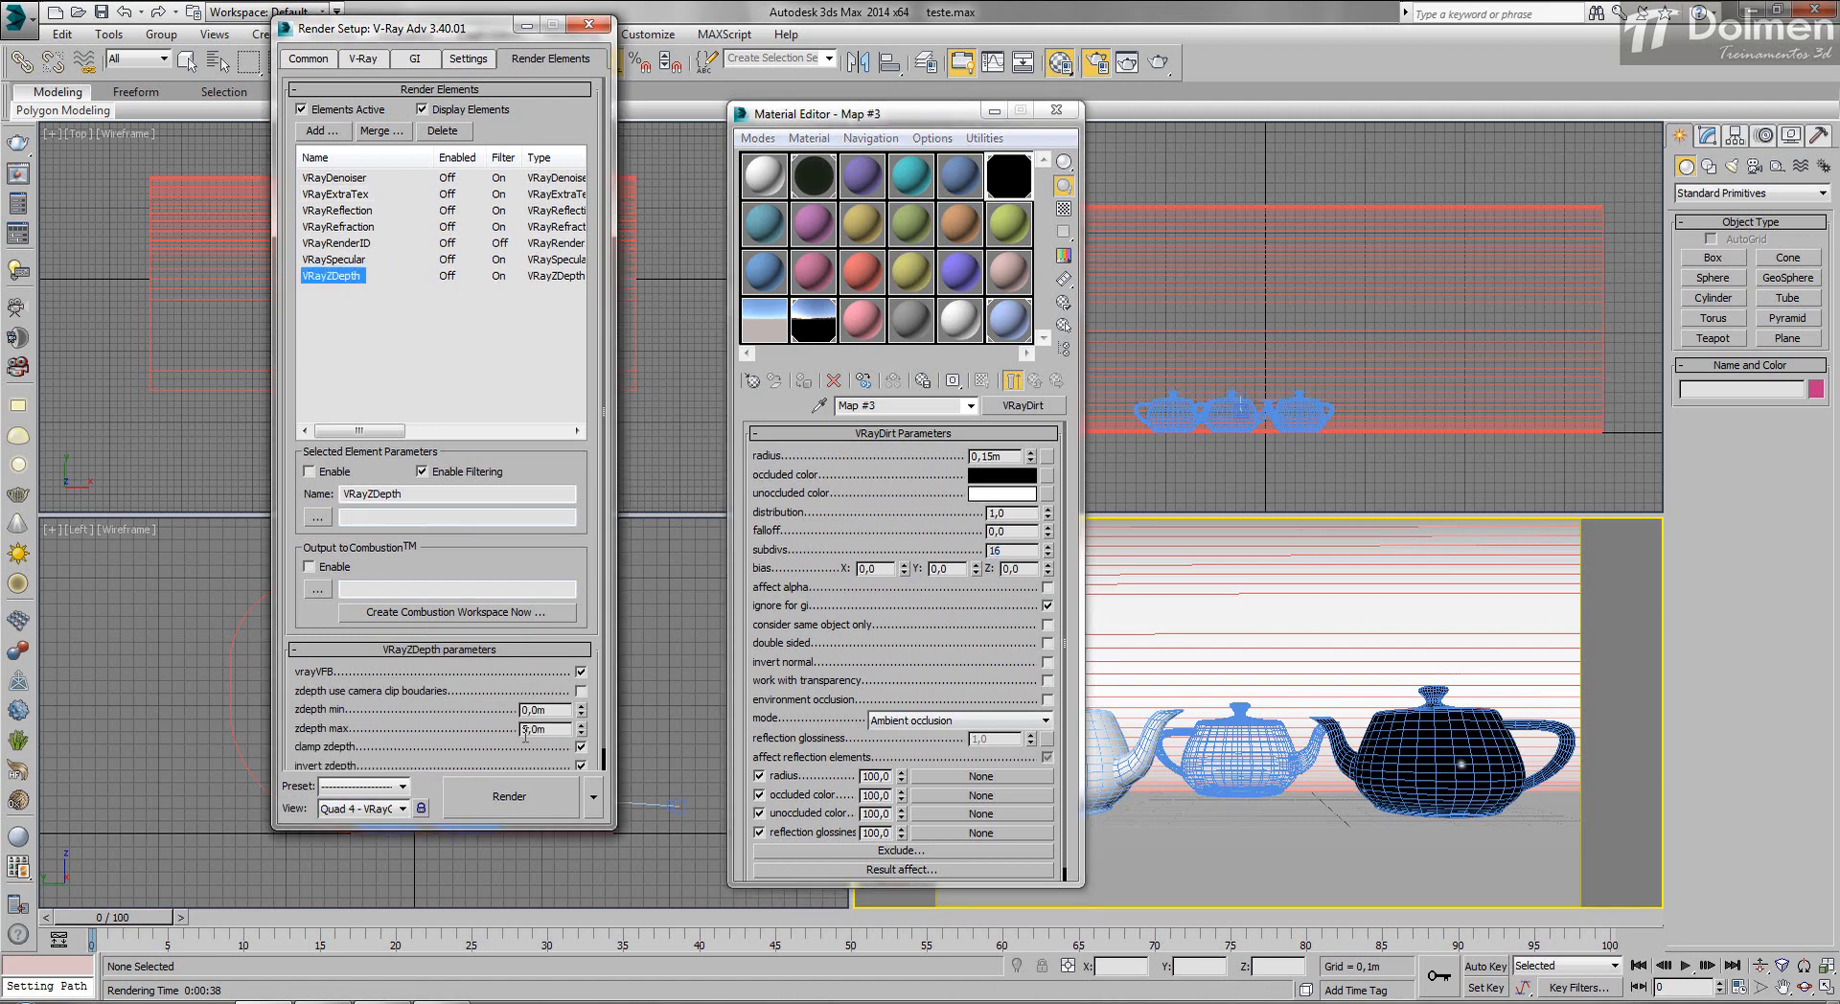
left_click_drag(527, 731, 499, 740)
left_click(1159, 63)
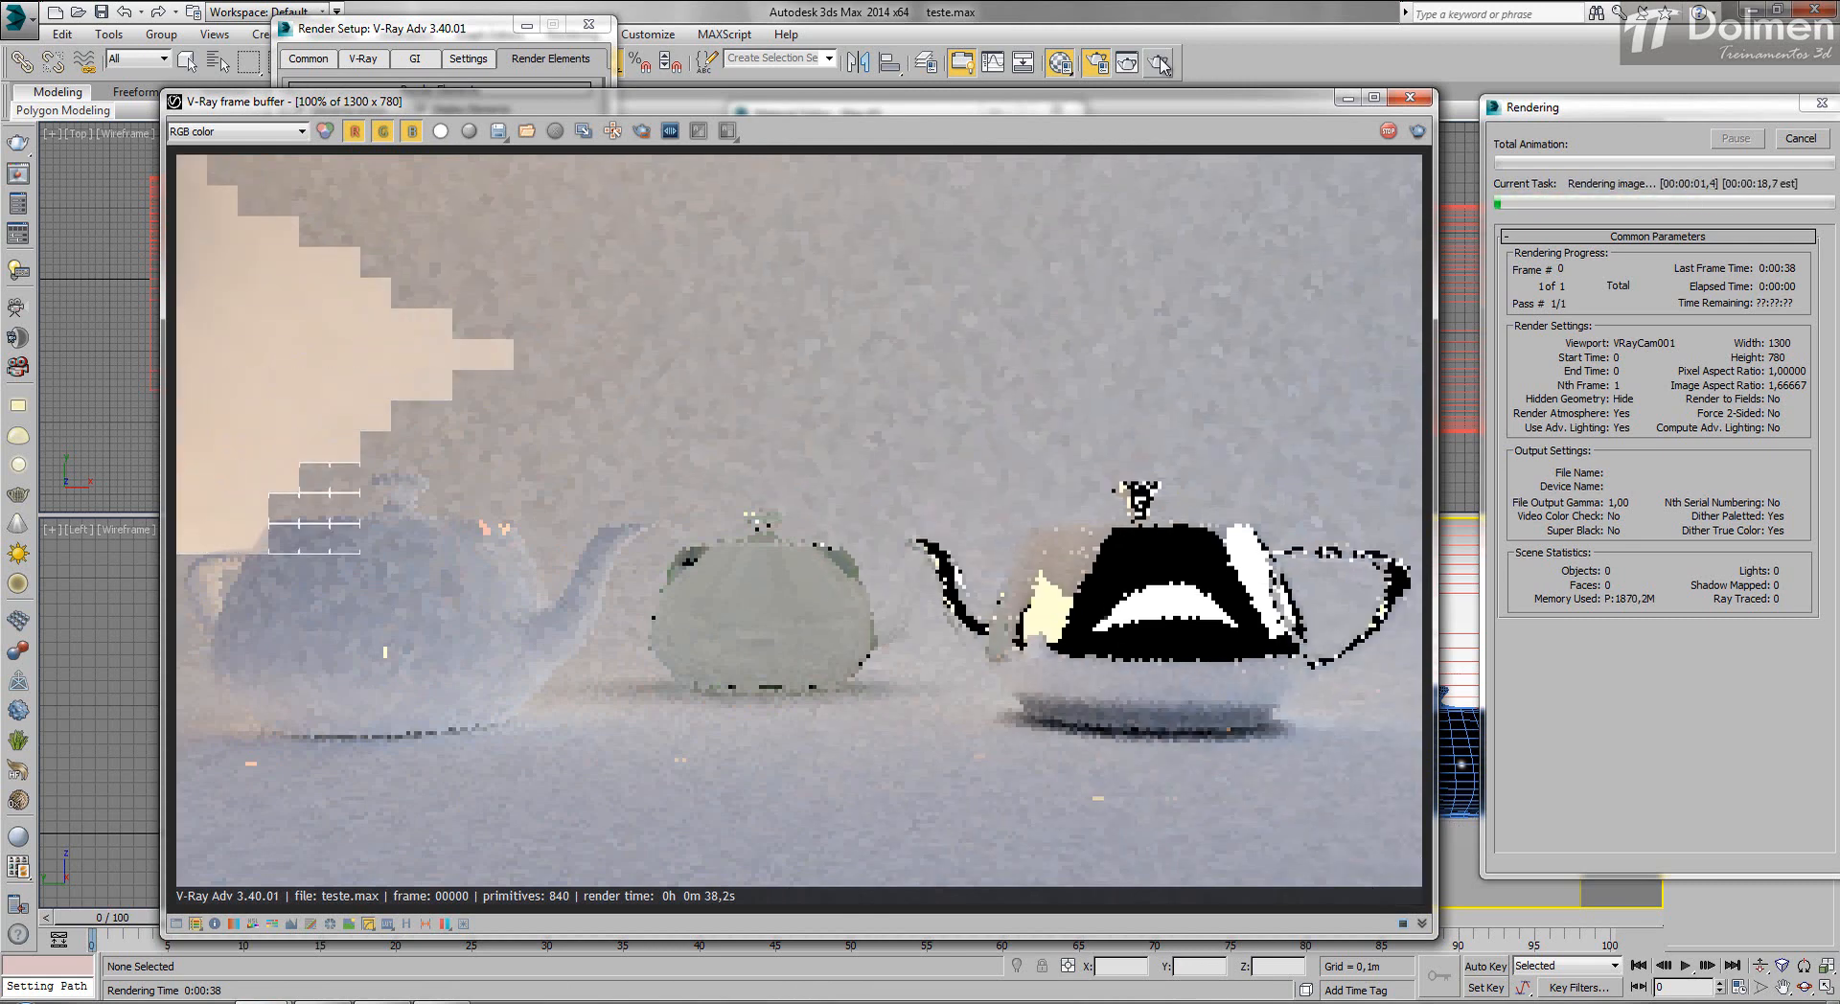
Examine the VRayExtraTex_Map #3 and VRayDenoiser channels in the frame buffer, comparing each with the RGB color image.
left_click(293, 131)
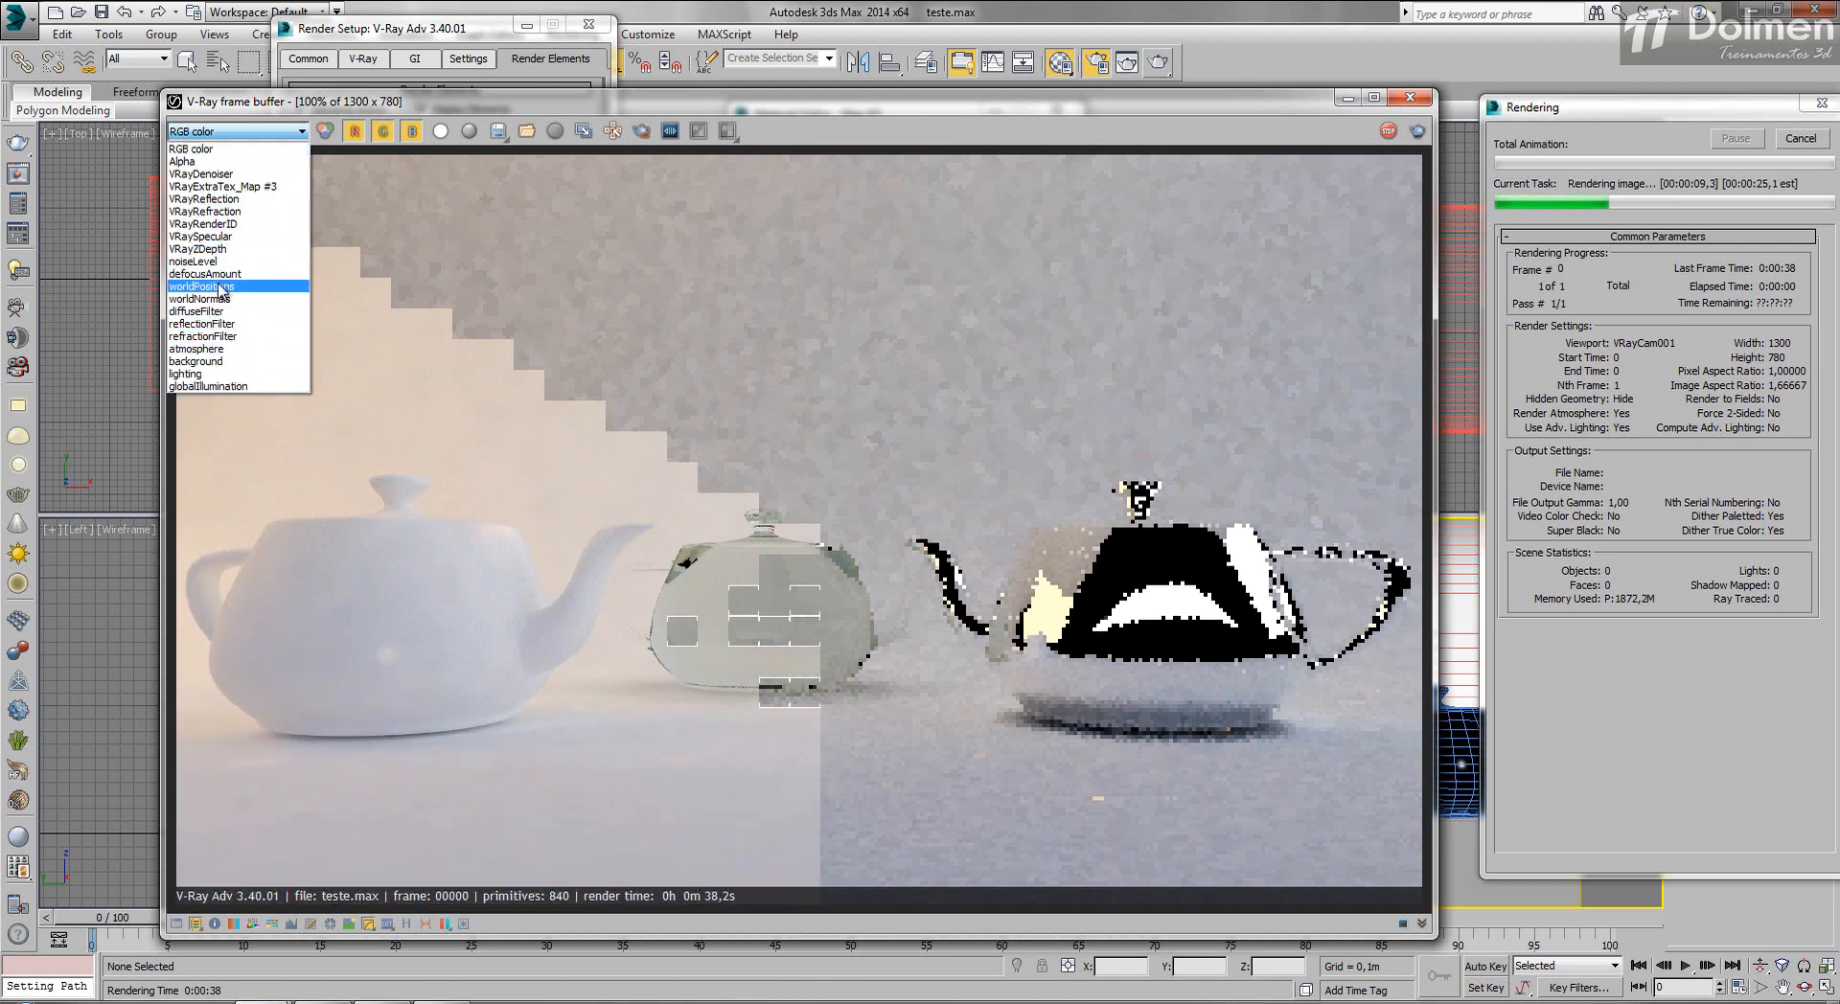
left_click(220, 186)
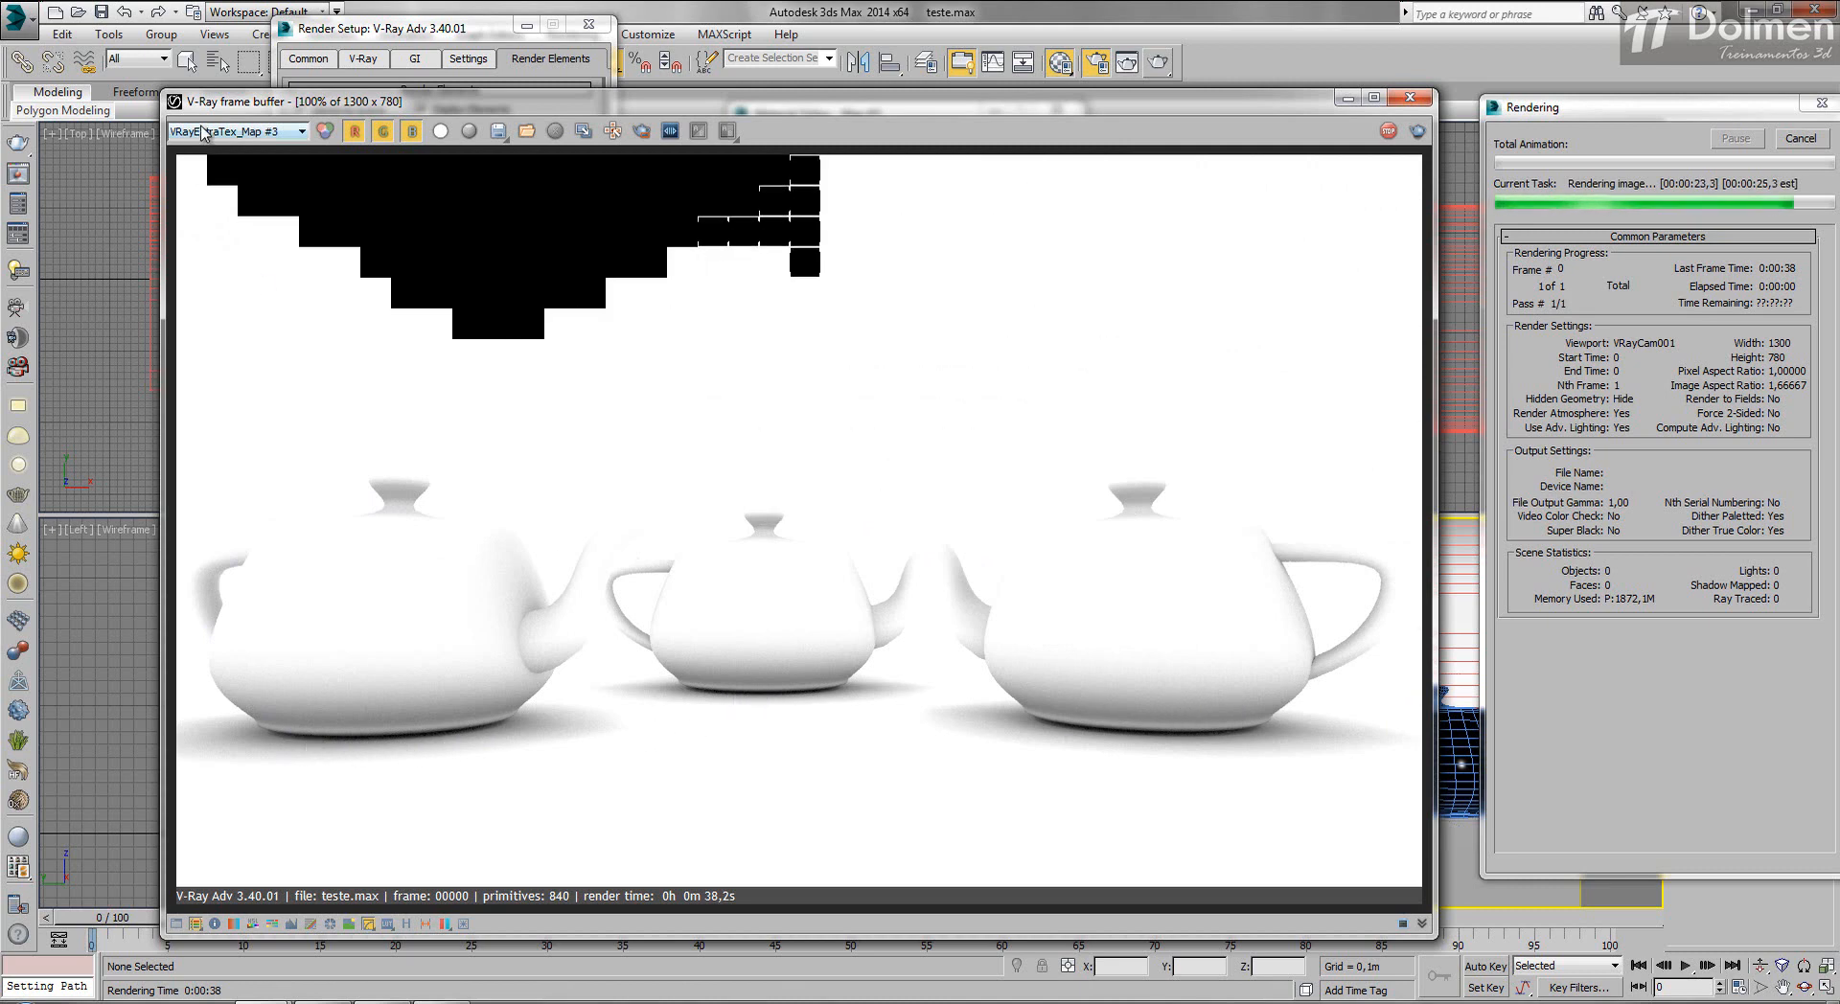
left_click(230, 131)
left_click(202, 160)
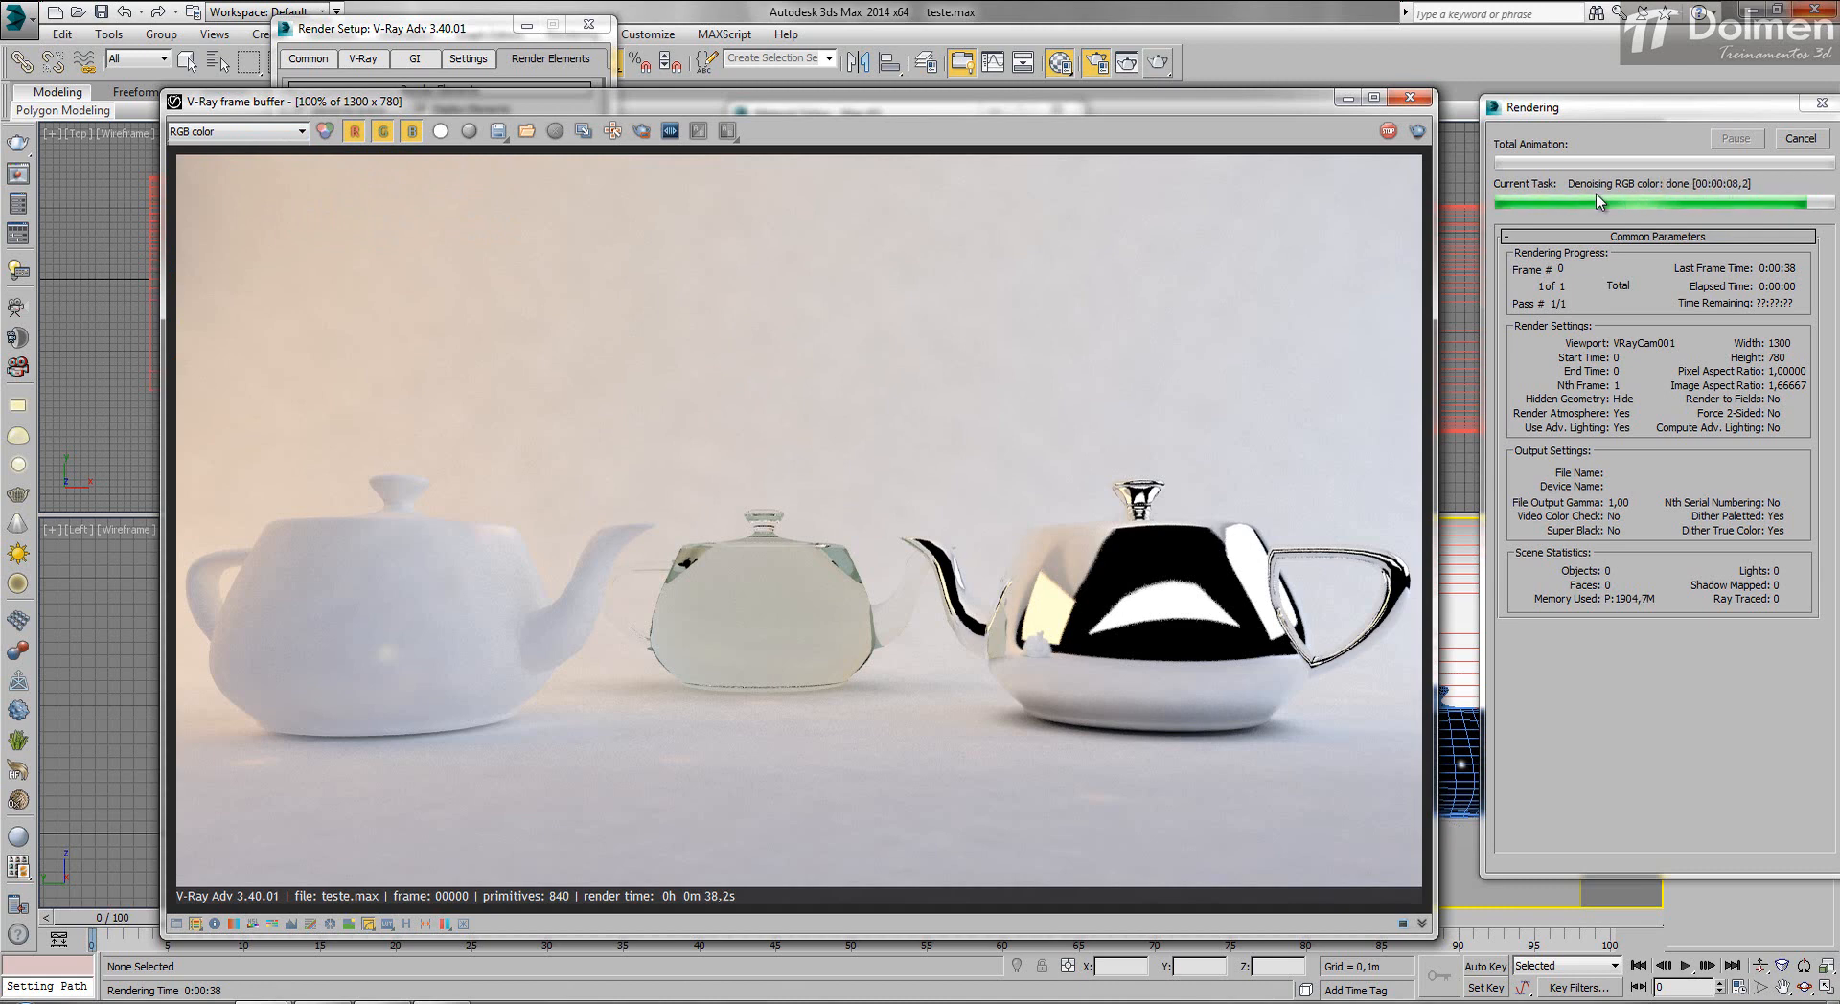
left_click(288, 133)
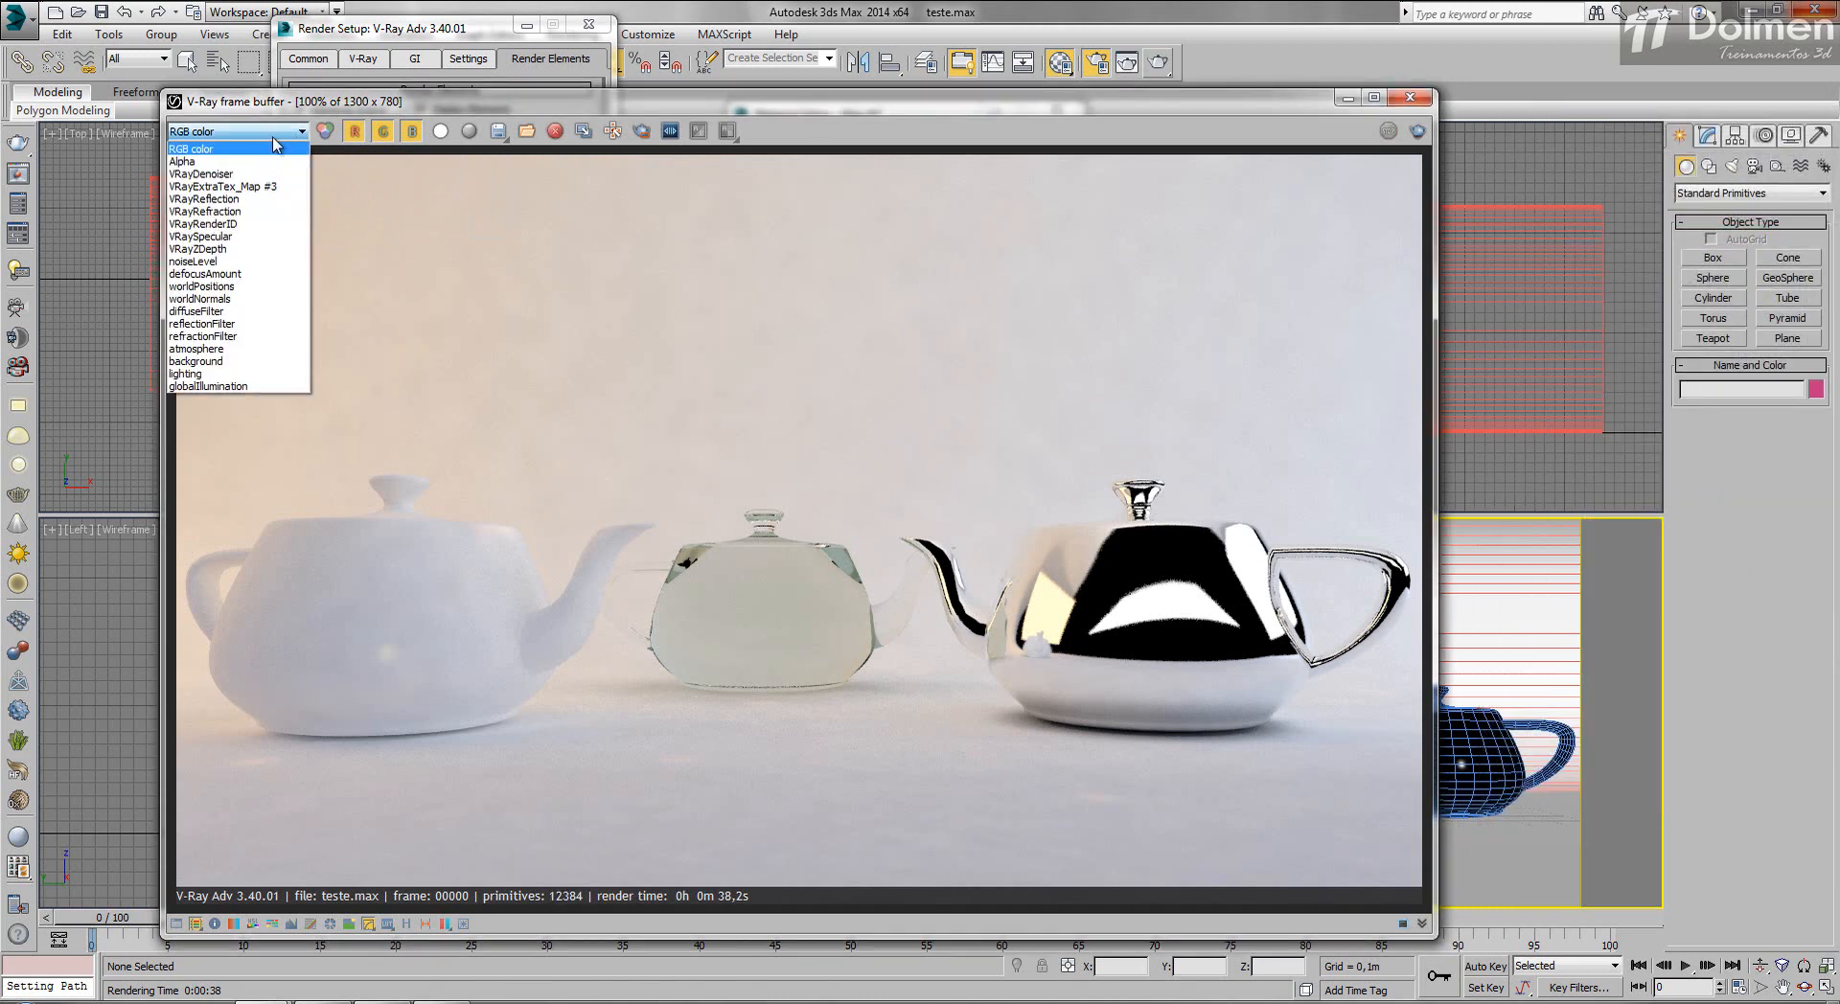
left_click(260, 173)
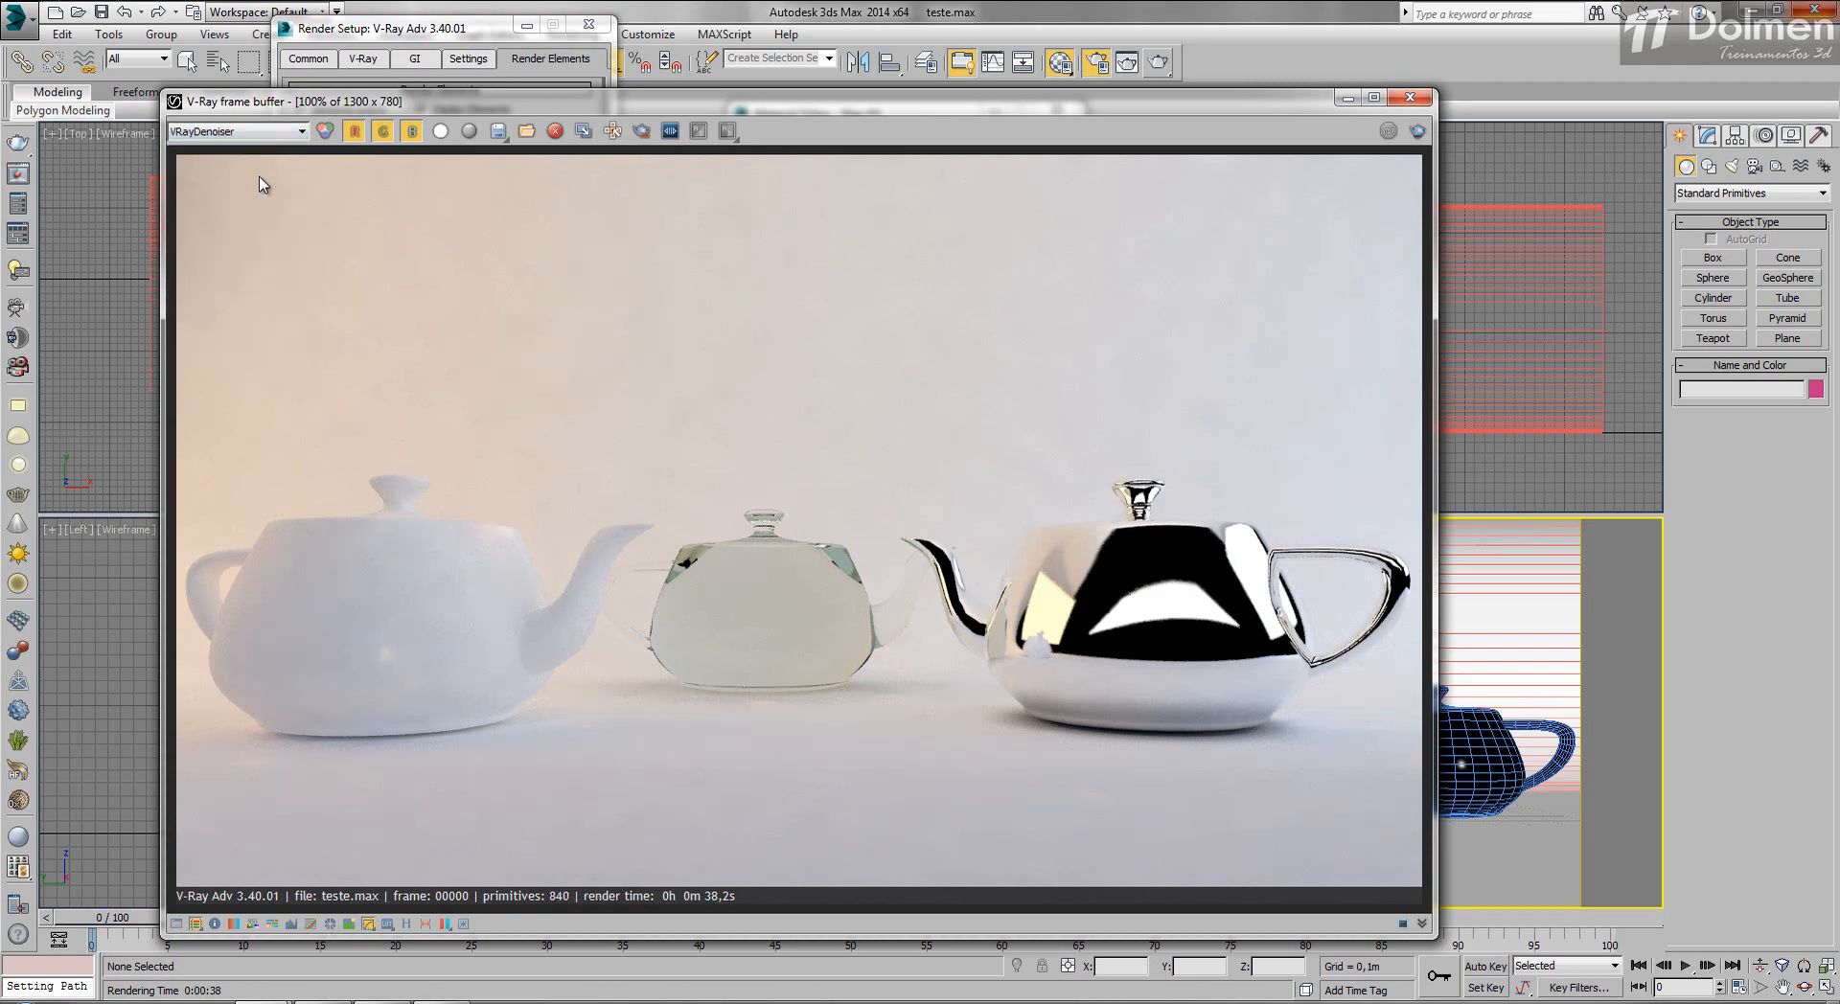
left_click(304, 138)
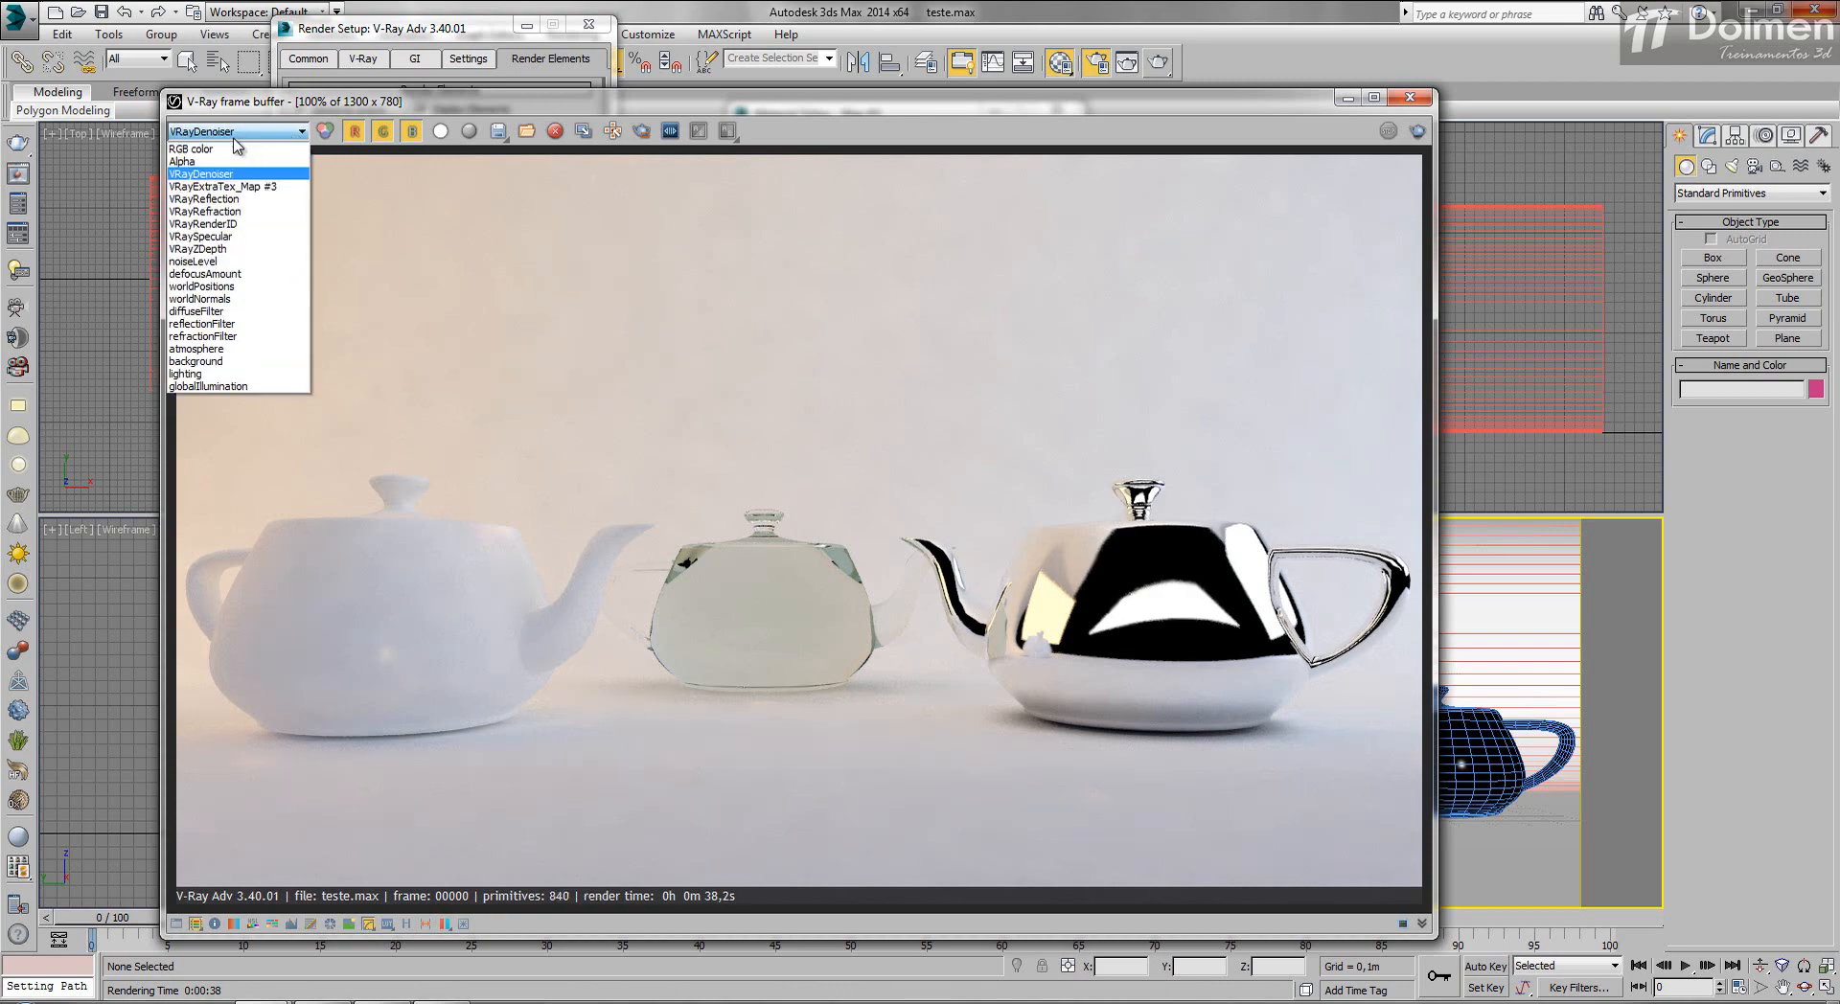
left_click(230, 151)
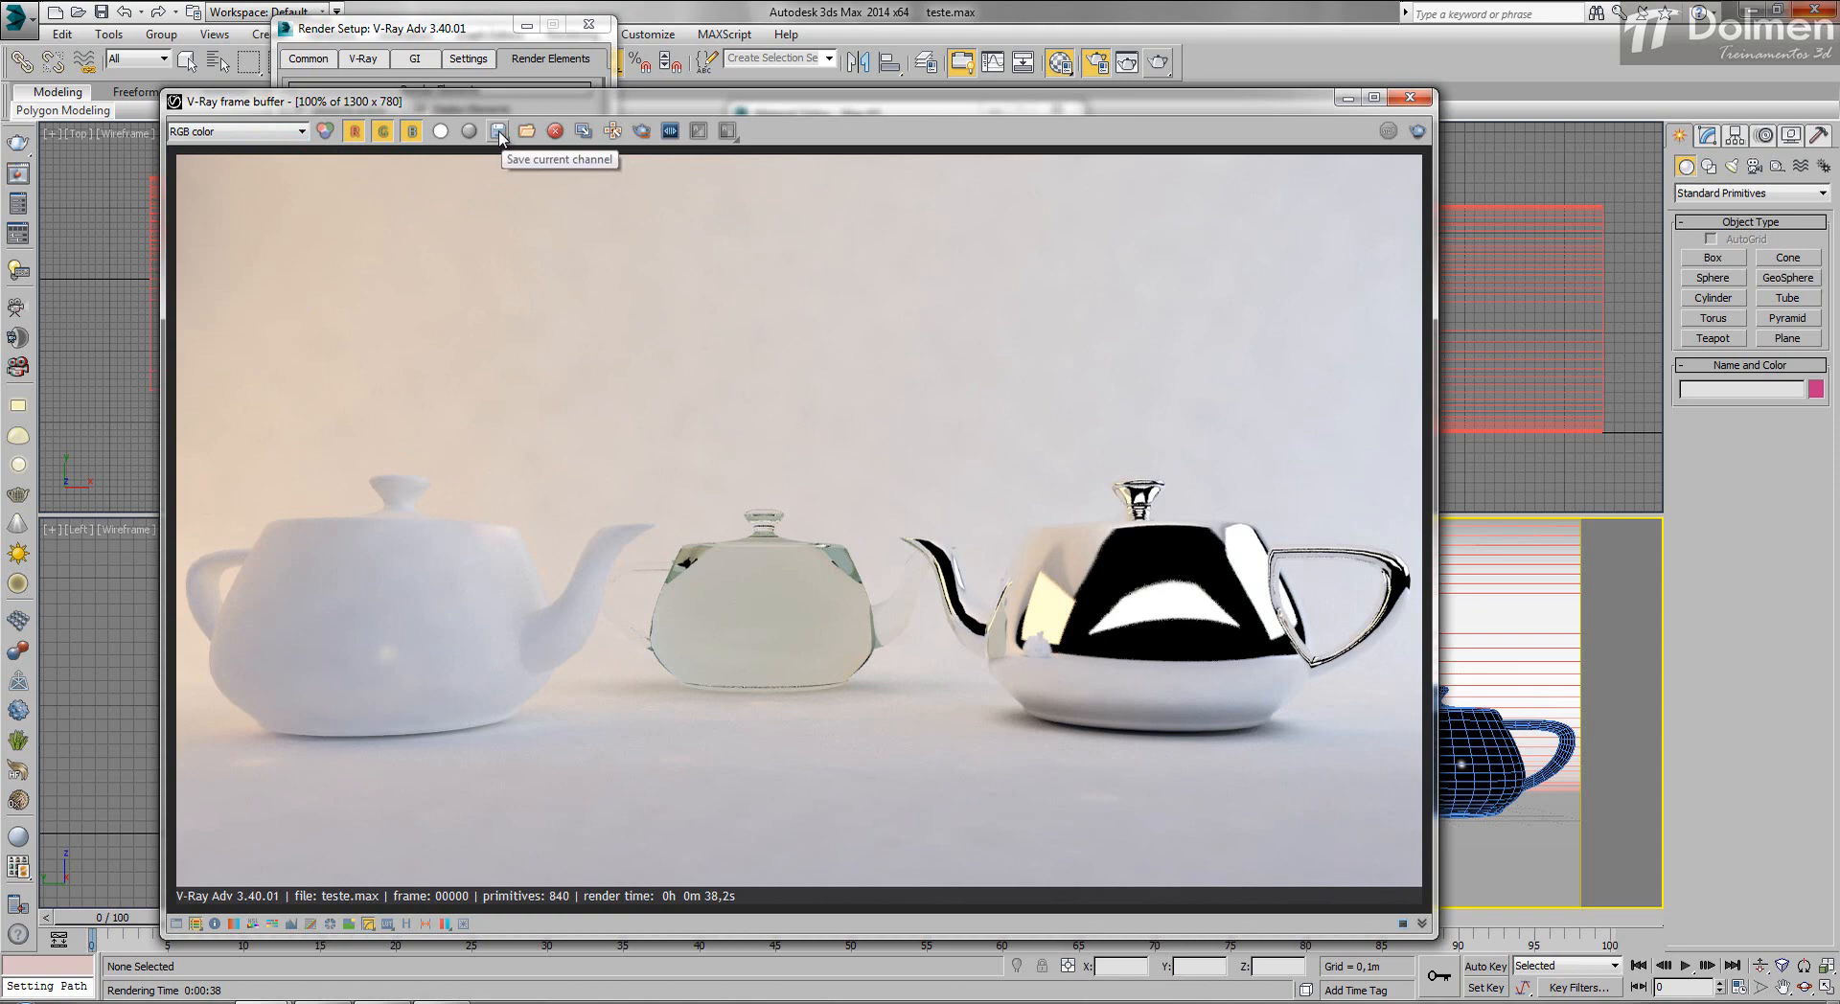
Start saving all image channels to separate files named teste in the VRayPosts folder on the Desktop.
left_click_drag(498, 135, 496, 200)
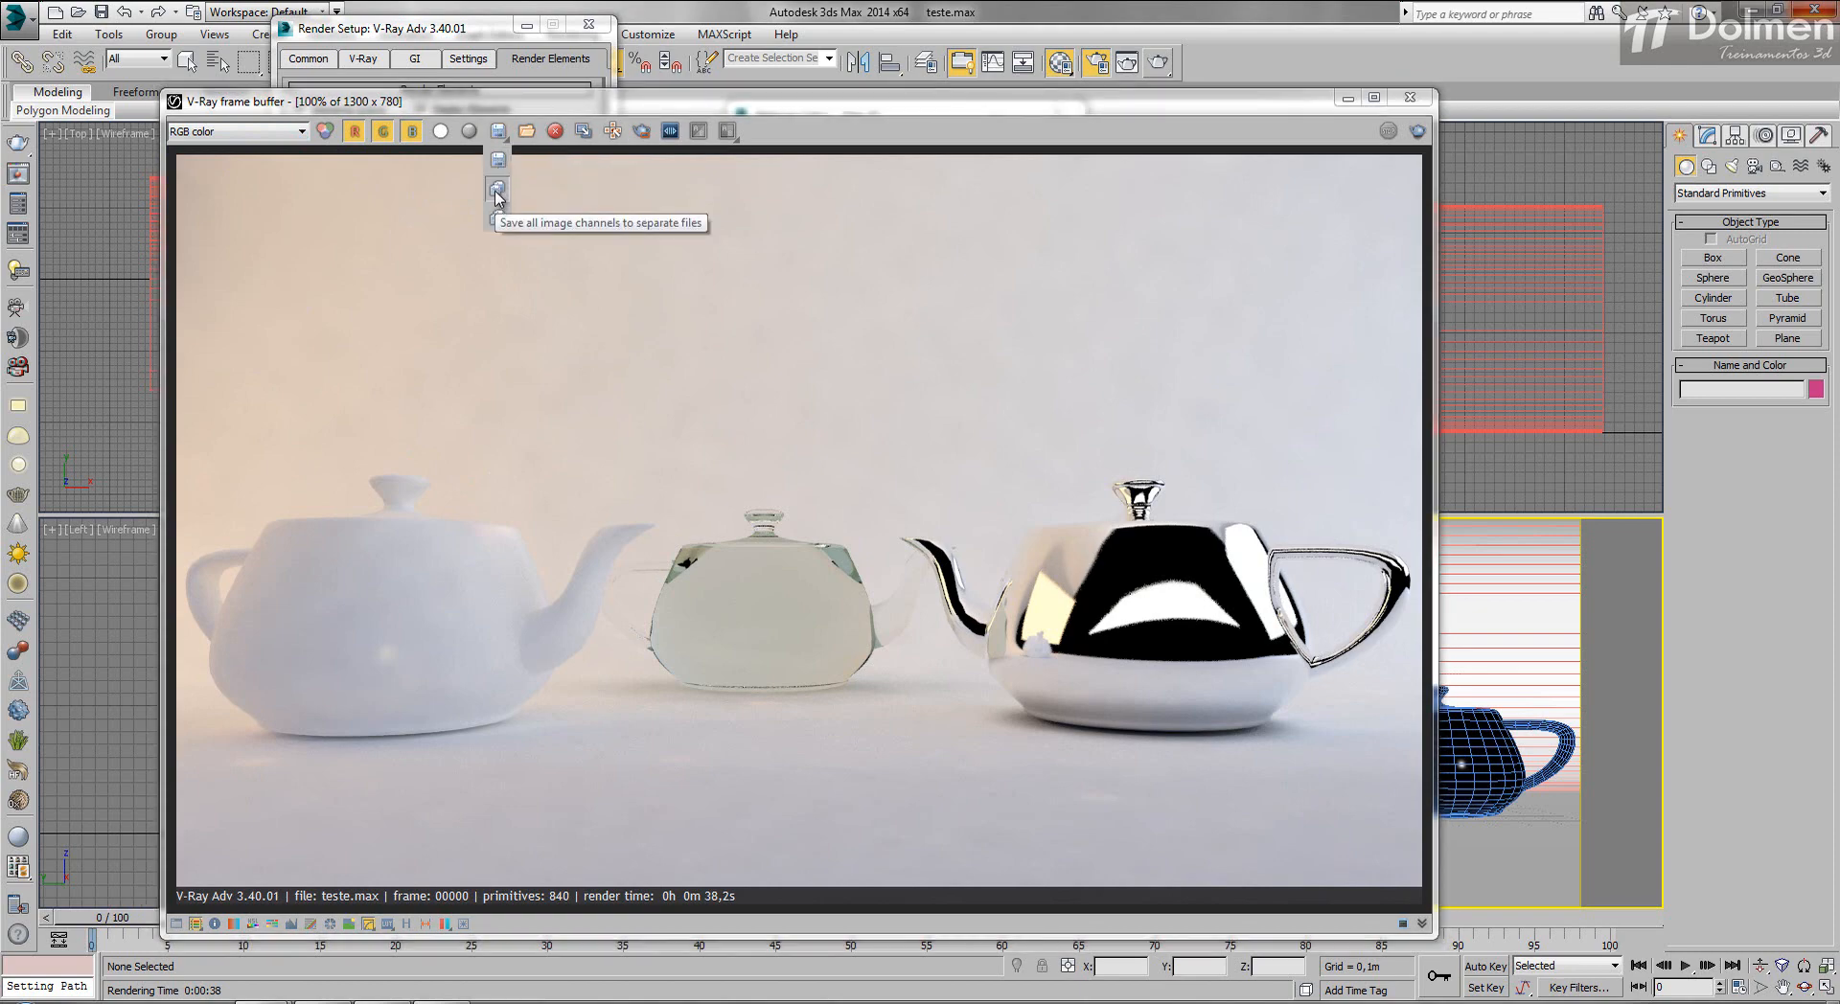
left_click_drag(498, 198, 497, 198)
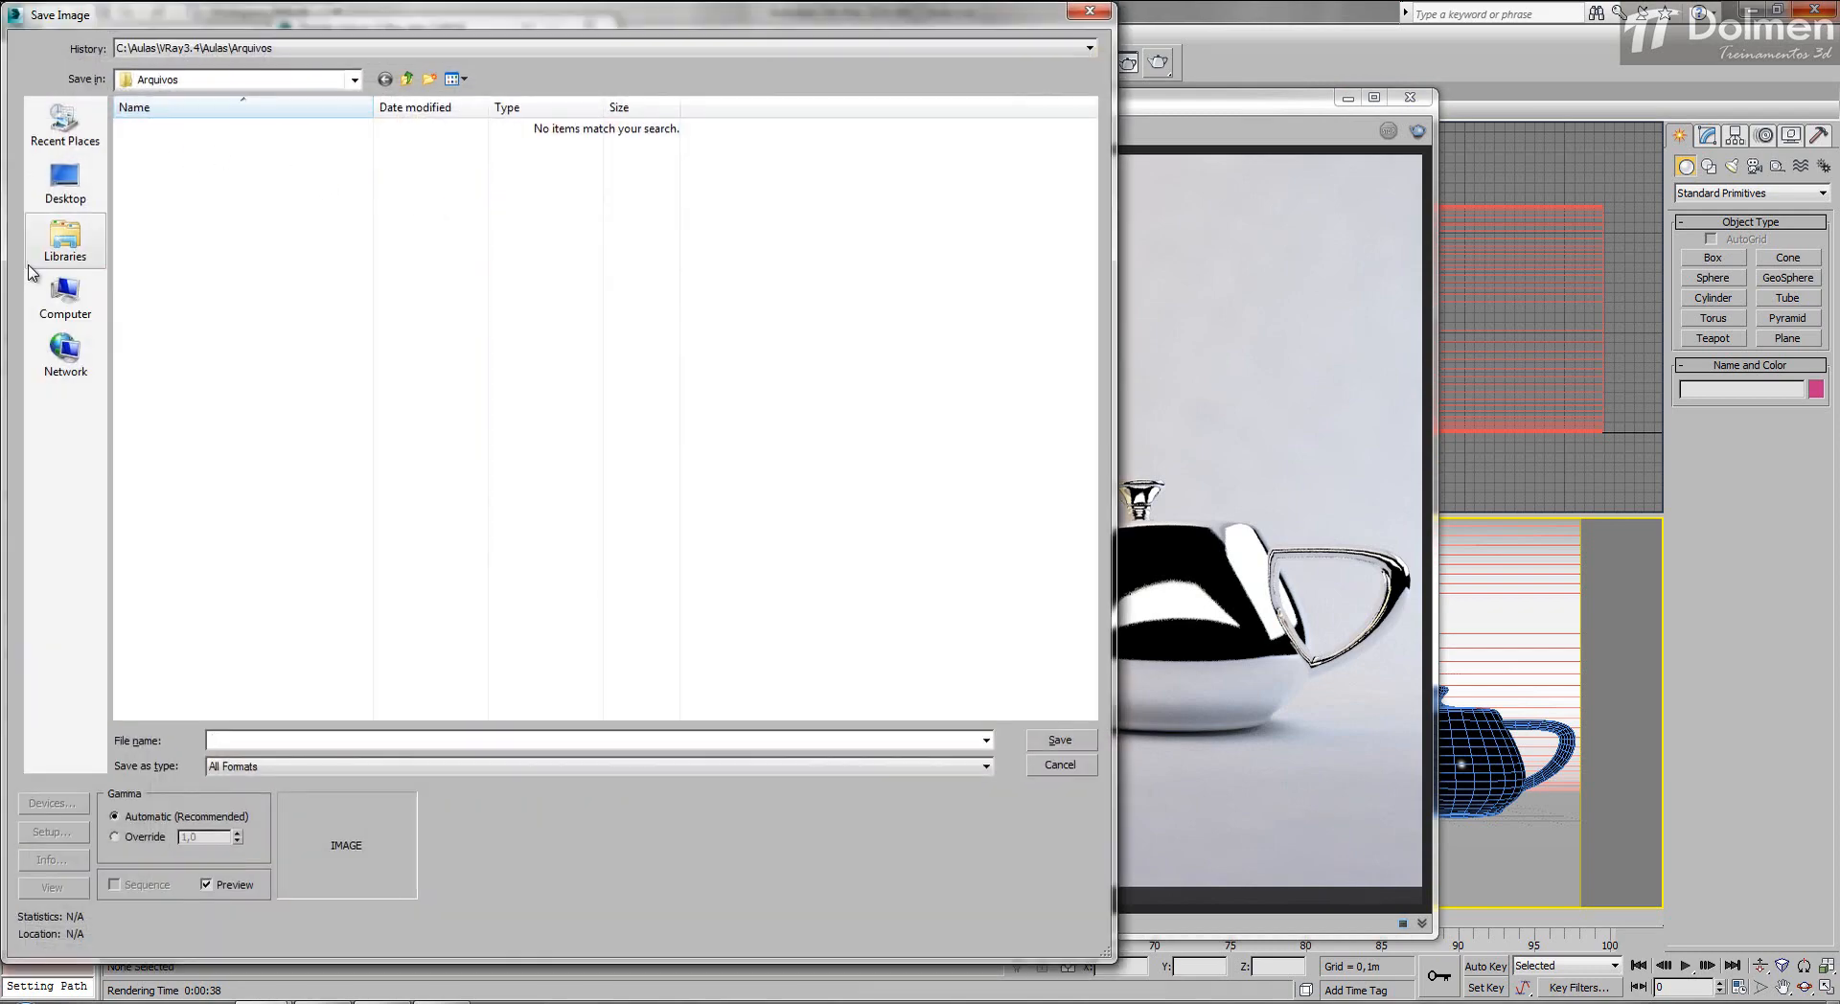
left_click(59, 192)
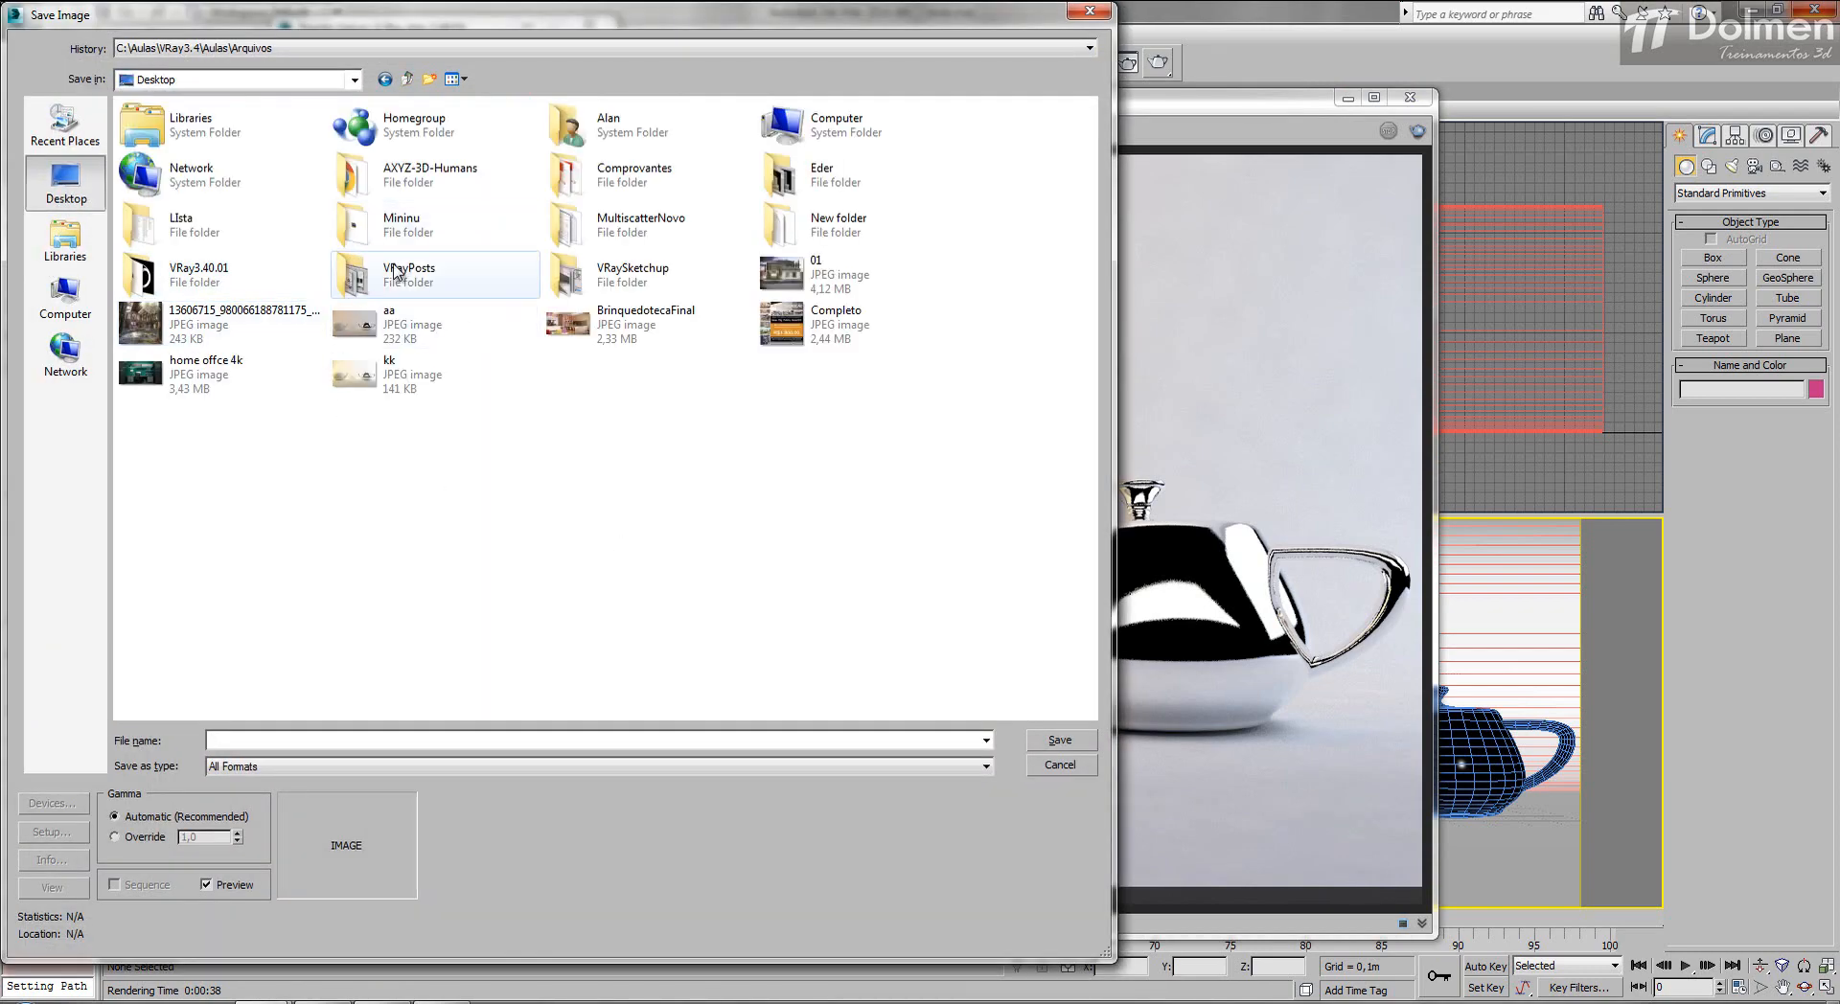
double_click(395, 271)
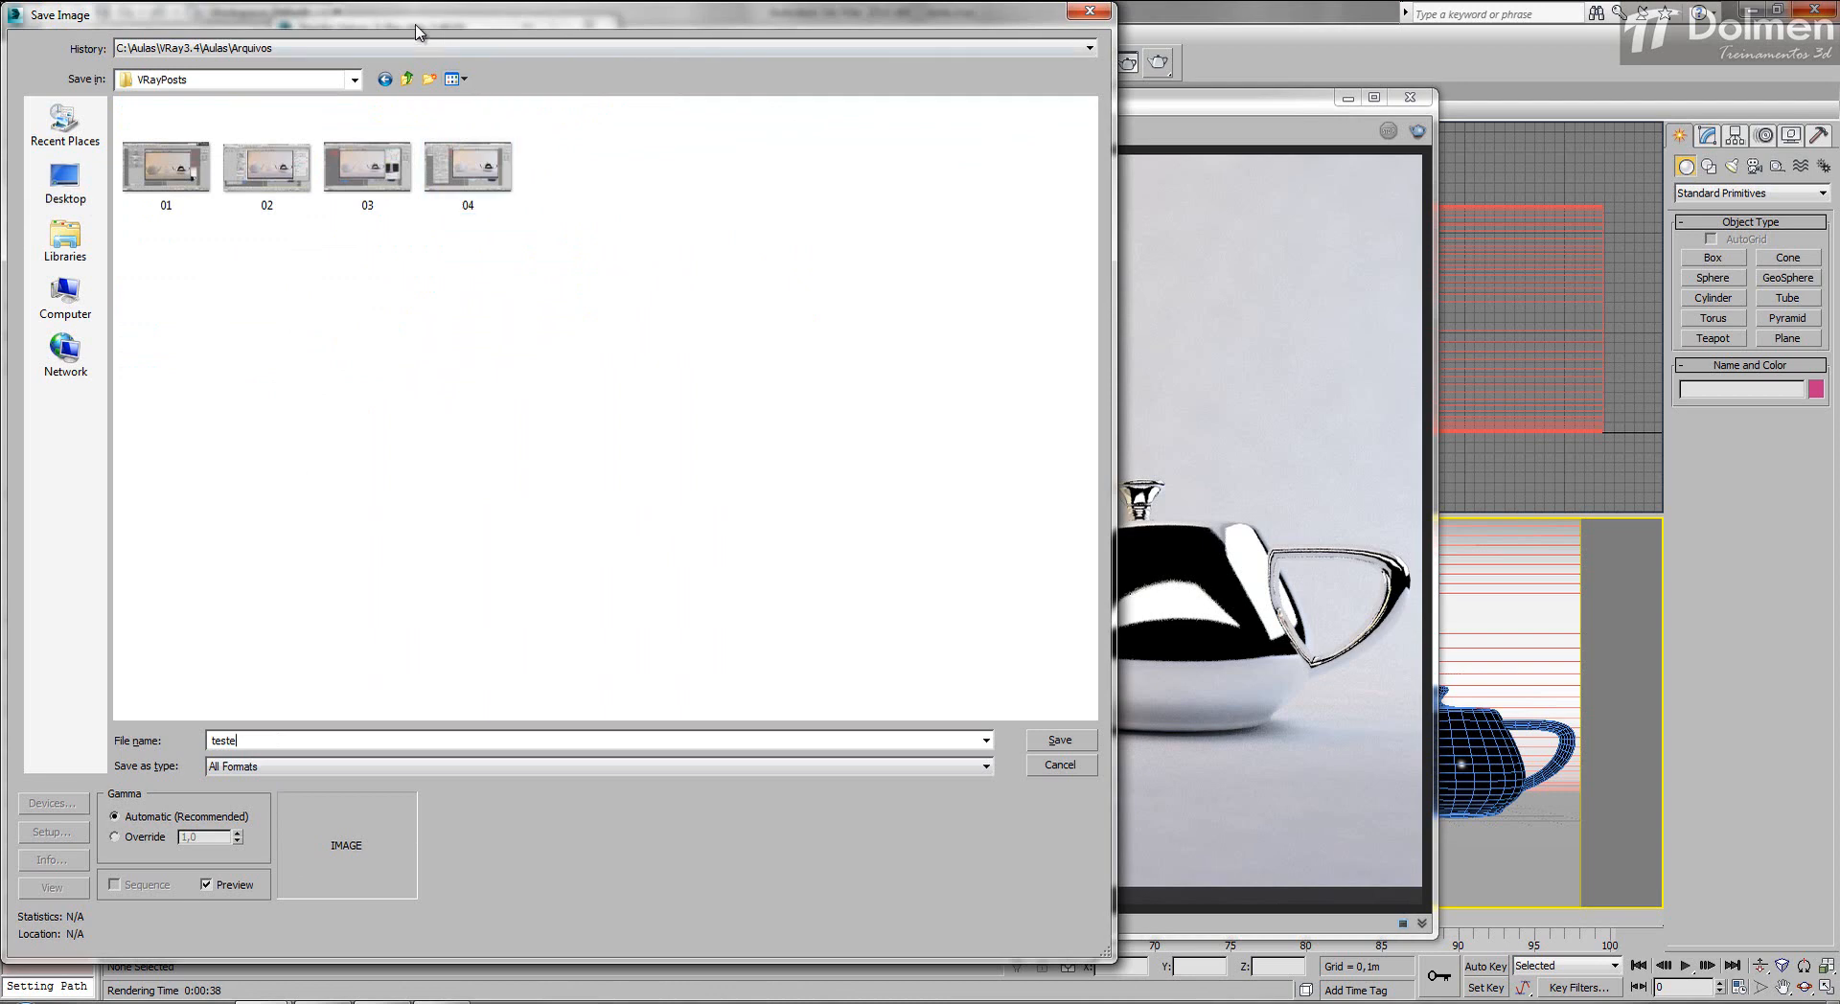
left_click_drag(411, 23, 521, 28)
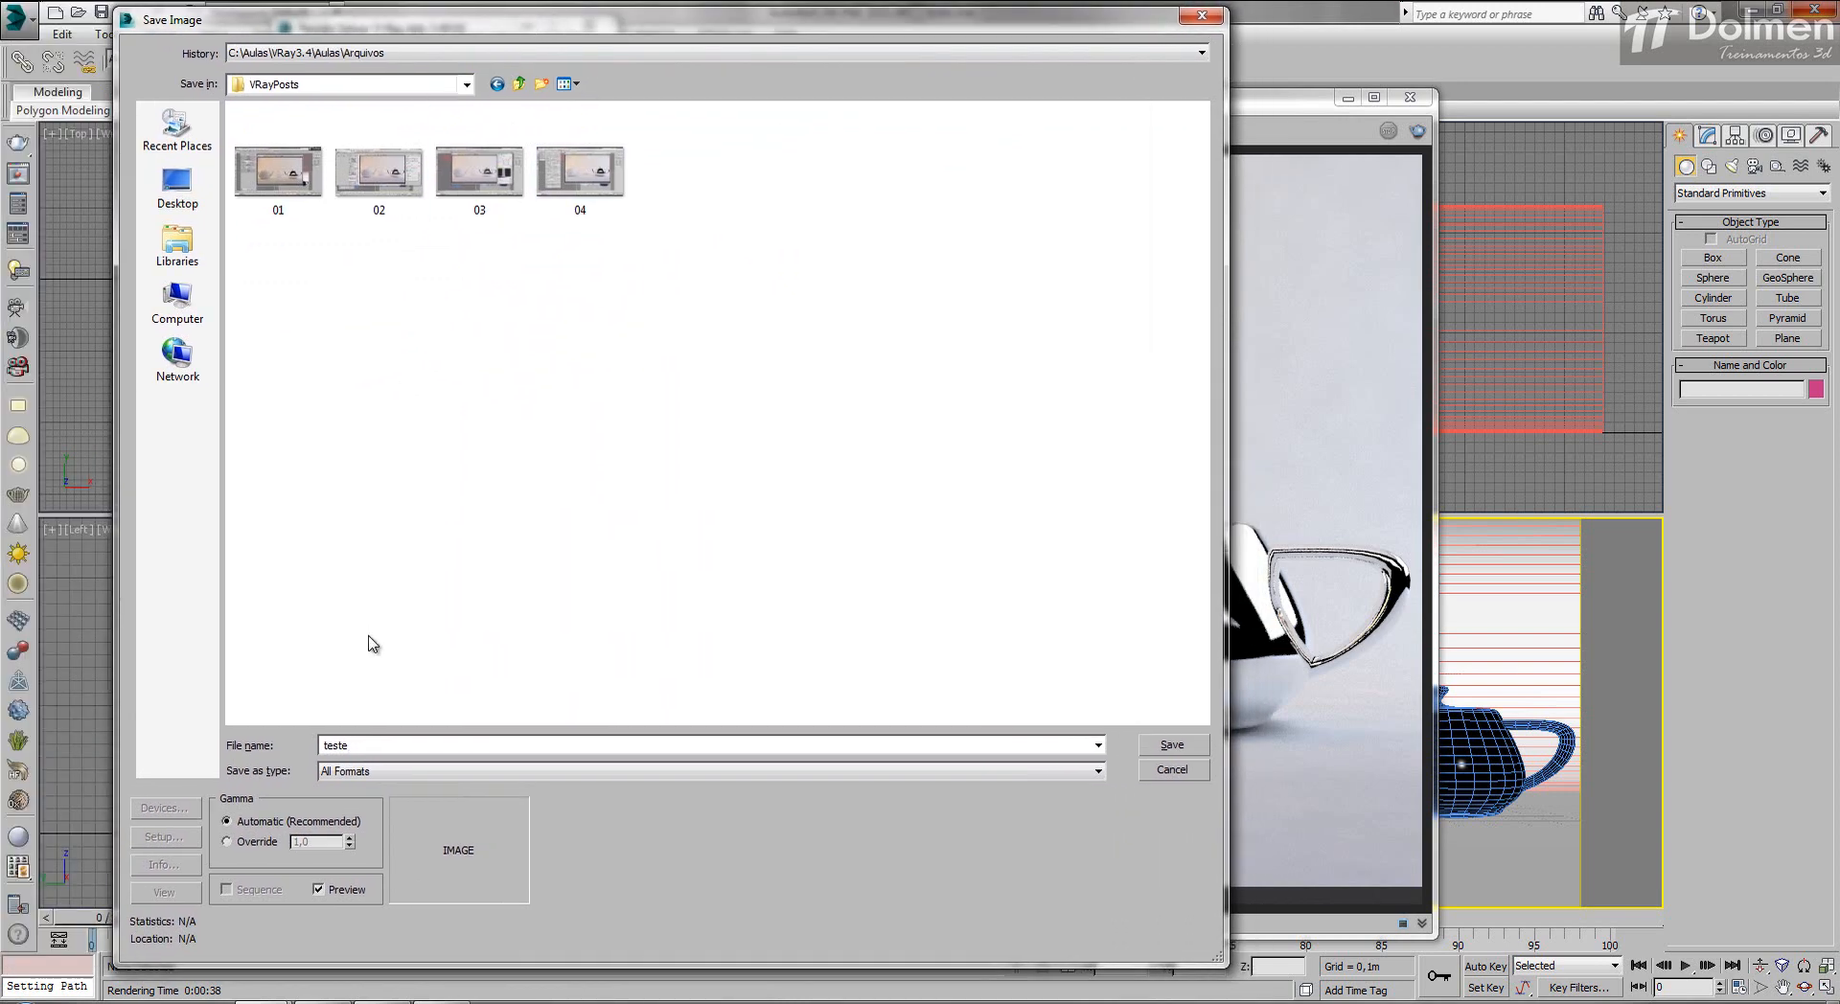
Choose the TIF image format and save the channels as 16-bit Color.
left_click(354, 772)
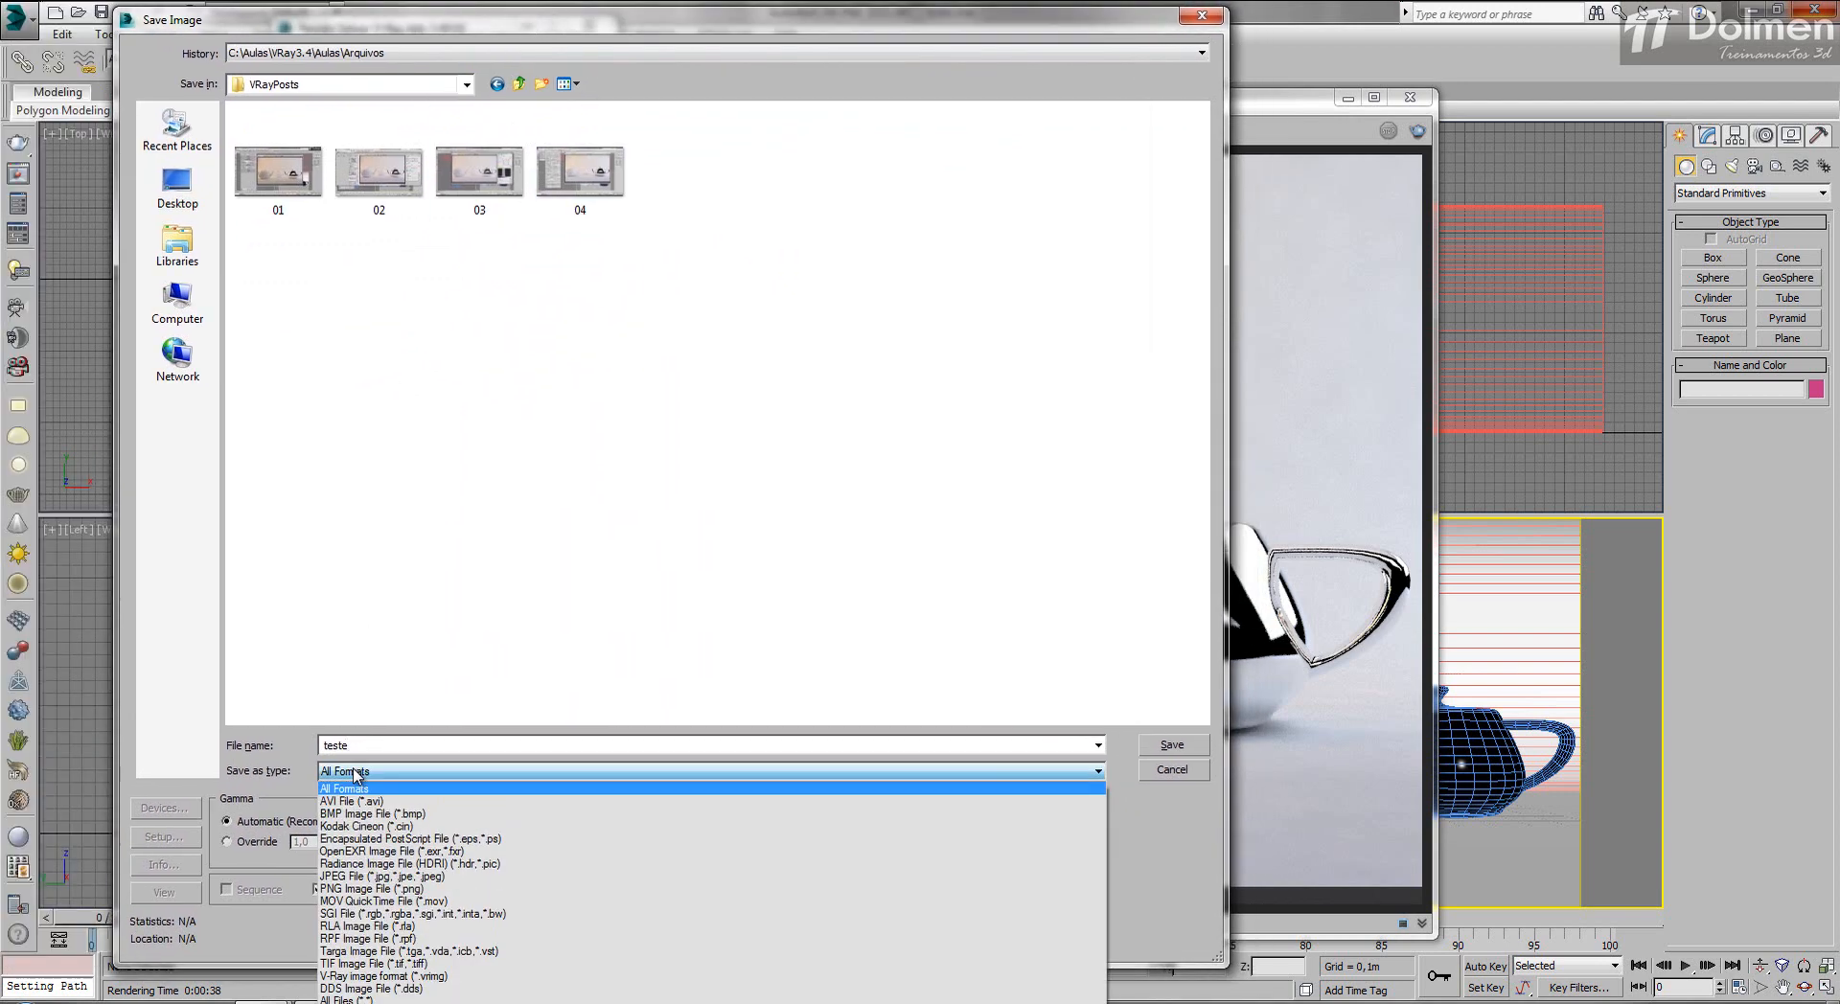
left_click(353, 964)
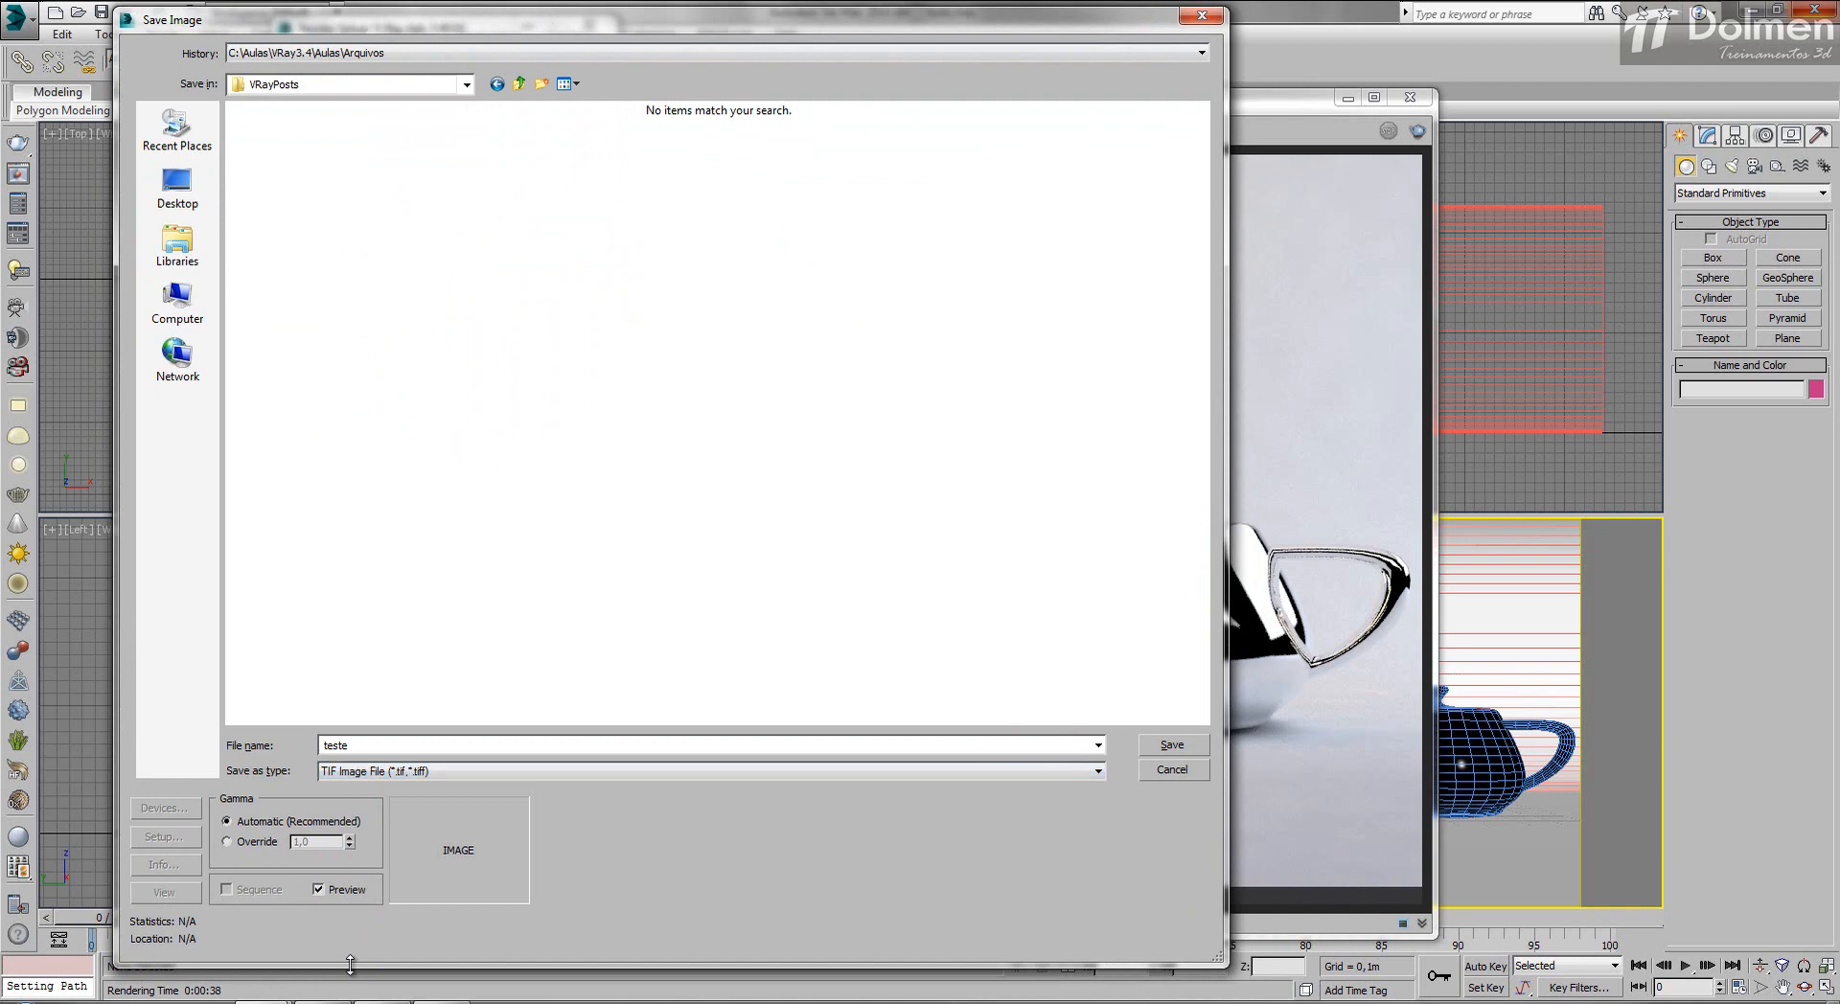
left_click(1175, 745)
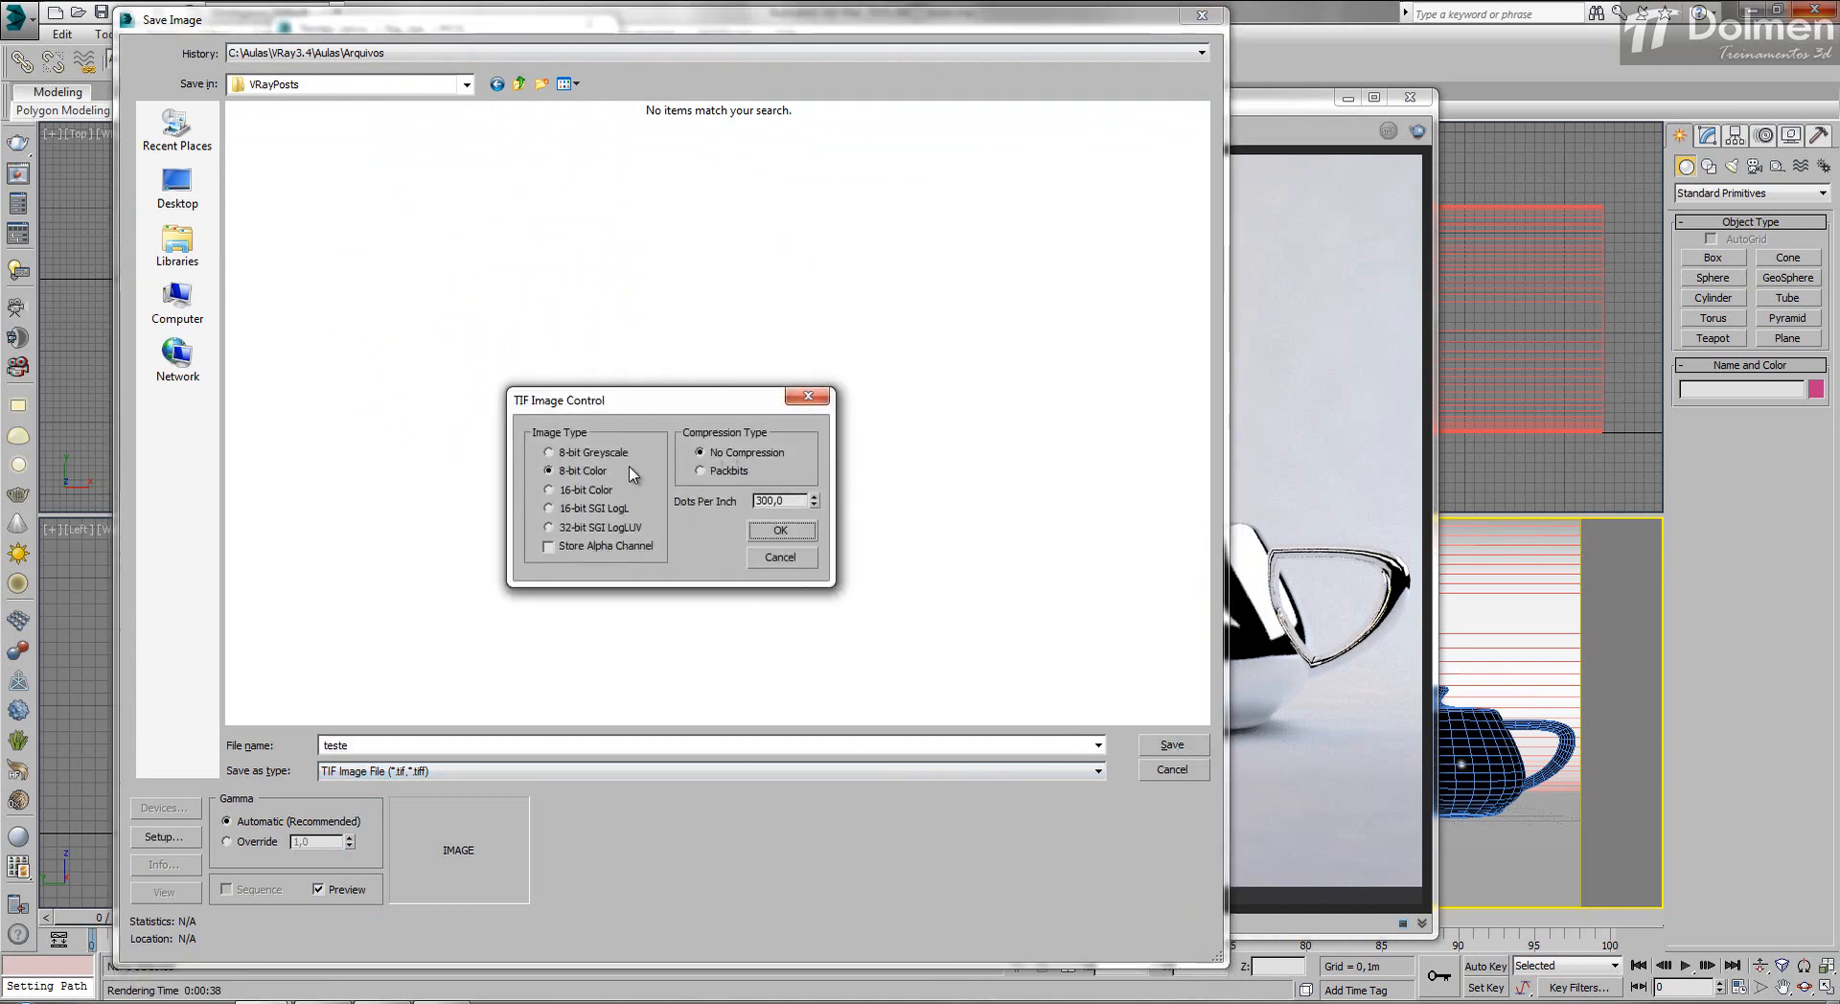
left_click(565, 493)
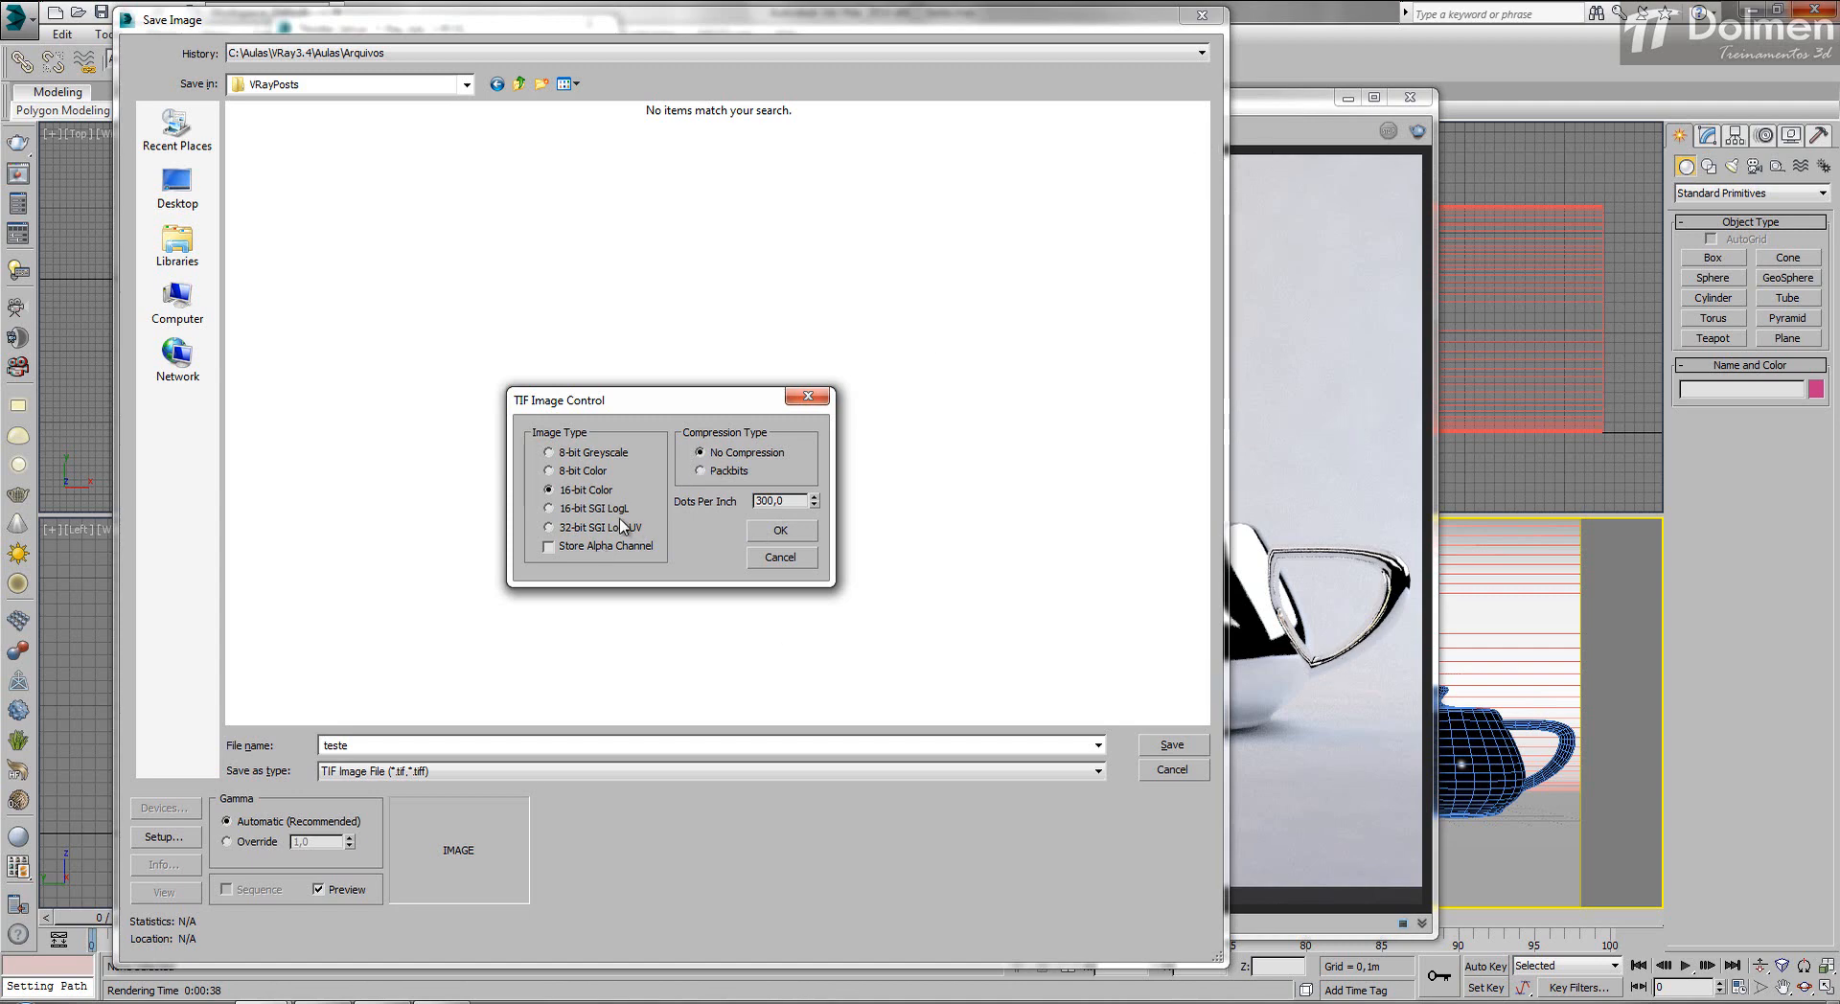
left_click(778, 532)
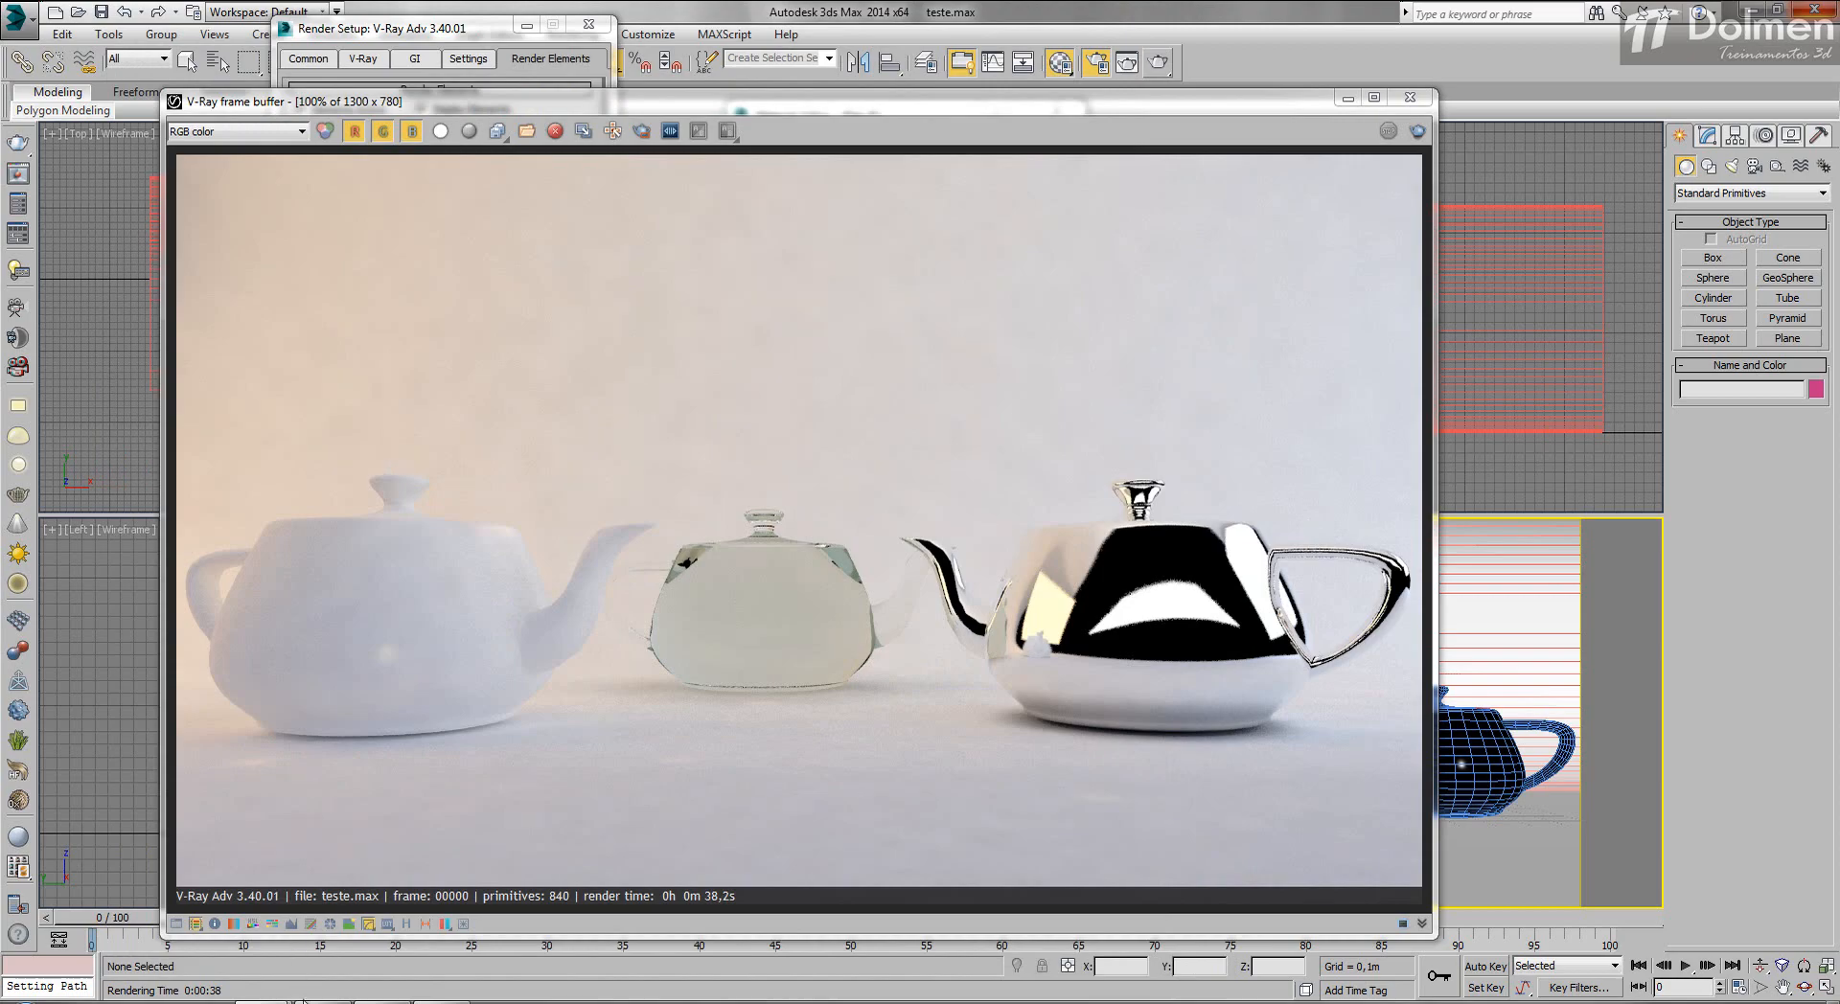
Switch to Photoshop, start Load Files into Stack and browse for the source files.
left_click(268, 1002)
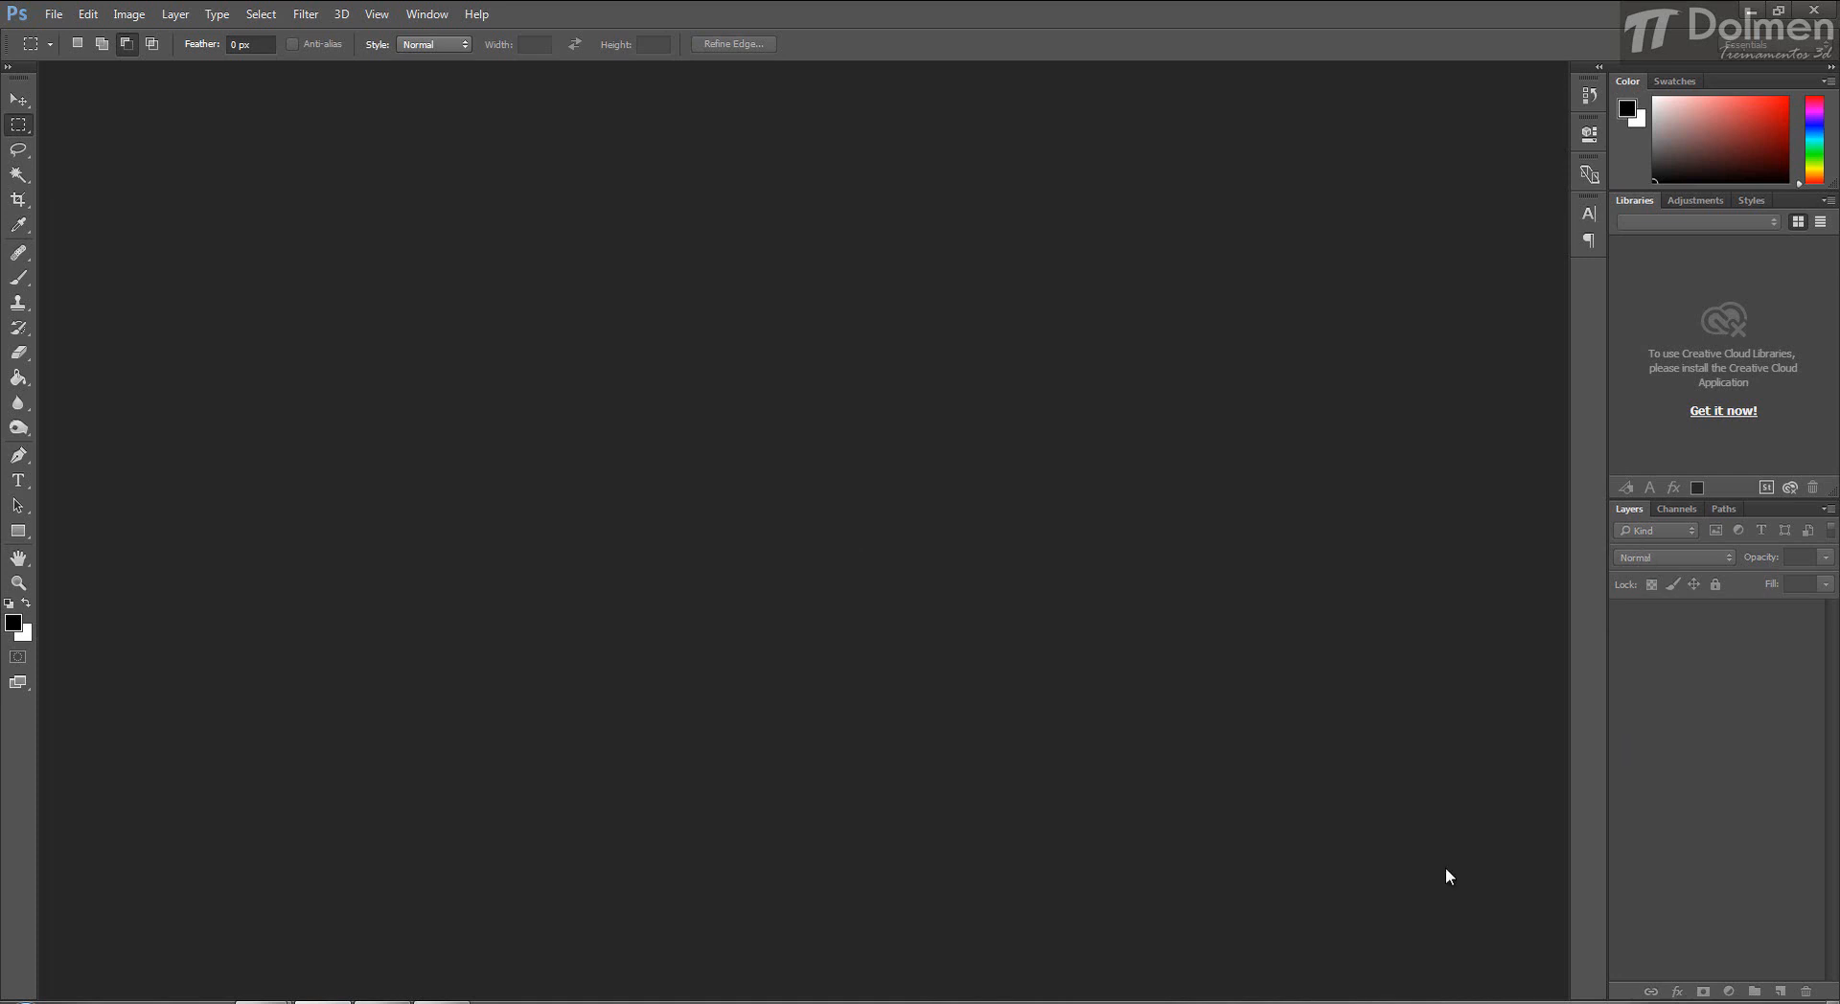
left_click(52, 15)
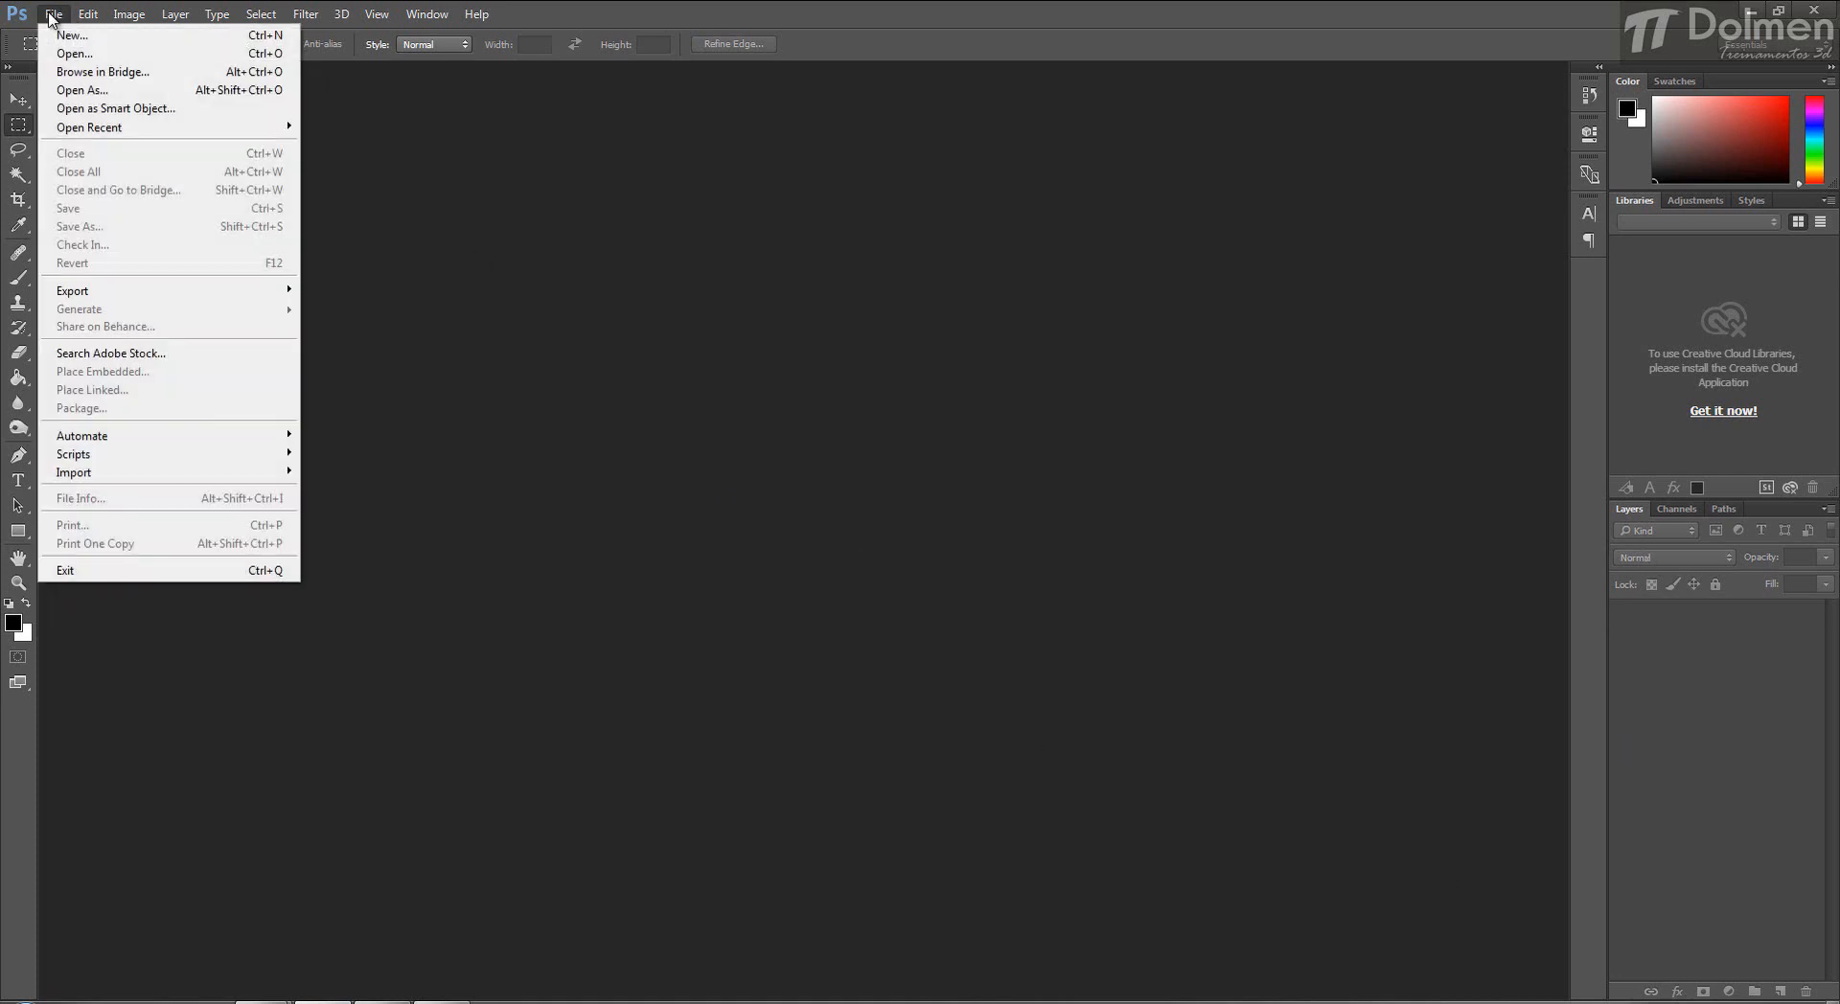
mouse_move(144, 454)
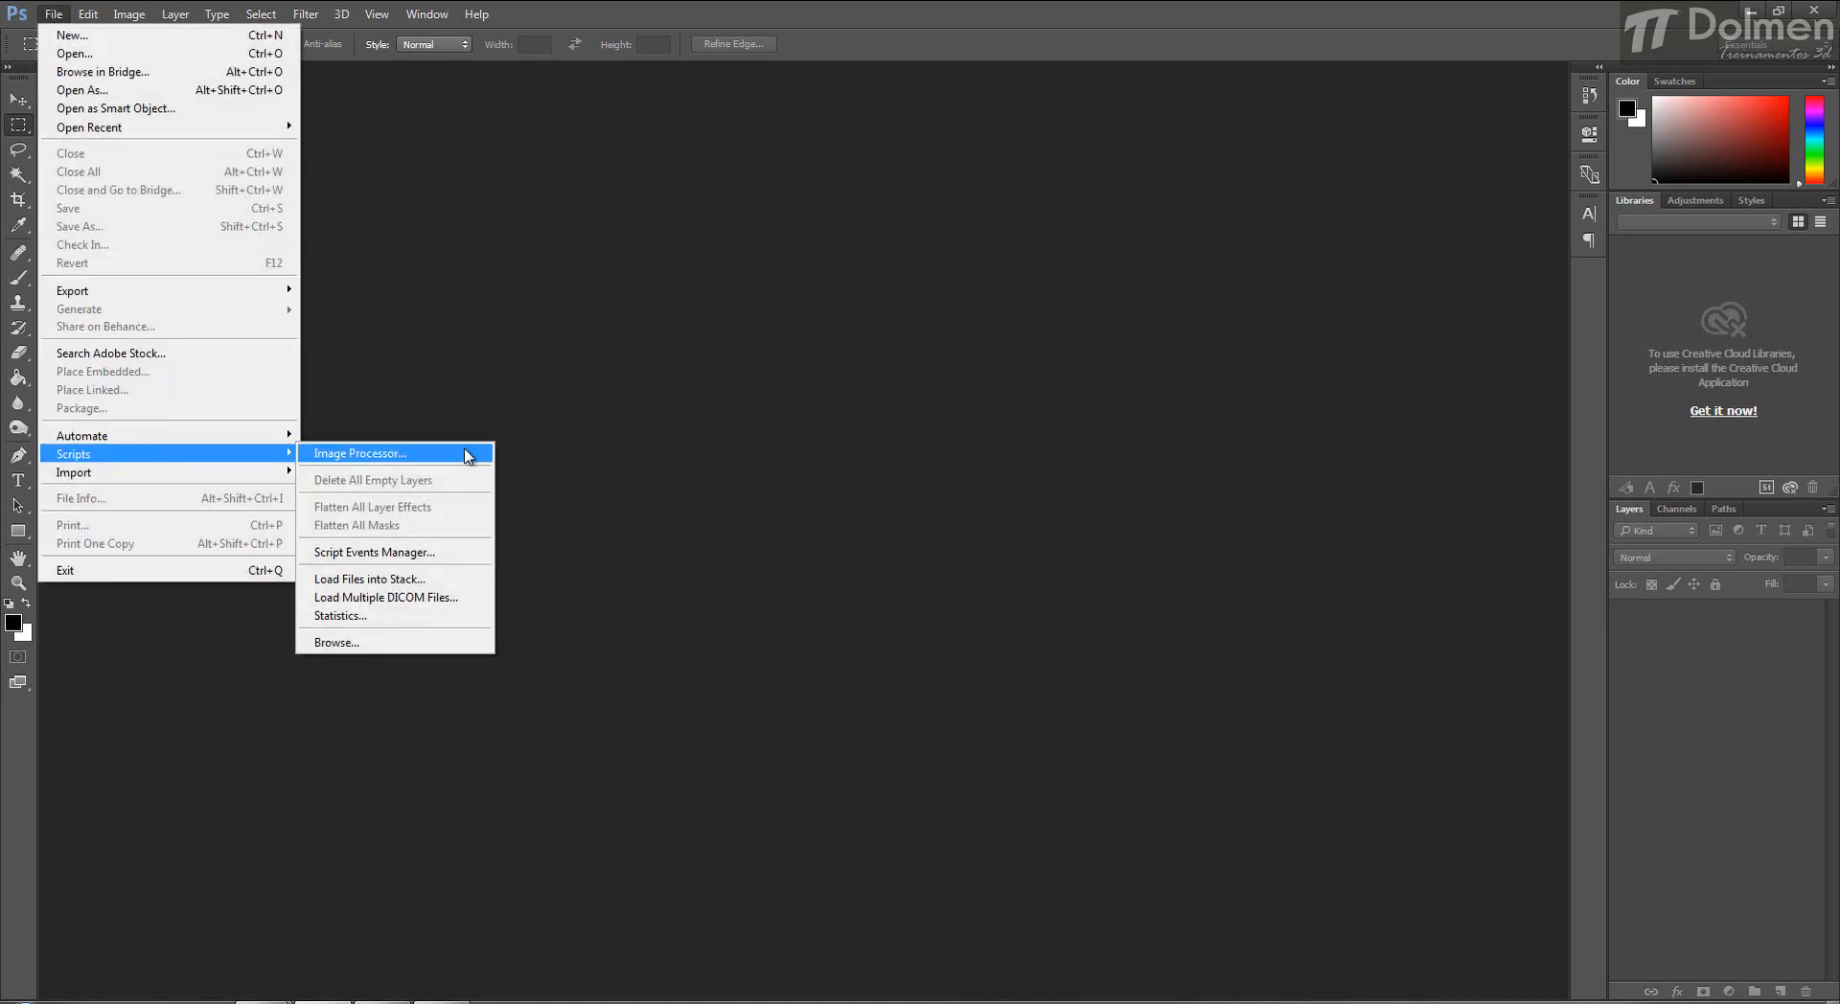
left_click(375, 579)
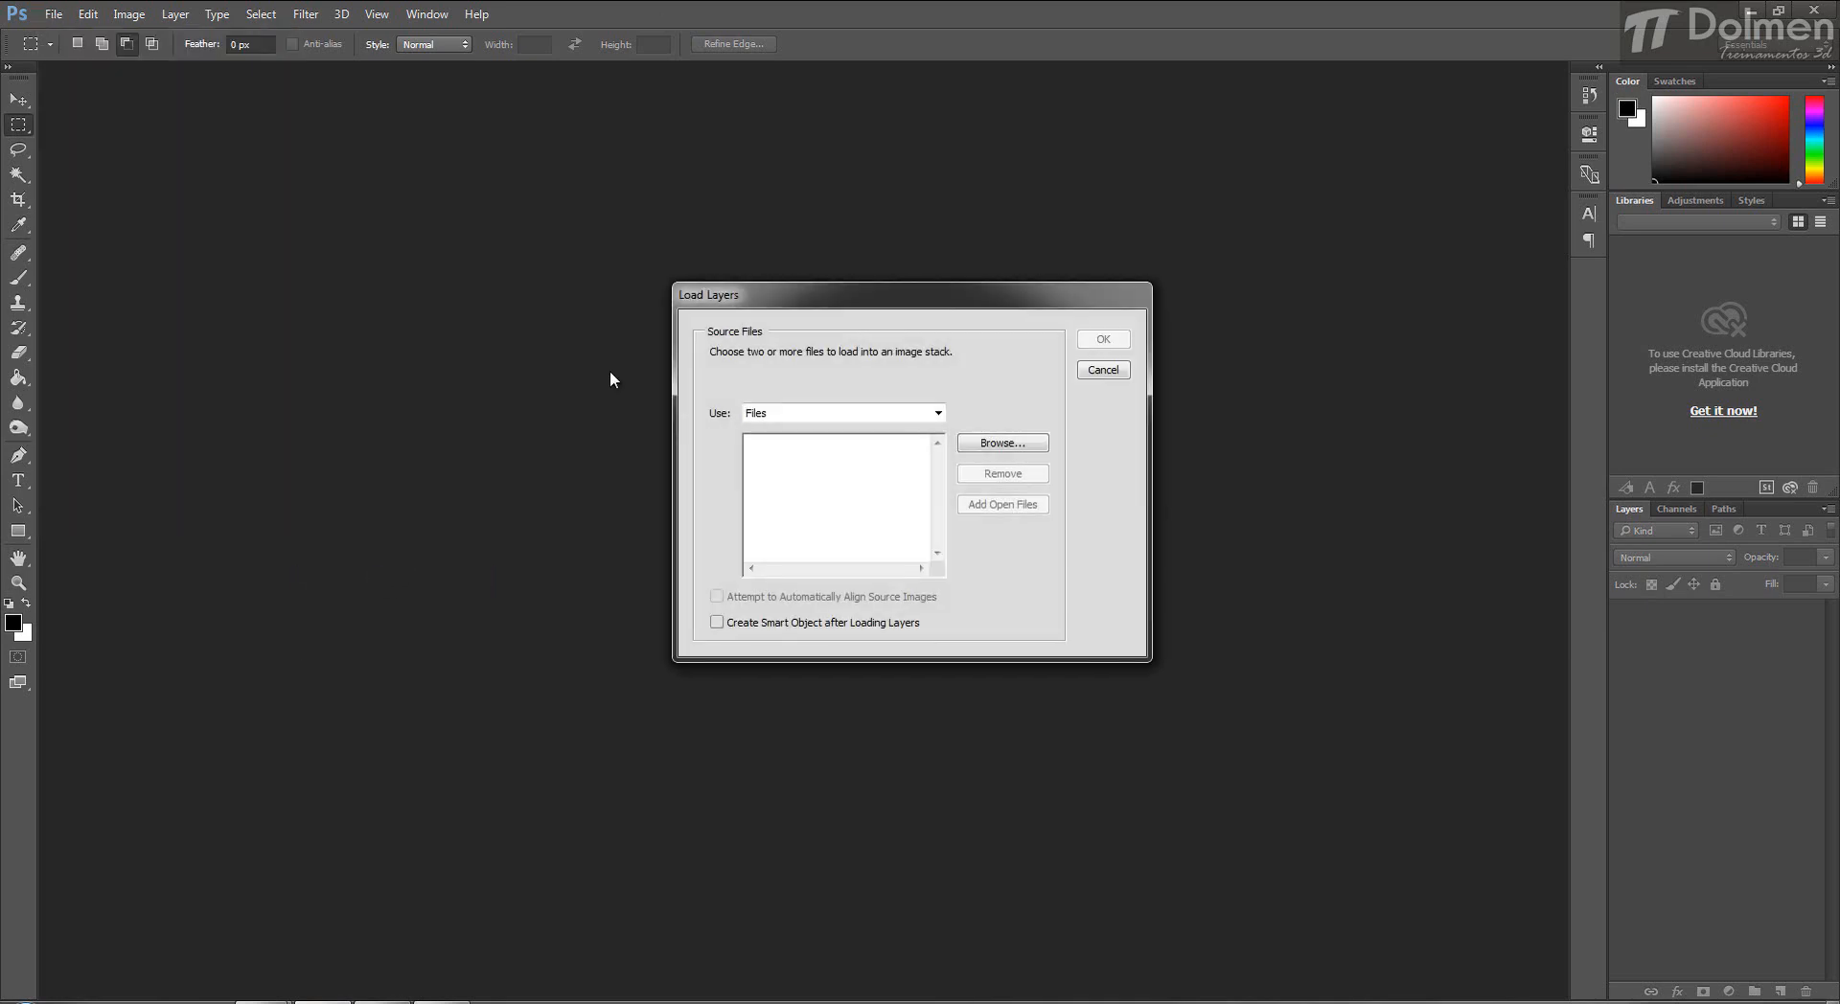
left_click(1002, 443)
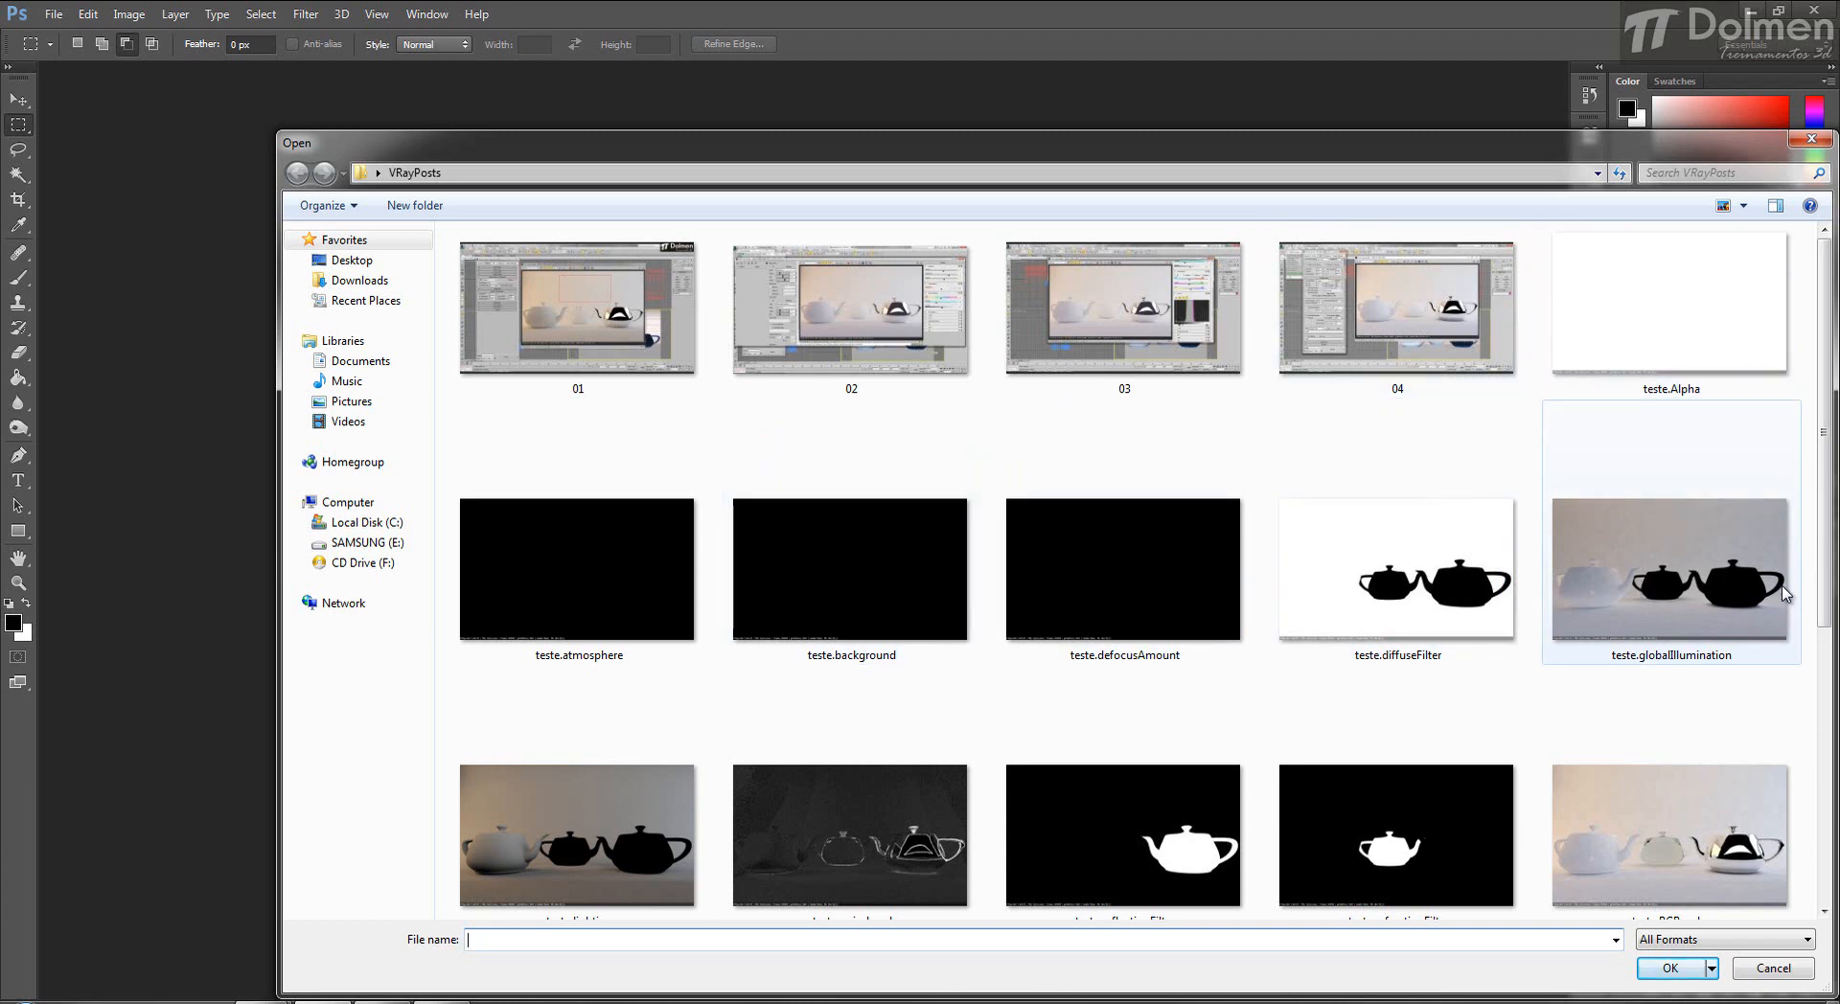
Add the teste RGB_color, VRayDenoiser, VRayExtraTex_Map_#3, VRayReflection, VRayRefraction, VRayRenderID, VRaySpecular and VRayZDepth files to the stack's source list.
left_click_drag(1823, 575, 1838, 712)
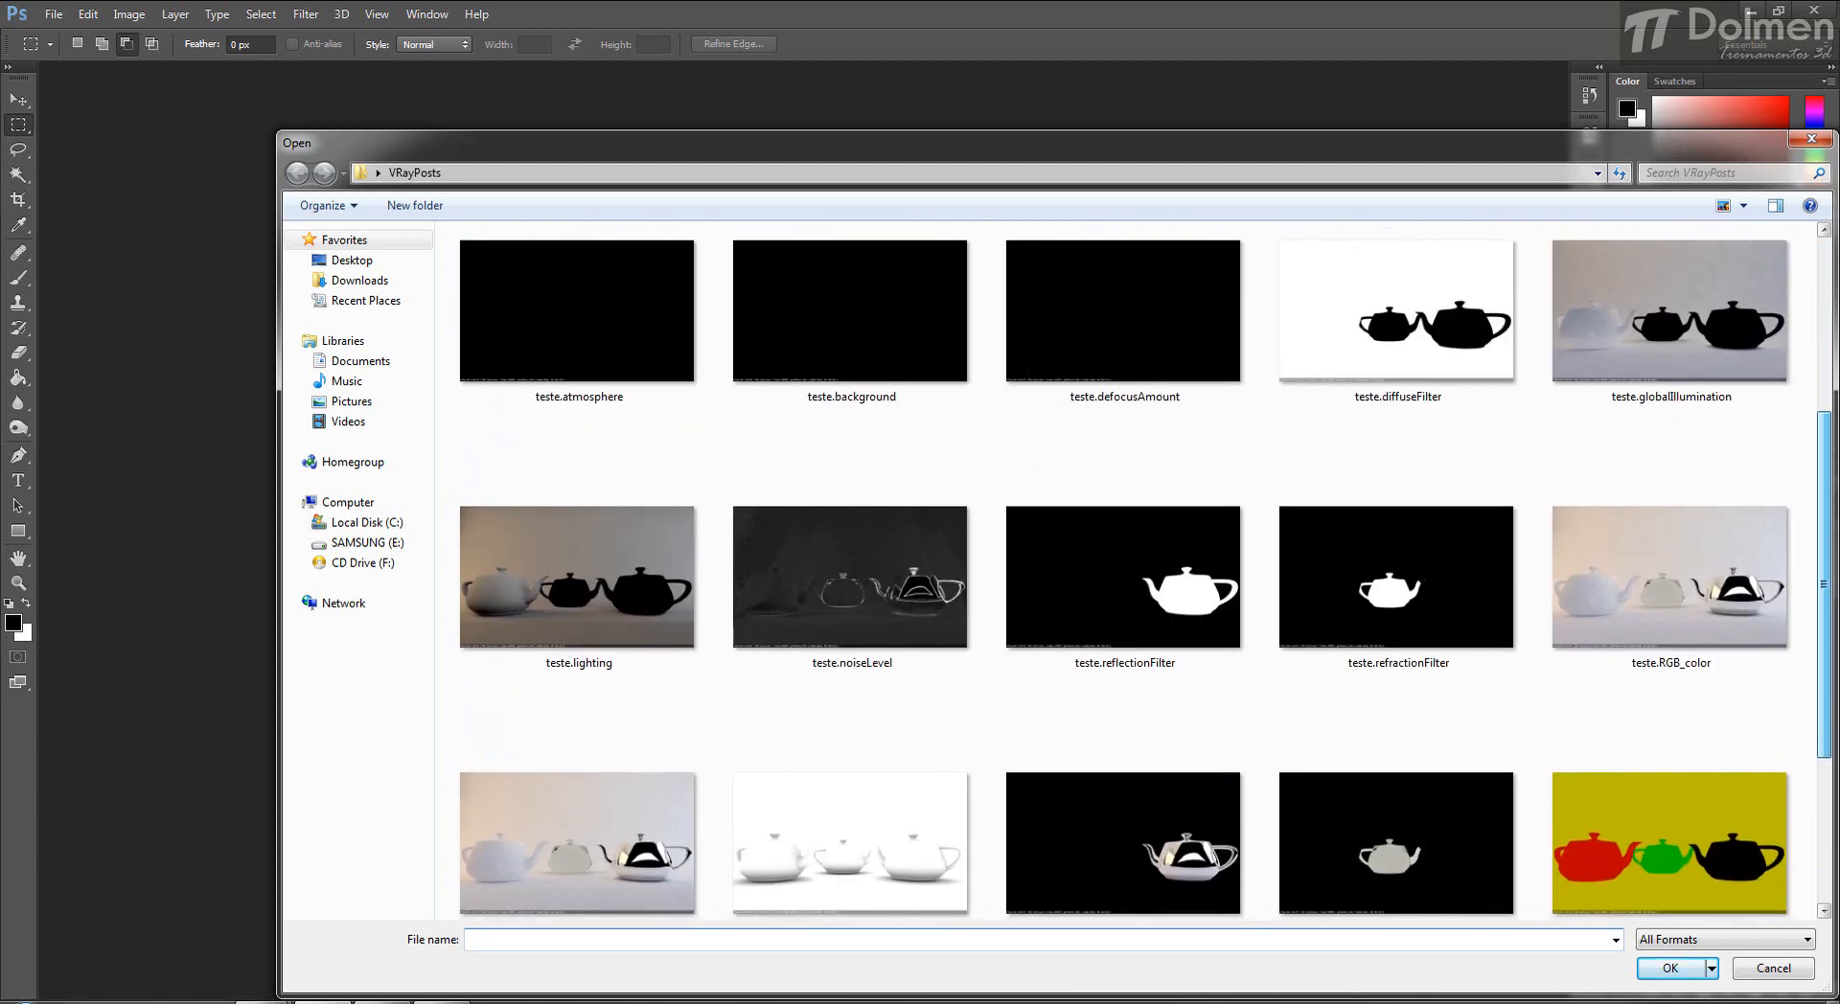
left_click_drag(1837, 583, 1832, 649)
left_click(1679, 480)
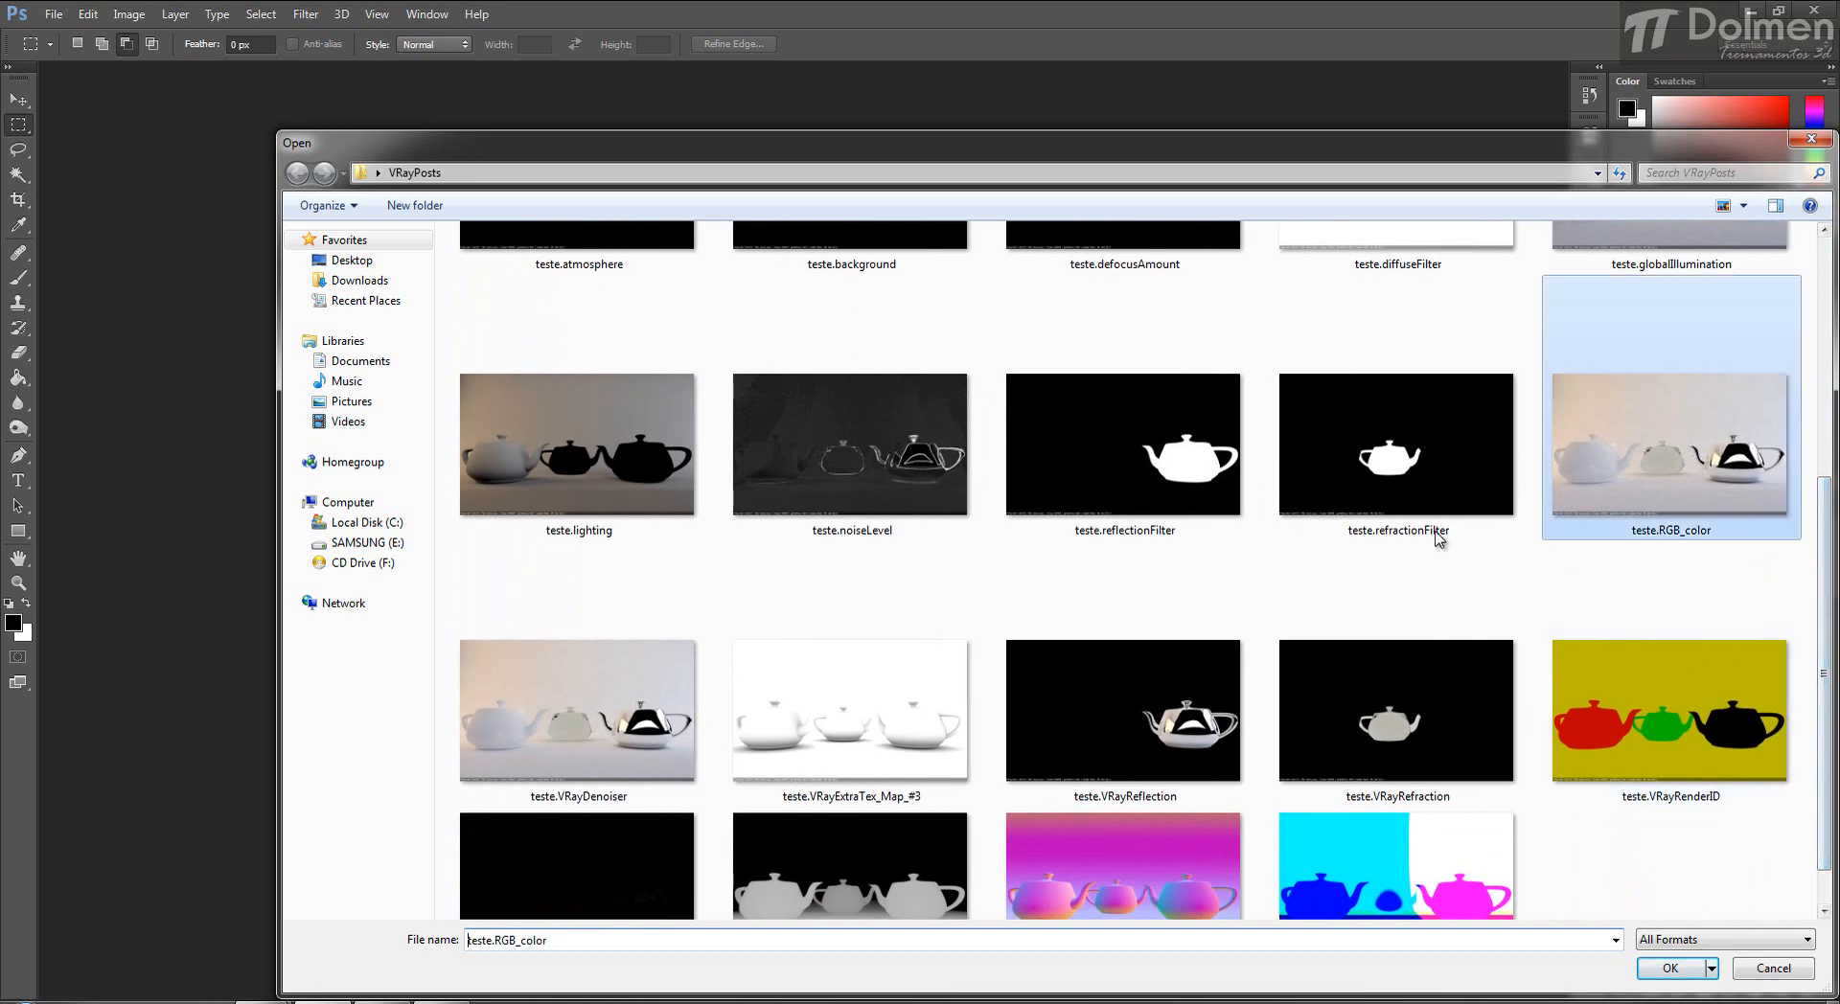
left_click(642, 729, "ctrl")
left_click(844, 728, "ctrl")
left_click(1079, 716, "ctrl")
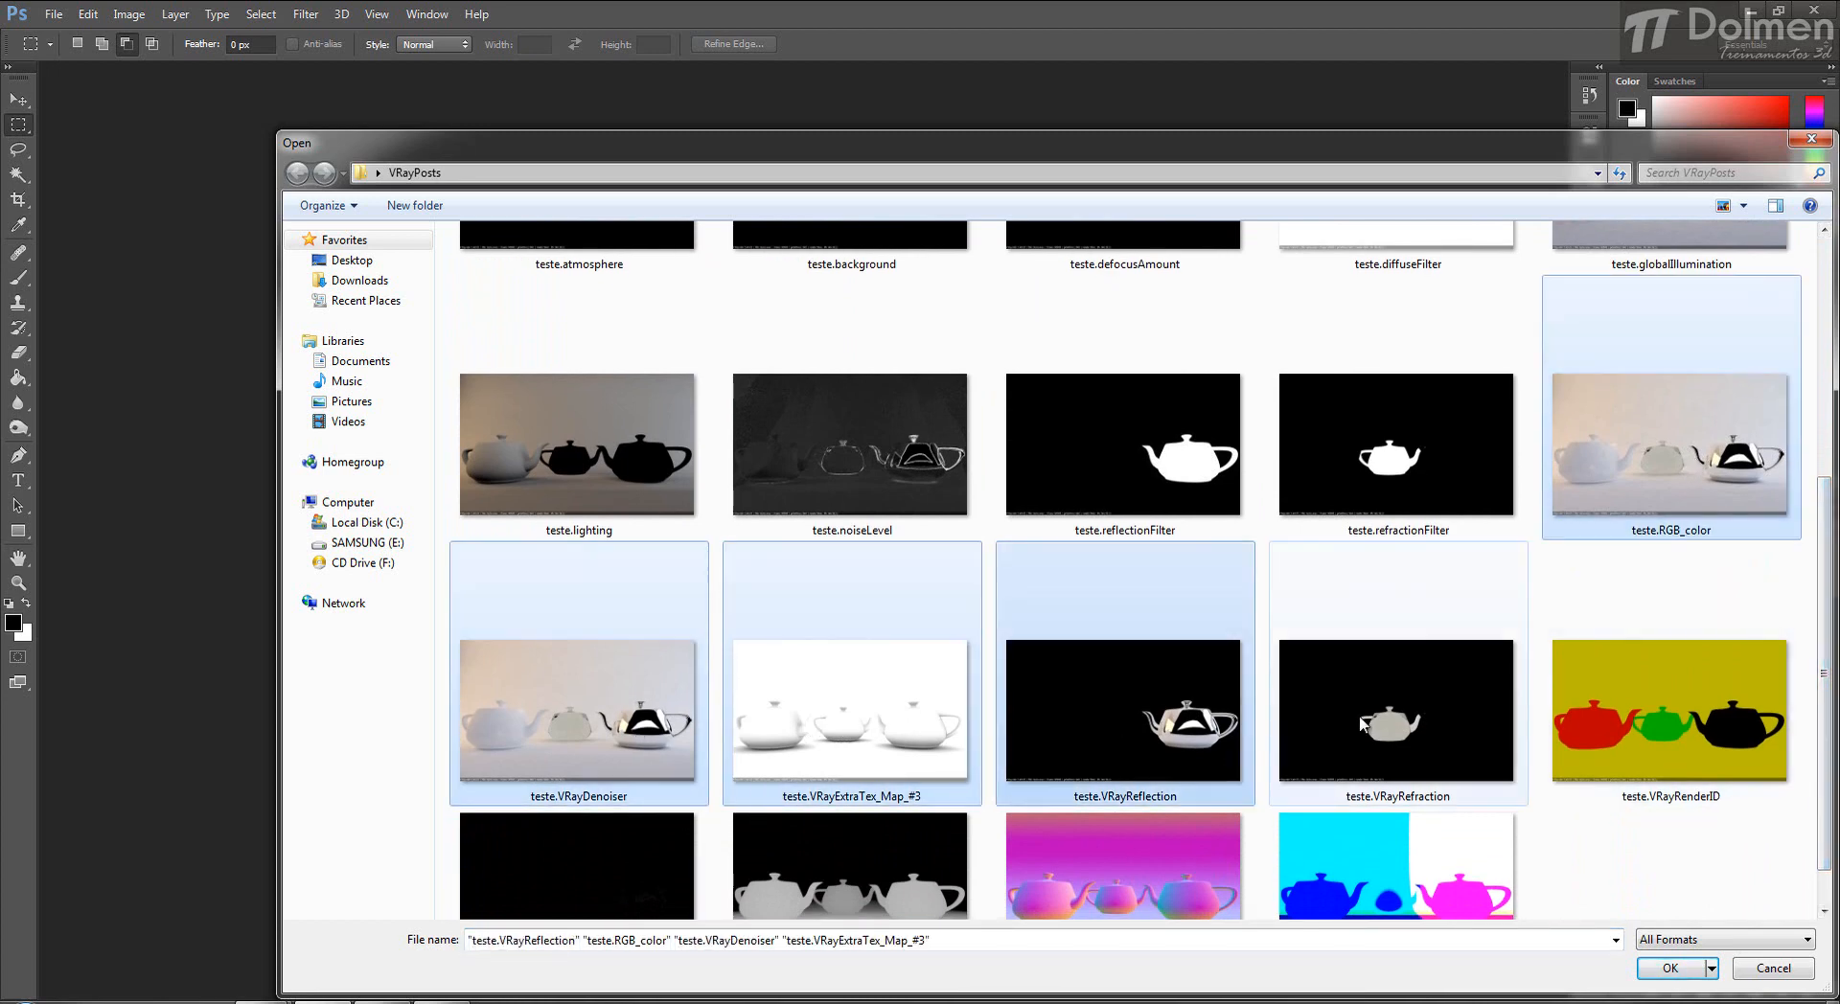
left_click(1380, 718, "ctrl")
left_click(1648, 719, "ctrl")
scroll(1649, 715, "down", 1)
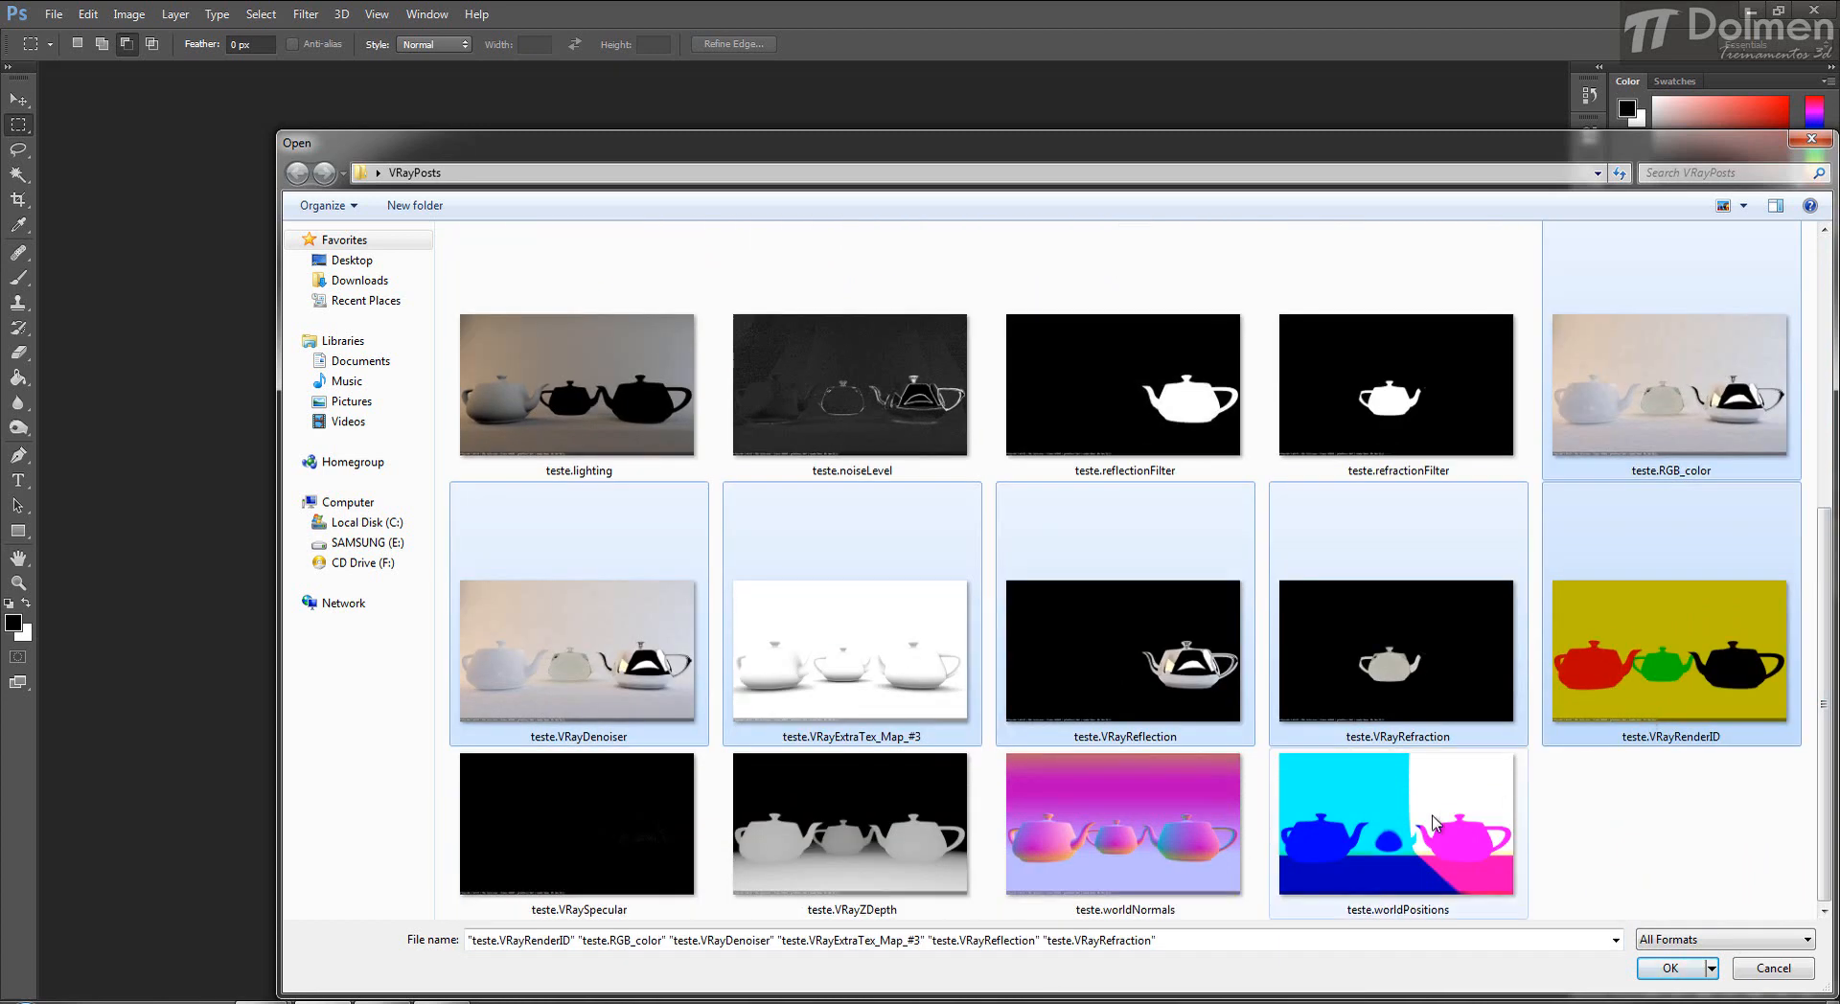
left_click(792, 822, "ctrl")
left_click(592, 797, "ctrl")
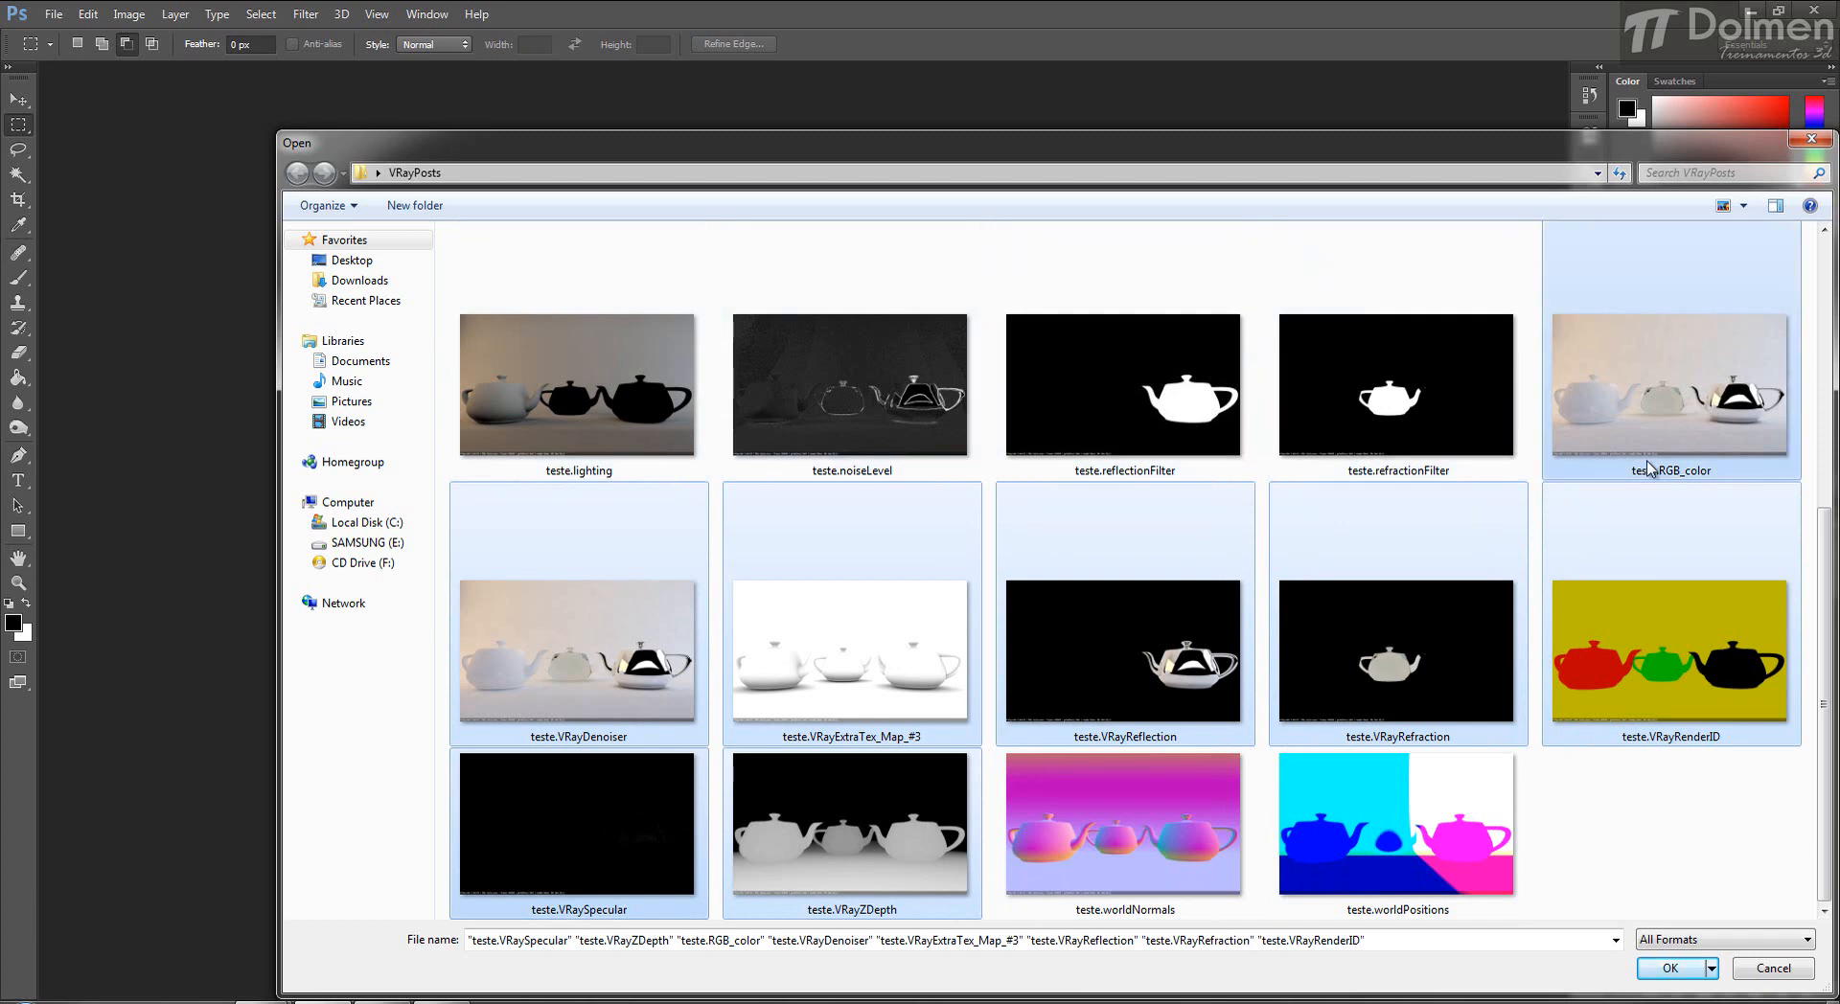
scroll(1641, 601, "up", 3)
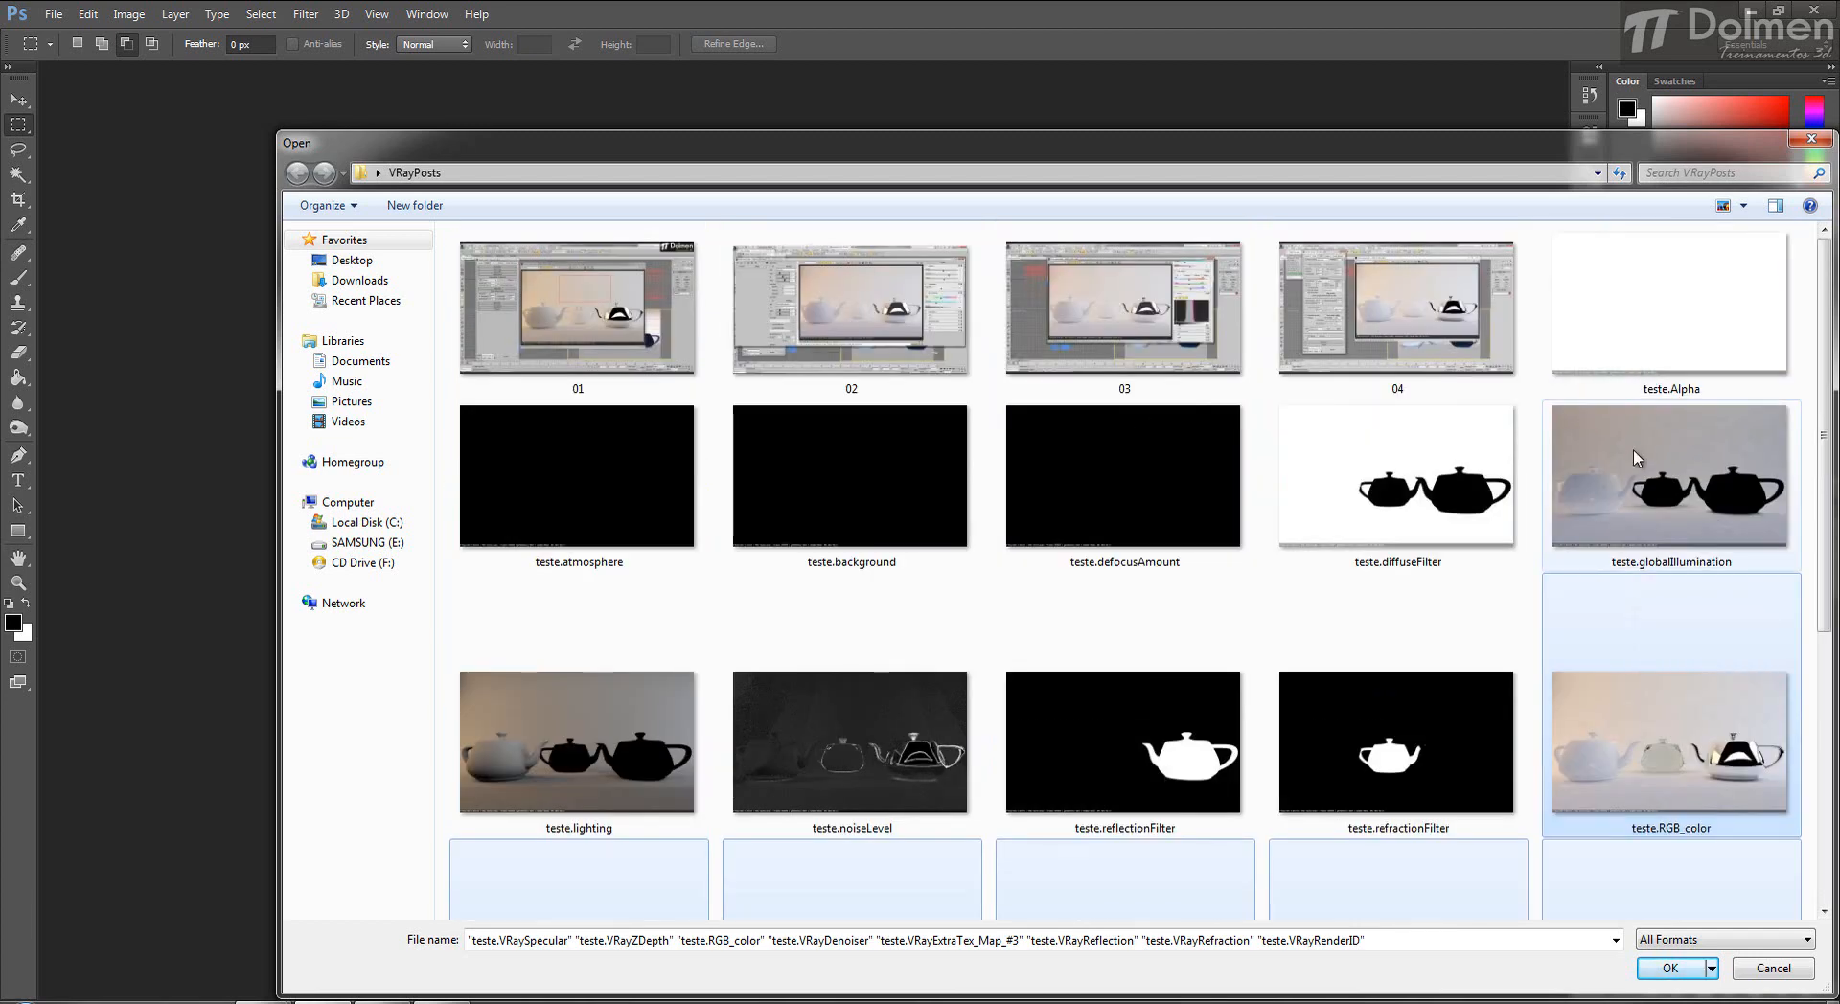
left_click(1668, 969)
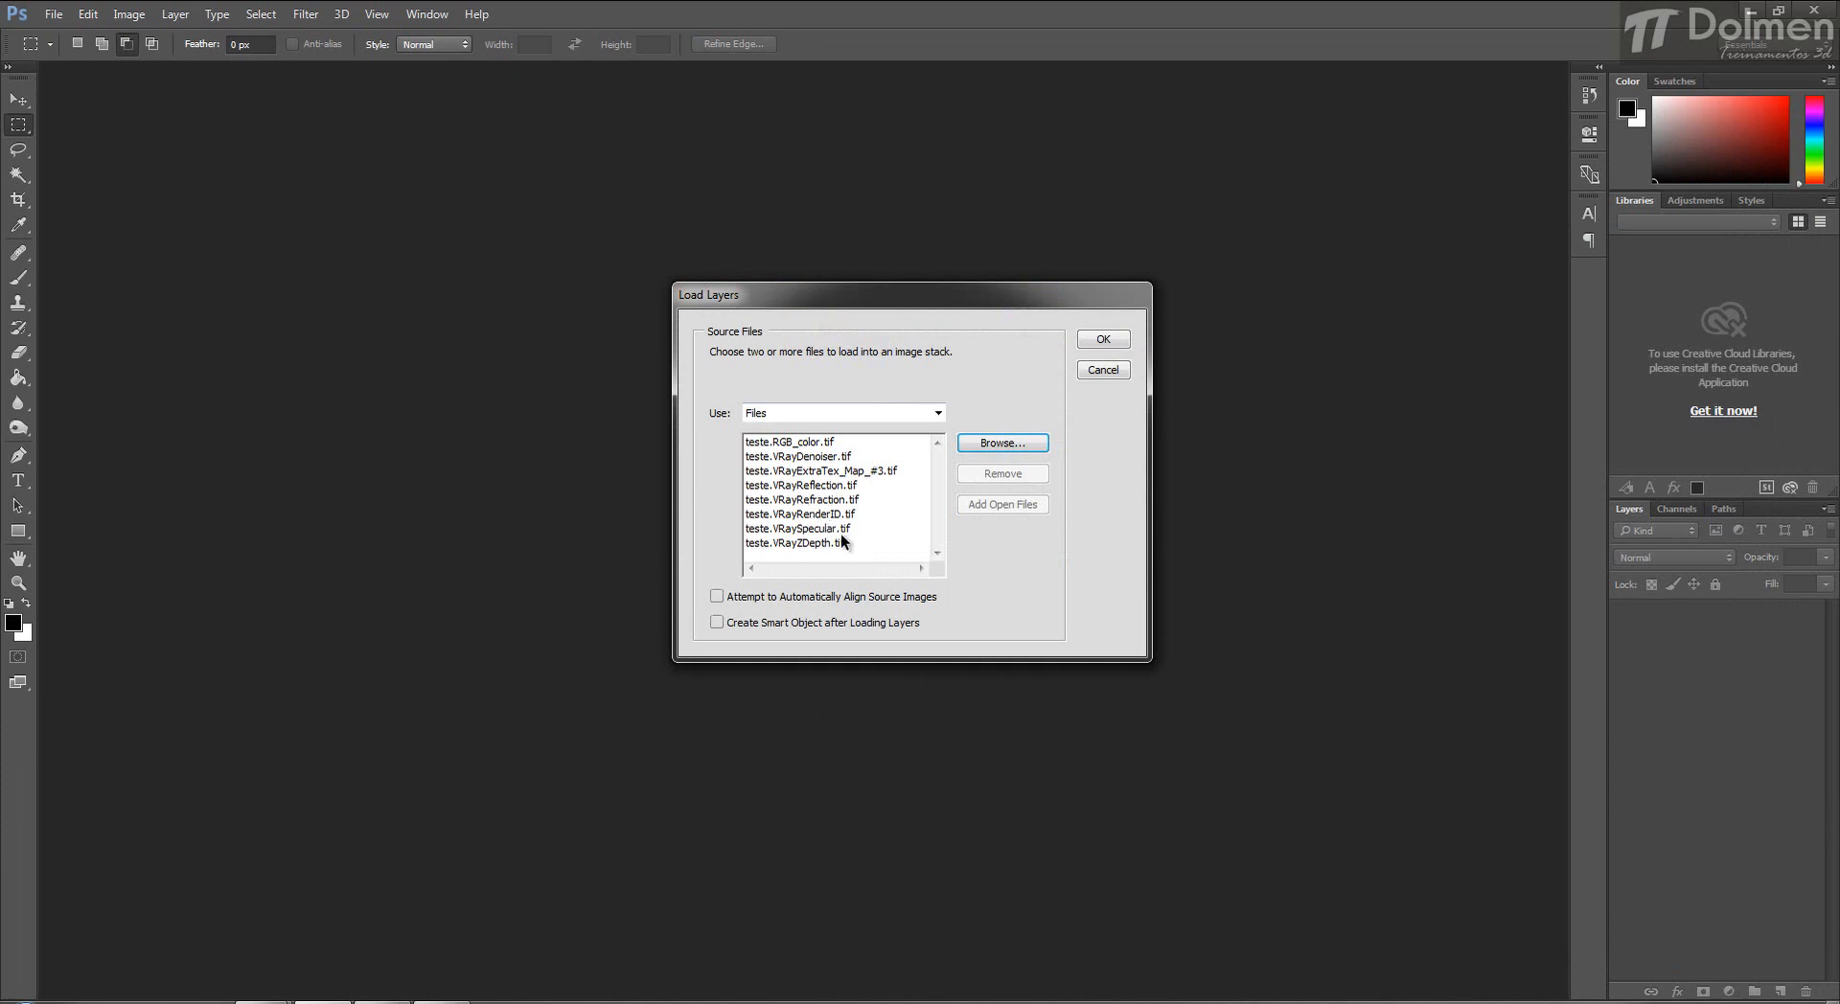
Load the listed files as layers and toggle the RGB_color layer's visibility to compare it with the VRayDenoiser layer.
left_click(1100, 341)
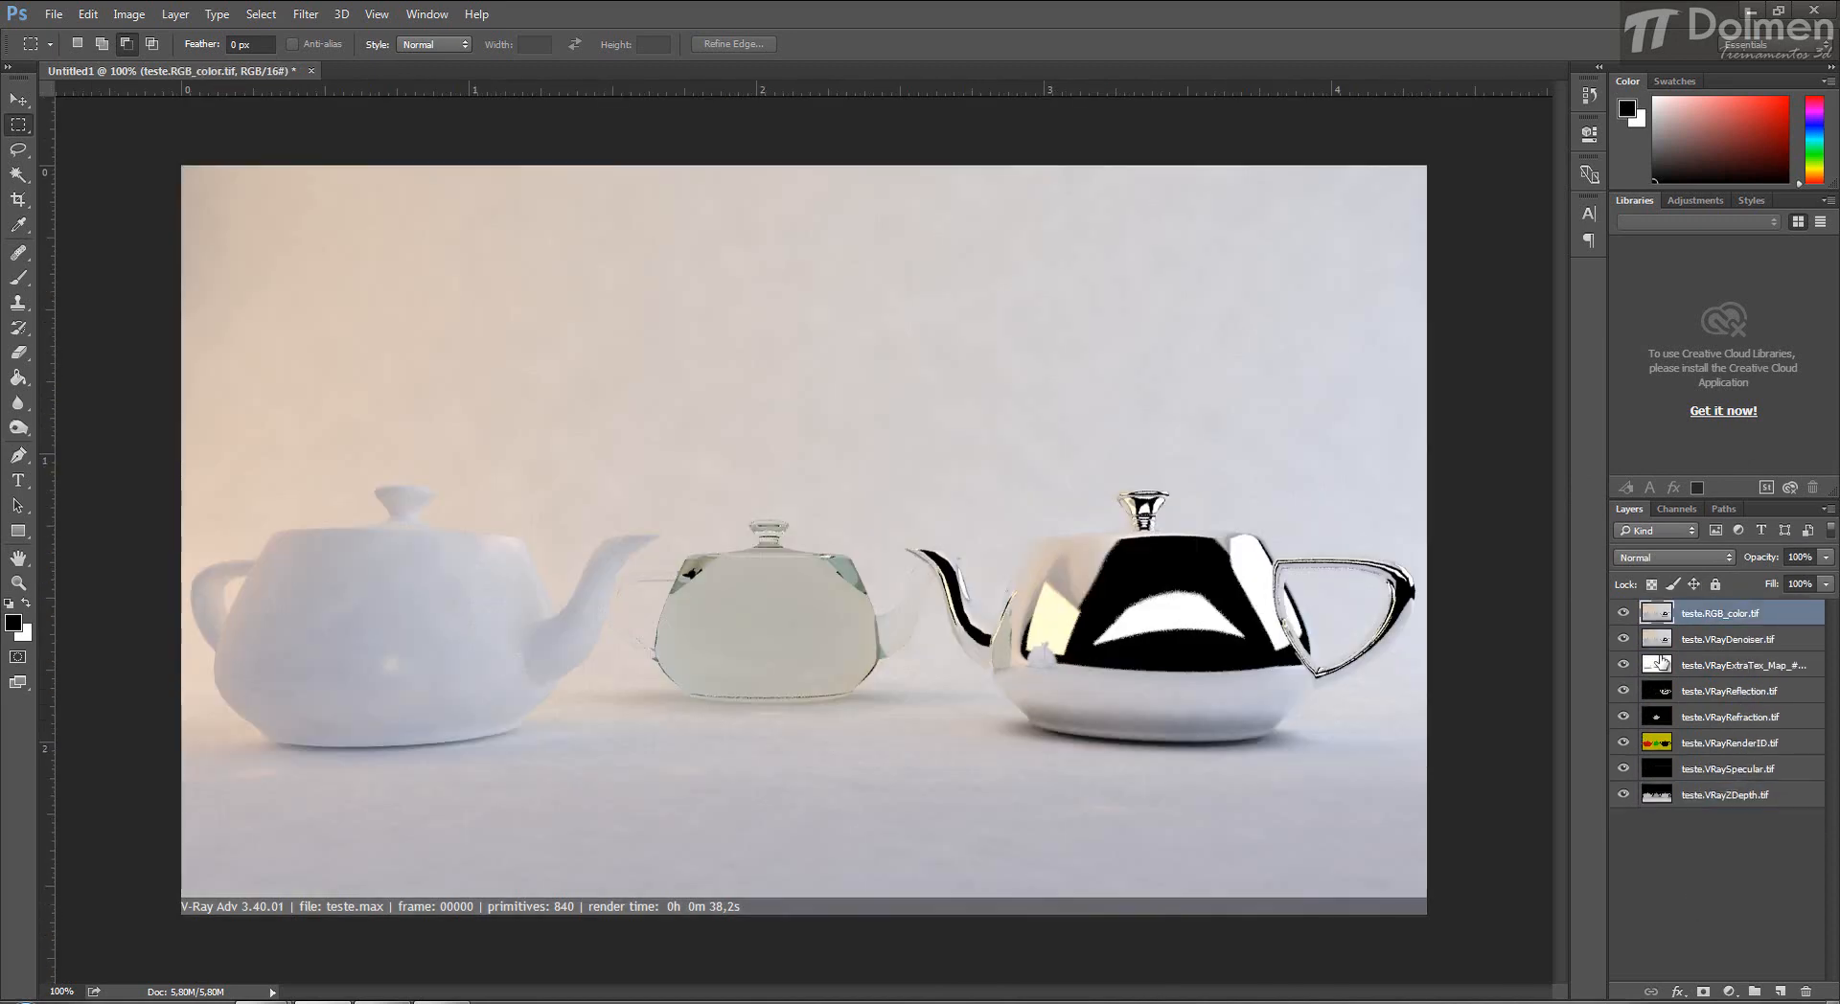
left_click(1623, 613)
left_click(1623, 614)
left_click(1623, 613)
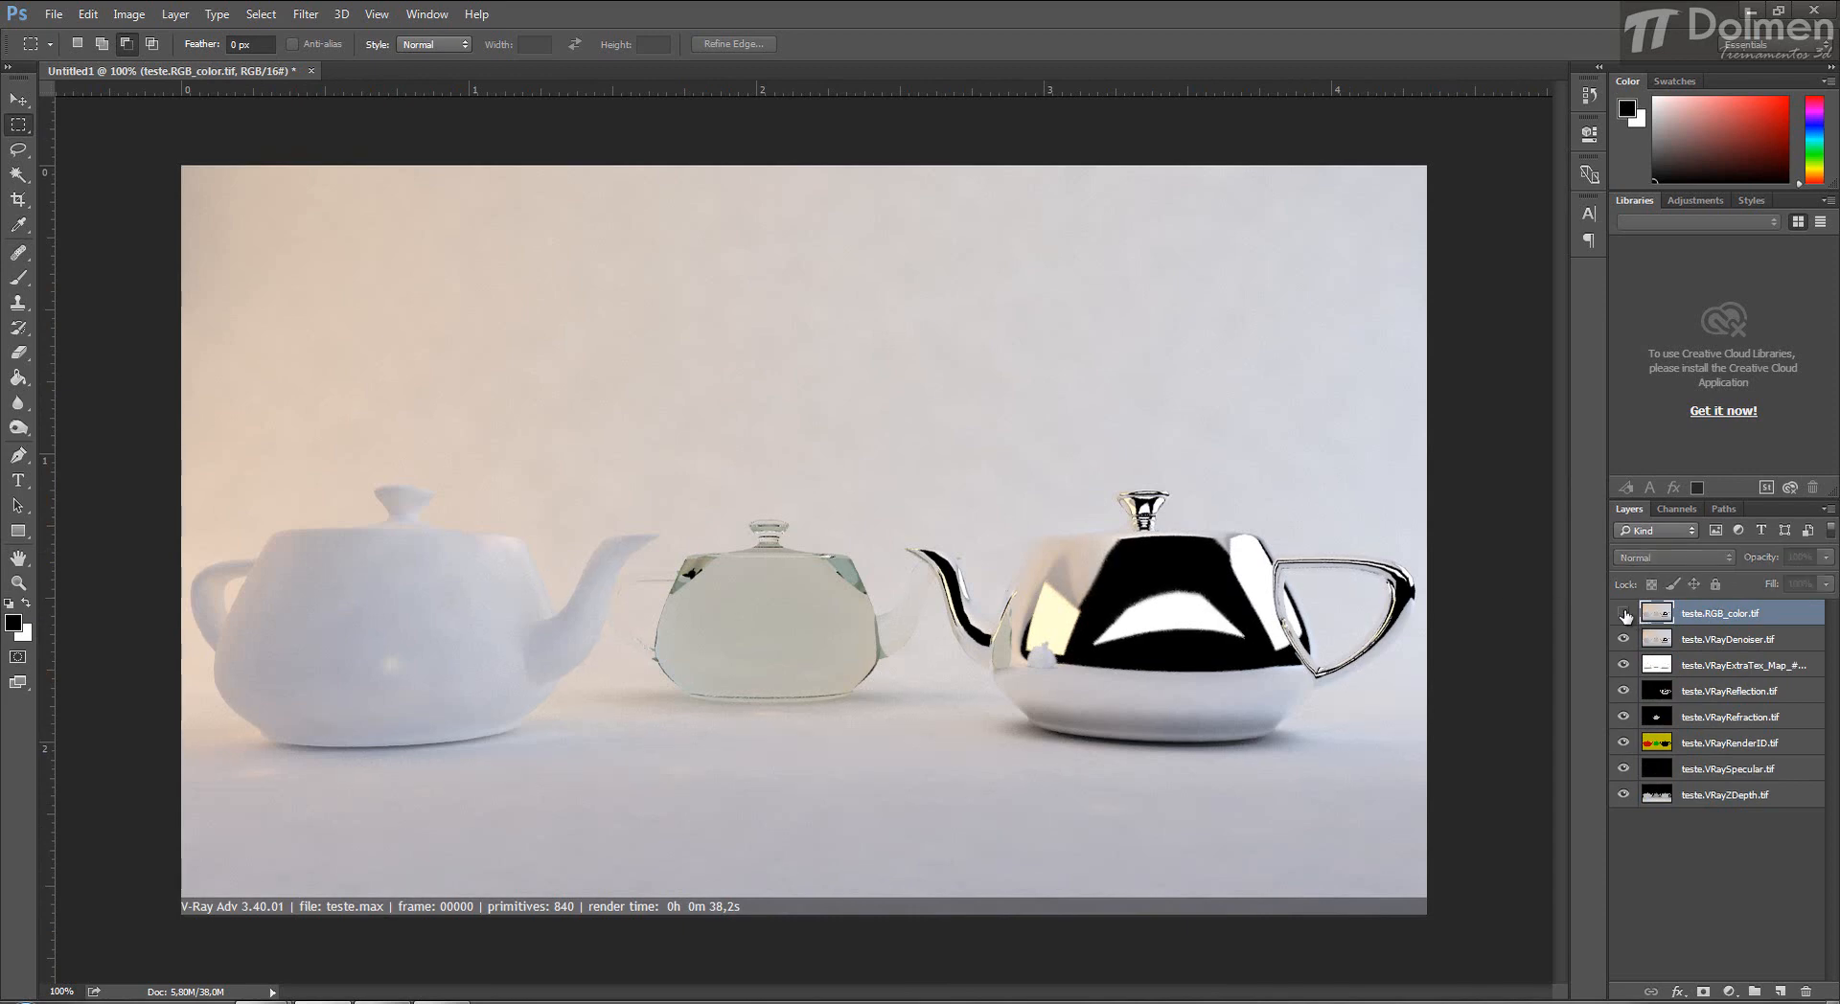
left_click(1623, 614)
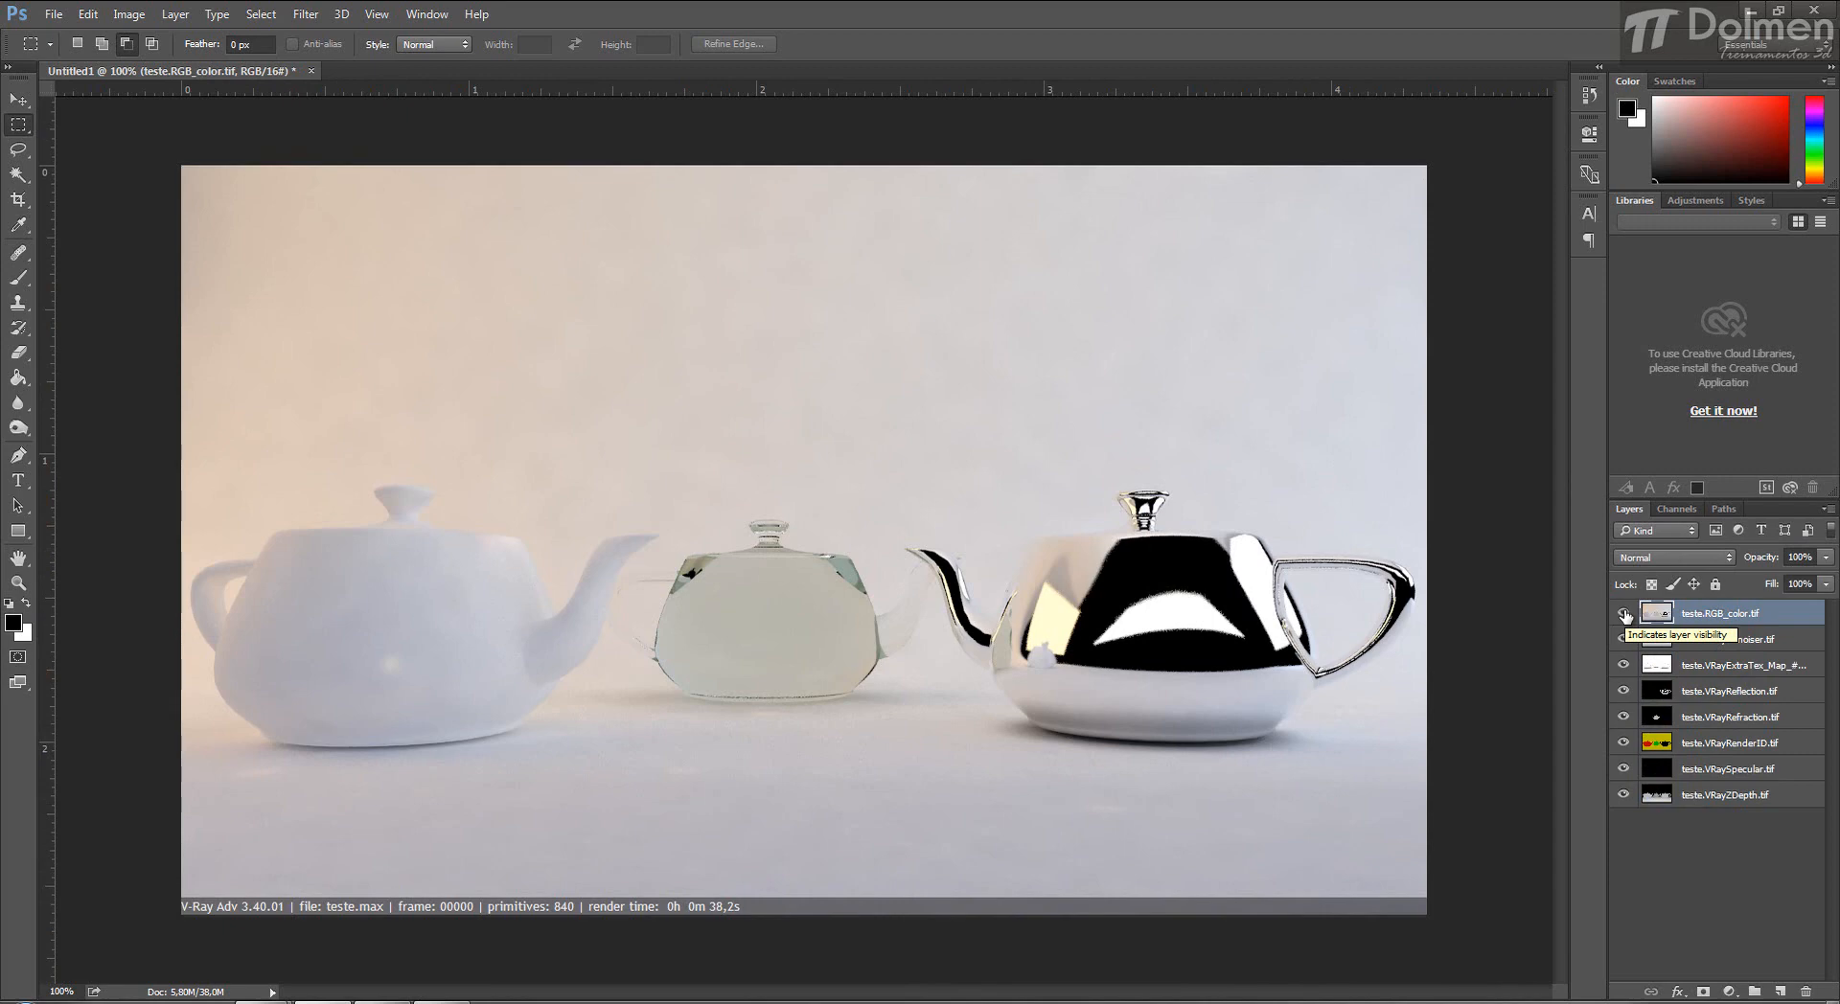
left_click(1623, 613)
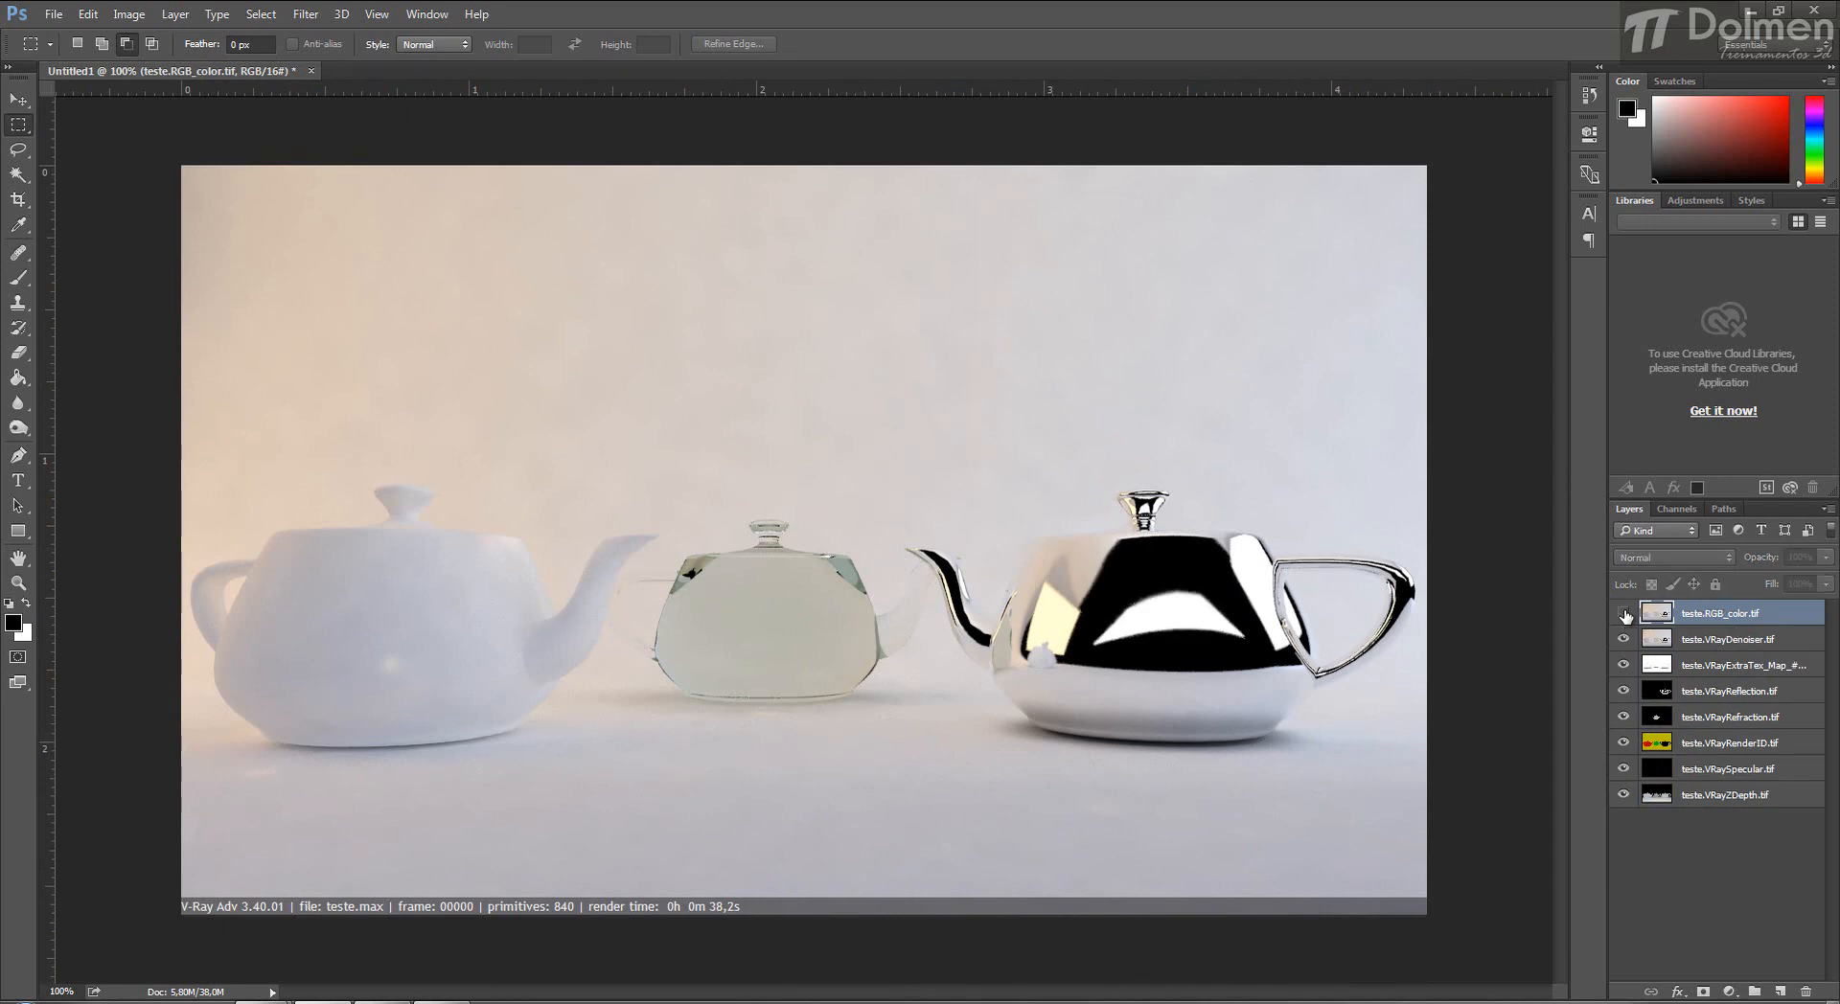
left_click(1623, 613)
Compare the RGB_color and VRayDenoiser layers up close around the glass and chrome teapots, leaving both layers shown.
scroll(1250, 614, "up", 3, "alt")
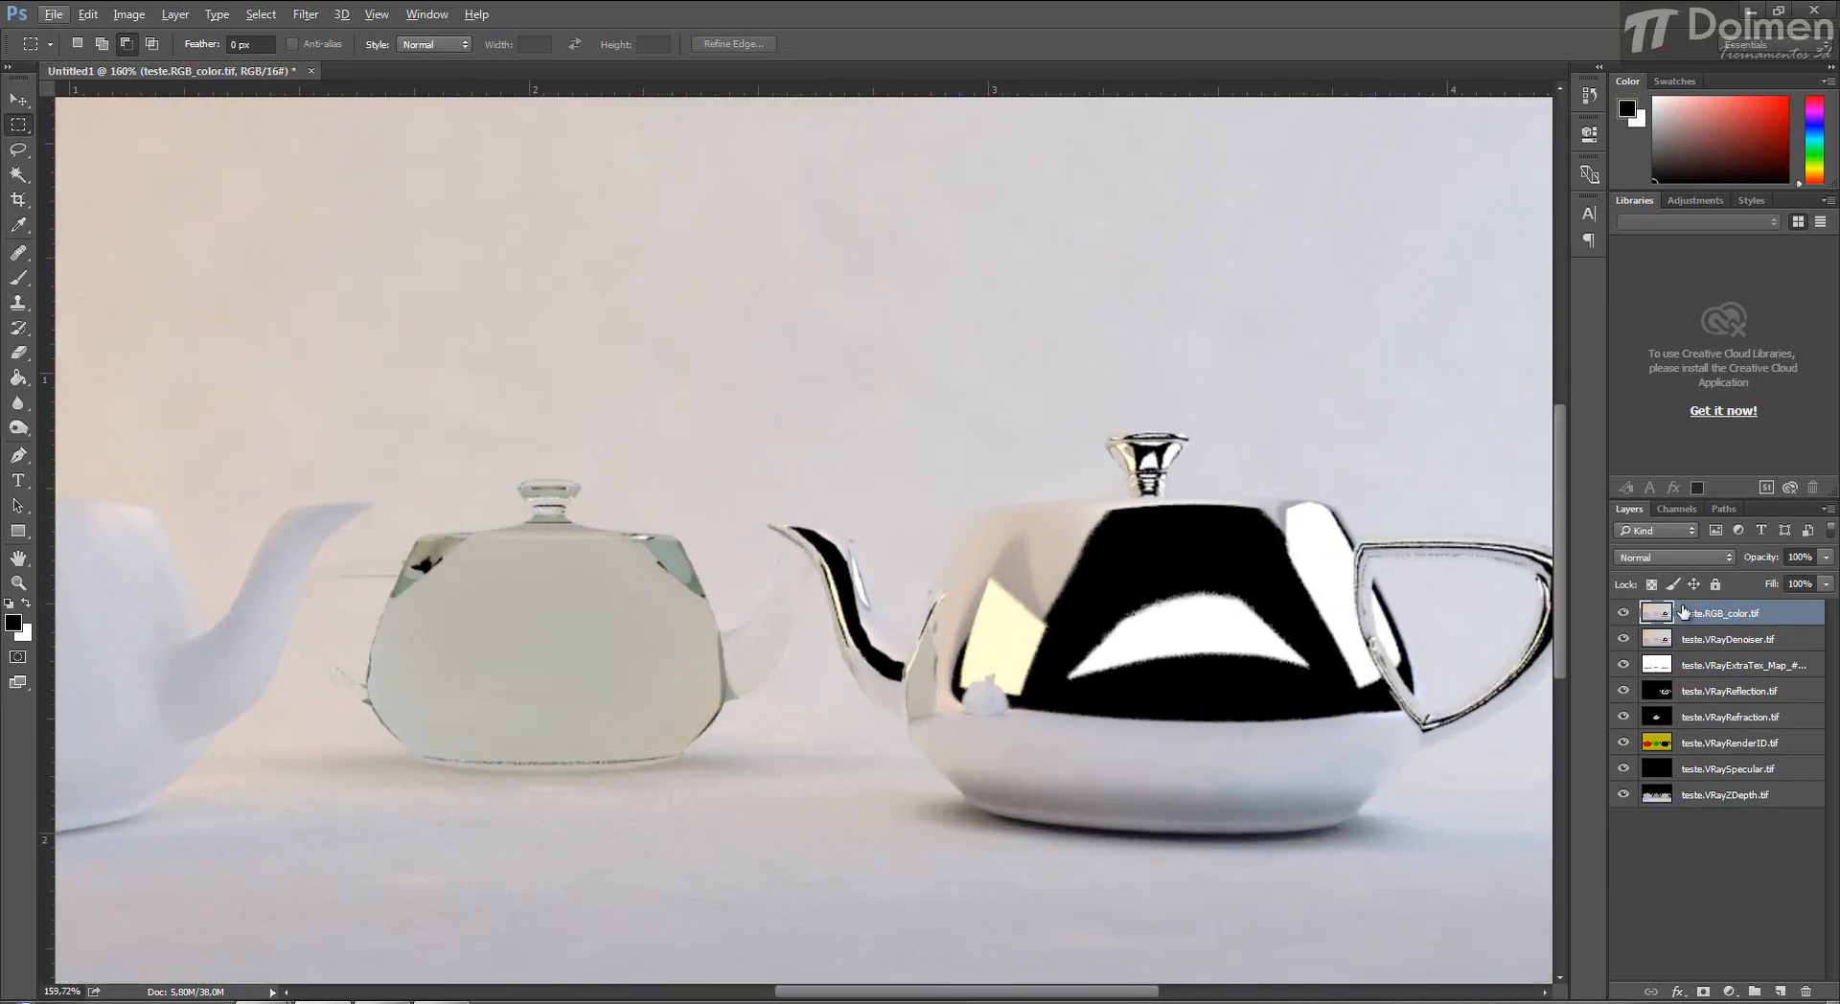
left_click(1623, 613)
left_click(1623, 613)
left_click(1623, 613)
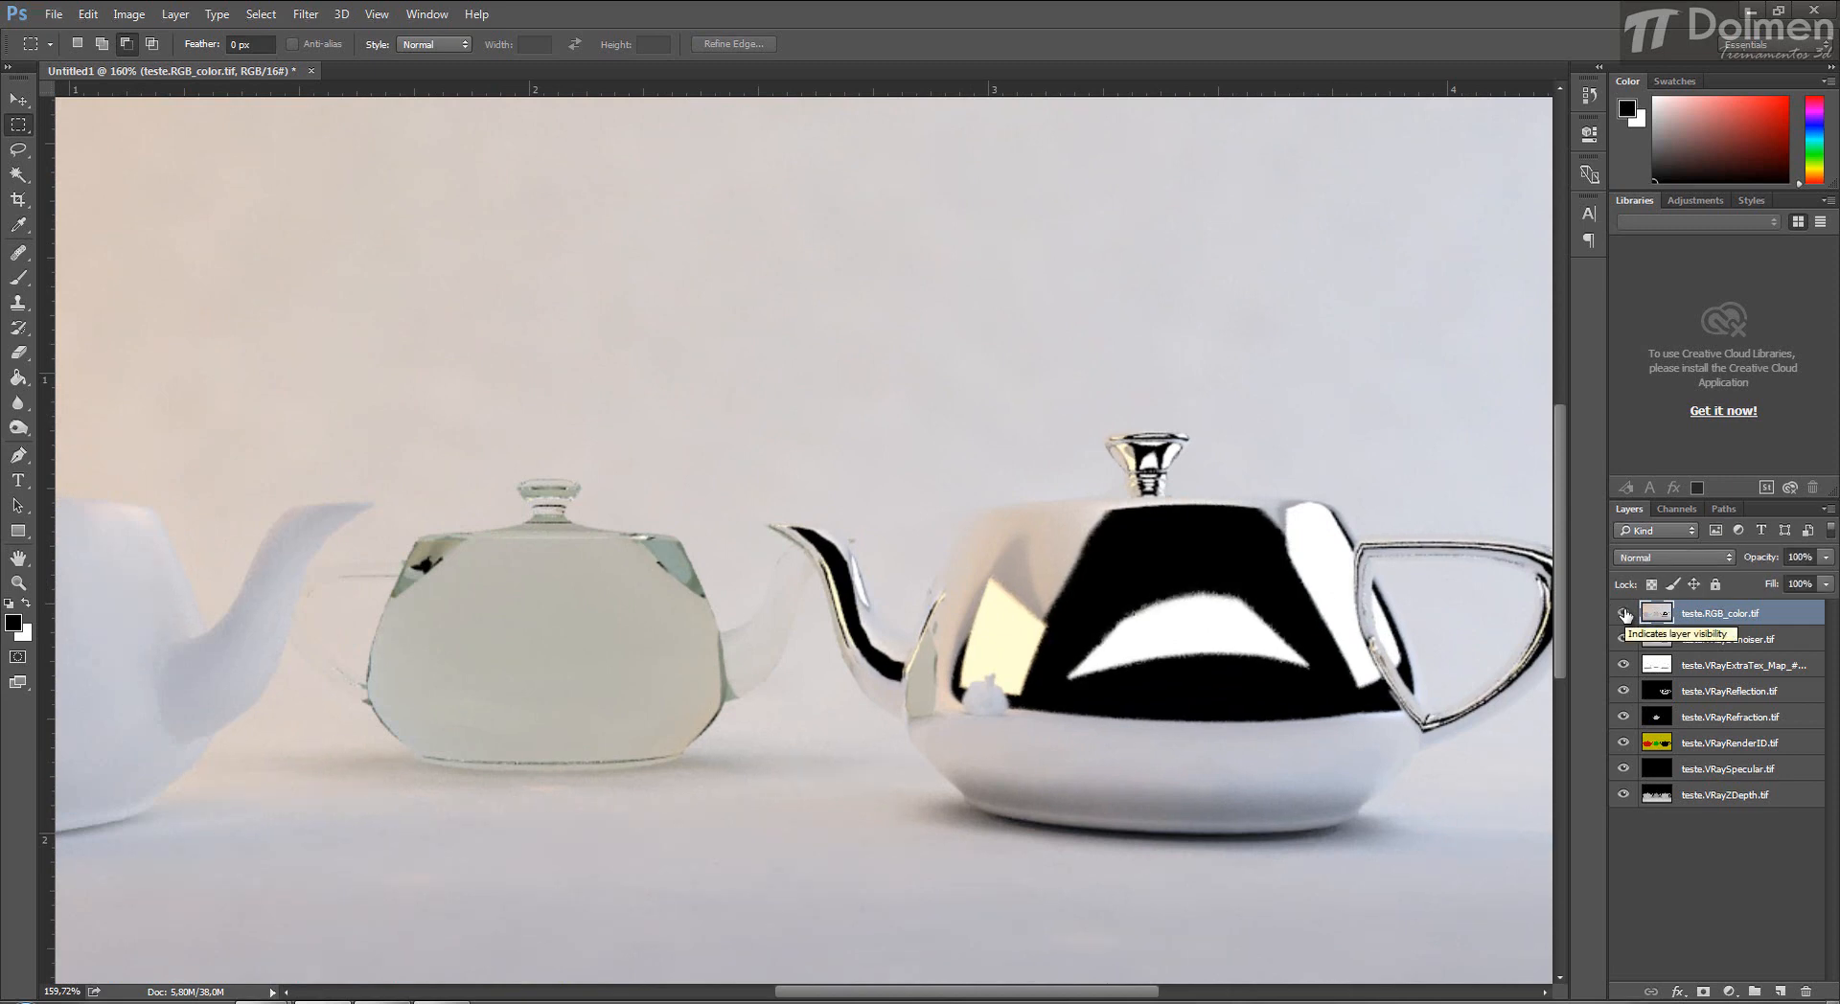
left_click(1623, 613)
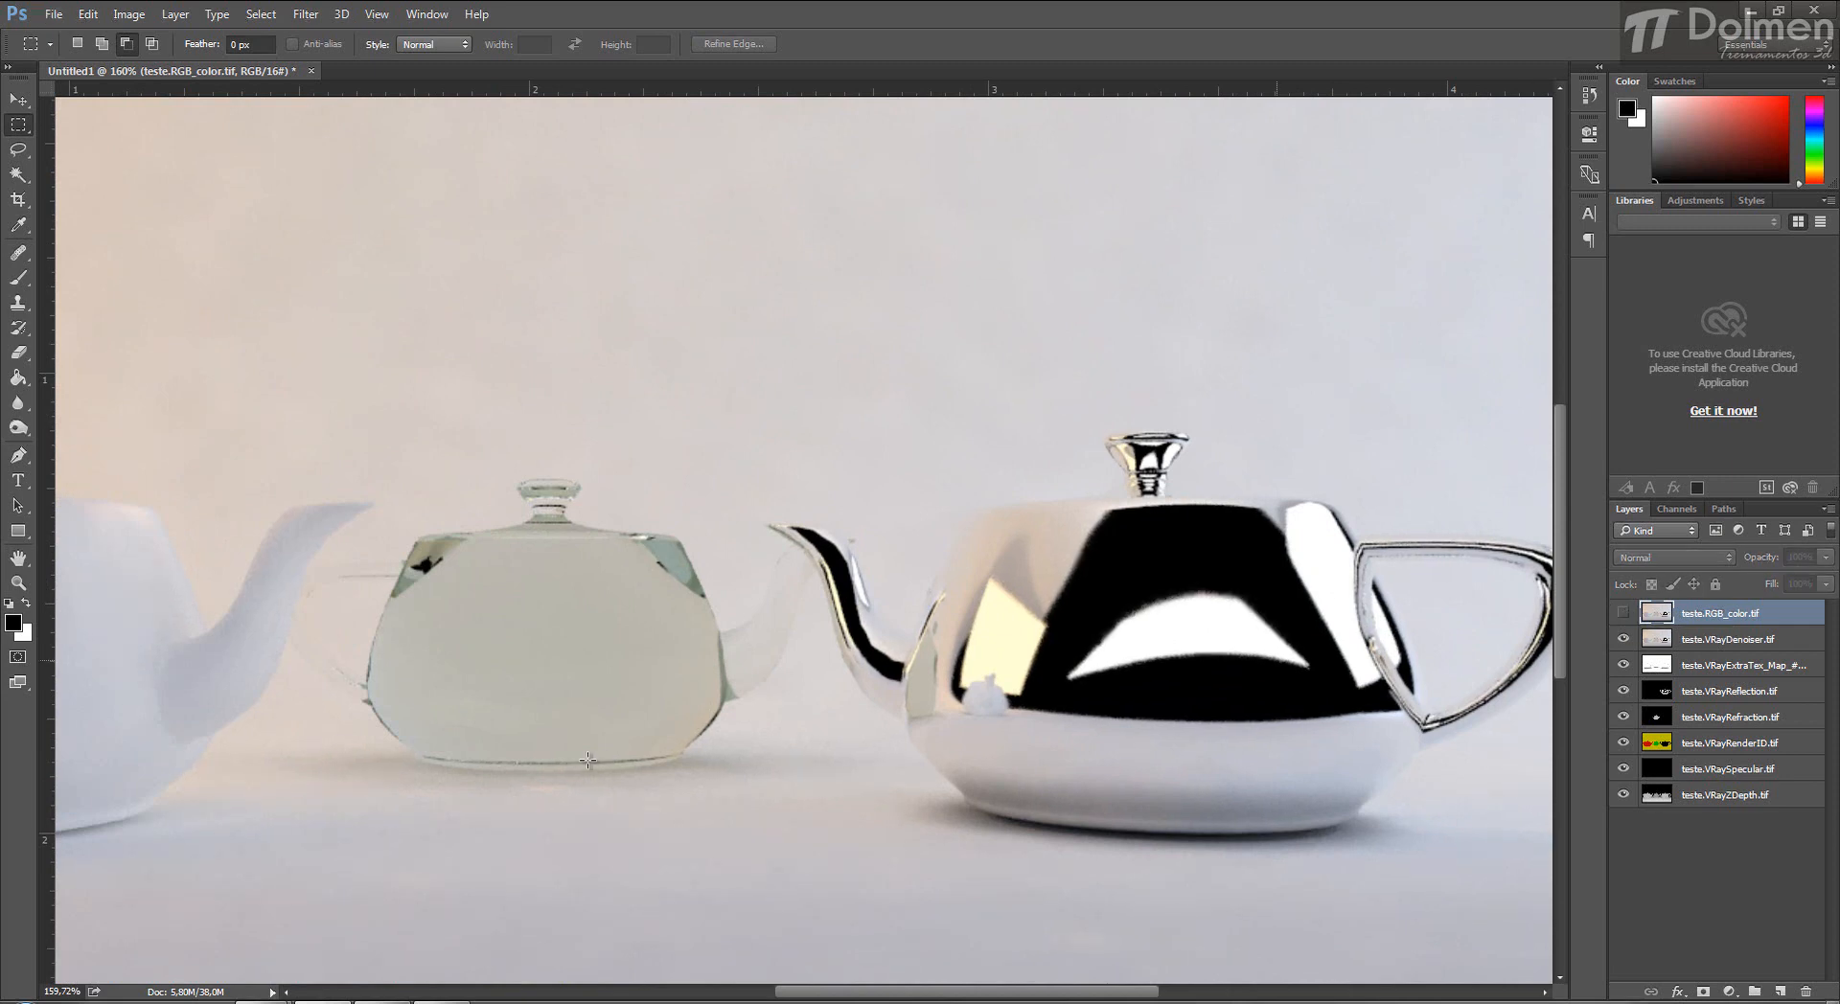
scroll(878, 626, "down", 6, "alt")
scroll(878, 626, "up", 2, "alt")
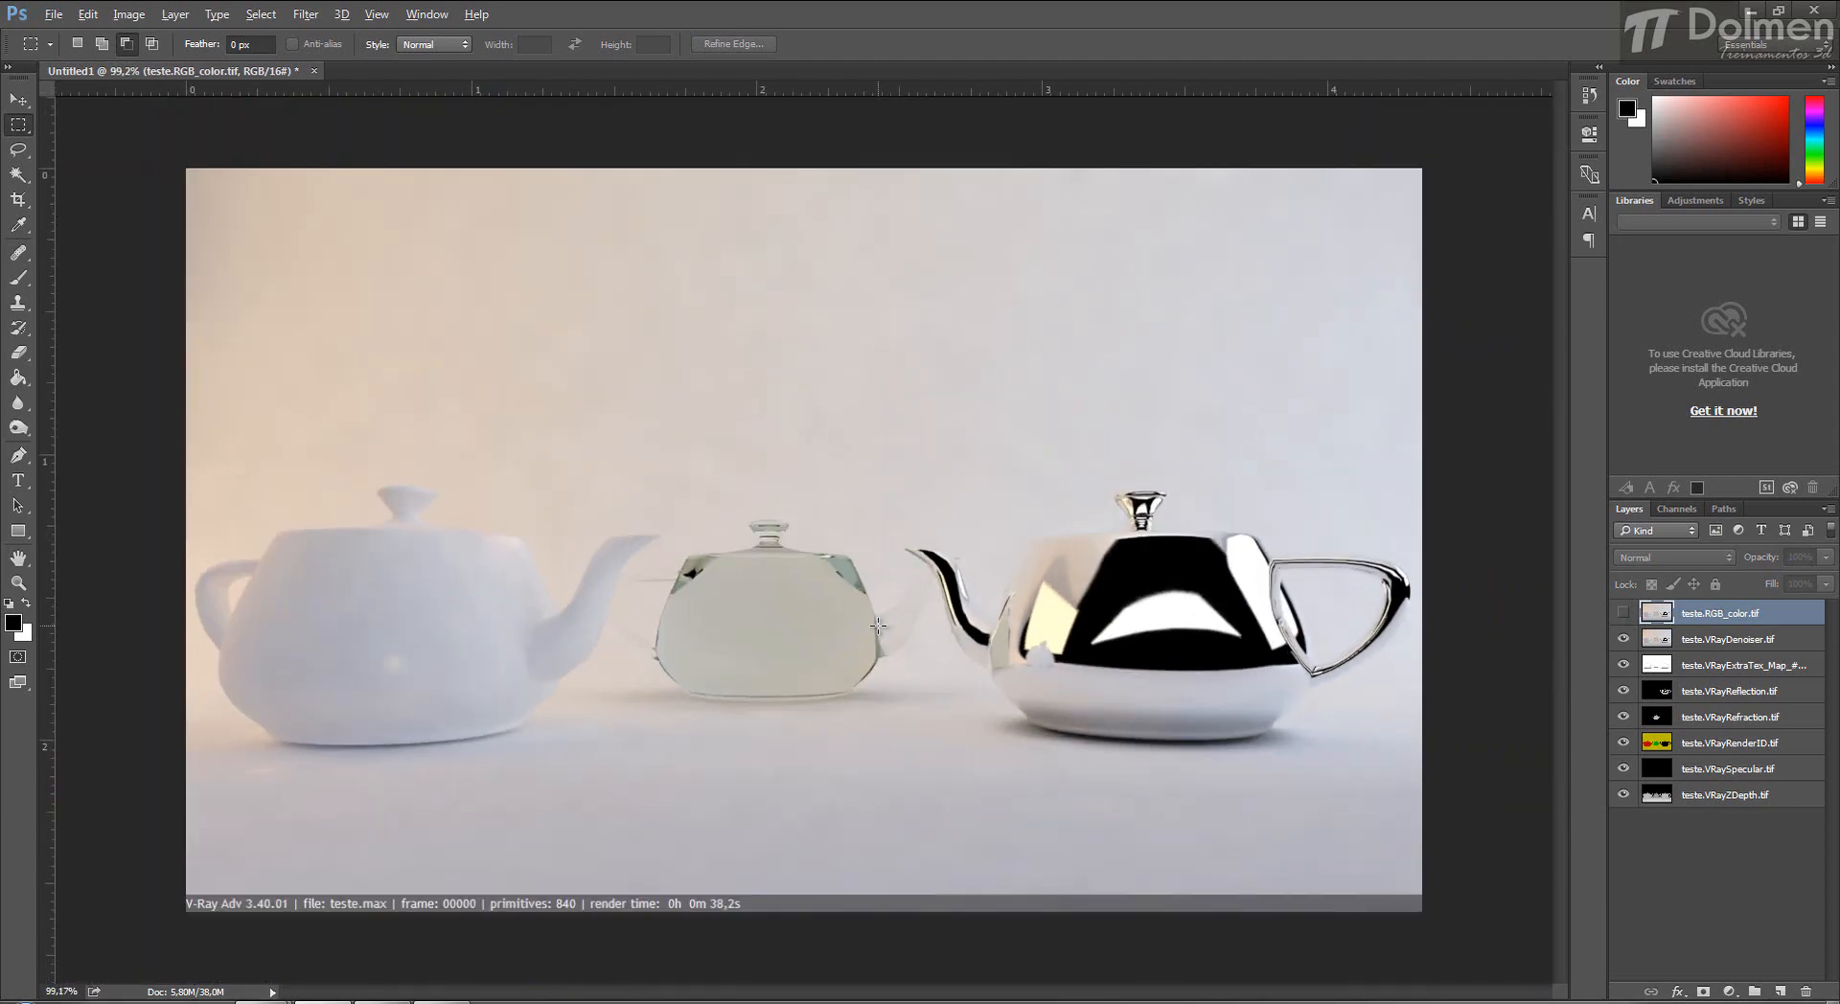
key("alt")
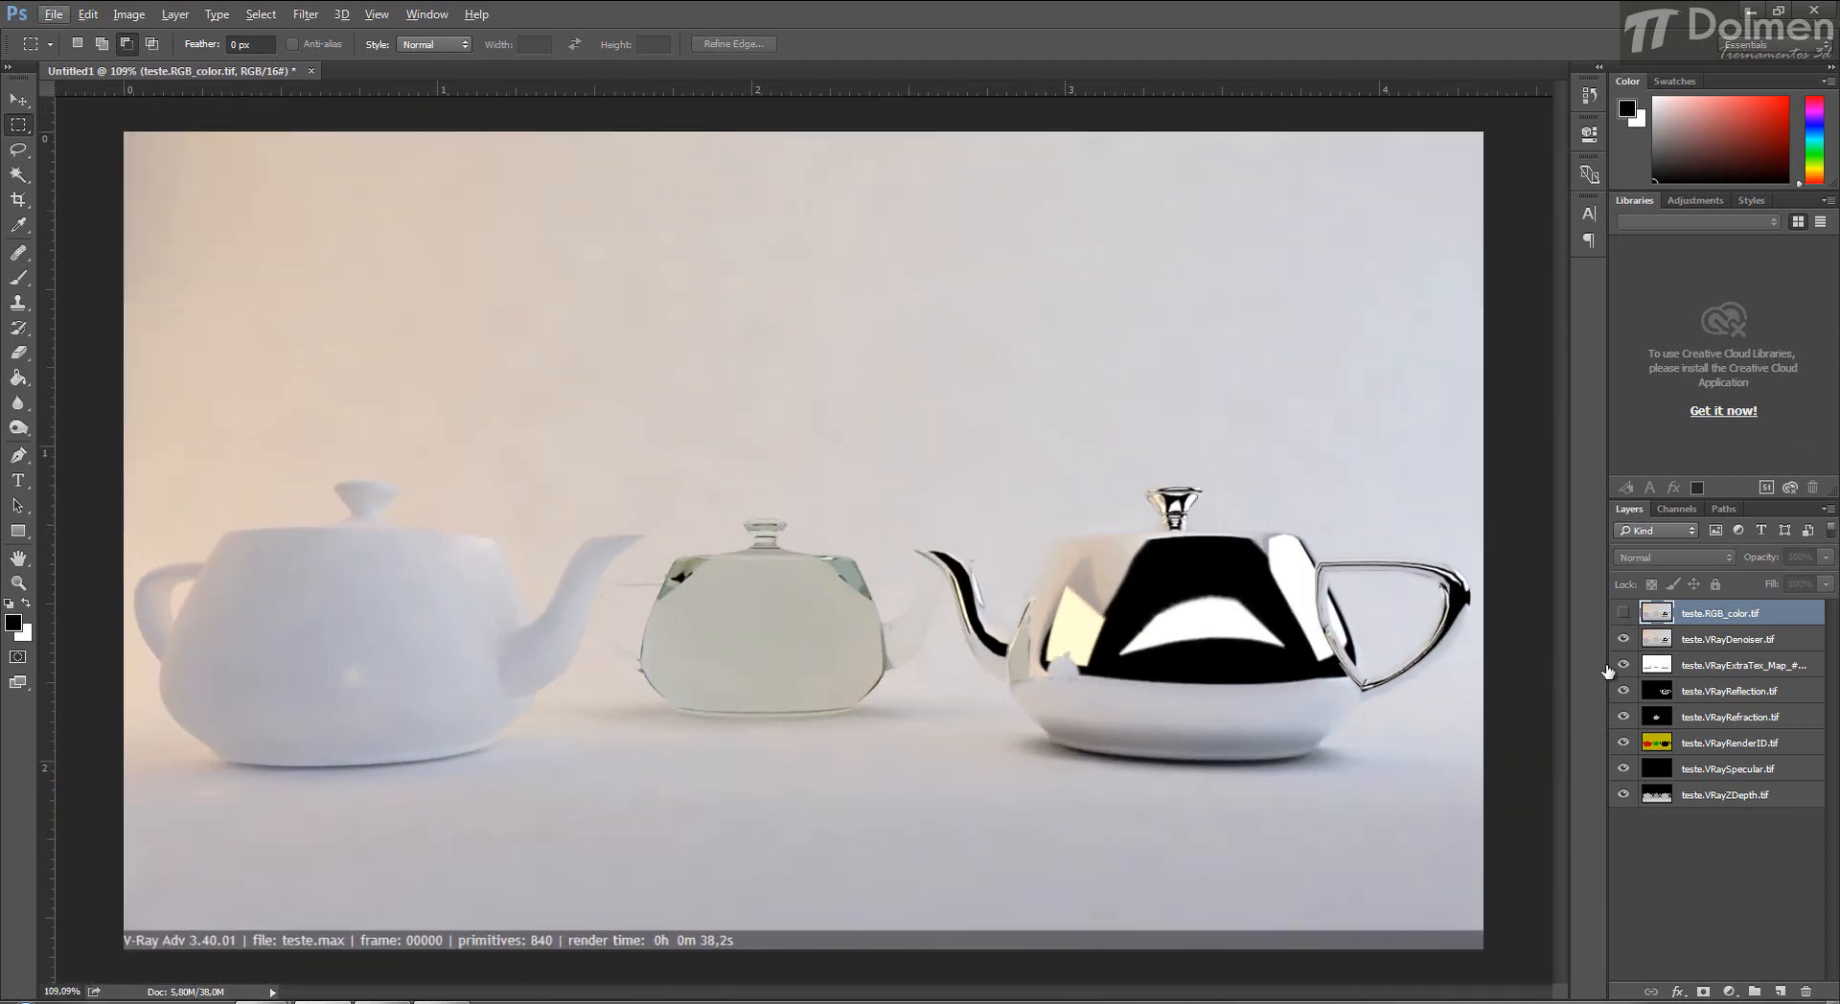
left_click(1630, 613)
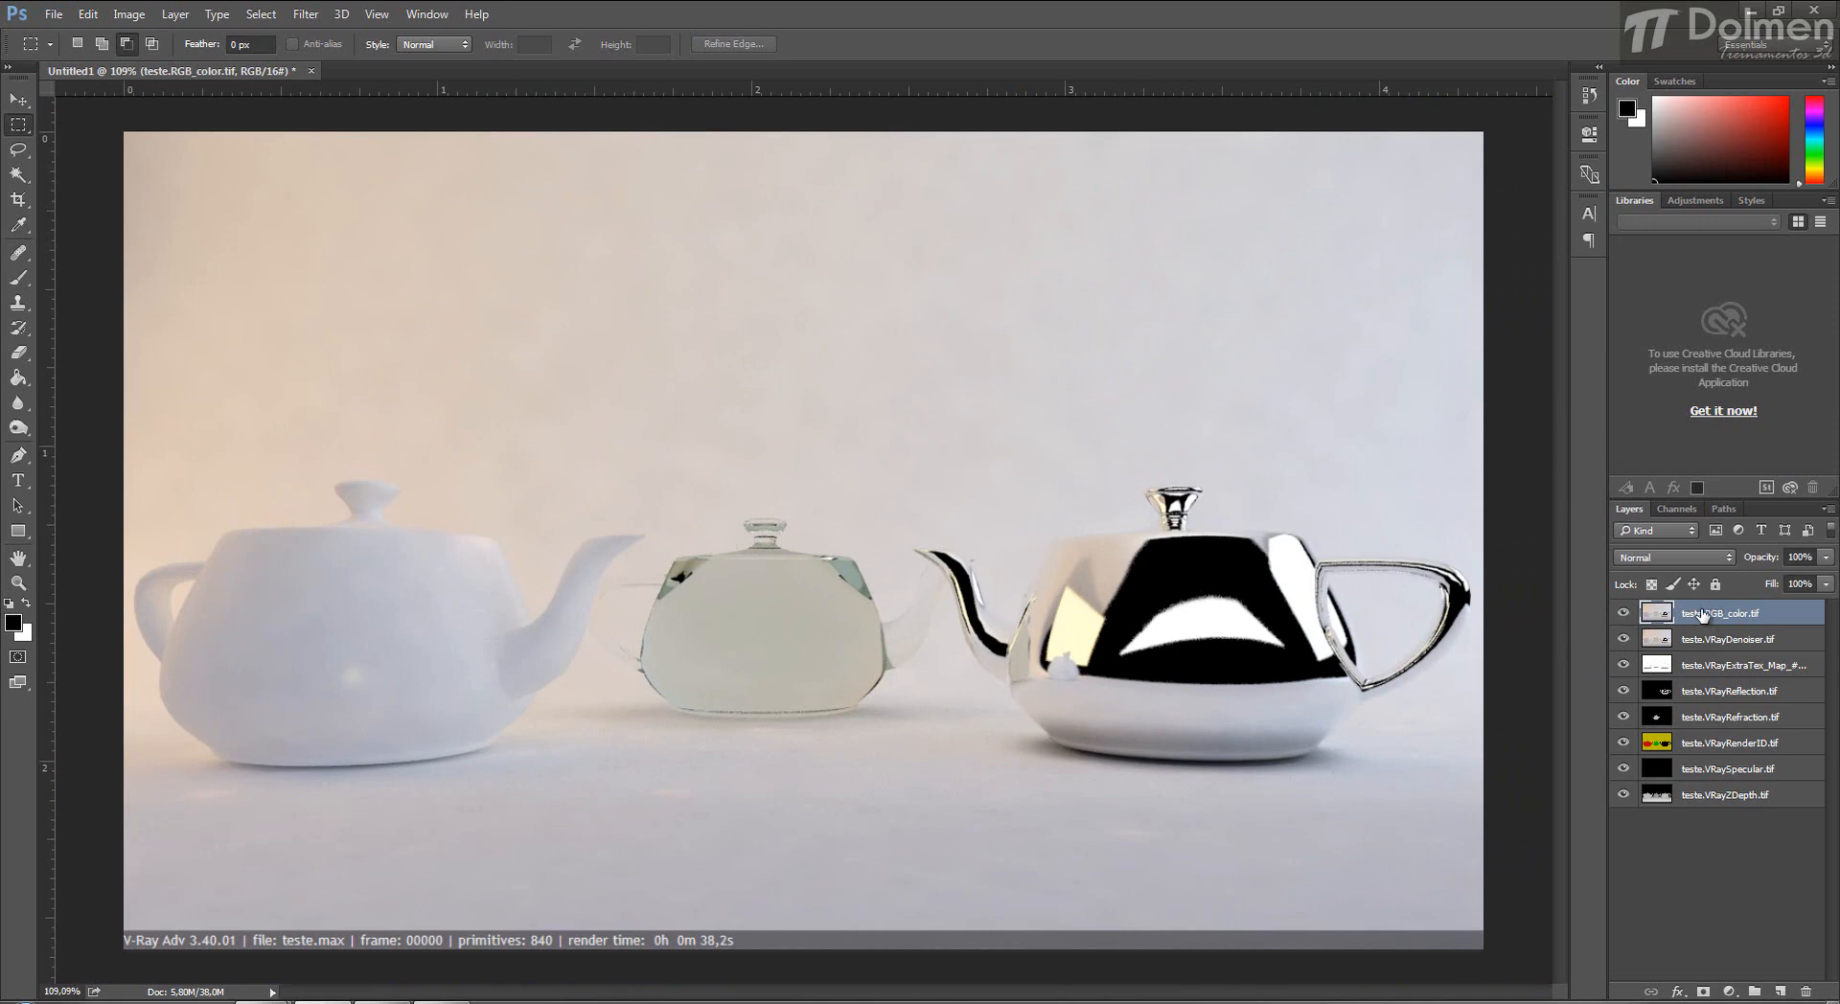
right_click(1701, 614)
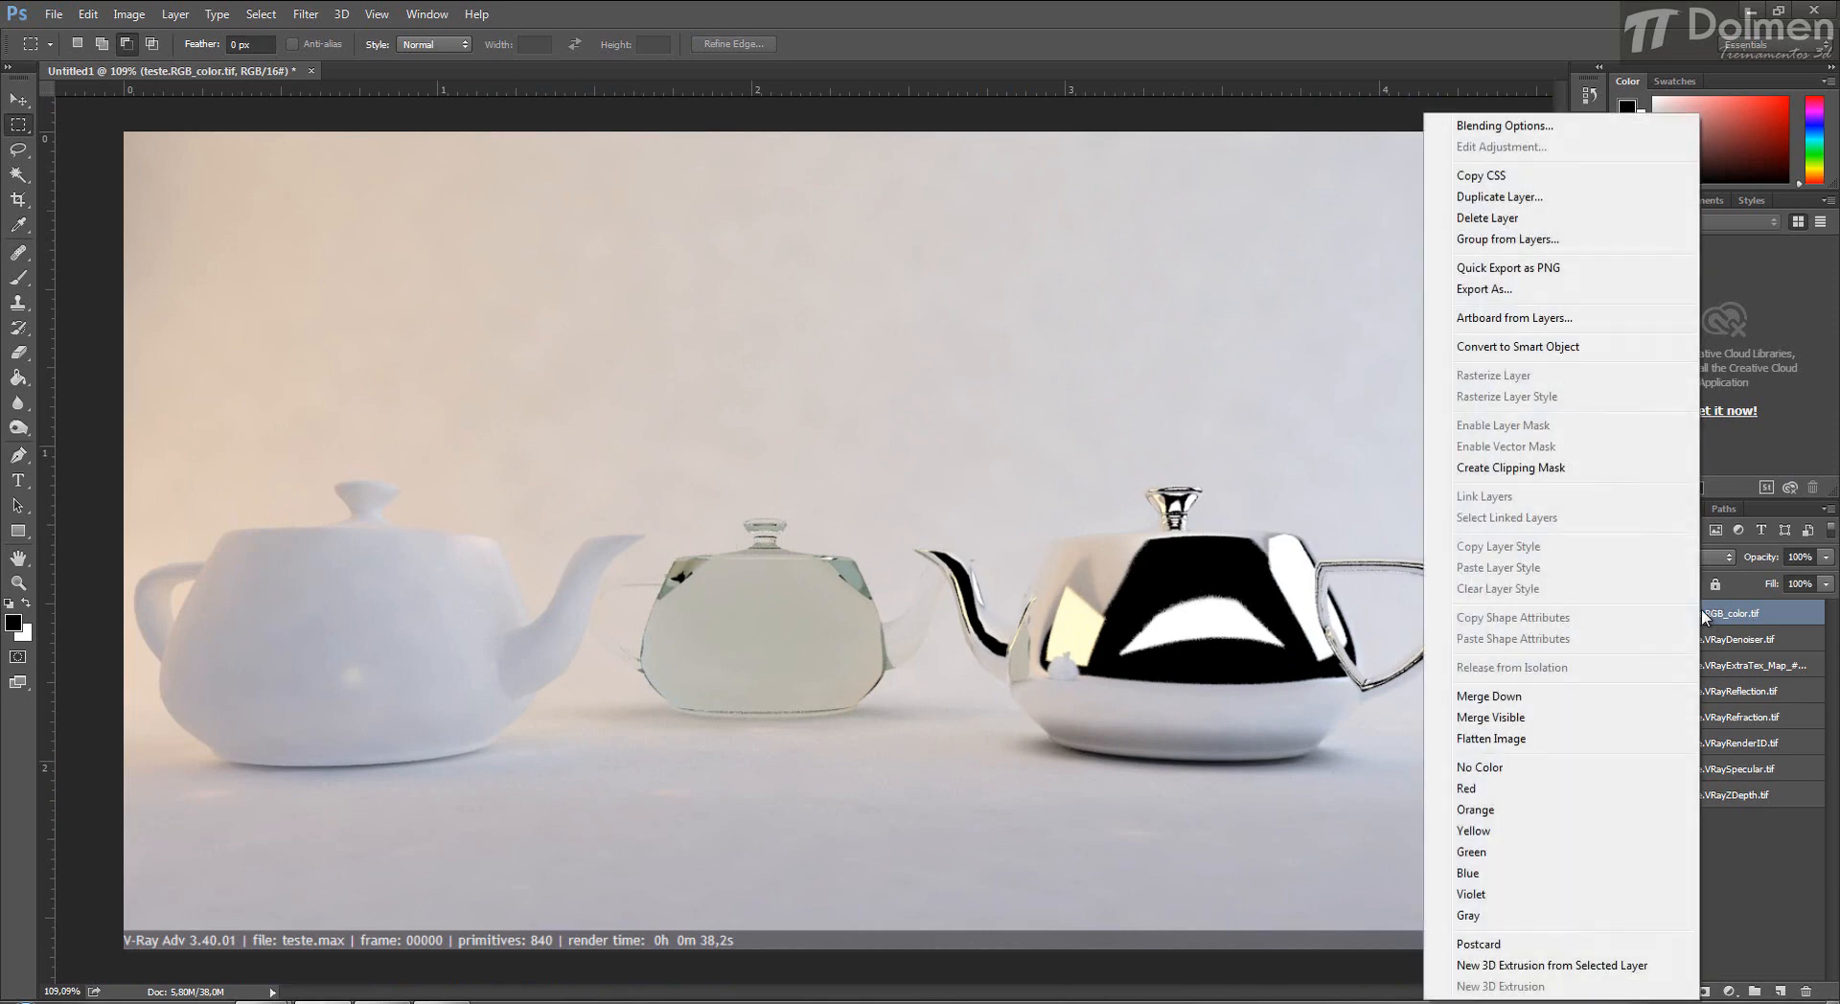
left_click(1618, 702)
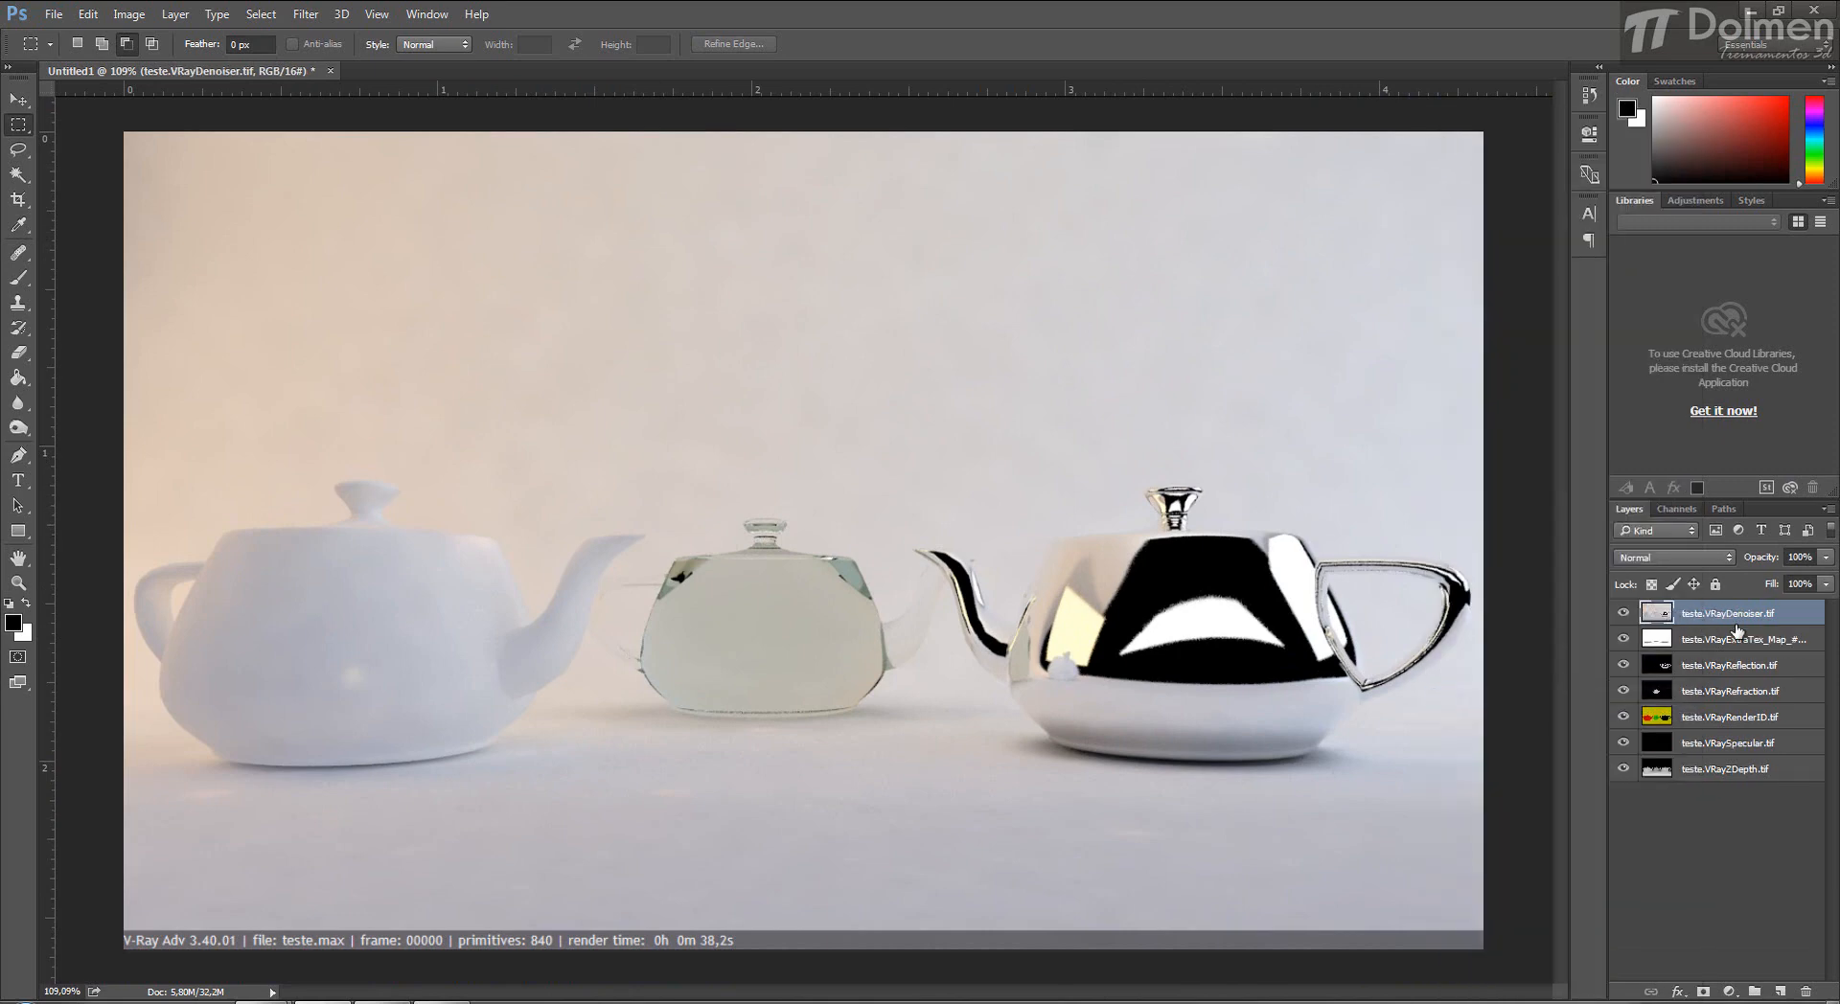
key("ctrl+z")
Move the VRayDenoiser layer above RGB_color and merge it down into that layer.
left_click_drag(1715, 638, 1711, 611)
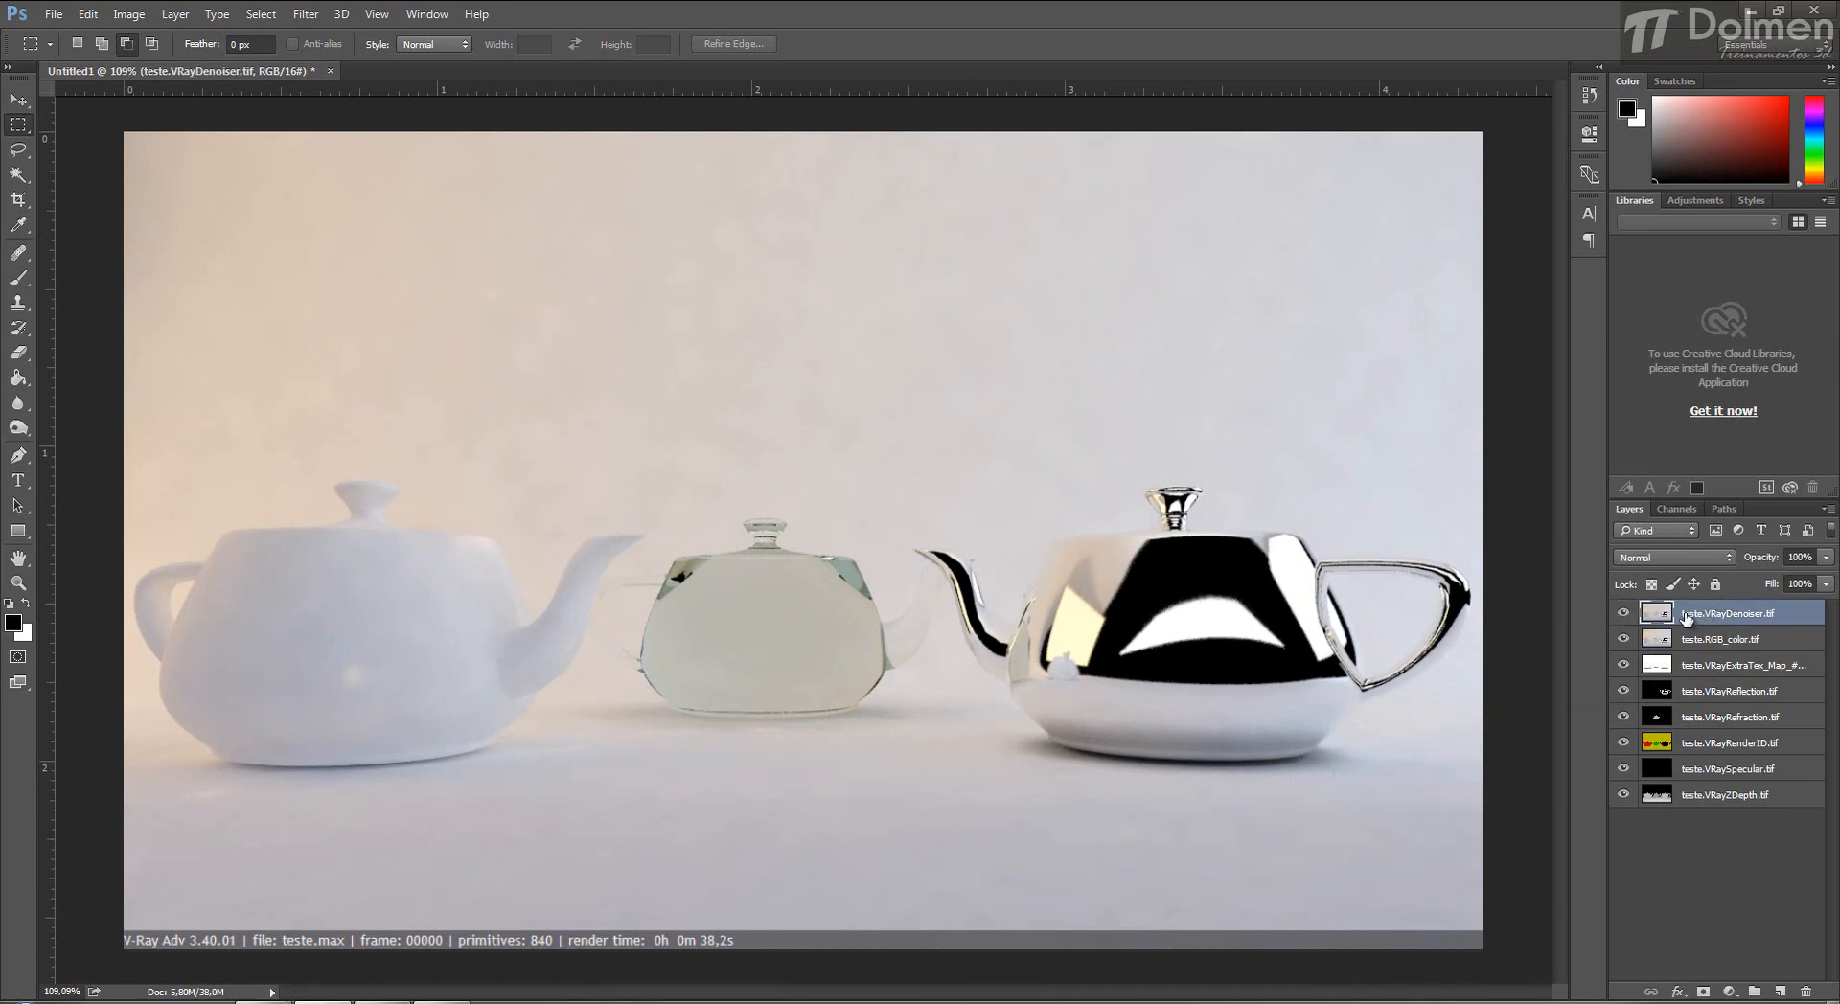
right_click(1684, 616)
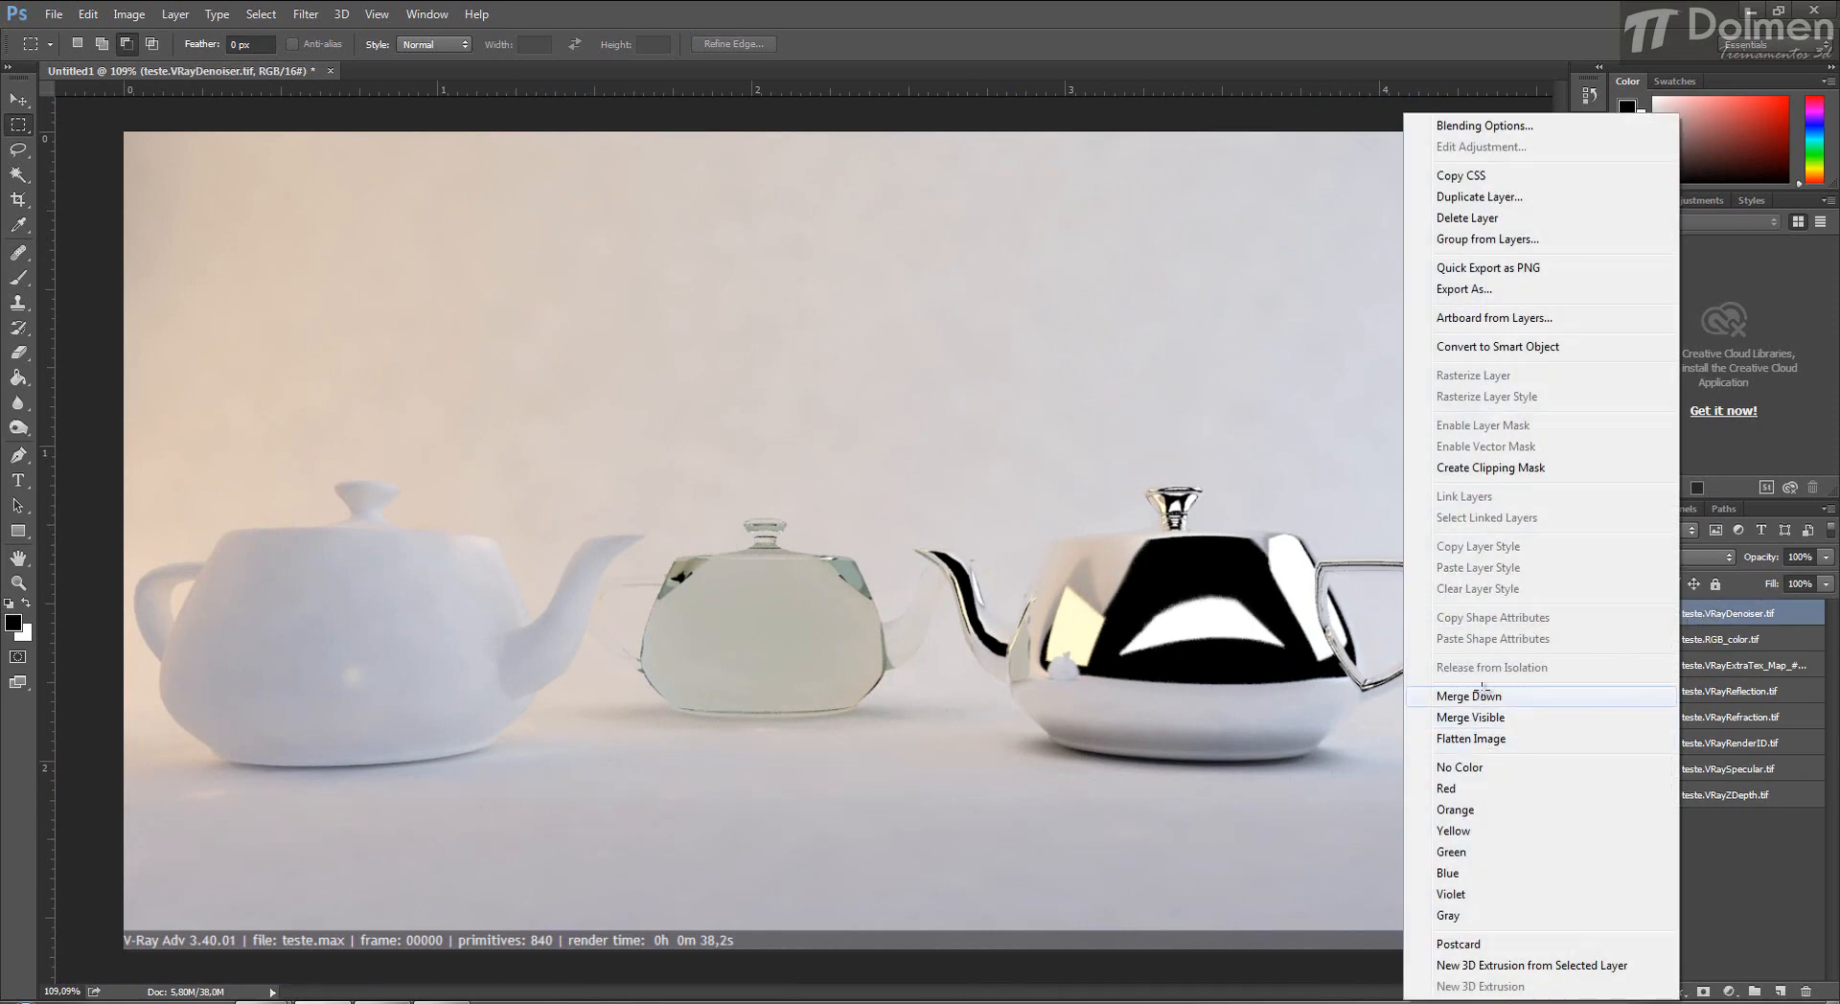
left_click(1480, 695)
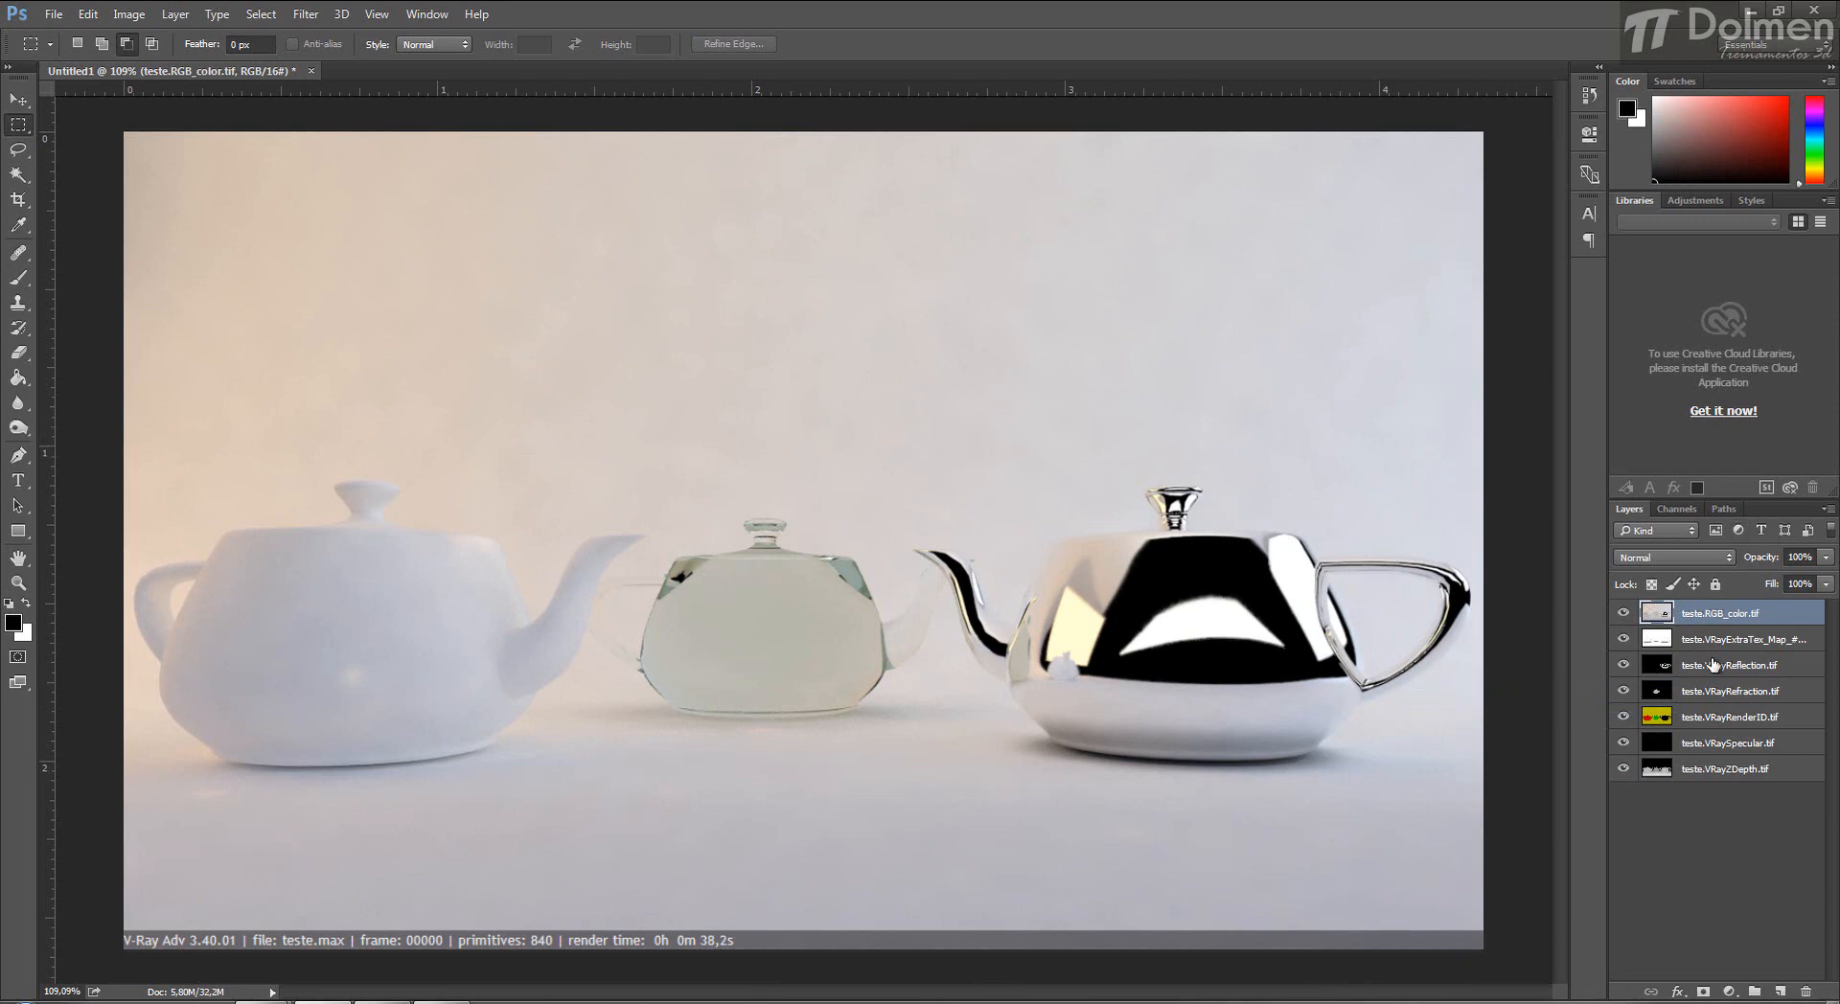
Place the VRayExtraTex_Map_#3 layer above RGB_color and set its blend mode to Multiply.
mouse_move(1710, 618)
left_mouse_down()
mouse_move(1714, 812)
mouse_move(1715, 618)
mouse_move(1694, 640)
mouse_move(1717, 608)
mouse_move(1725, 621)
left_mouse_up()
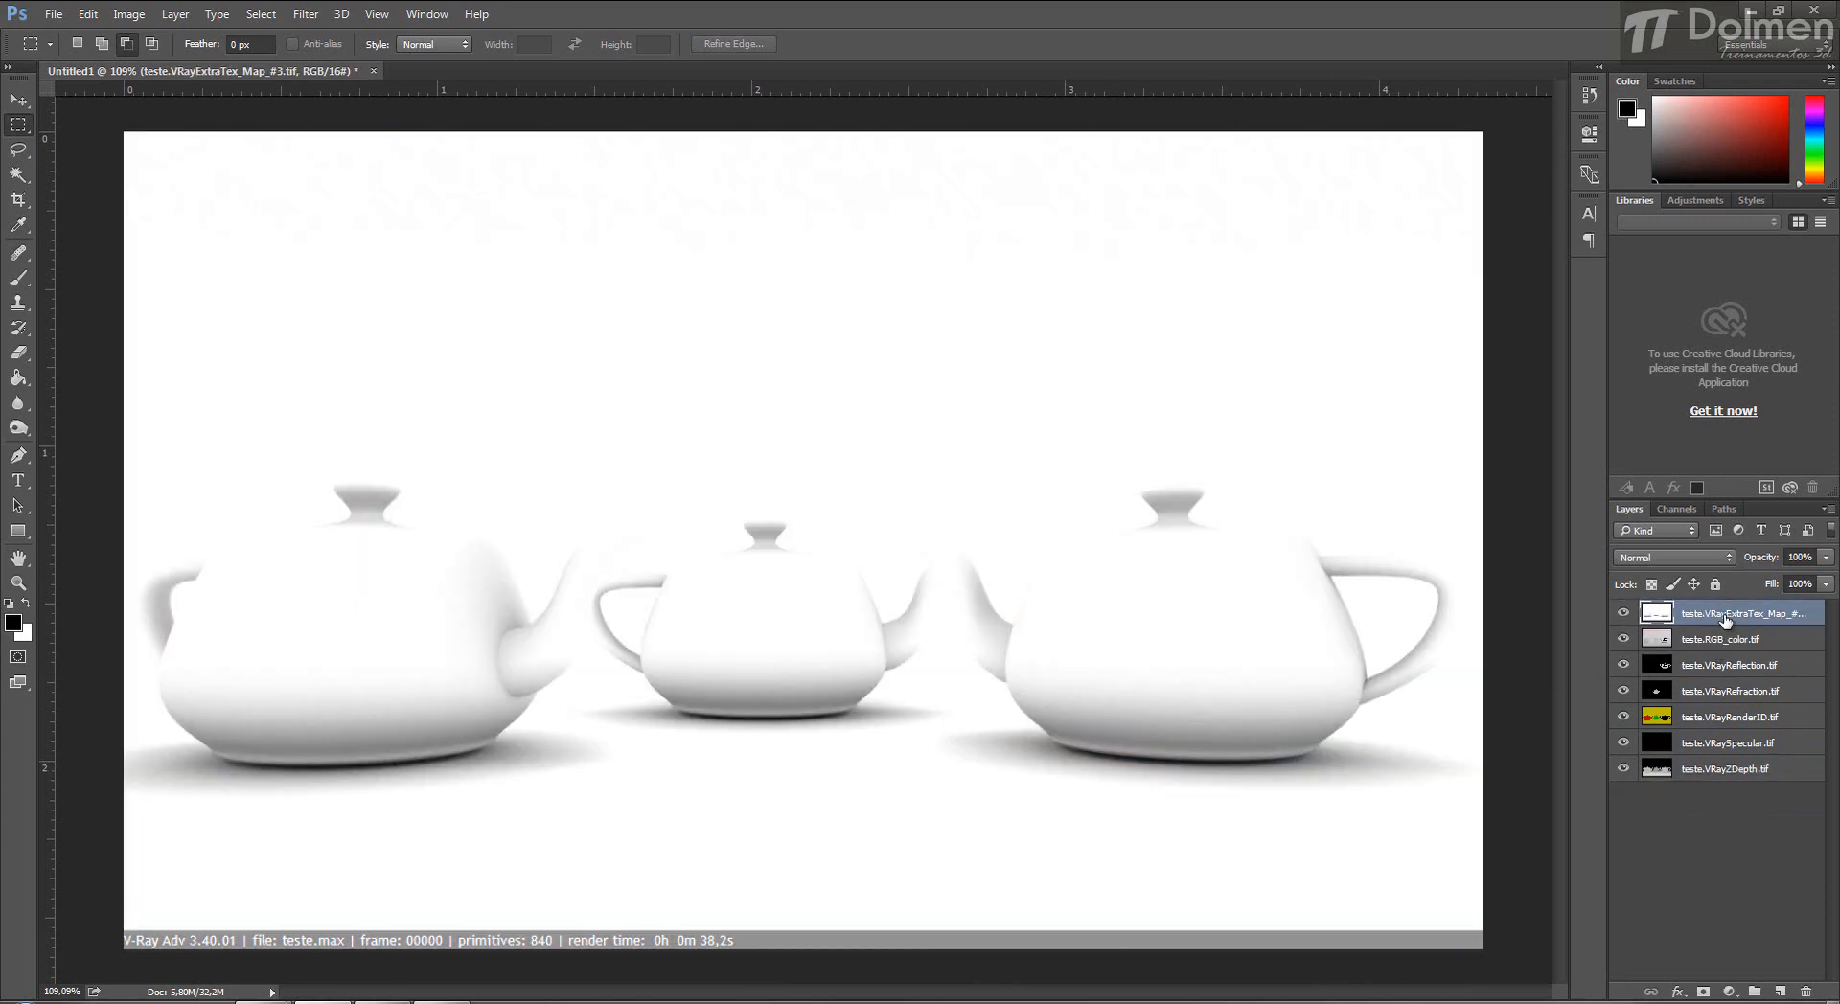
left_click(1642, 557)
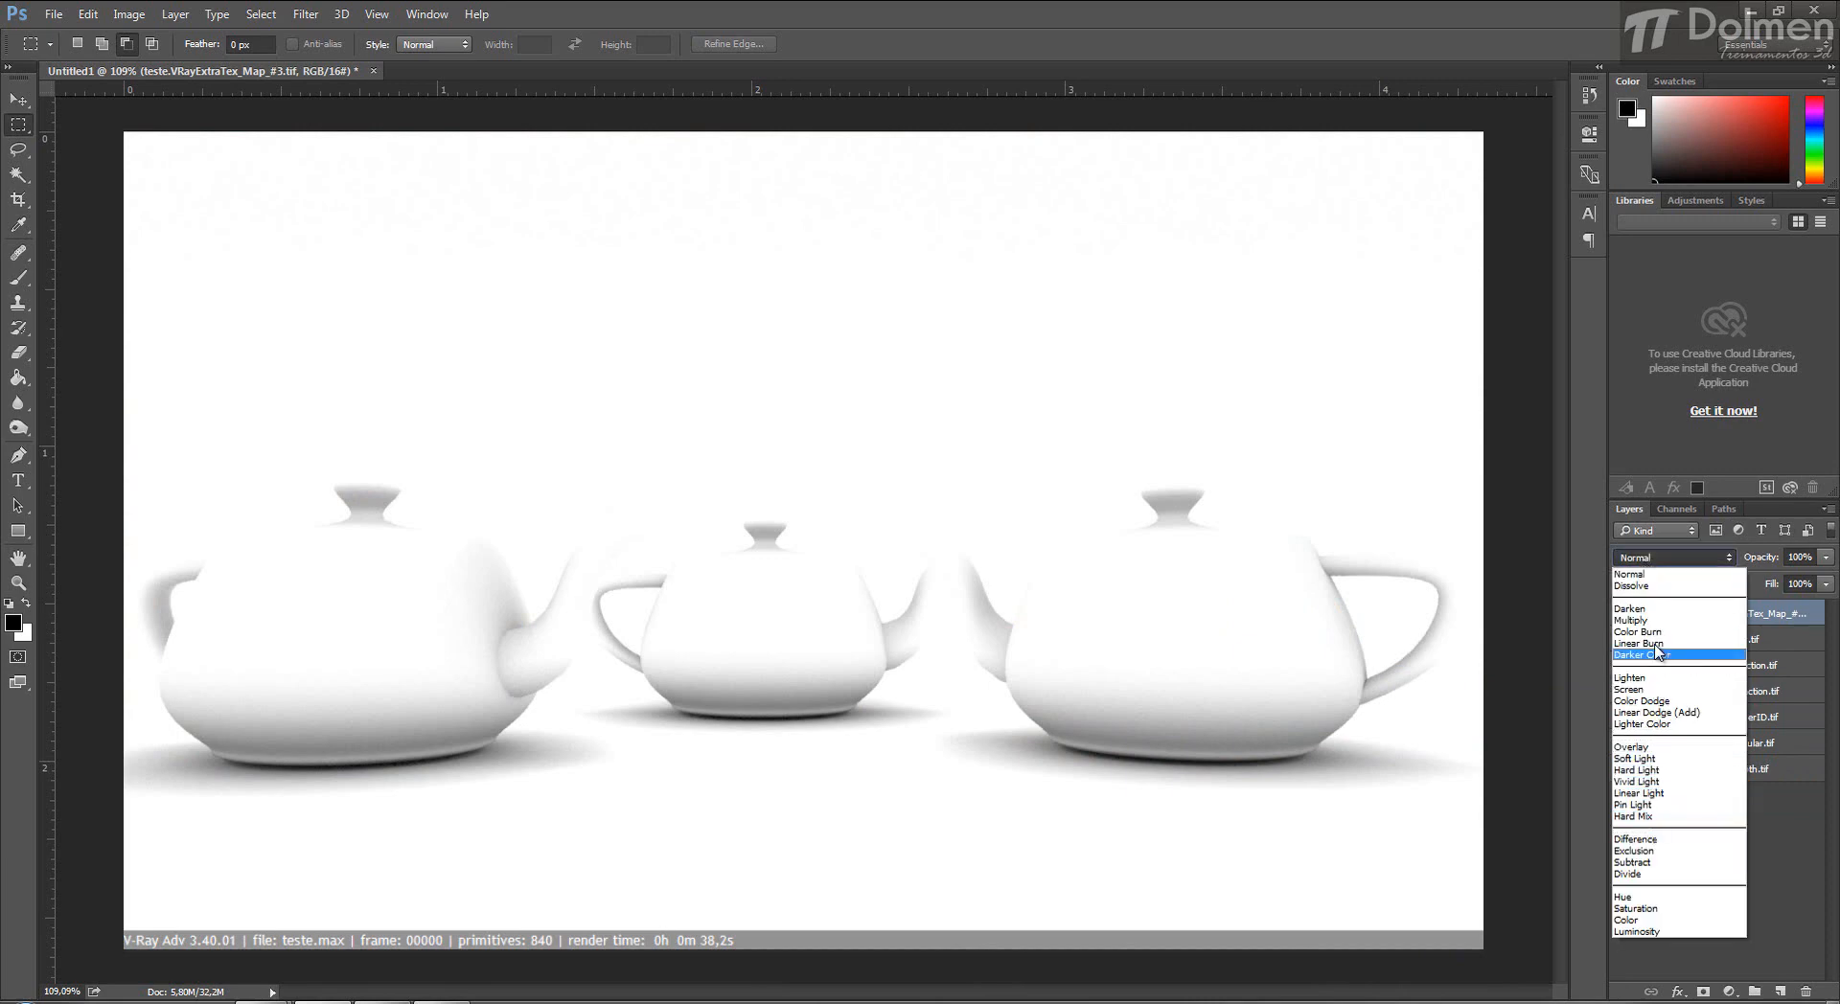
left_click(1640, 620)
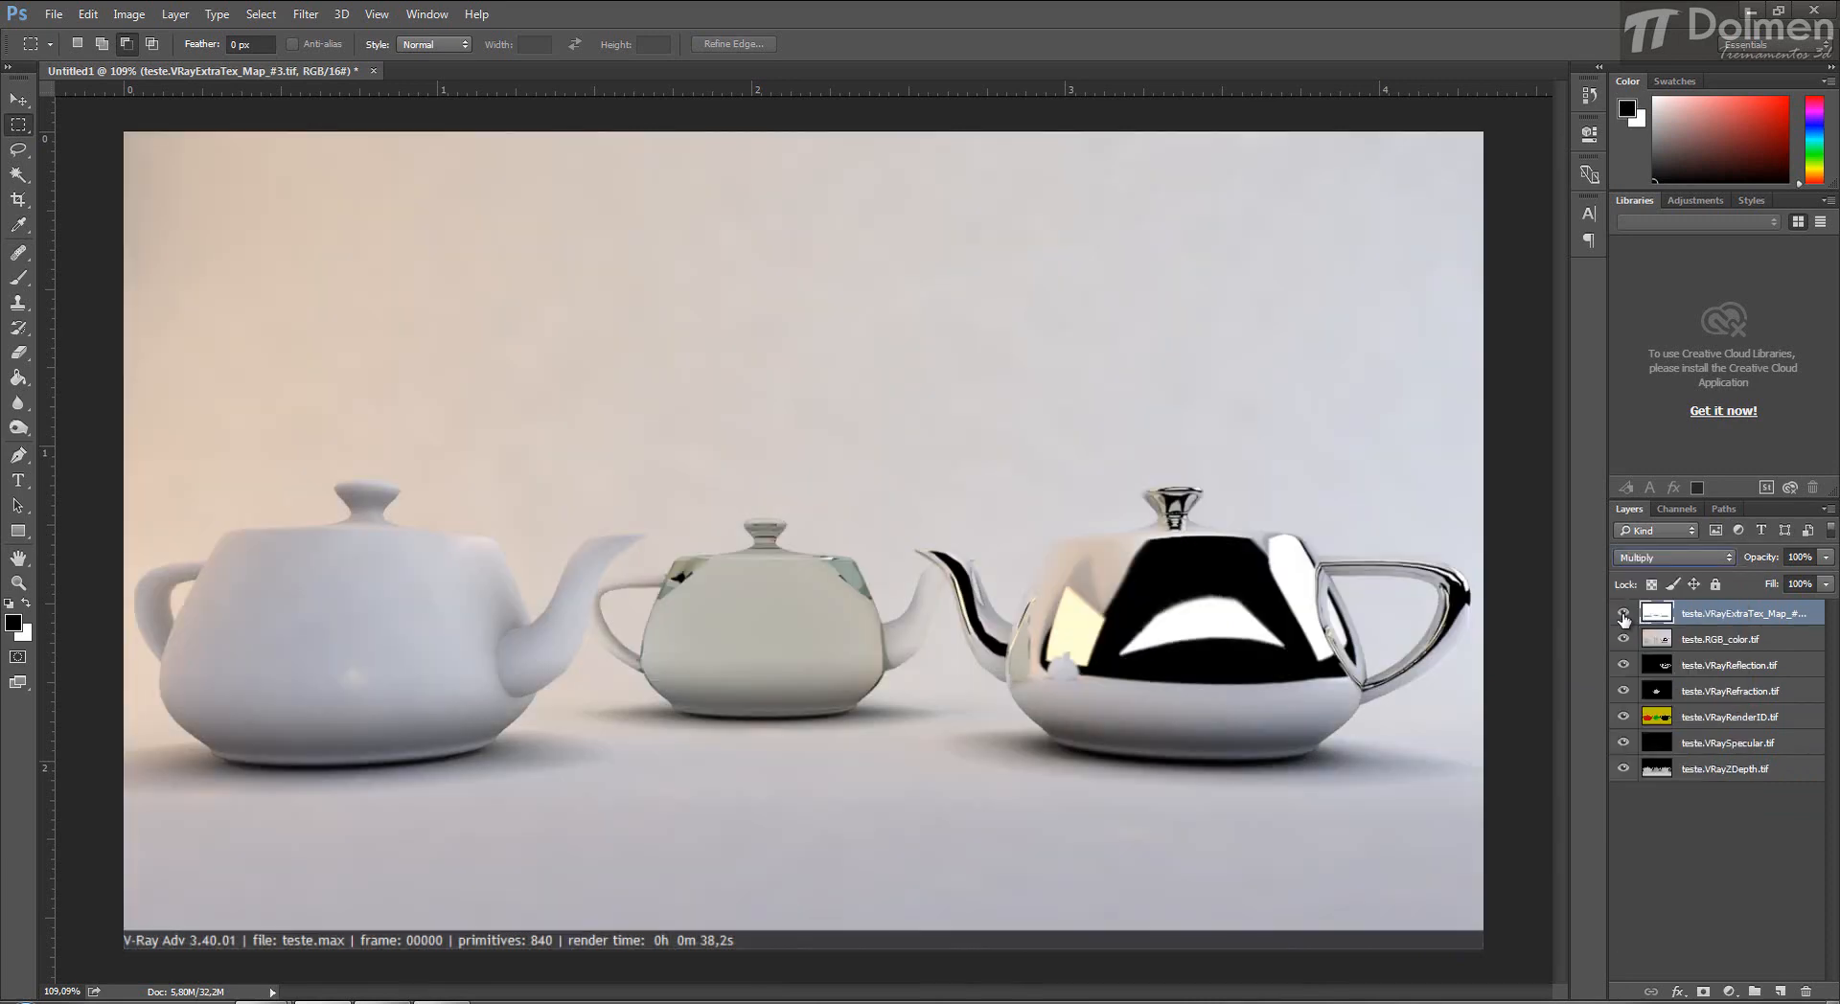
Toggle the VRayExtraTex_Map_#3 layer's visibility to examine how its multiplied shading affects the teapots.
left_click(1623, 614)
left_click(1623, 614)
left_click(1623, 614)
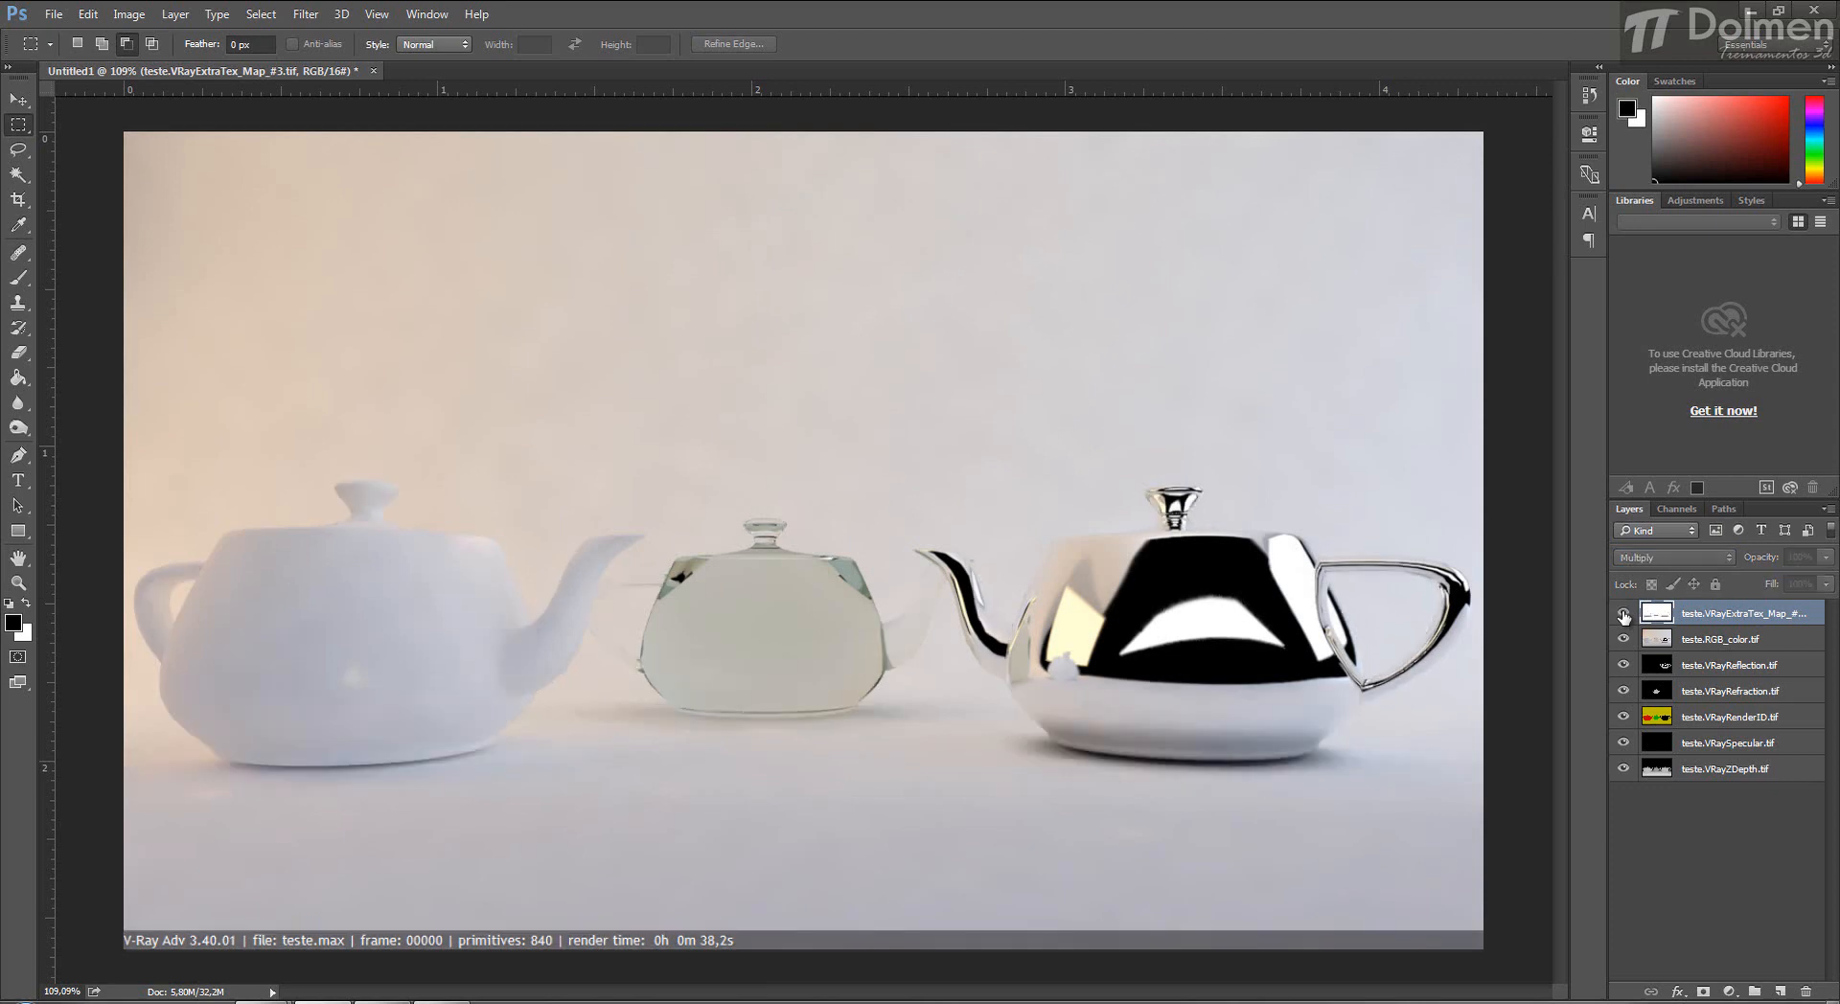
left_click(1623, 614)
left_click(1623, 614)
left_click(1623, 614)
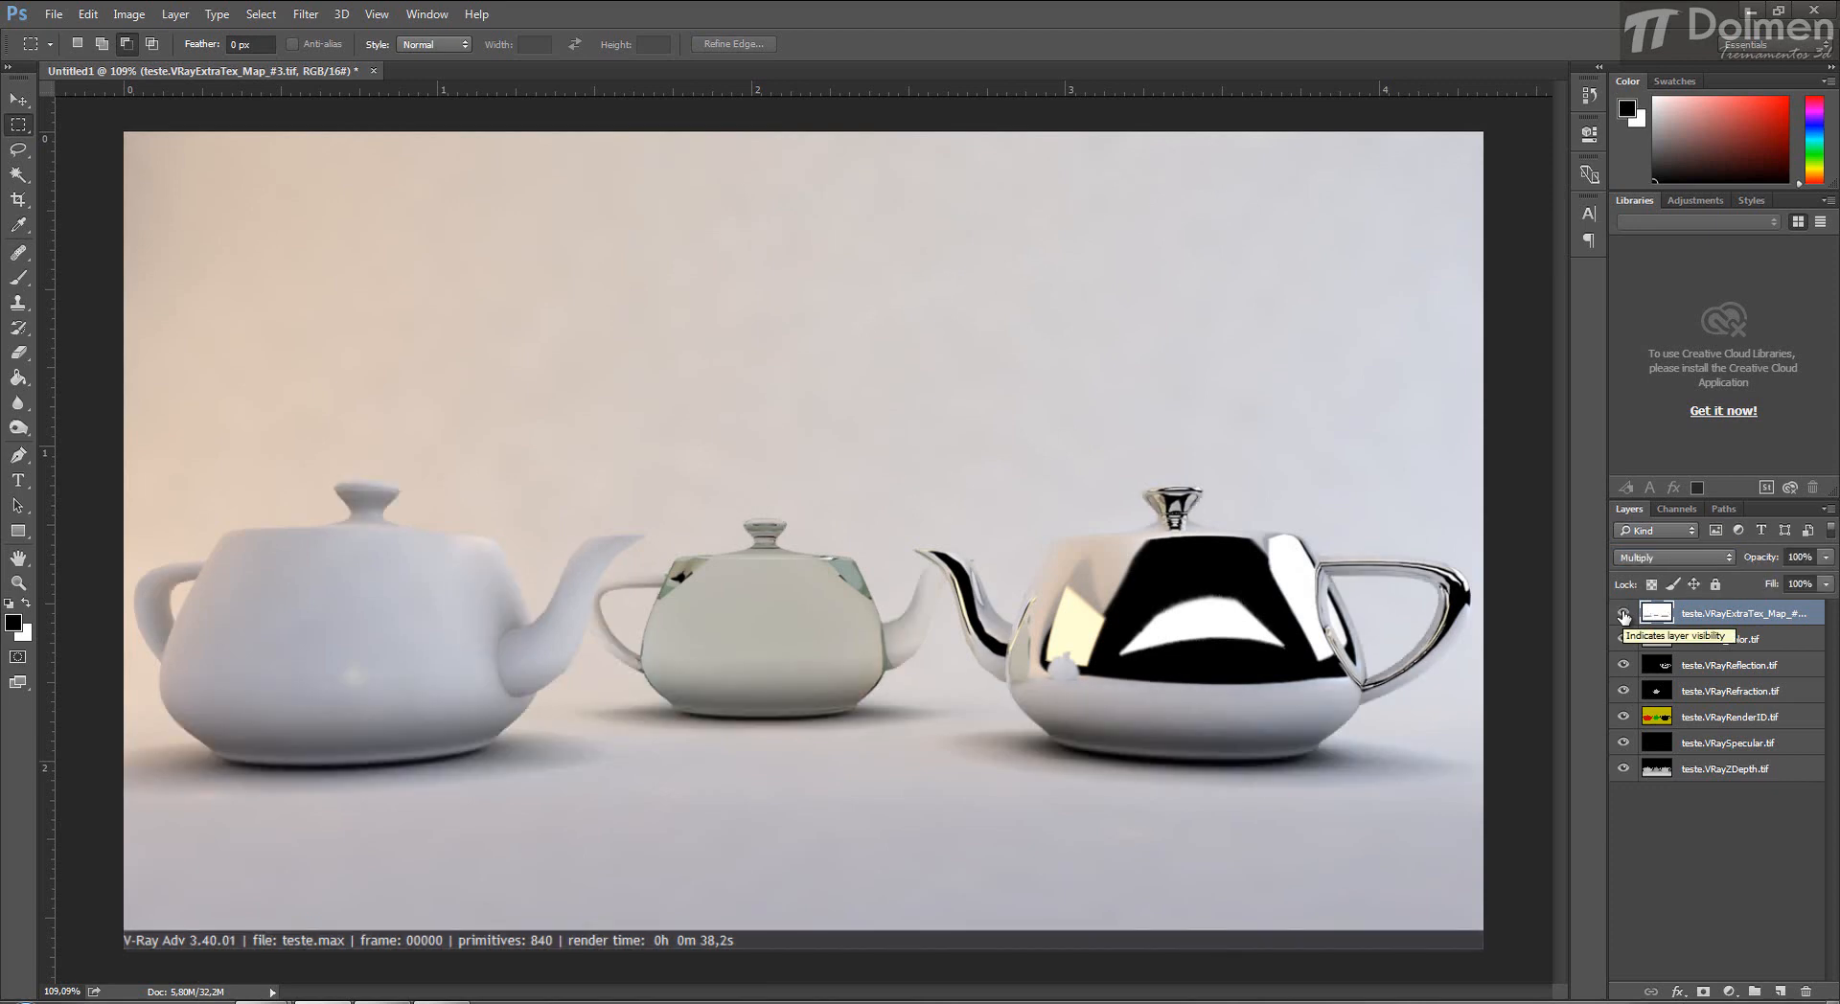
left_click(1623, 614)
left_click(1623, 614)
Lower the VRayExtraTex_Map_#3 layer's opacity to 46% and compare the image with and without it.
left_click(1825, 557)
left_click_drag(1773, 575, 1770, 574)
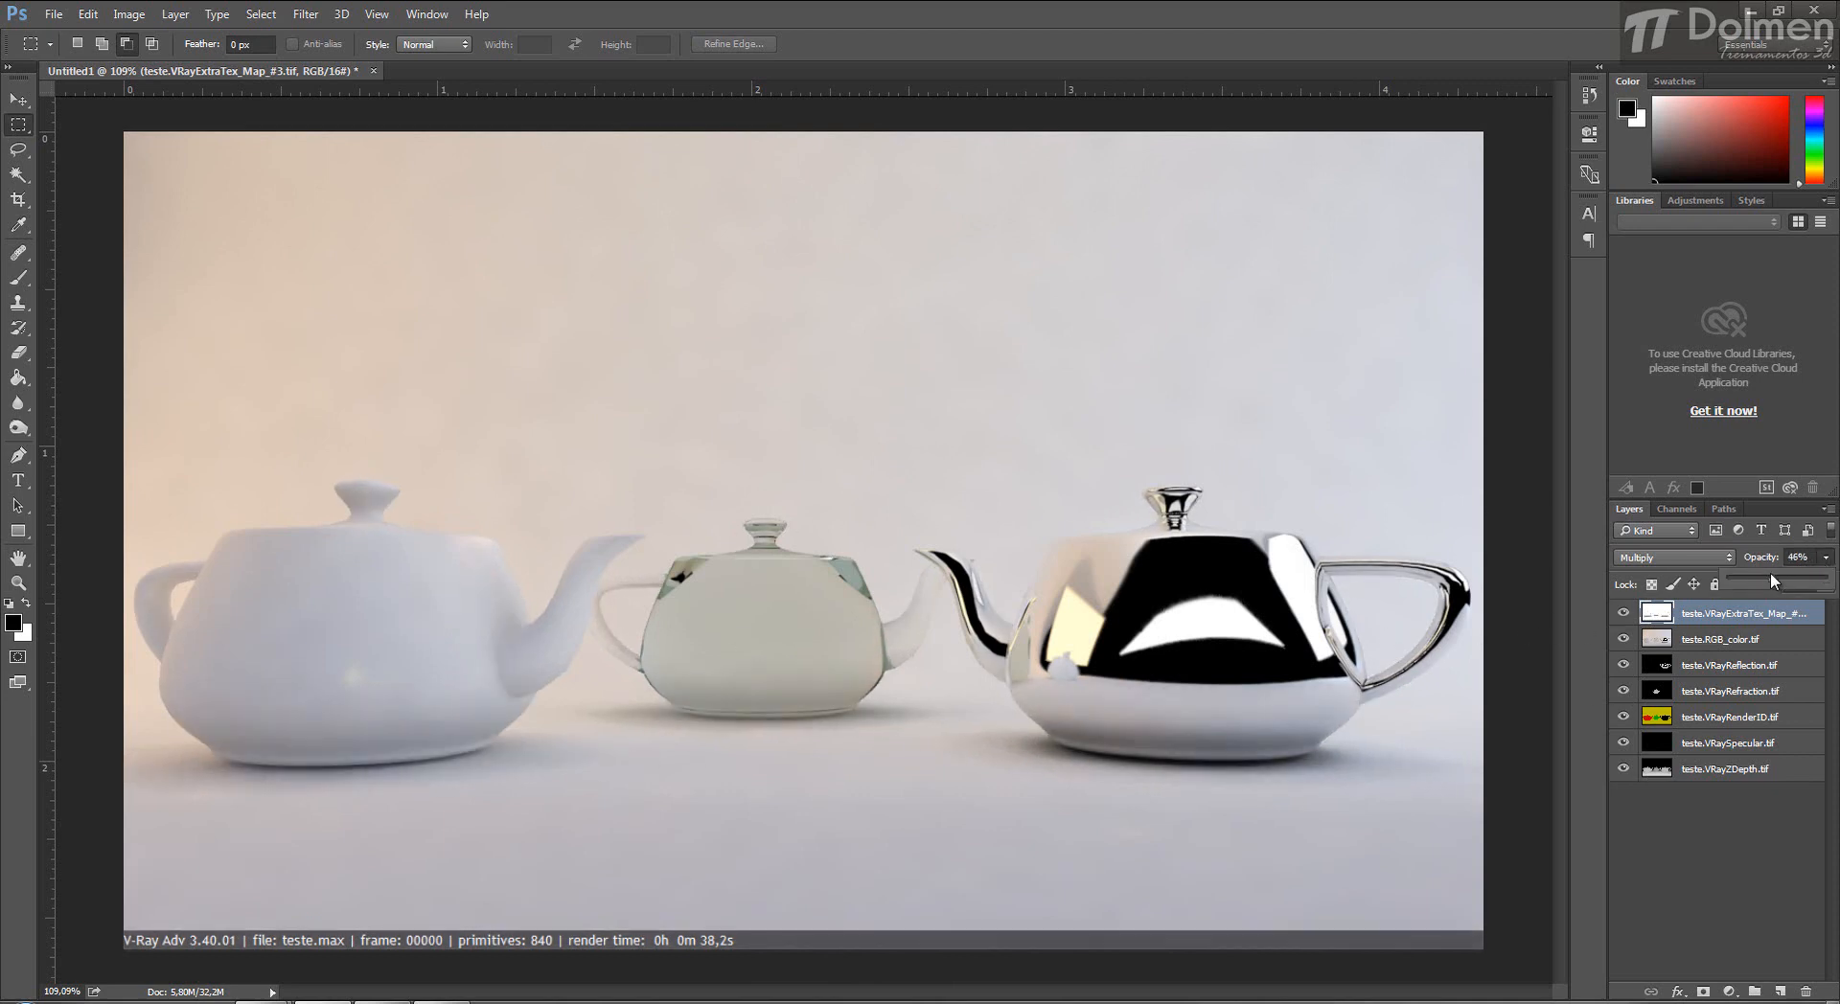
left_click(1621, 613)
left_click(1621, 613)
left_click(1621, 614)
left_click(1621, 614)
Set the VRayExtraTex_Map_#3 layer's opacity to 27%, check its effect and merge it down into RGB_color.
left_click(1822, 558)
left_click_drag(1753, 581, 1761, 582)
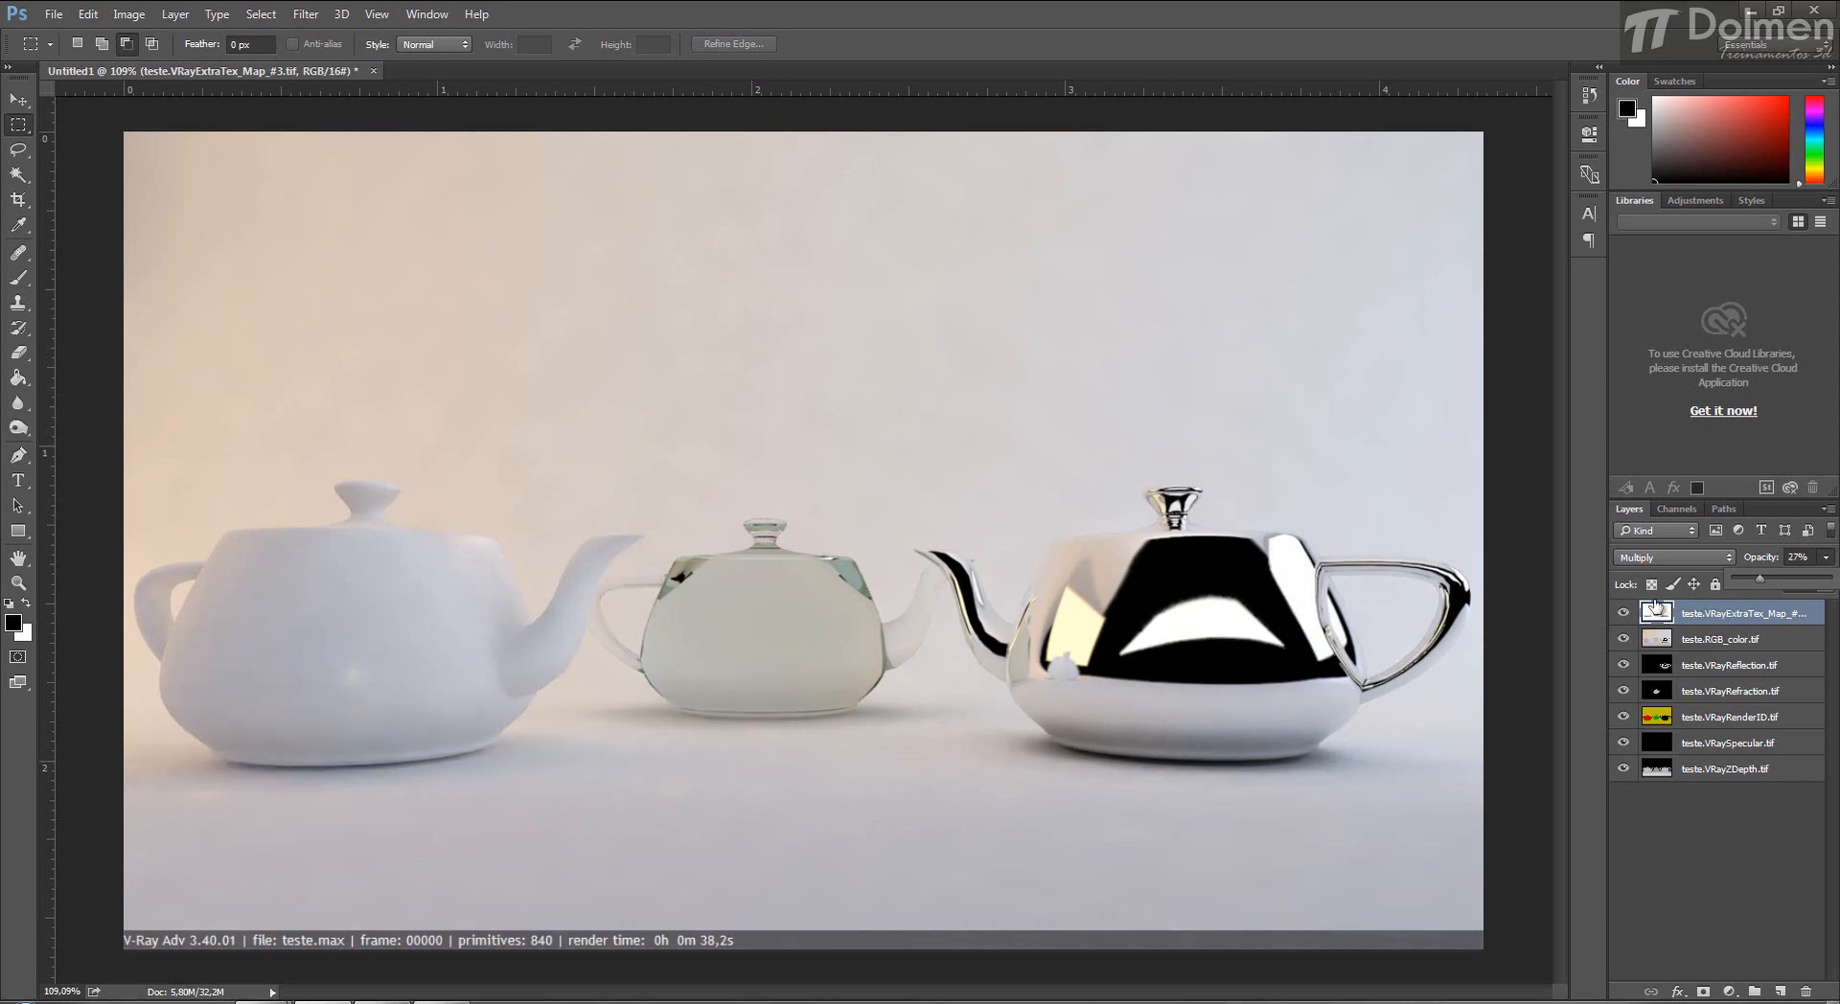
left_click(1624, 614)
left_click(1625, 614)
left_click(1626, 614)
left_click(1626, 615)
right_click(1784, 609)
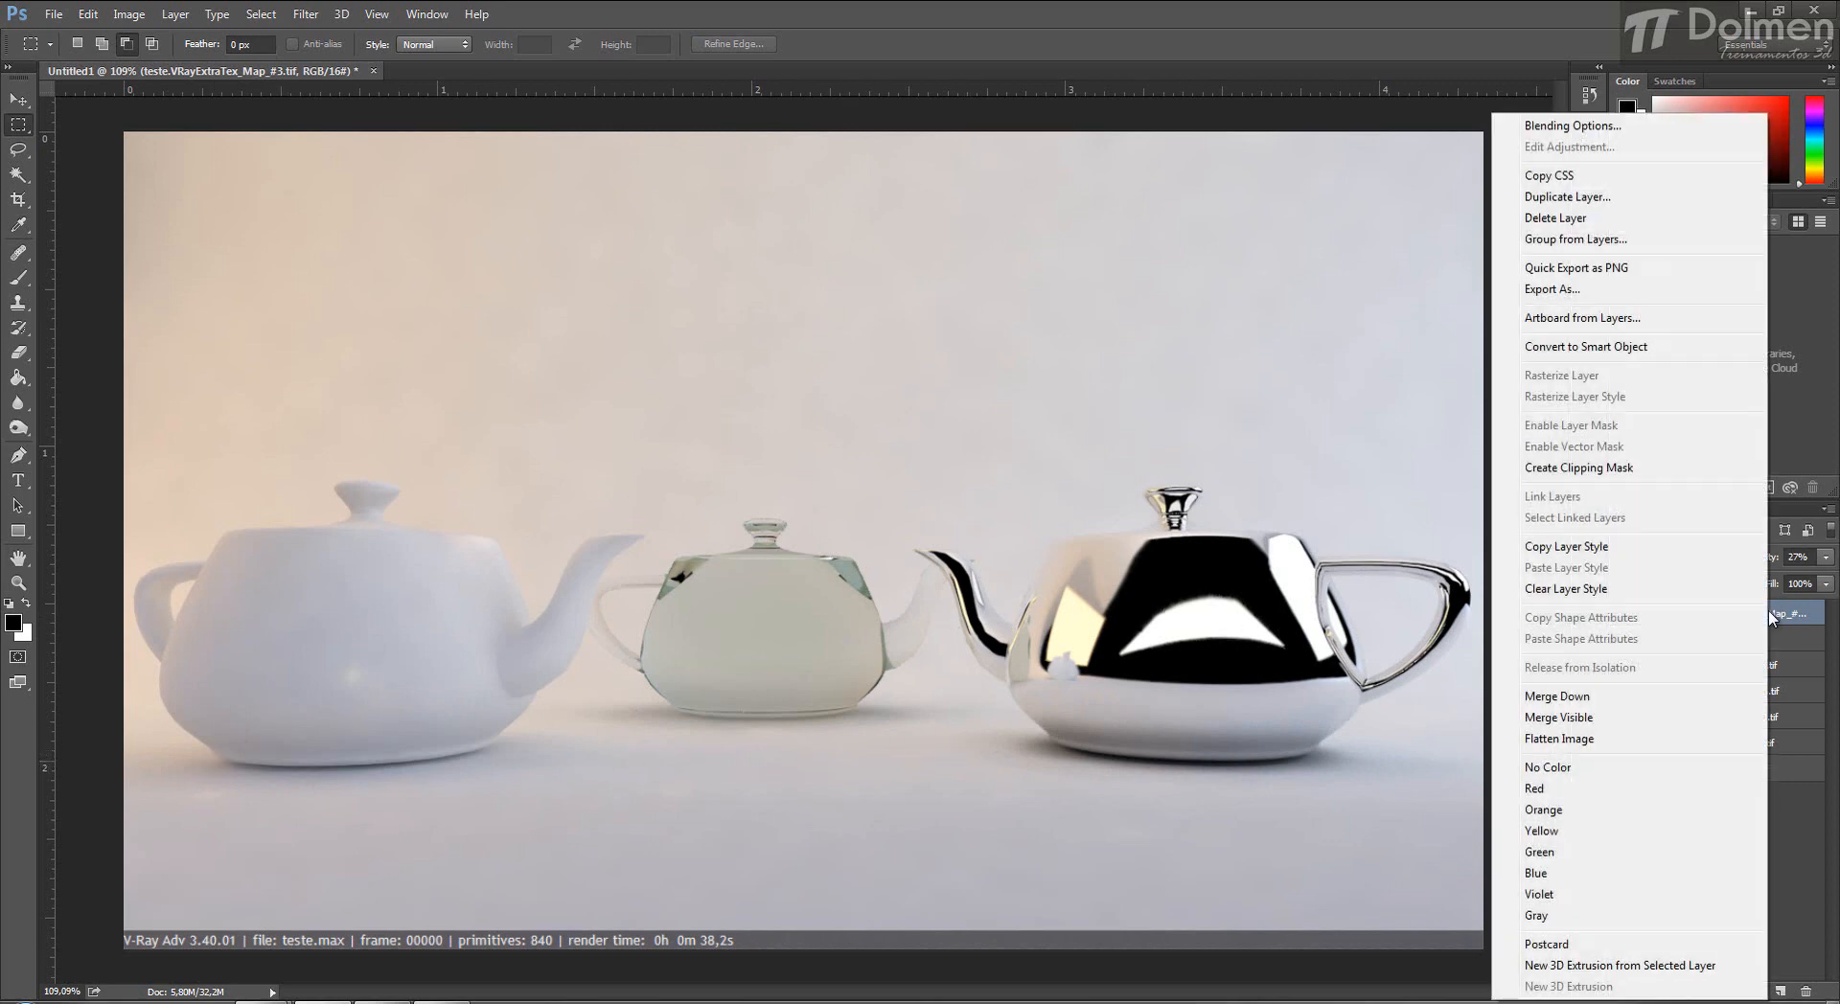
left_click(1650, 697)
Move the VRayReflection layer above RGB_color and set its blend mode to Screen.
left_click_drag(1719, 642, 1748, 609)
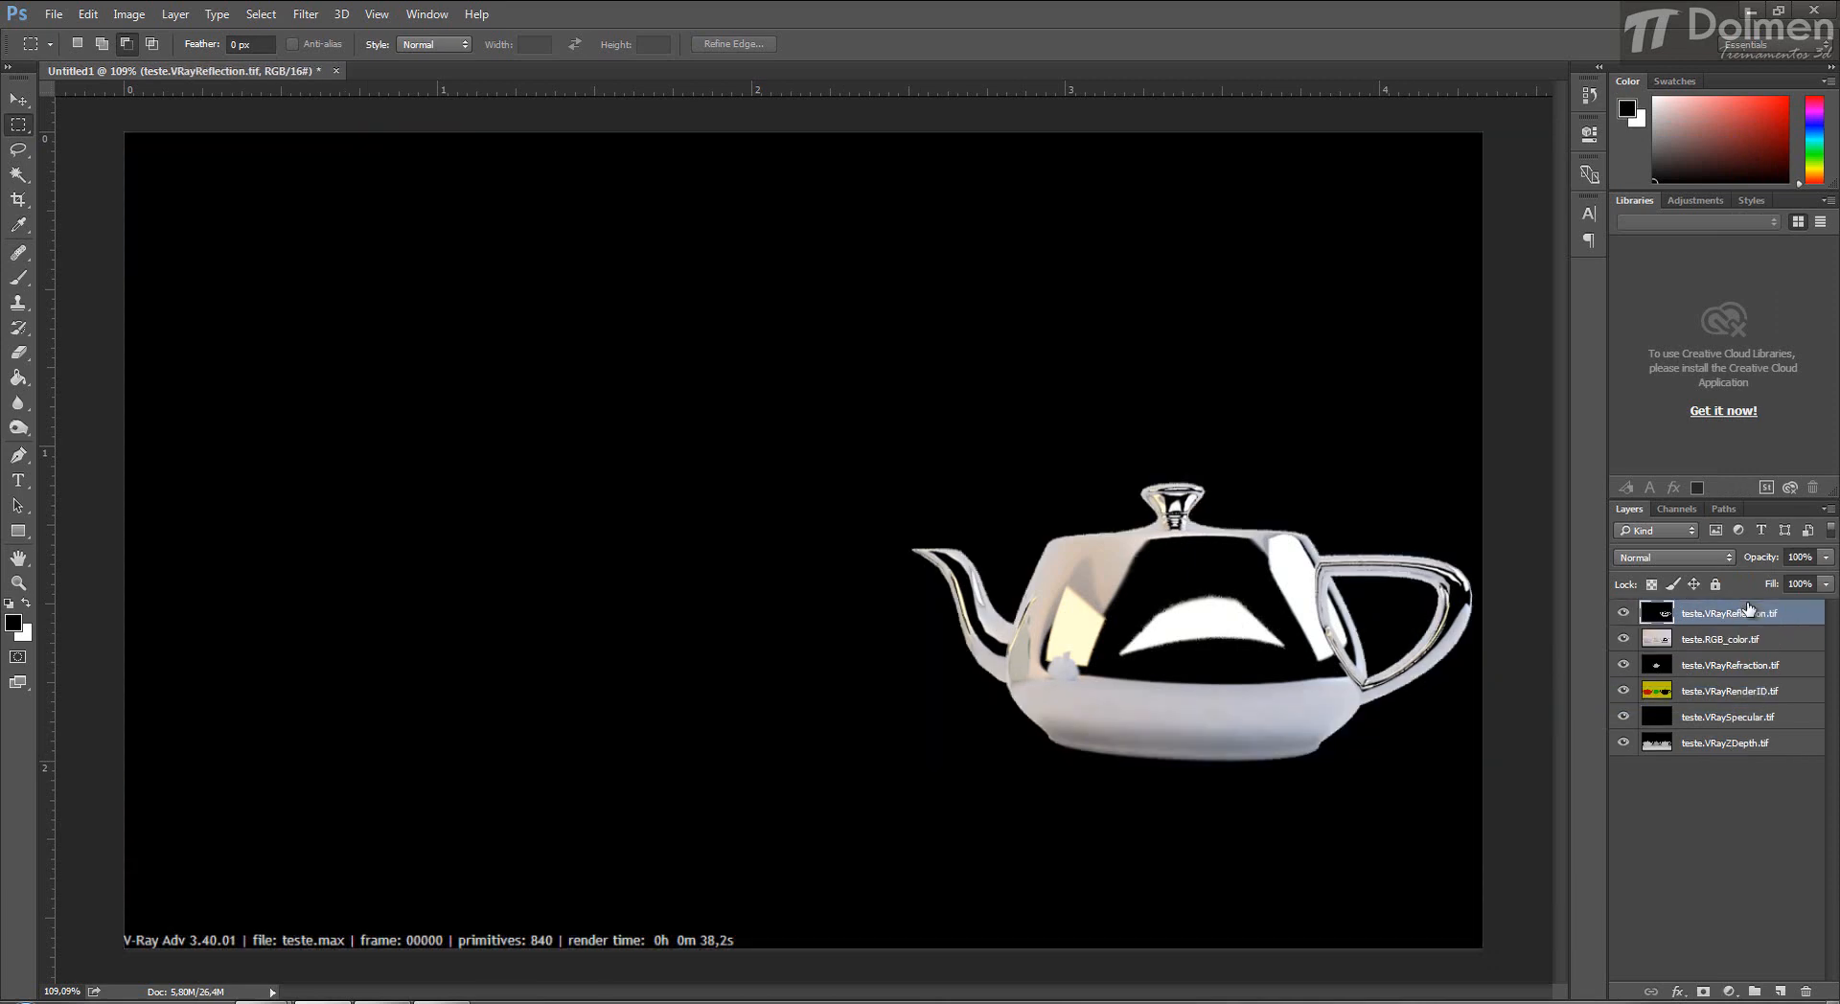
left_click(1700, 556)
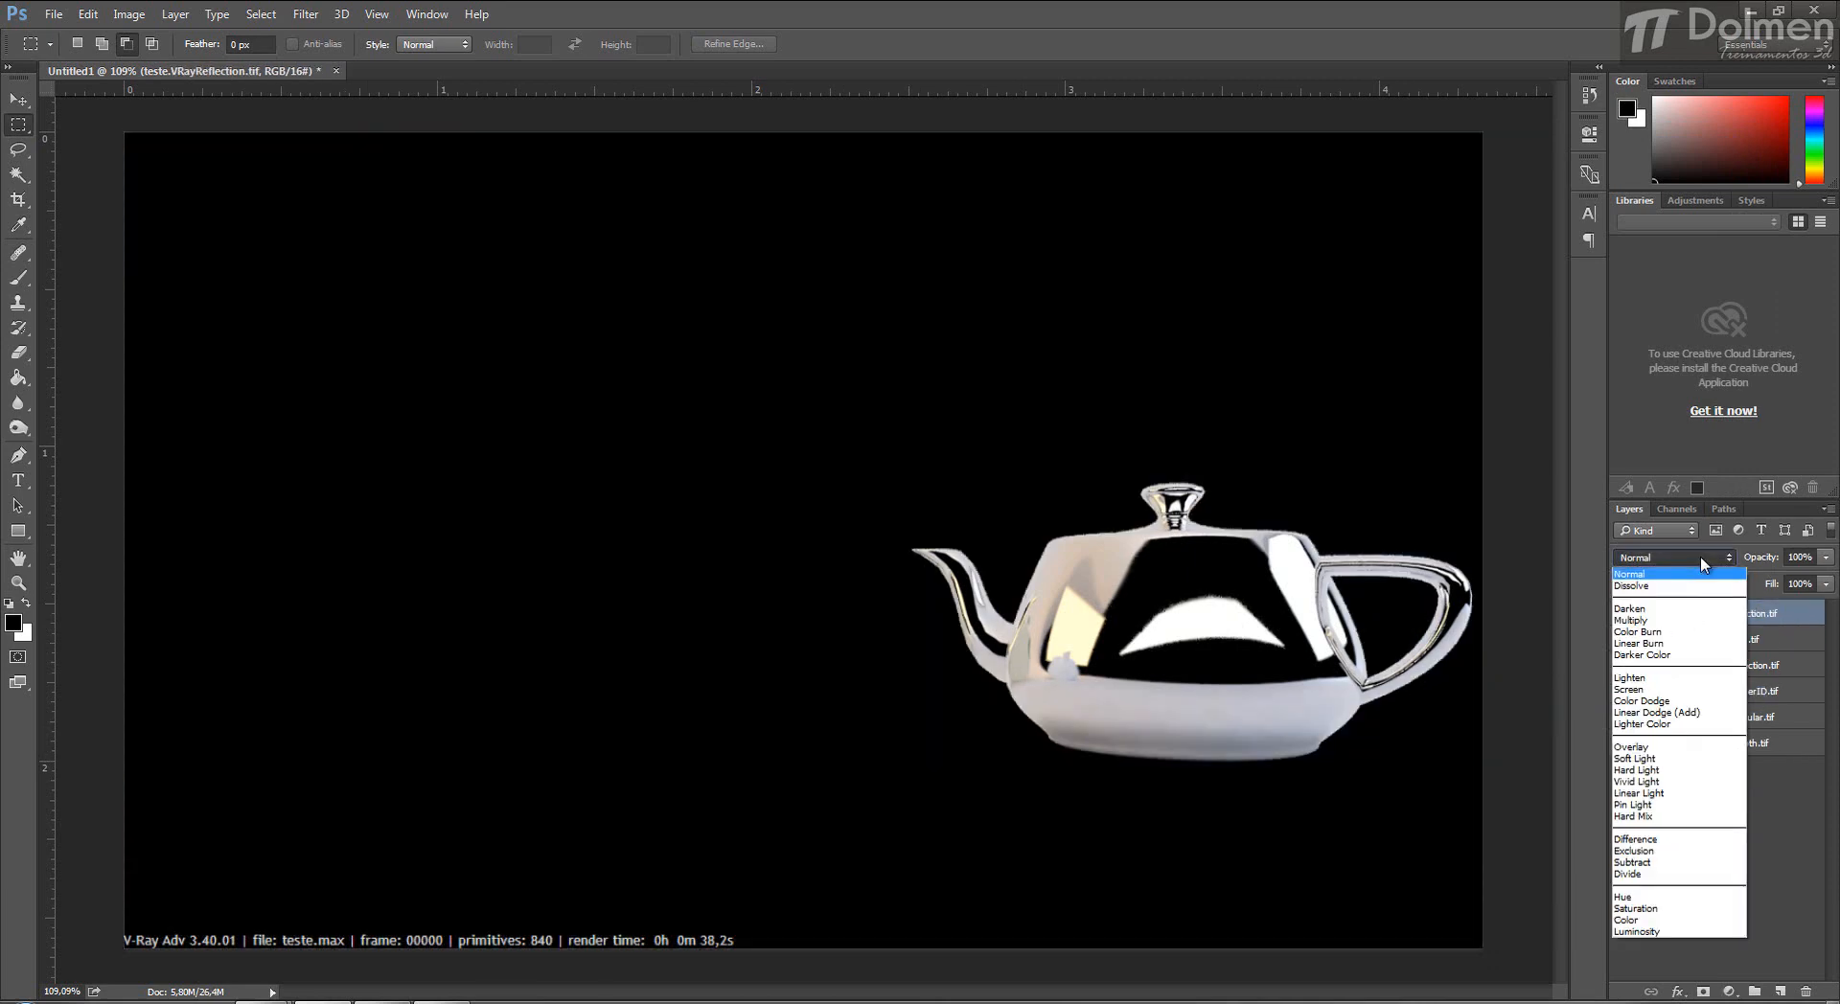
left_click(1661, 690)
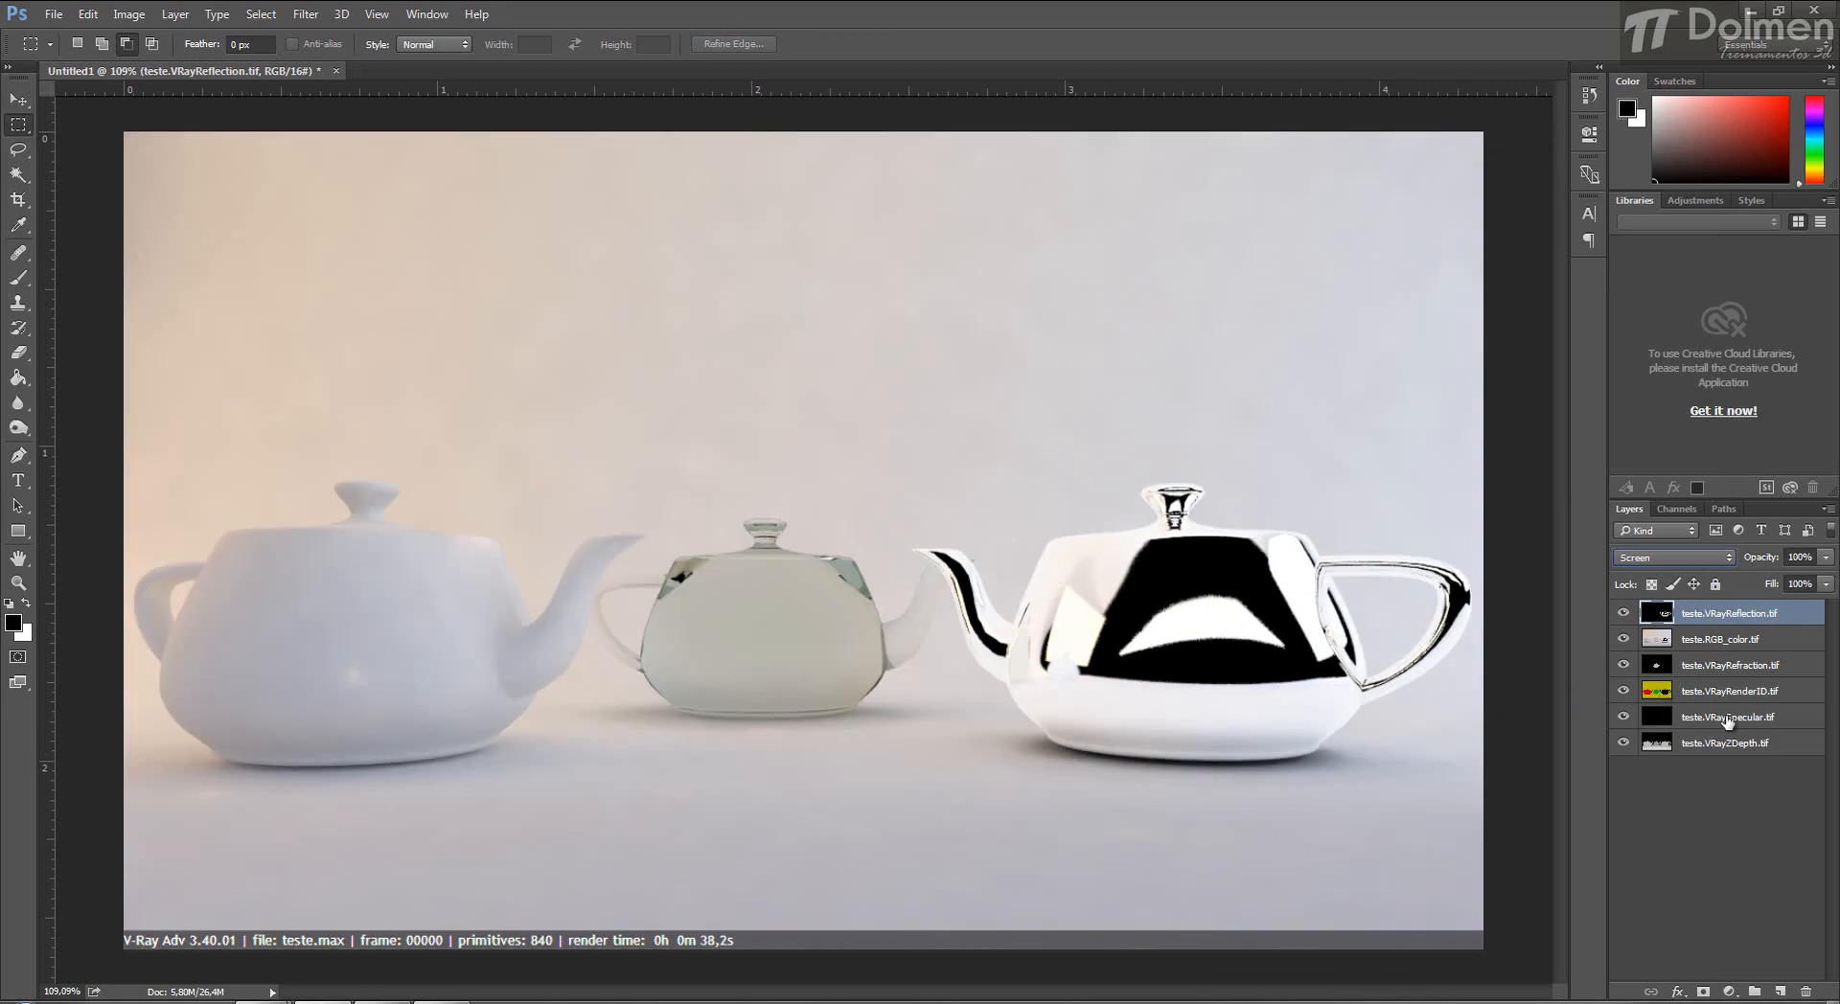
Add a Levels adjustment clipped to the VRayReflection layer and raise its black input level to 222.
left_click(1729, 991)
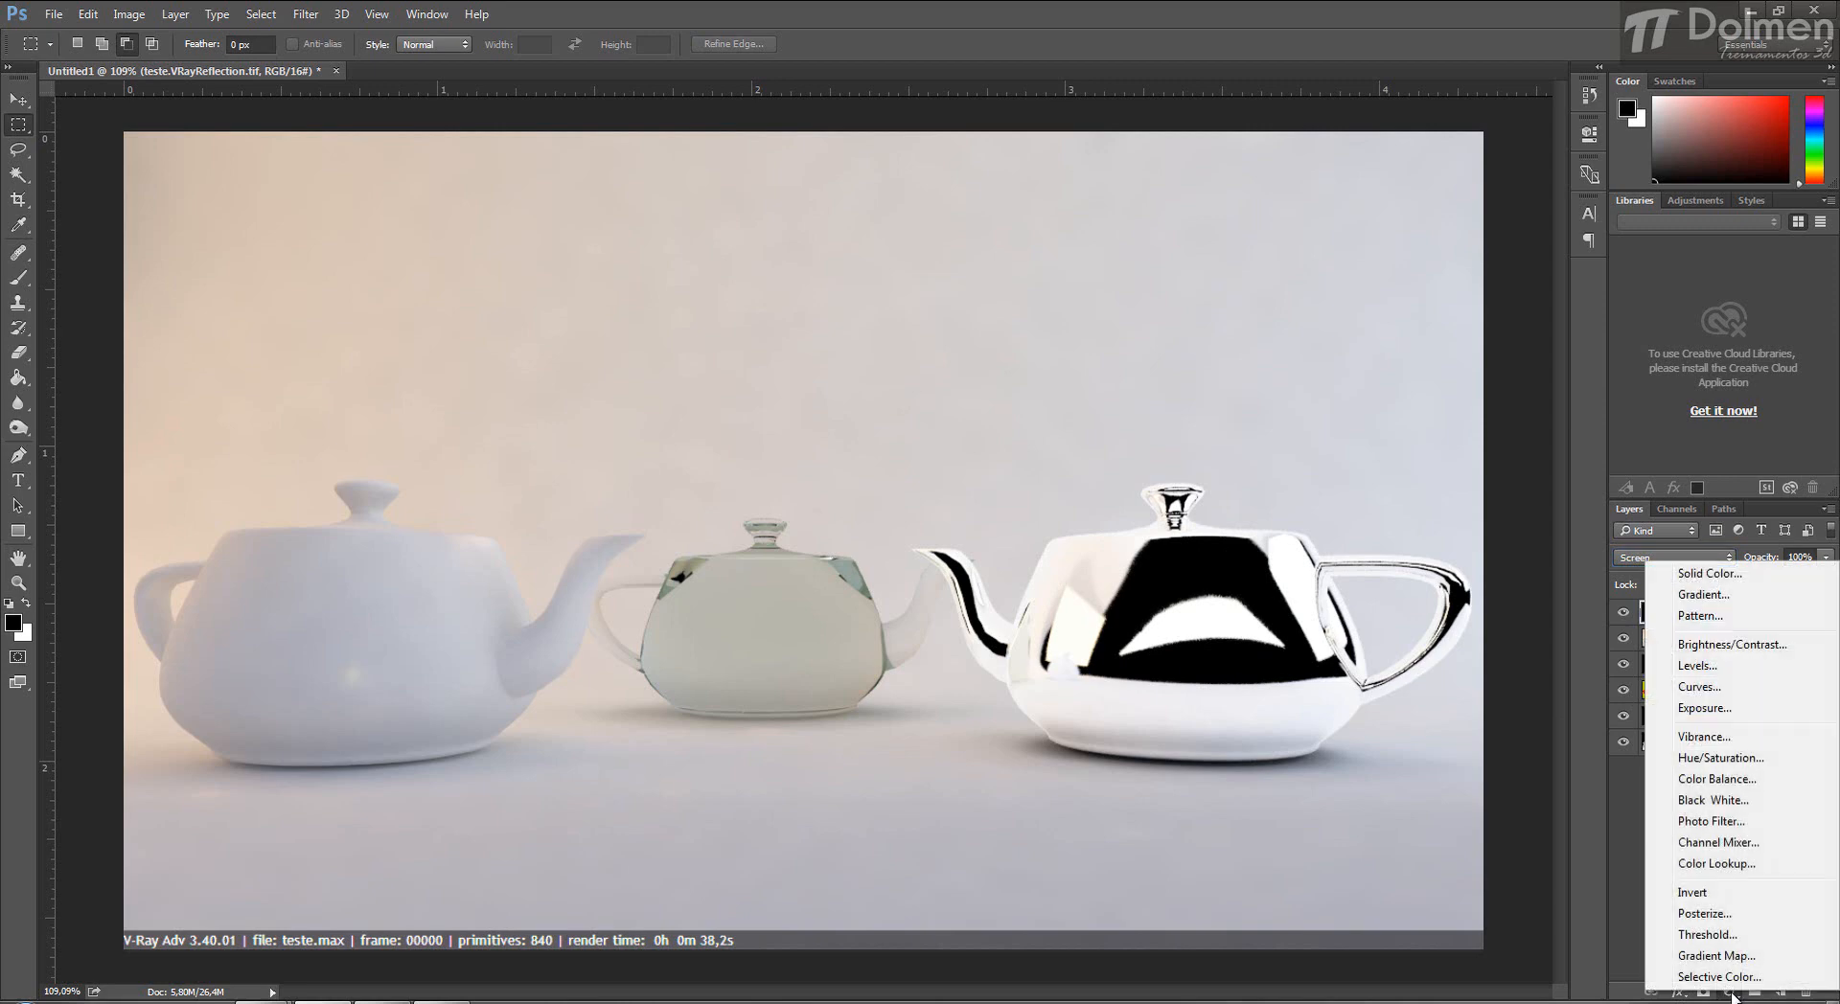
left_click(1694, 666)
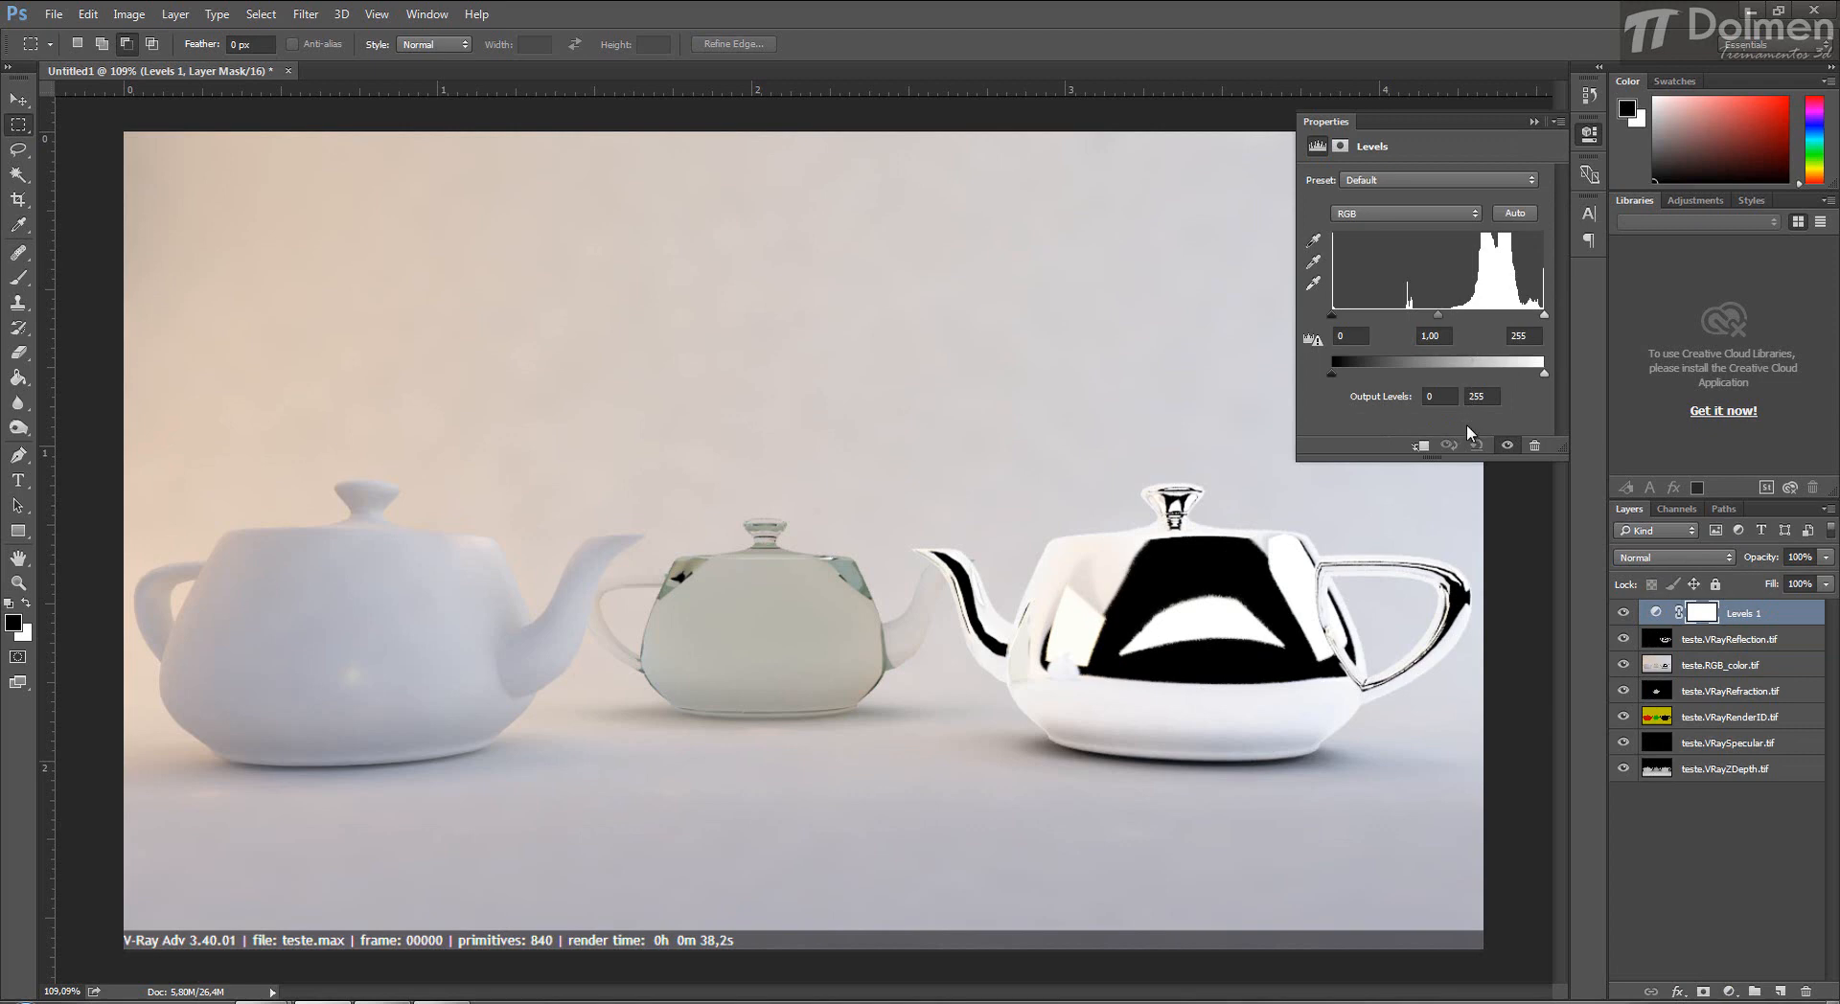
left_click(1419, 446)
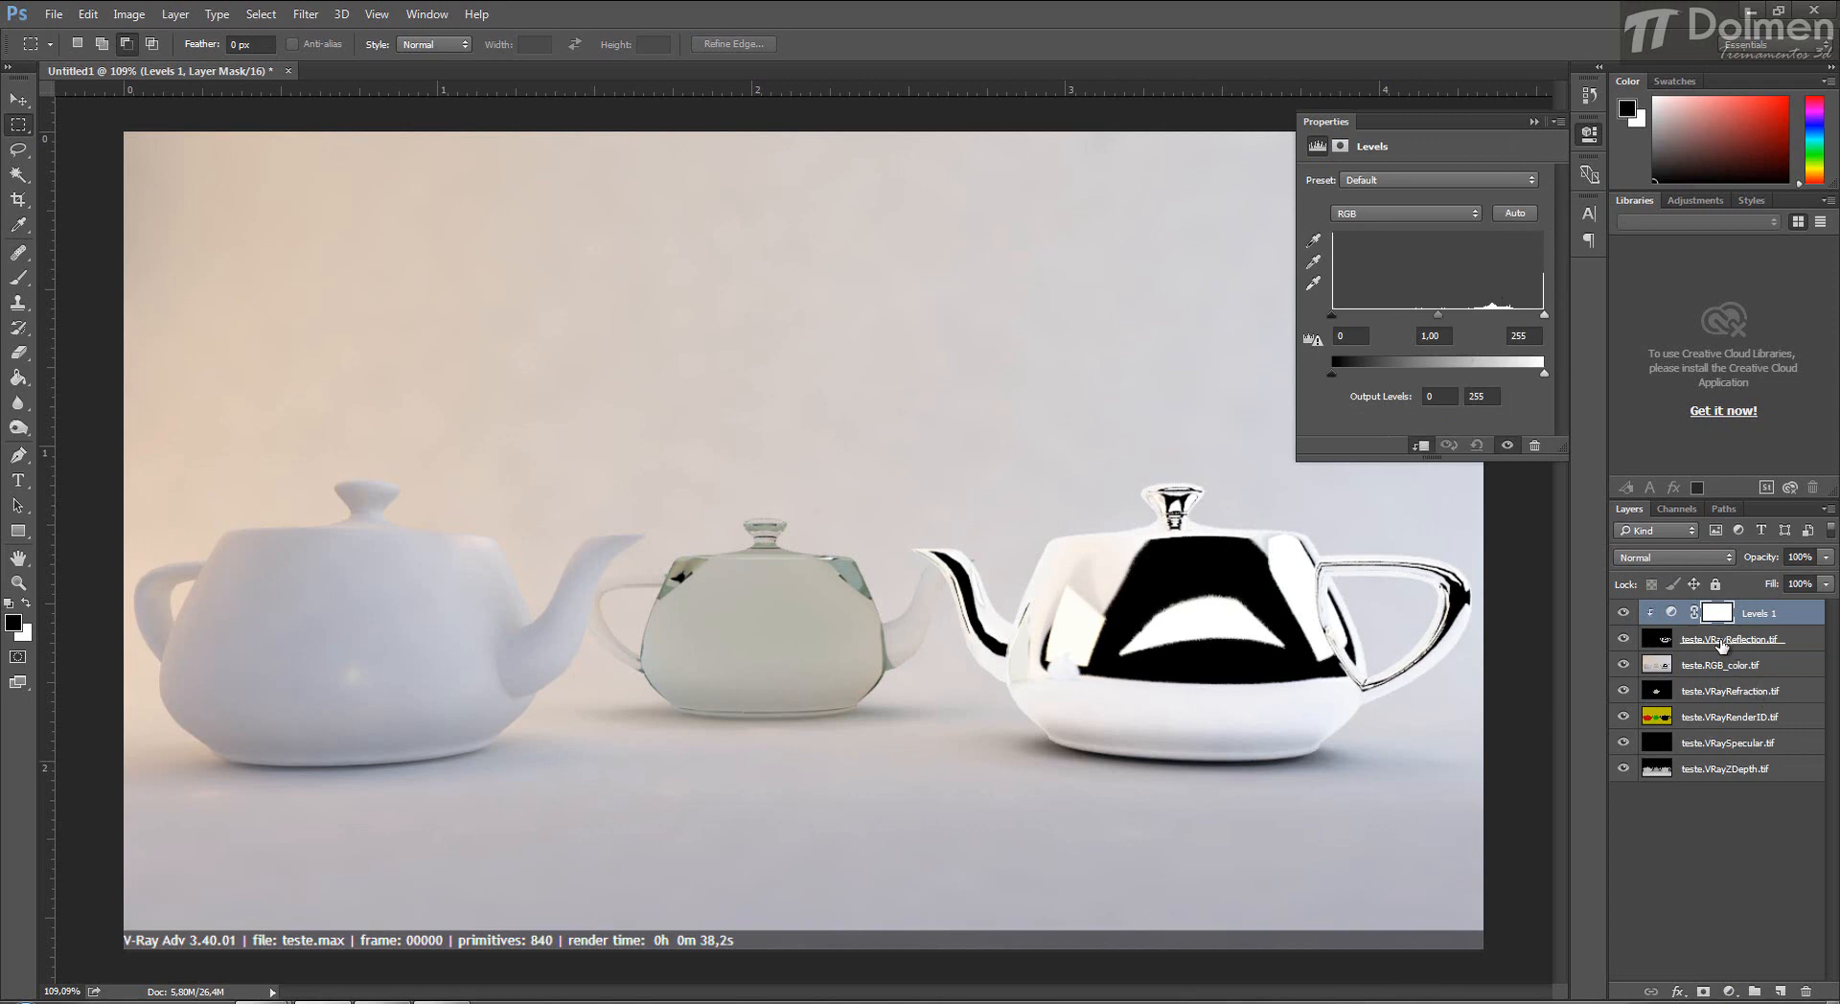
left_click_drag(1332, 317, 1515, 320)
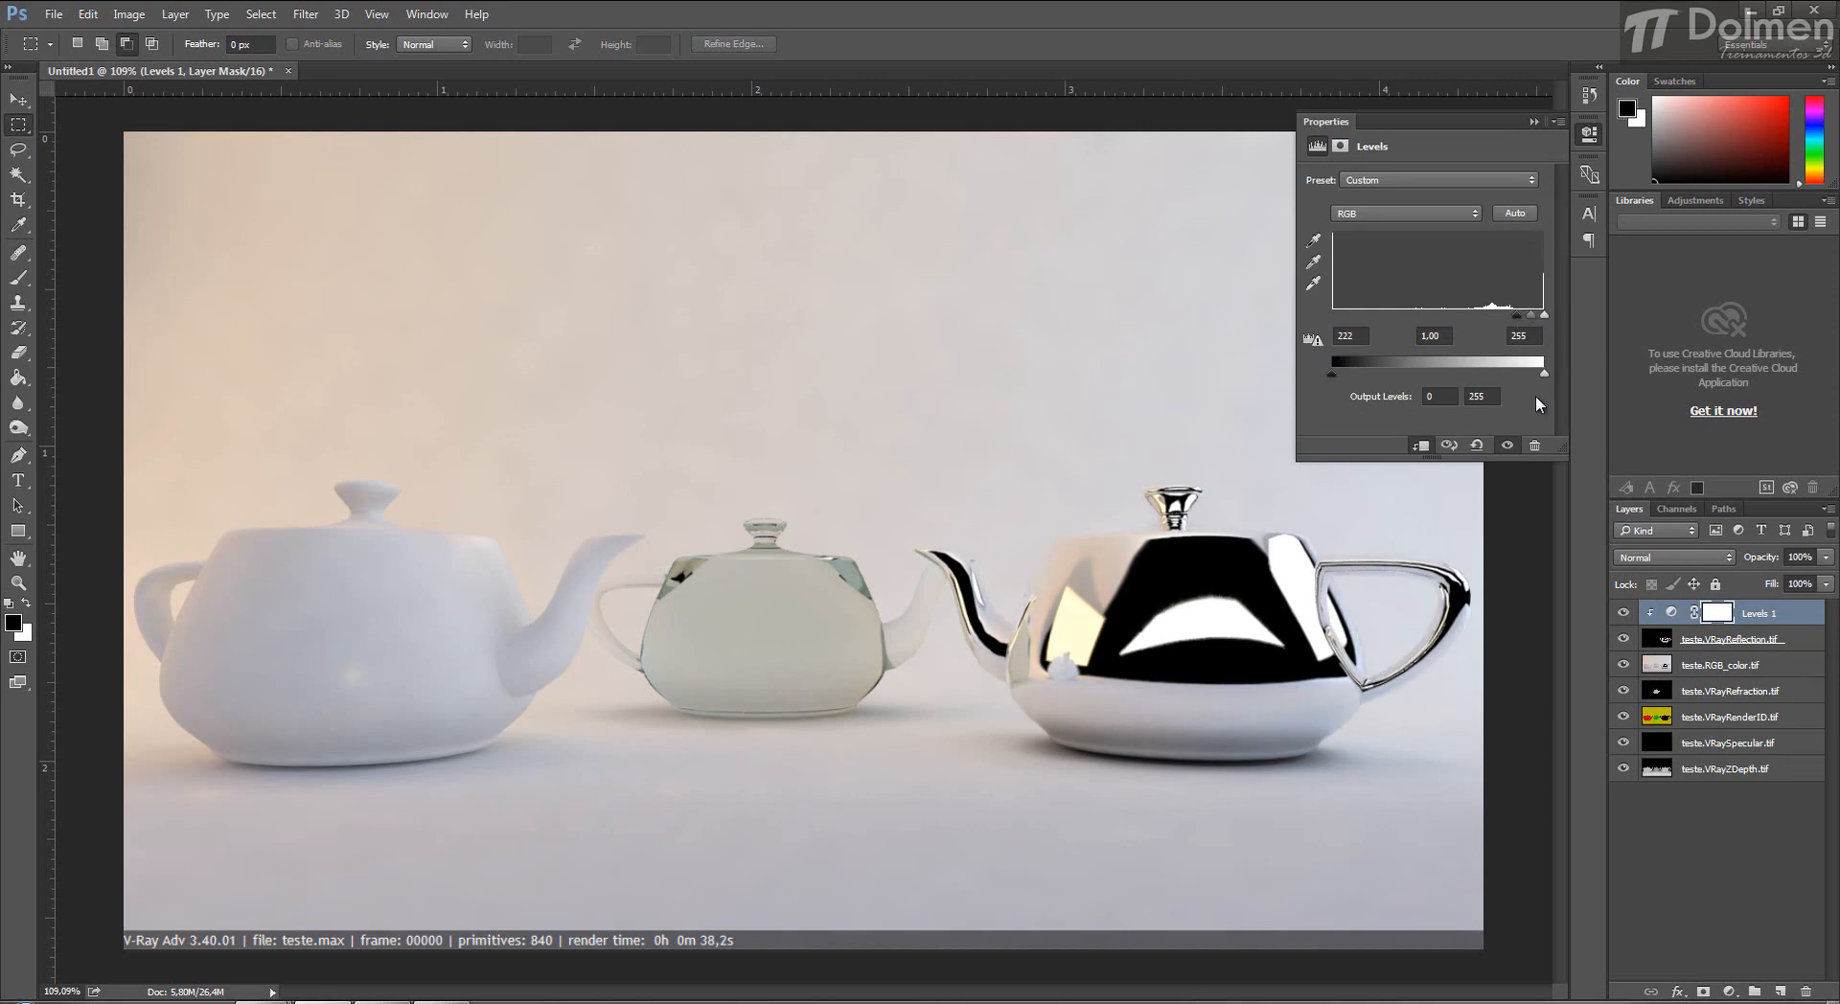
left_click(1532, 120)
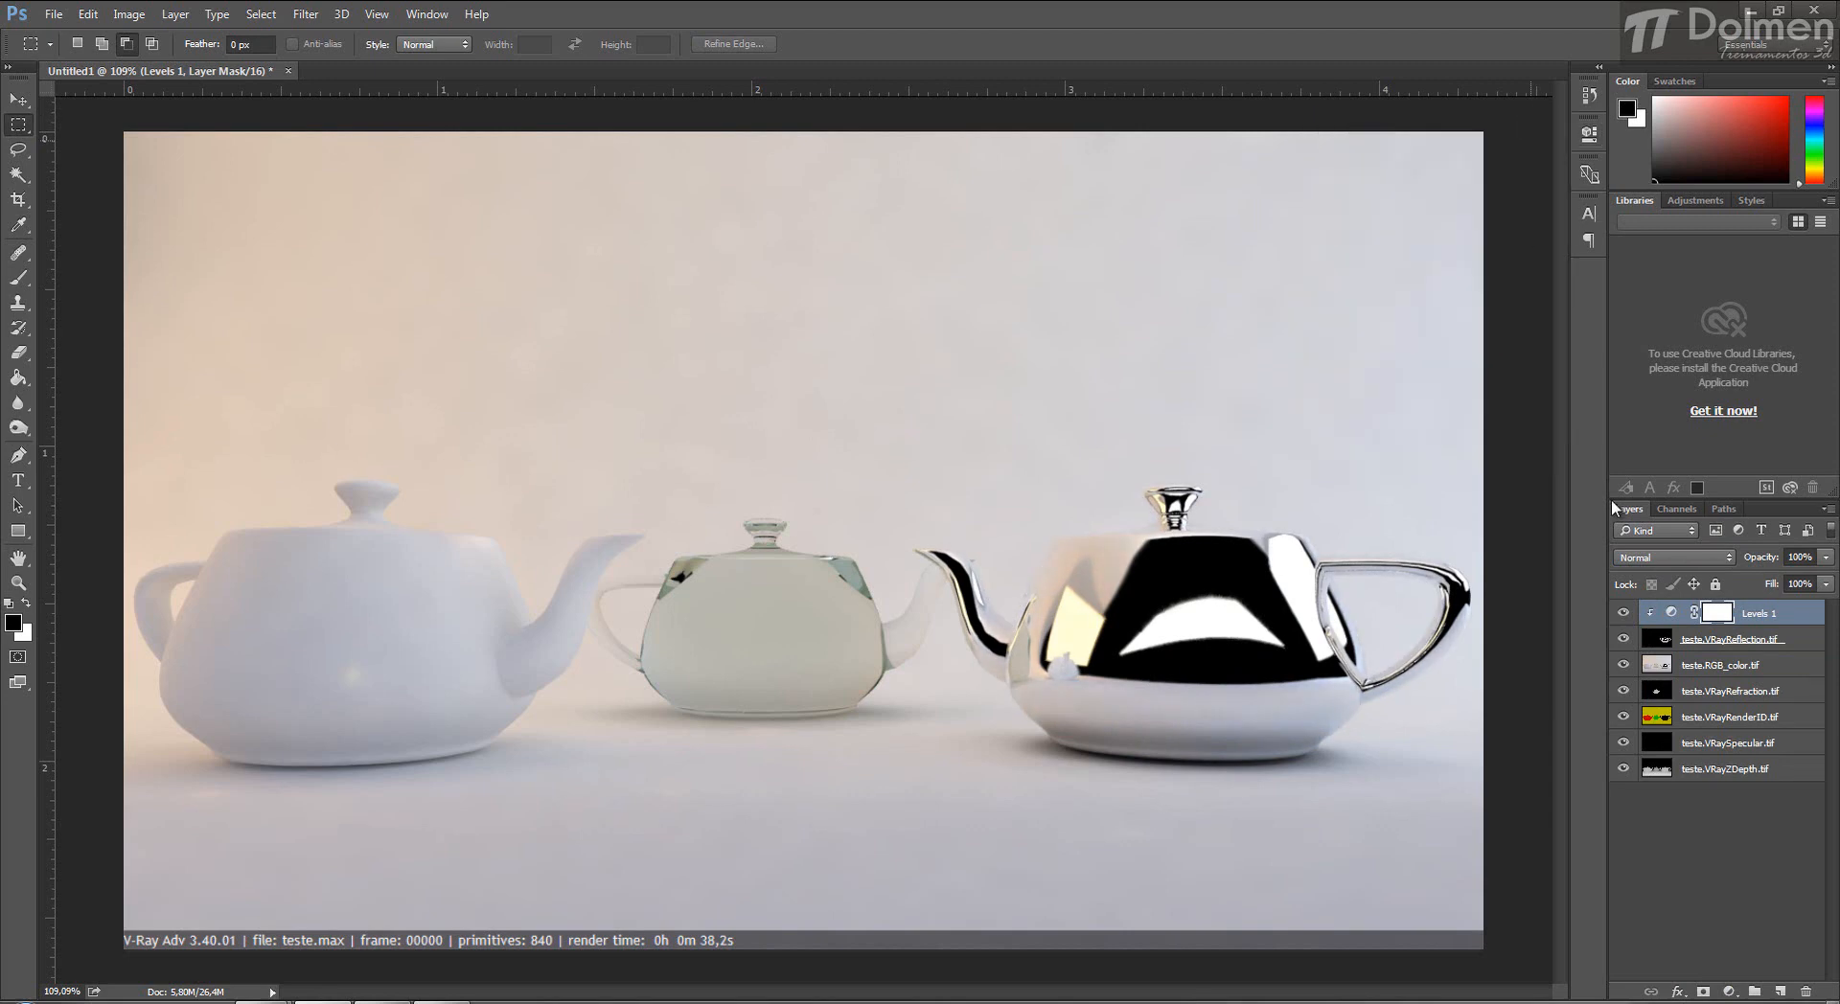
Check the Levels adjustment's effect and merge it down into the VRayReflection layer.
left_click(1622, 612)
left_click(1623, 612)
right_click(1768, 614)
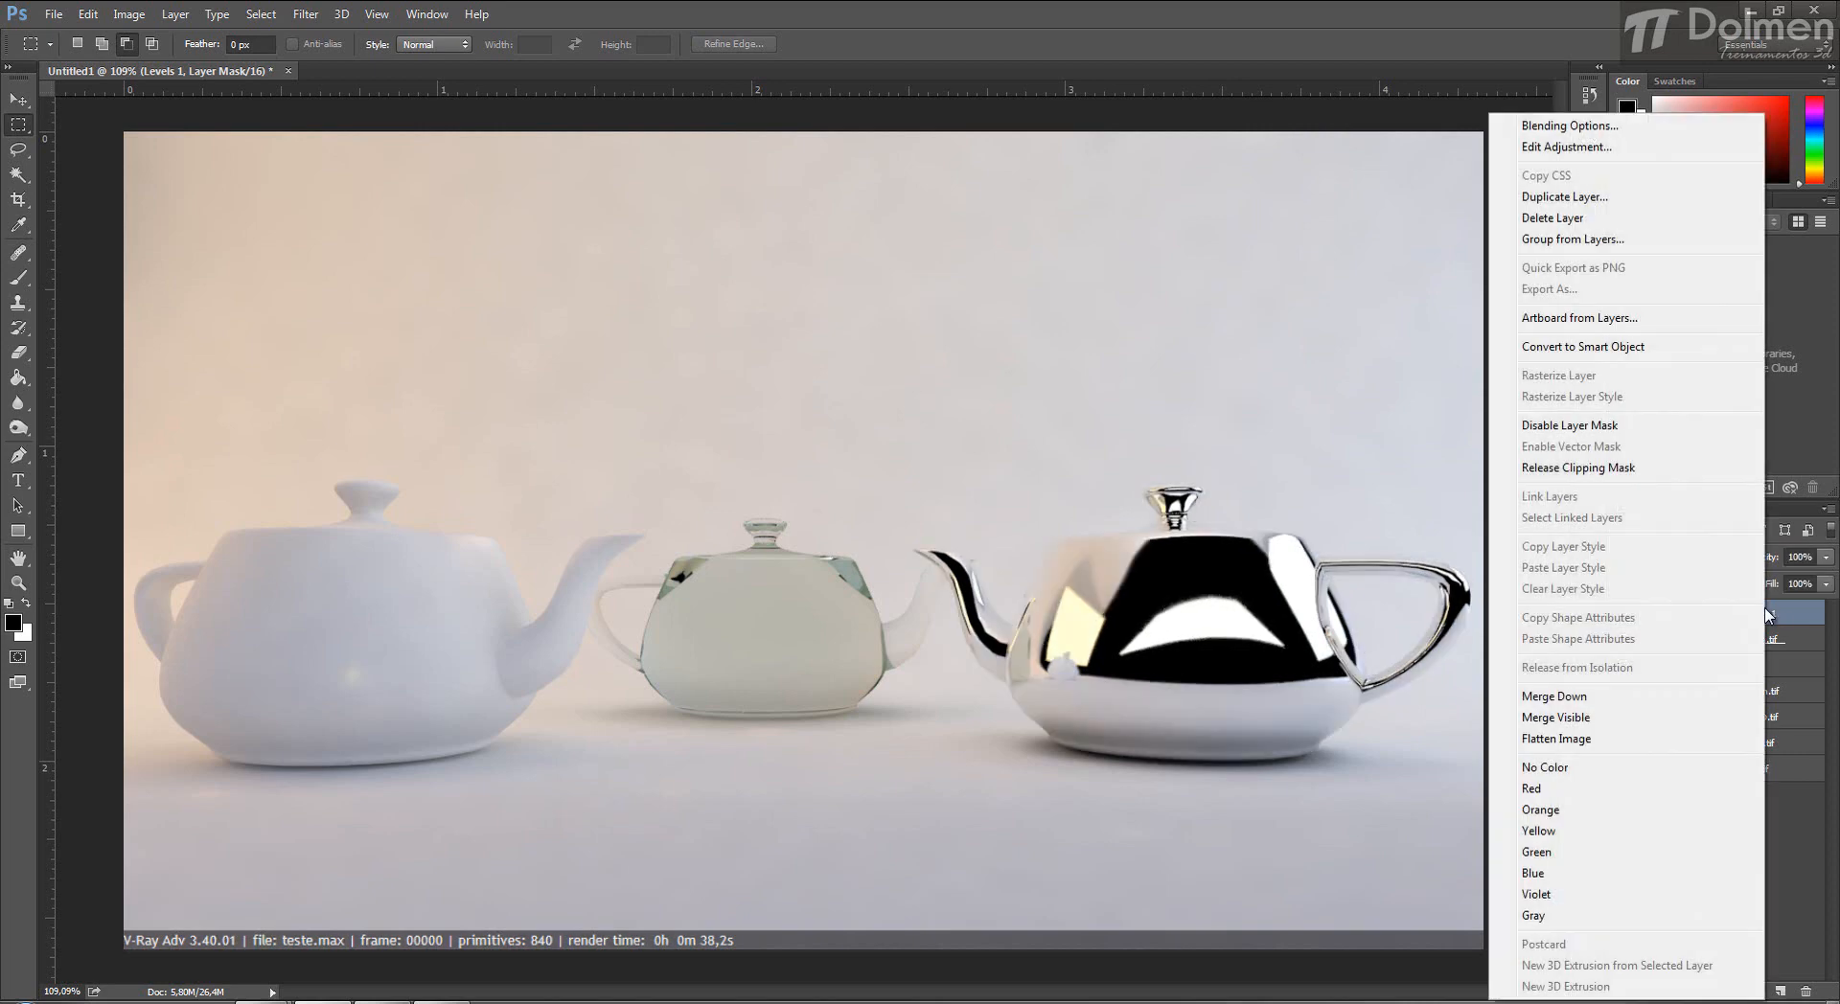
left_click(1547, 697)
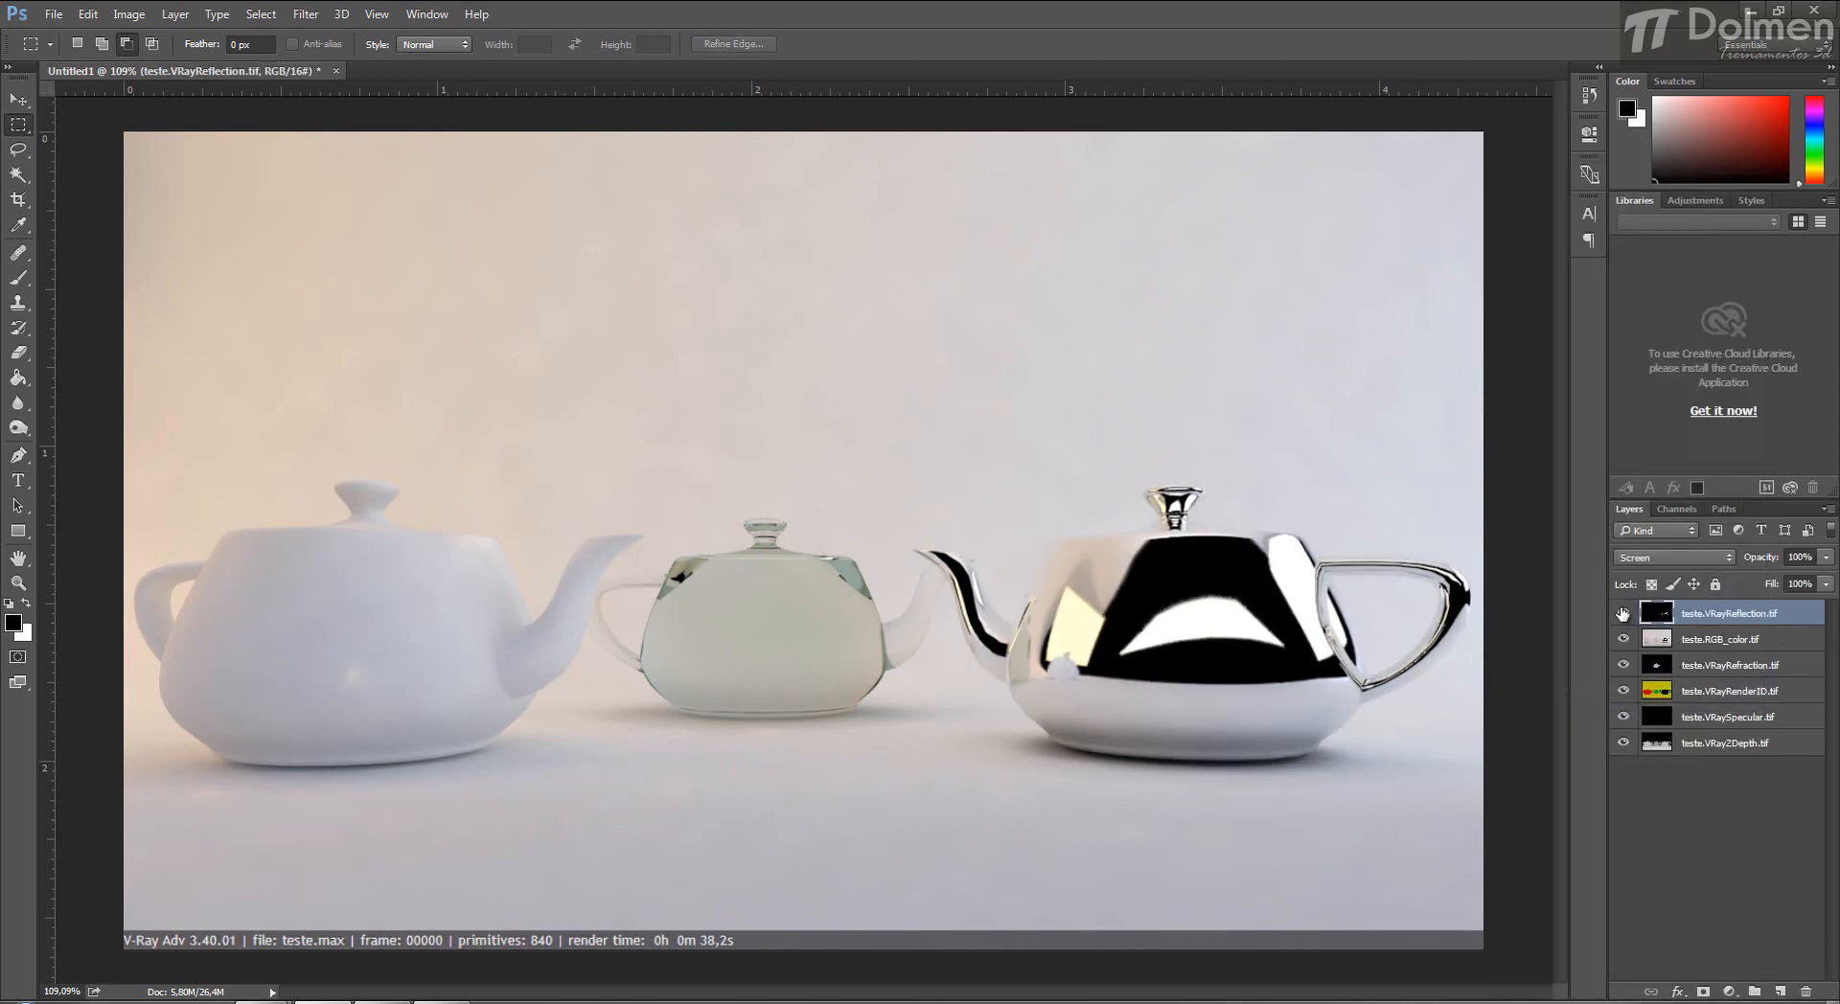
Check the VRayReflection layer's effect and merge it down into RGB_color.
left_click(1622, 613)
left_click(1624, 615)
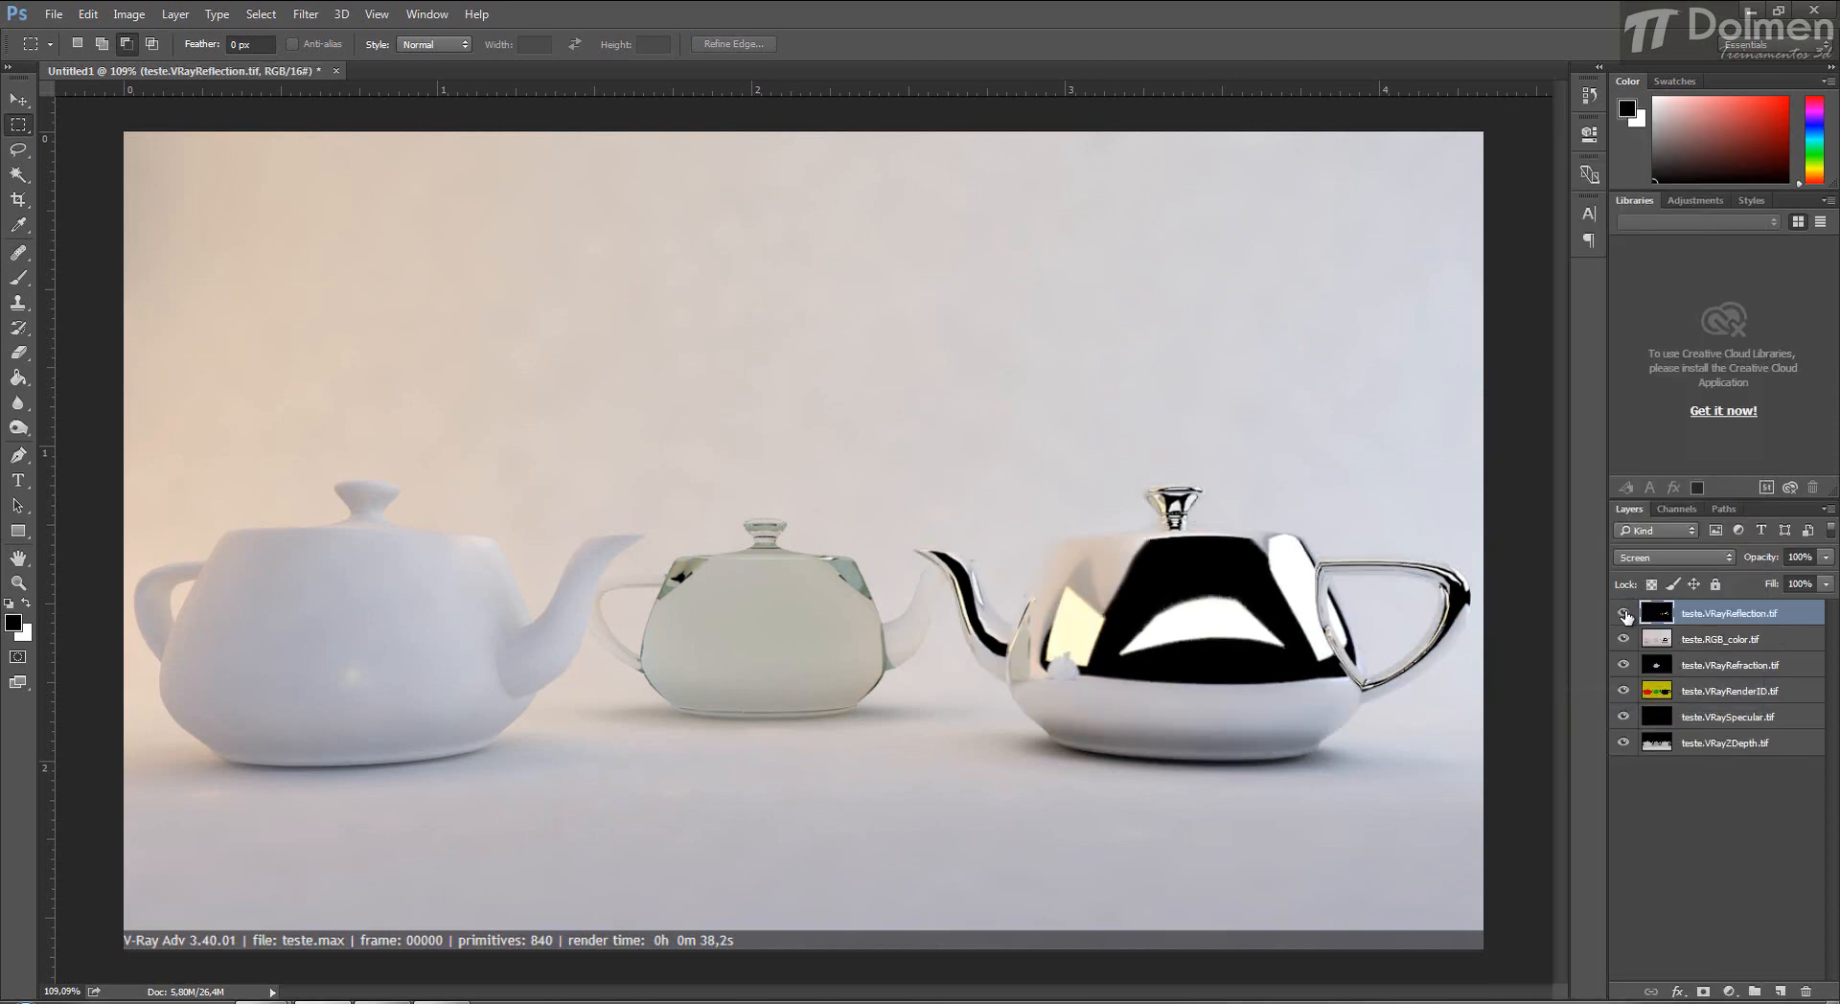
right_click(1772, 614)
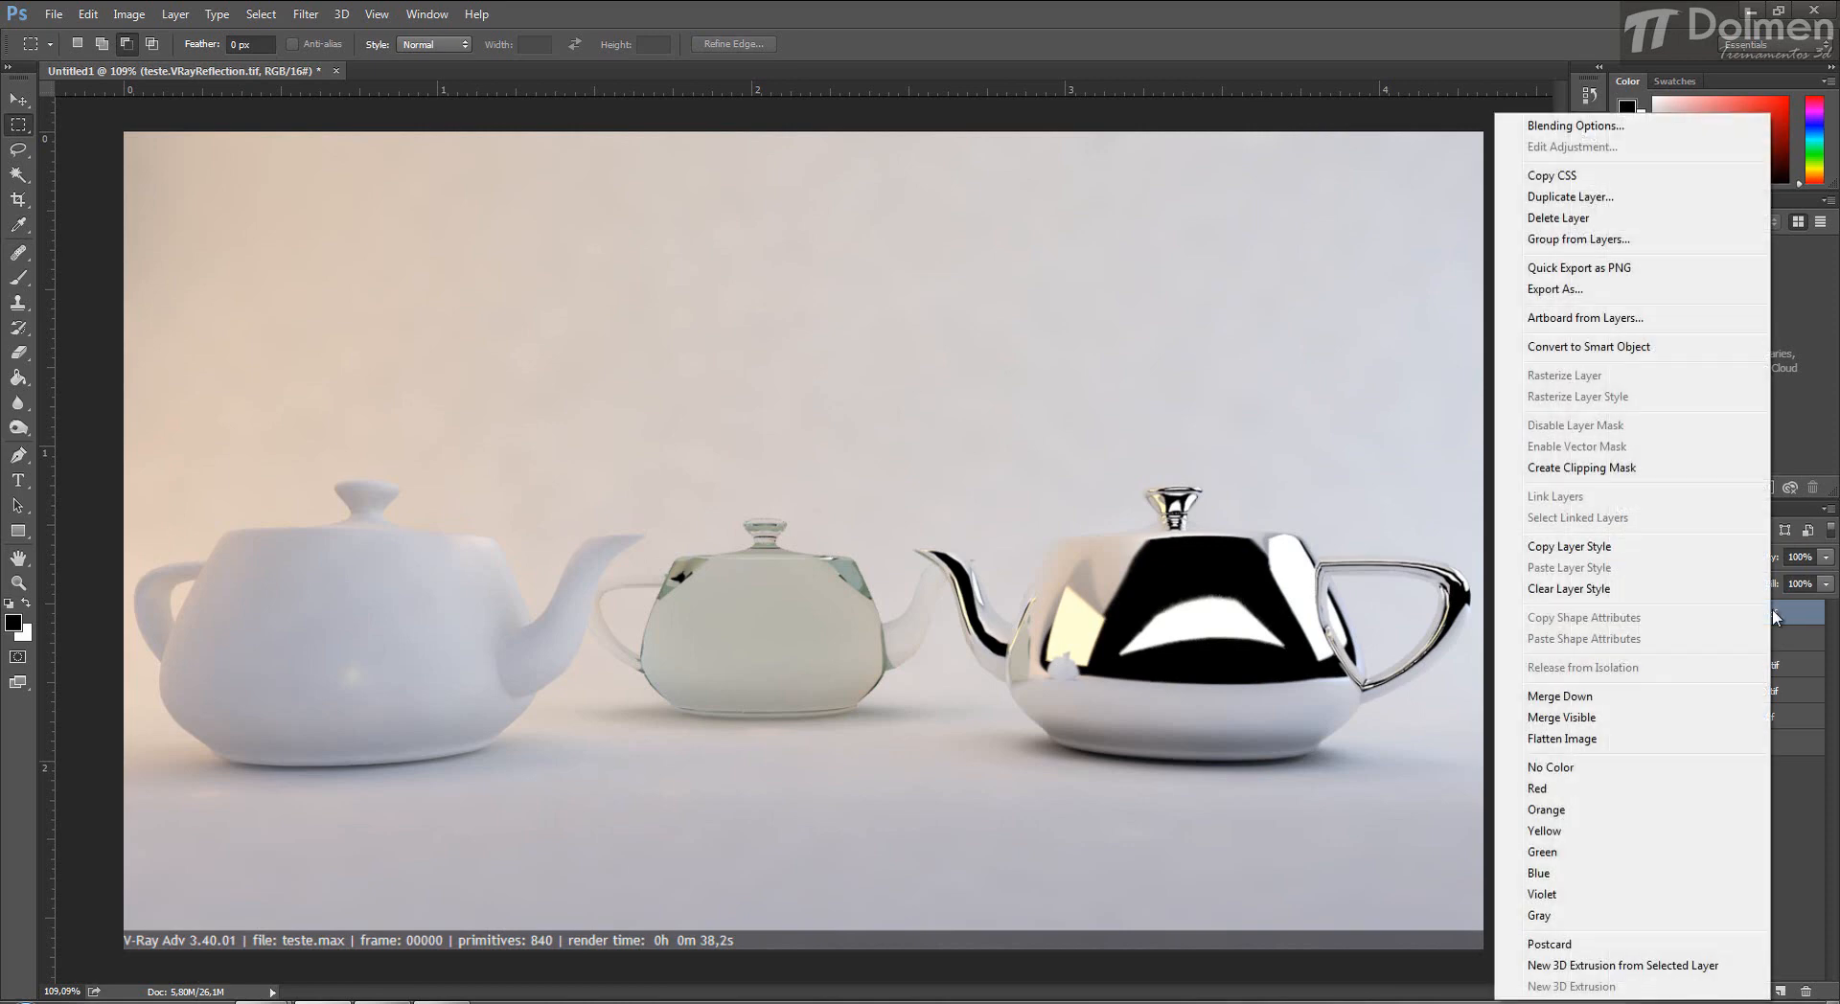
left_click(1577, 697)
Move the VRayRefraction layer above RGB_color and set its blend mode to Screen.
mouse_move(1676, 644)
left_mouse_down()
mouse_move(1699, 611)
mouse_move(1676, 617)
left_mouse_up()
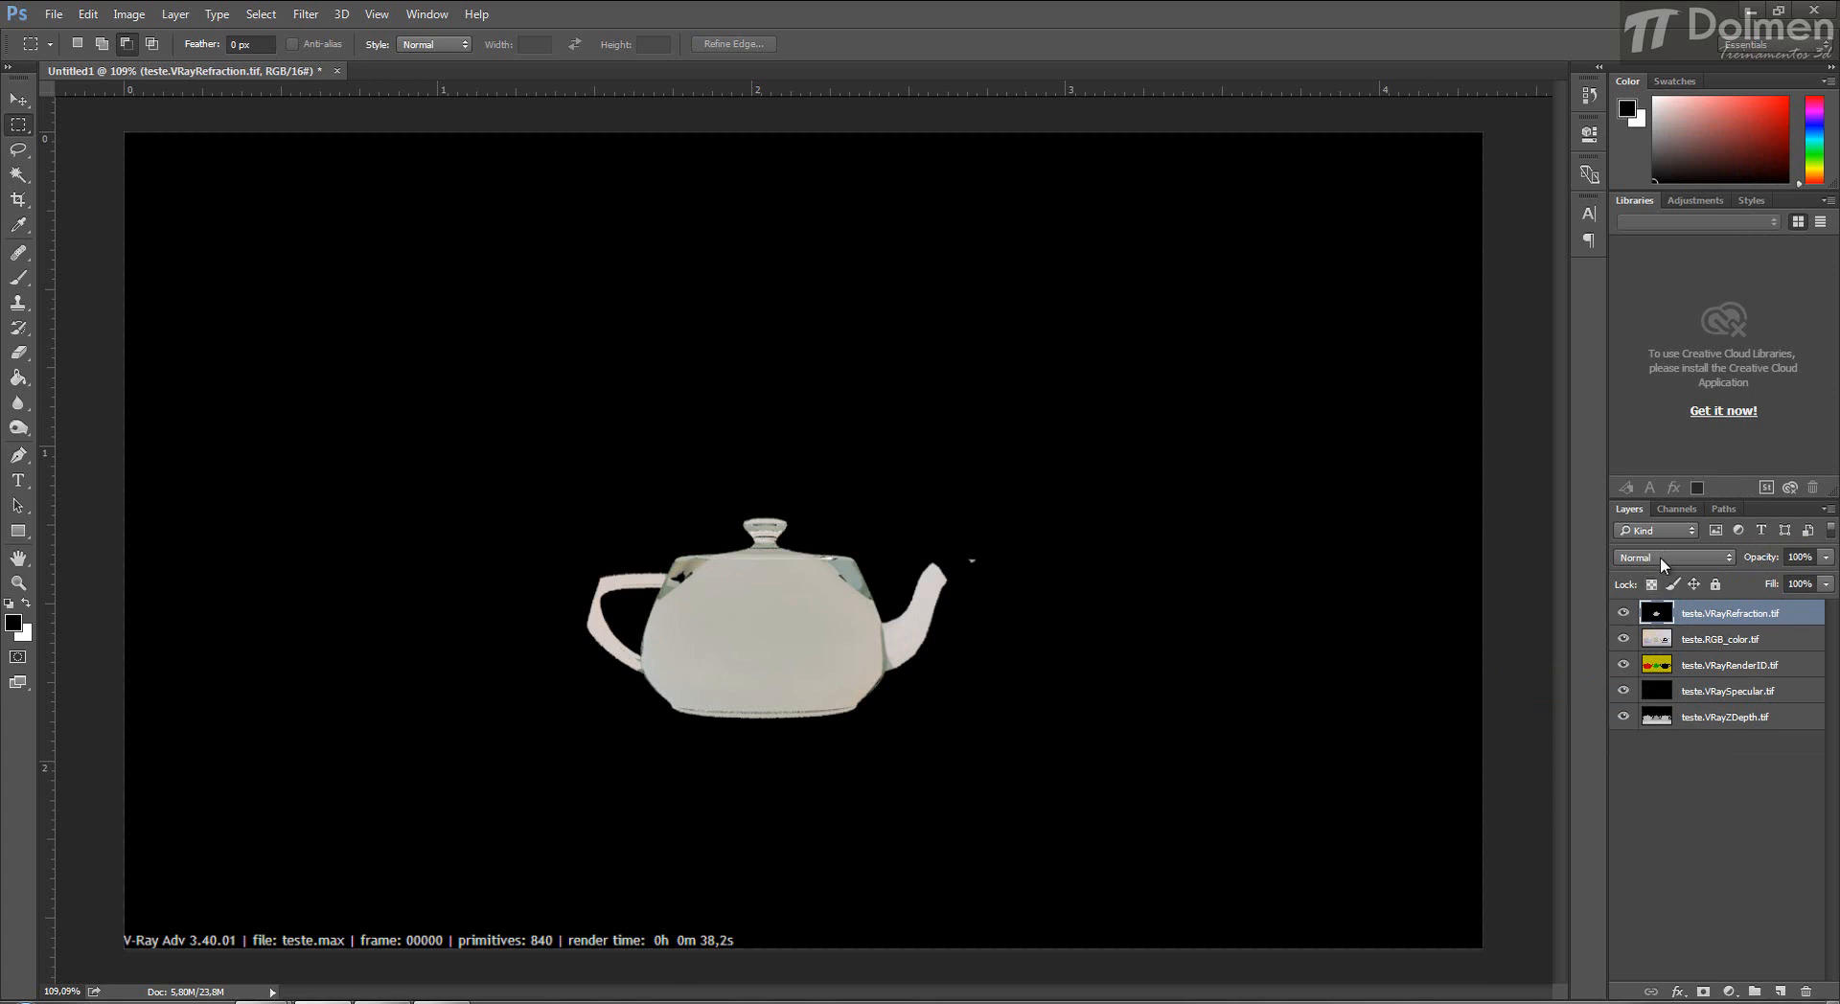
left_click(1730, 993)
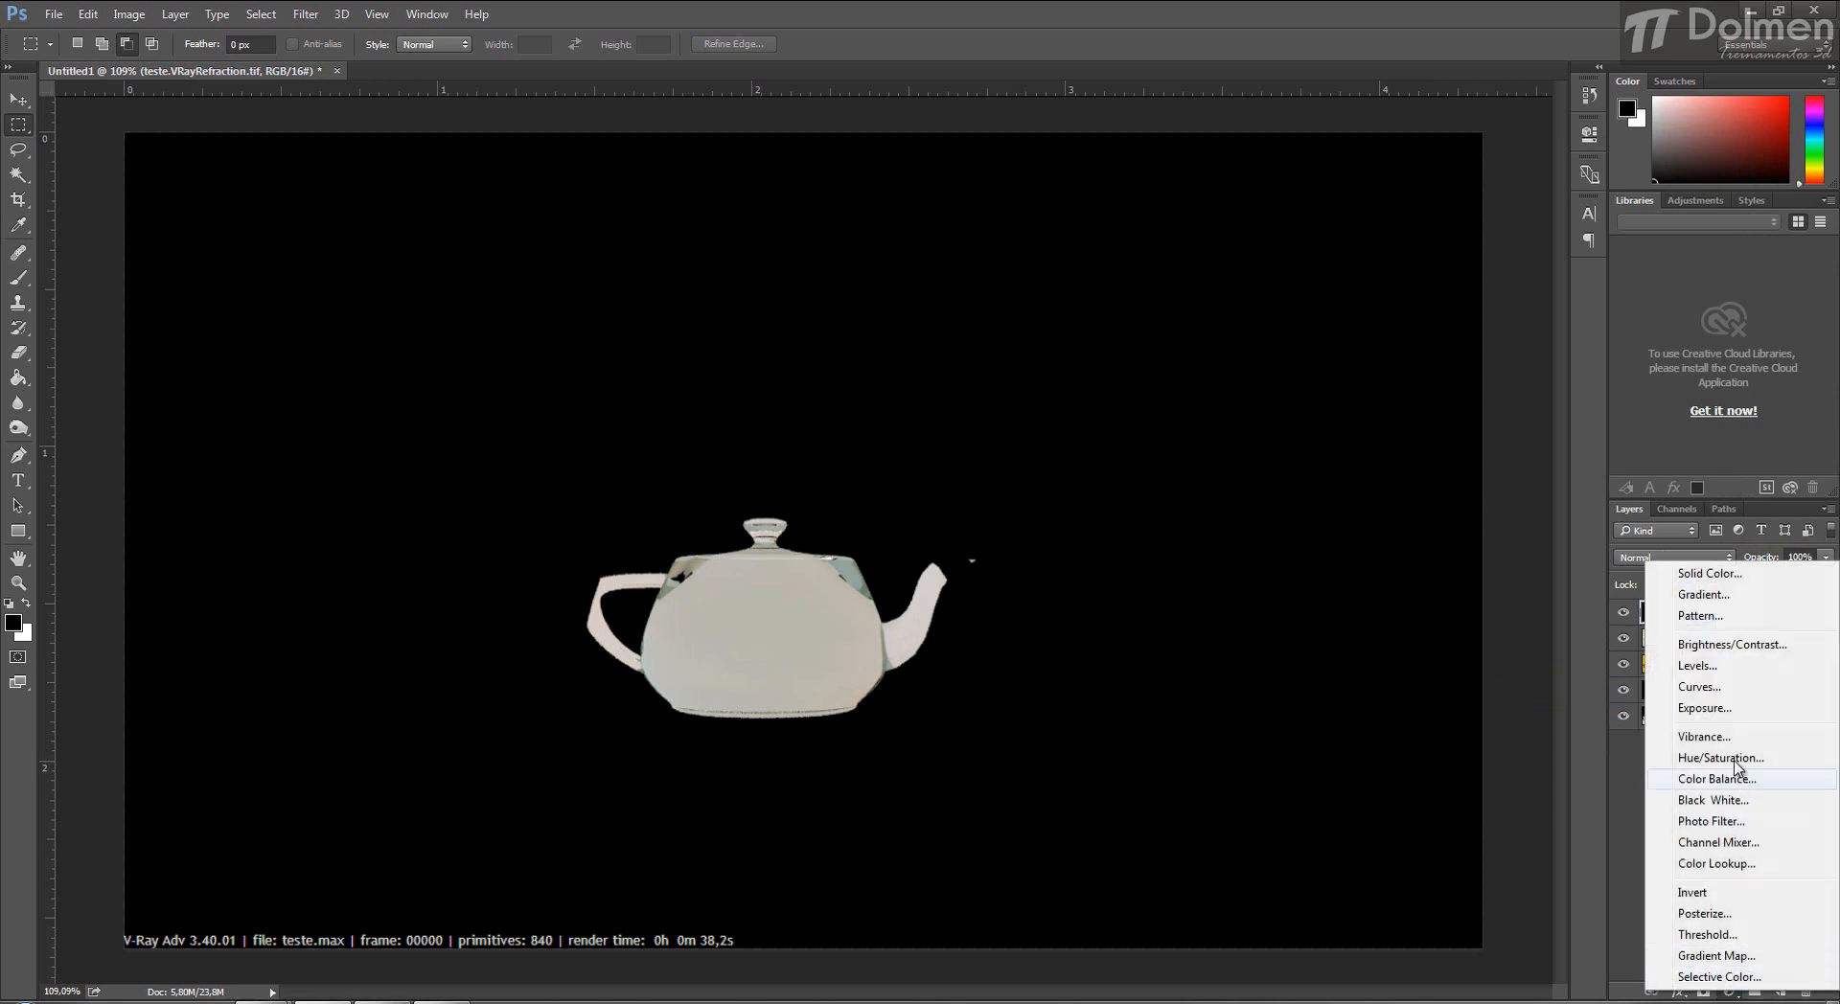
left_click(1718, 625)
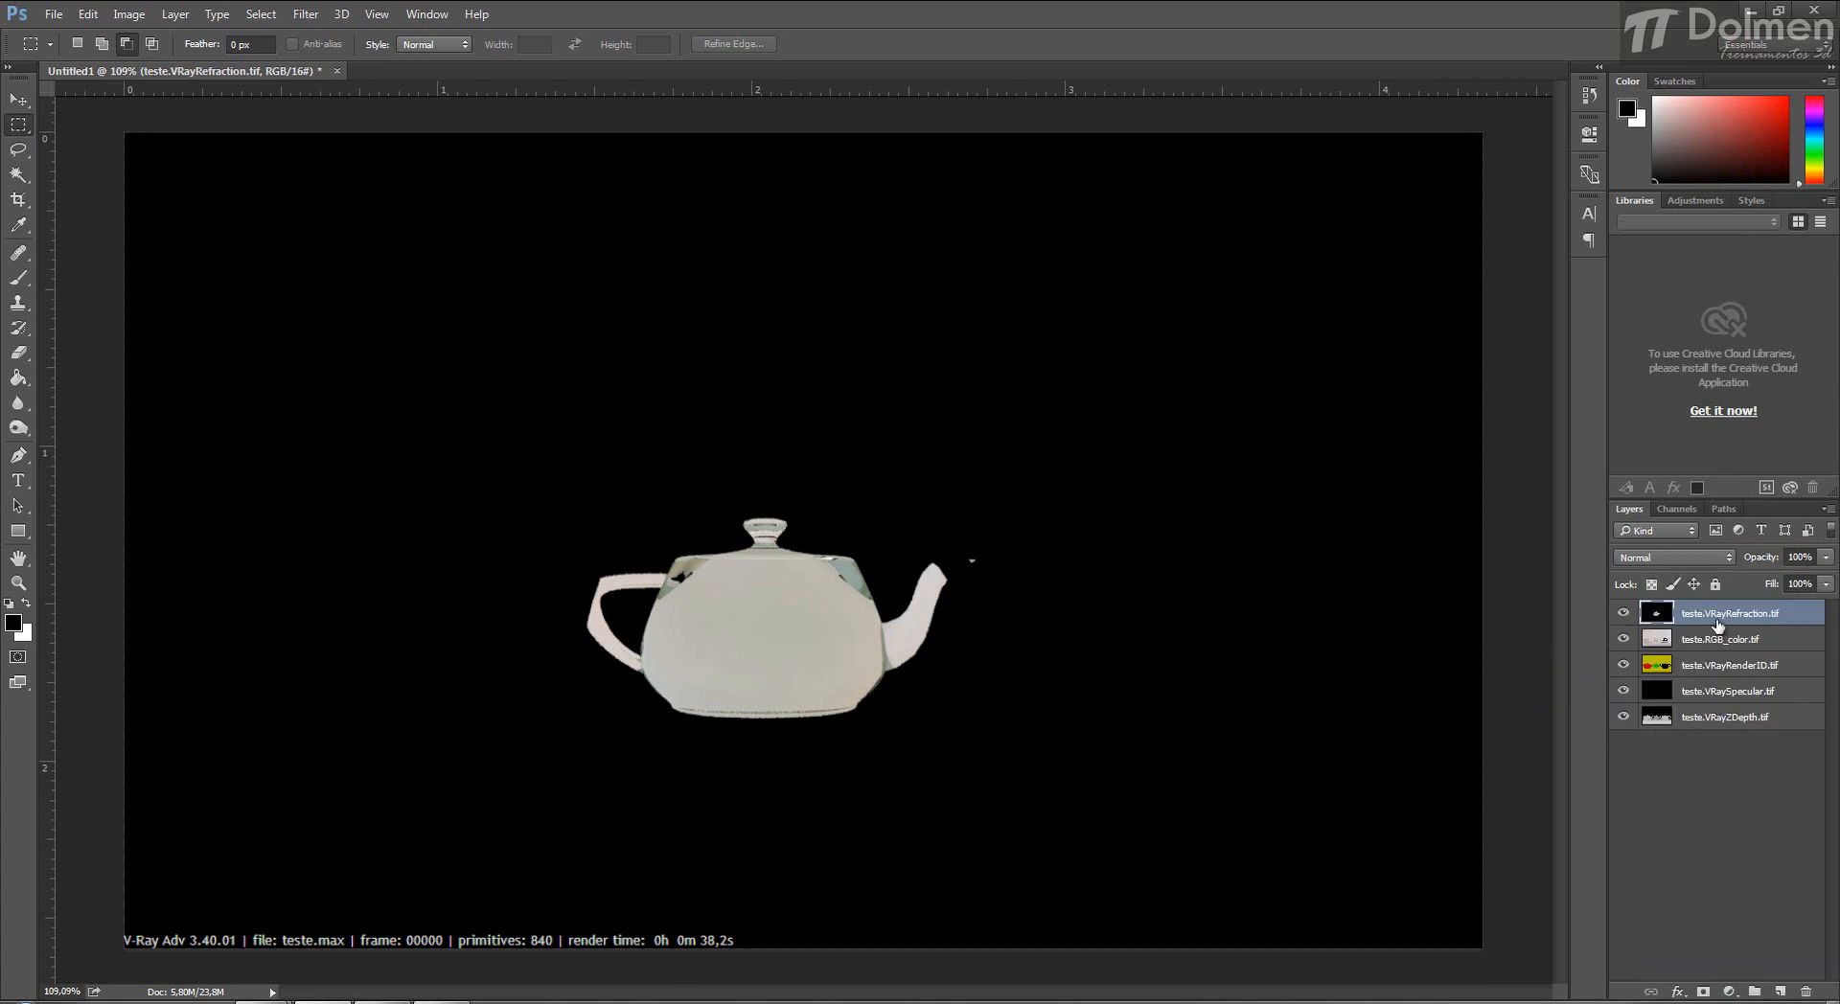
left_click(1717, 561)
left_click(1651, 695)
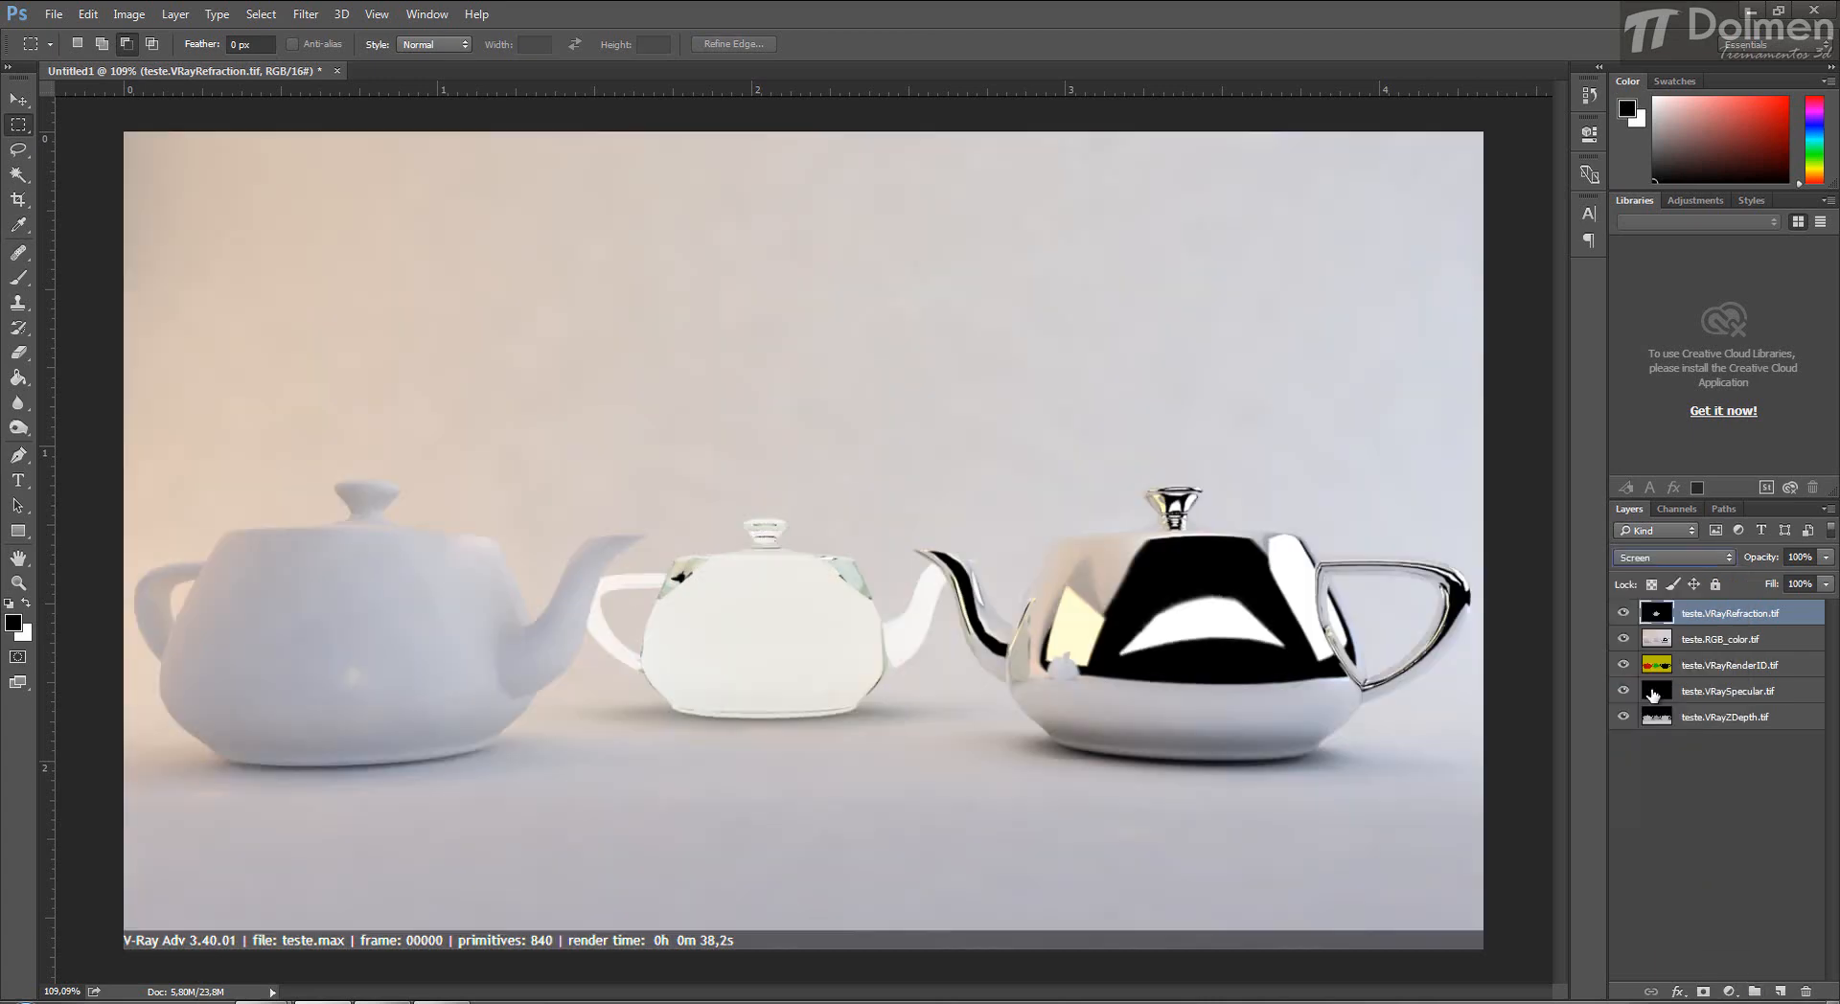
Lower the VRayRefraction layer's opacity to 22% and merge it down into RGB_color.
left_click_drag(1826, 556, 1759, 575)
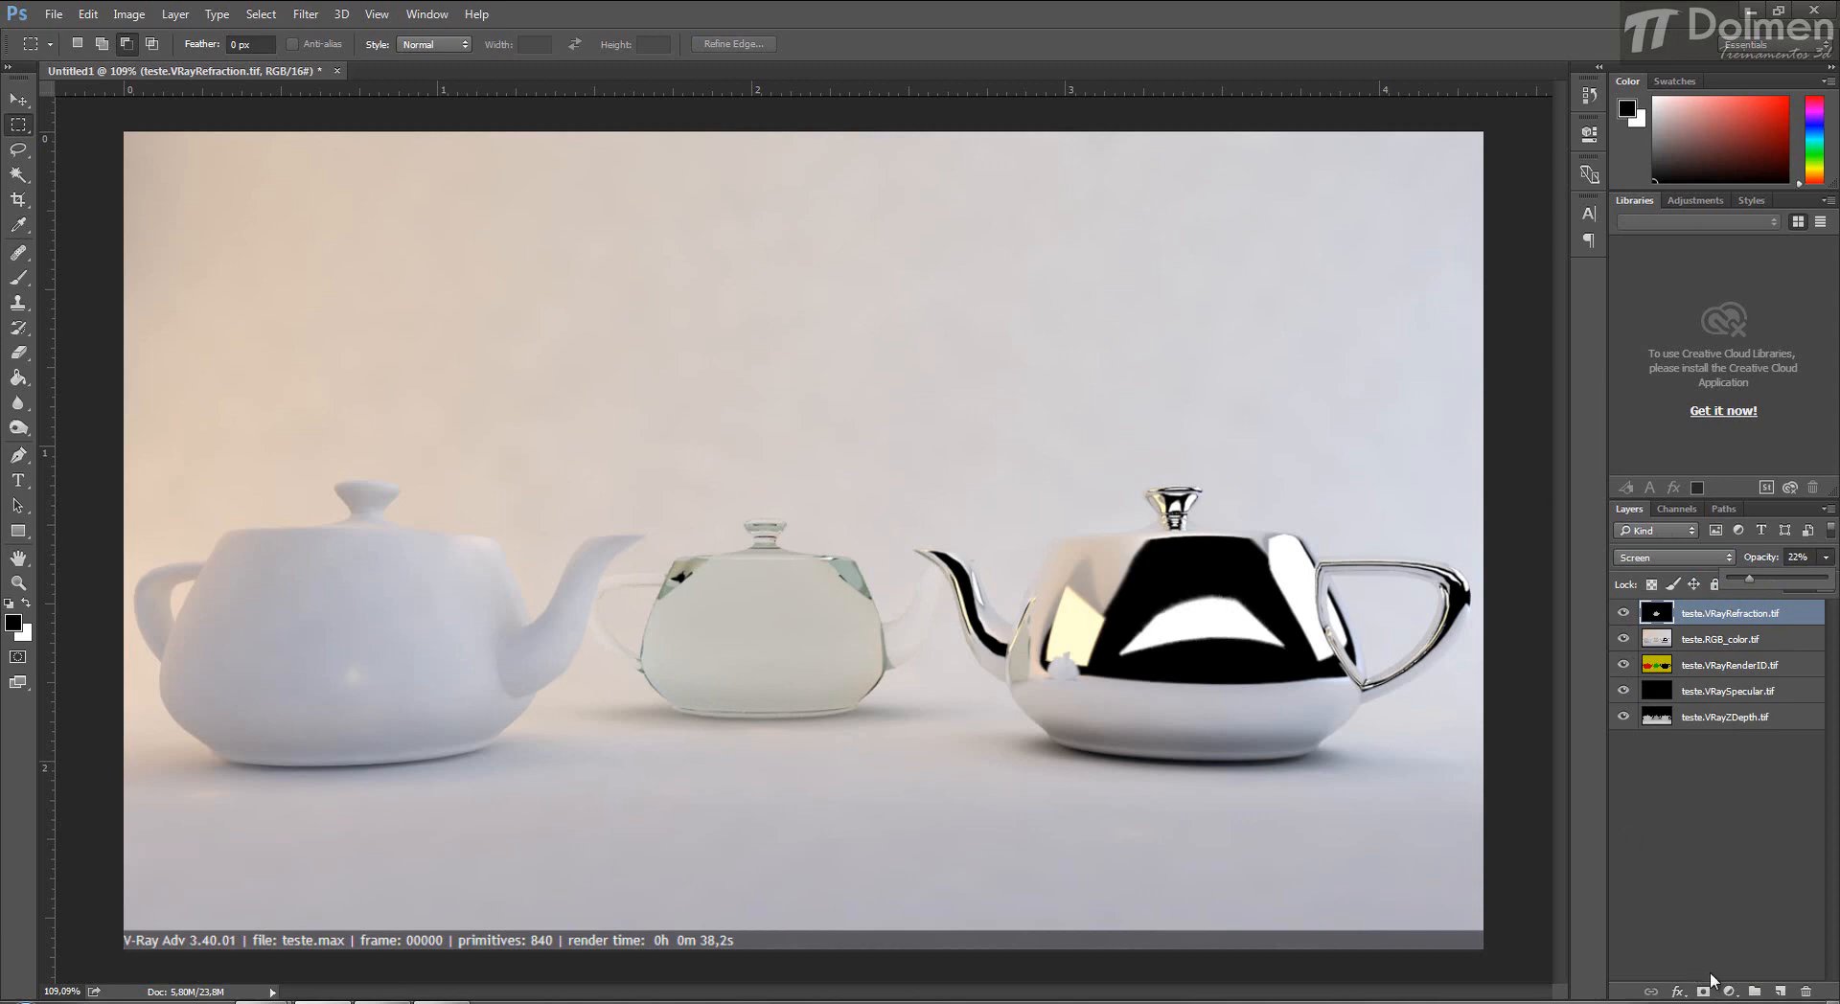
right_click(1724, 615)
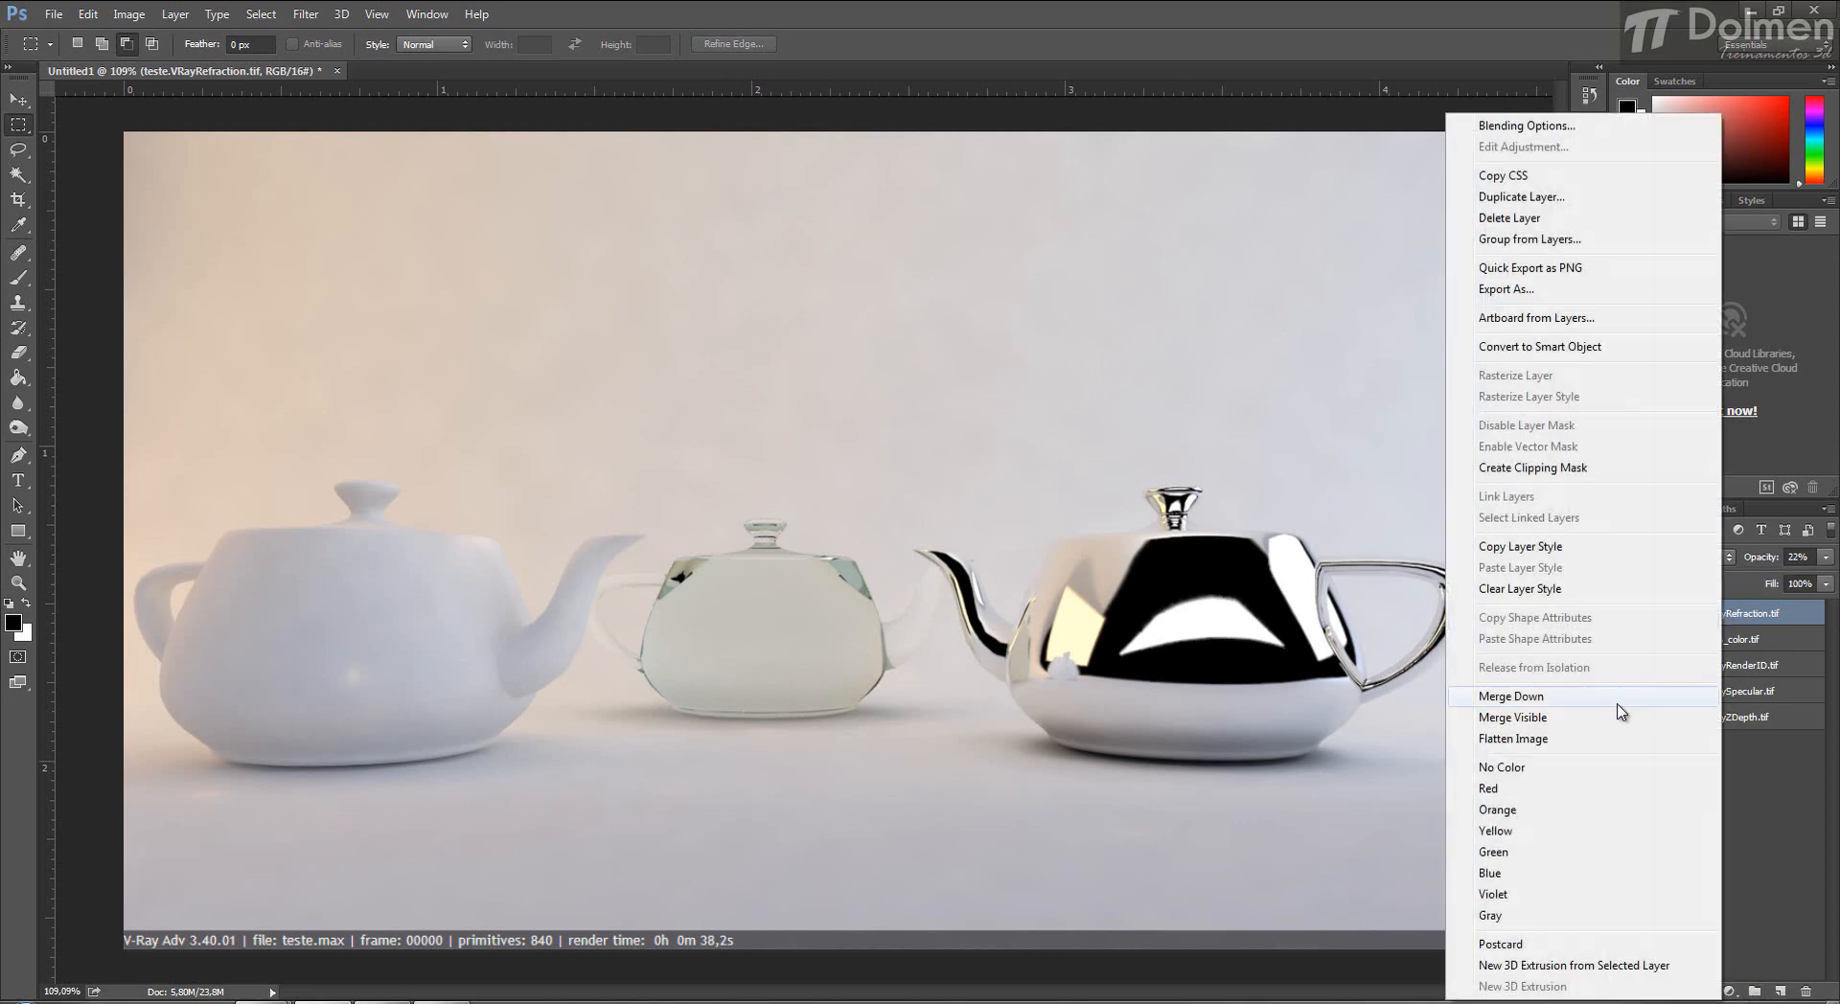
left_click(1613, 706)
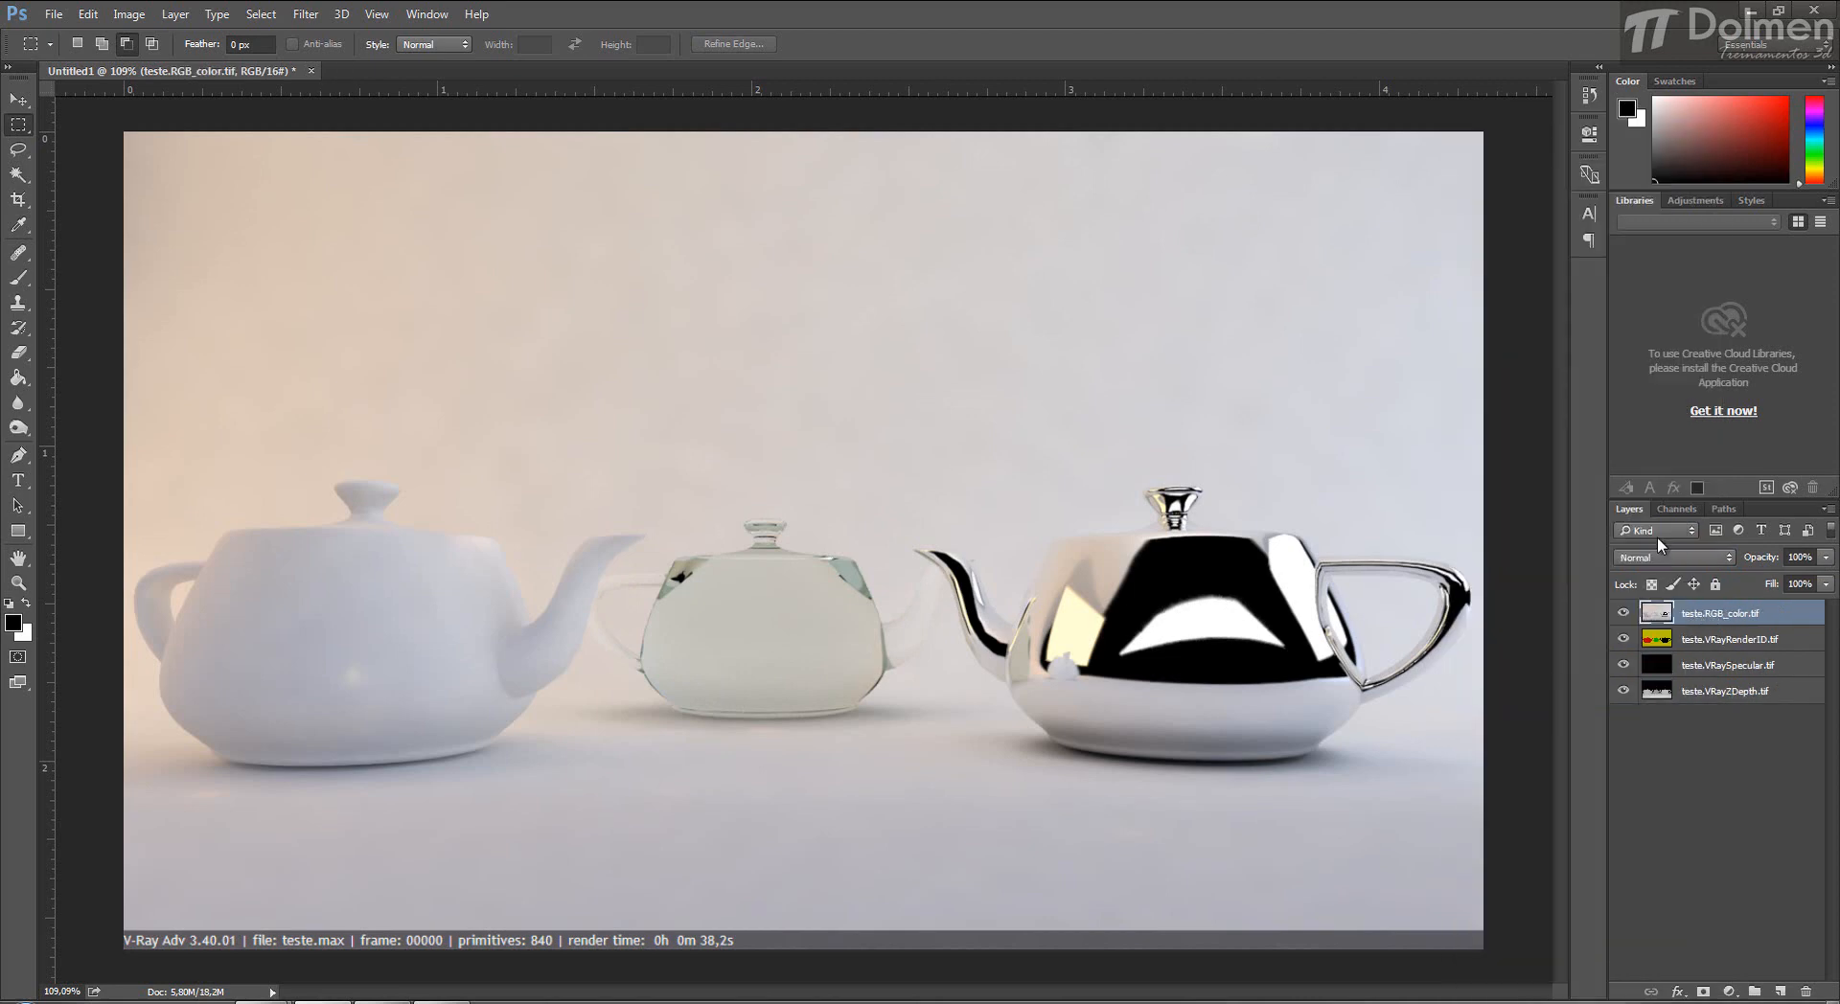
Move the VRayRenderID layer above RGB_color and select its red teapot area with the Magic Wand.
left_click_drag(1698, 644, 1706, 613)
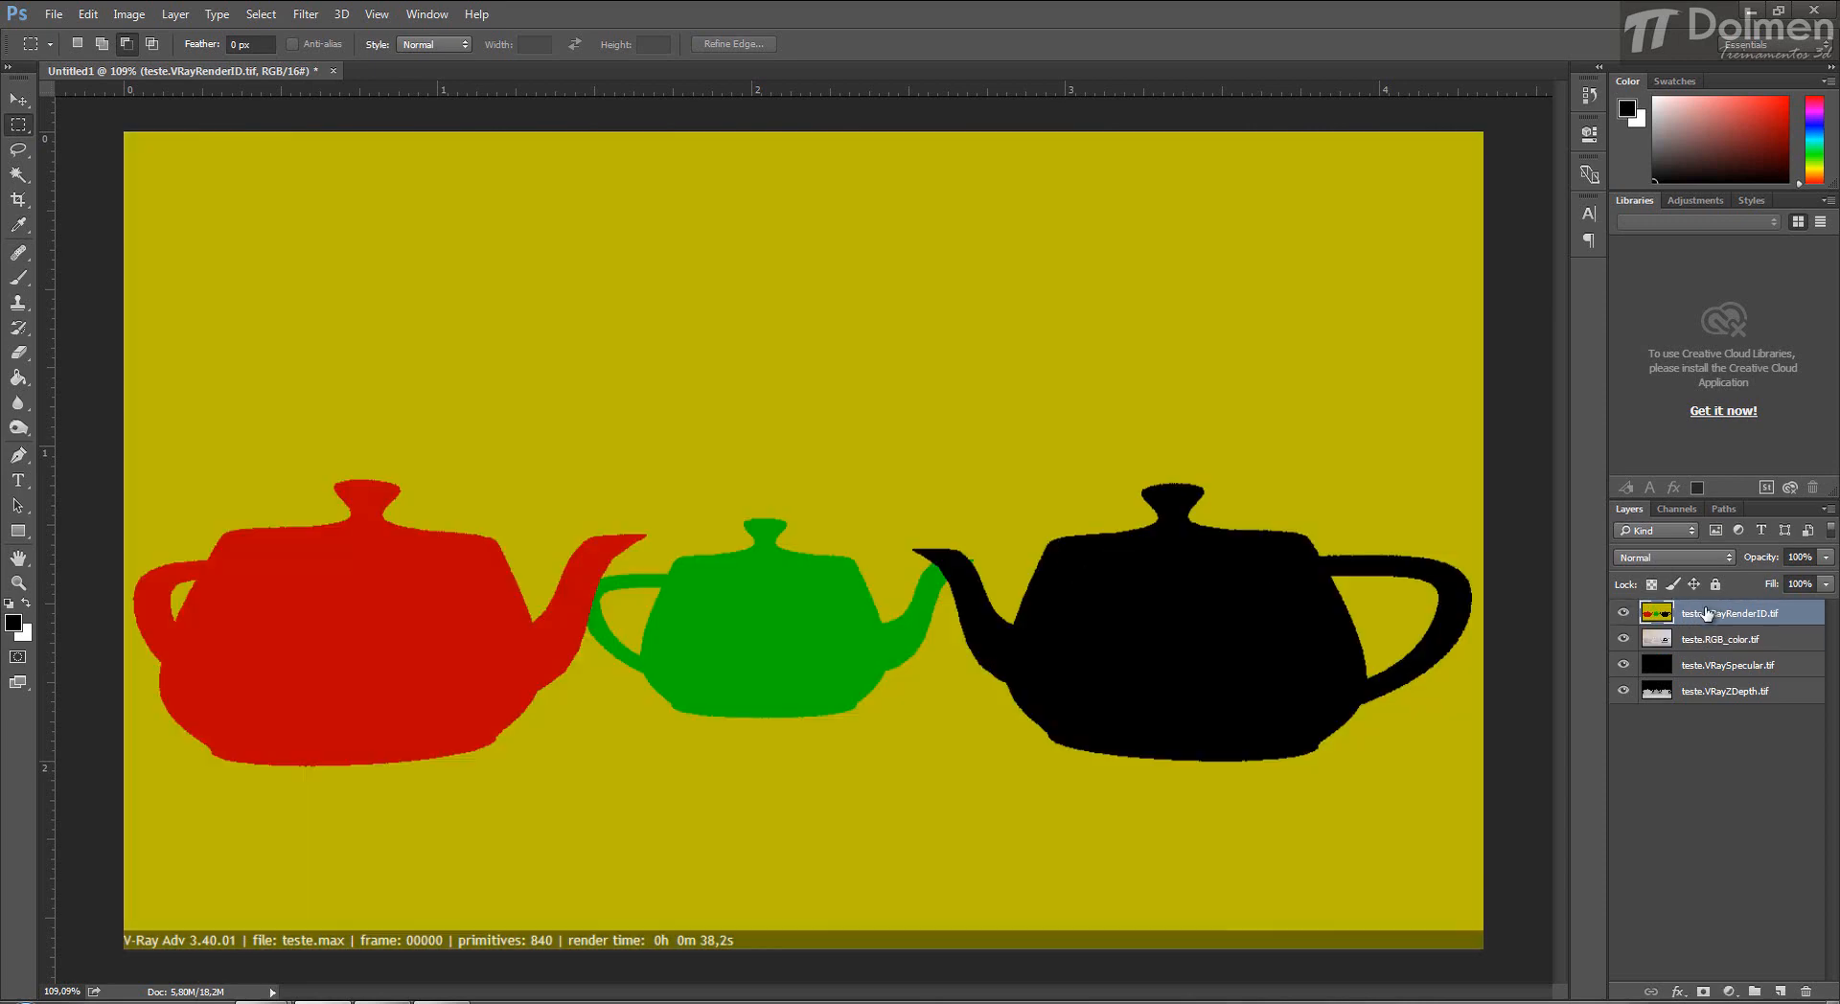
left_click(18, 174)
left_click(350, 563)
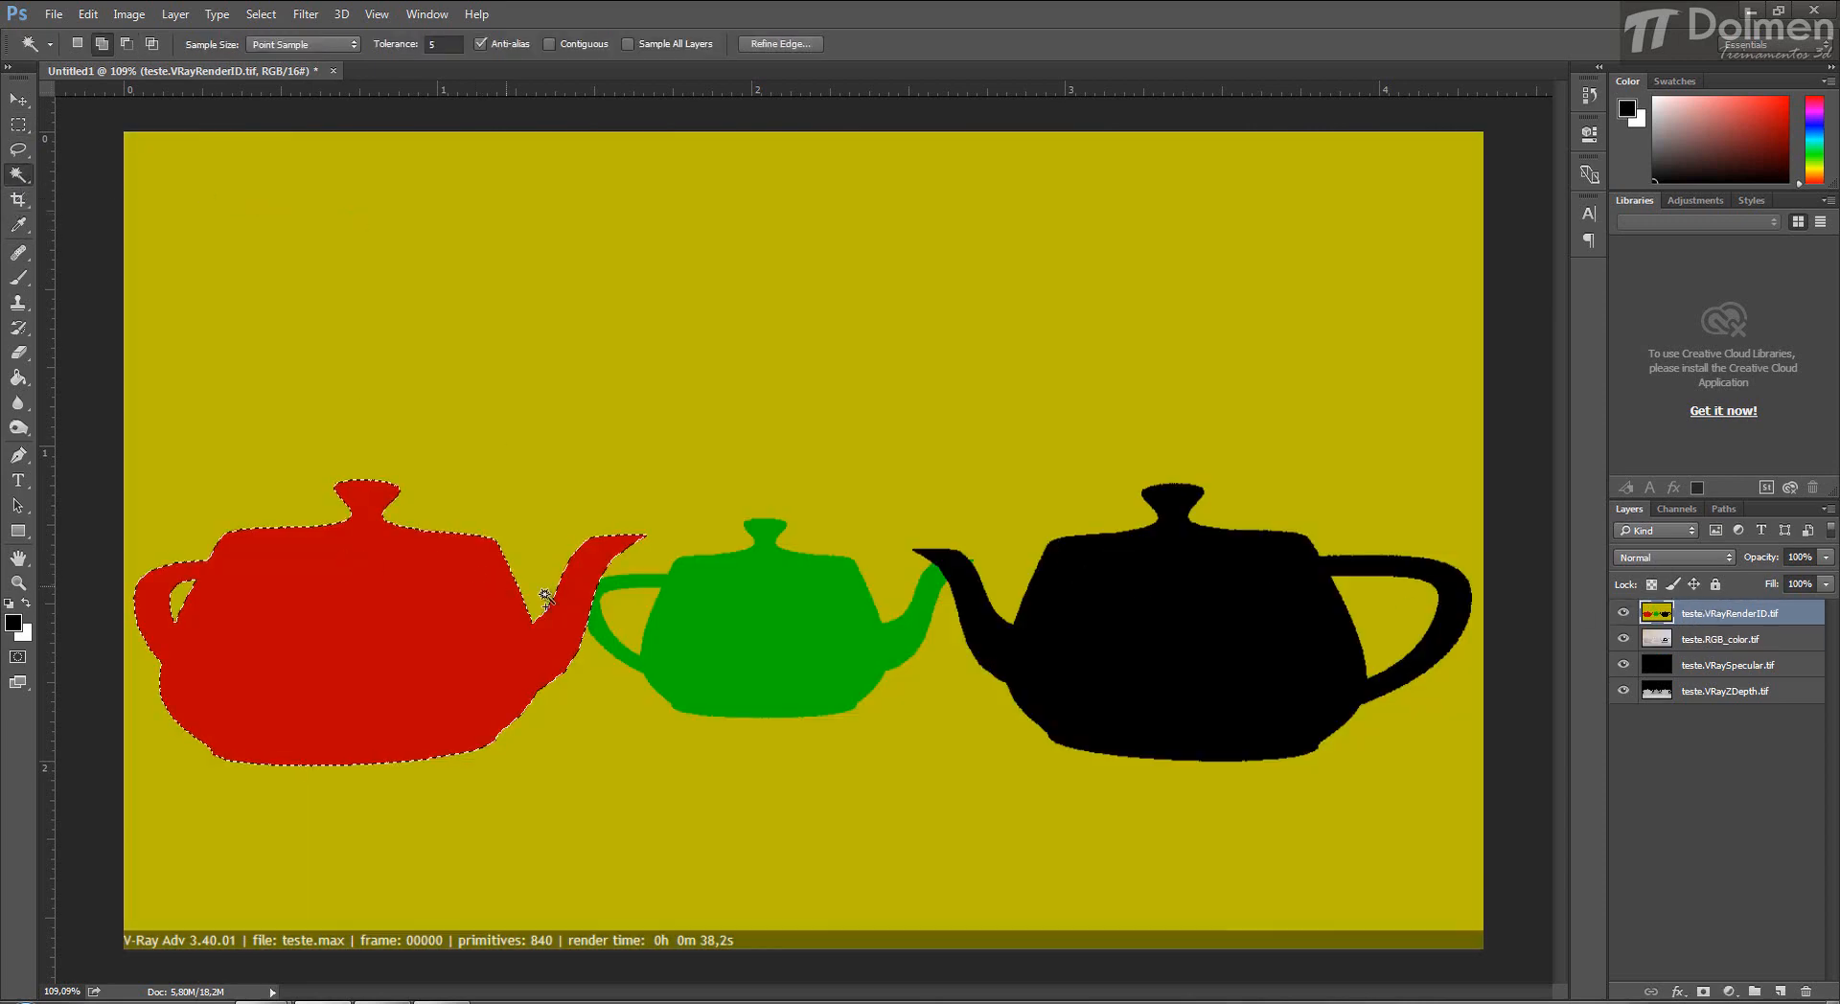
left_click(691, 389)
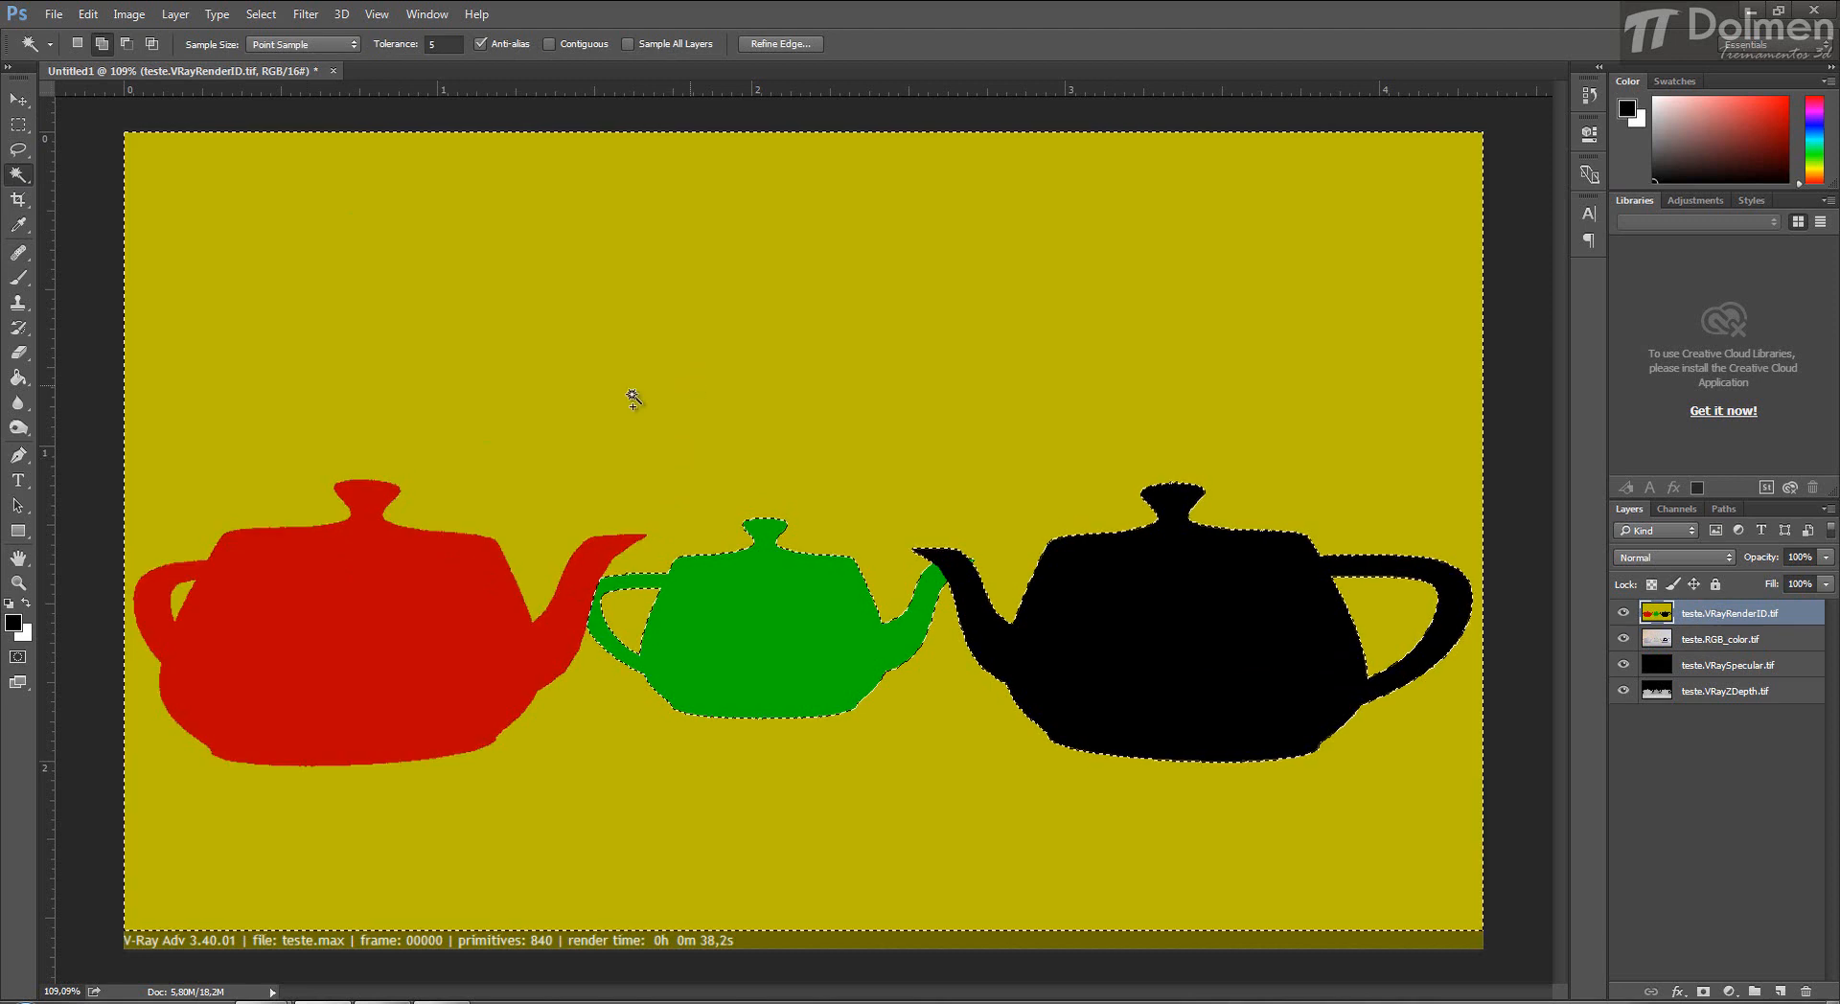
key("ctrl+d")
left_click(457, 607)
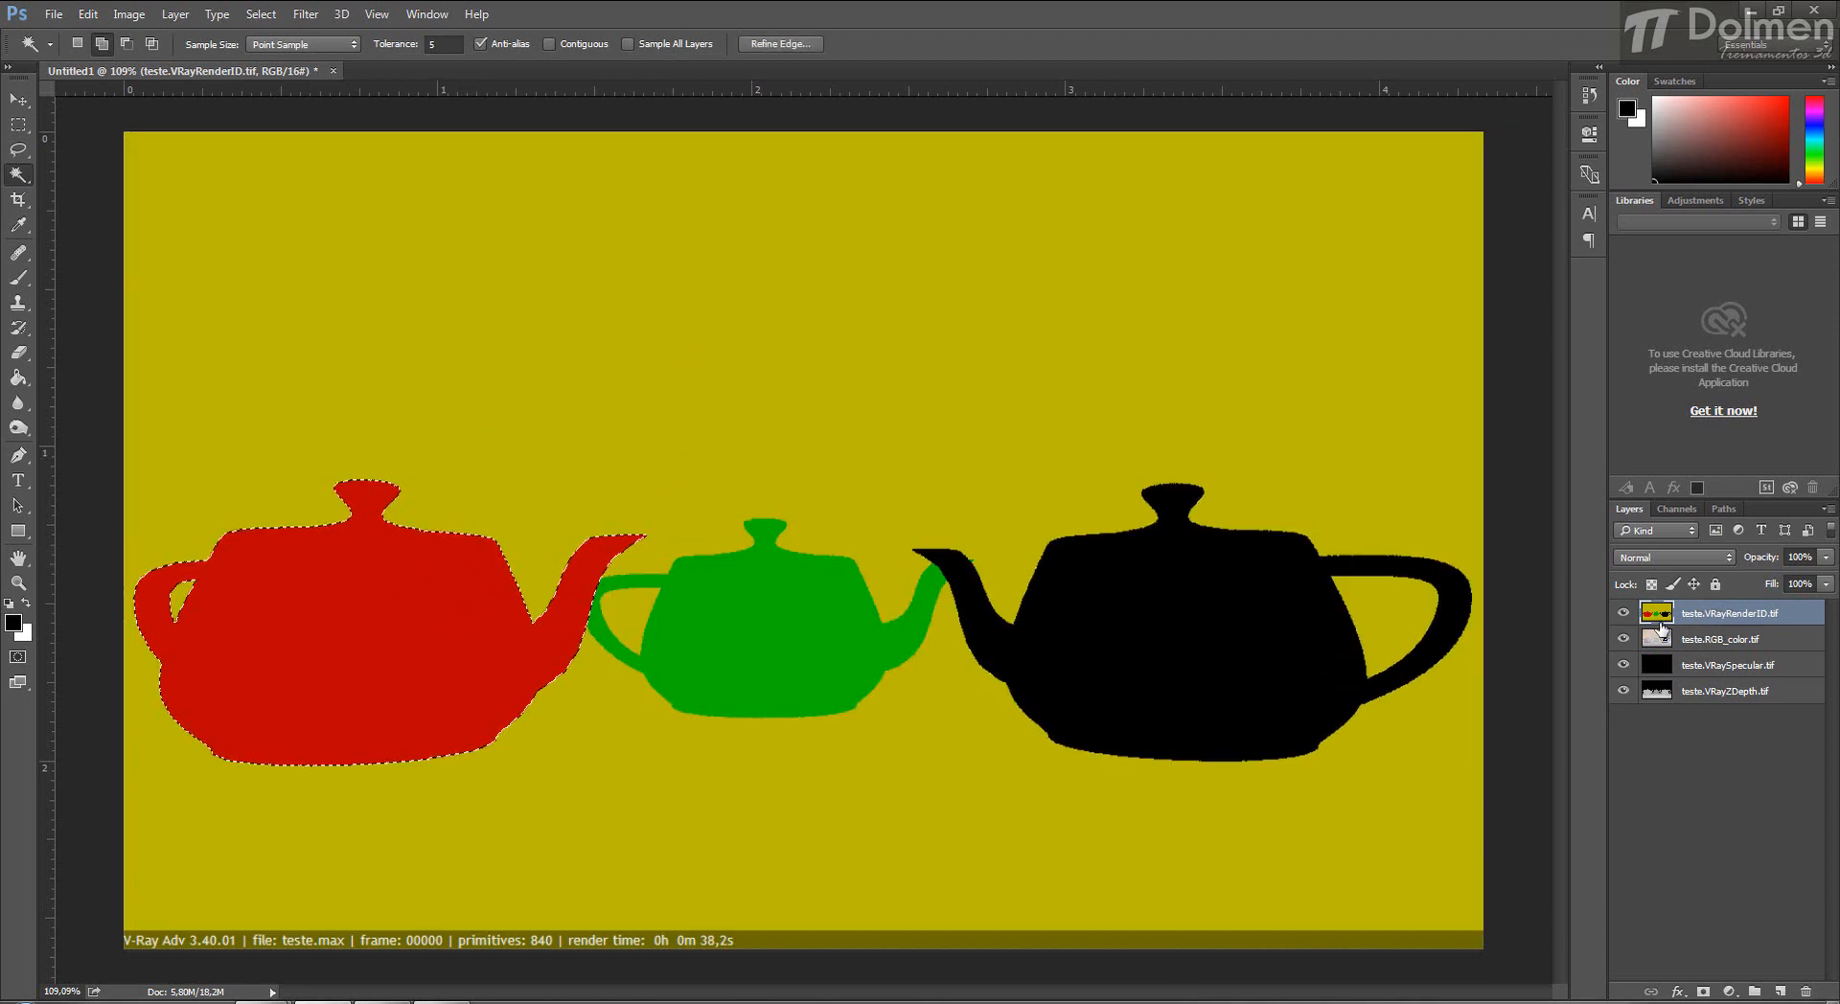
Copy the selected teapot from RGB_color to a new layer, place it above VRayRenderID and hide VRayRenderID.
left_click(1703, 644)
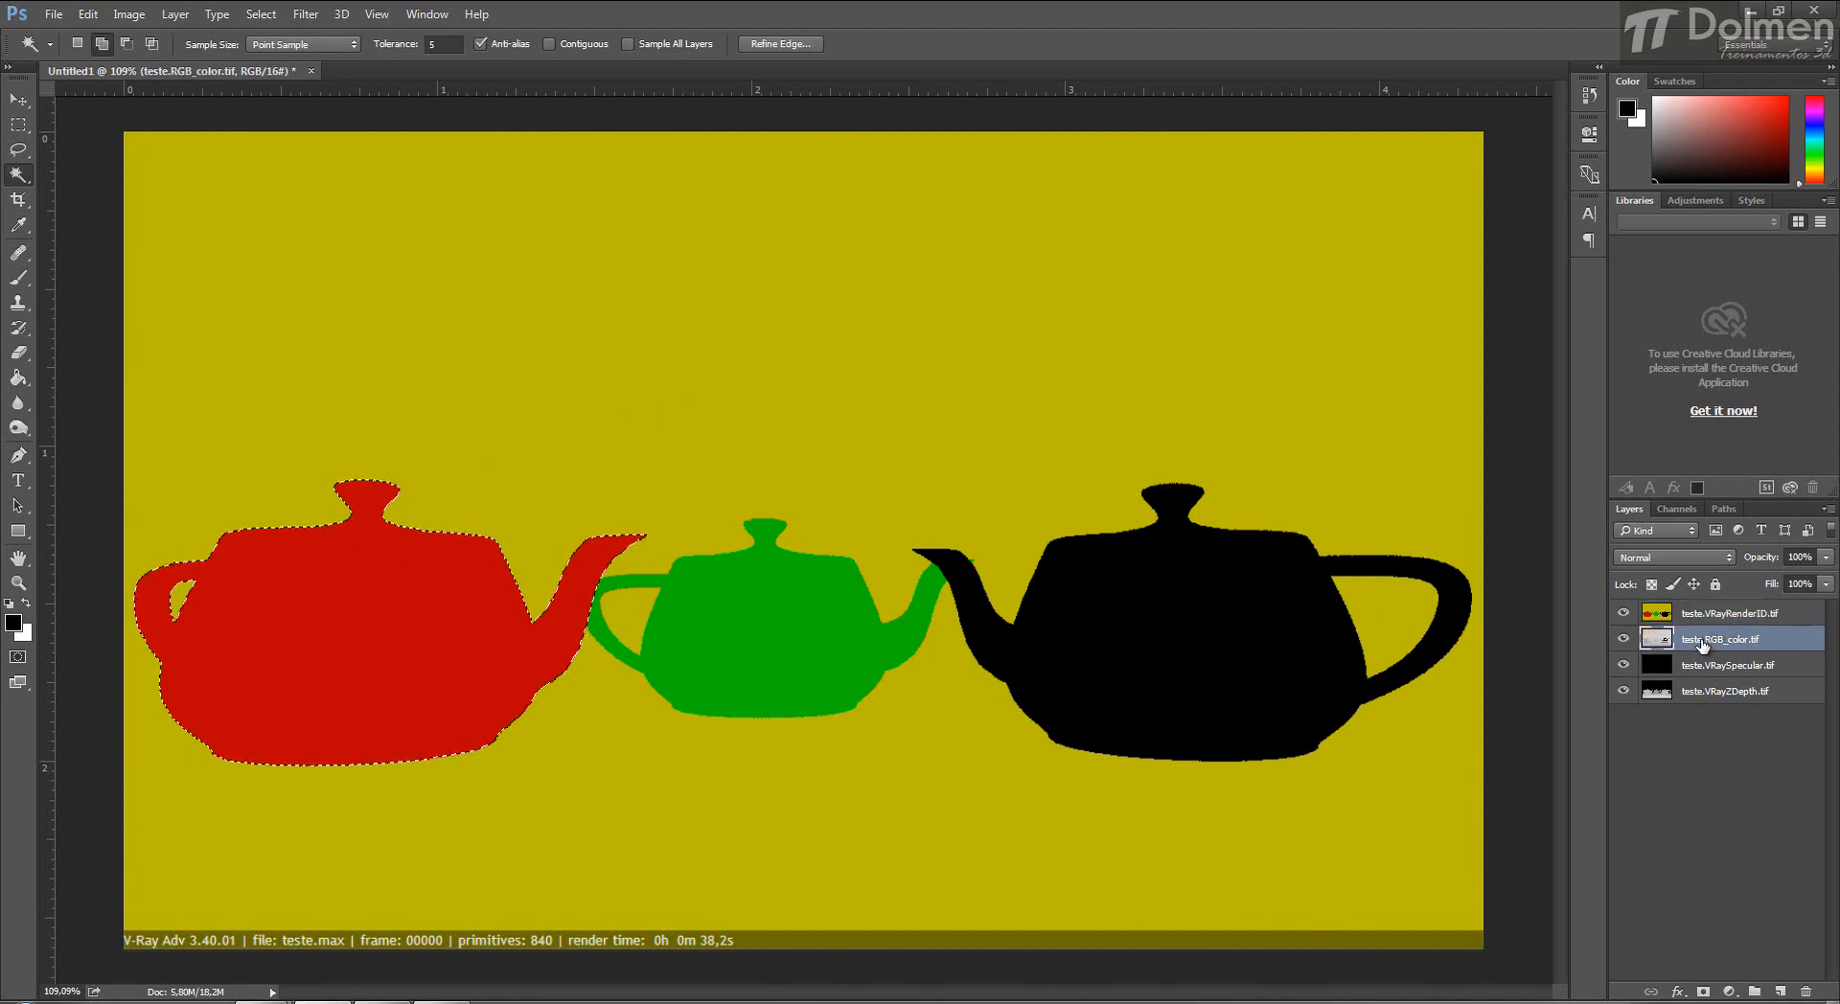
key("ctrl+j")
left_click_drag(1692, 642, 1654, 609)
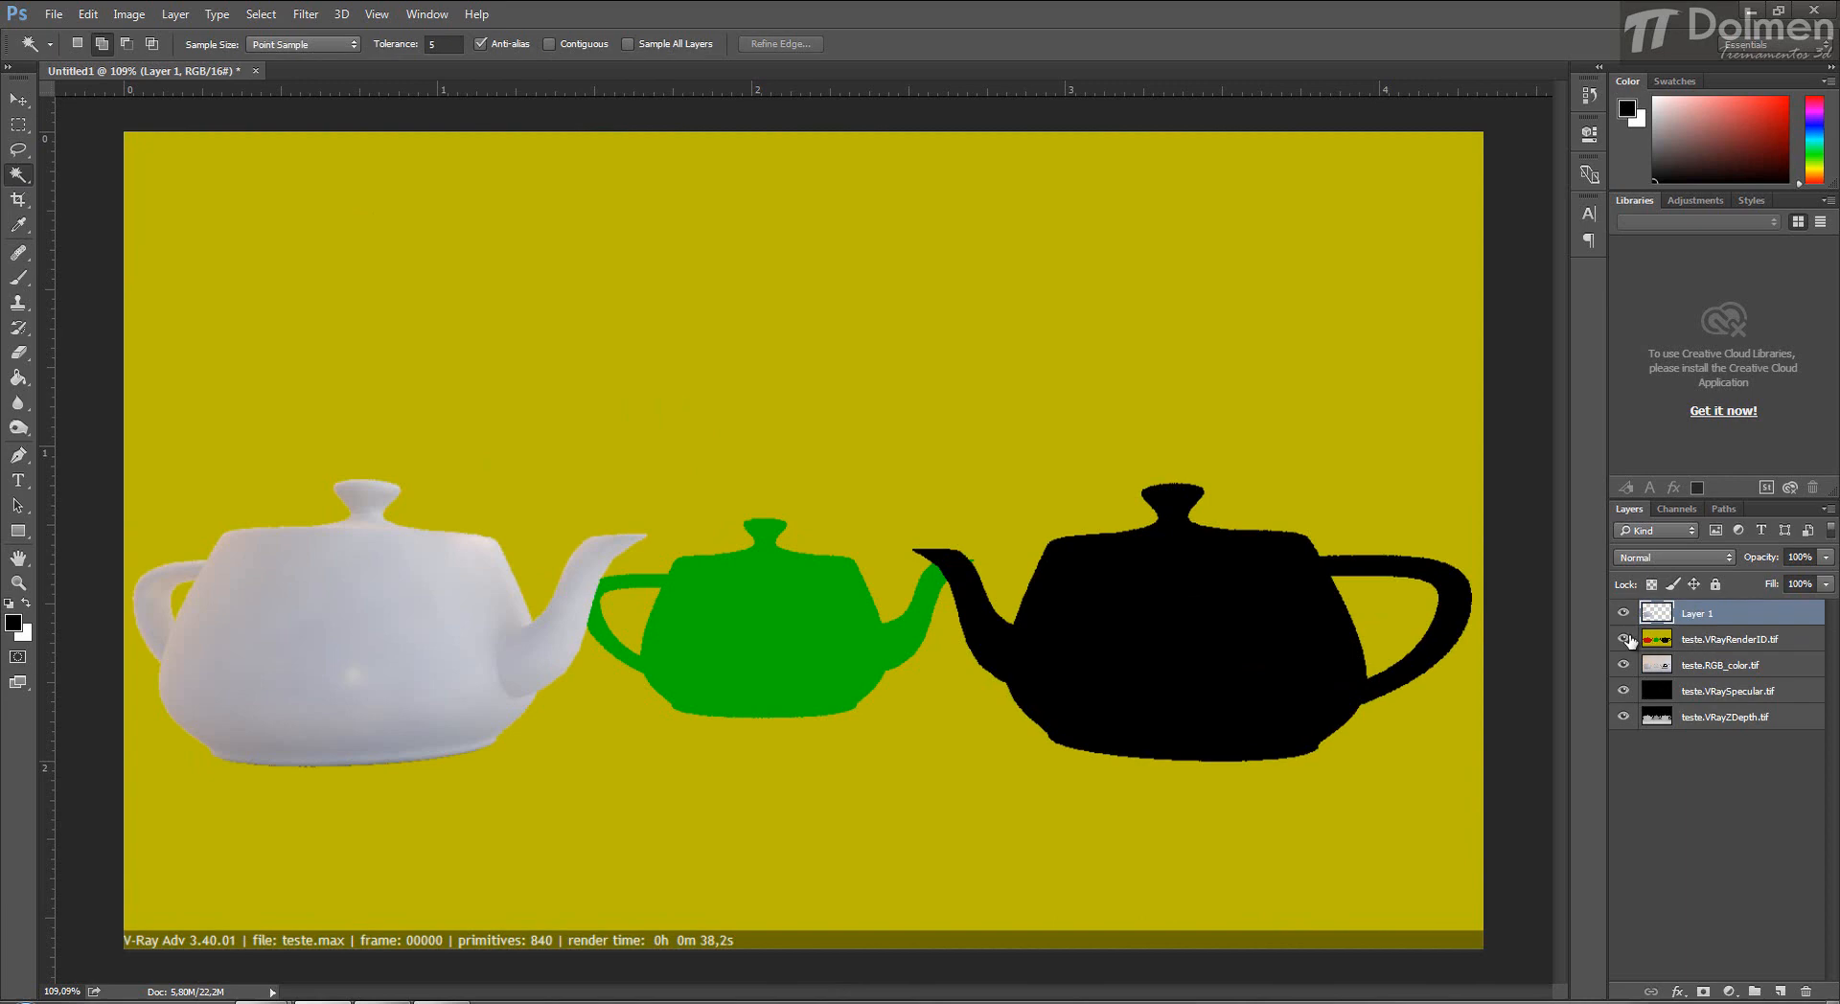
left_click(1622, 639)
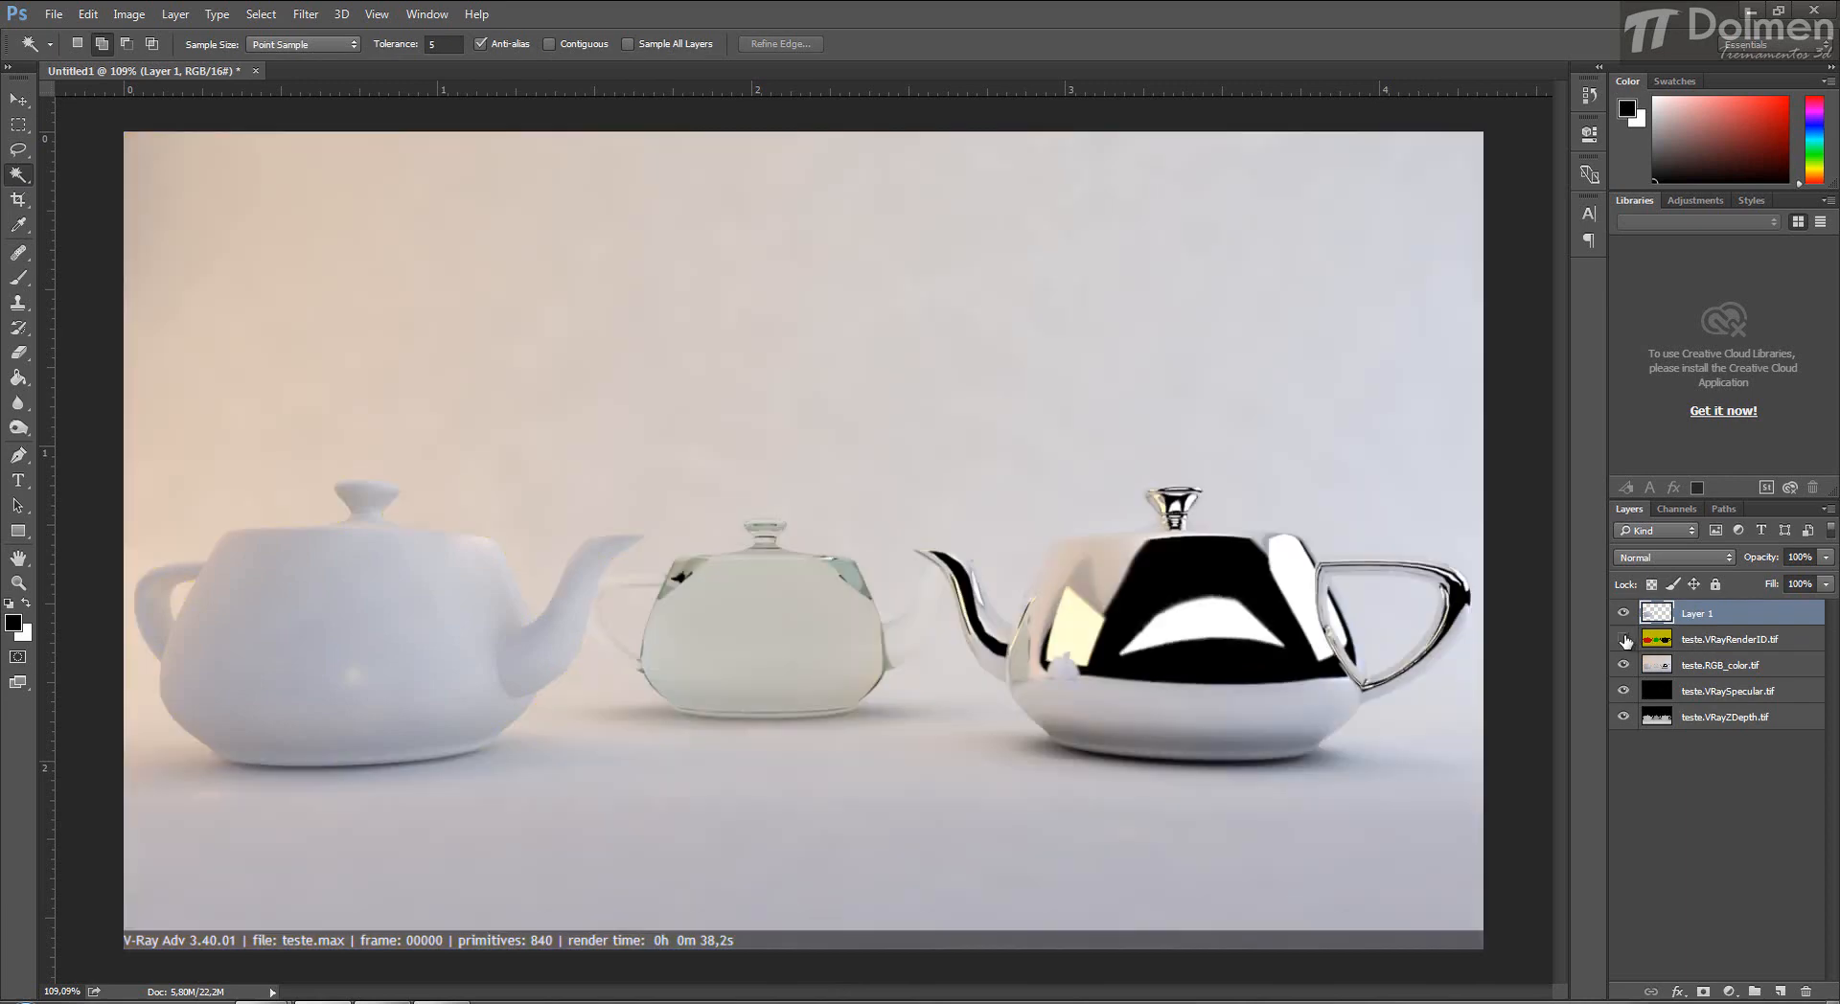
Try a Brightness/Contrast adjustment with contrast 10 on the copied teapot layer.
left_click(128, 14)
mouse_move(178, 64)
left_click(388, 63)
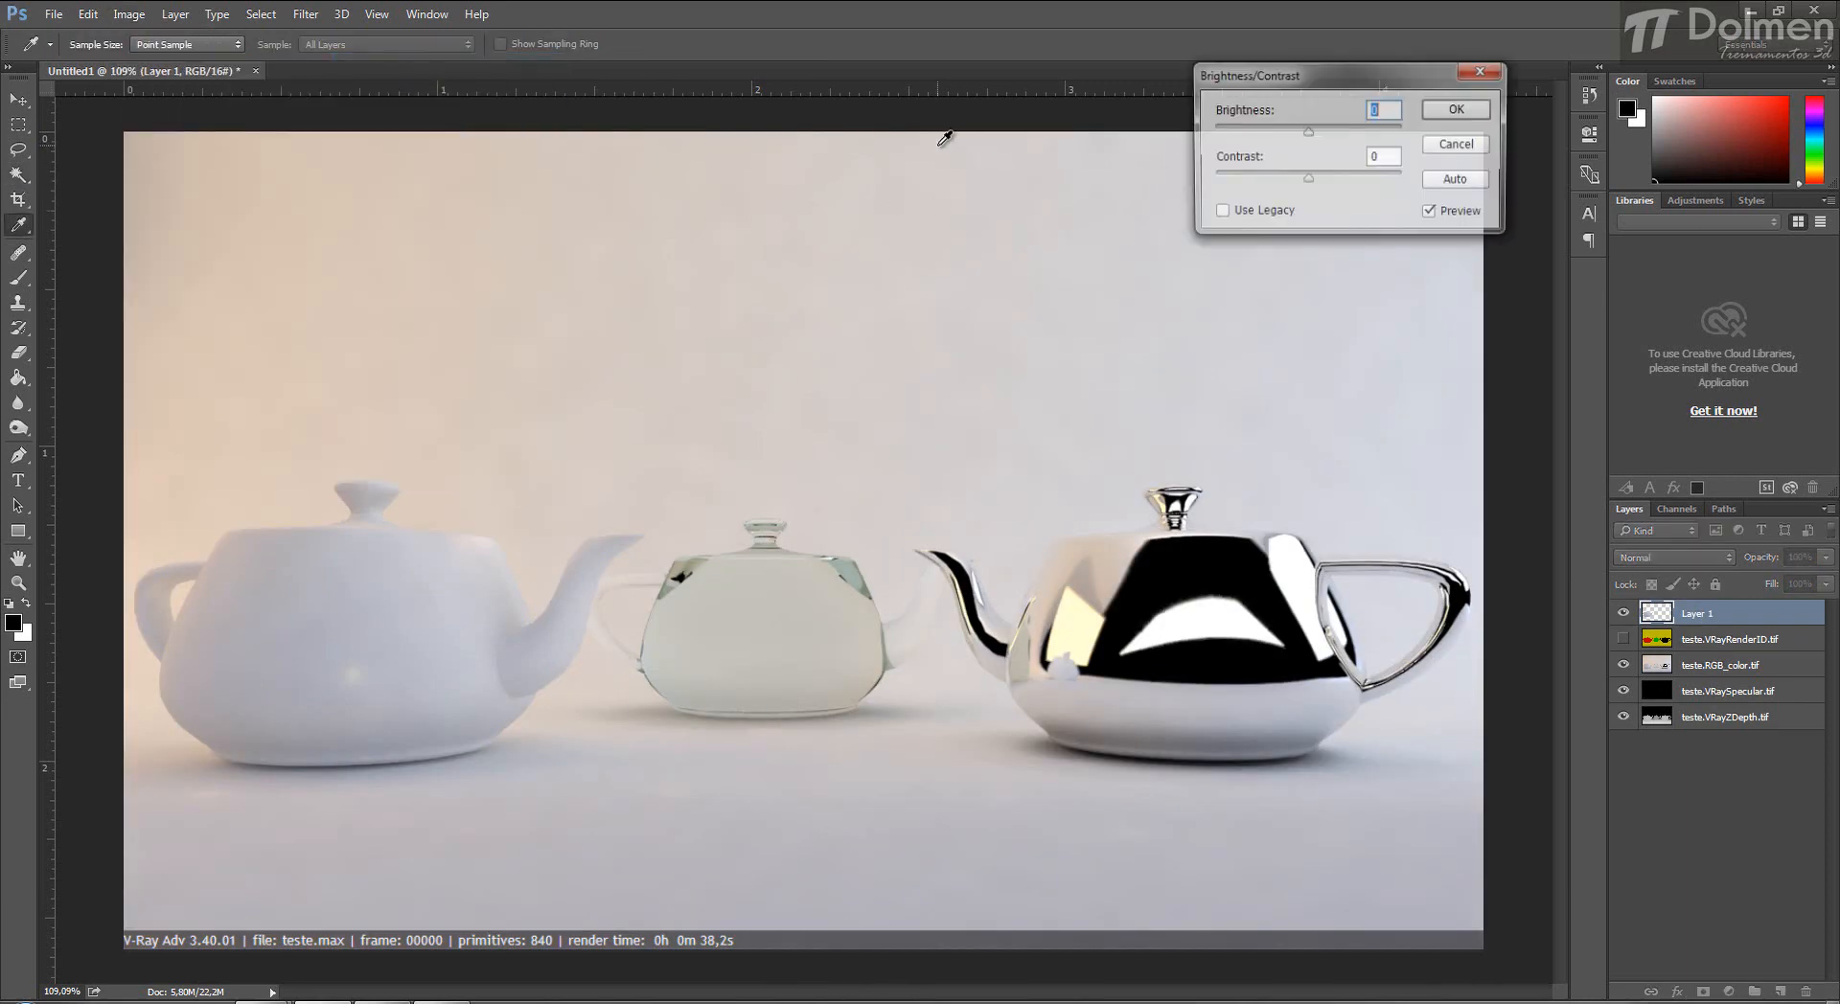
left_click_drag(1311, 185, 1310, 134)
left_click(1476, 149)
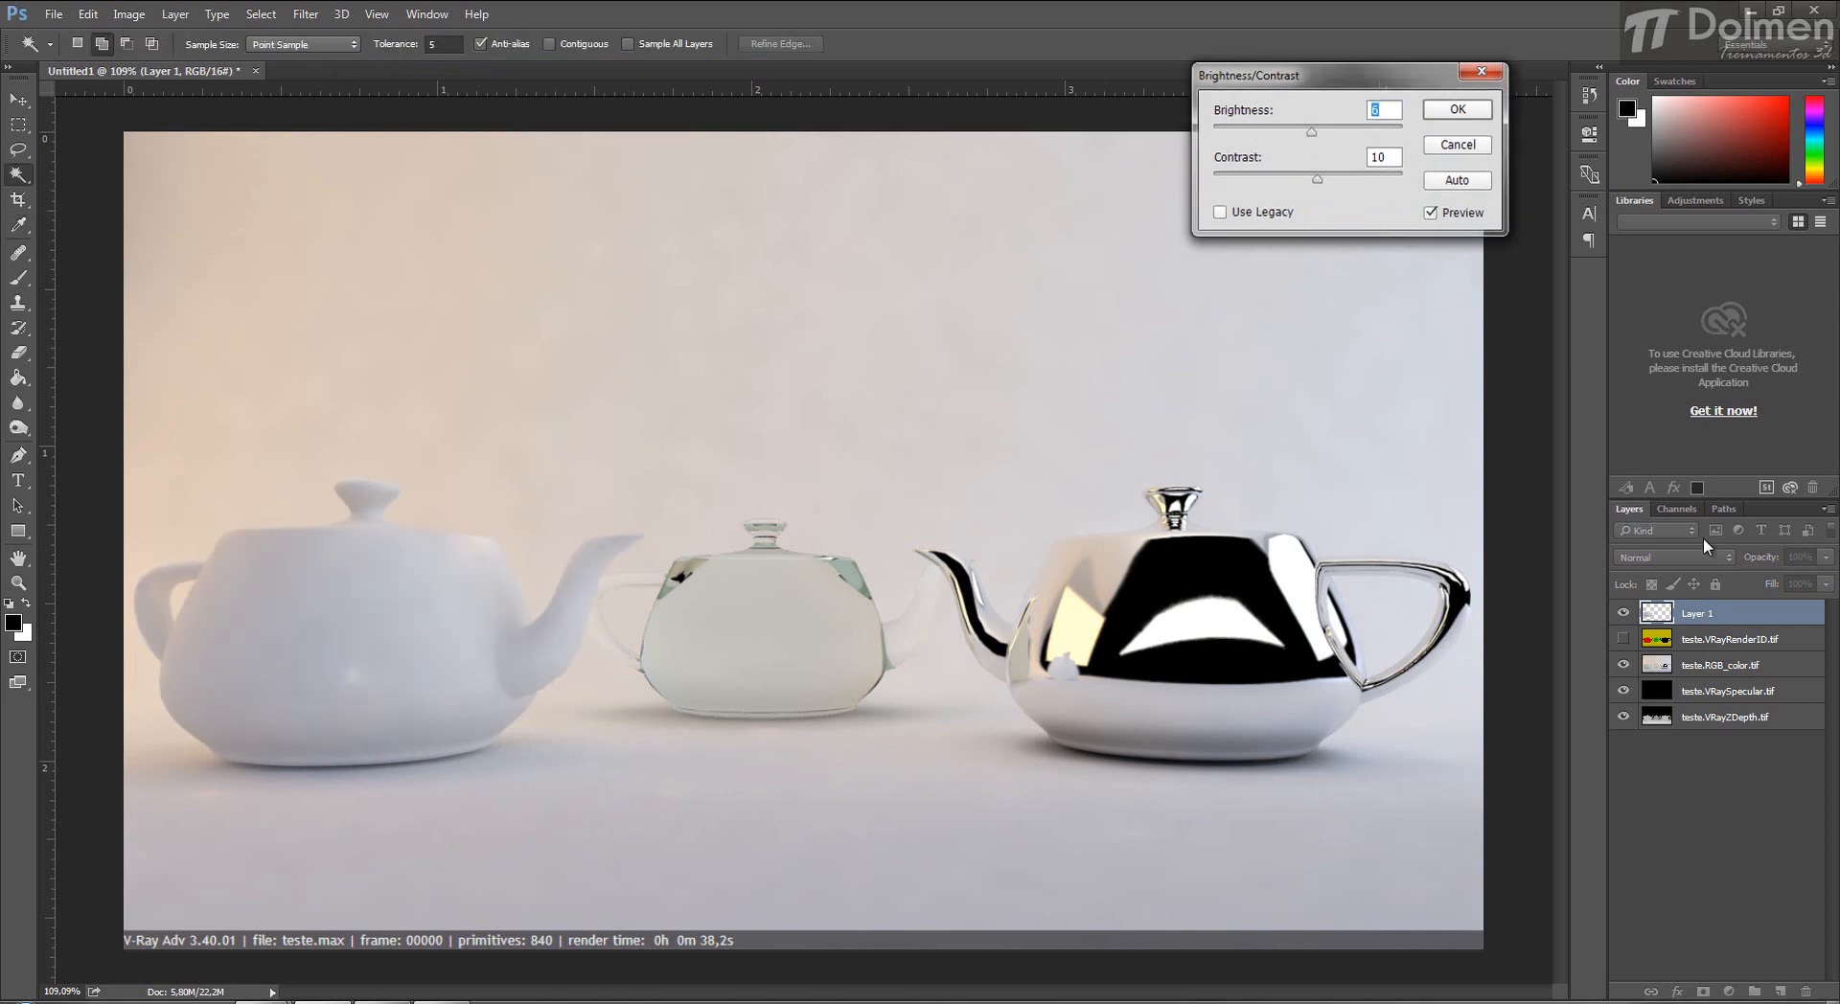
key("w")
Select Layer 1 through RGB_color with VRayRenderID hidden and merge them into one layer.
left_click(1623, 638)
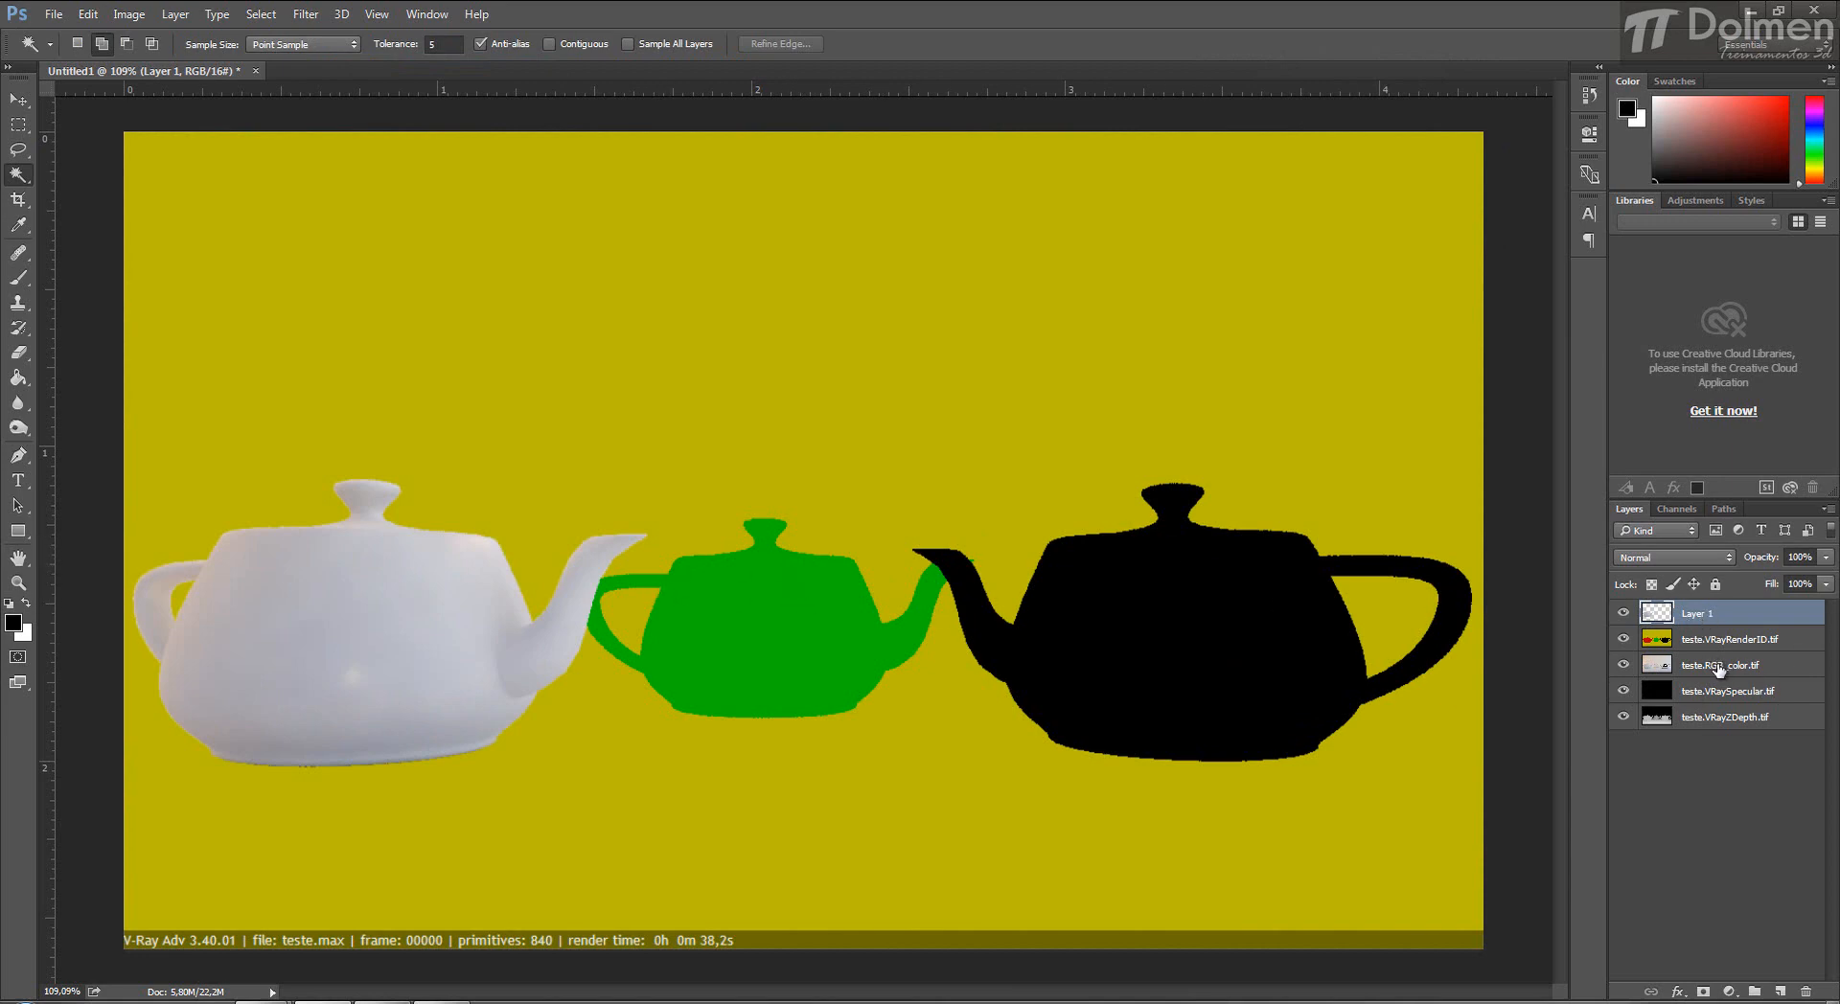
left_click(1718, 666, "shift")
left_click(1622, 640)
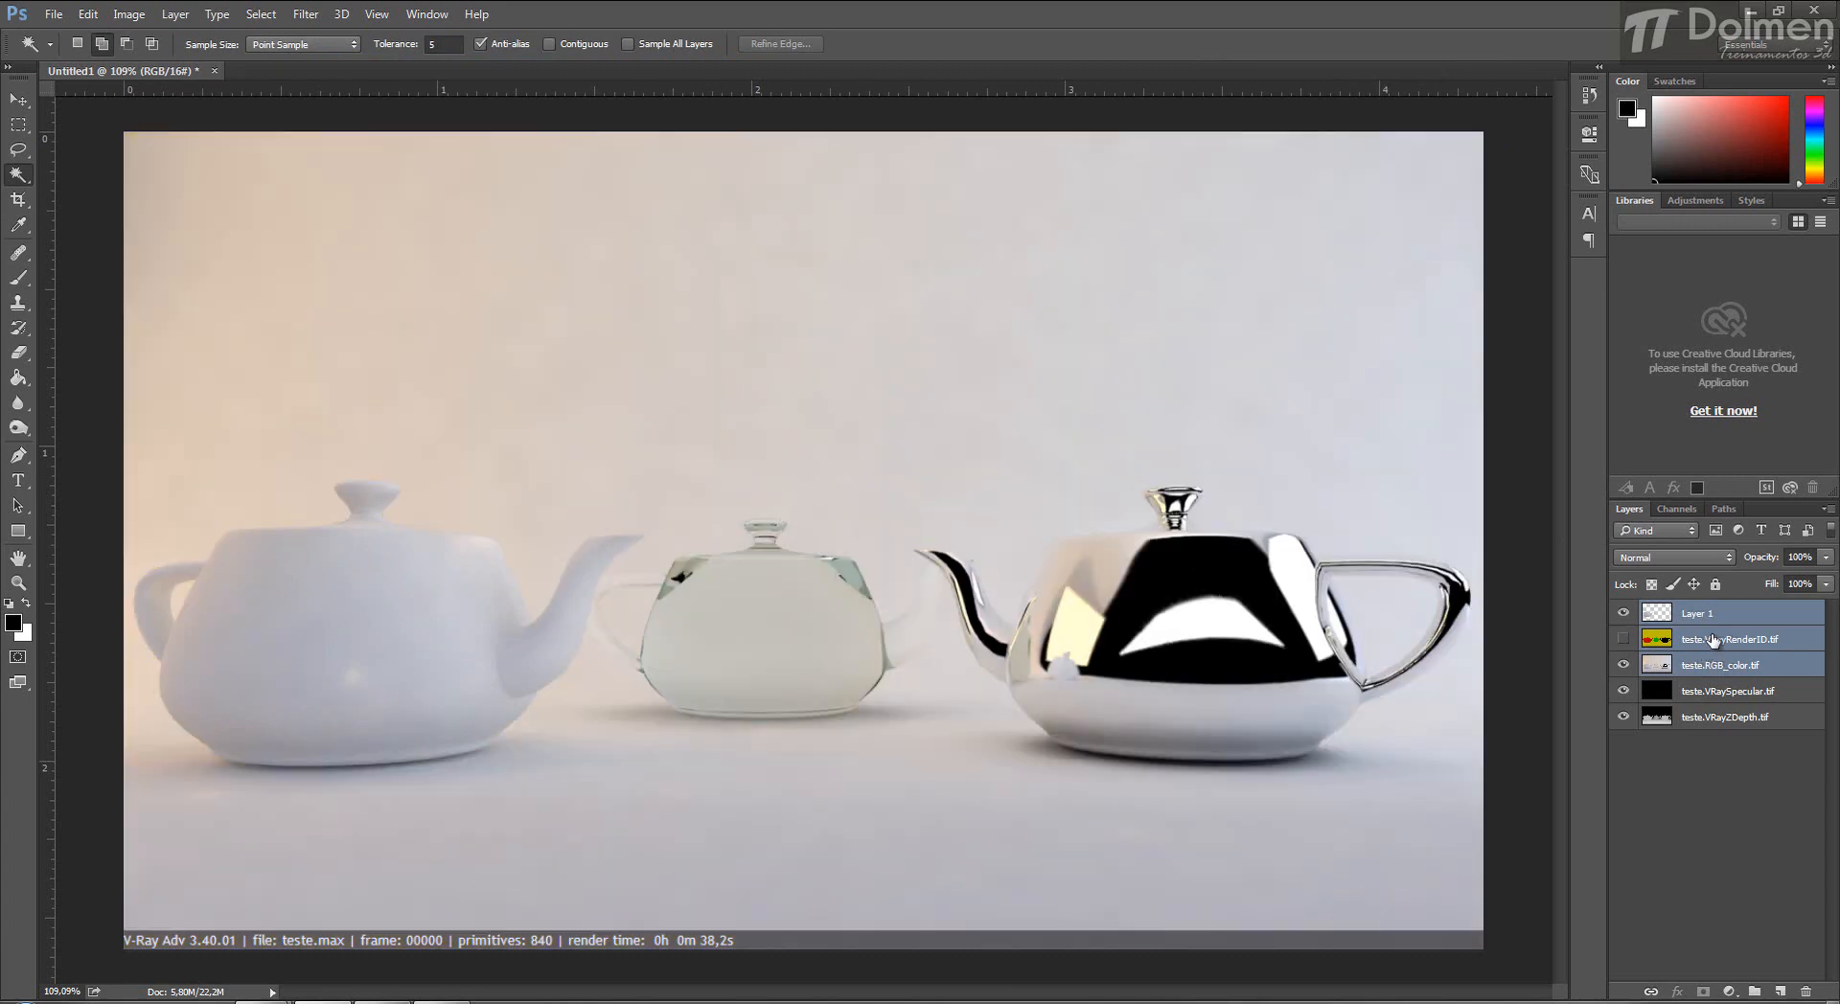
right_click(1696, 619)
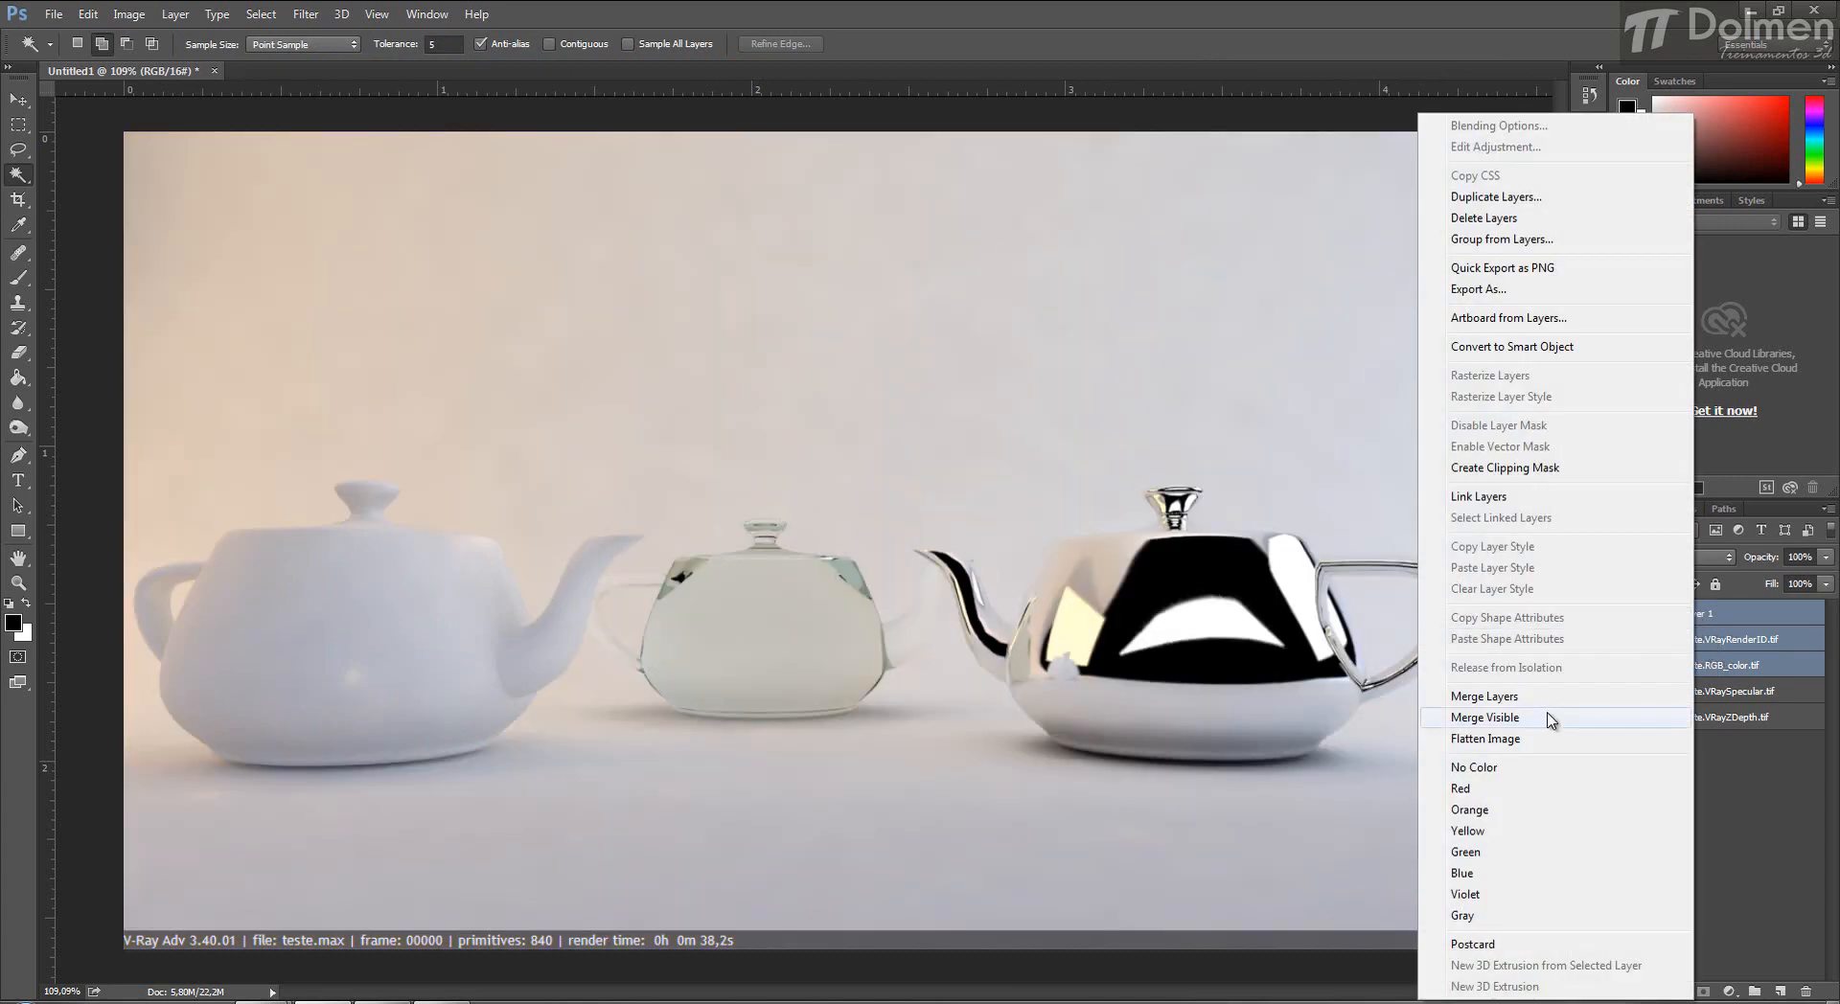
left_click(1549, 718)
Move the VRaySpecular layer above Layer 1 and set its blend mode to Screen.
left_click(1728, 642)
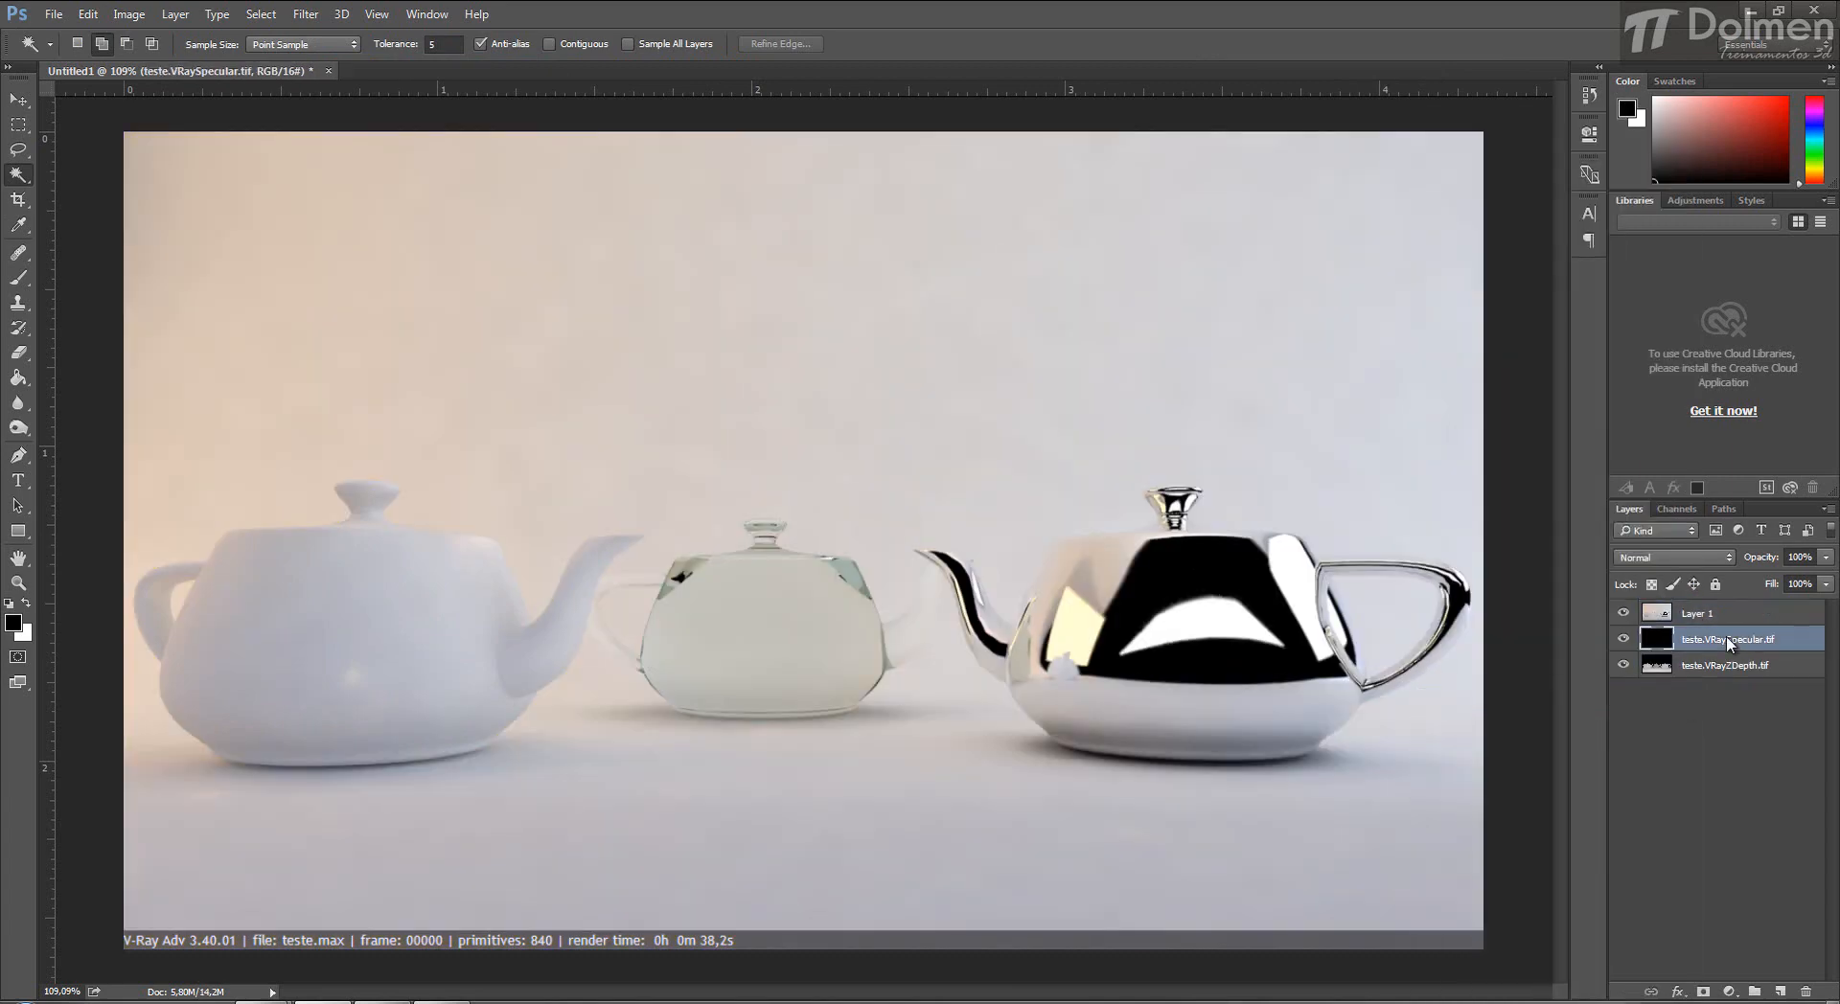
left_click_drag(1728, 642, 1720, 613)
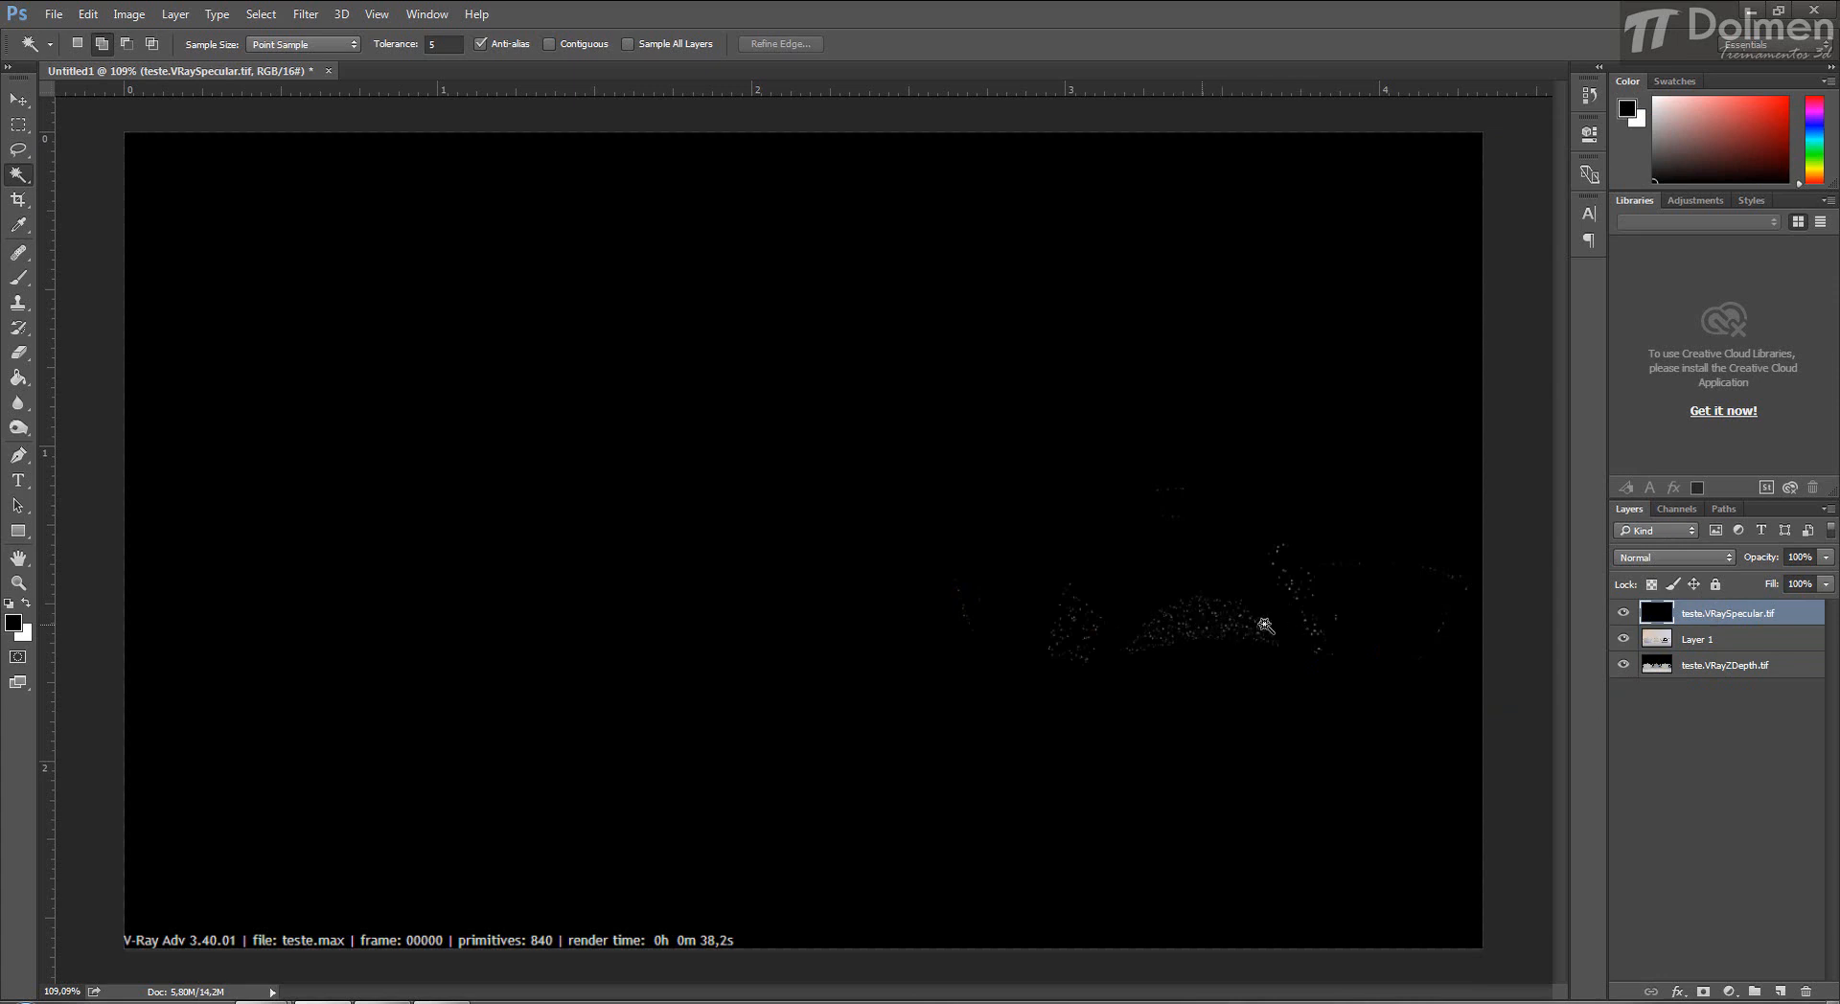
left_click(18, 99)
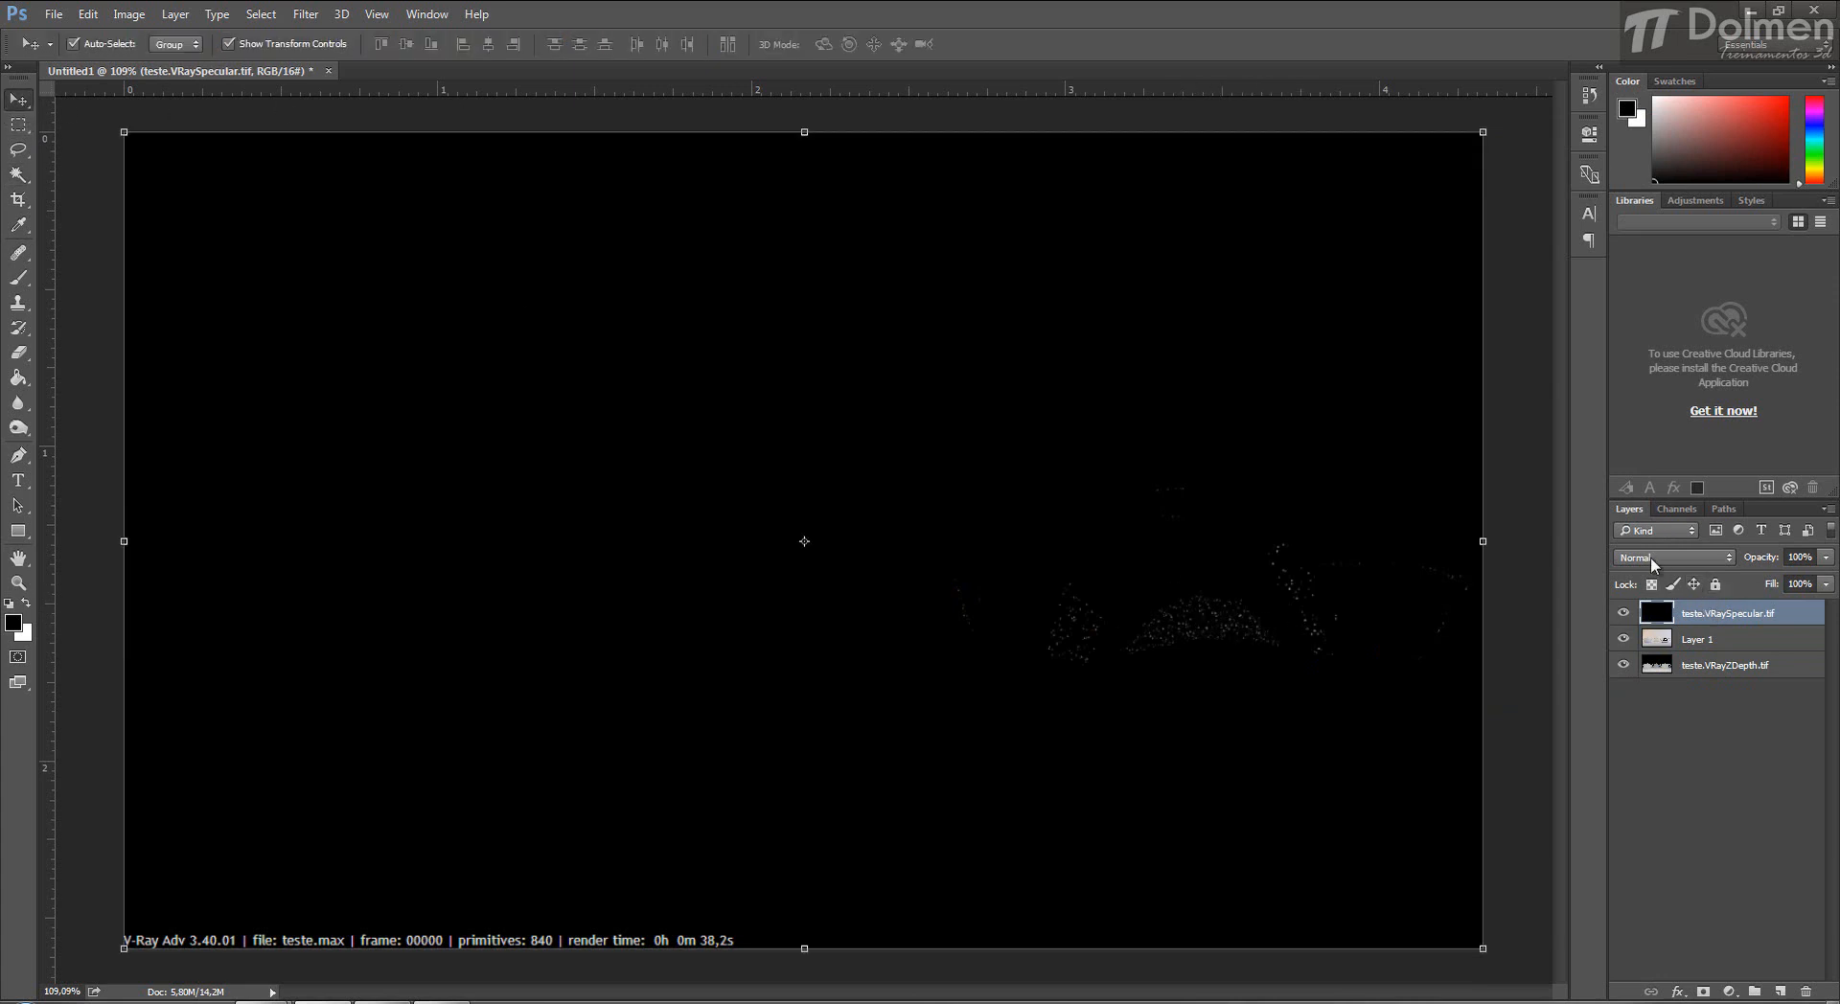
left_click(1650, 560)
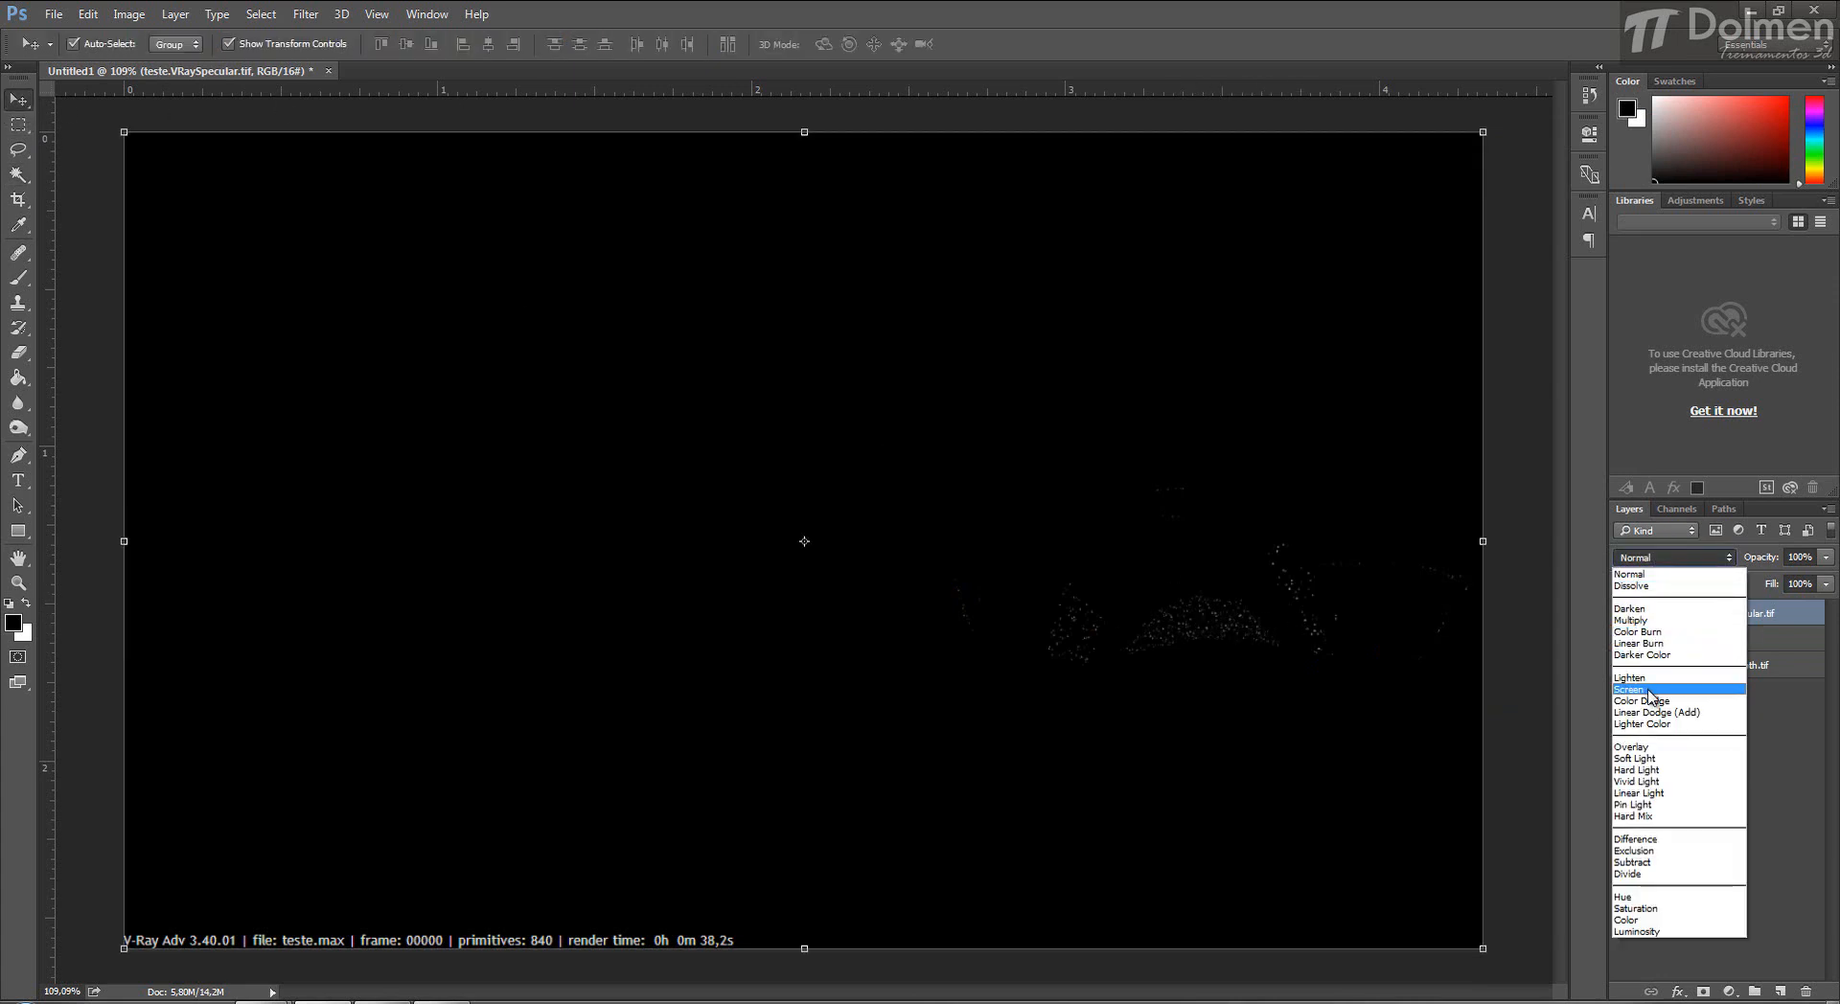
left_click(1649, 690)
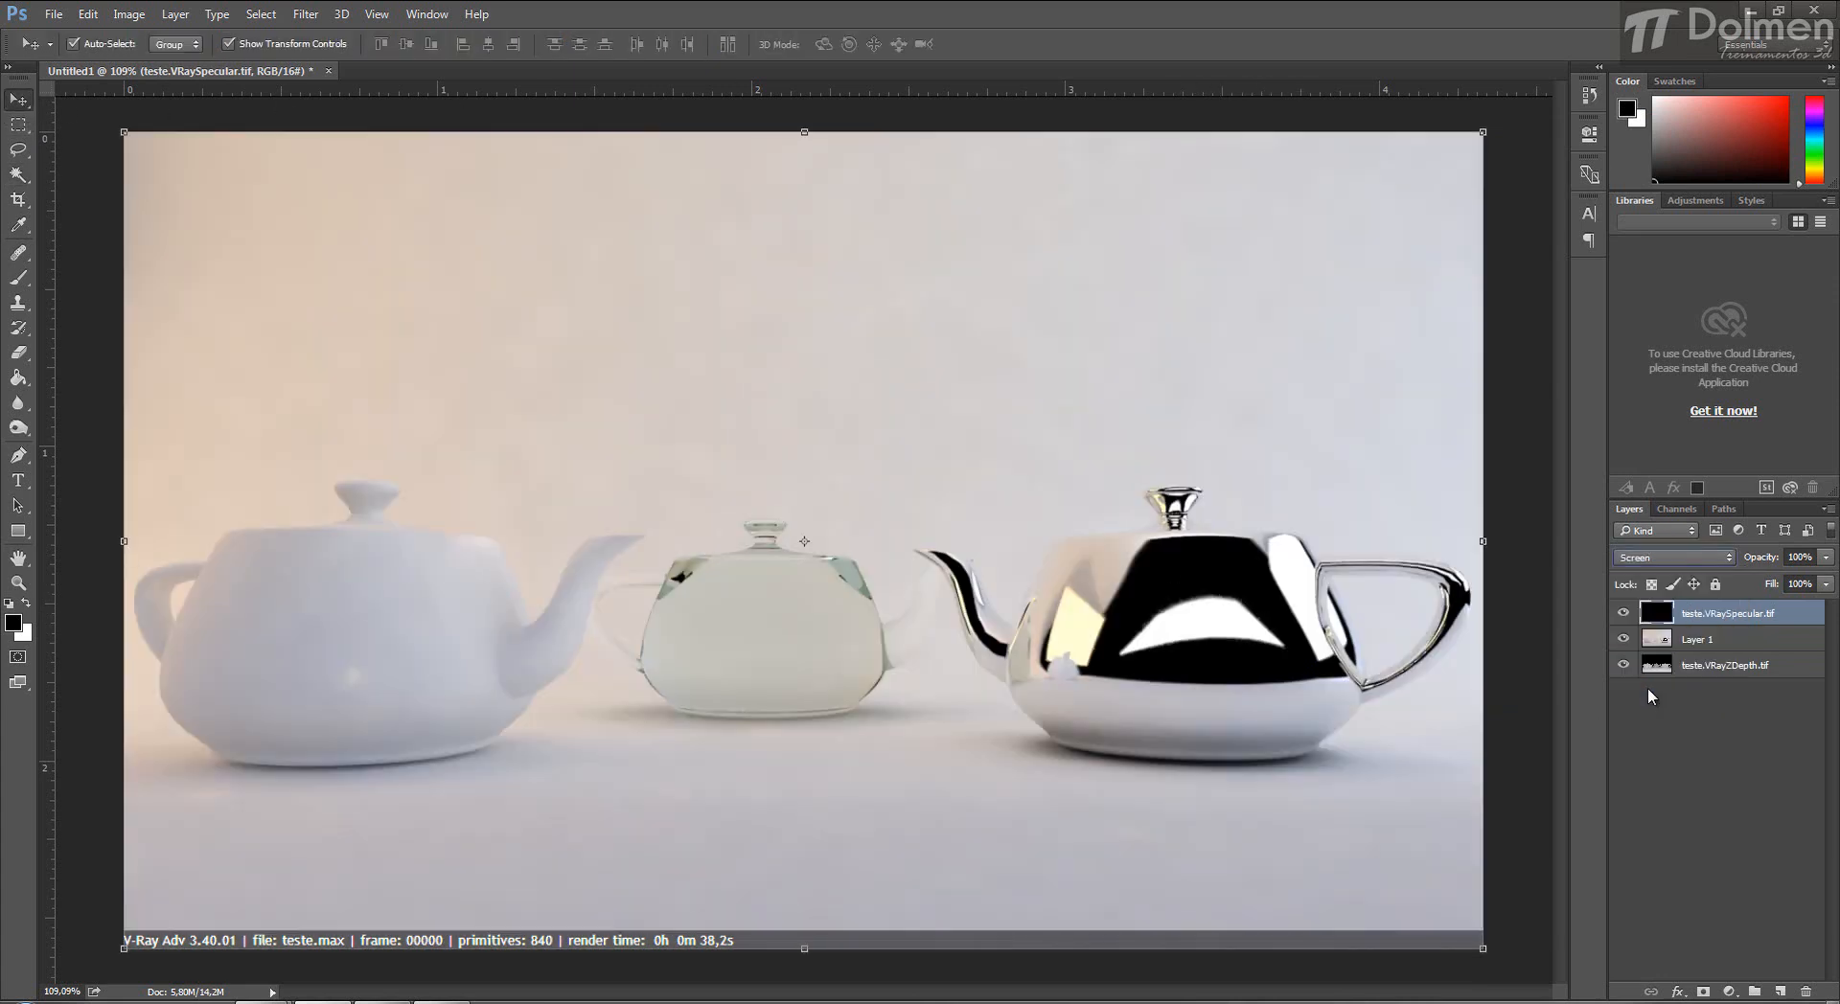
Check the VRaySpecular layer's effect and merge it down into Layer 1.
left_click(1623, 613)
right_click(1716, 616)
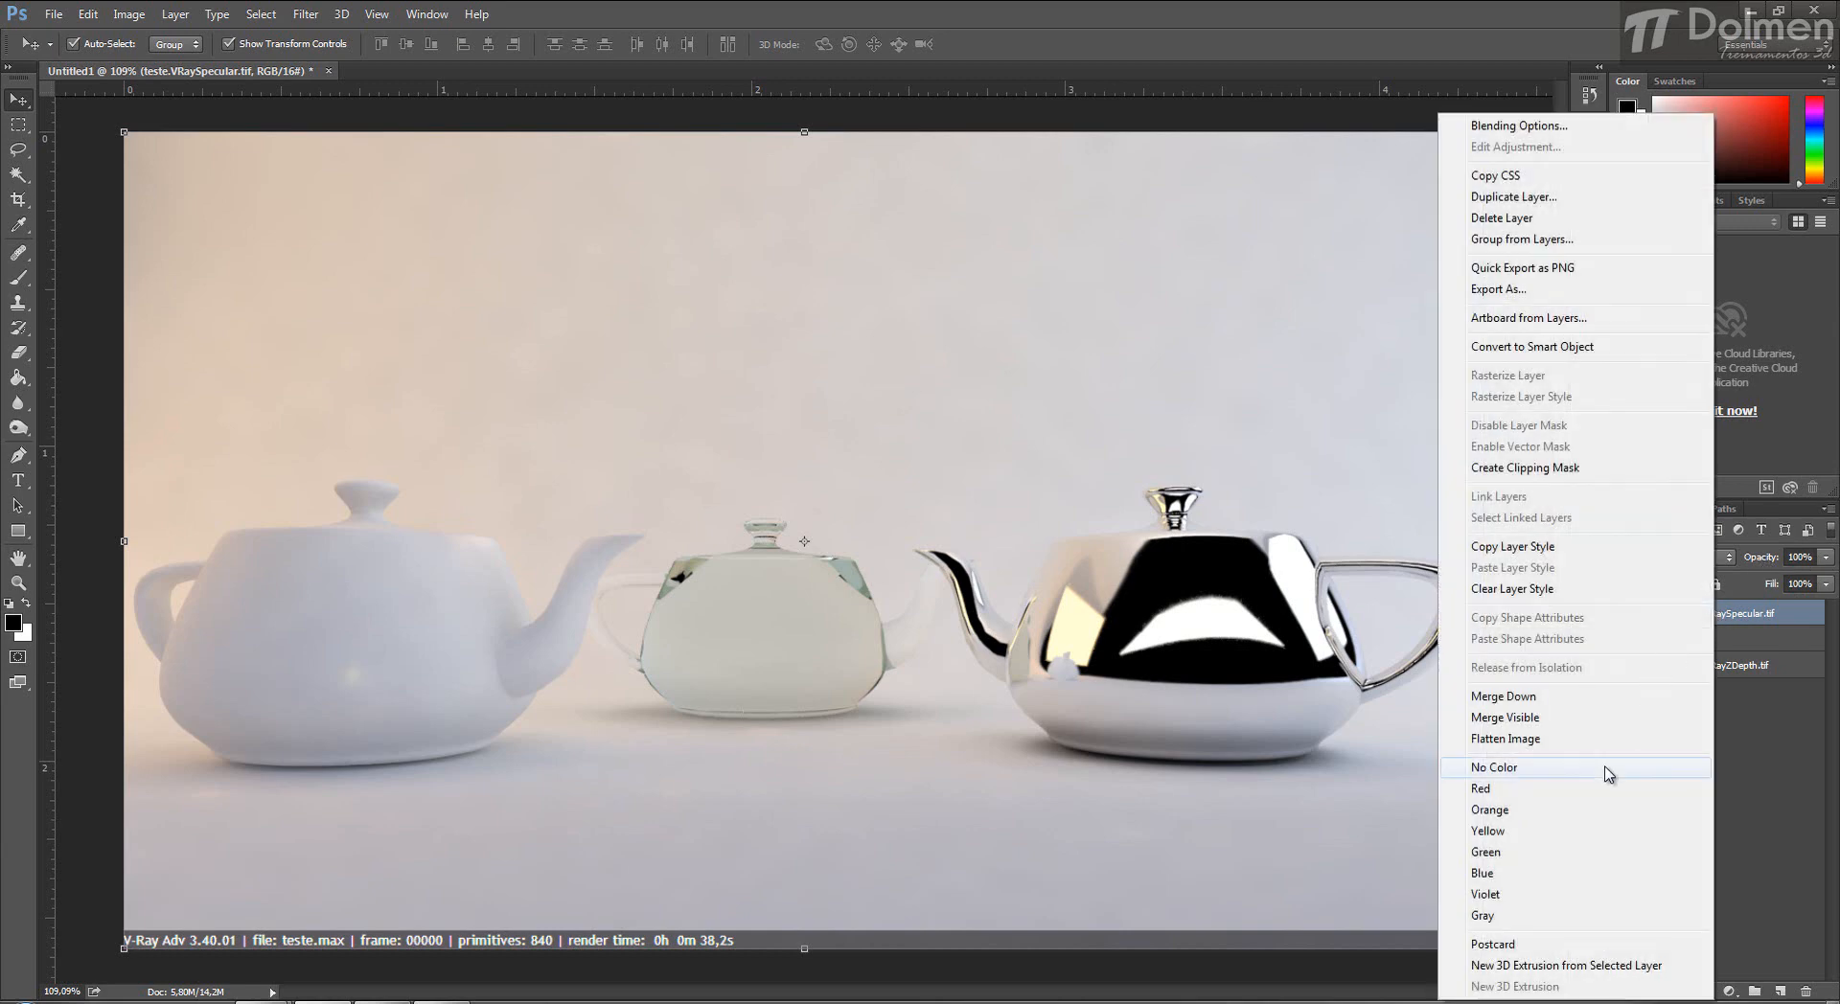
left_click(1554, 702)
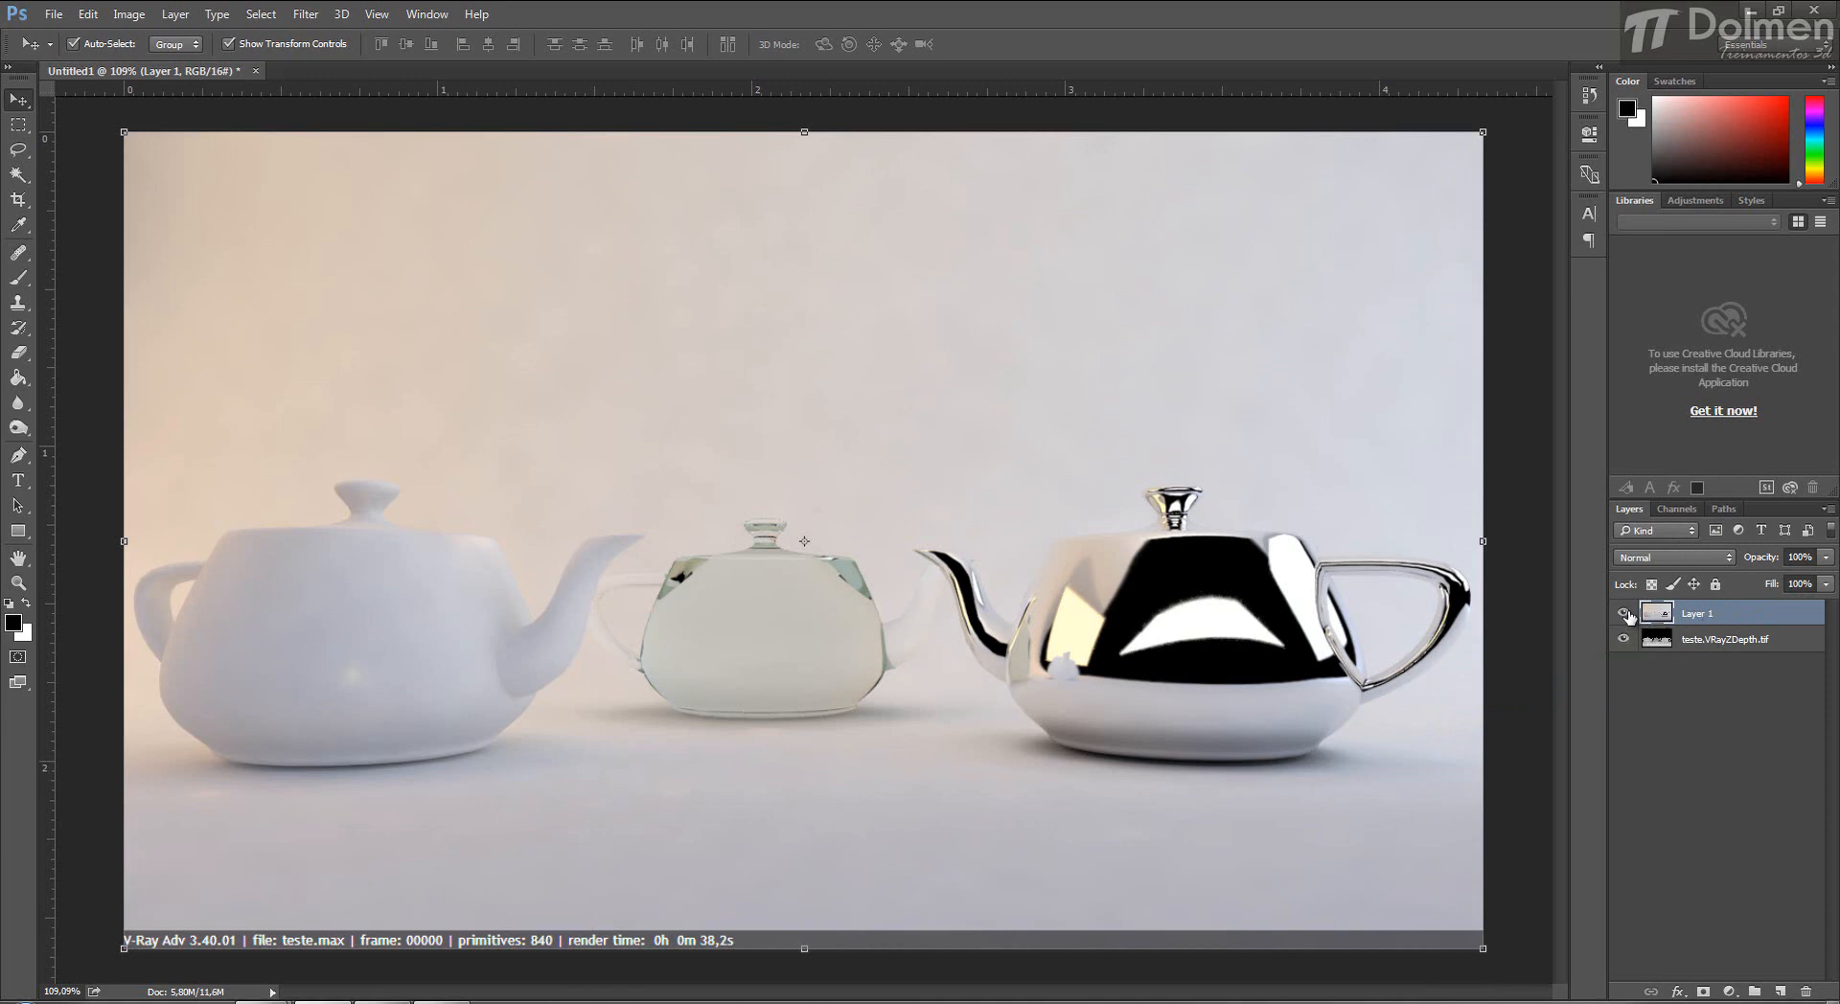
Inspect the VRayZDepth pass on its own, move it above Layer 1 and set its blend mode to Screen.
left_click(1674, 640)
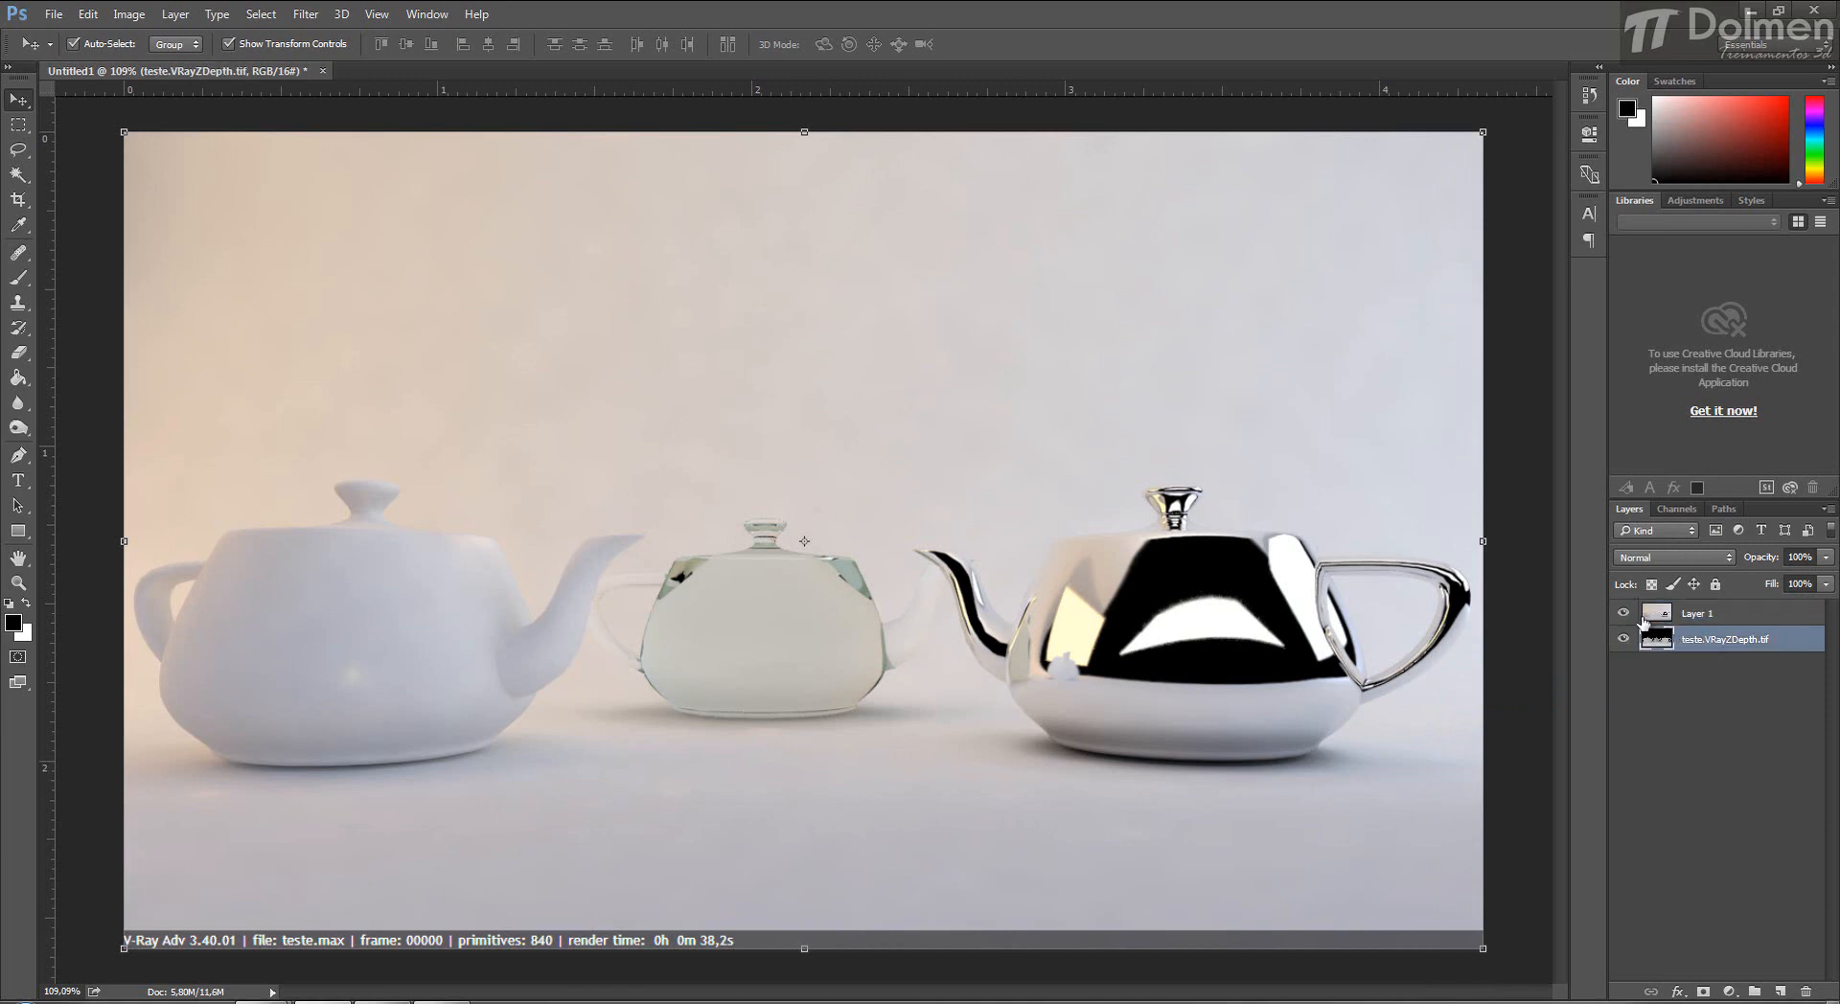
left_click(1622, 613)
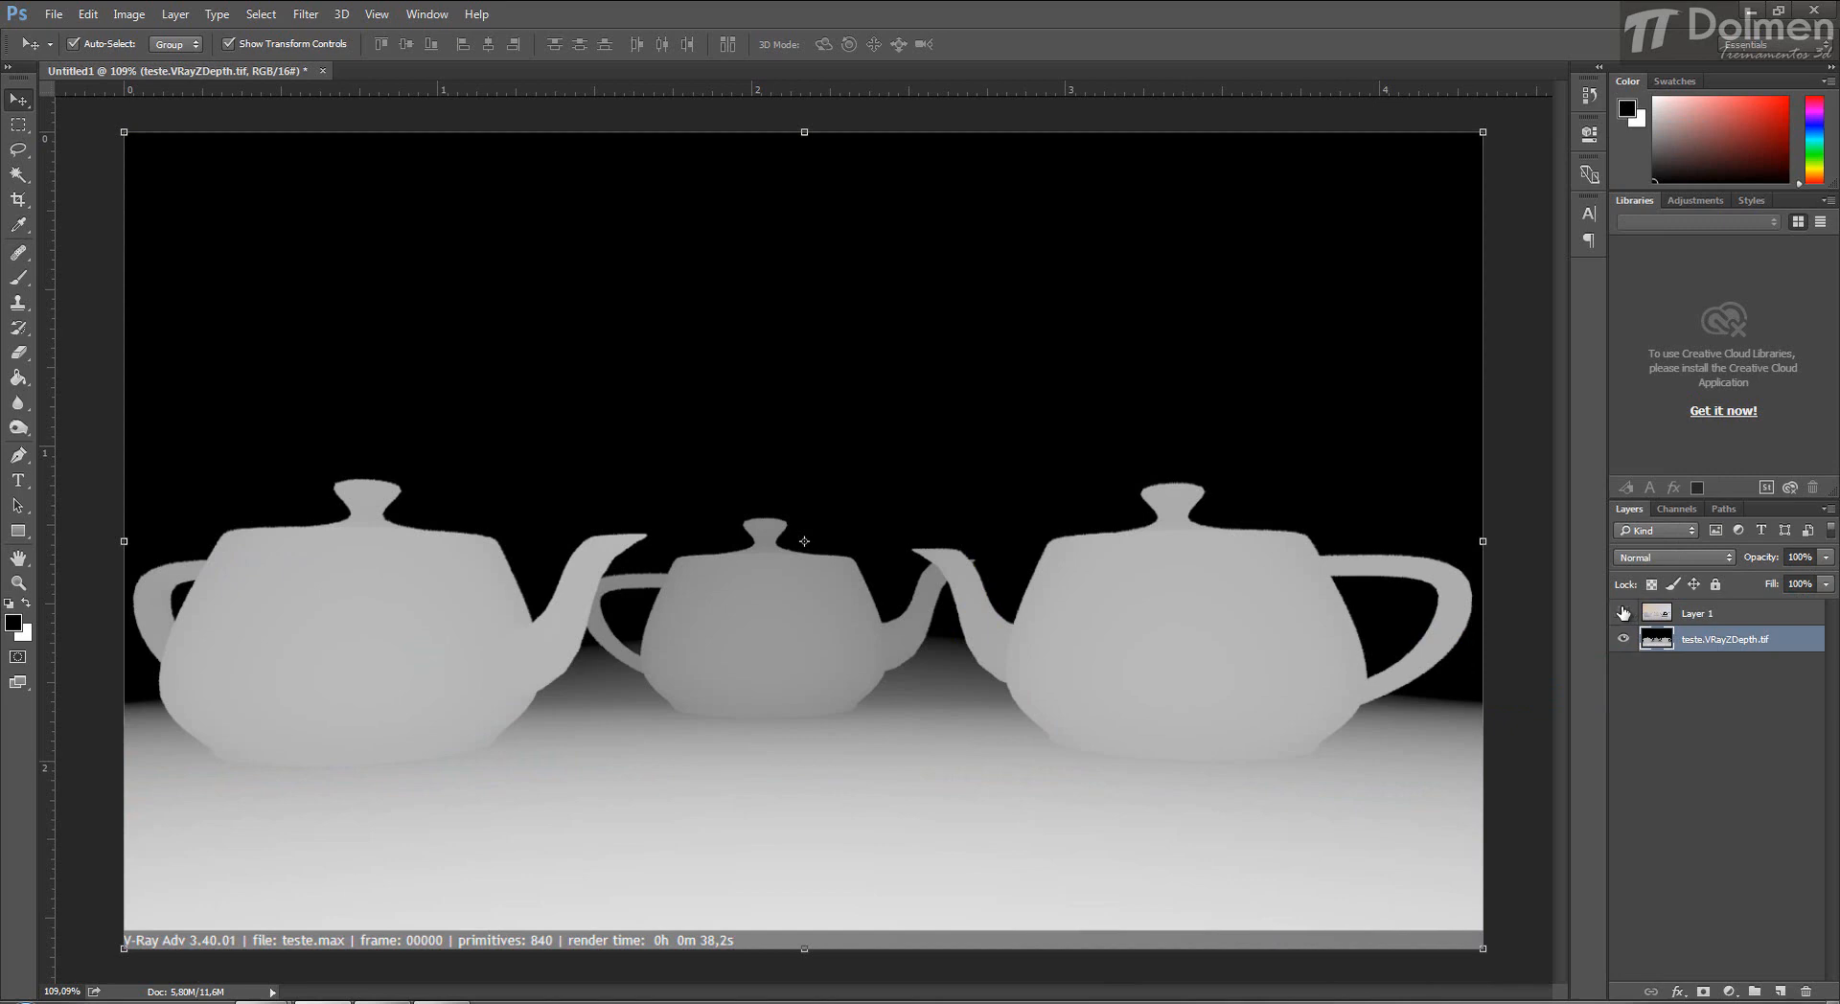
left_click(1622, 613)
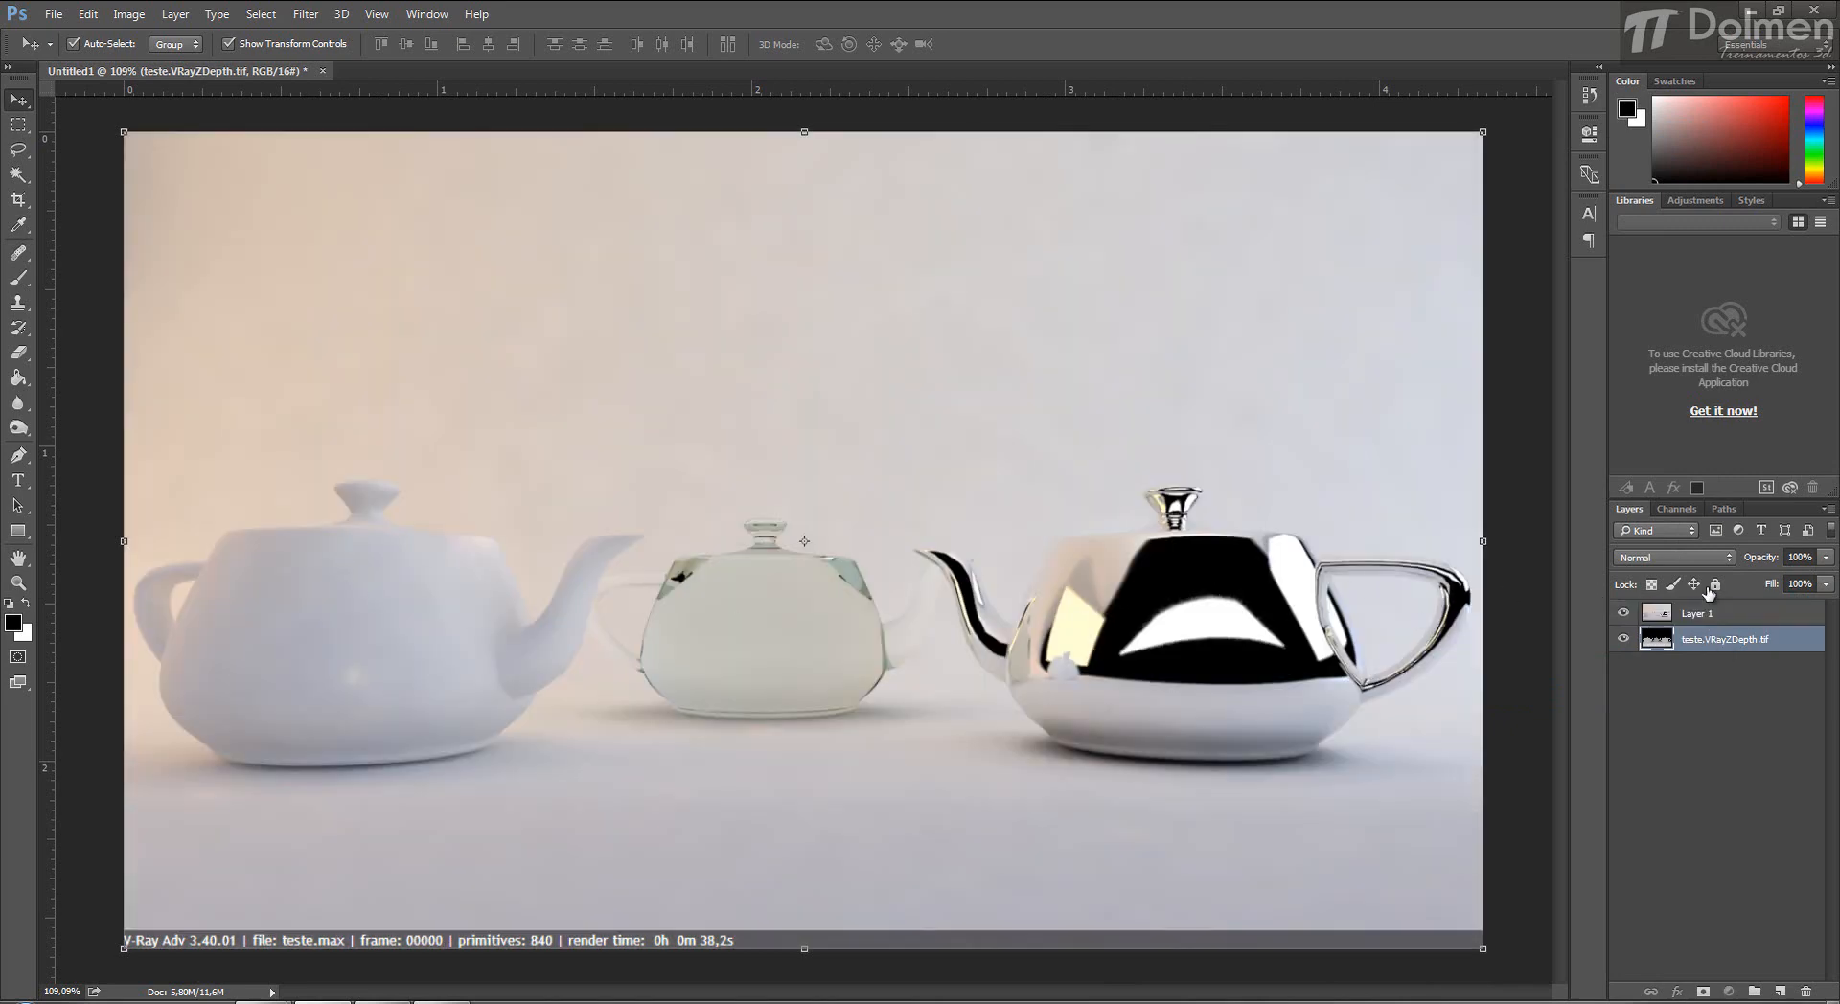
key("ctrl+bracketright")
left_click(1673, 556)
left_click(1664, 682)
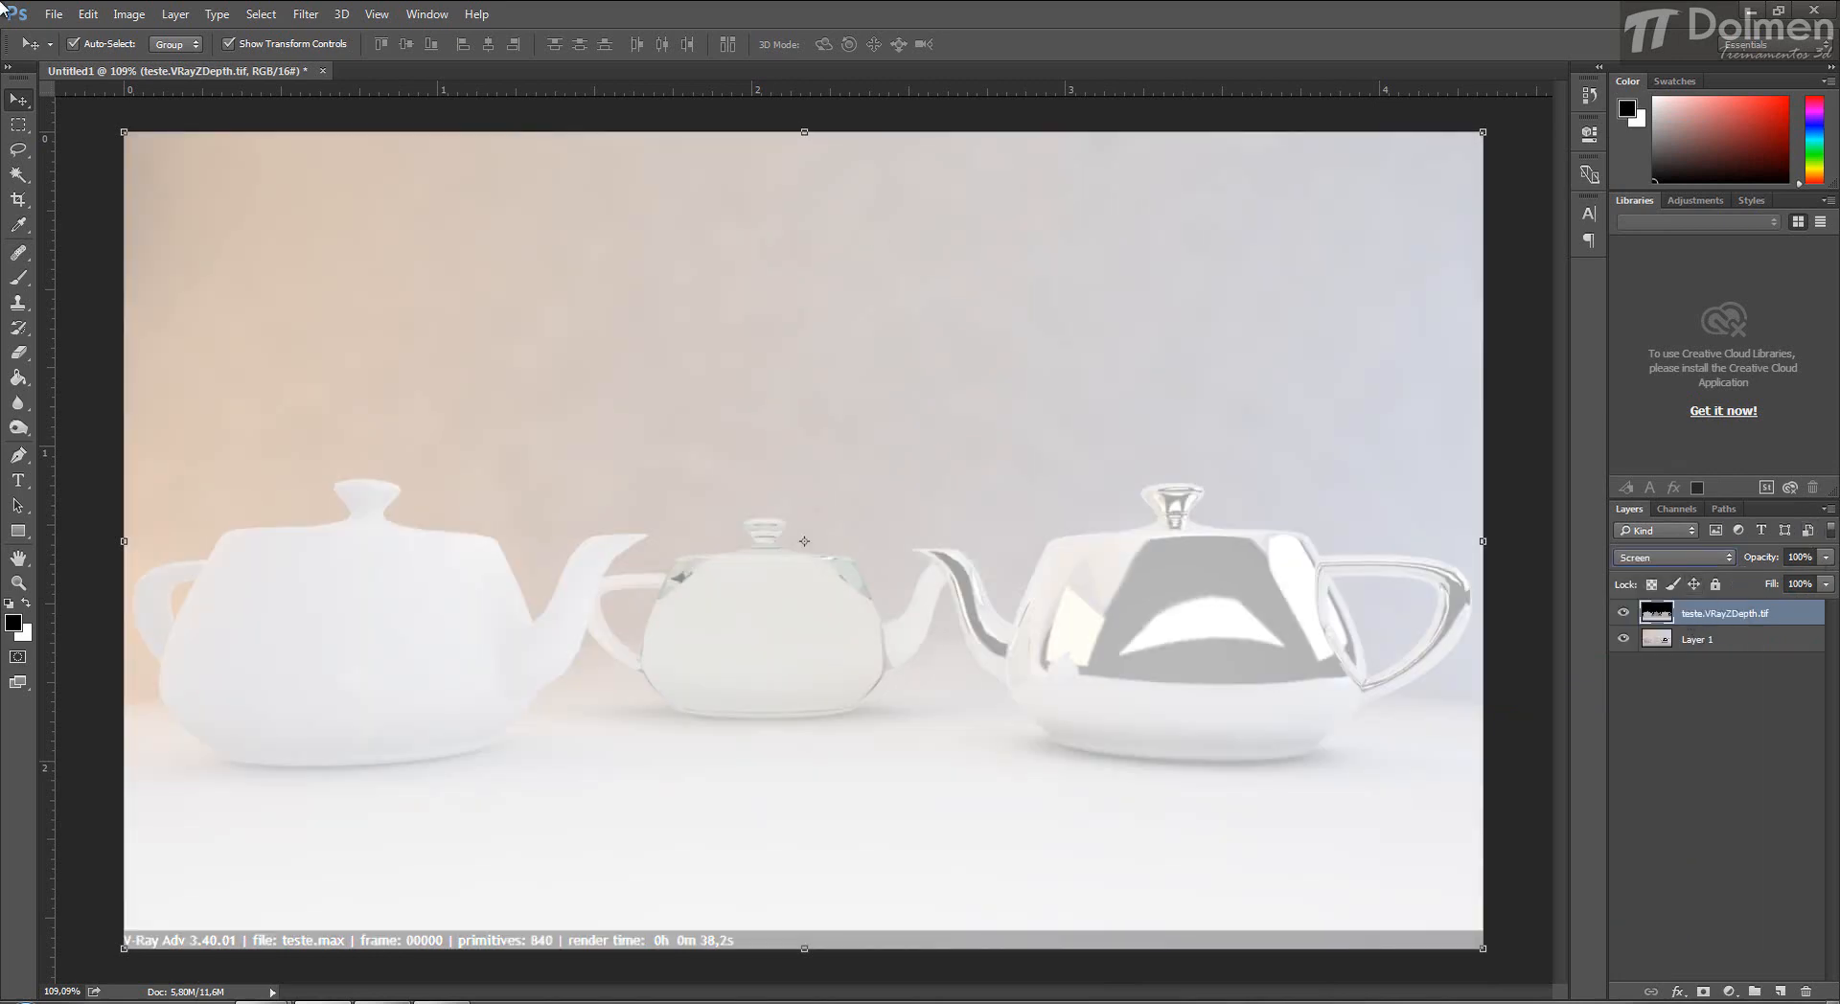
Invert the VRayZDepth layer's tones with the Invert adjustment.
left_click(134, 14)
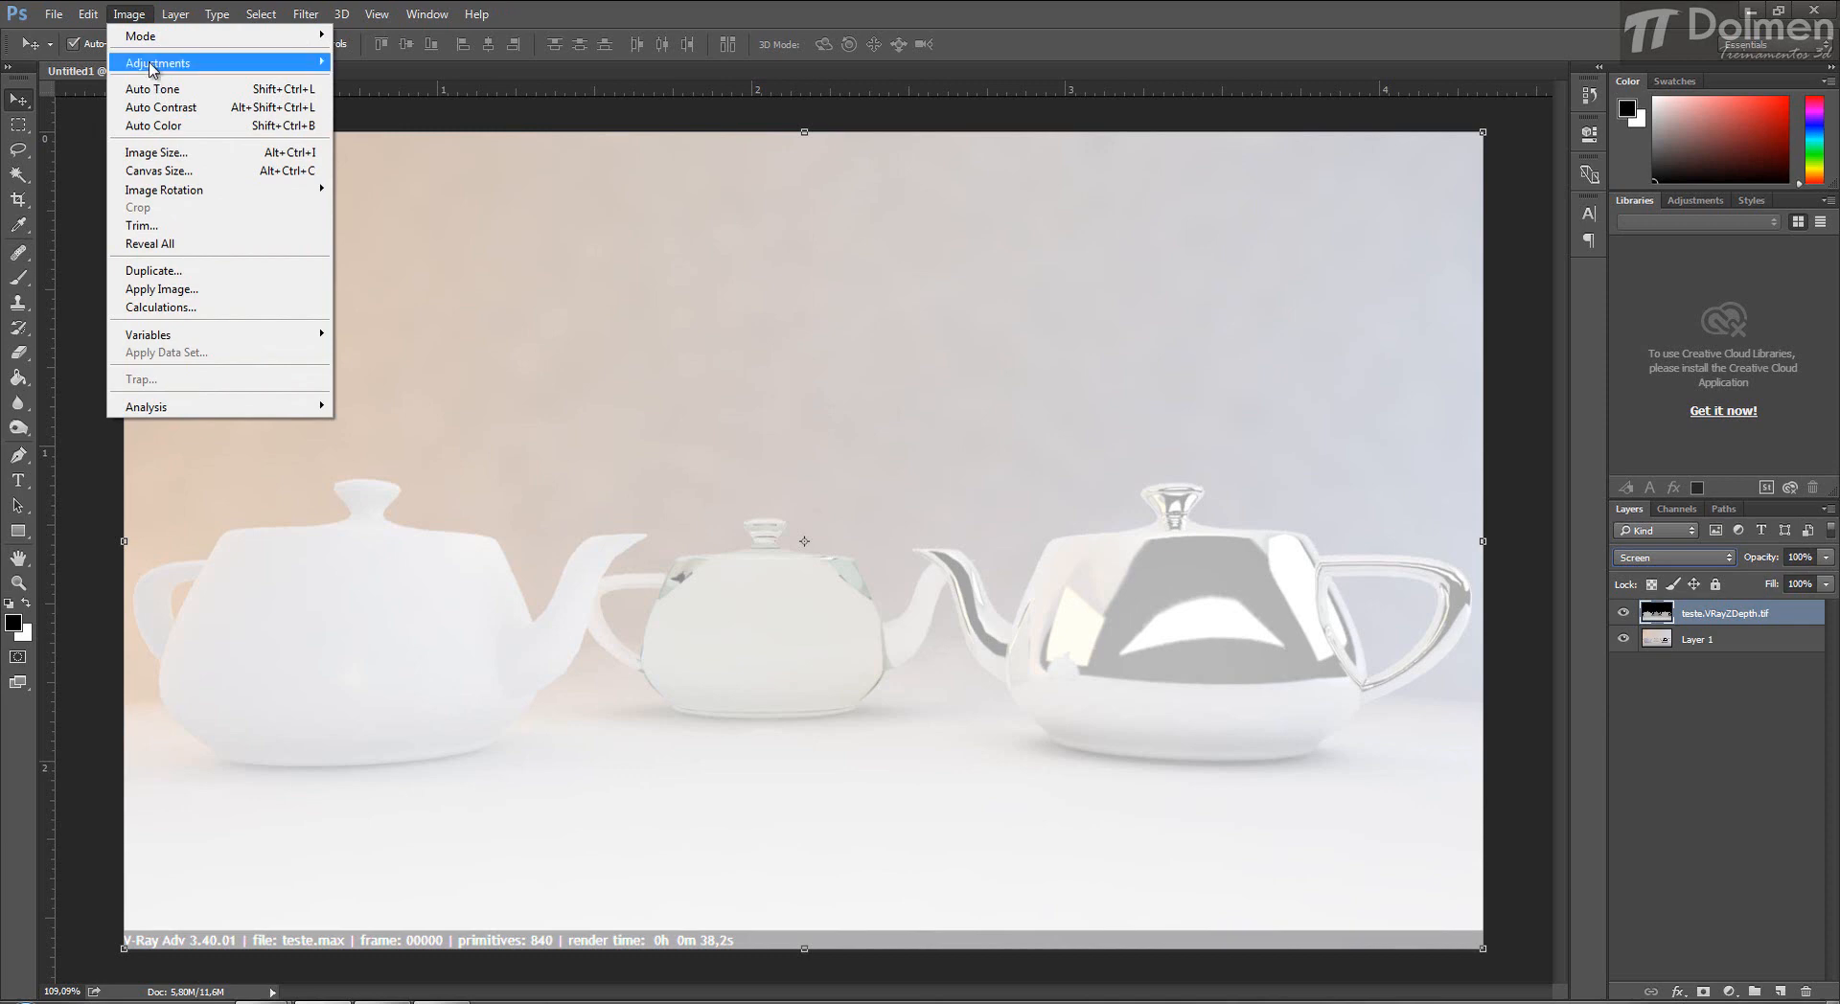
mouse_move(151, 67)
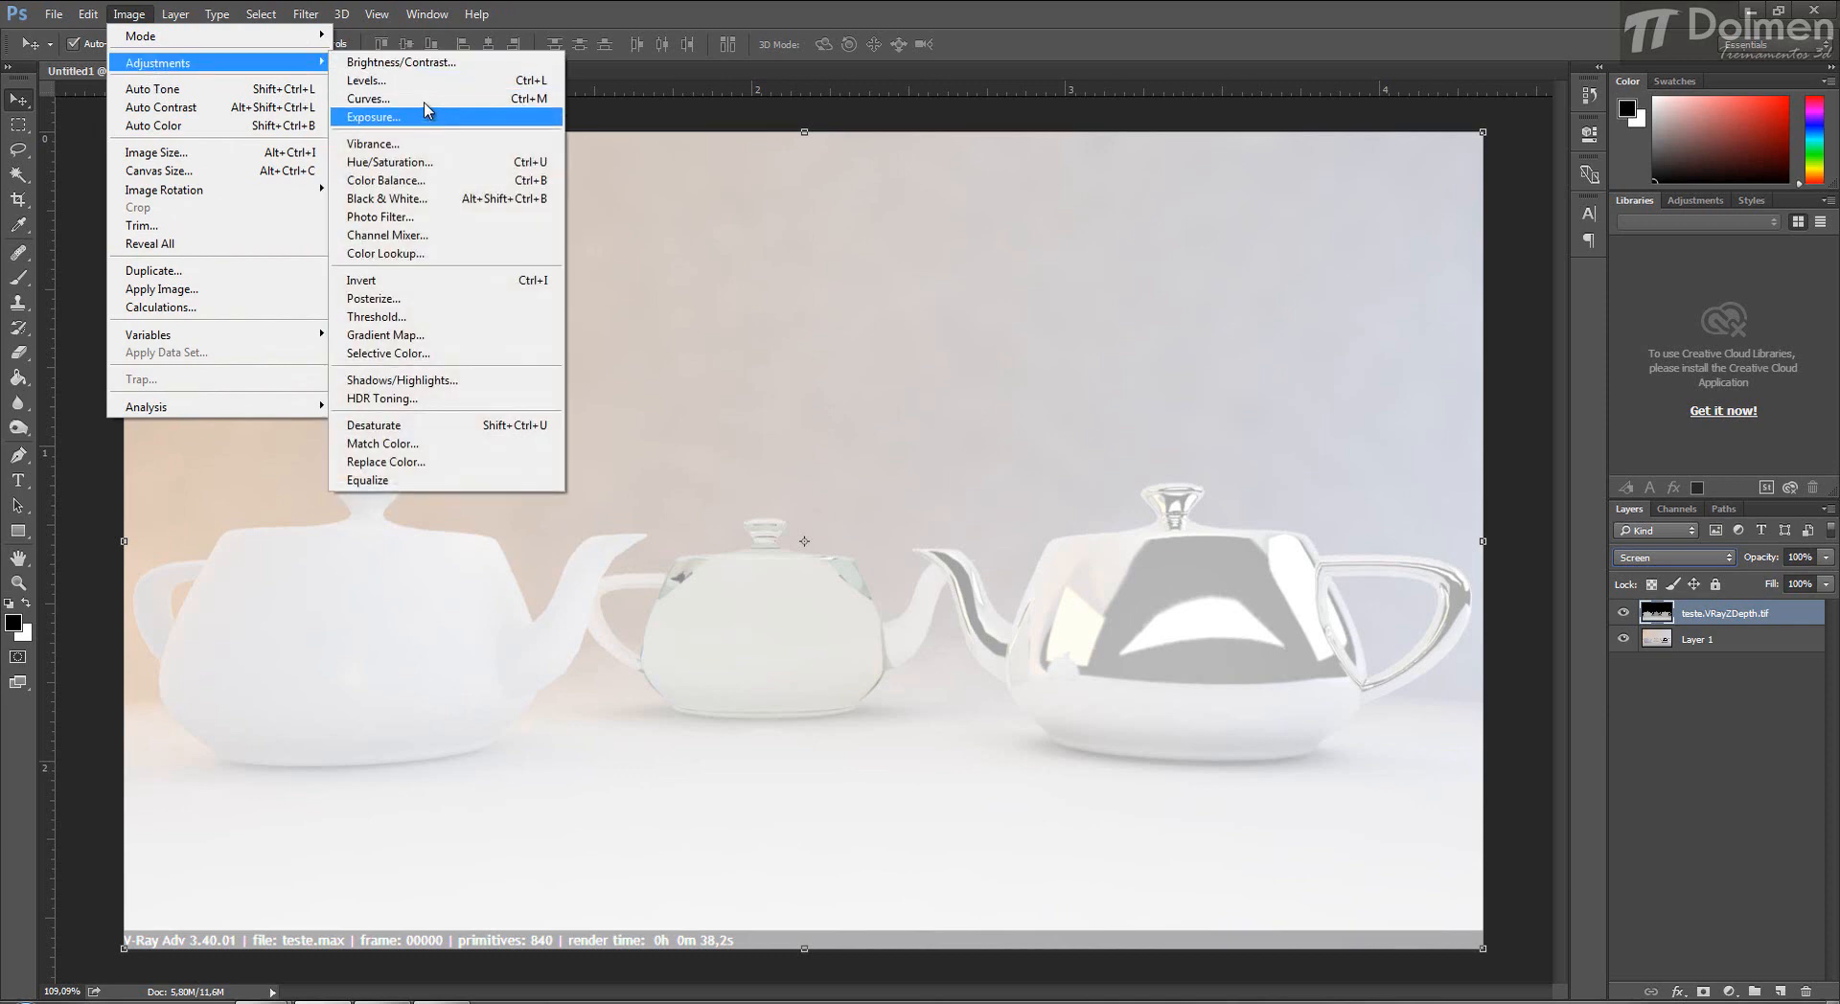
left_click(419, 281)
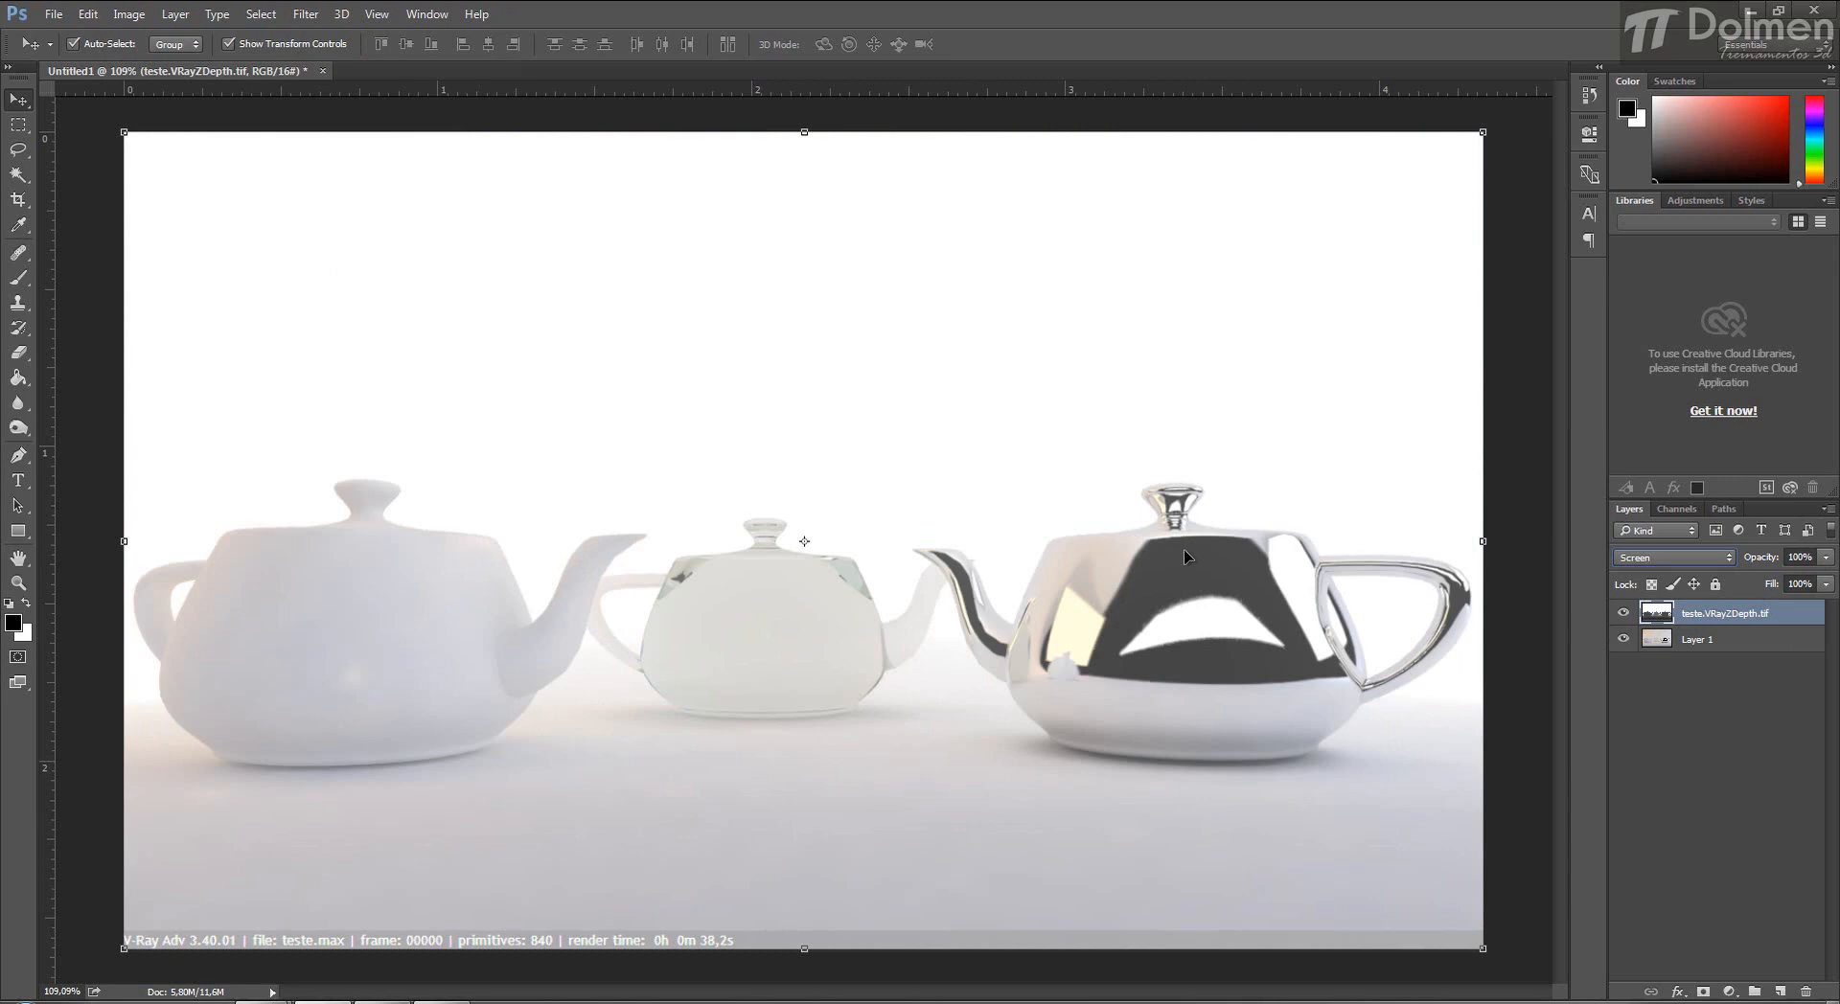
Reduce the VRayZDepth layer's opacity to 43% and leave no layer selected.
left_click(1825, 557)
left_click_drag(1767, 568, 1779, 577)
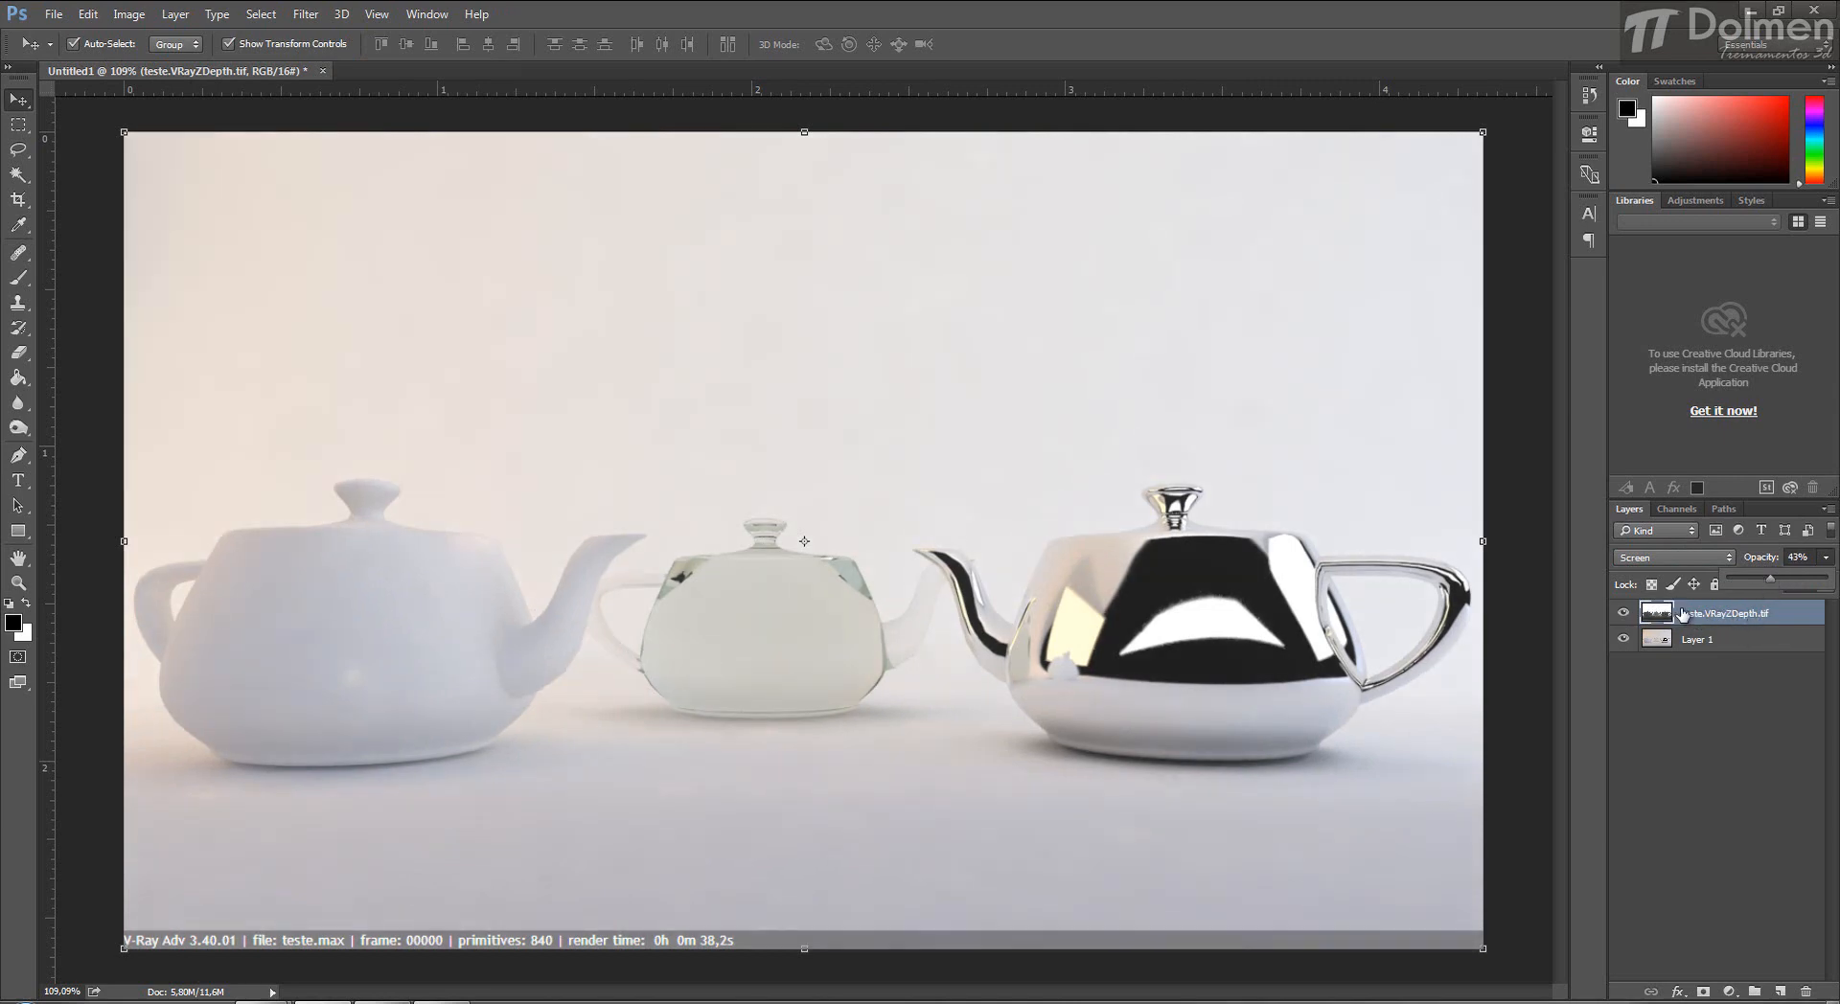
left_click(1687, 701)
left_click(1686, 706)
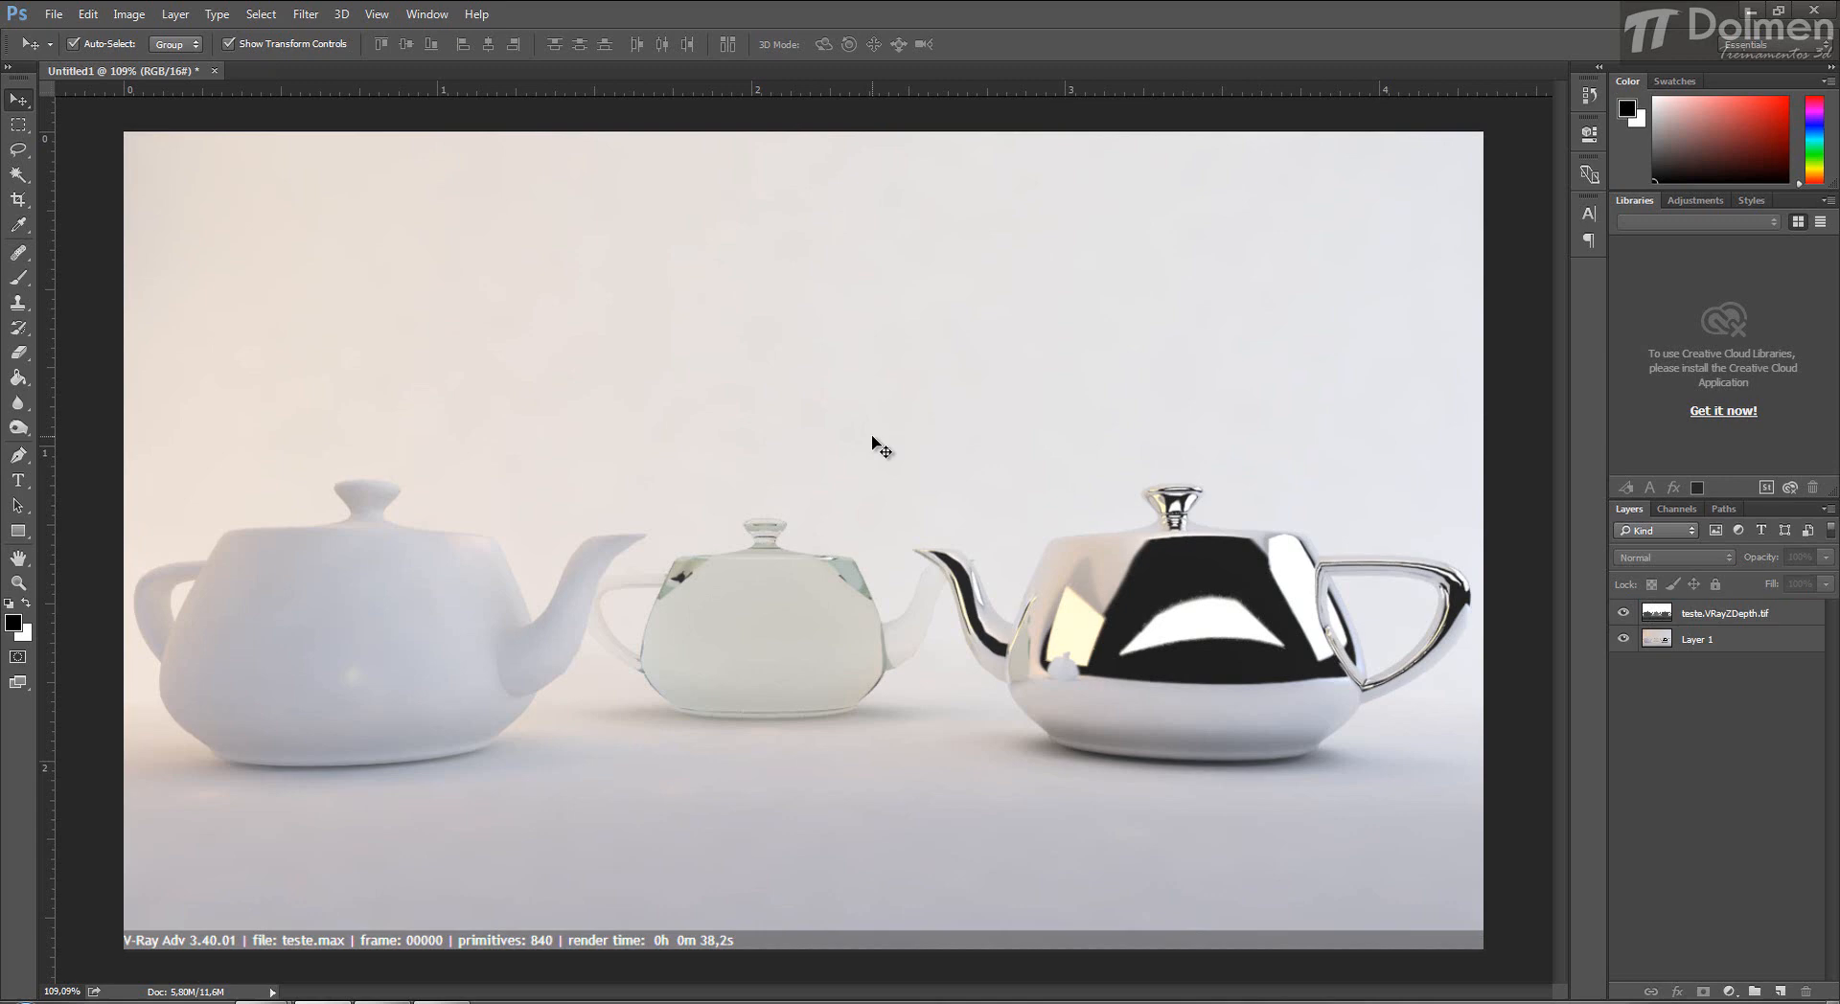
left_click(1726, 616)
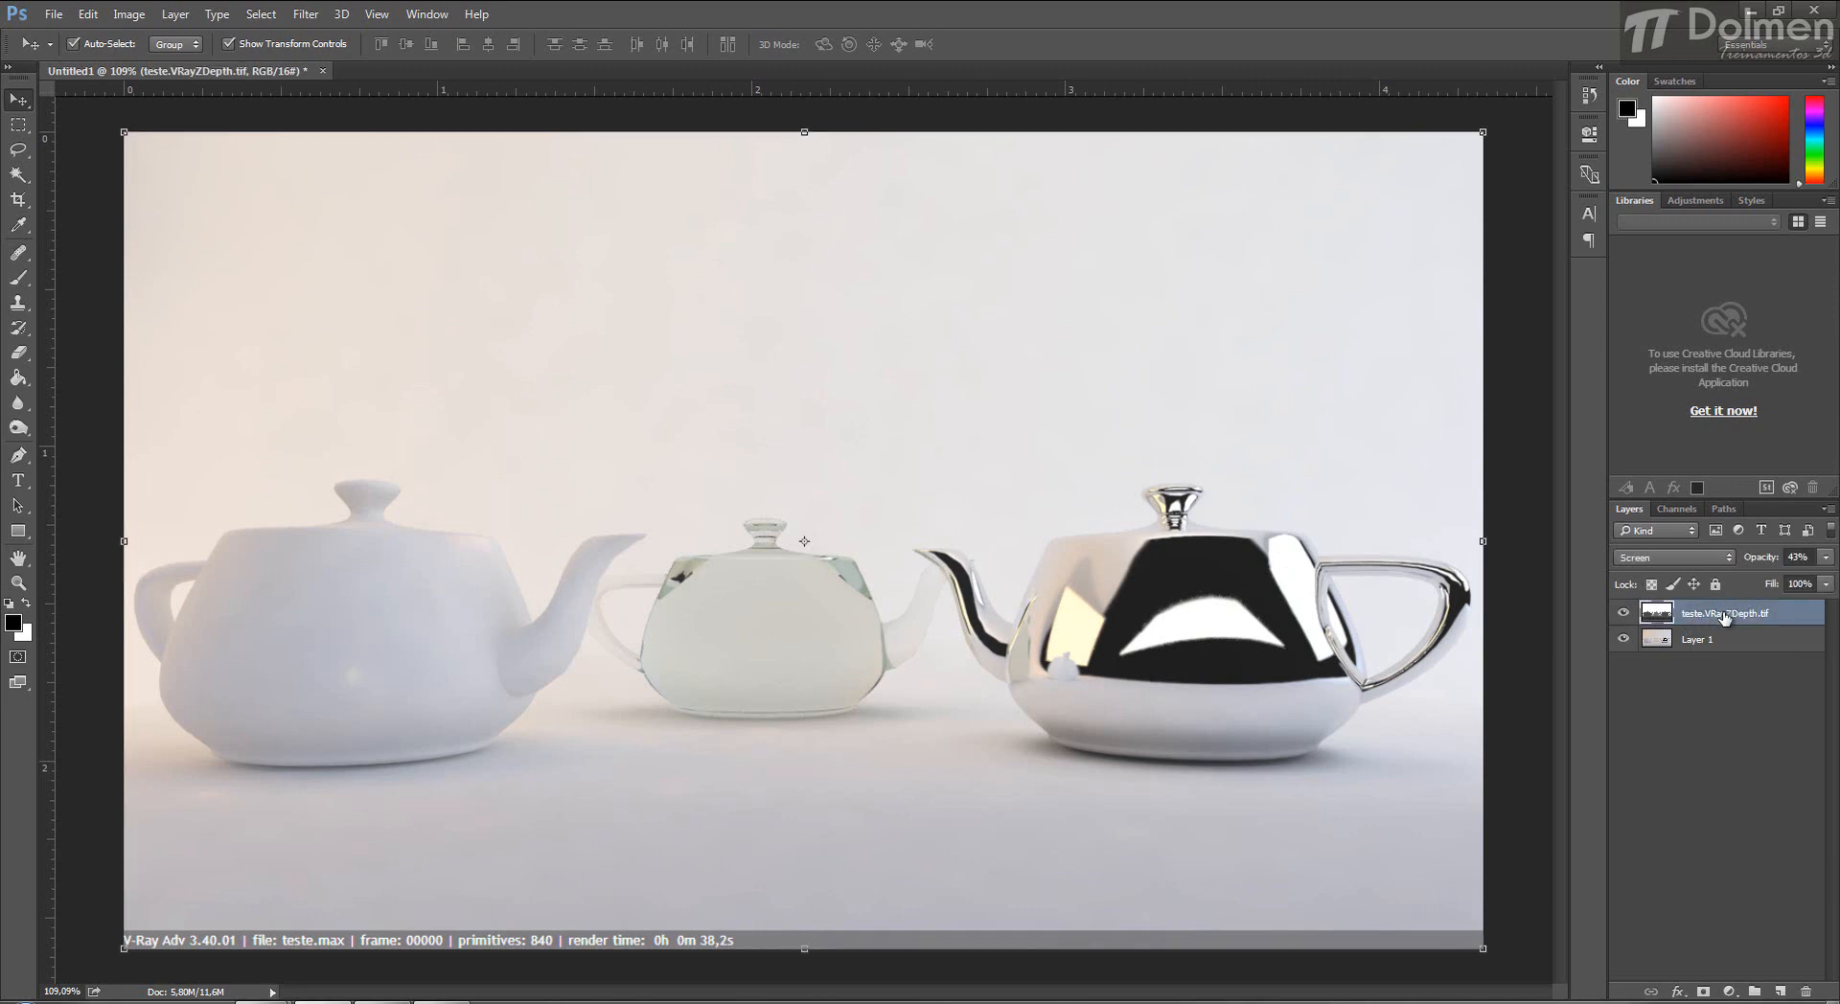
left_click(1722, 706)
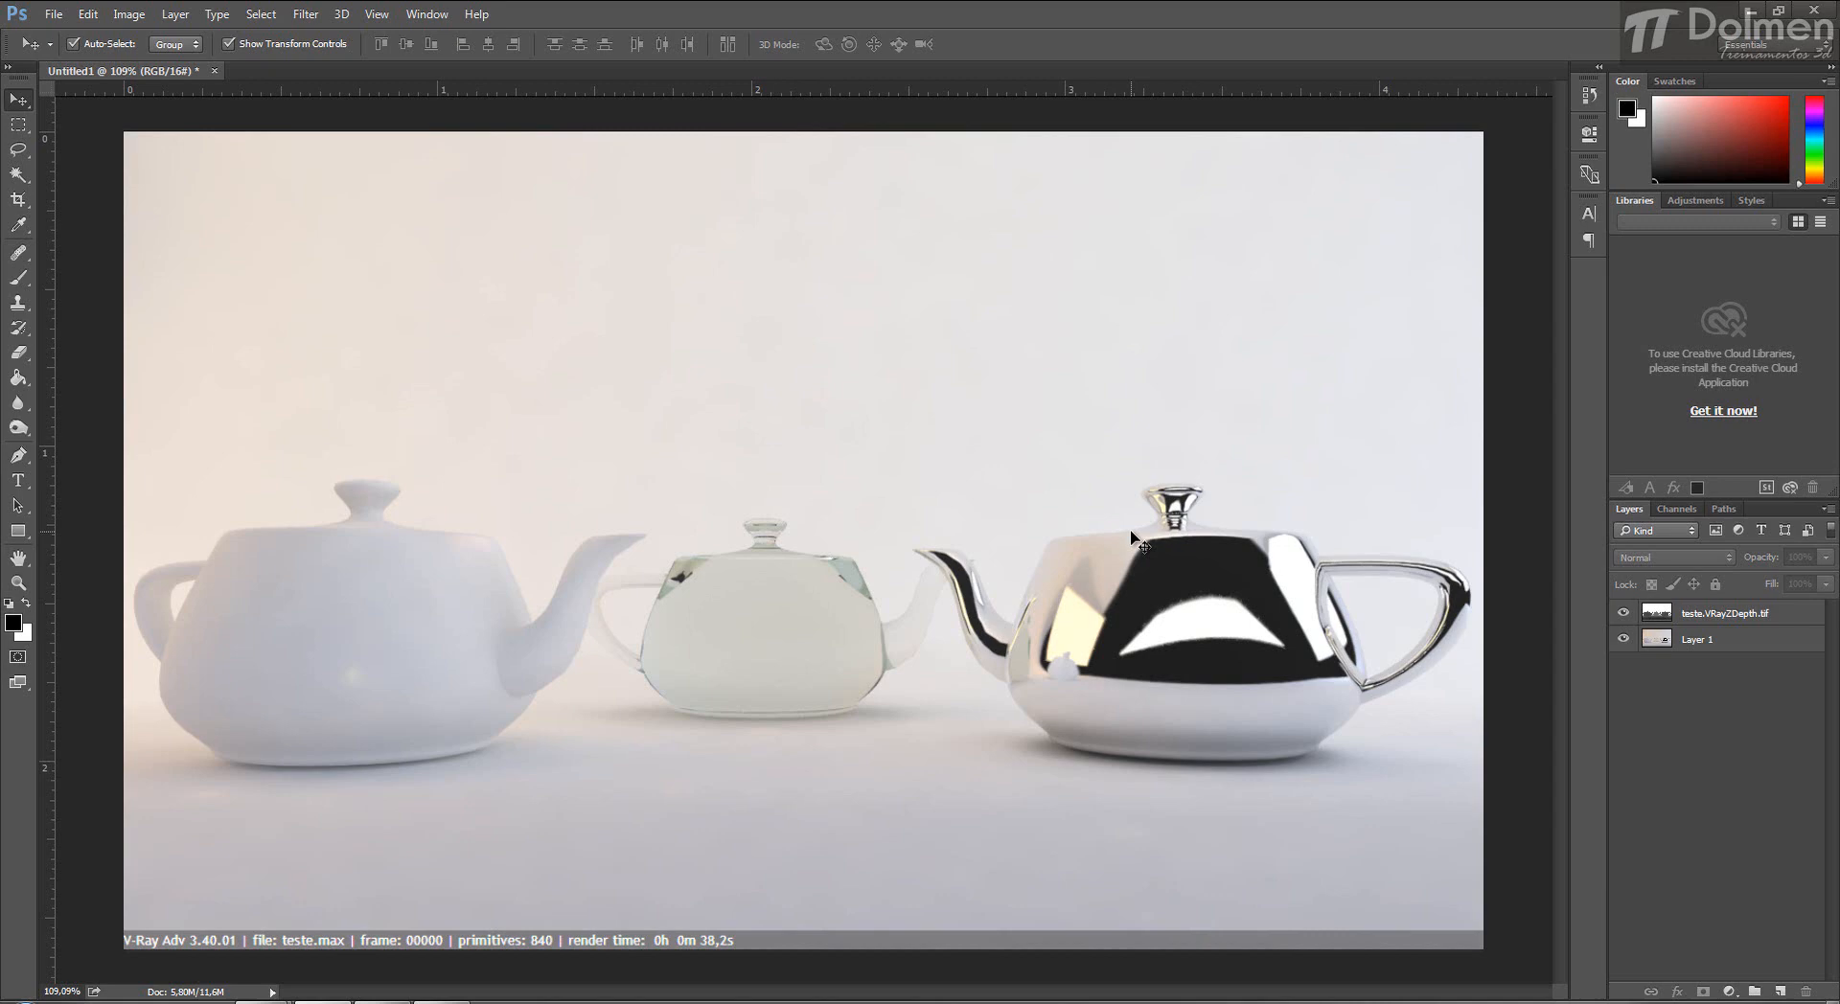
Switch to 3ds Max and review the Settings, GI, V-Ray and Common parameters in the V-Ray Render Setup.
left_click(264, 1002)
left_click(231, 933)
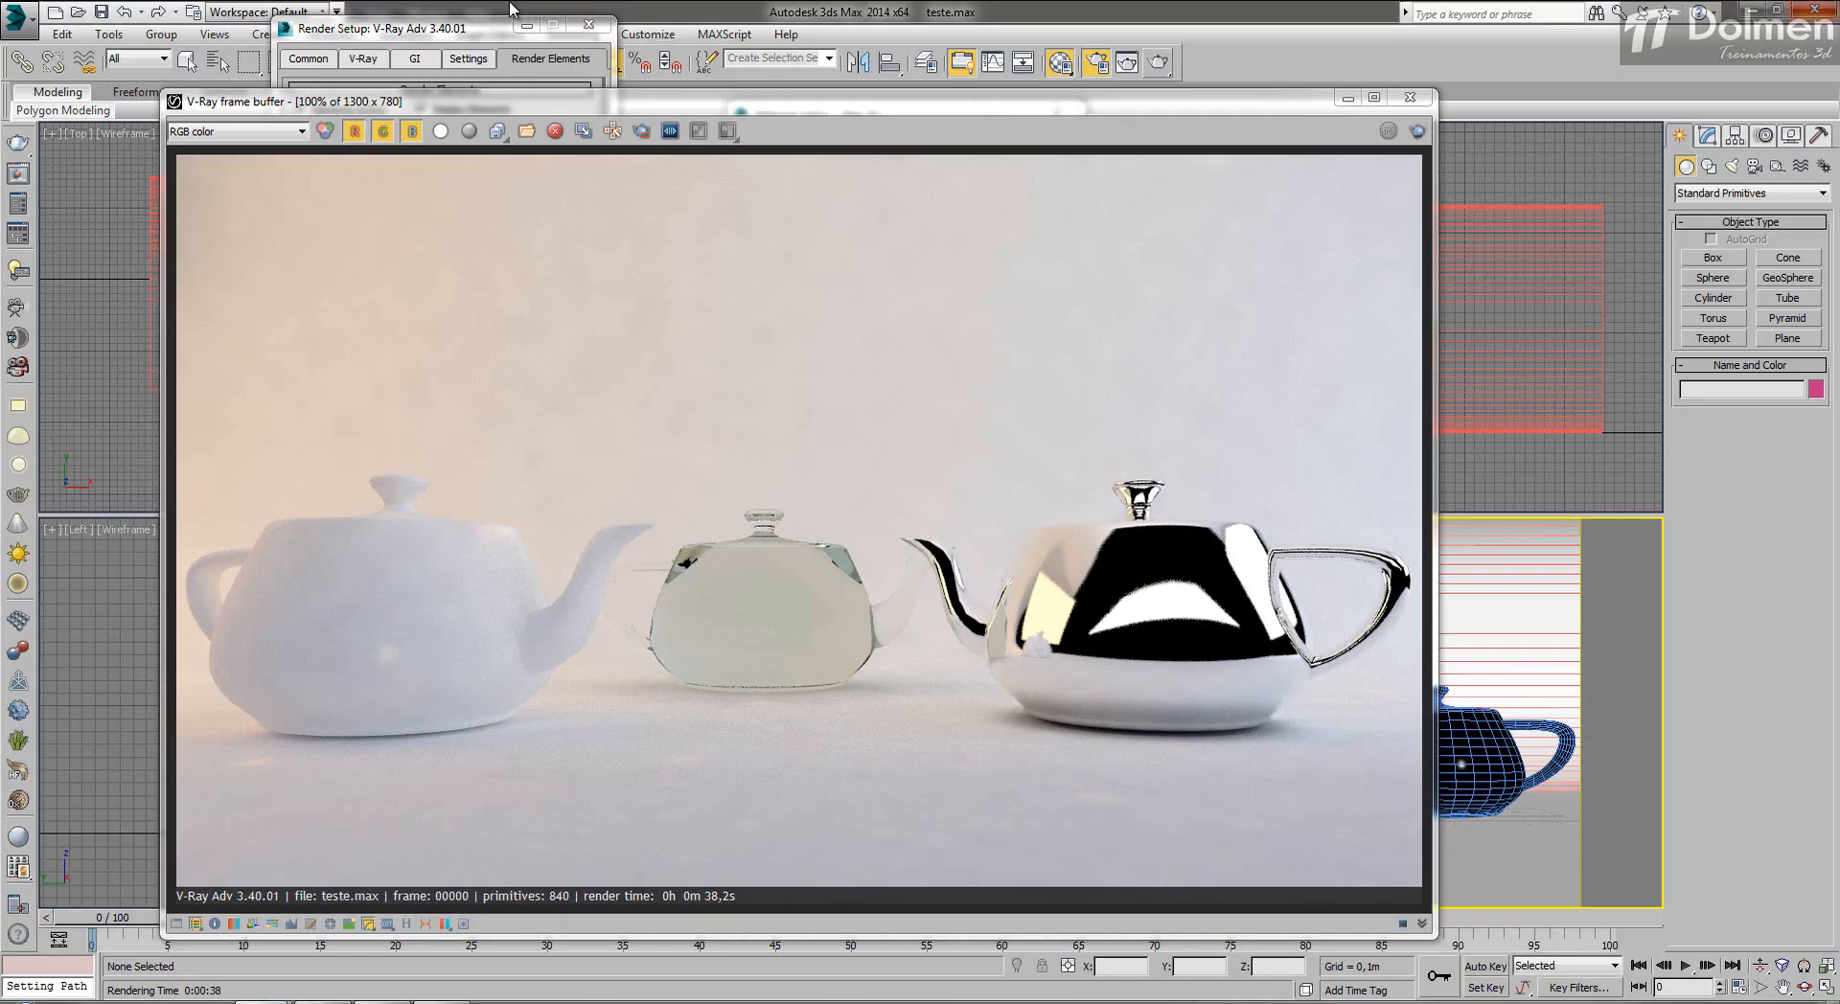
left_click(475, 31)
left_click(458, 62)
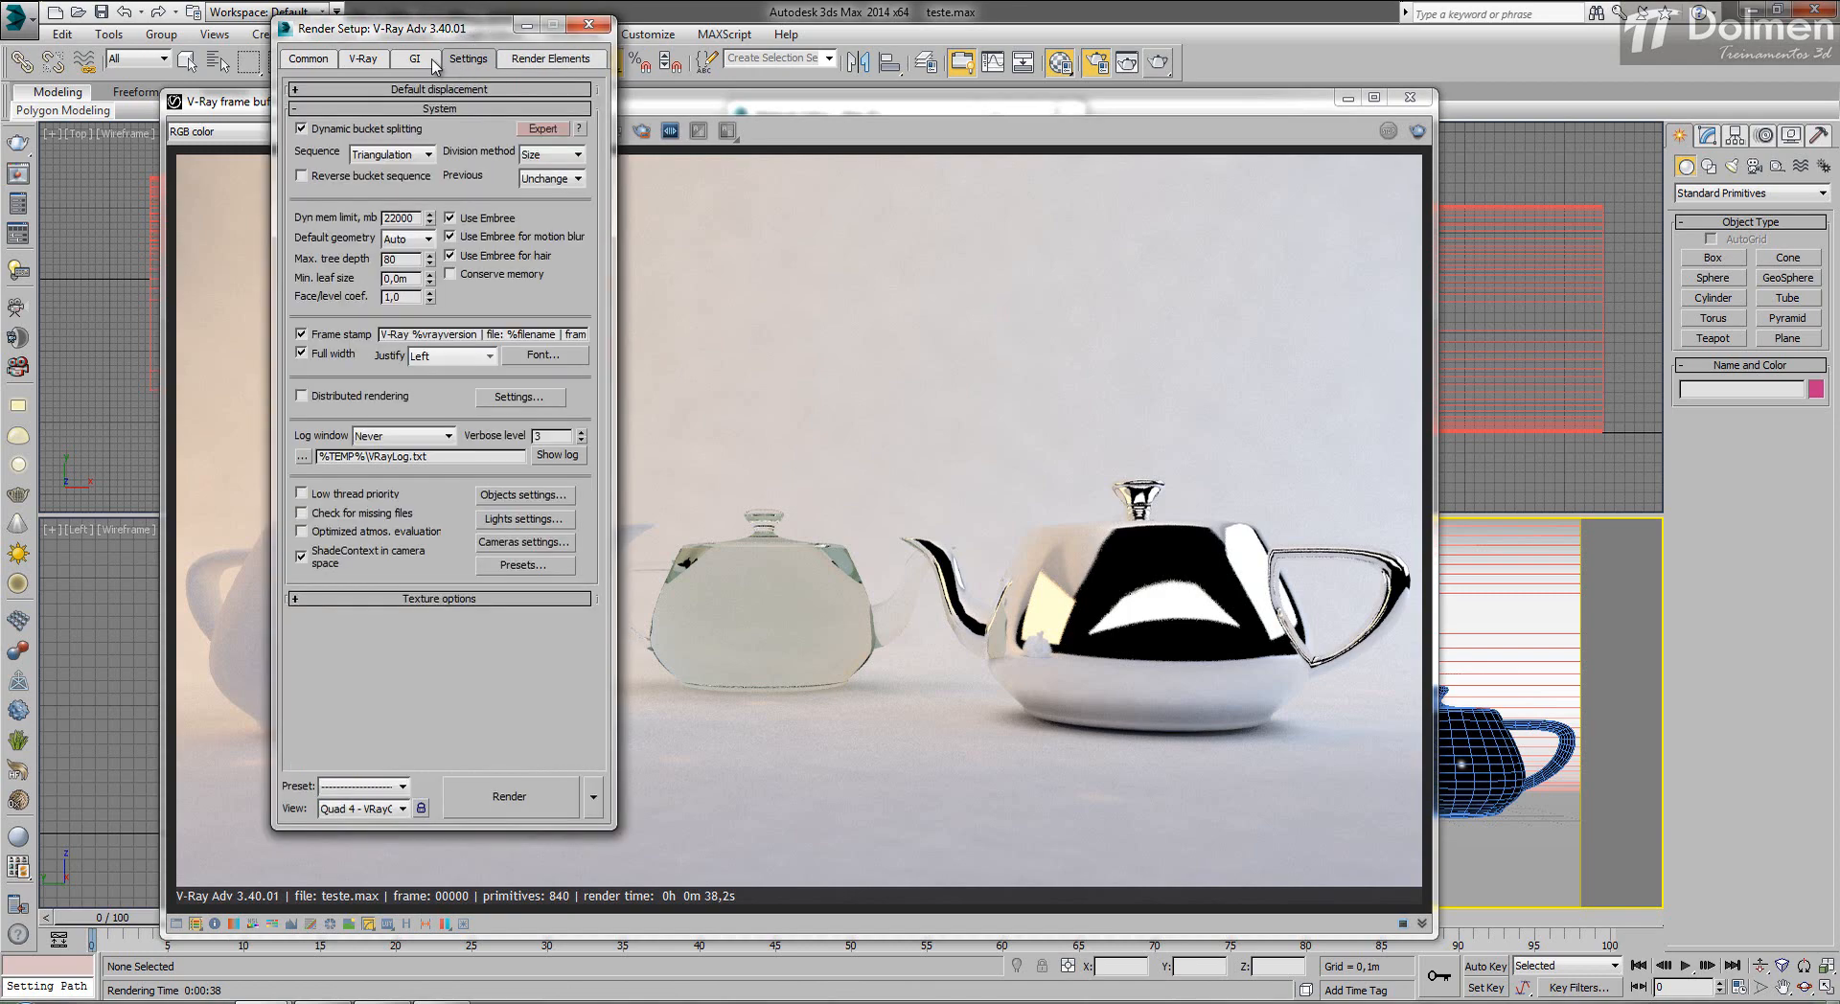
left_click(427, 61)
left_click(366, 61)
left_click(310, 60)
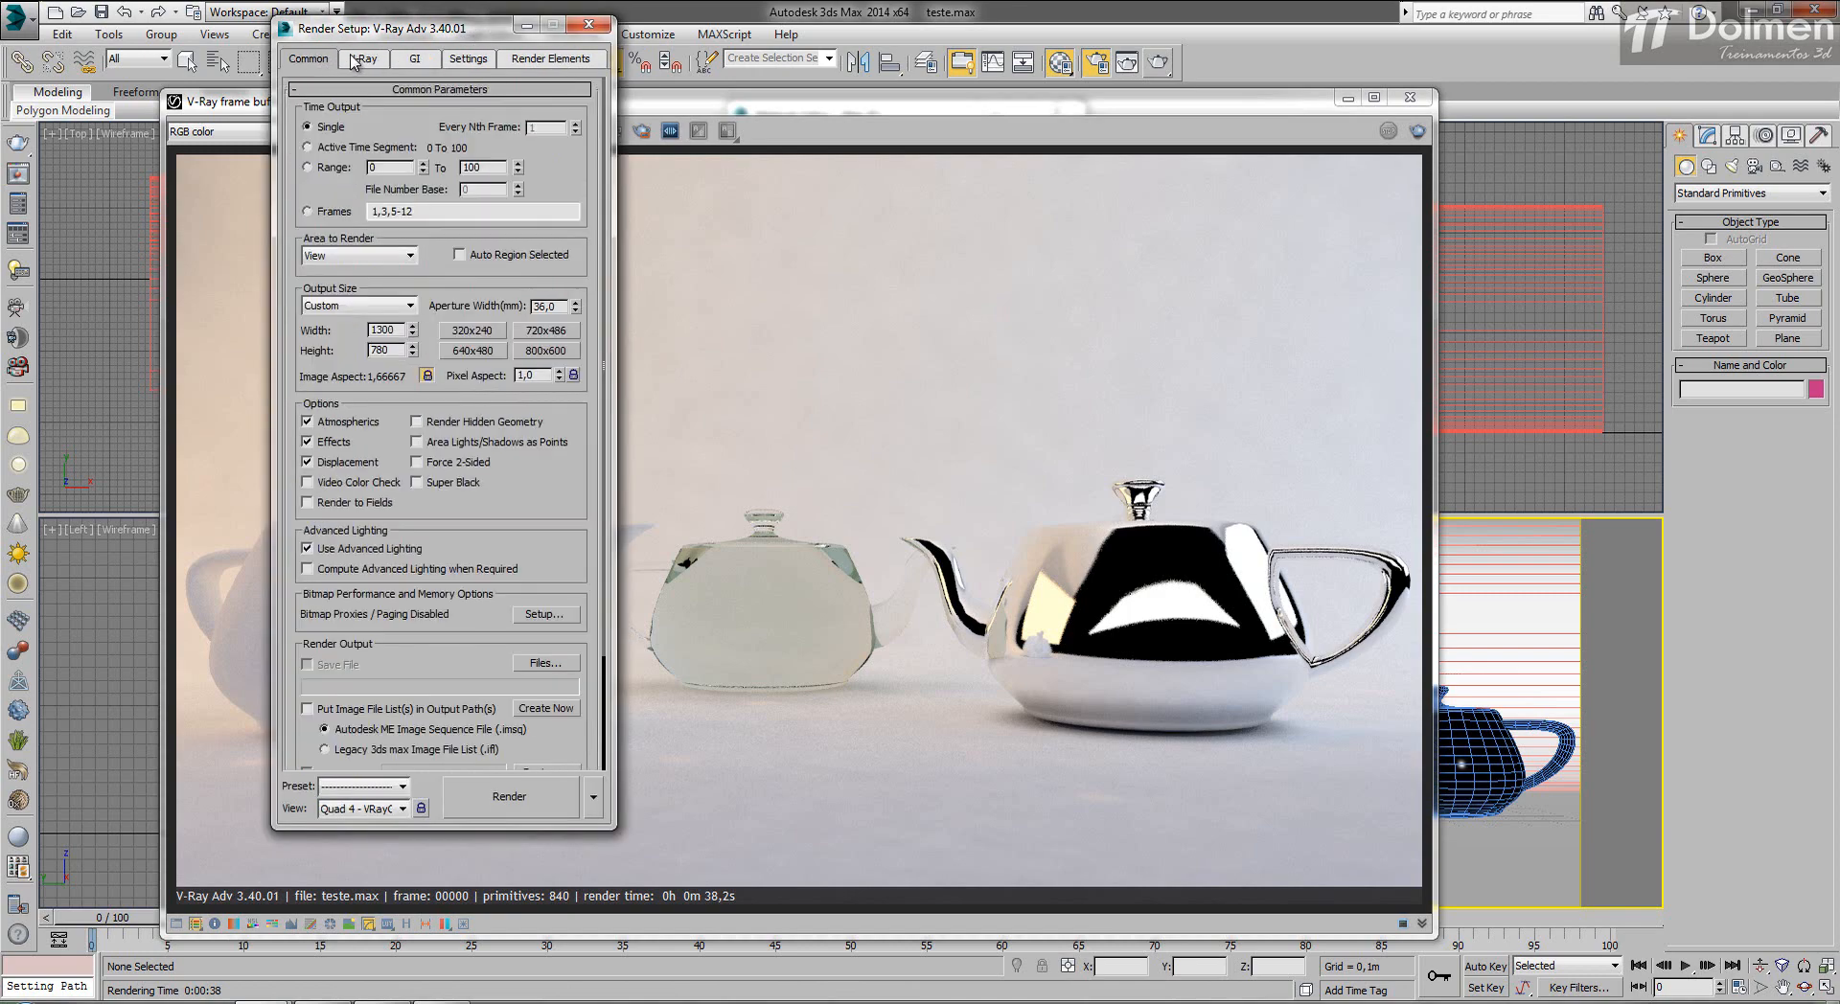